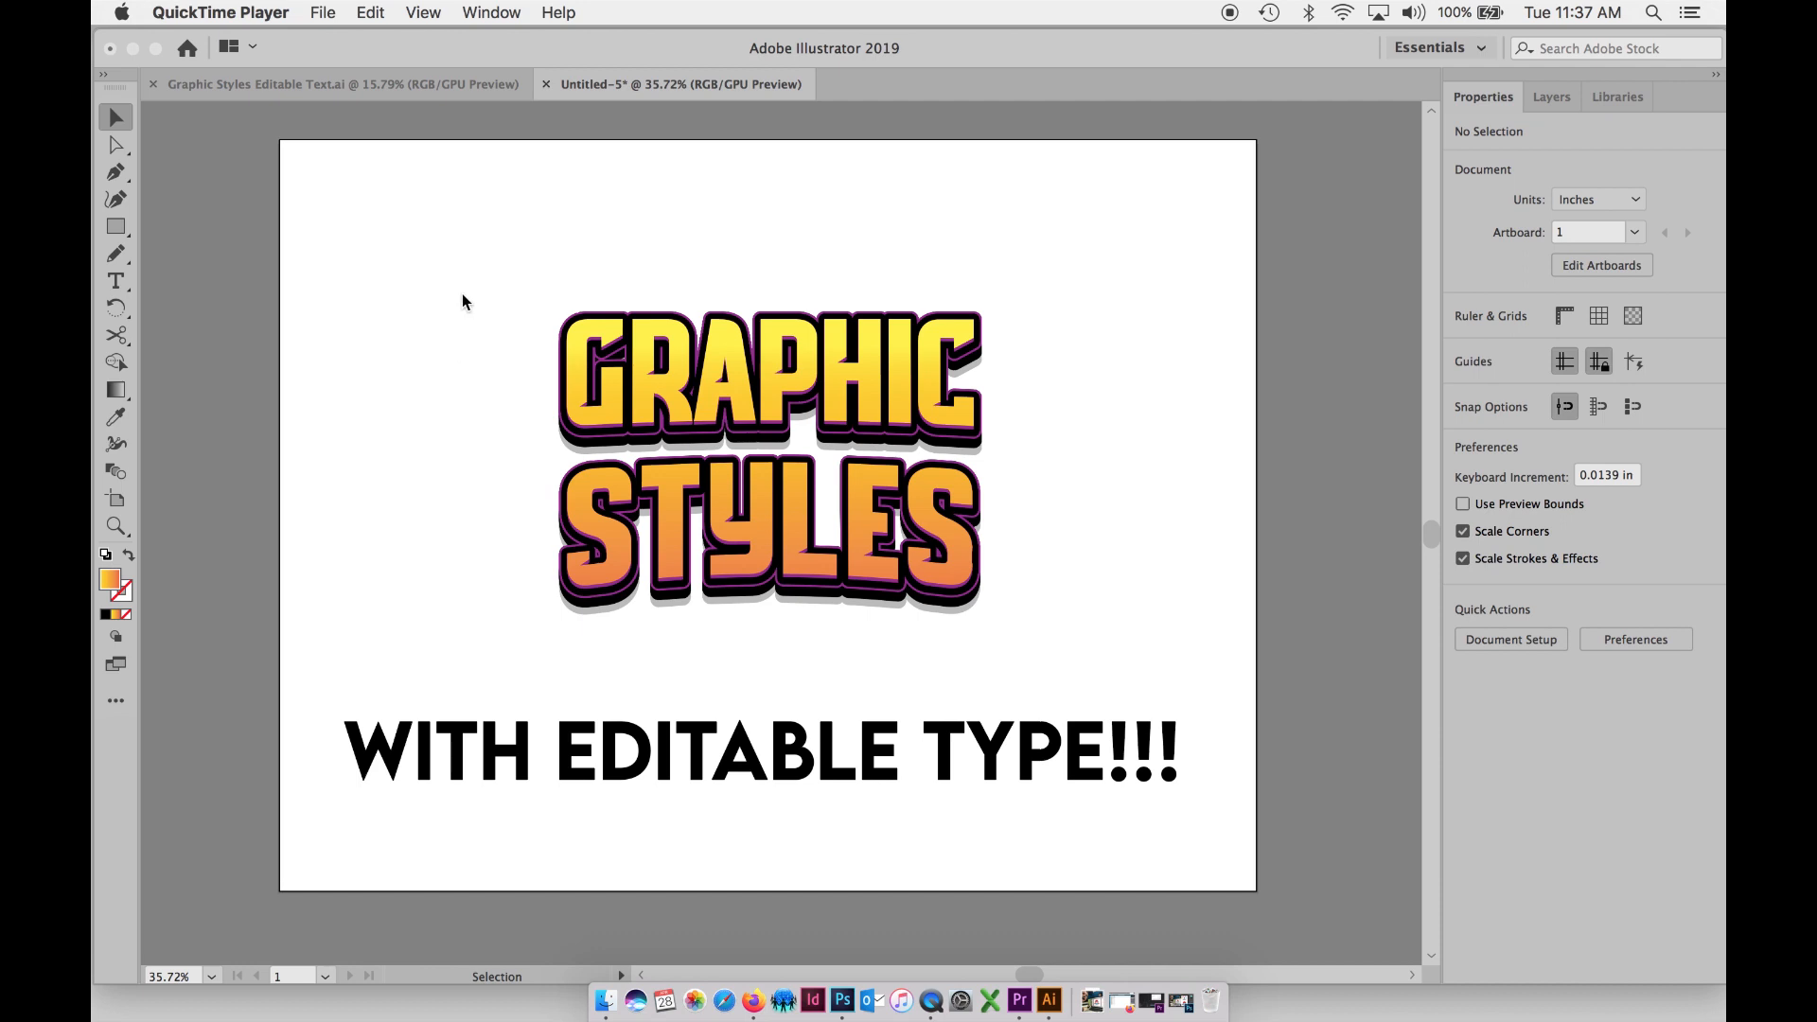
{"action": "left_click", "coordinate": [651, 352]}
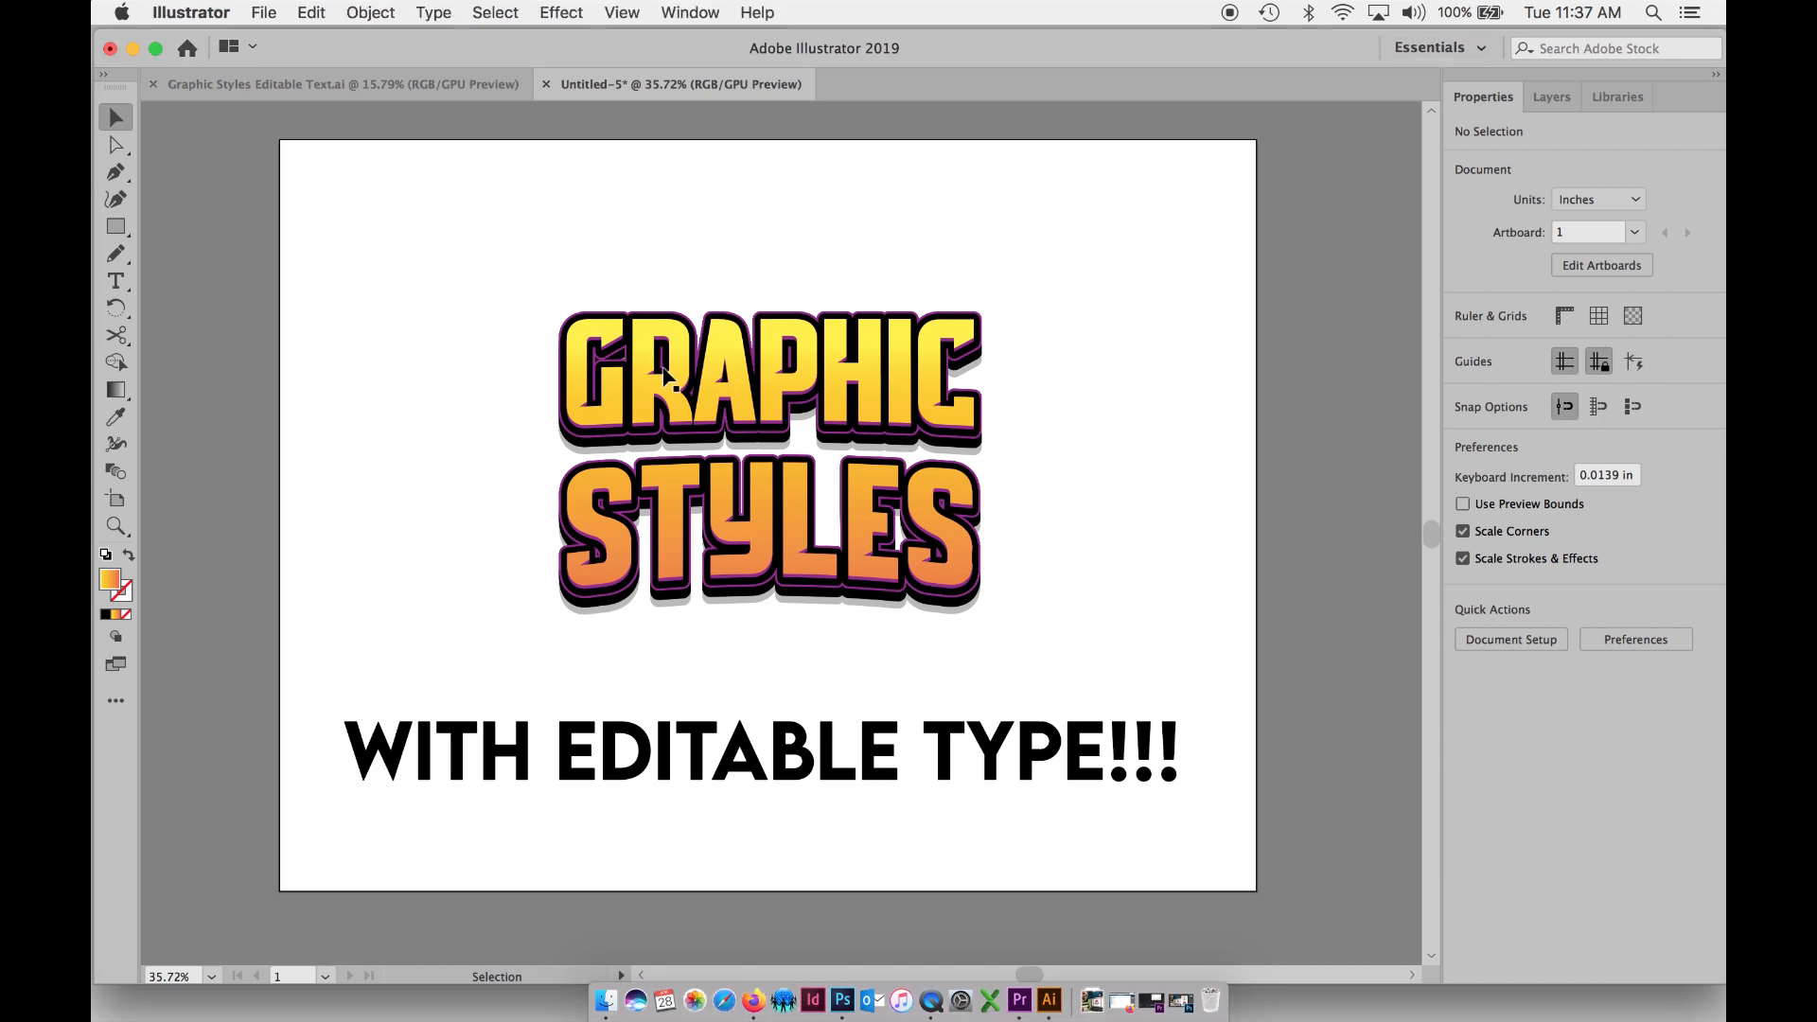
{"action": "left_click", "coordinate": [676, 391]}
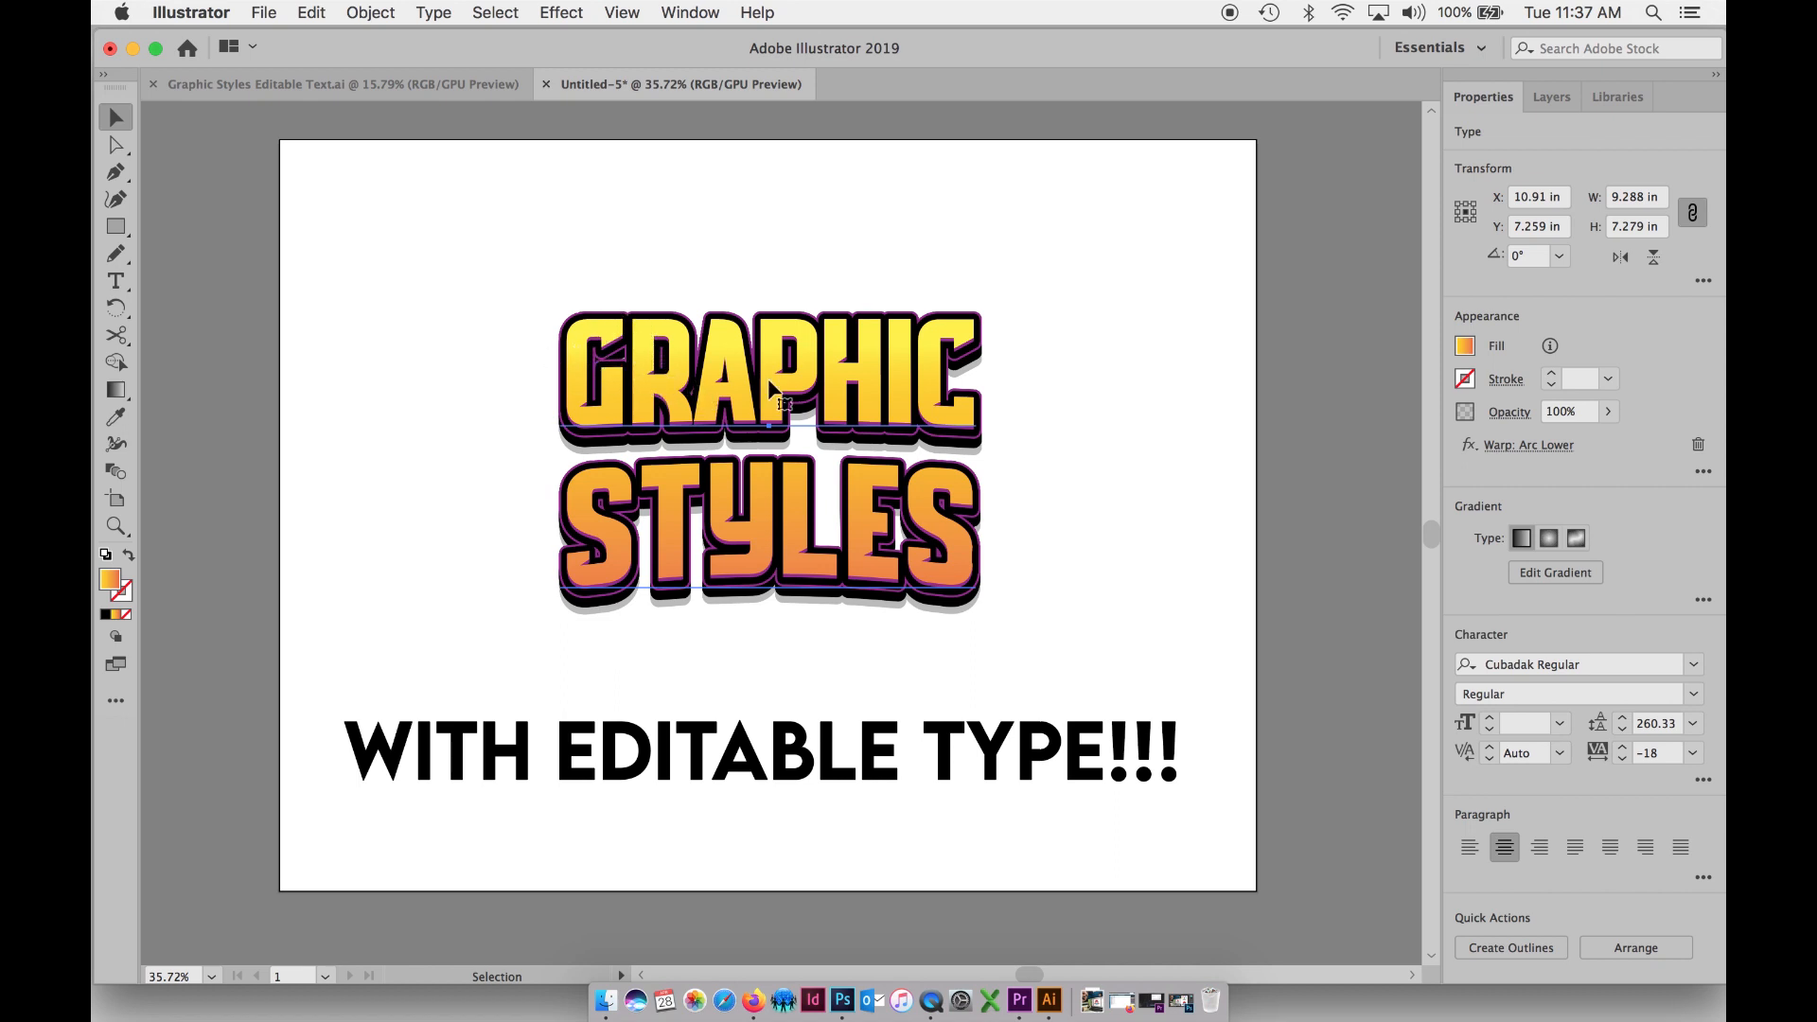
{"action": "left_click", "coordinate": [670, 11]}
{"action": "left_click", "coordinate": [668, 11]}
{"action": "left_click_drag", "start_coordinate": [794, 395], "coordinate": [771, 357]}
{"action": "key", "text": "super+z"}
{"action": "left_click", "coordinate": [715, 256]}
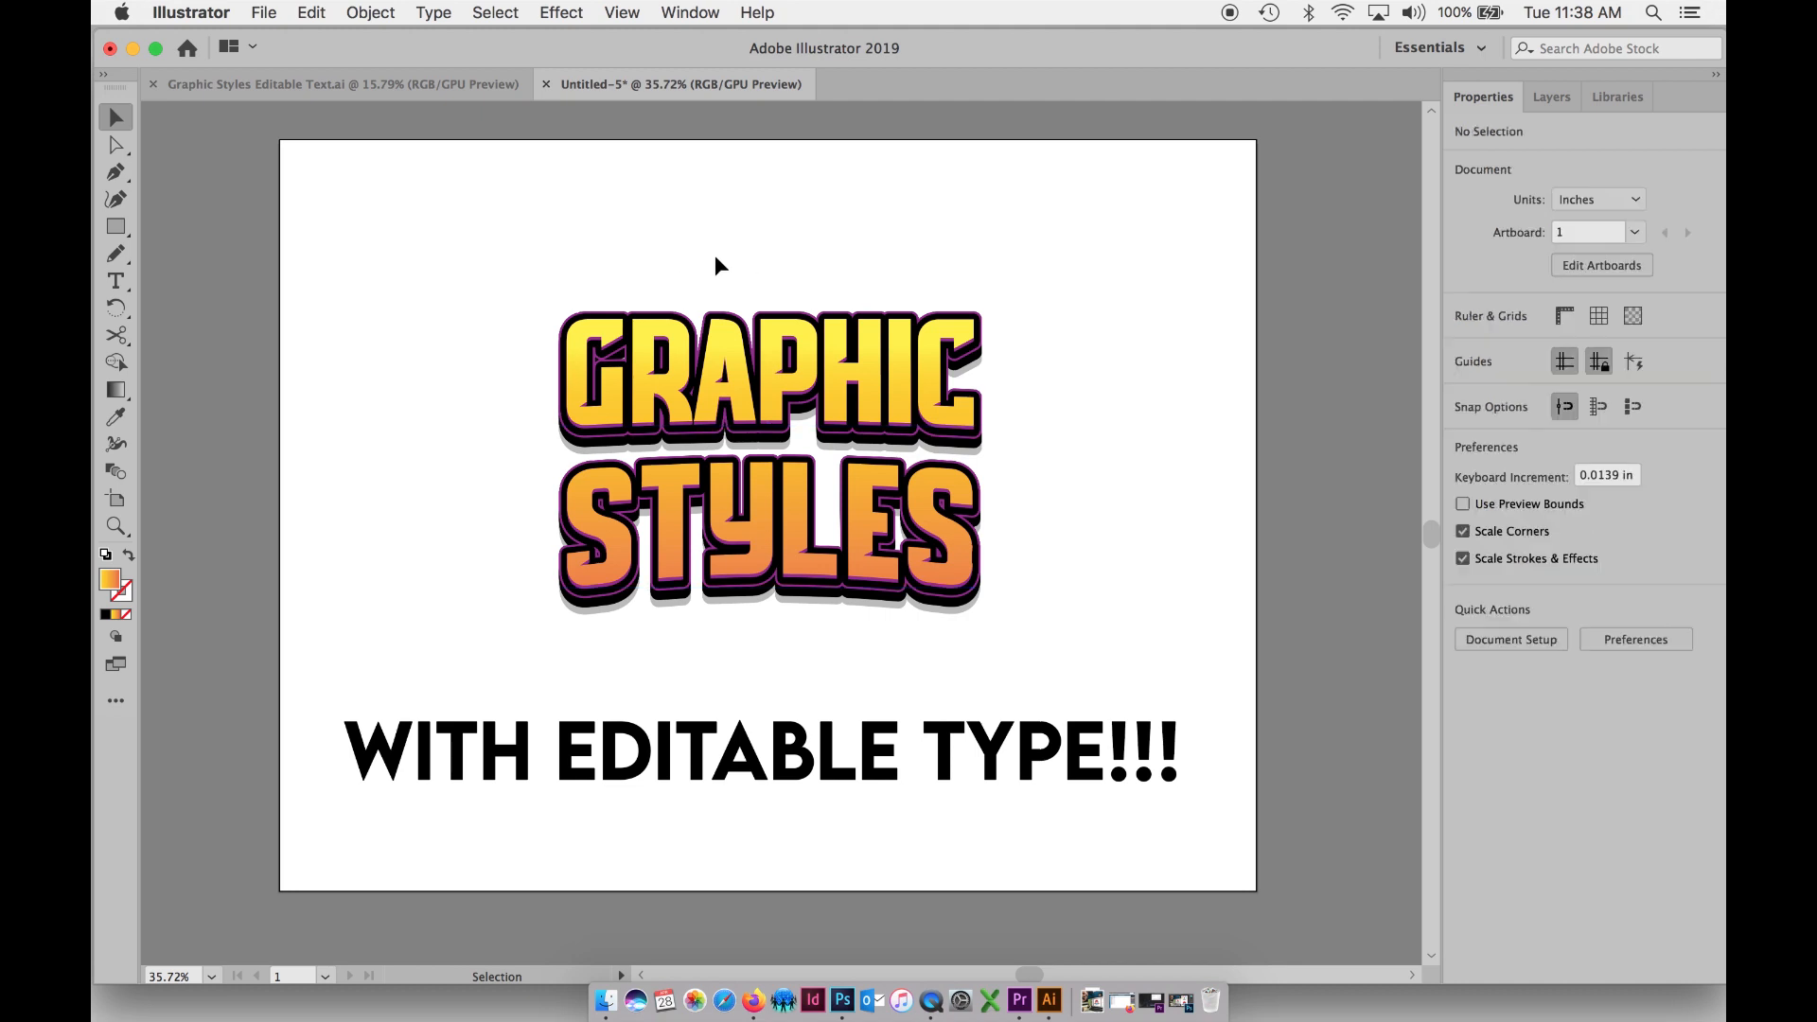
- Select the GRAPHIC STYLES text and display its appearance attributes, enlarging the list so every fill can be seen
{"action": "left_click", "coordinate": [721, 350]}
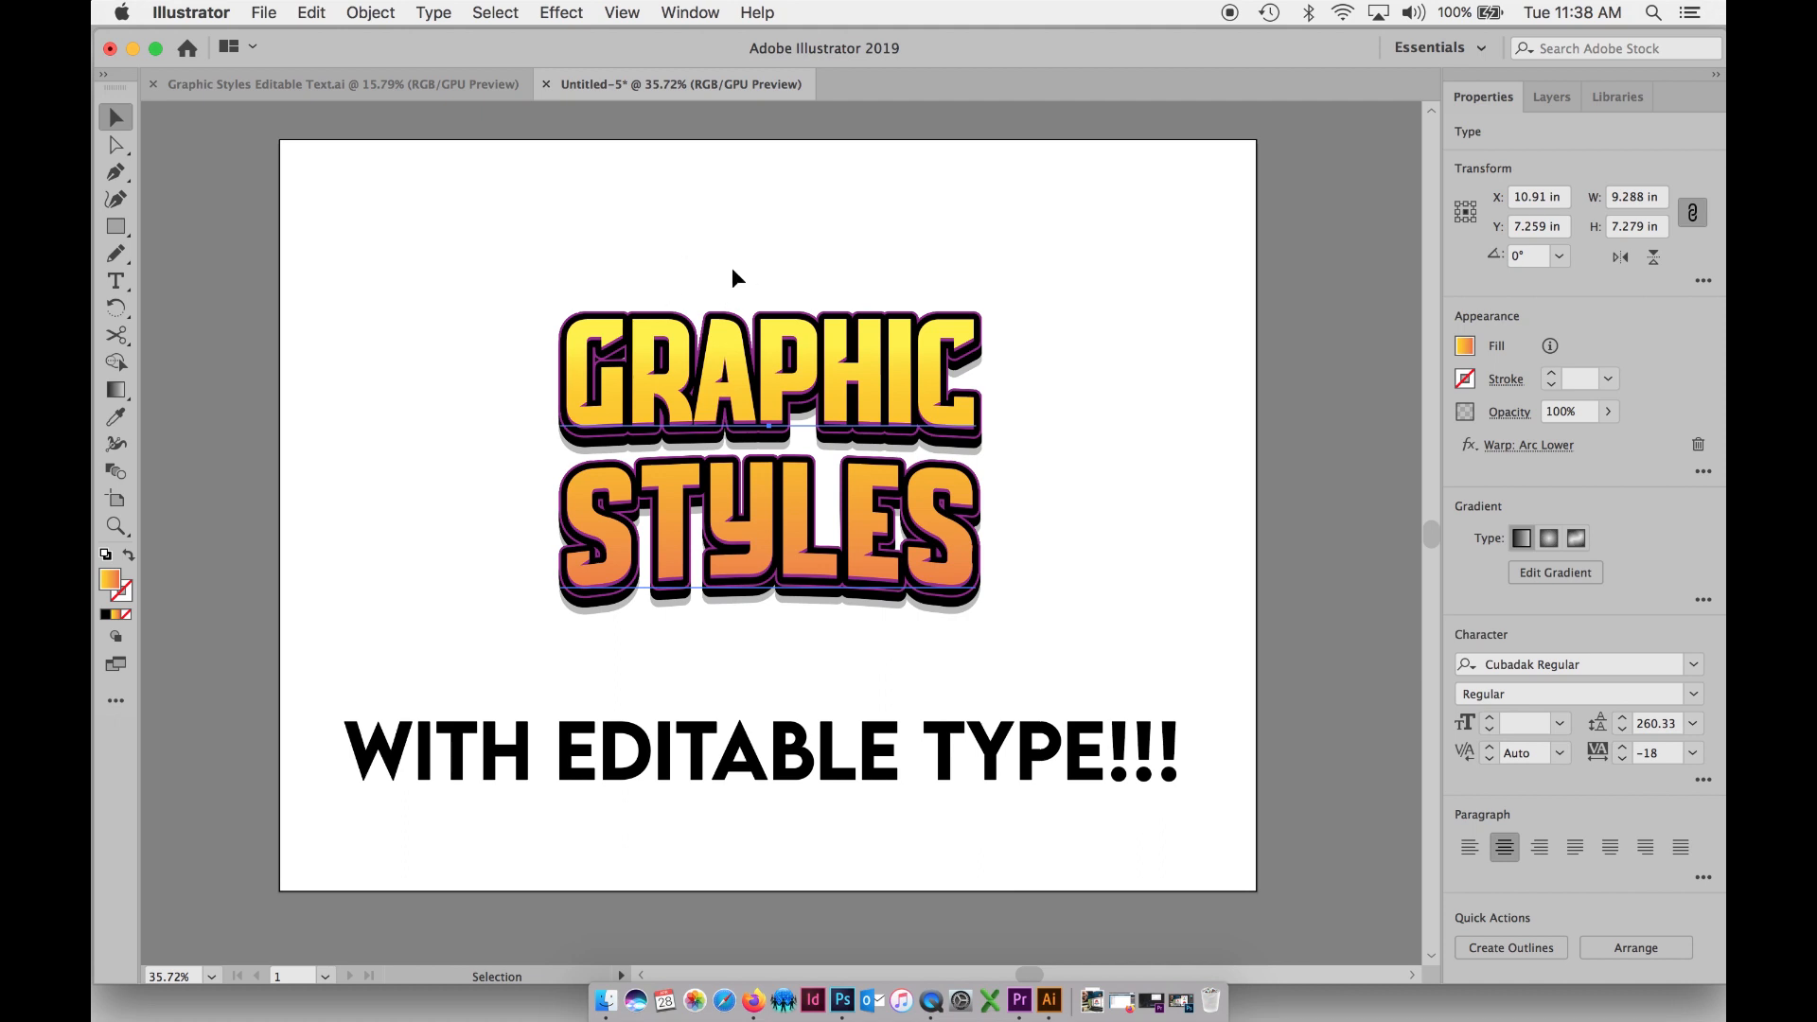
{"action": "left_click", "coordinate": [691, 12]}
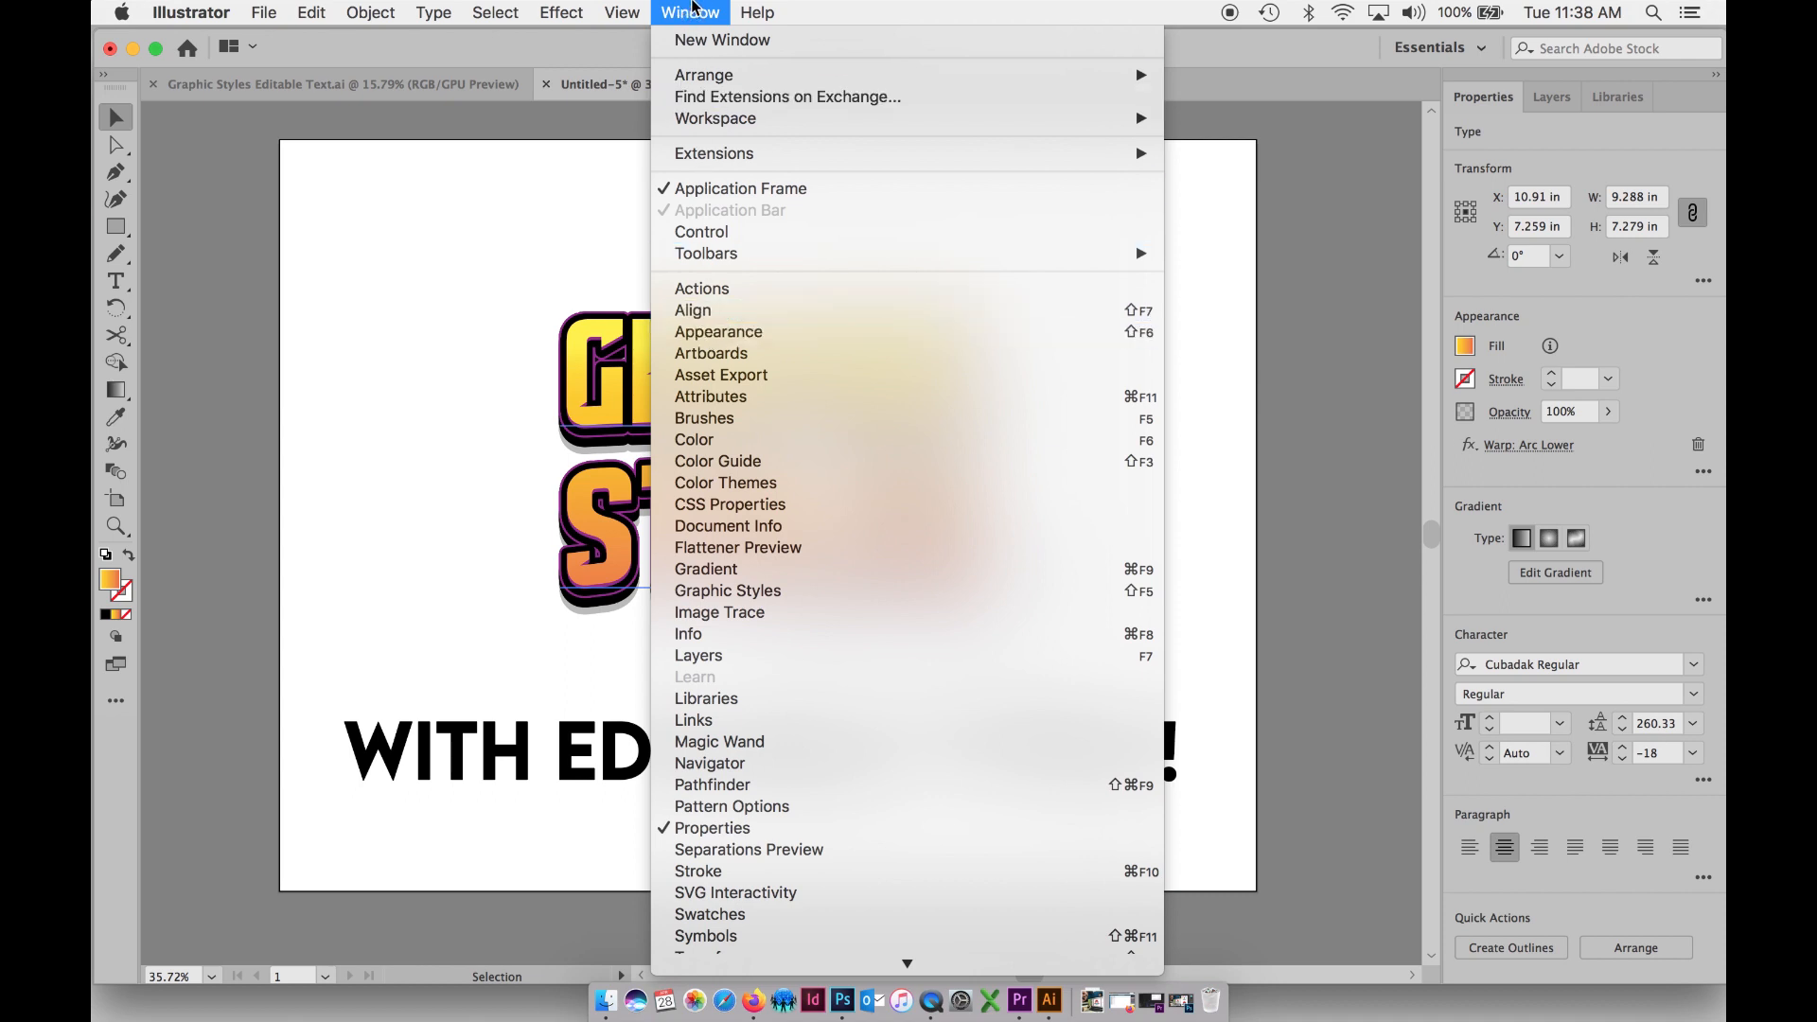
{"action": "left_click", "coordinate": [721, 332]}
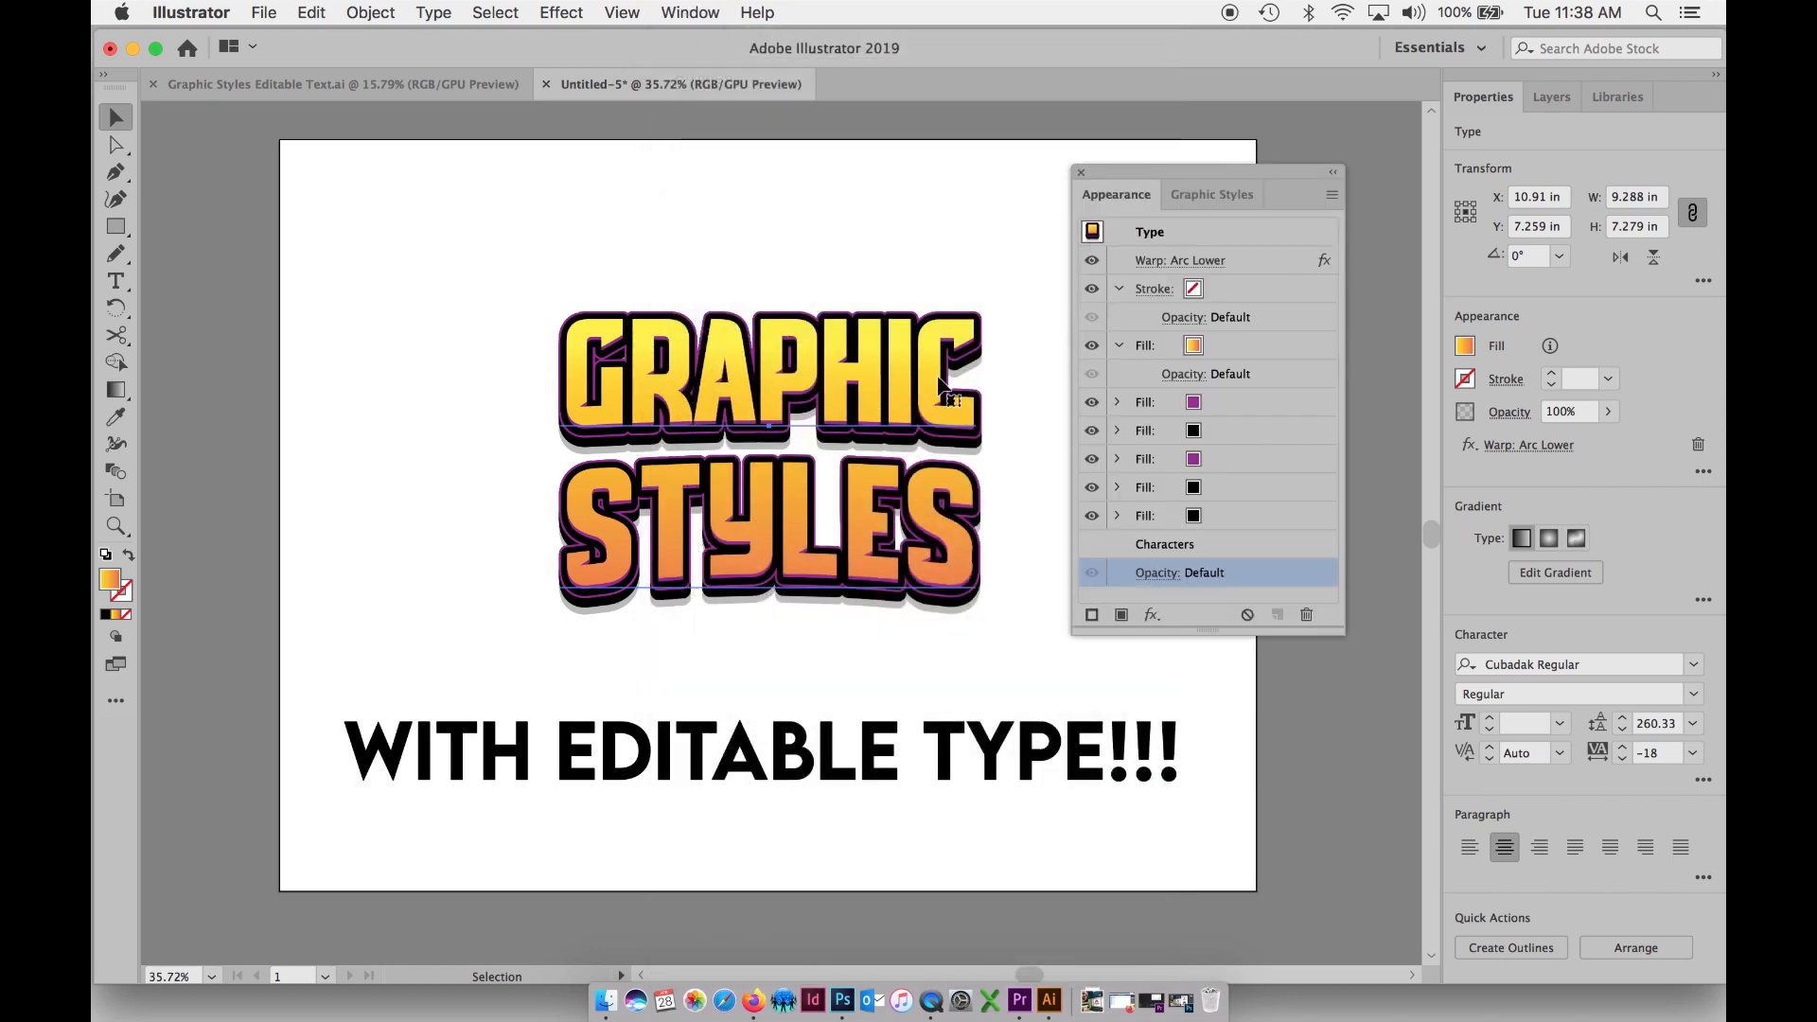
{"action": "left_click_drag", "start_coordinate": [1207, 629], "coordinate": [1216, 716]}
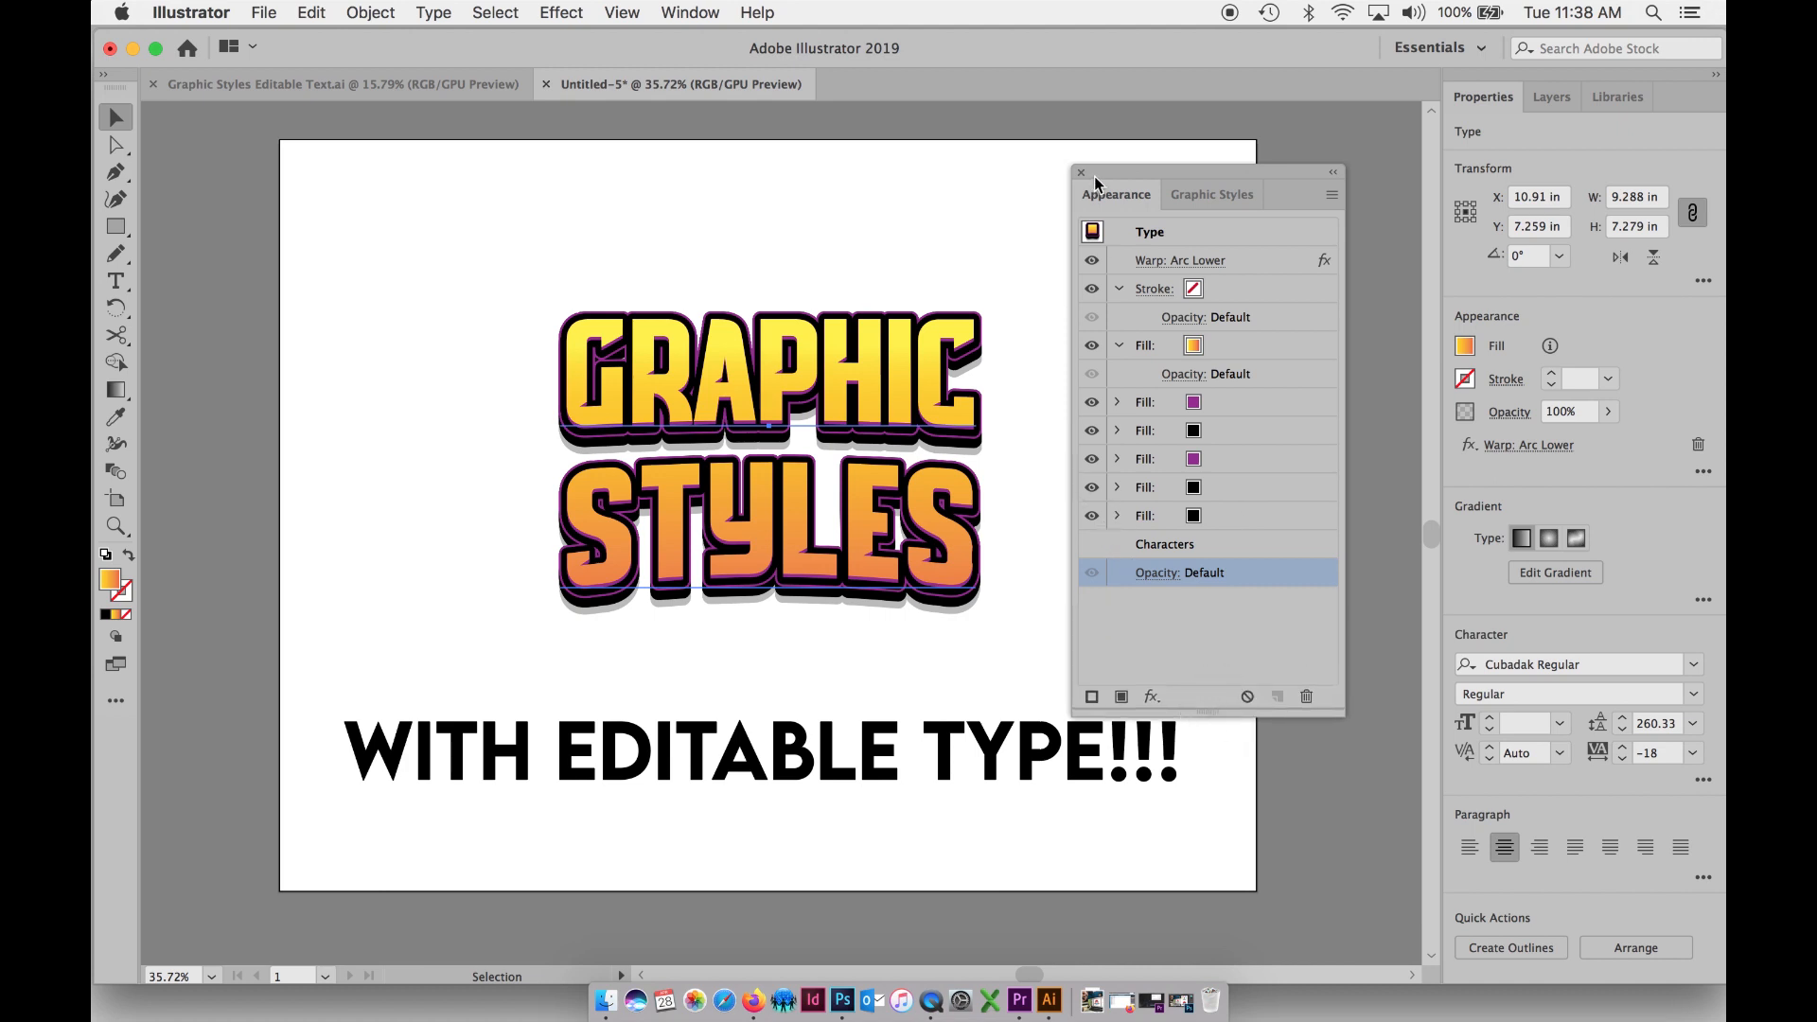
{"action": "left_click_drag", "start_coordinate": [1112, 196], "coordinate": [1084, 214]}
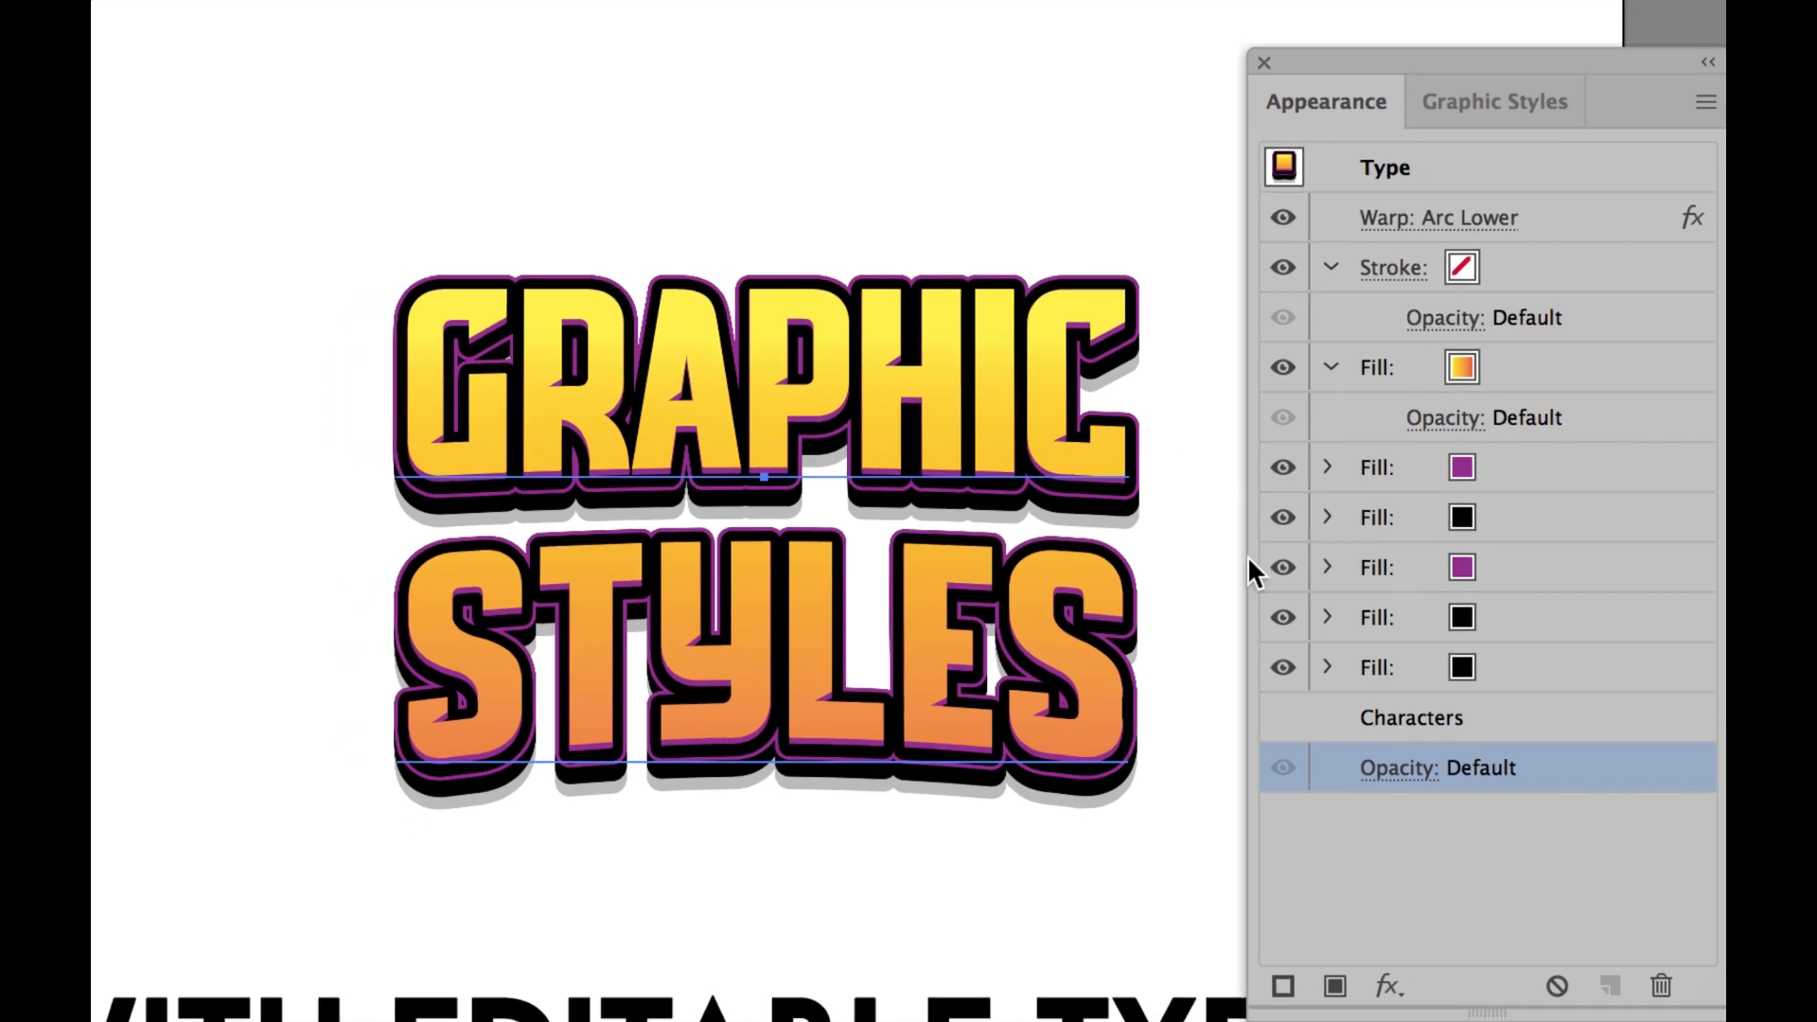
- Toggle the visibility of the two lowest black fills of the GRAPHIC STYLES text off and on again
{"action": "left_click", "coordinate": [1283, 667]}
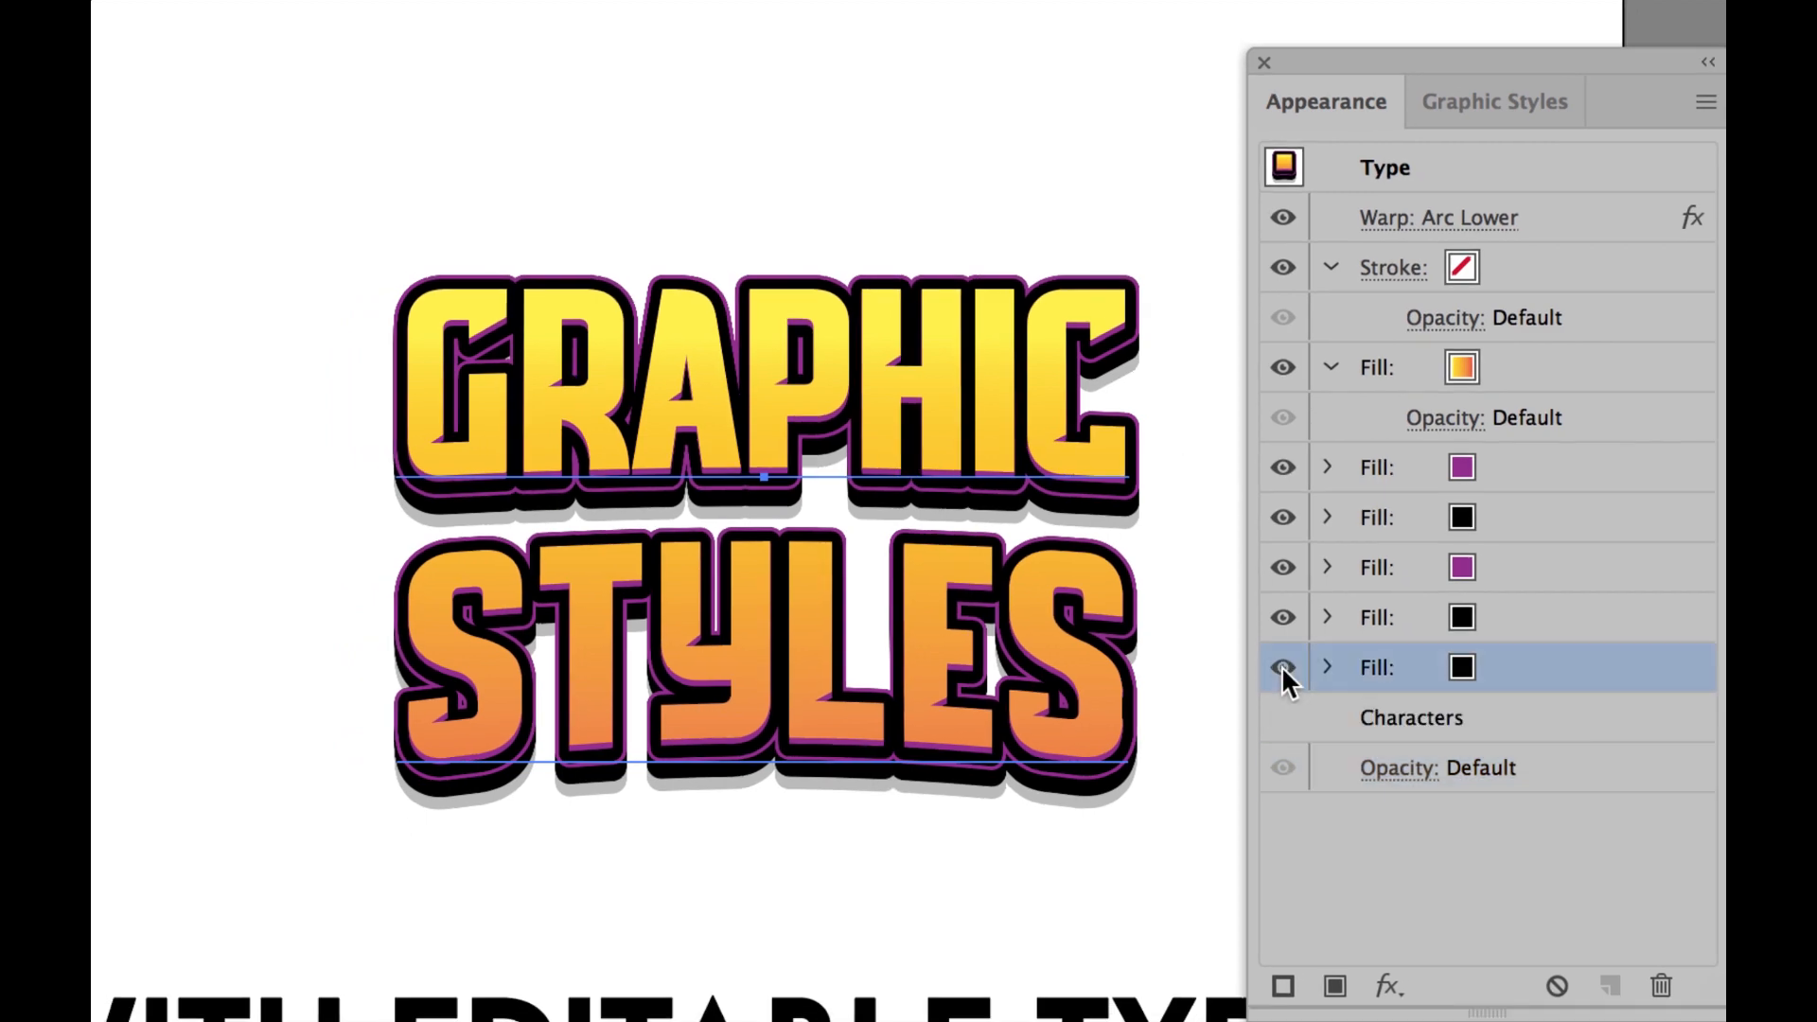
{"action": "left_click", "coordinate": [1282, 668]}
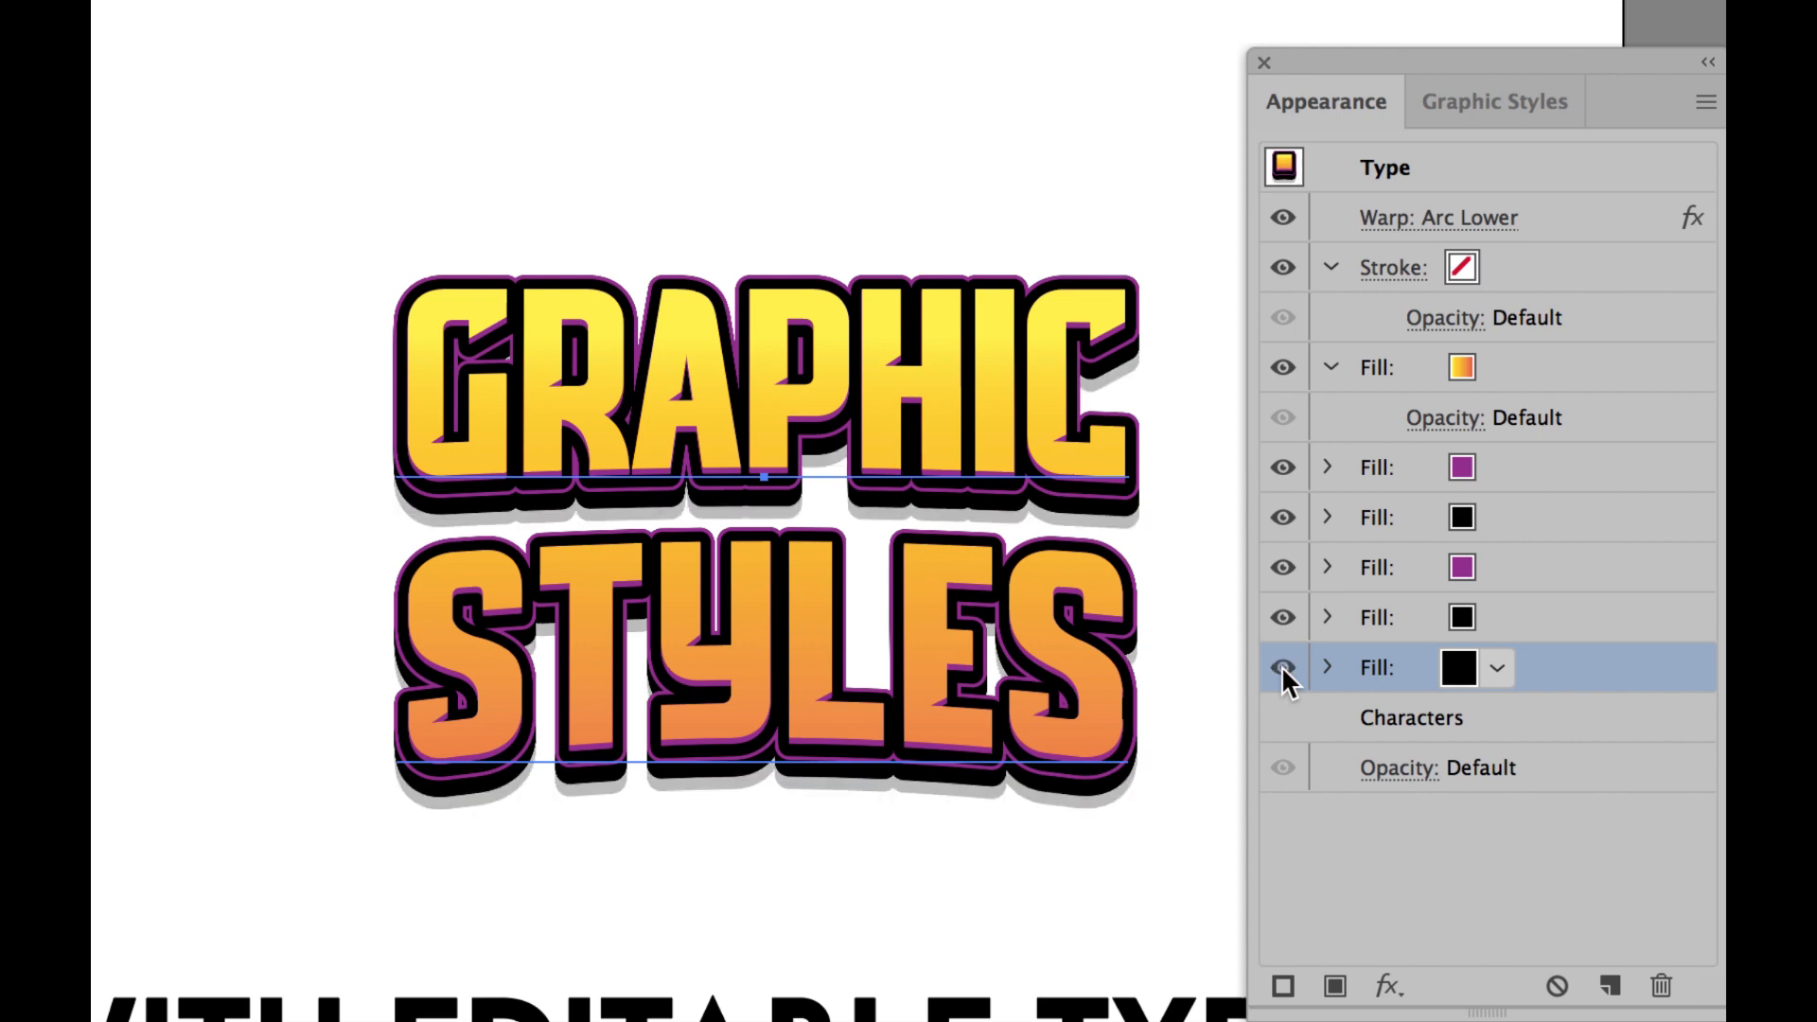
{"action": "left_click", "coordinate": [1283, 618]}
{"action": "left_click", "coordinate": [1283, 618]}
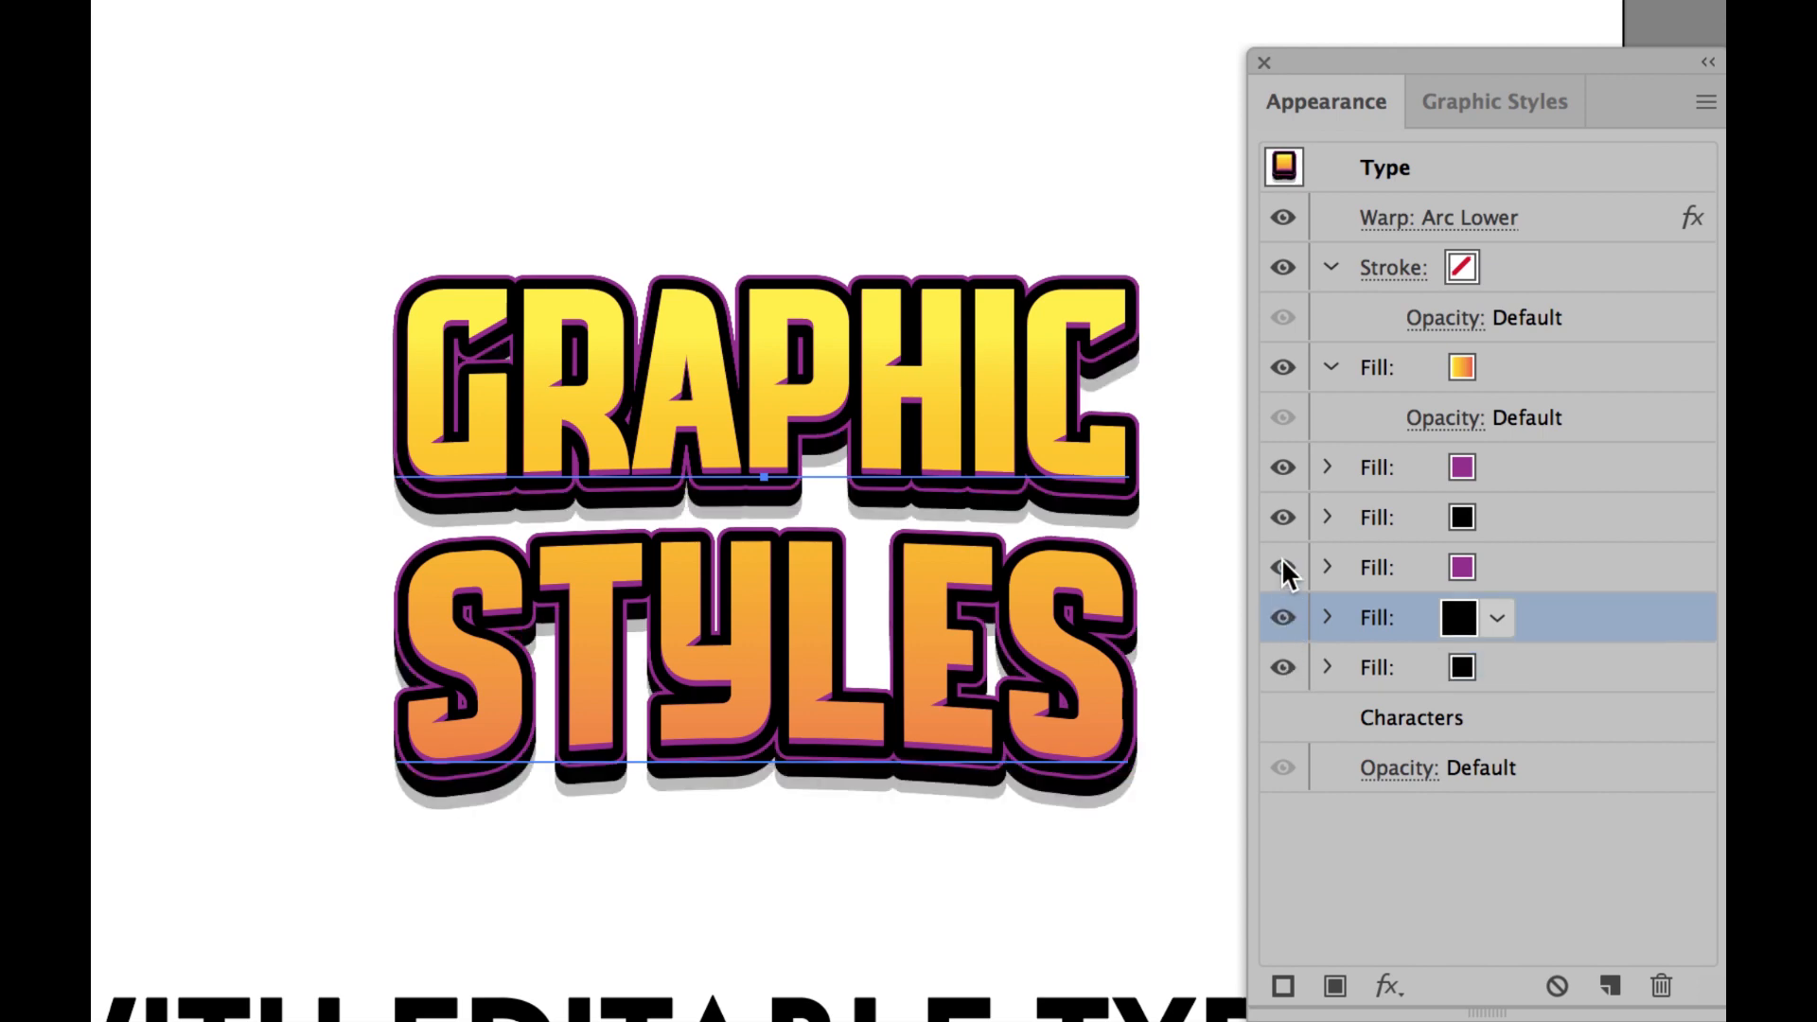
- Hide all six fills of the GRAPHIC STYLES text one by one, from the lowest black fill up to the gradient
{"action": "left_click", "coordinate": [1277, 655]}
{"action": "left_click", "coordinate": [1283, 621]}
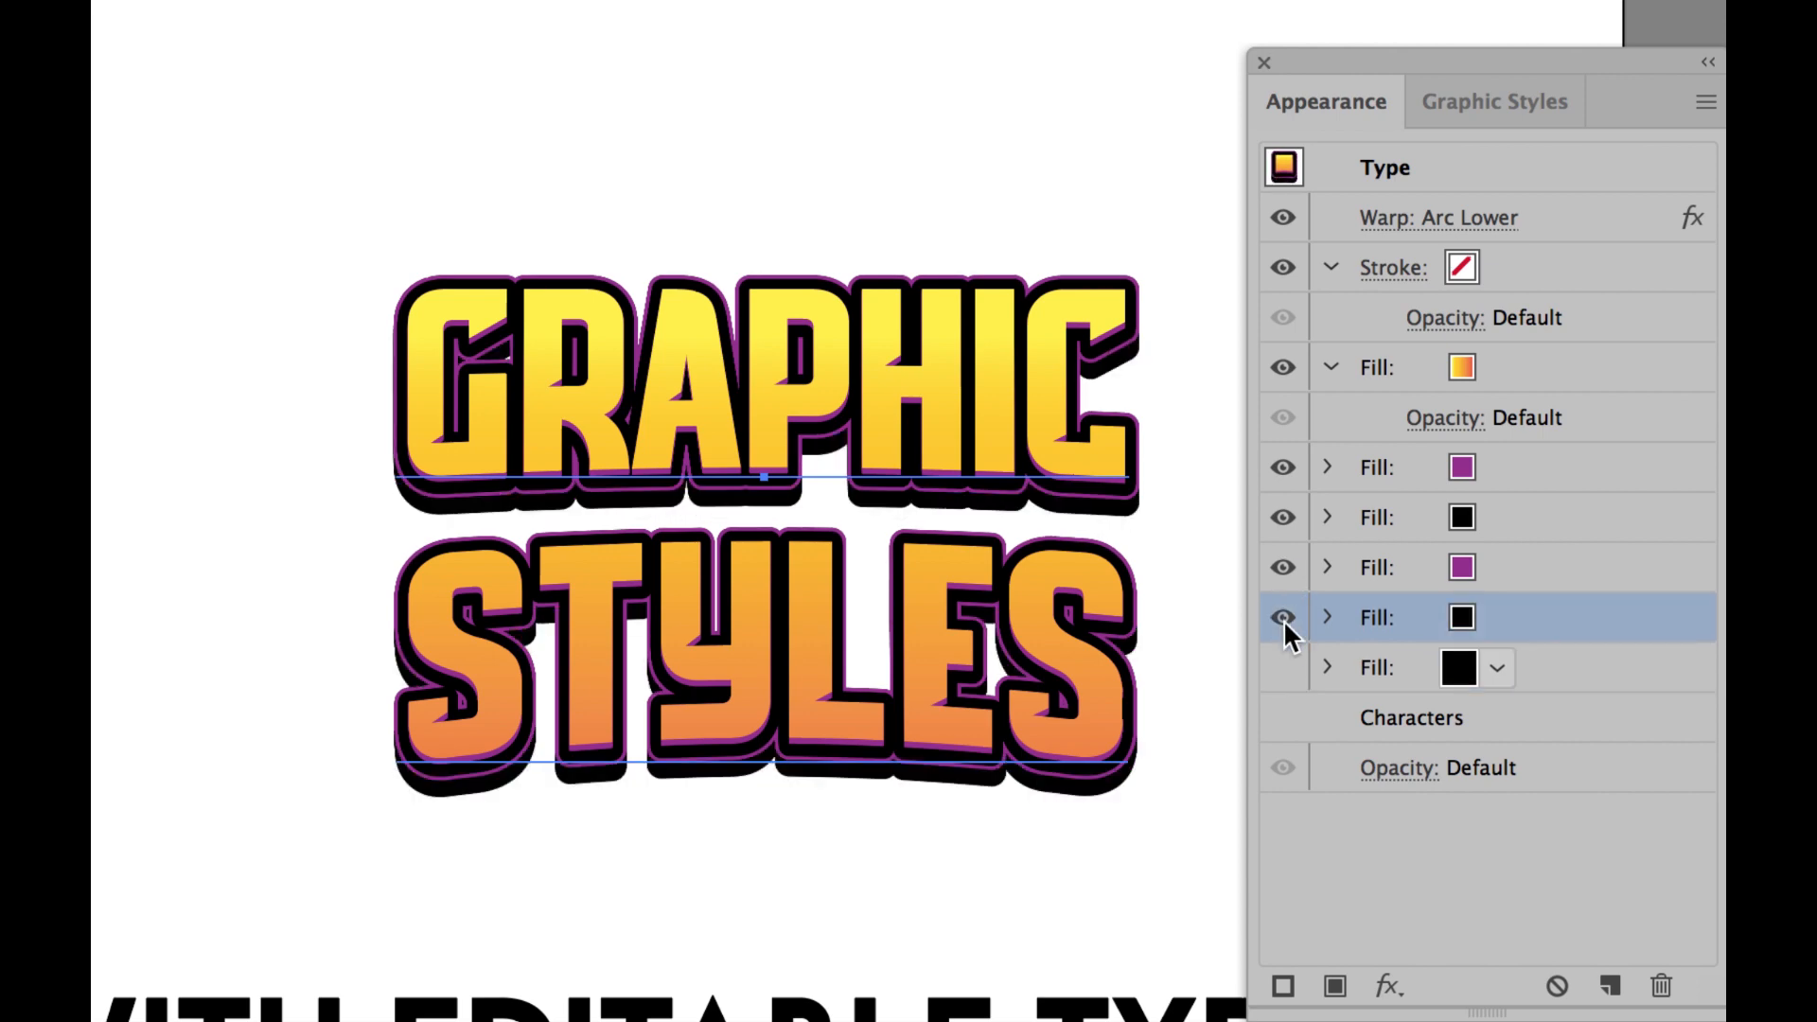
{"action": "left_click", "coordinate": [1279, 566]}
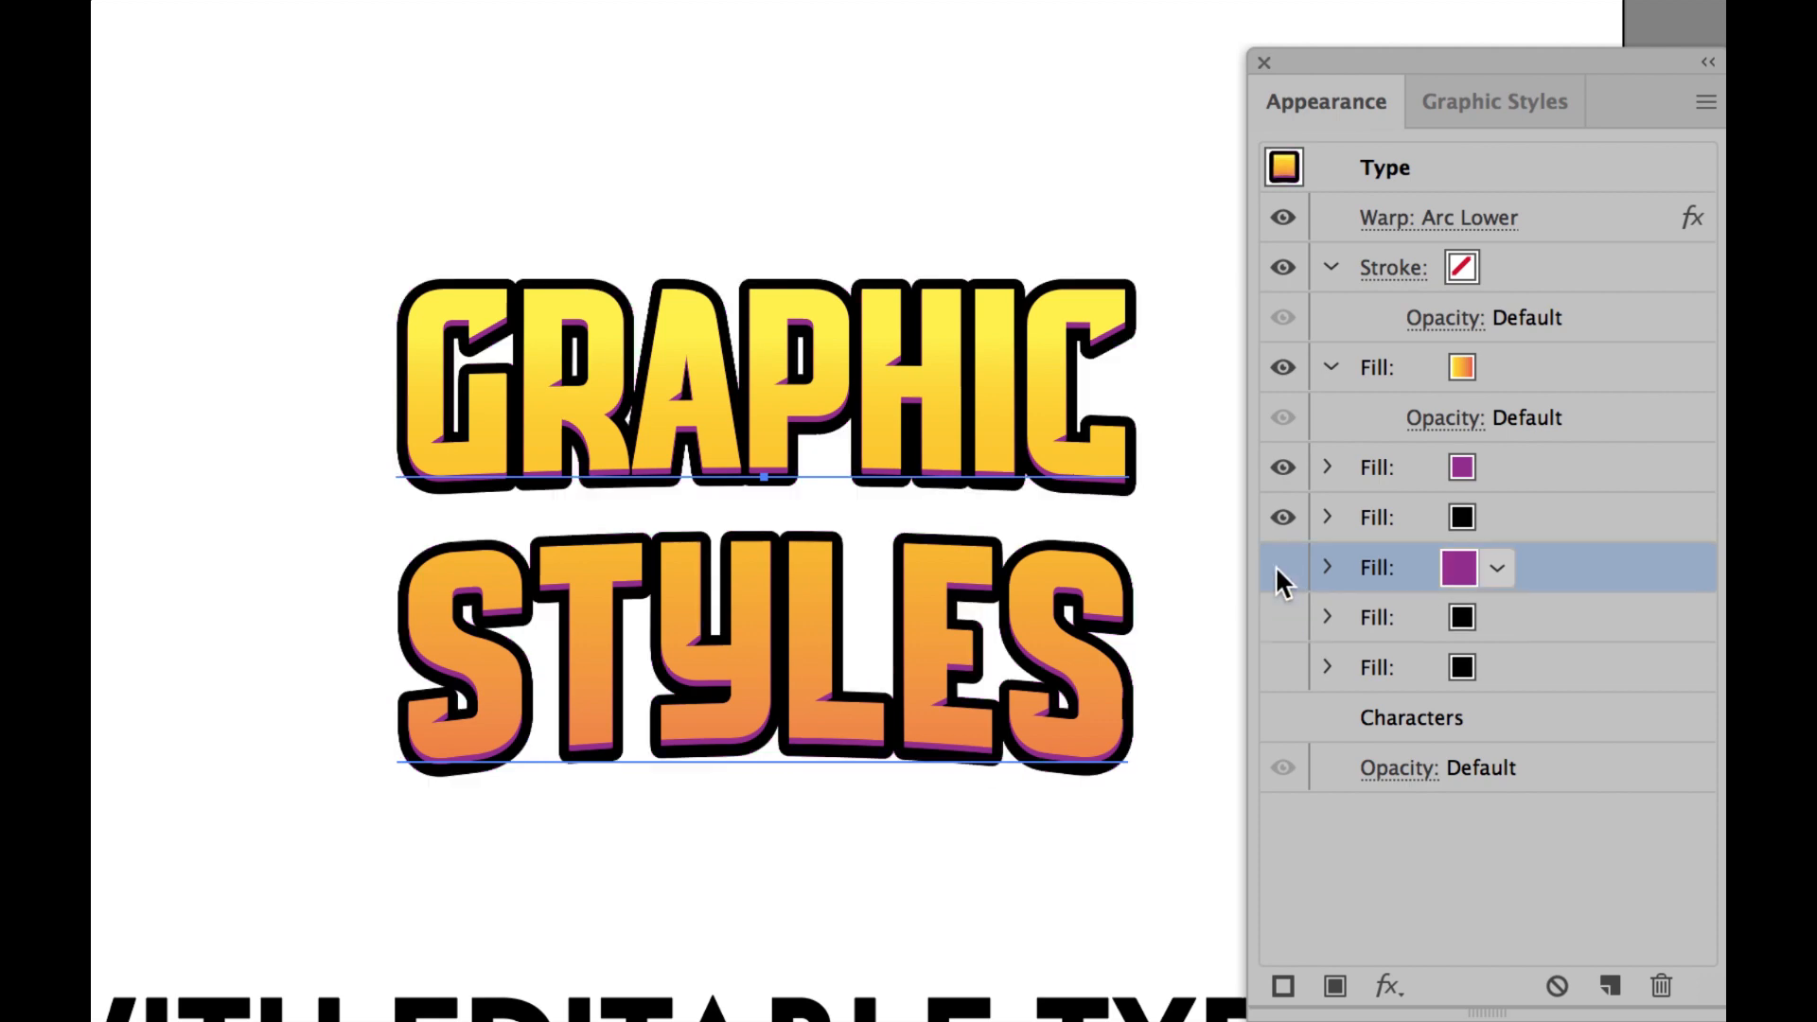
{"action": "left_click", "coordinate": [1284, 515]}
{"action": "left_click", "coordinate": [1282, 464]}
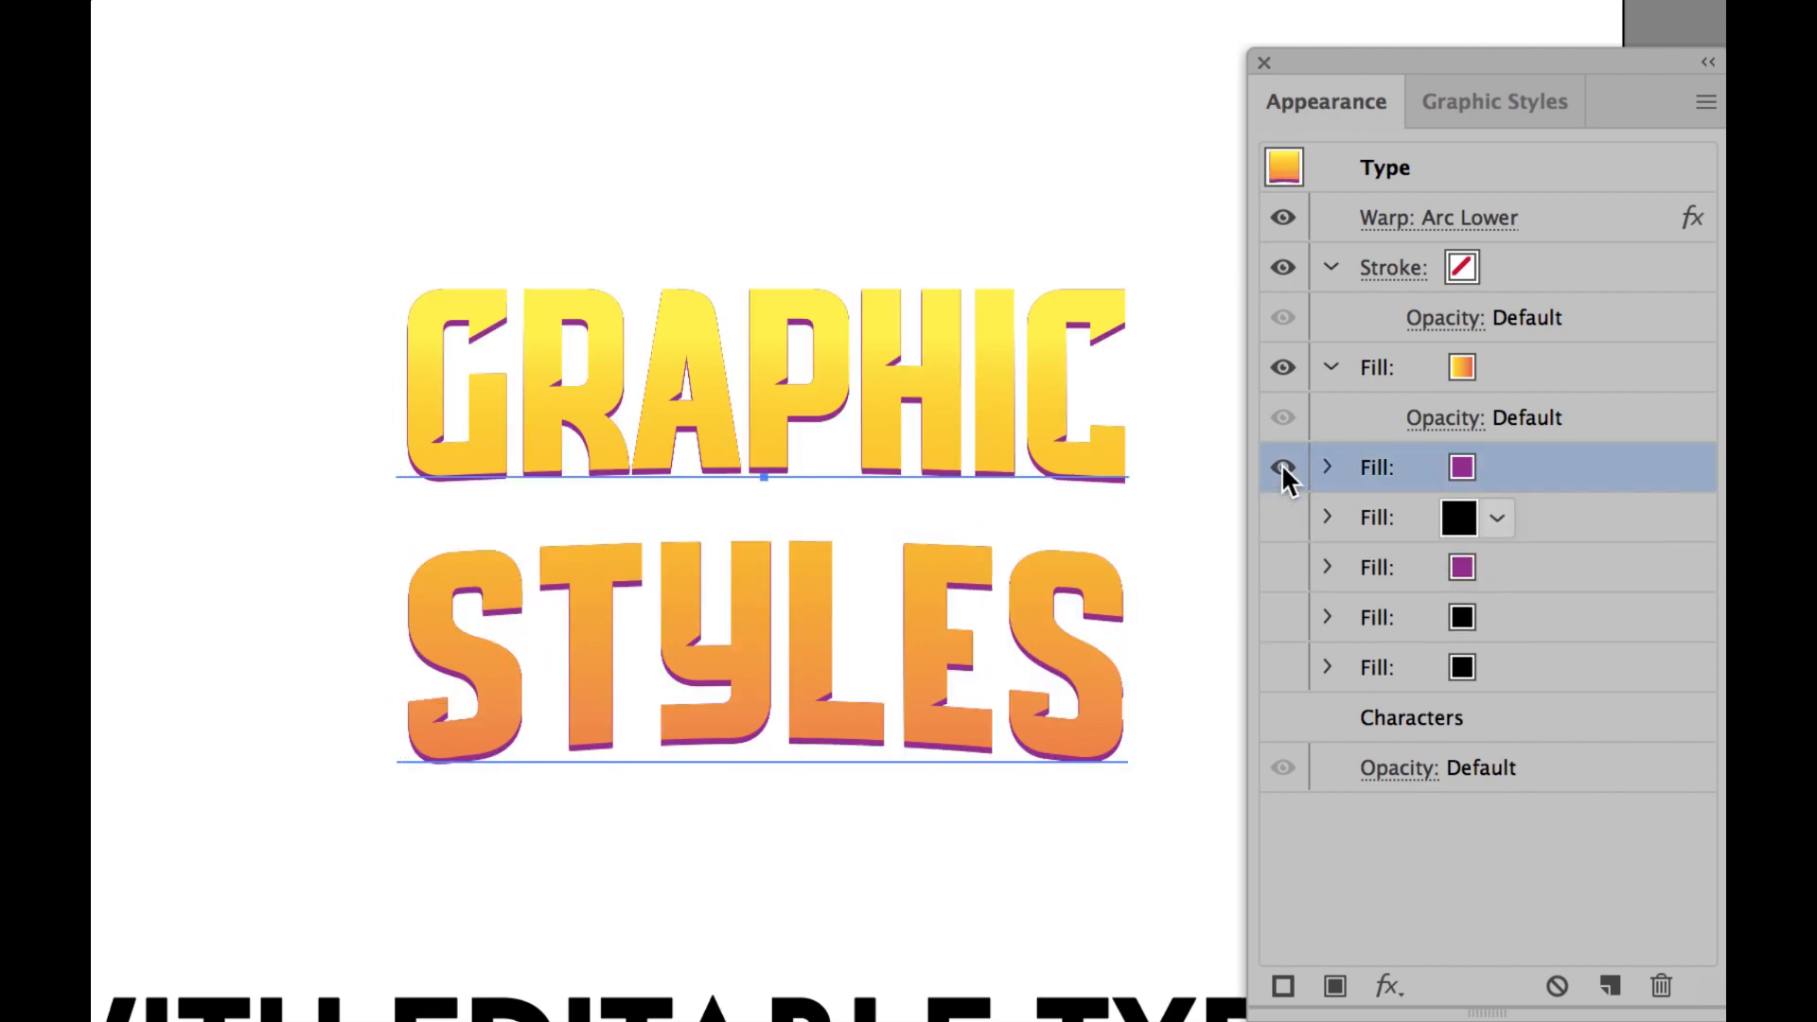
{"action": "left_click", "coordinate": [1279, 371]}
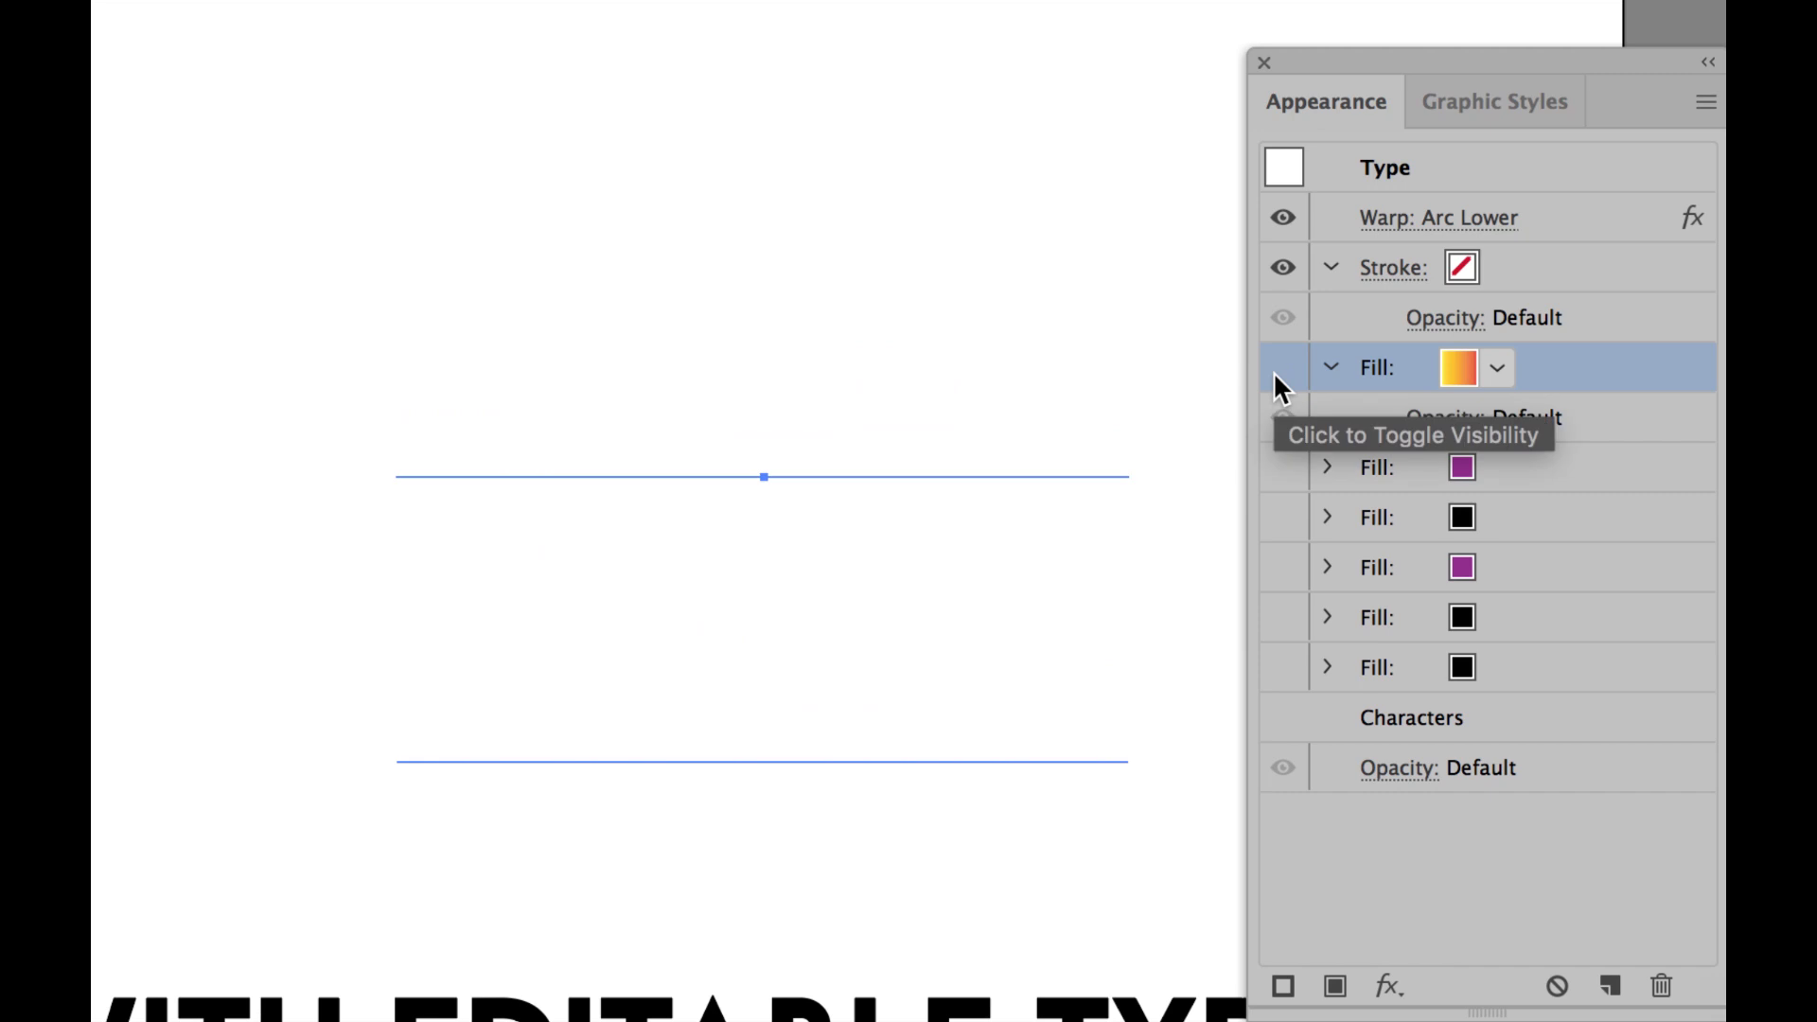
{"action": "left_click", "coordinate": [1274, 371]}
{"action": "left_click", "coordinate": [1276, 375]}
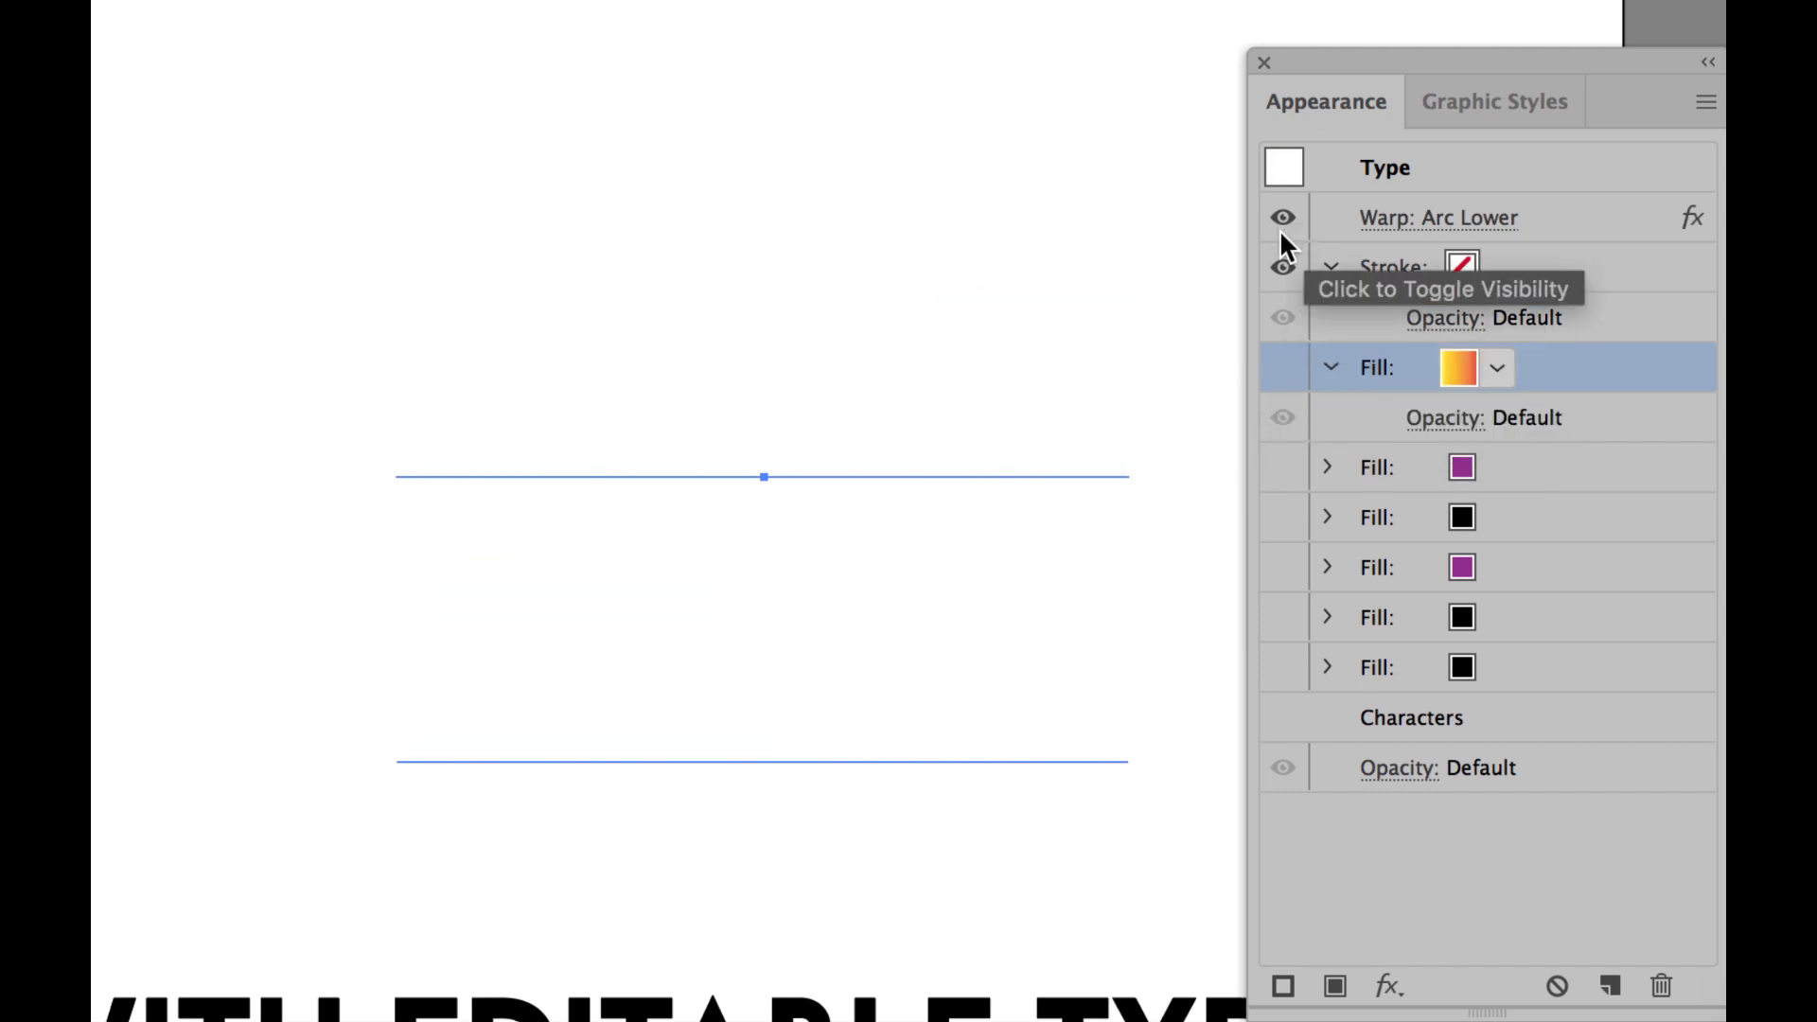
- Show the six fills of the text again one by one, from the gradient fill down to the lowest black fill
{"action": "left_click", "coordinate": [1283, 369]}
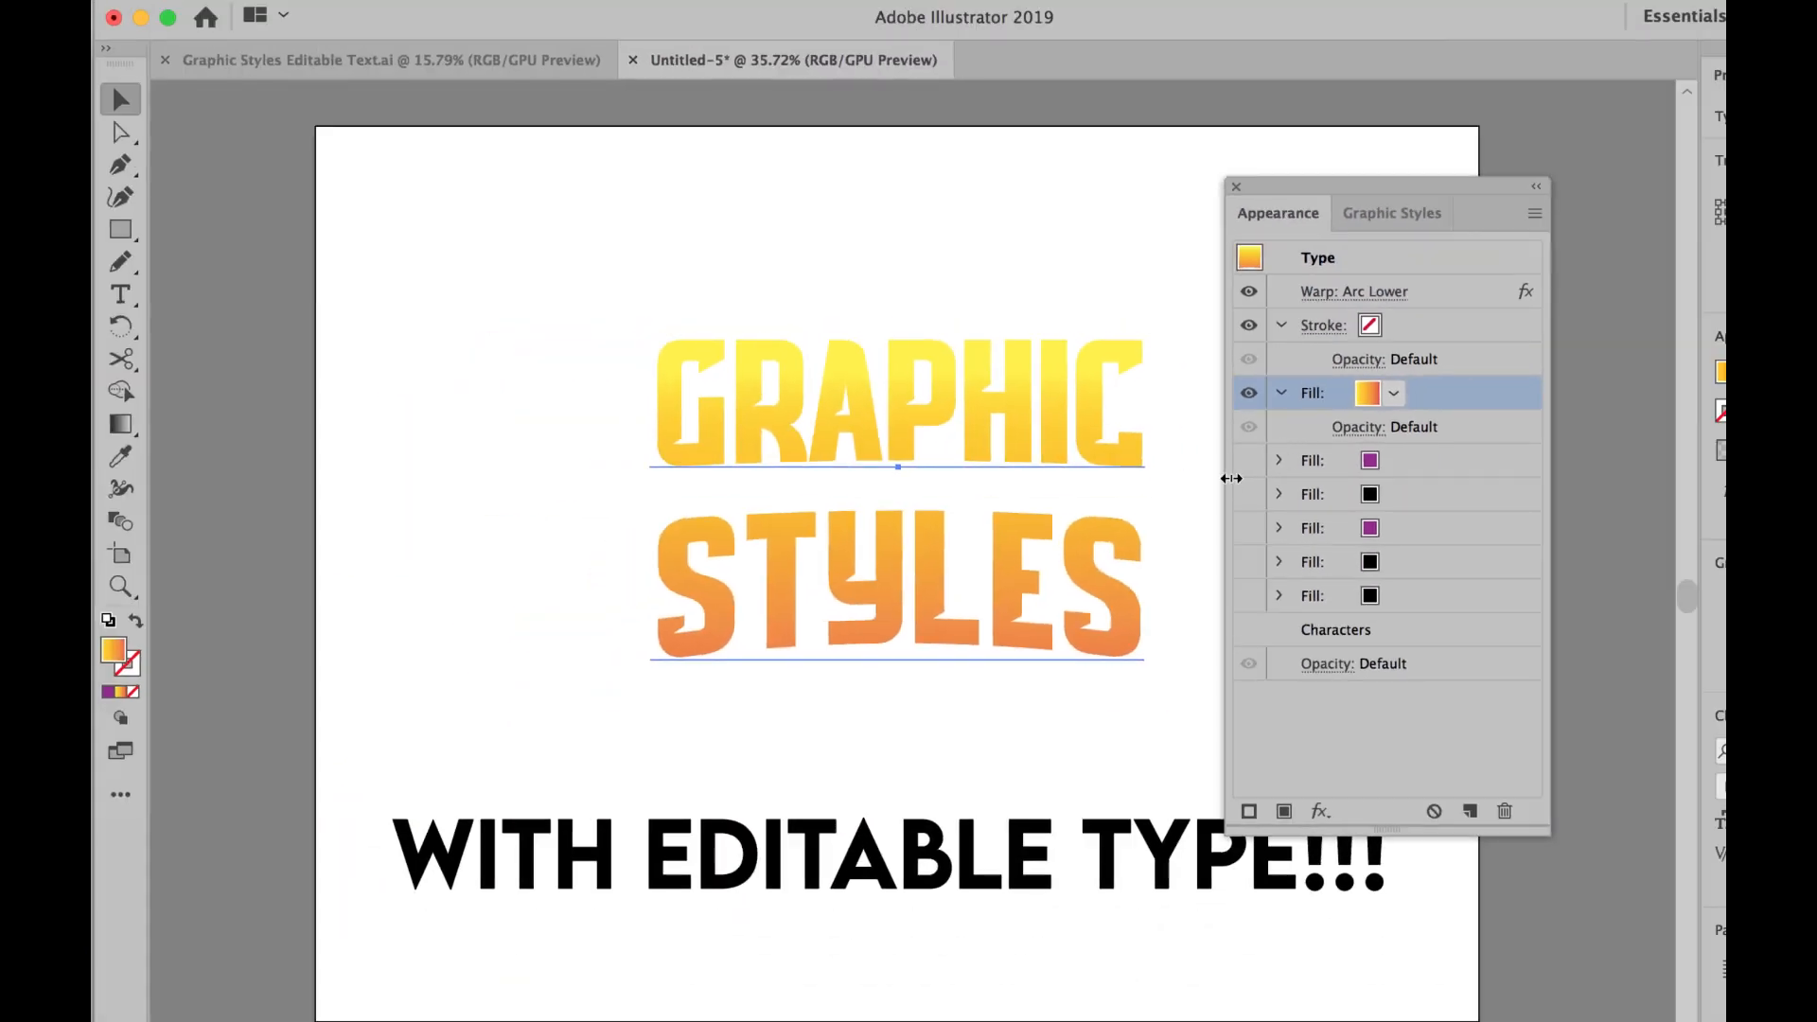
{"action": "left_click", "coordinate": [1260, 462]}
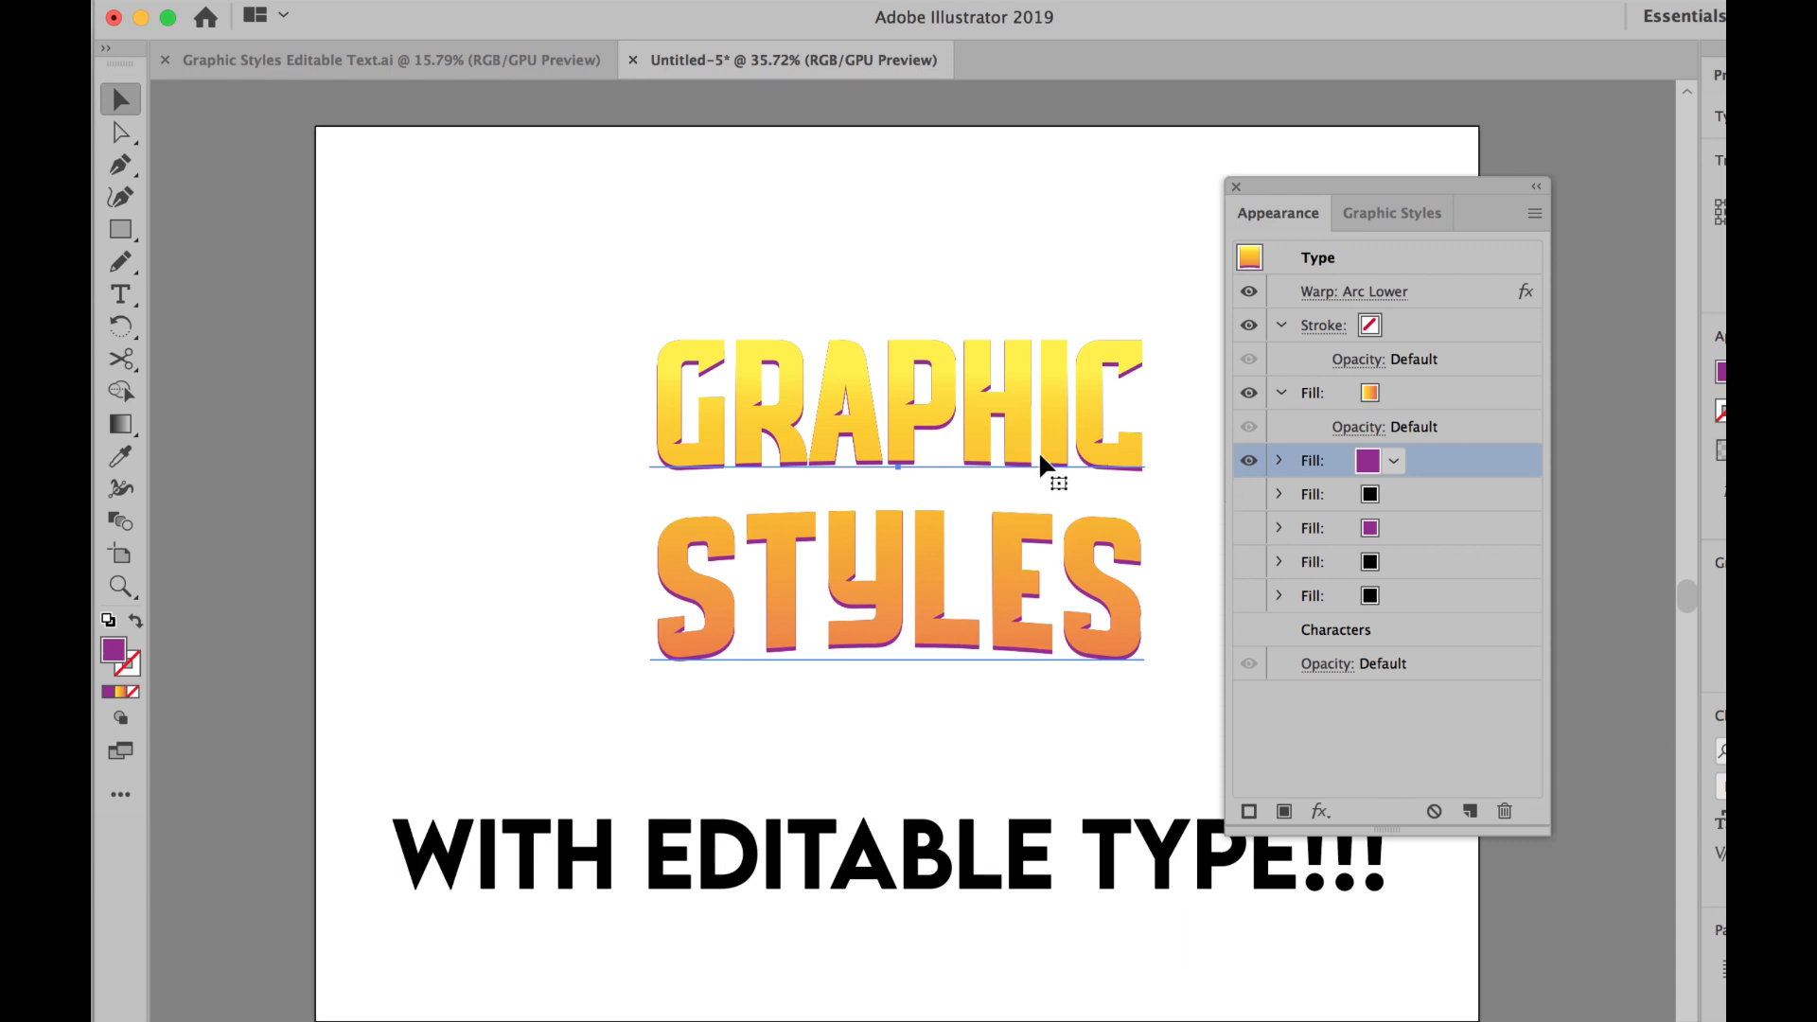
{"action": "left_click", "coordinate": [1253, 492]}
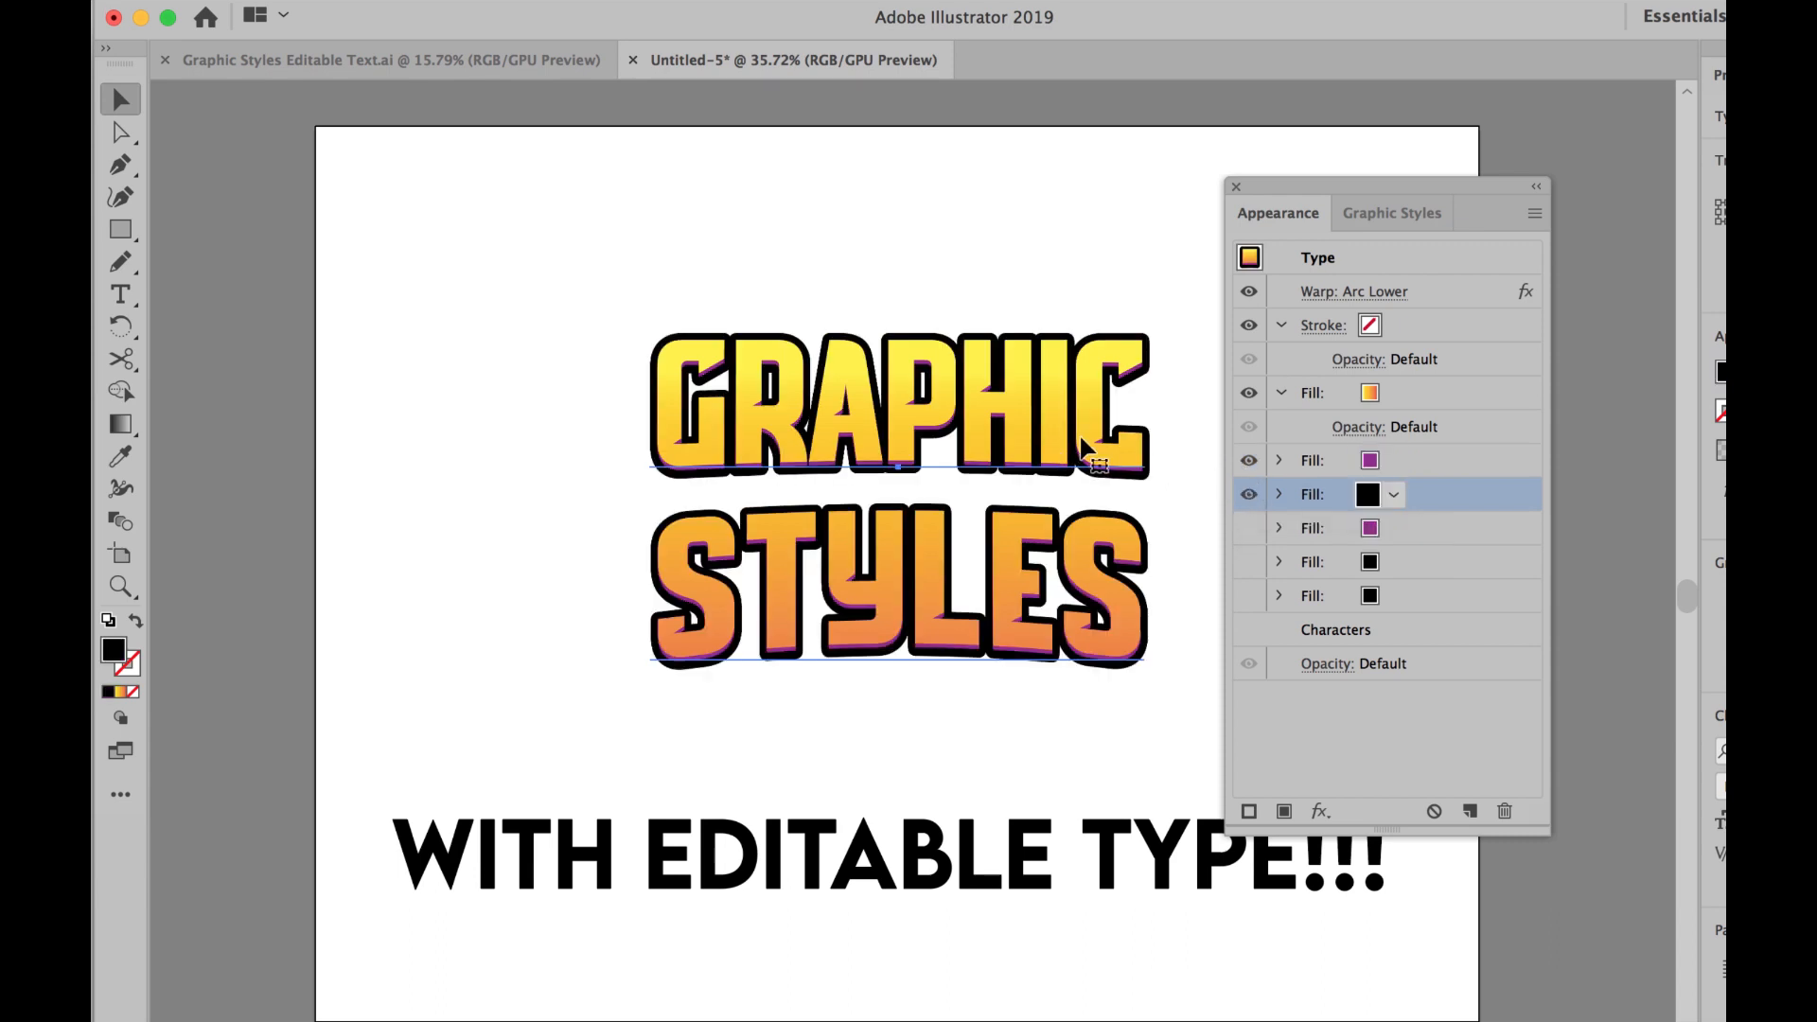
{"action": "left_click", "coordinate": [1250, 528]}
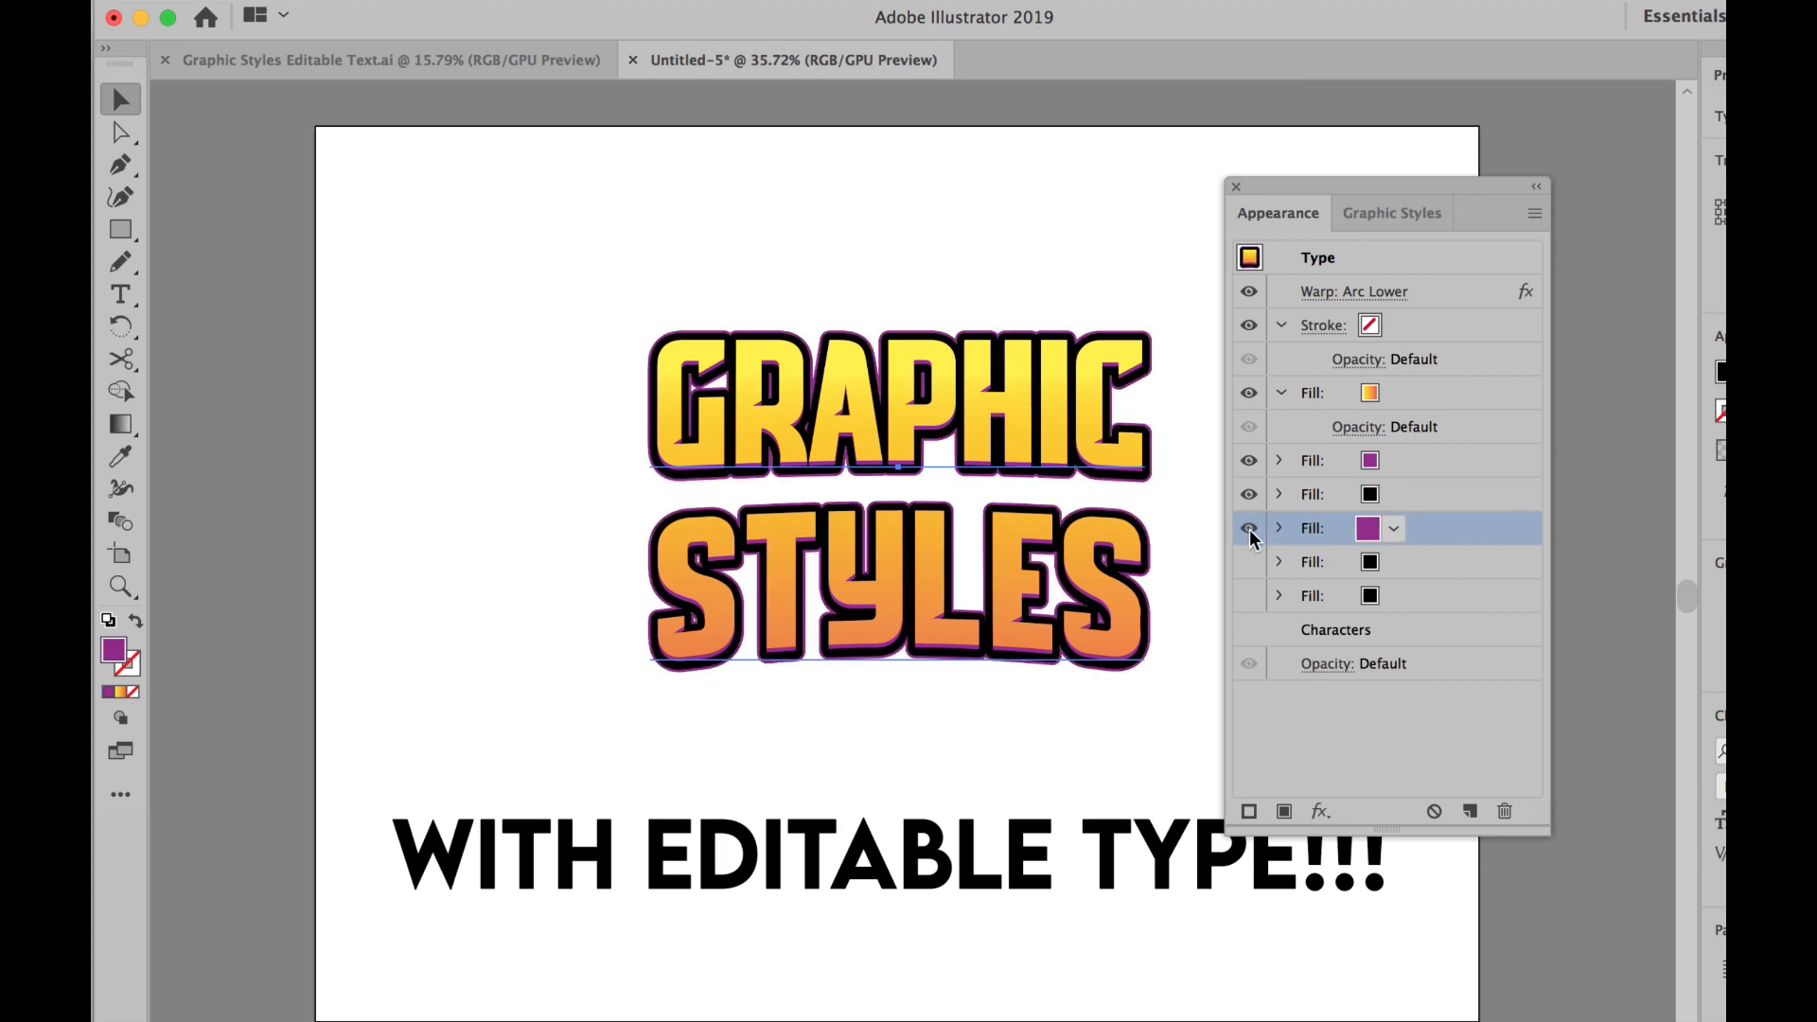
{"action": "left_click", "coordinate": [1249, 563]}
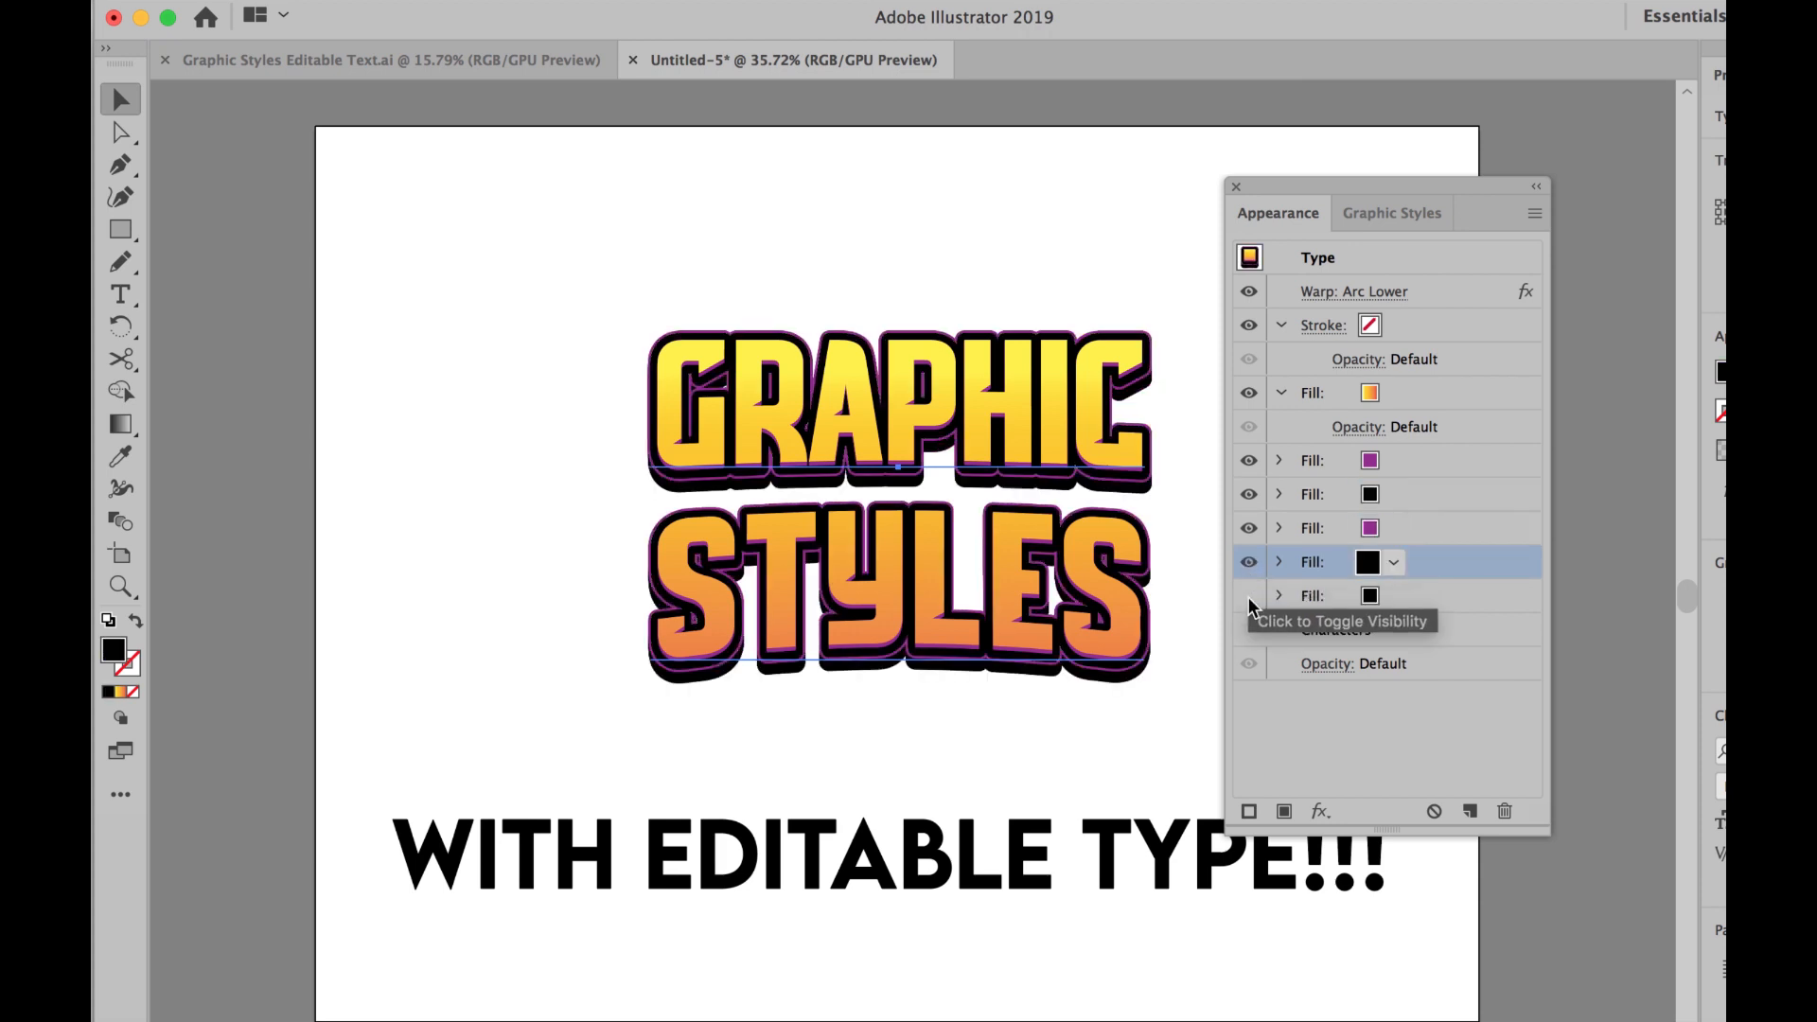
{"action": "left_click", "coordinate": [1250, 596]}
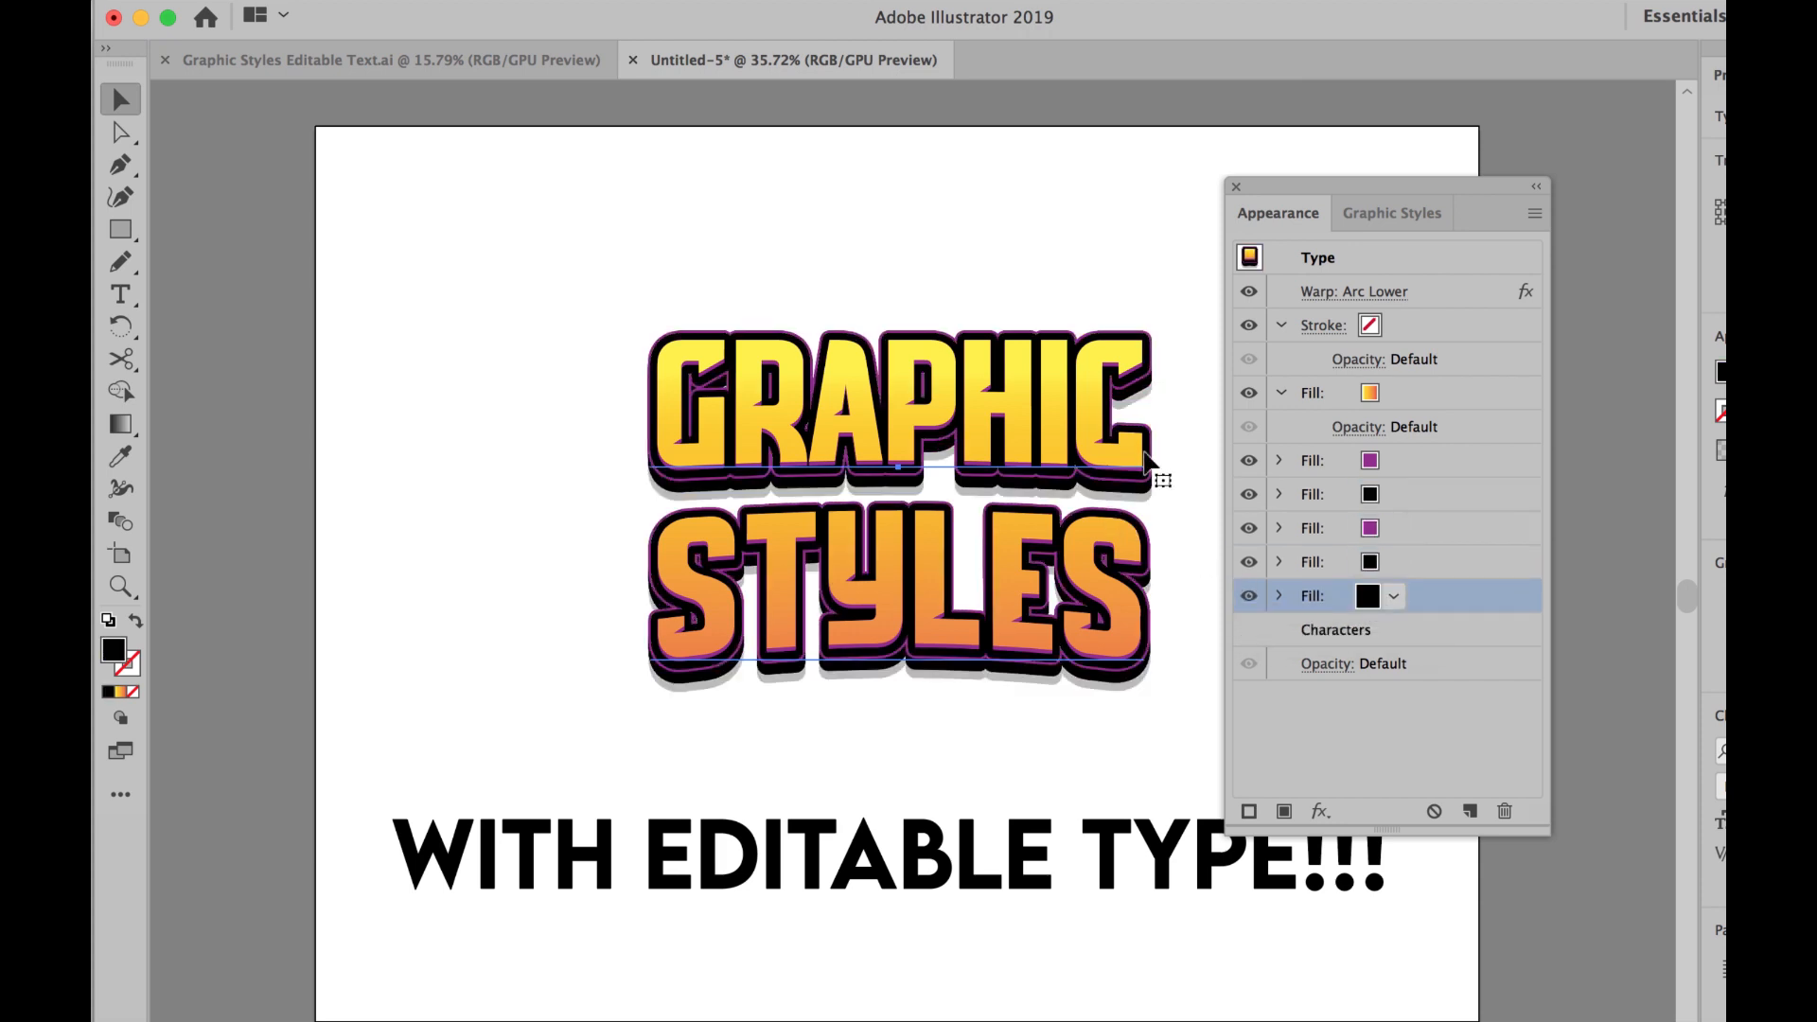
- Examine the layered outlines and shadow of the GRAPHIC STYLES lettering up close and as a whole
{"action": "scroll", "coordinate": [1046, 373], "scroll_direction": "right", "scroll_amount": 3}
{"action": "left_click_drag", "start_coordinate": [728, 396], "coordinate": [807, 368]}
{"action": "left_click", "coordinate": [884, 231]}
{"action": "left_click", "coordinate": [923, 419]}
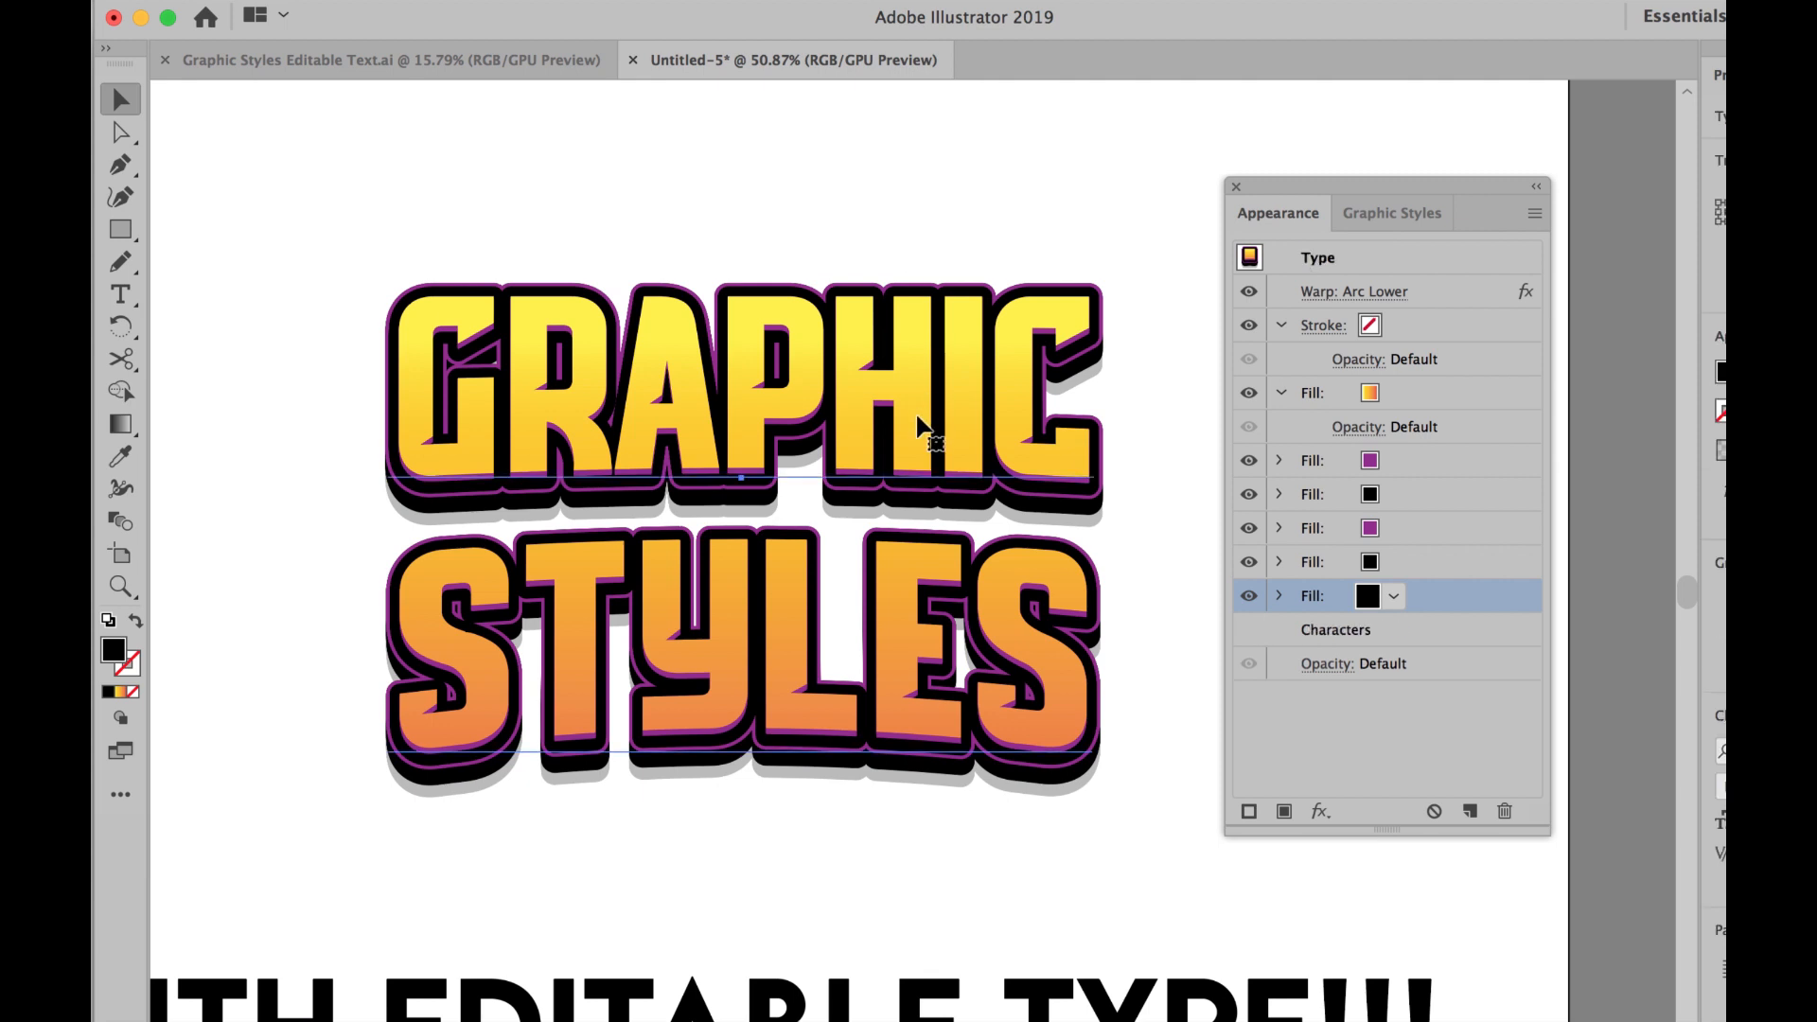
{"action": "left_click", "coordinate": [829, 210]}
{"action": "left_click", "coordinate": [843, 361], "text": "alt+super"}
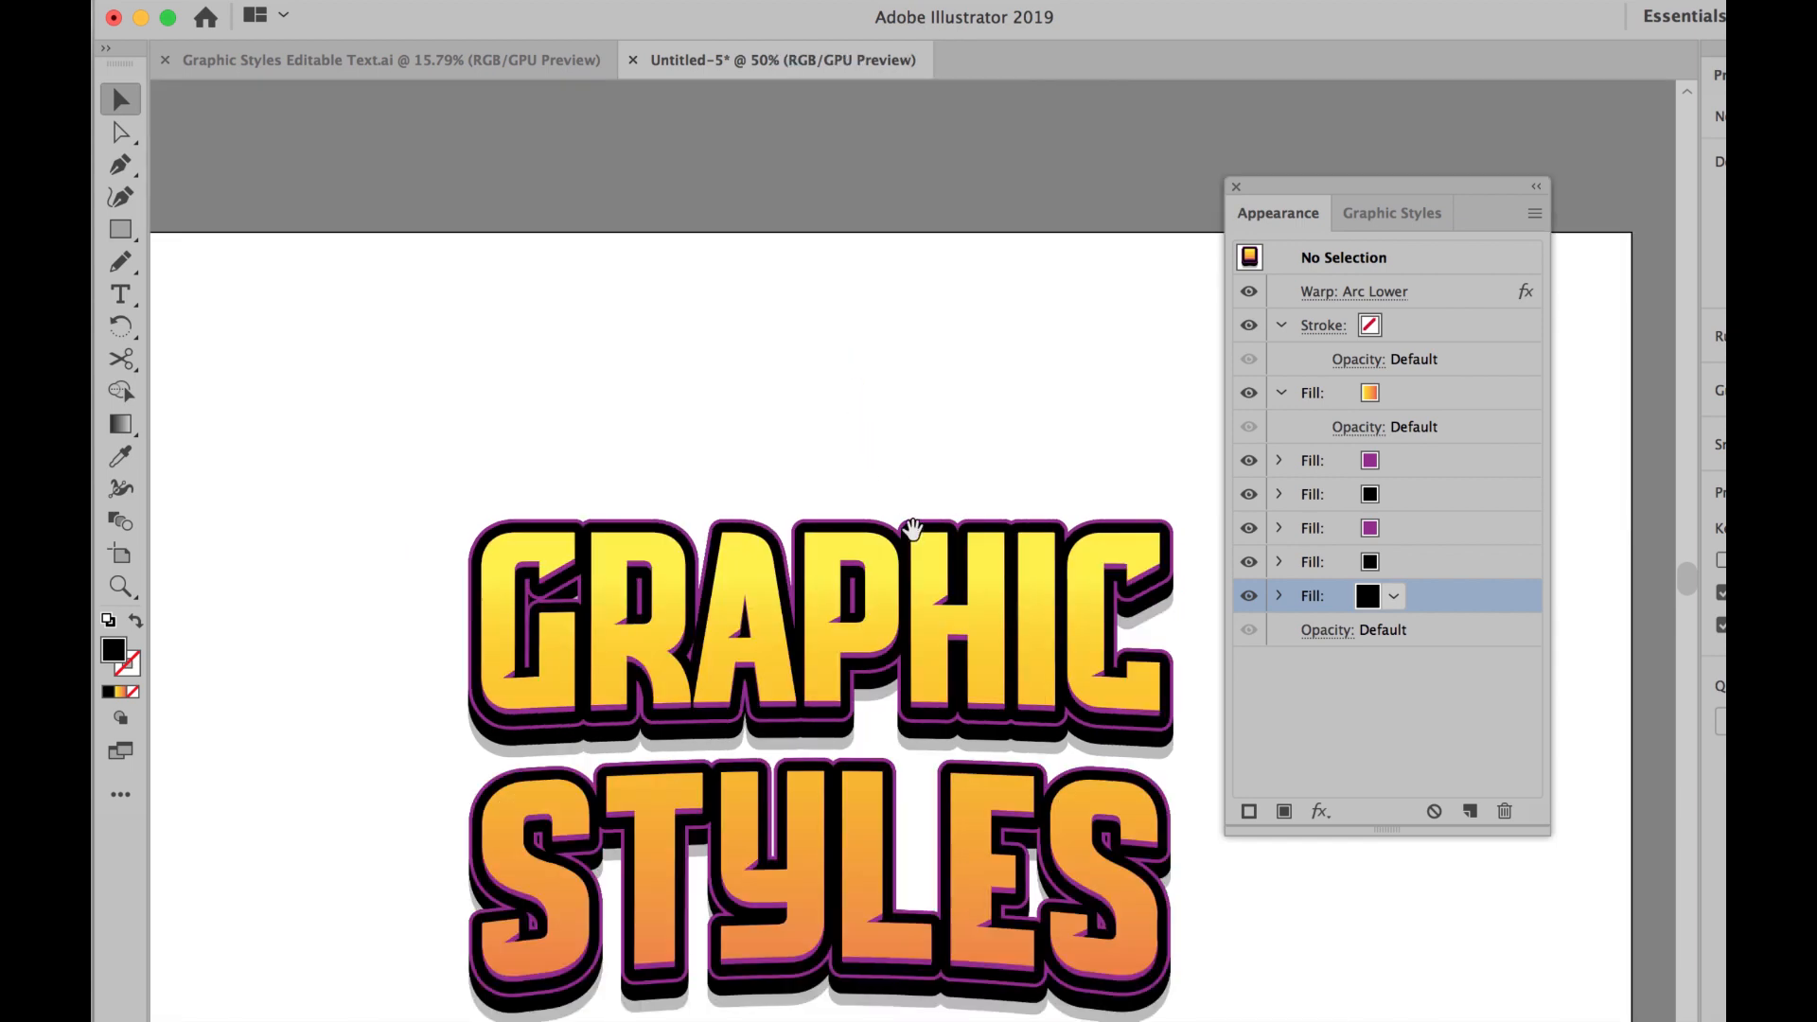
{"action": "left_click", "coordinate": [836, 467], "text": "alt+super"}
{"action": "scroll", "coordinate": [828, 461], "scroll_direction": "down", "scroll_amount": 3}
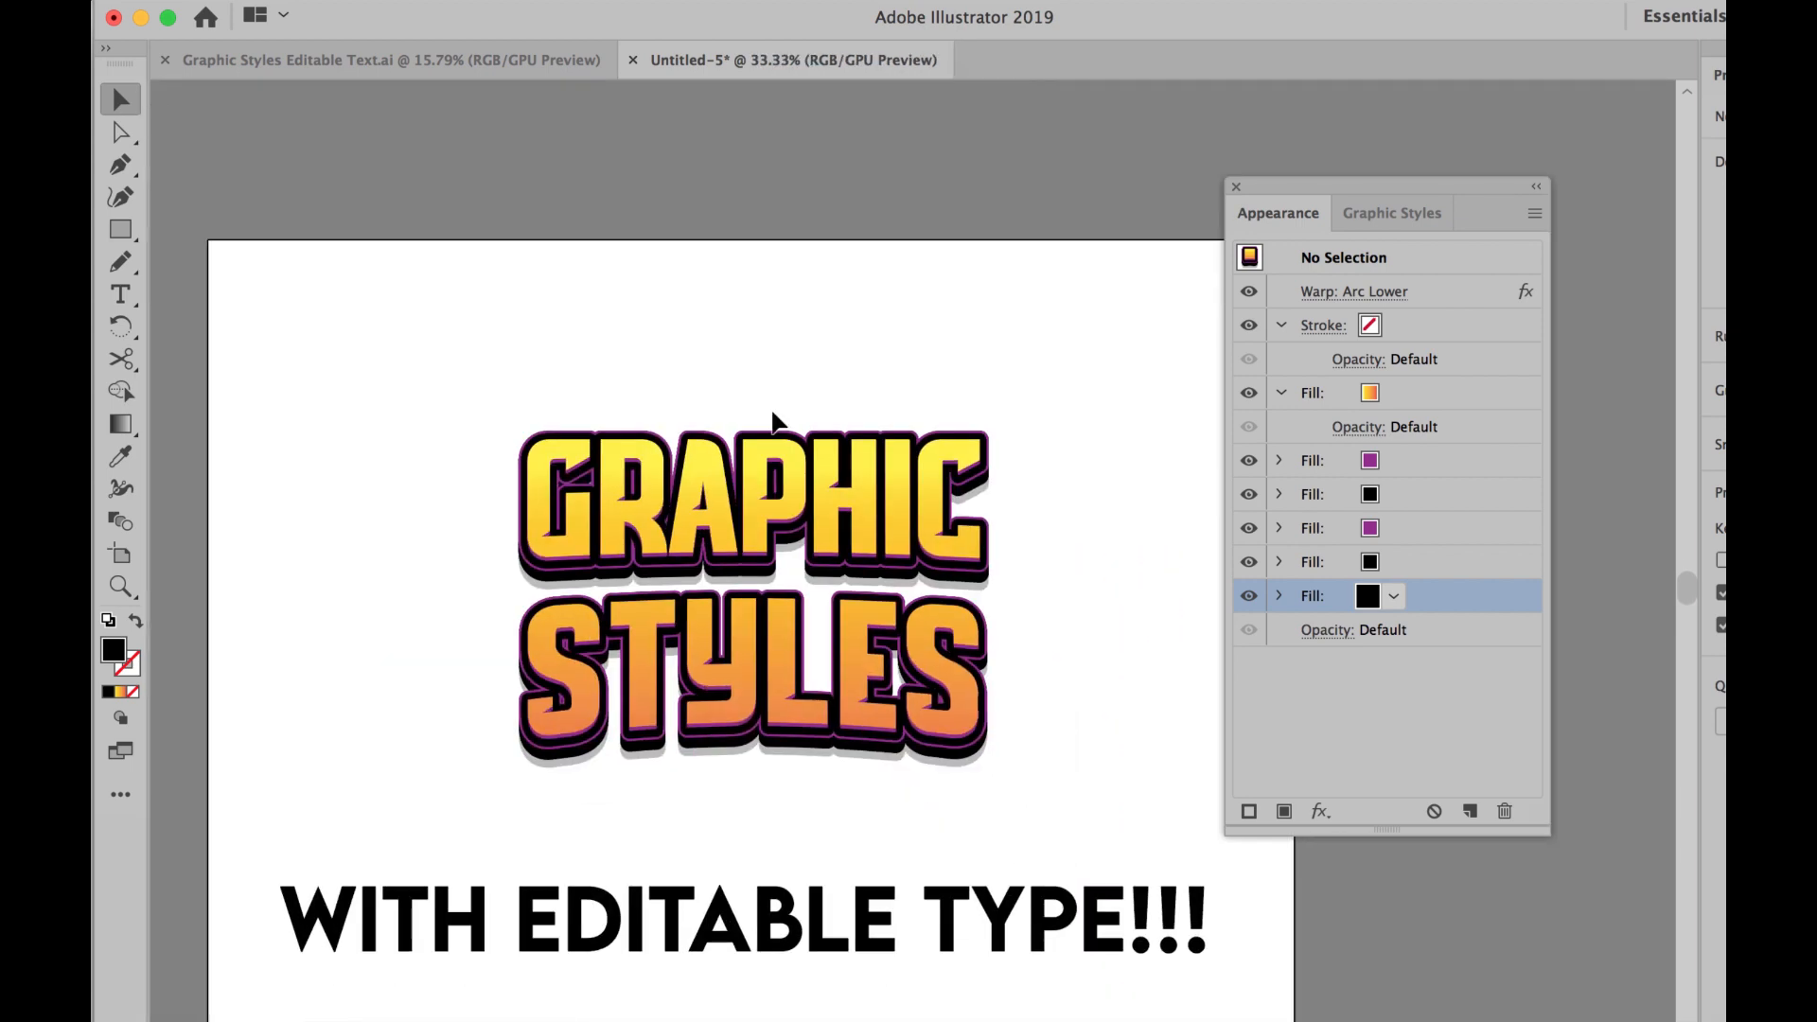
{"action": "left_click", "coordinate": [802, 530]}
{"action": "left_click_drag", "start_coordinate": [729, 398], "coordinate": [688, 361]}
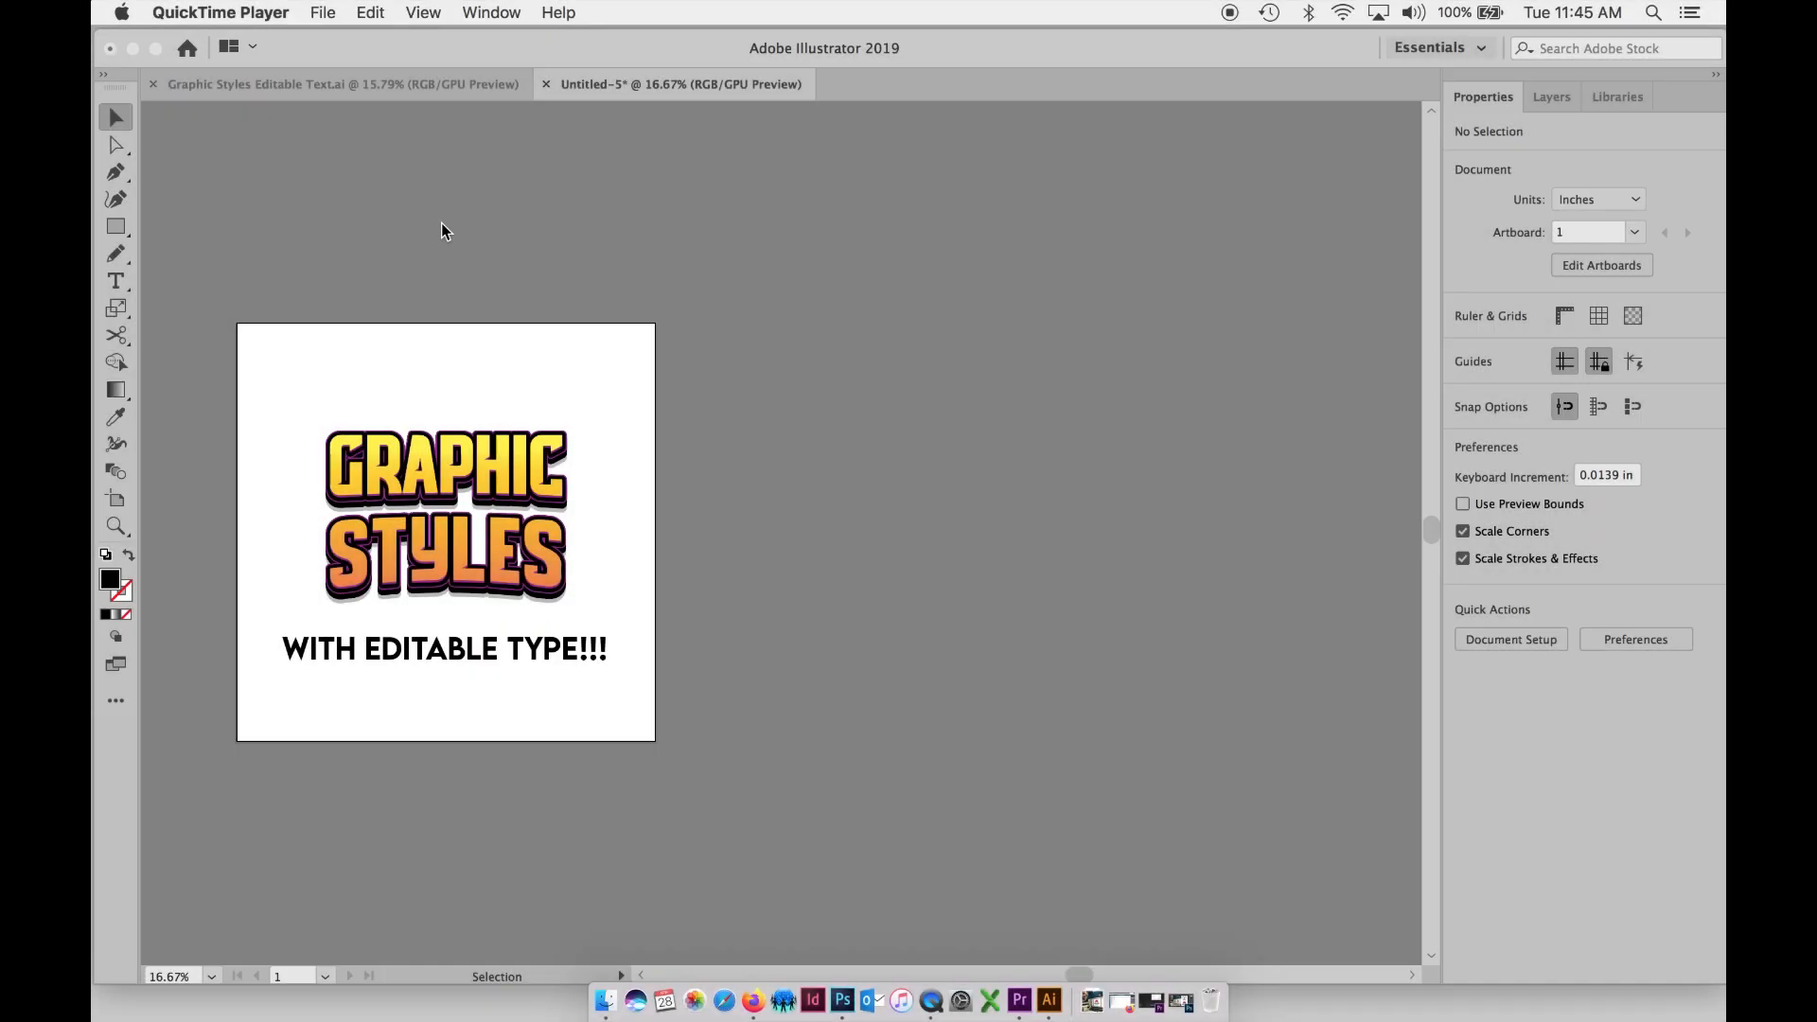
- Make sure Scale Strokes & Effects is enabled in the general preferences and accept the settings
{"action": "left_click", "coordinate": [458, 225]}
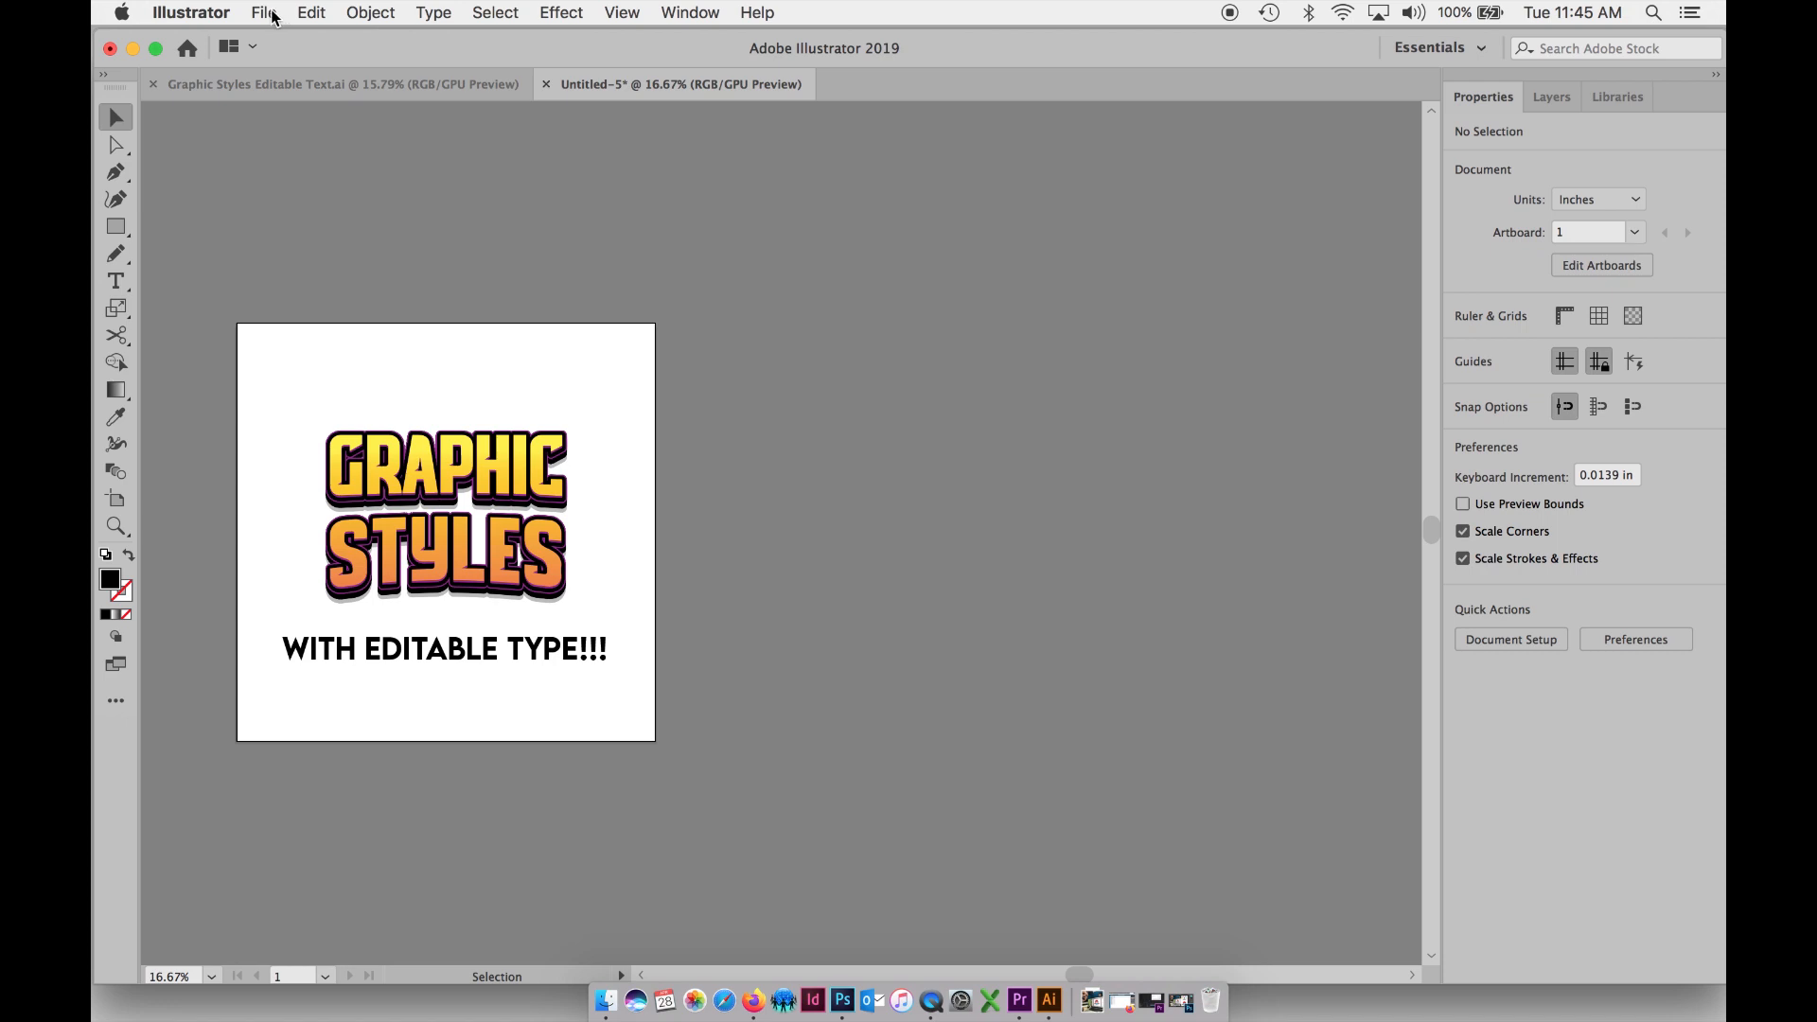
{"action": "left_click", "coordinate": [234, 18]}
{"action": "mouse_move", "coordinate": [240, 89]}
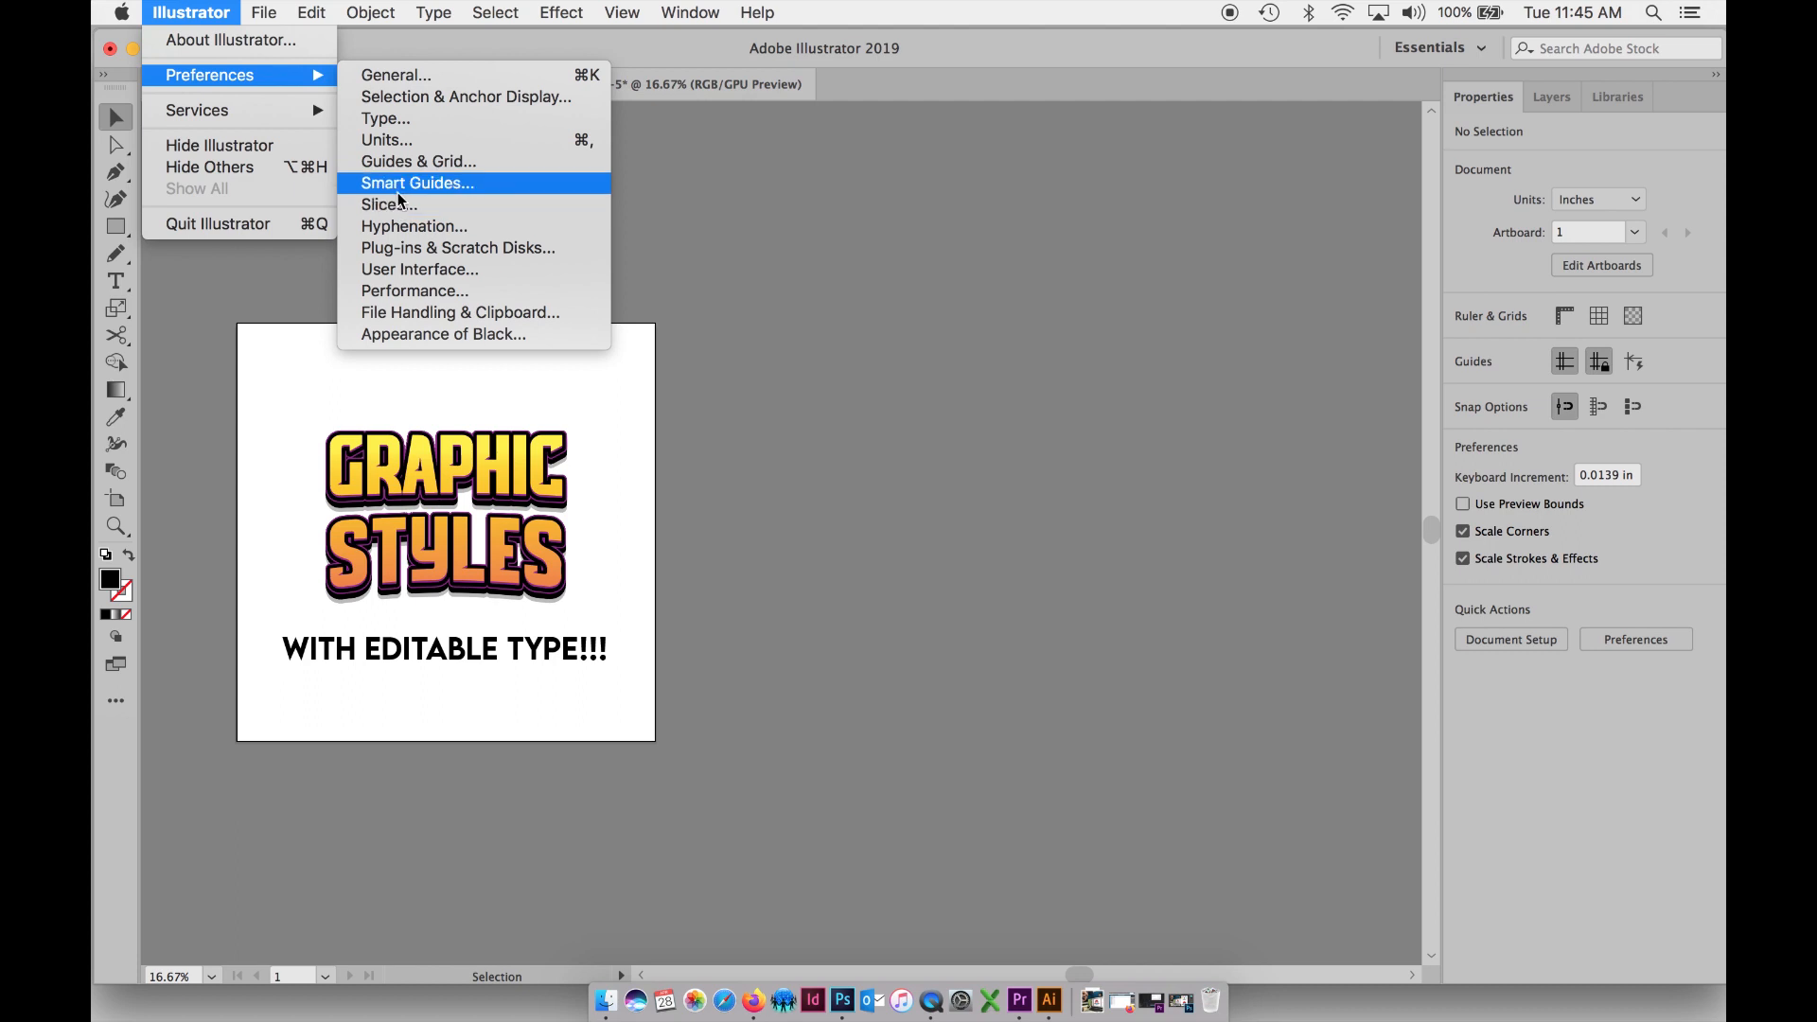
{"action": "left_click", "coordinate": [398, 80]}
{"action": "left_click_drag", "start_coordinate": [767, 197], "coordinate": [682, 146]}
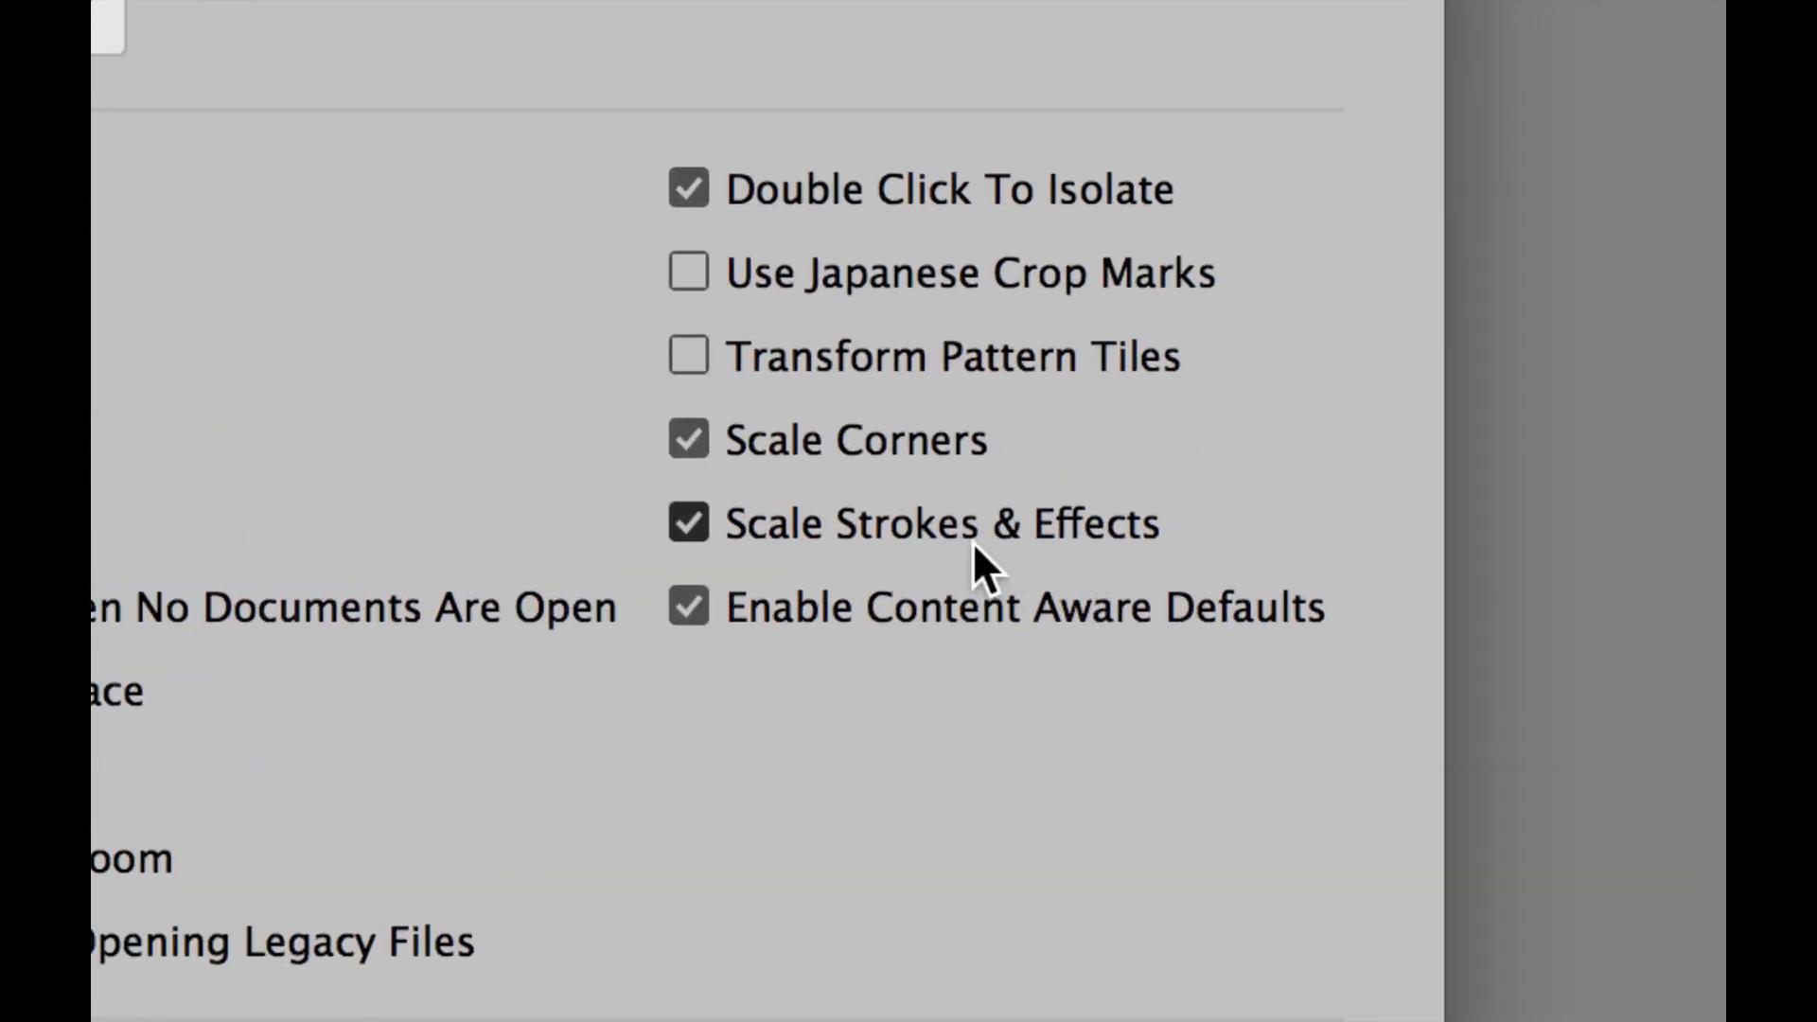
{"action": "left_click", "coordinate": [727, 527]}
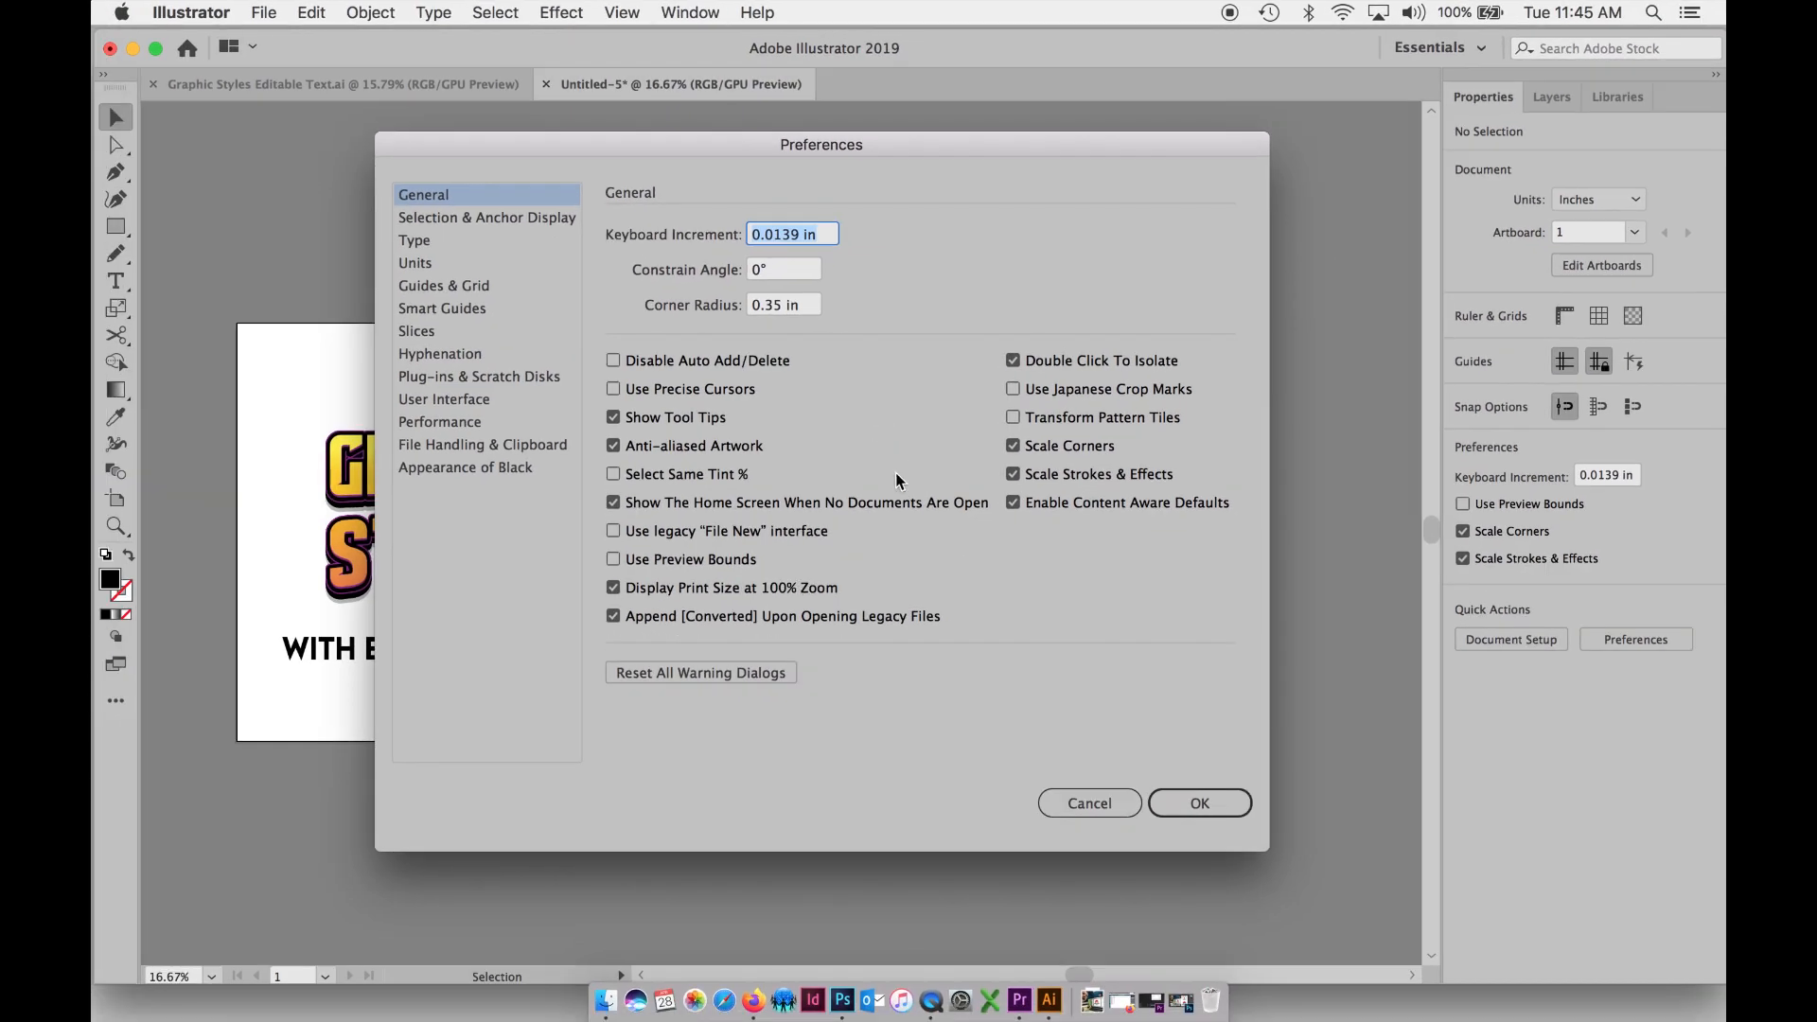
{"action": "left_click", "coordinate": [1194, 803]}
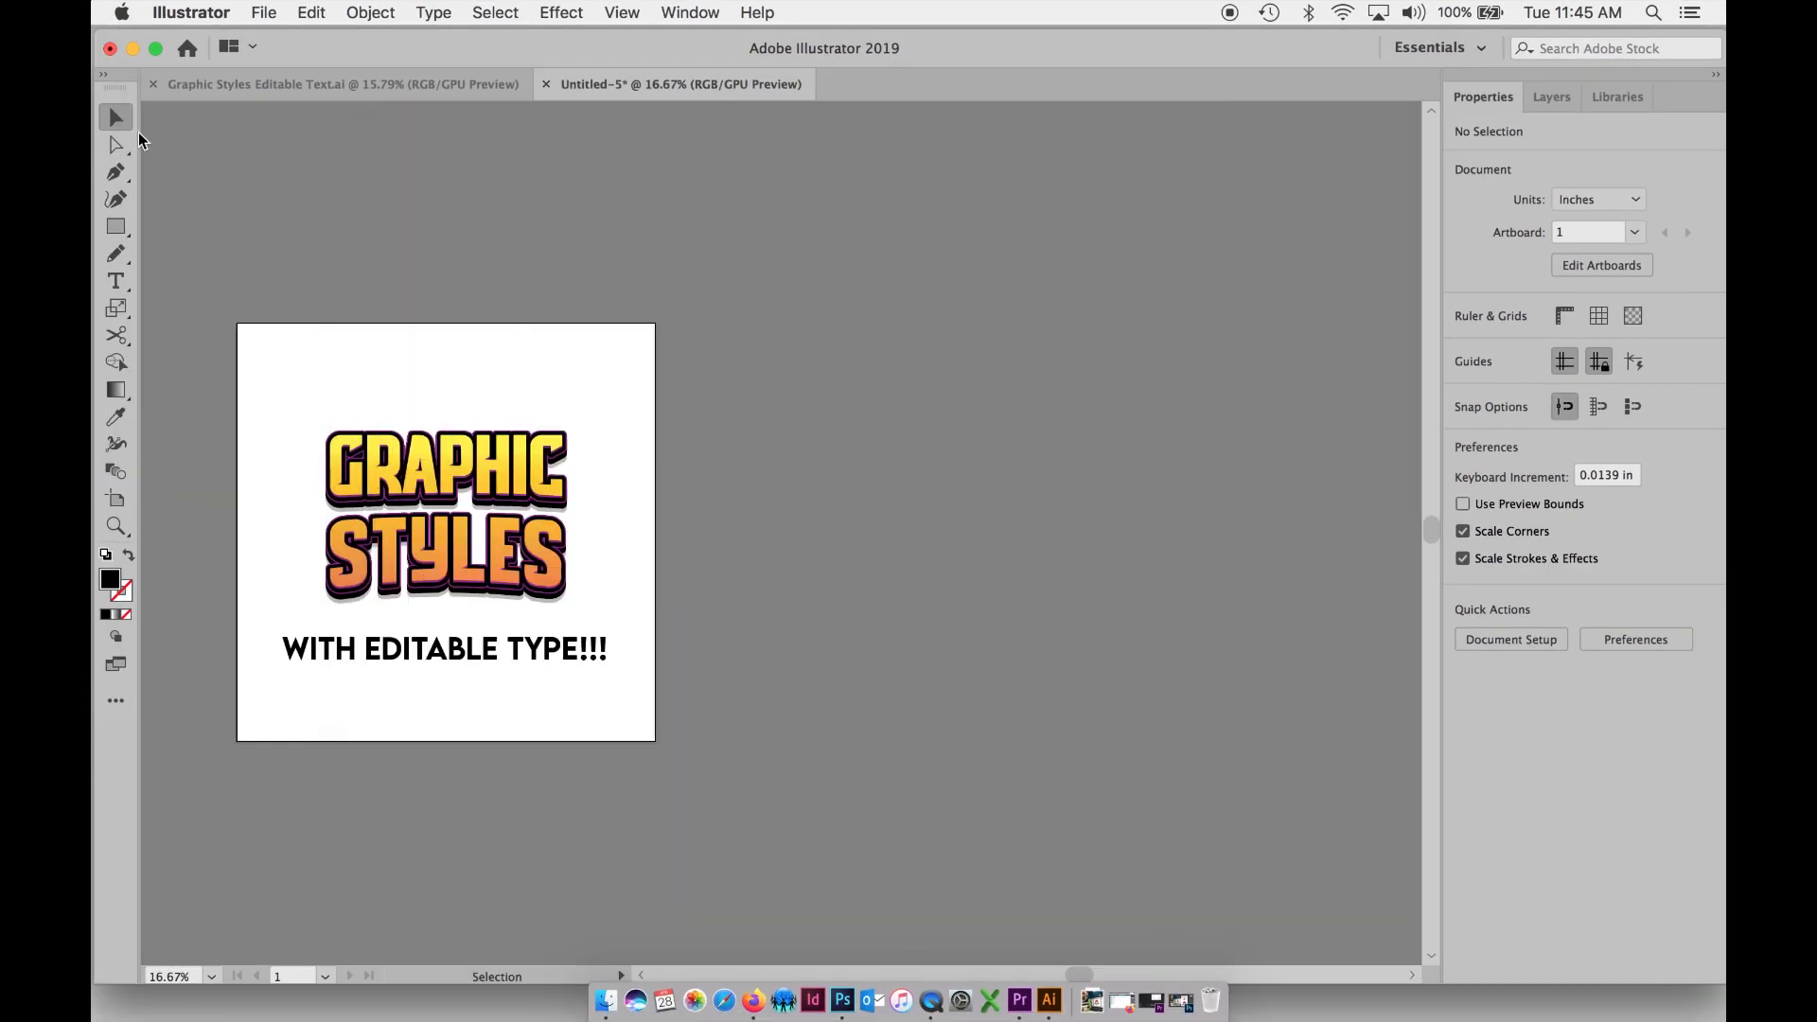
- Try scaling the GRAPHIC STYLES text, undo the scaling and deselect the text
{"action": "left_click_drag", "start_coordinate": [298, 409], "coordinate": [583, 582]}
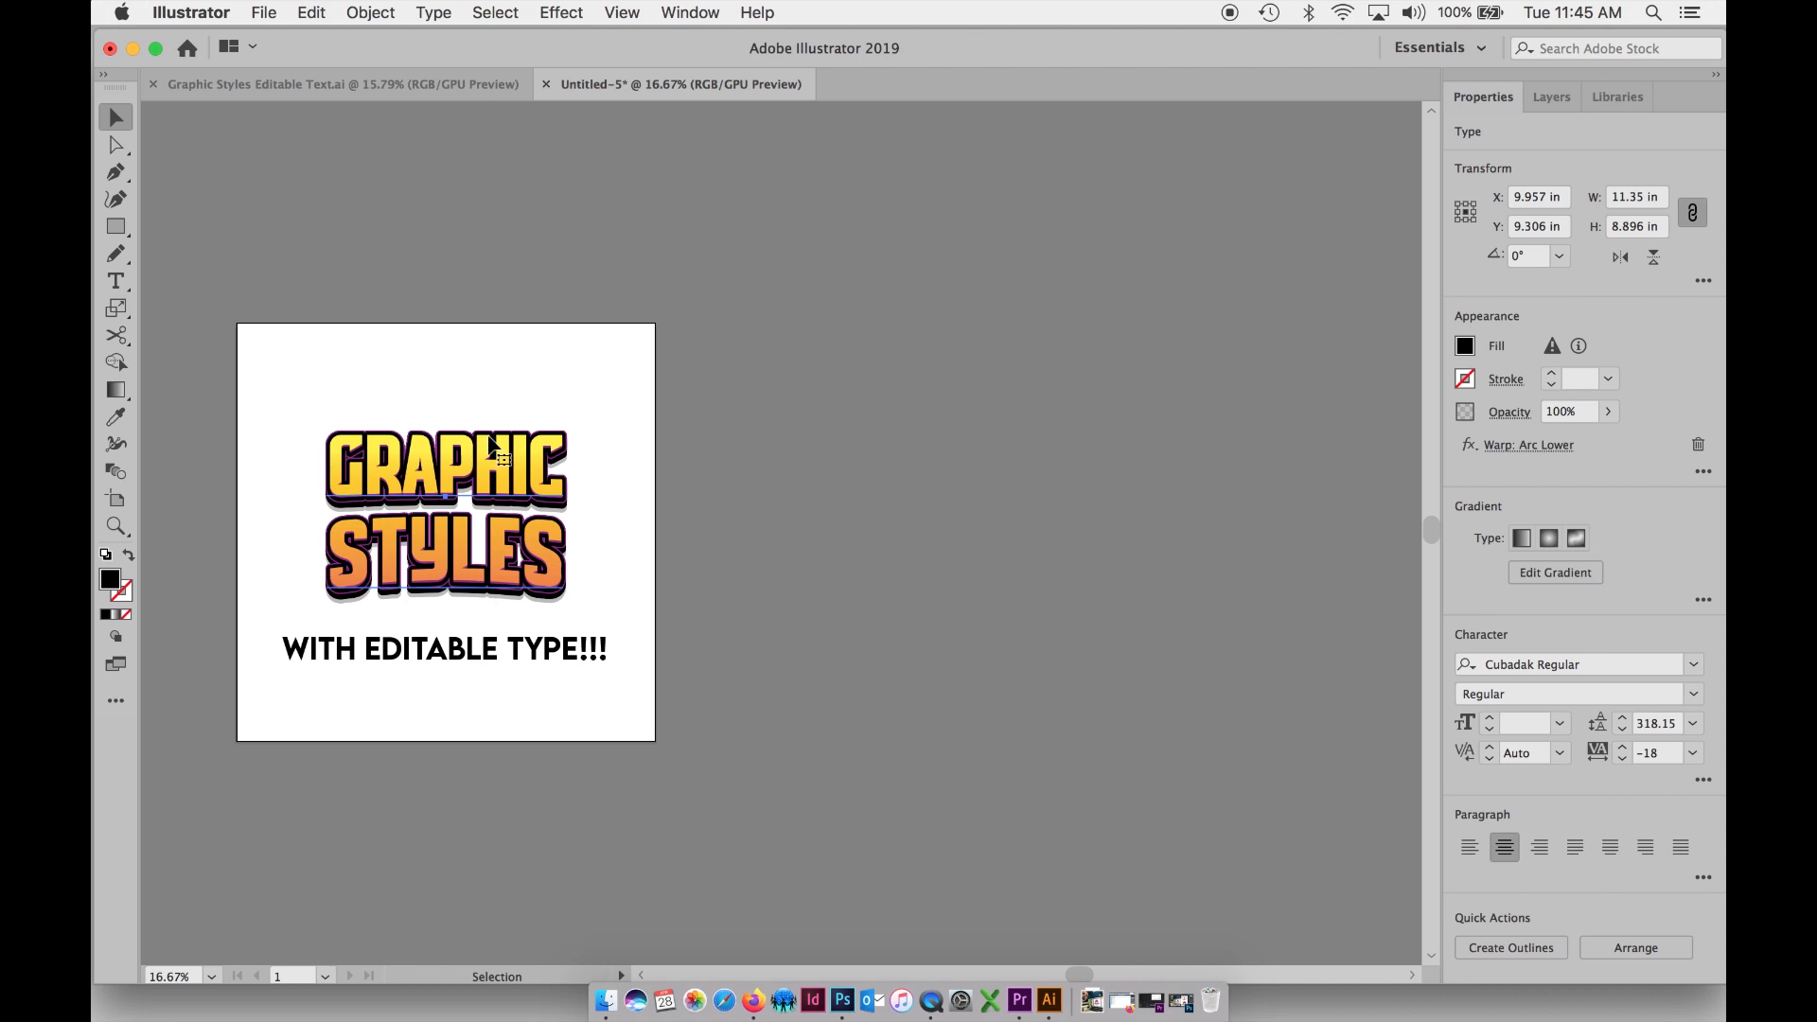
{"action": "key", "text": "s"}
{"action": "left_click_drag", "start_coordinate": [700, 753], "coordinate": [763, 801]}
{"action": "key", "text": "cmd+z"}
{"action": "left_click", "coordinate": [116, 116]}
{"action": "left_click", "coordinate": [433, 333]}
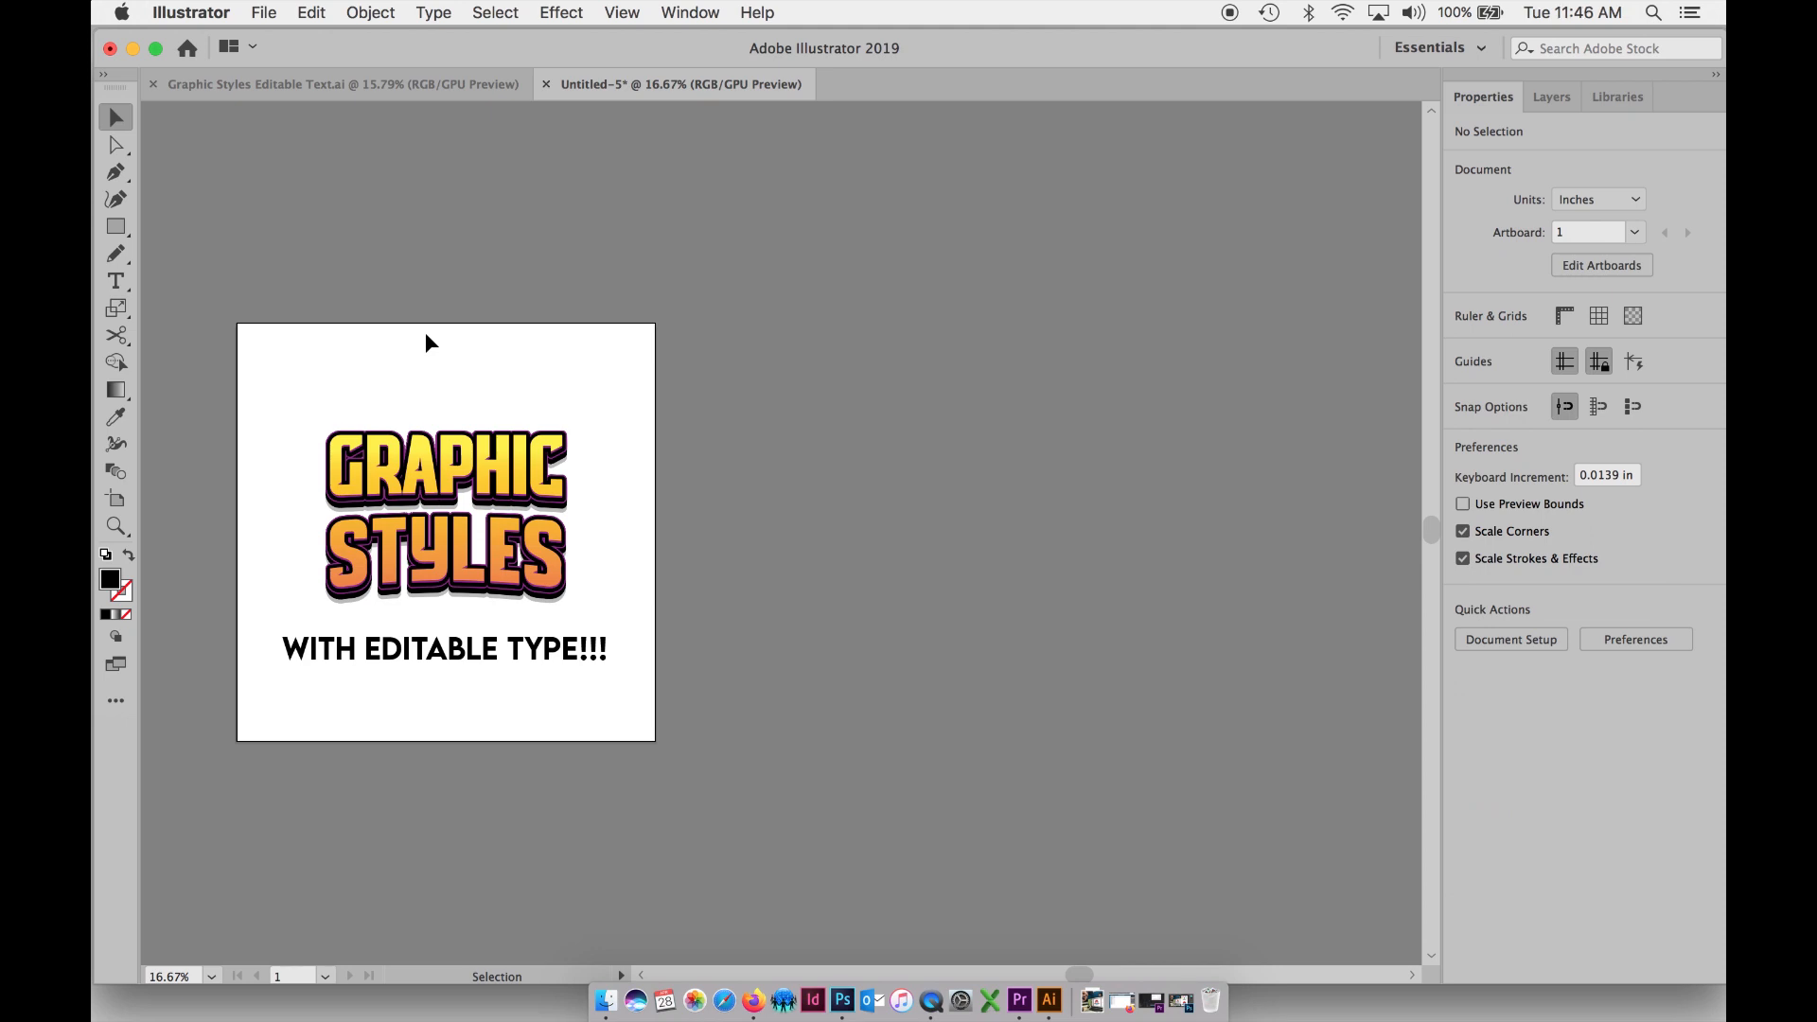
- Duplicate Artboard 1 together with its artwork, placing the copy directly to the right of the original
{"action": "left_click", "coordinate": [453, 473]}
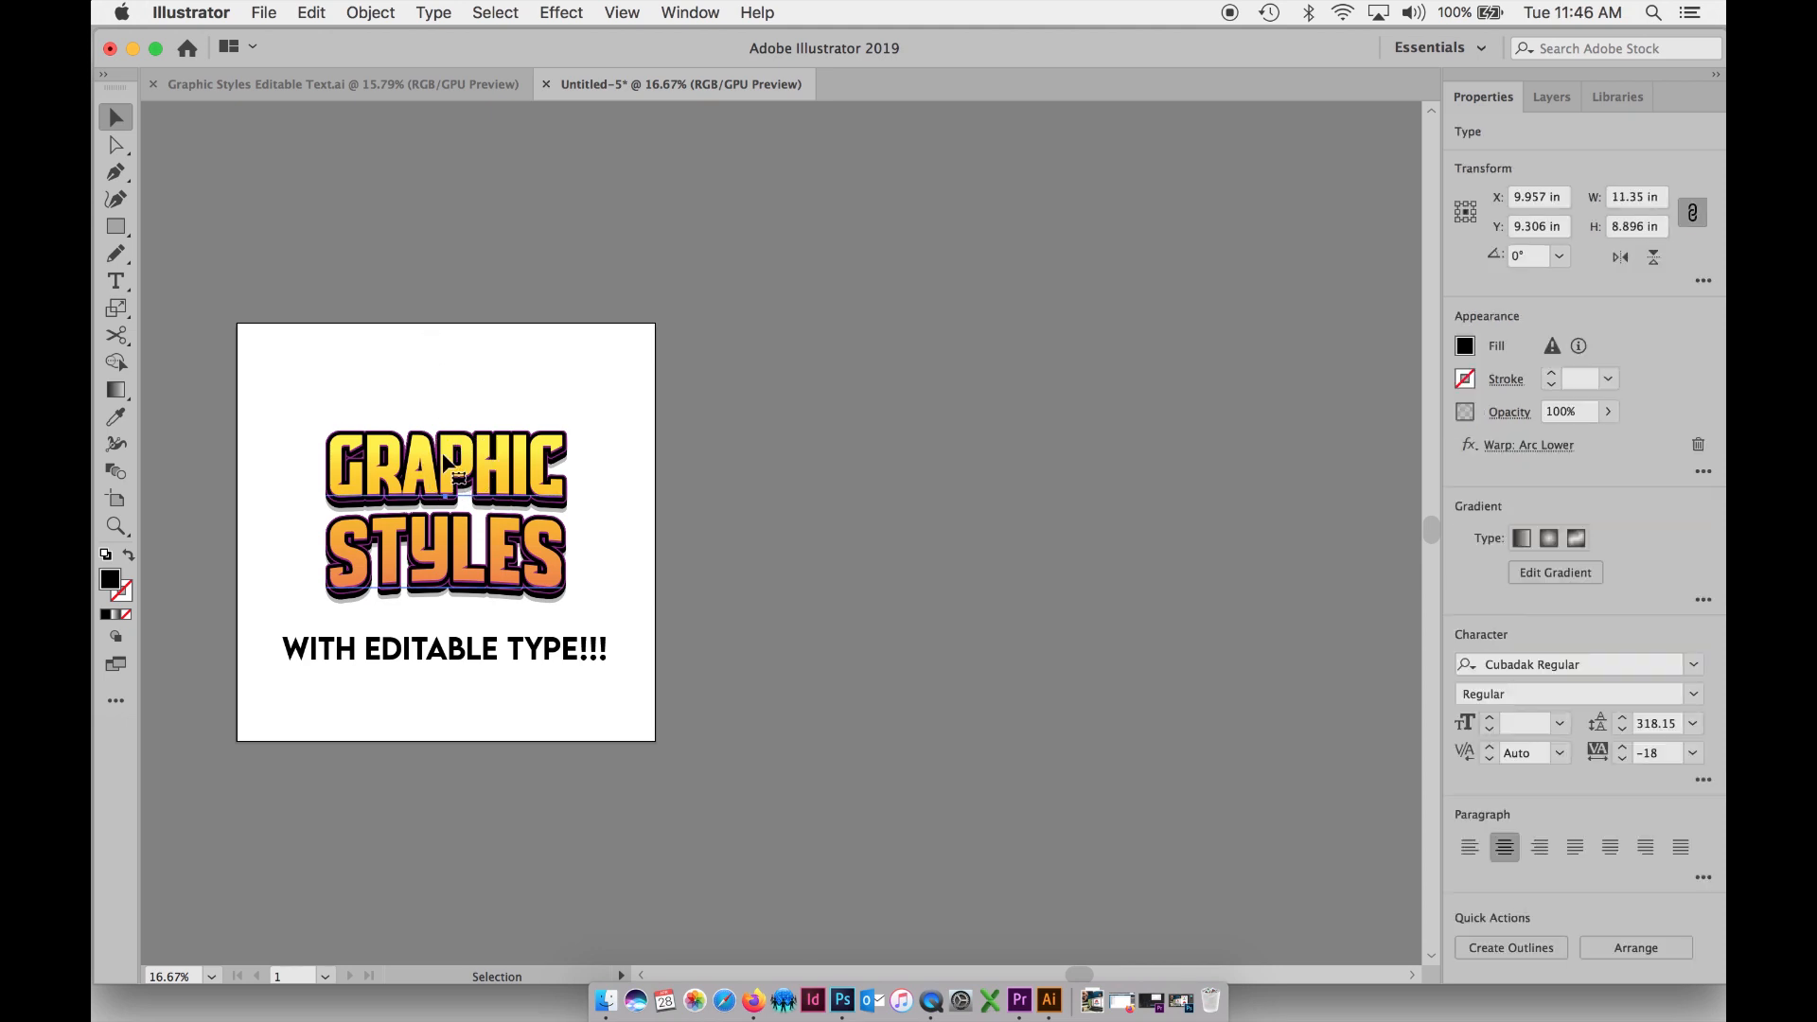
{"action": "left_click", "coordinate": [376, 249]}
{"action": "left_click", "coordinate": [116, 499]}
{"action": "left_click_drag", "start_coordinate": [313, 373], "coordinate": [786, 435]}
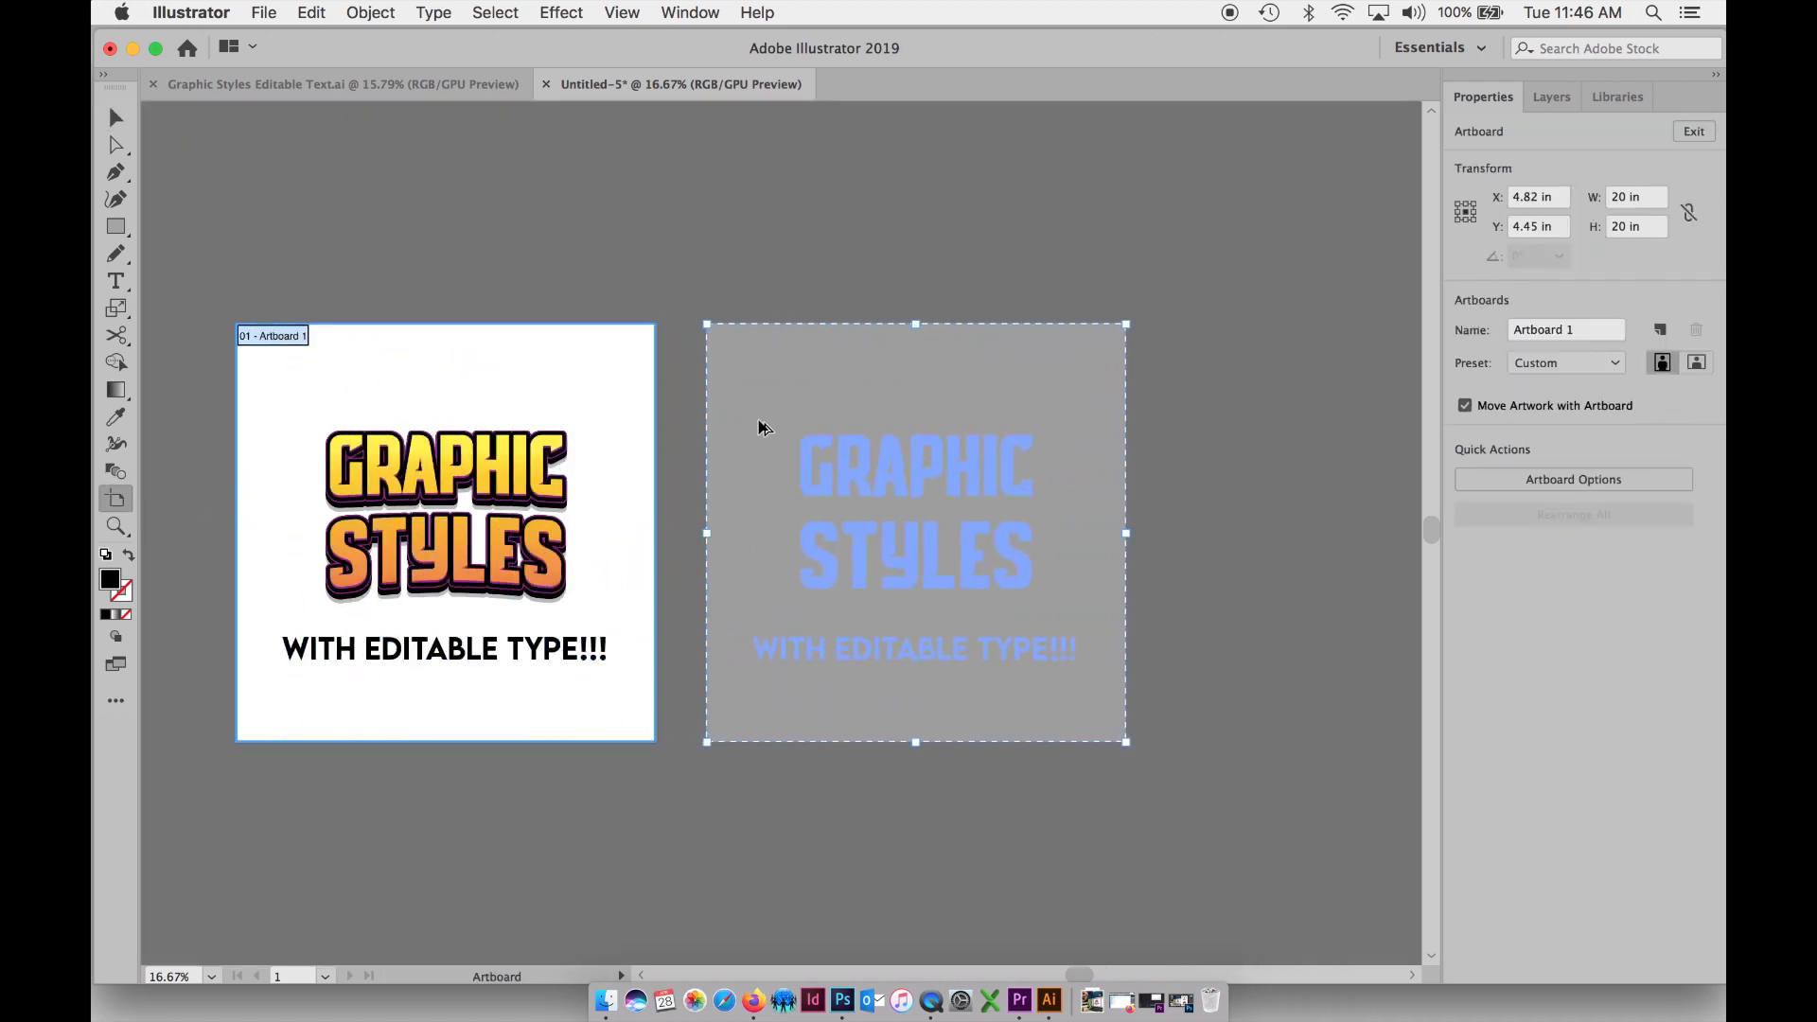
{"action": "left_click", "coordinate": [111, 124]}
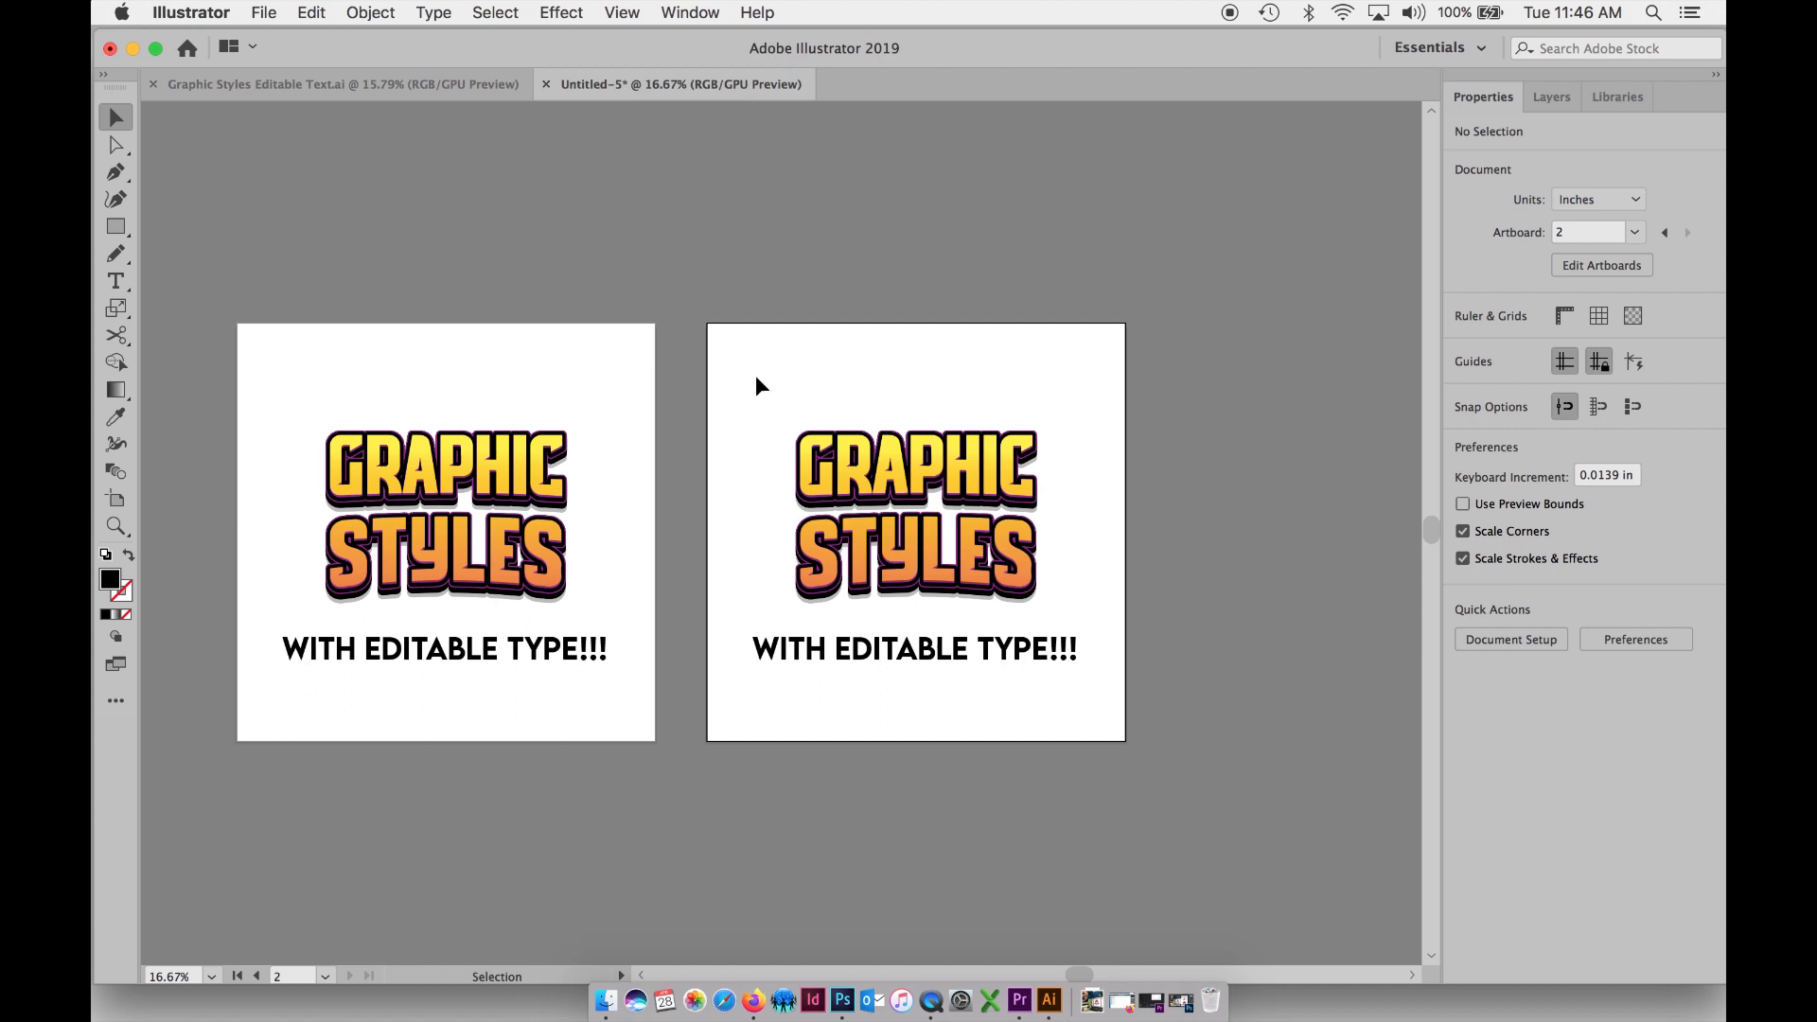
{"action": "left_click_drag", "start_coordinate": [755, 374], "coordinate": [1088, 696]}
{"action": "key", "text": "Delete"}
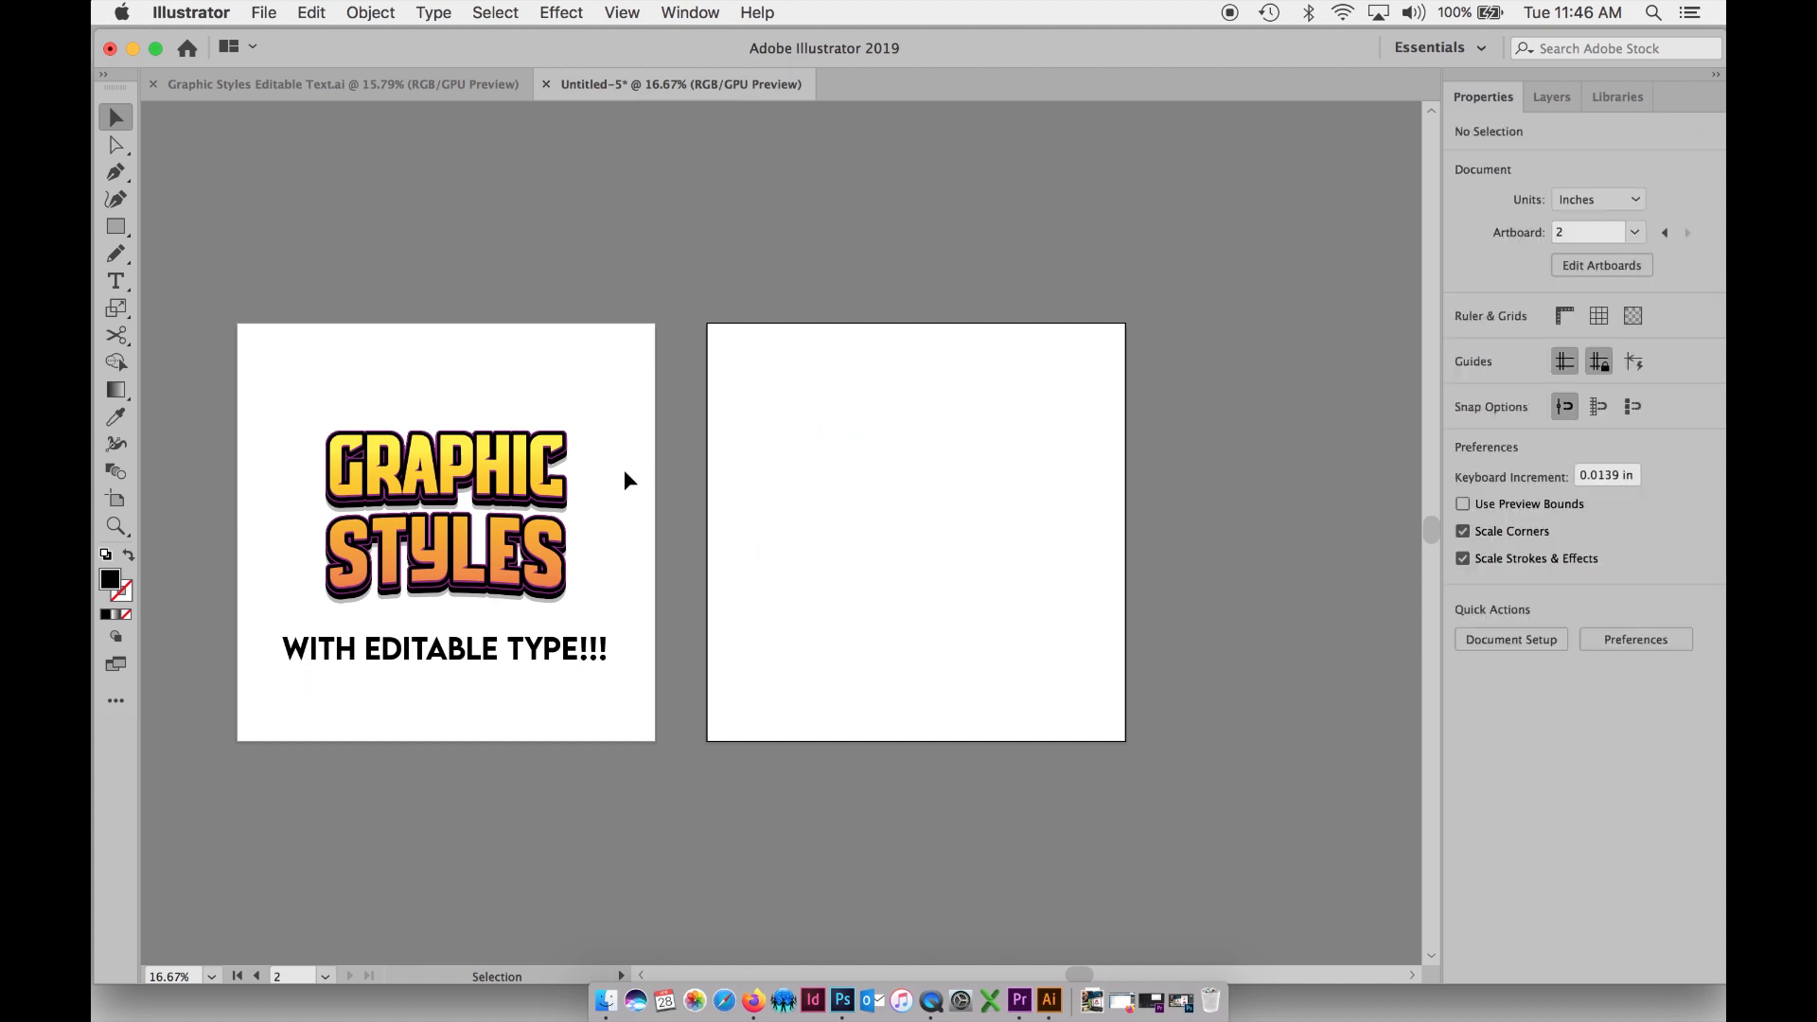
{"action": "left_click", "coordinate": [117, 499]}
{"action": "key", "text": "super+z"}
{"action": "key", "text": "super+z"}
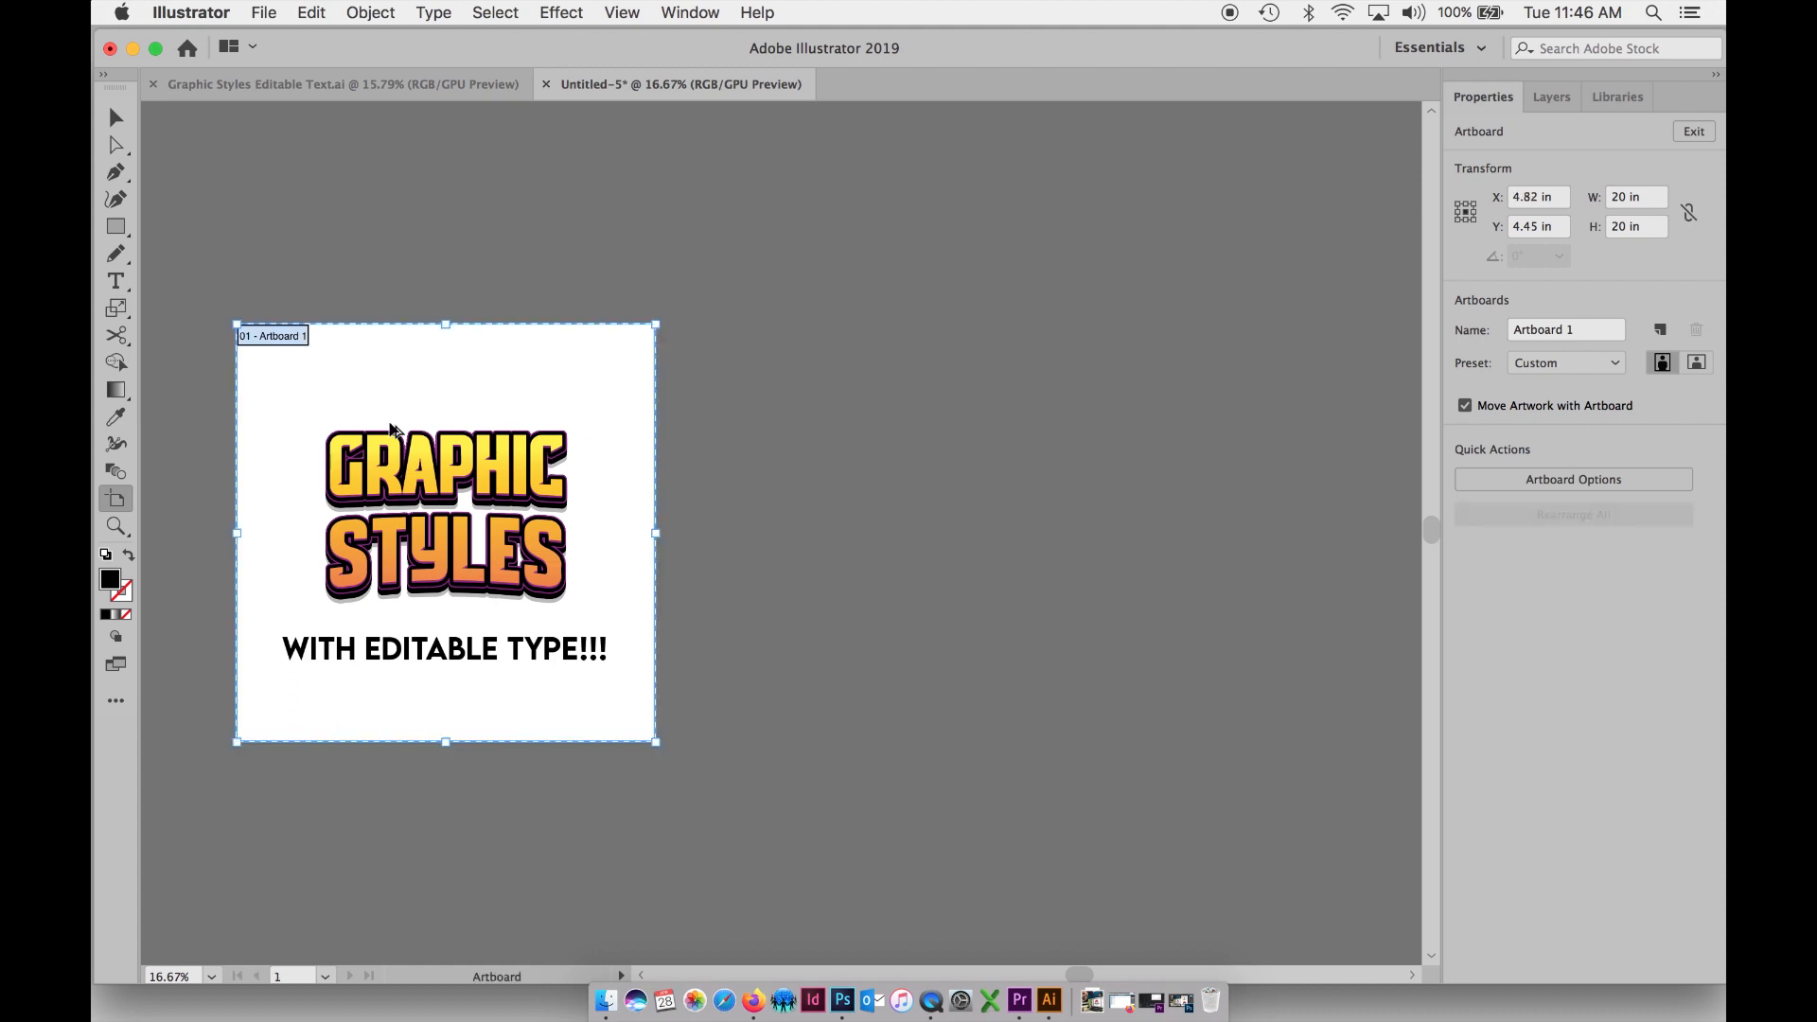
- Duplicate Artboard 1 with its artwork to the right, leaving a slightly wider gap, and delete the GRAPHIC STYLES lettering from the copy
{"action": "left_click_drag", "start_coordinate": [336, 403], "coordinate": [816, 445]}
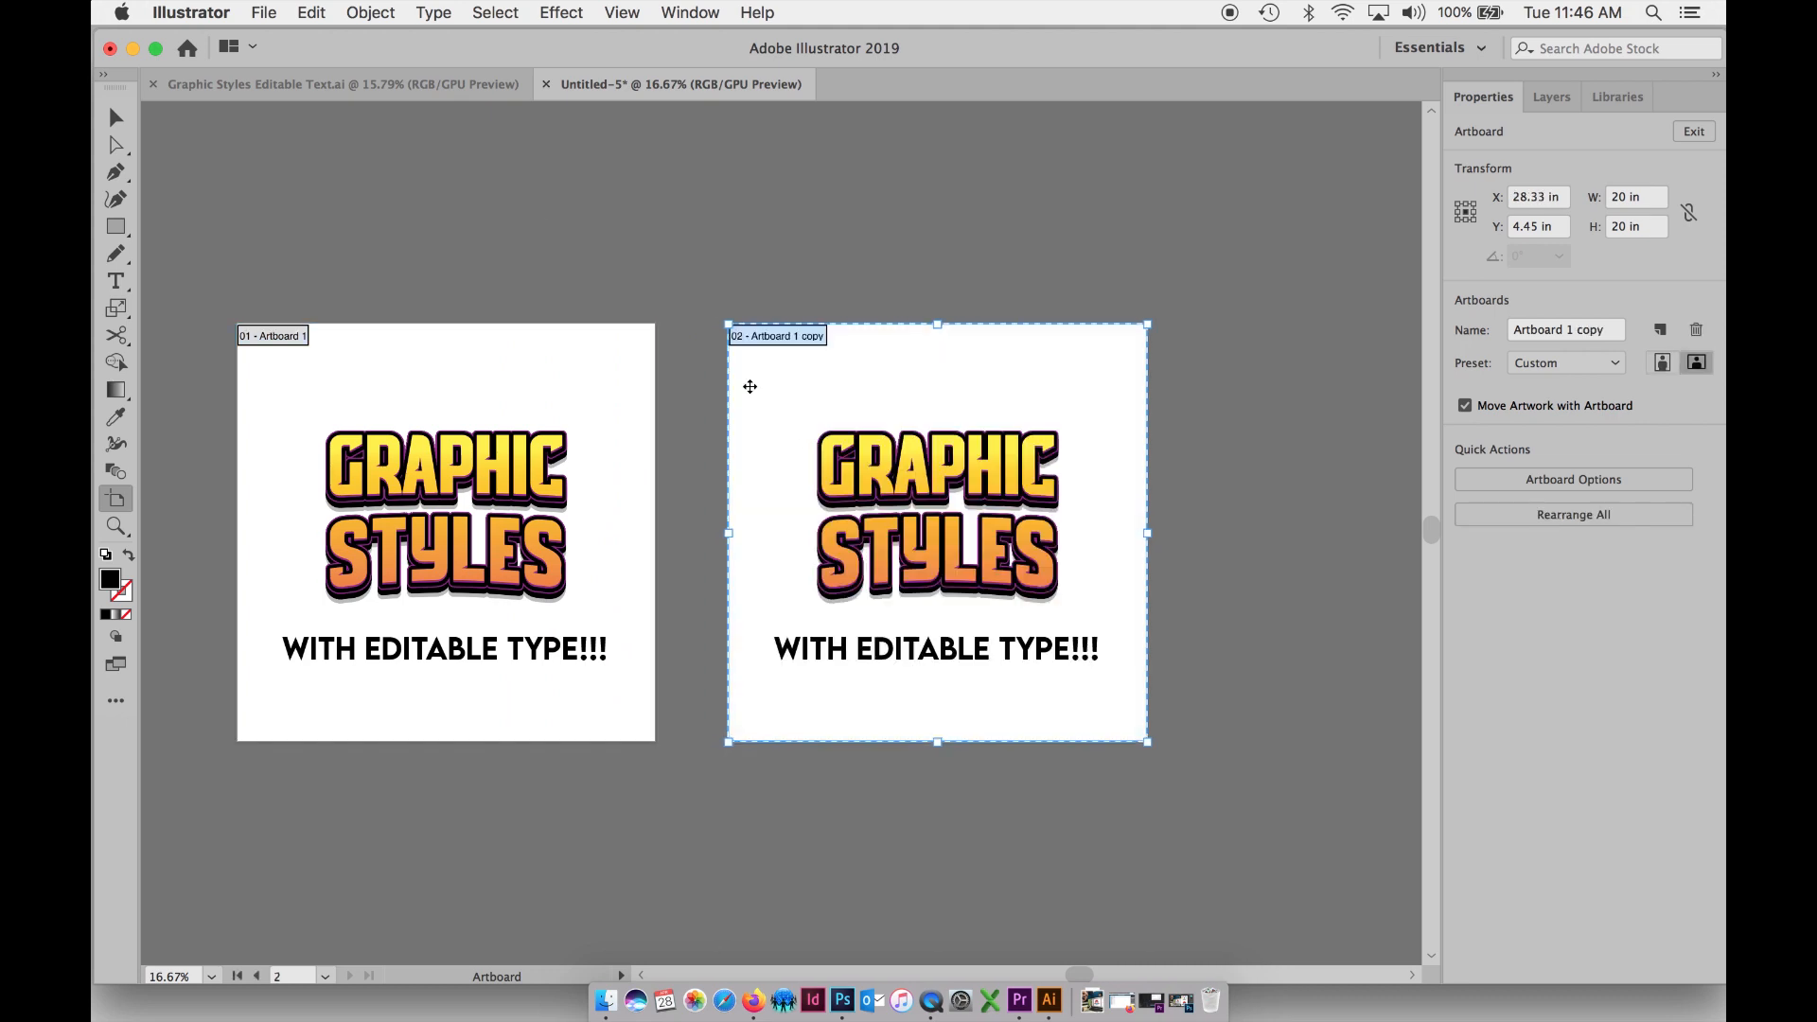
{"action": "left_click", "coordinate": [119, 109]}
{"action": "left_click_drag", "start_coordinate": [734, 351], "coordinate": [1053, 591]}
{"action": "key", "text": "Delete"}
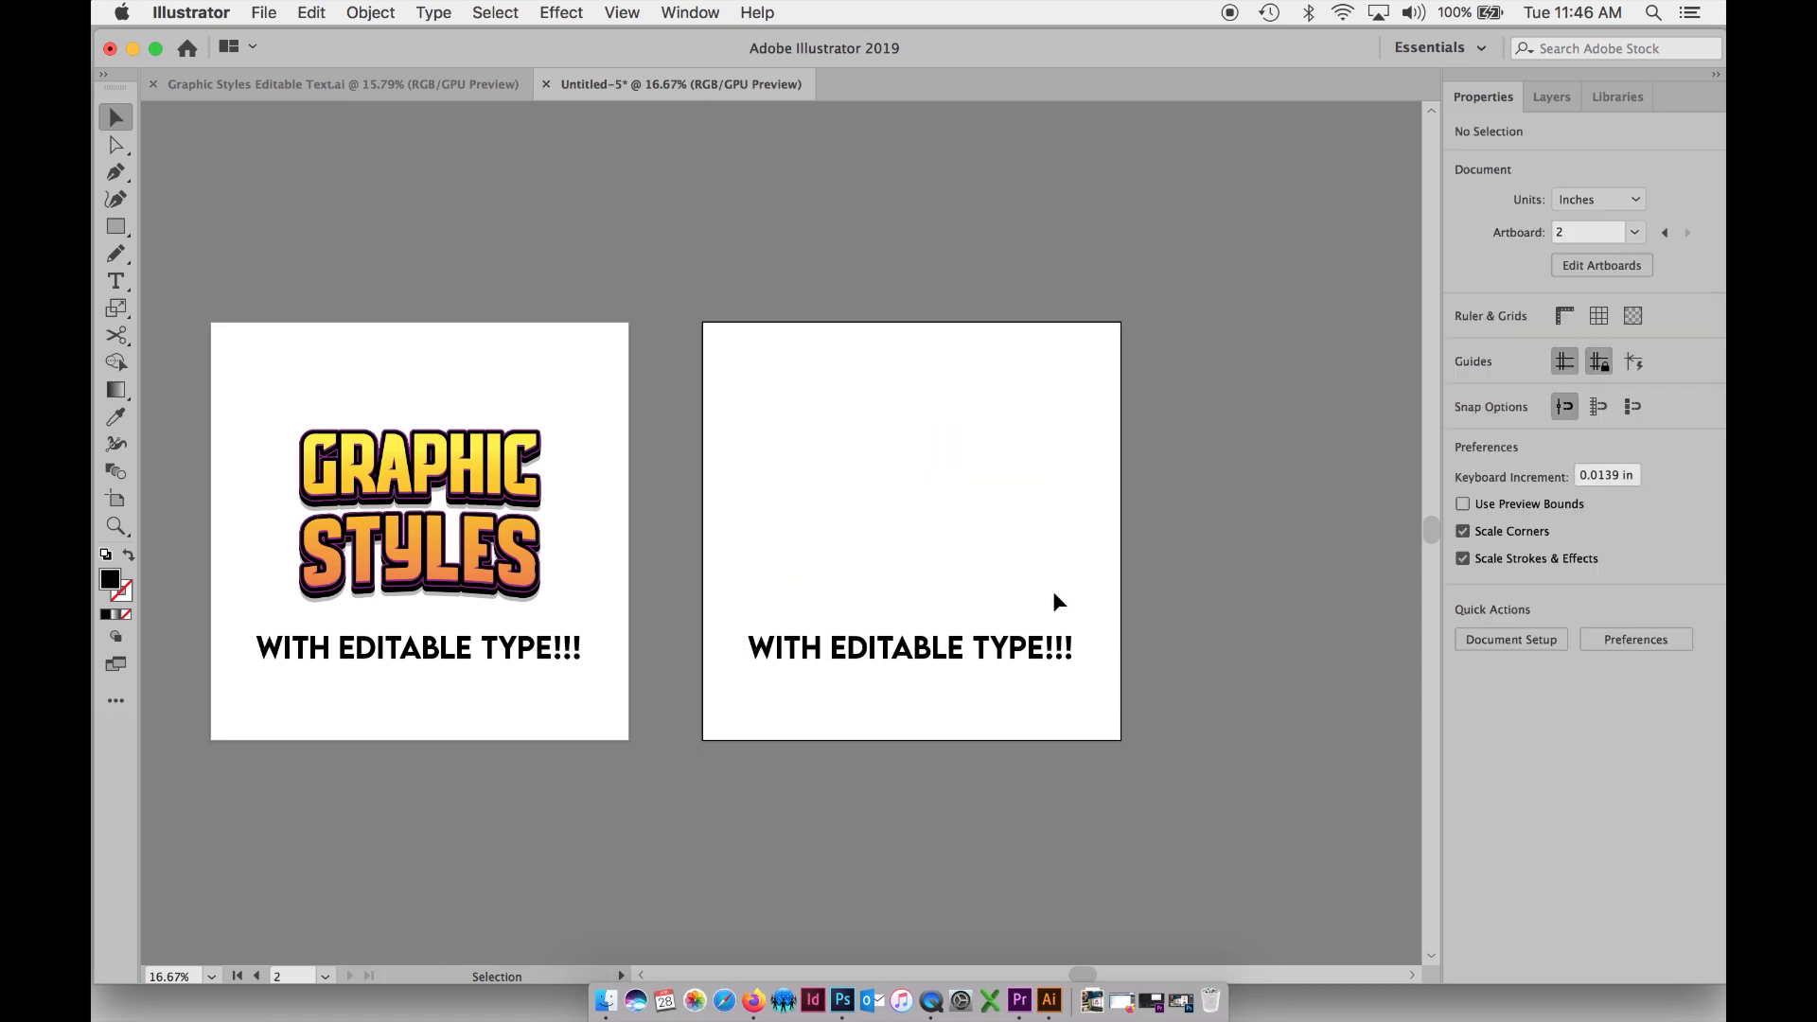
- Replace the WITH EDITABLE TYPE!!! text on the second artboard with STRENGTH and move it into the upper half
{"action": "left_click", "coordinate": [953, 656]}
{"action": "double_click", "coordinate": [950, 648]}
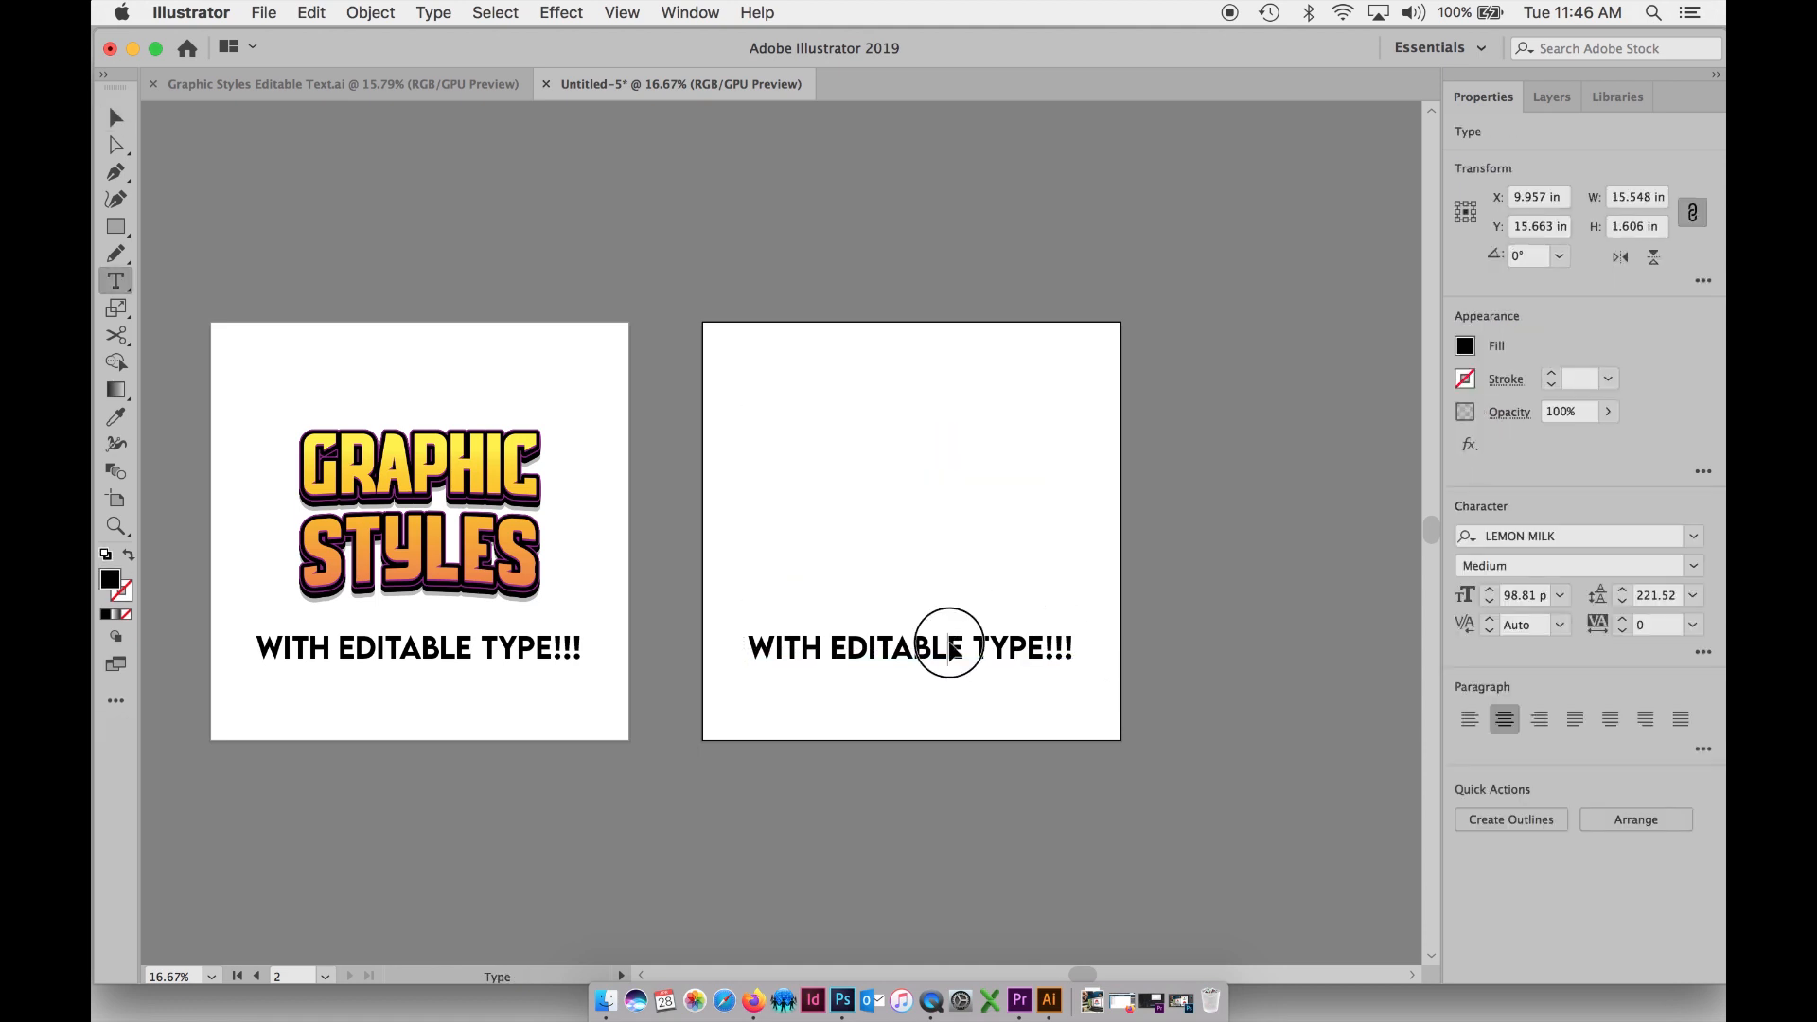
{"action": "triple_click", "coordinate": [949, 644]}
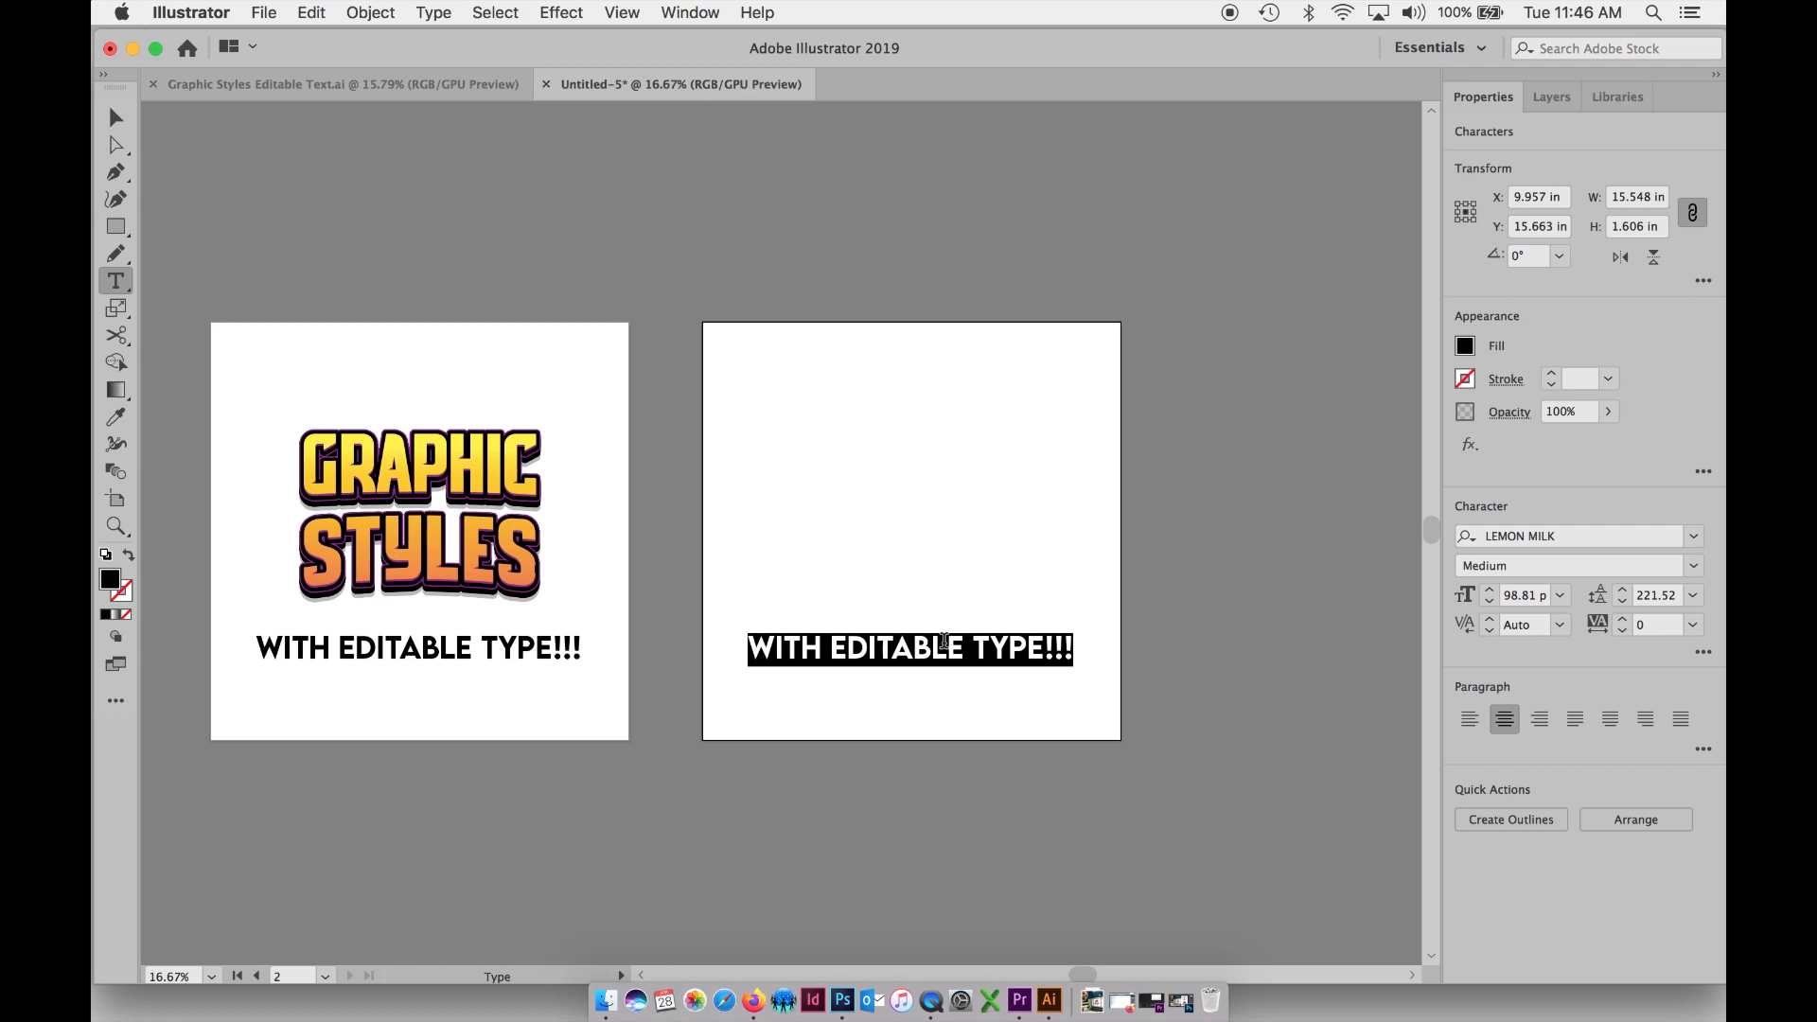
{"action": "type", "text": "STRENGTH"}
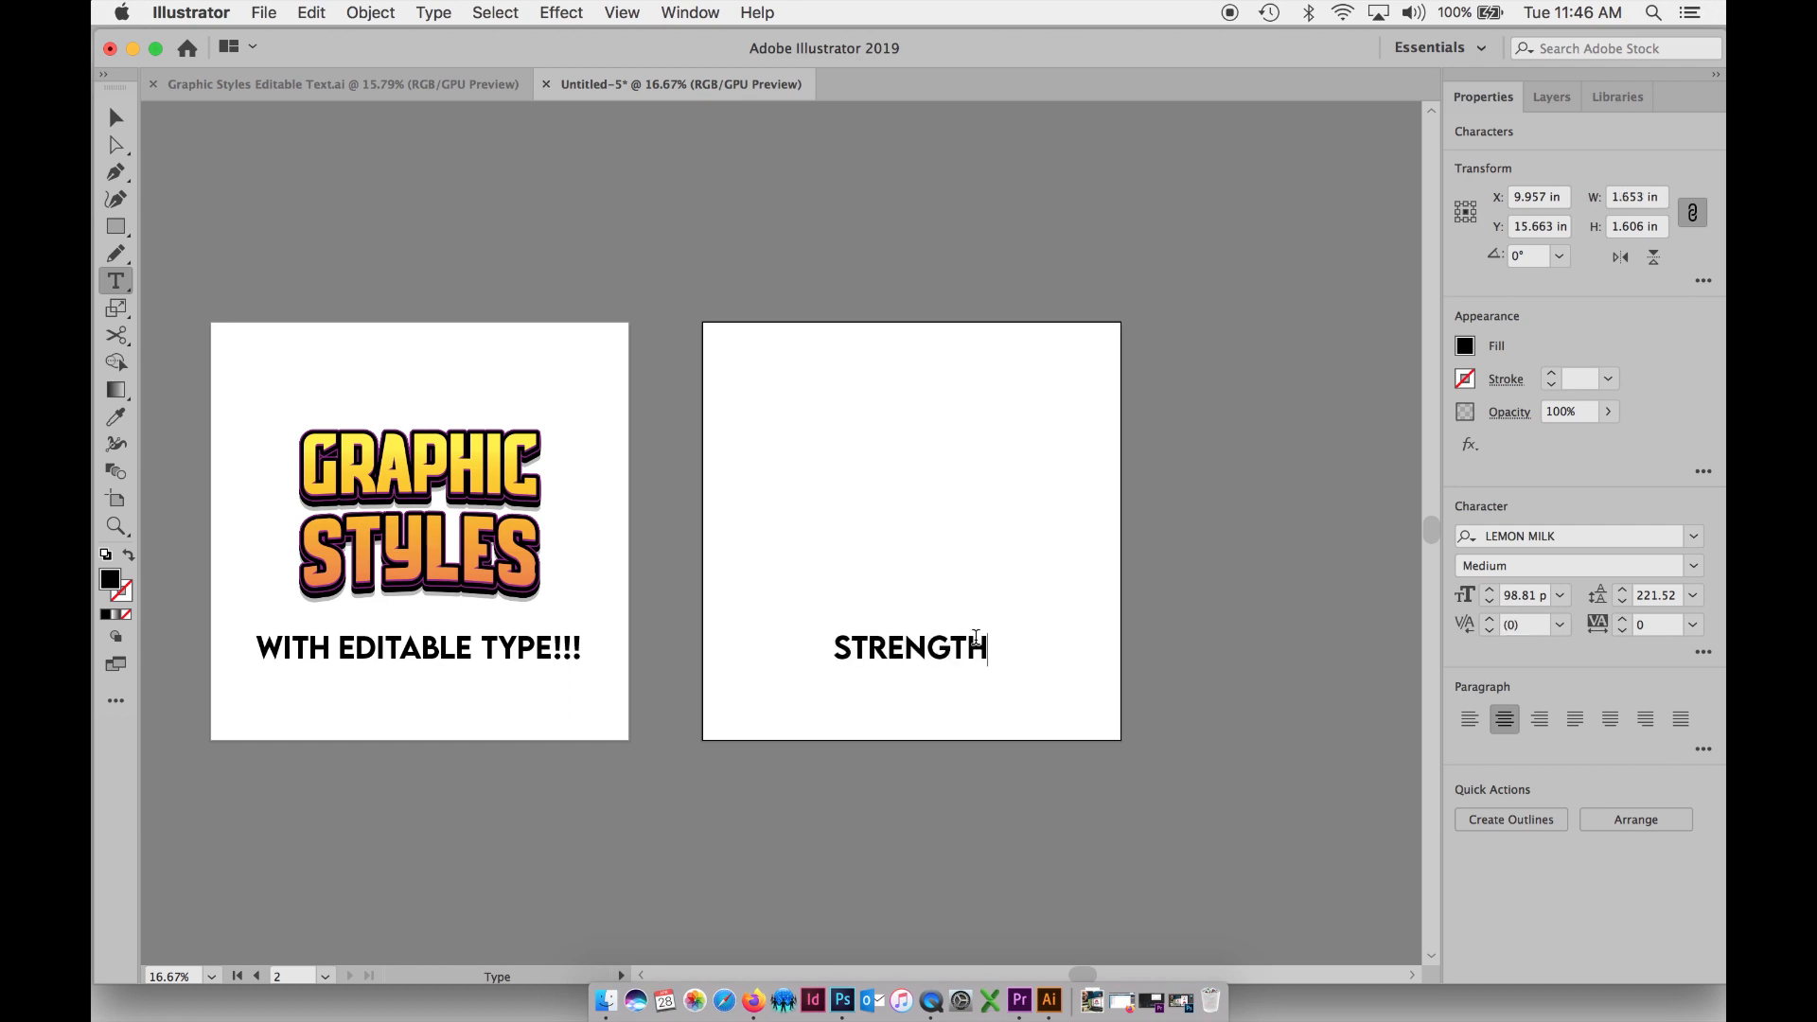
{"action": "left_click", "coordinate": [115, 117]}
{"action": "left_click_drag", "start_coordinate": [909, 657], "coordinate": [929, 492]}
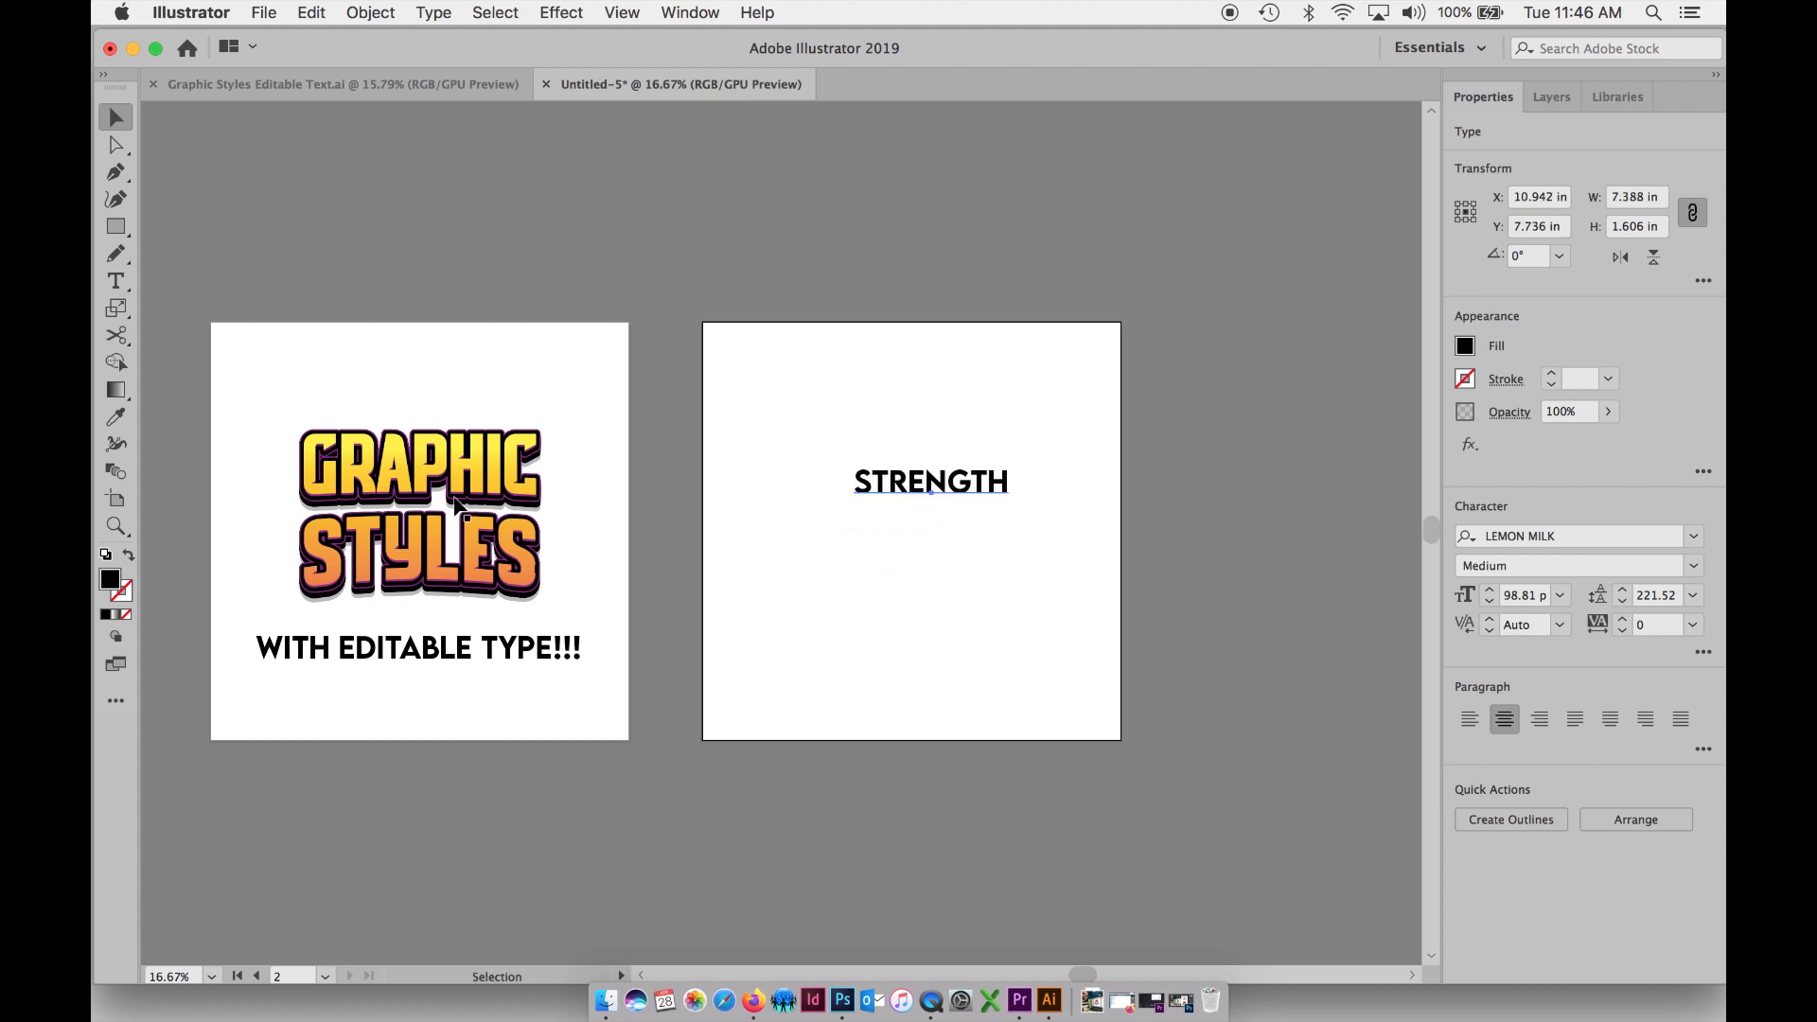
- Check which font the GRAPHIC STYLES lettering uses, and set the repositioned STRENGTH text in Cubadak Regular
{"action": "left_click", "coordinate": [447, 495]}
{"action": "key", "text": "super+t"}
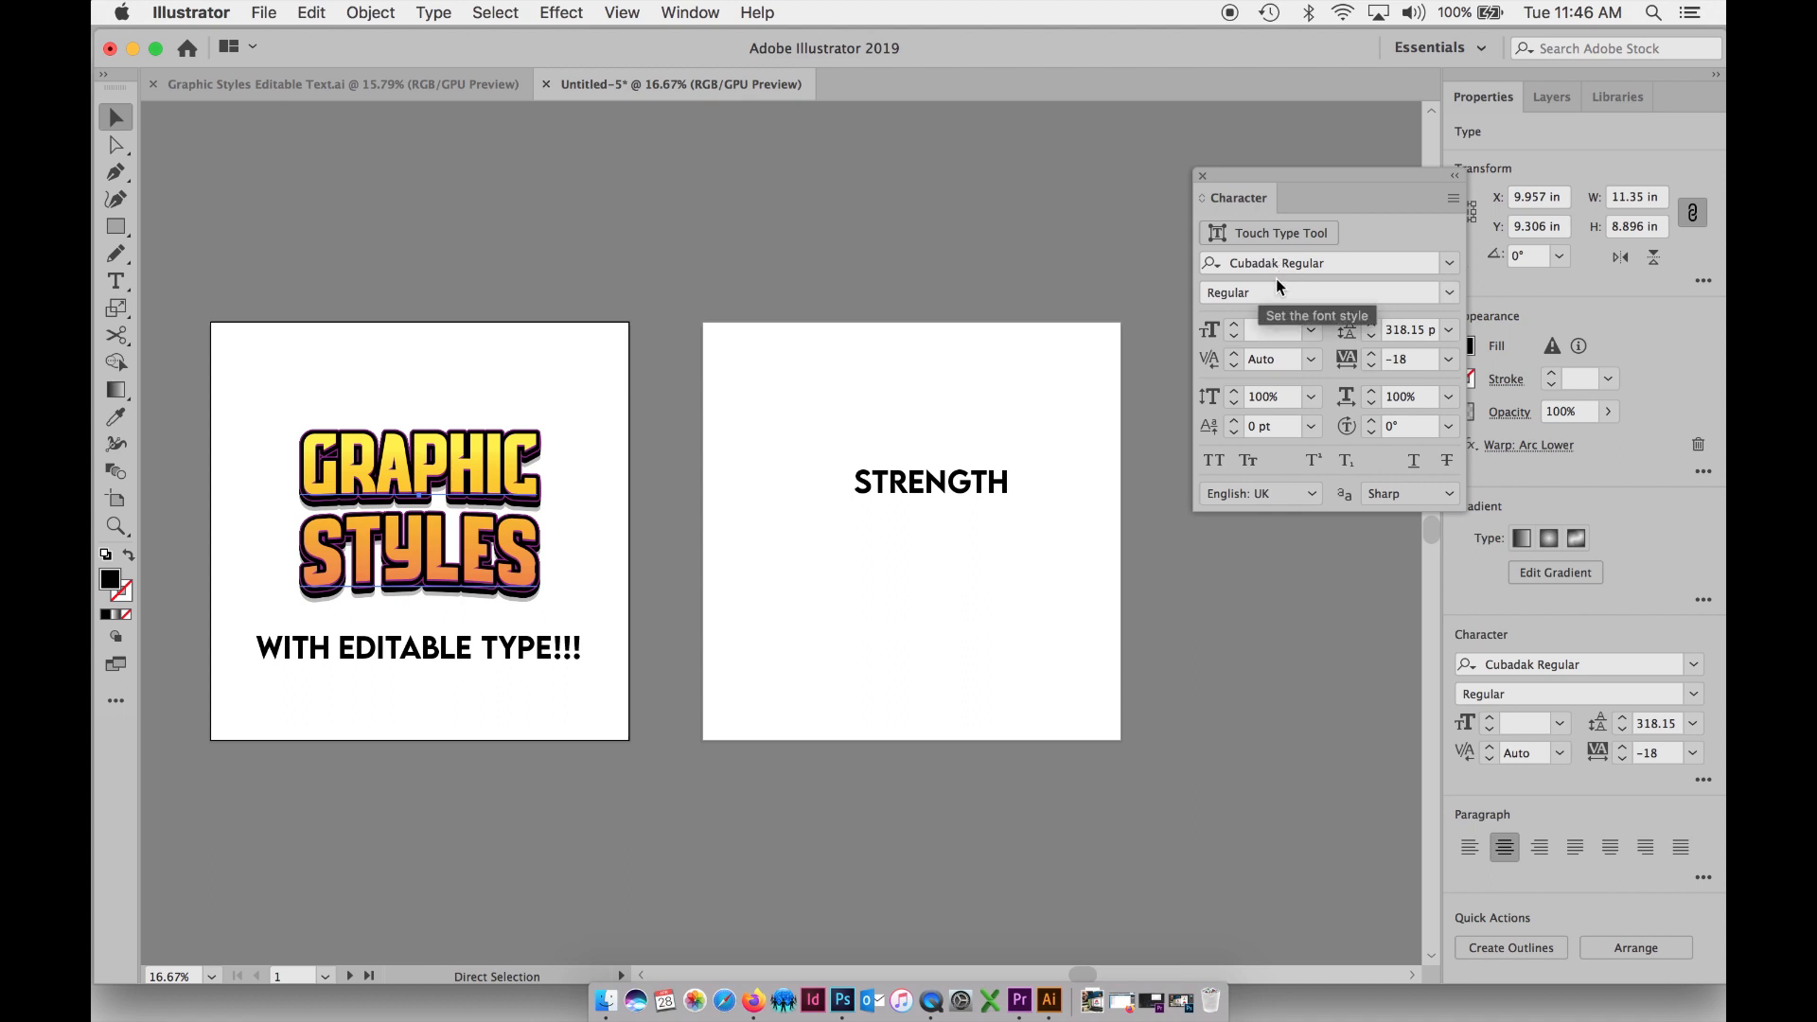
{"action": "left_click", "coordinate": [986, 485]}
{"action": "left_click_drag", "start_coordinate": [986, 485], "coordinate": [965, 495]}
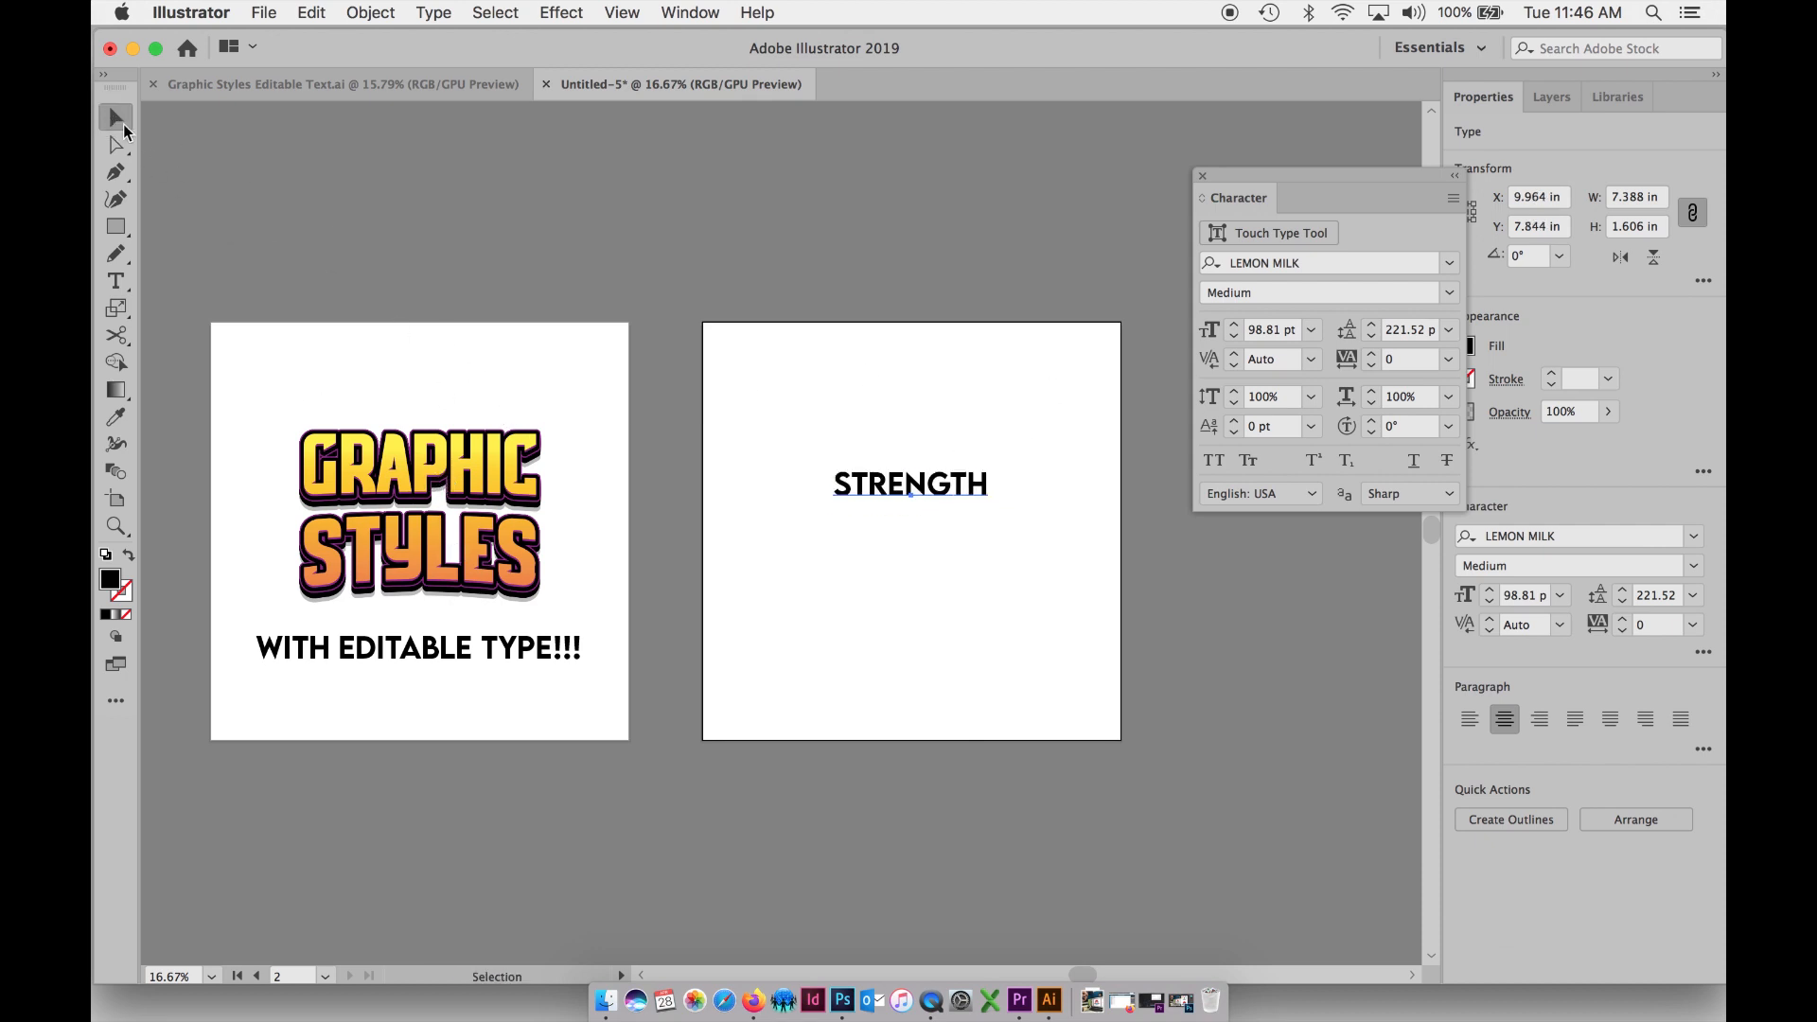
{"action": "mouse_move", "coordinate": [886, 493]}
{"action": "left_mouse_down"}
{"action": "mouse_move", "coordinate": [900, 511]}
{"action": "mouse_move", "coordinate": [883, 509]}
{"action": "left_mouse_up"}
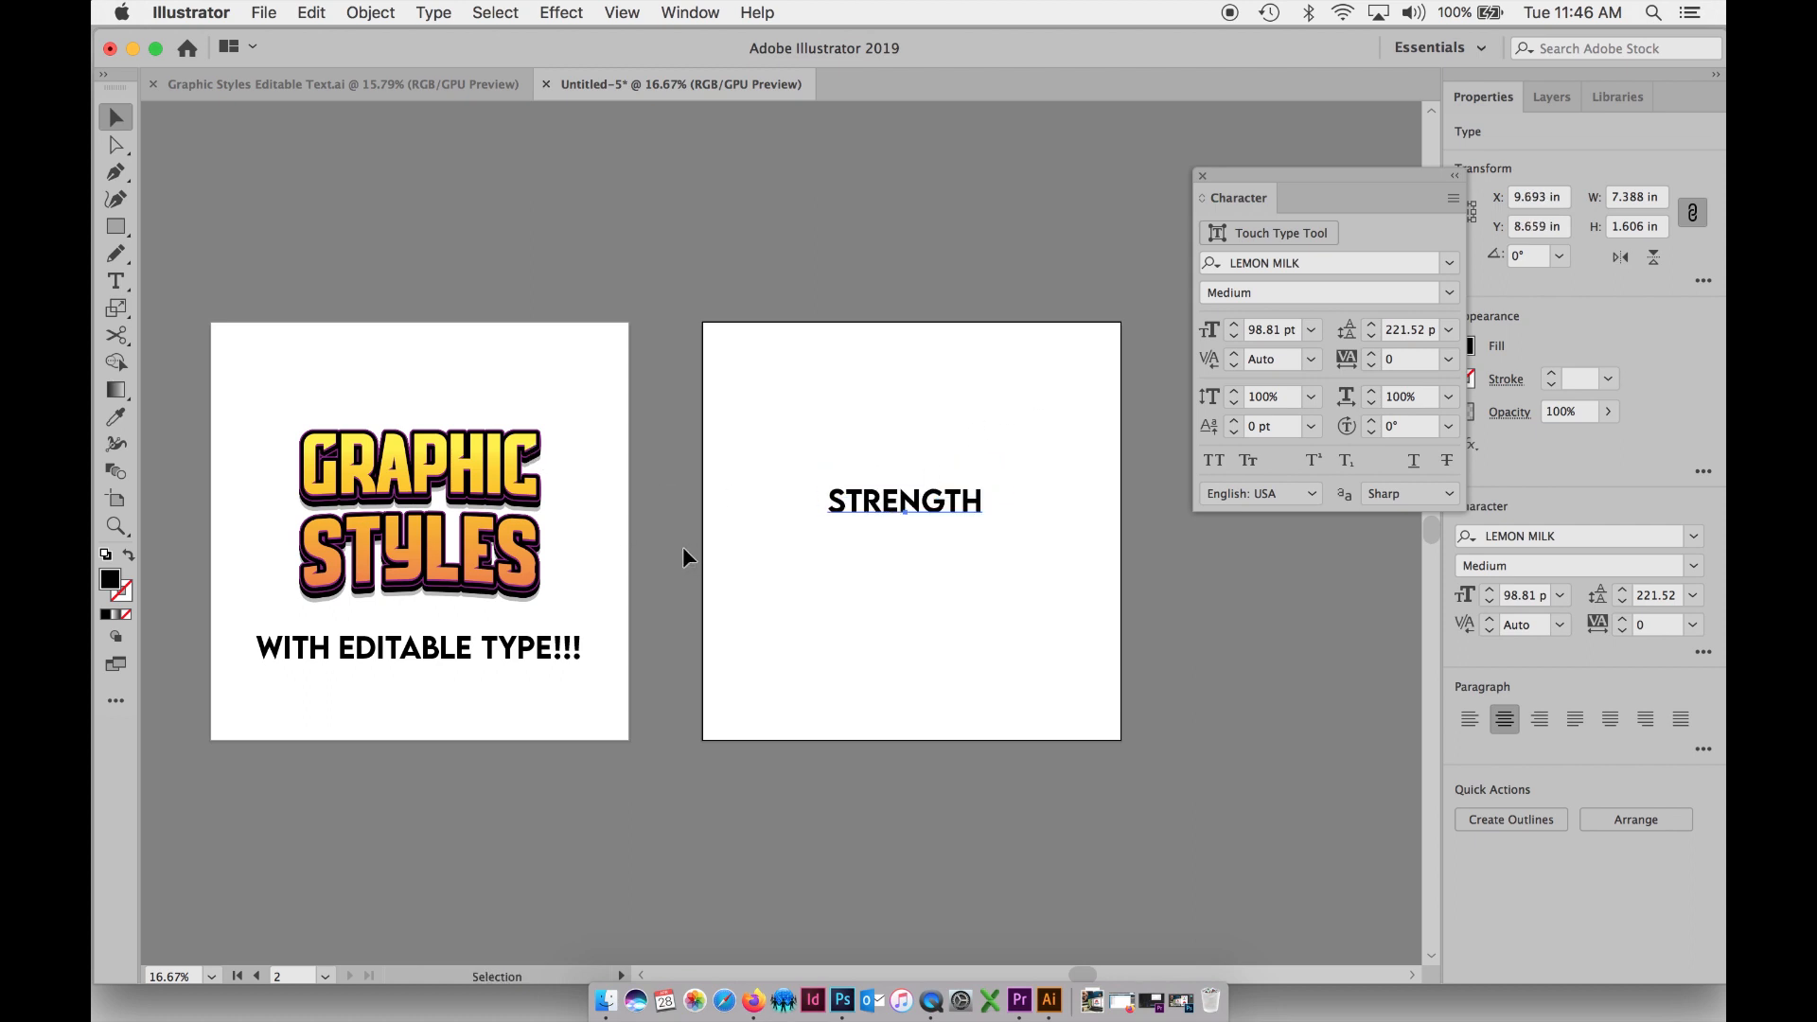
{"action": "left_click", "coordinate": [1261, 264]}
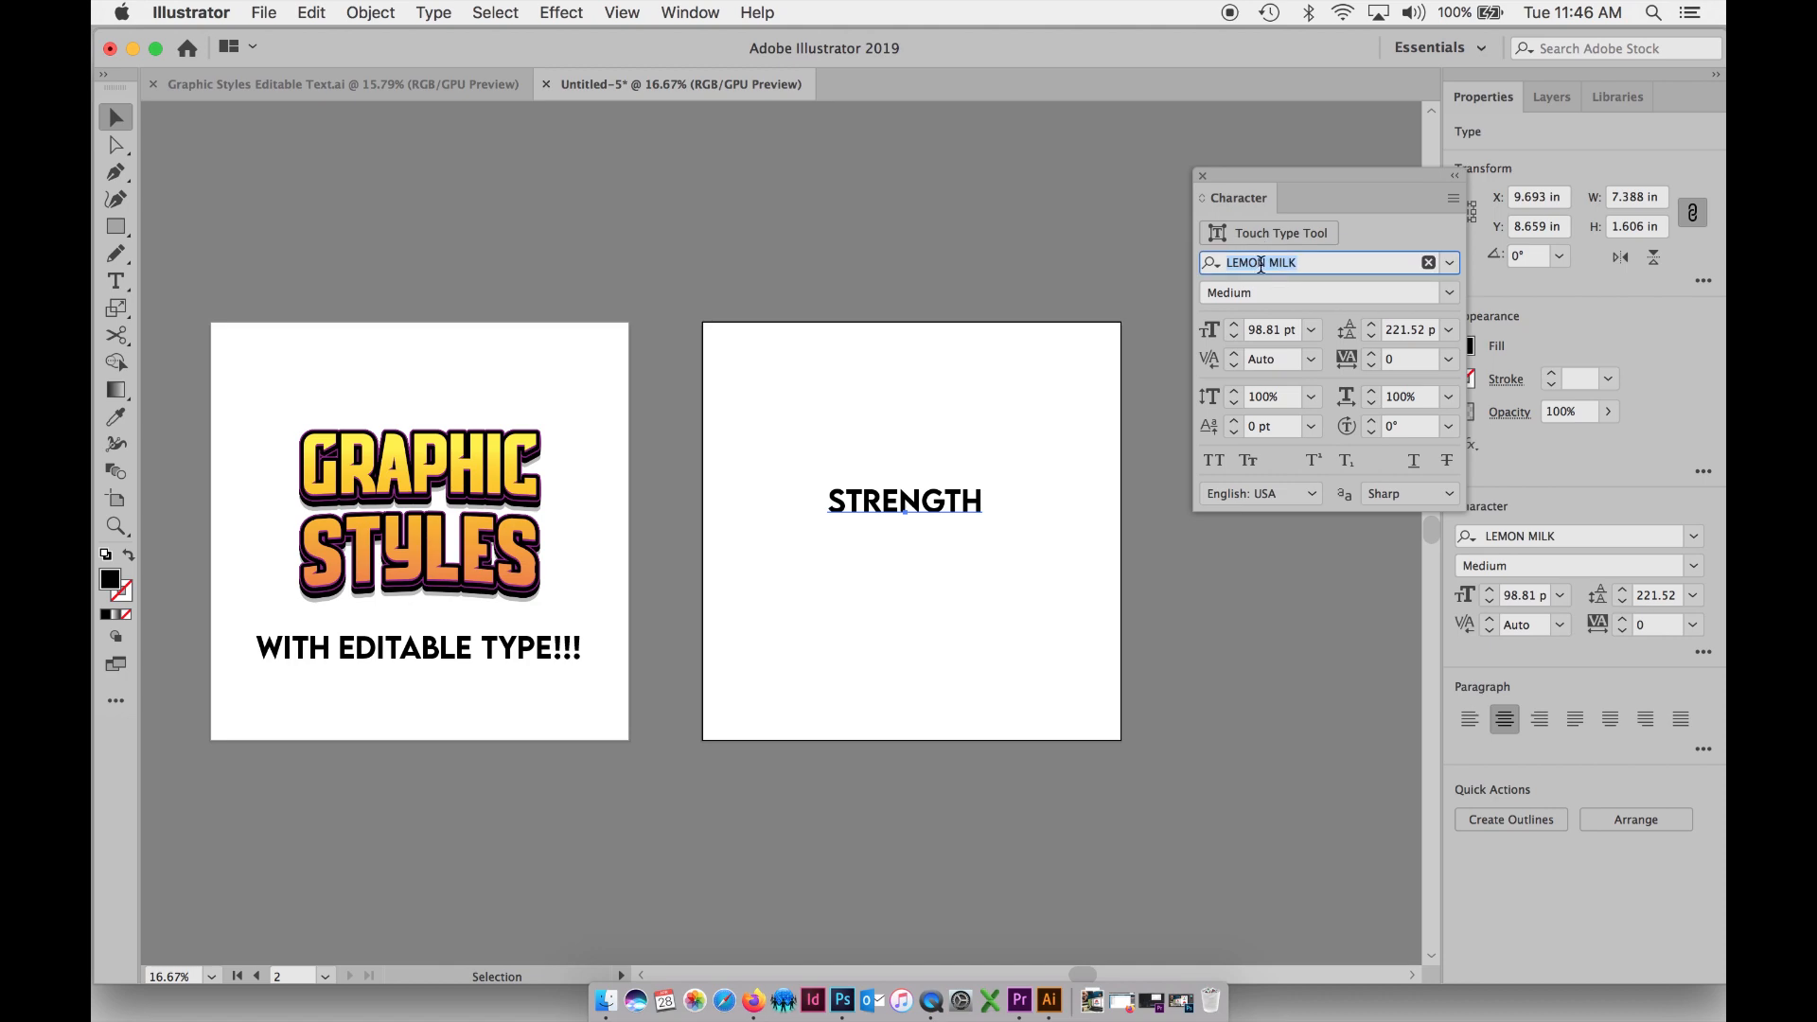
{"action": "type", "text": "CUBADEK"}
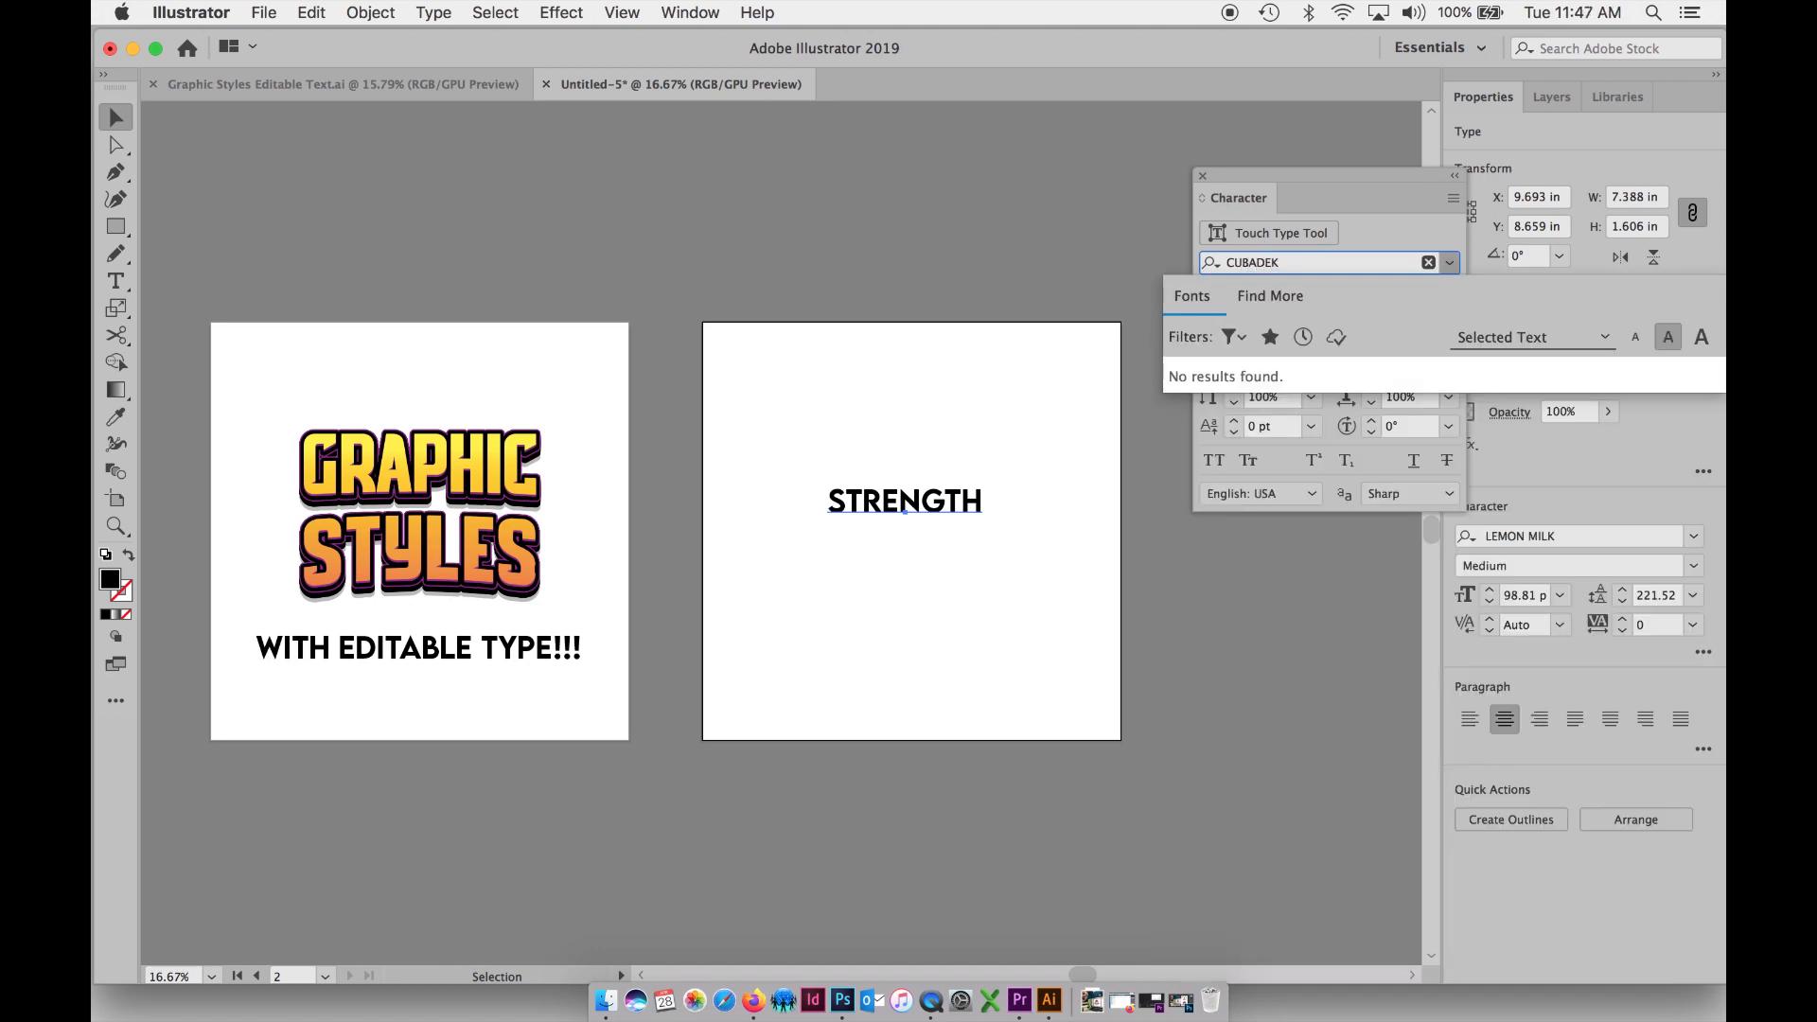
{"action": "key", "text": "Return"}
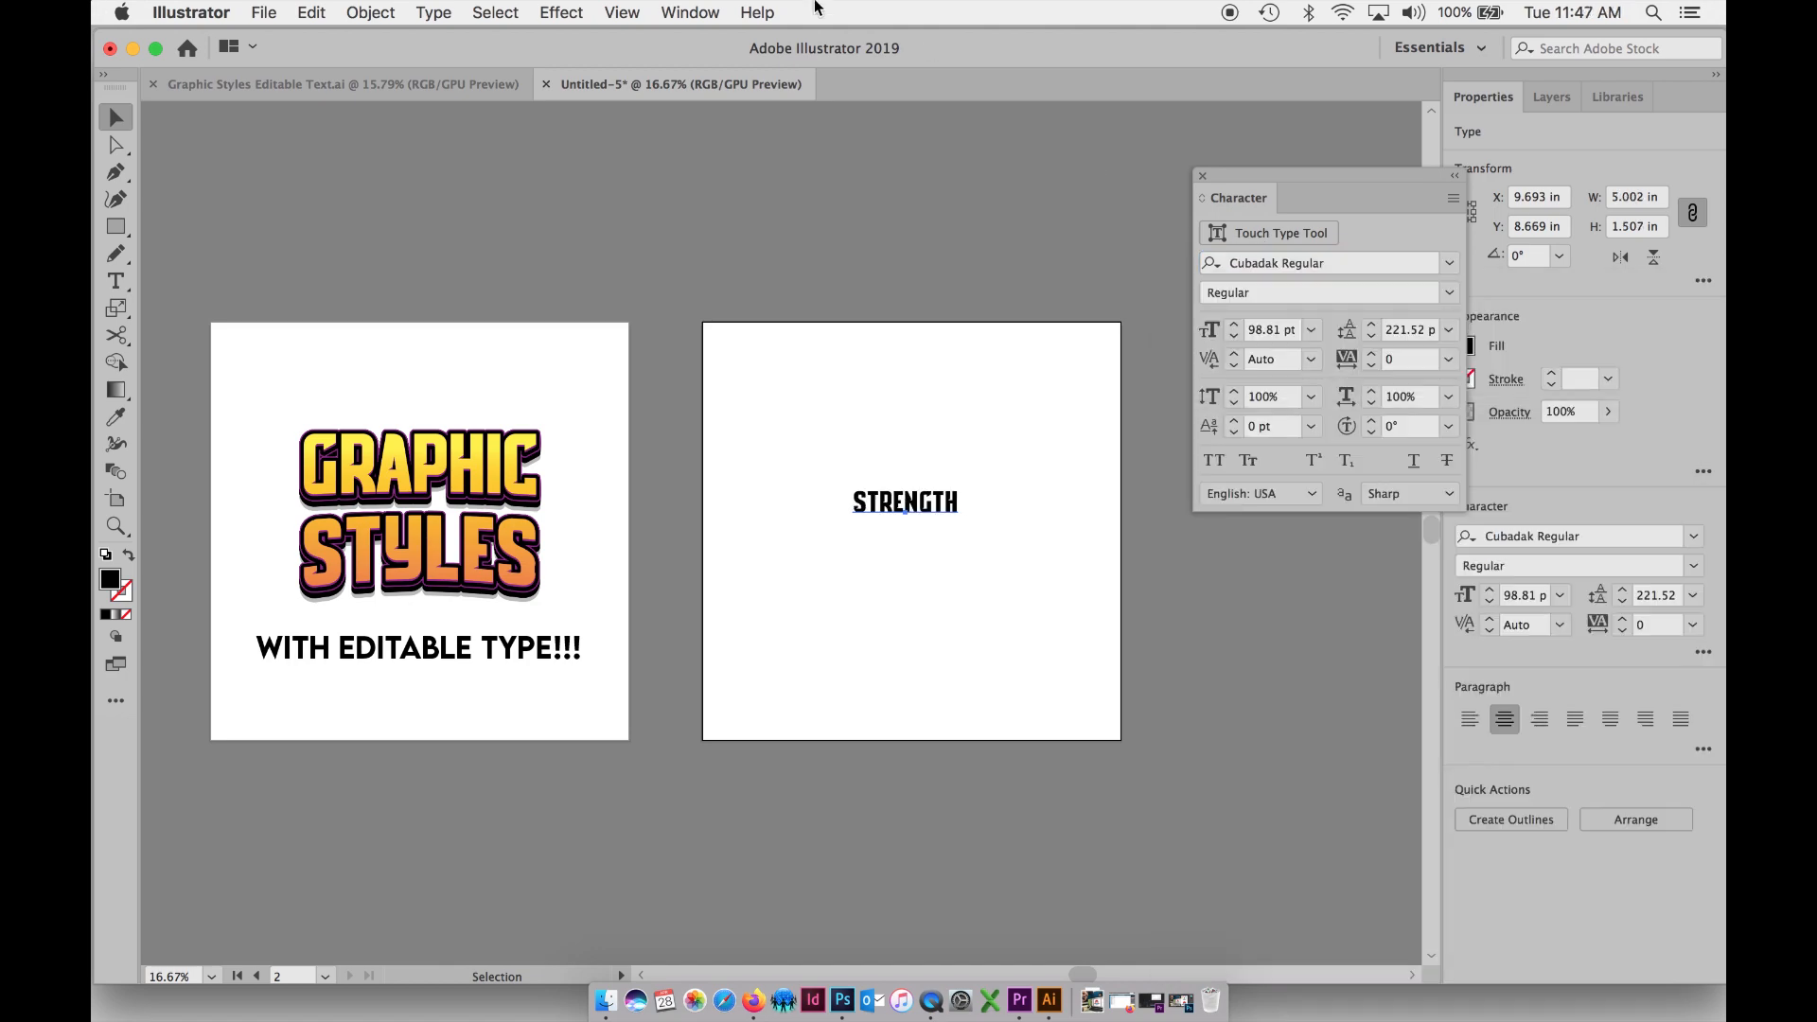
- Enlarge the STRENGTH text to a font size of 226.81 pt
{"action": "key", "text": "super+shift+period"}
{"action": "key", "text": "super+shift+period"}
{"action": "key", "text": "super+shift+period"}
{"action": "key", "text": "super+shift+period"}
{"action": "key", "text": "super+shift+period"}
{"action": "key", "text": "super+shift+period"}
{"action": "key", "text": "super+shift+period"}
{"action": "key", "text": "super+shift+period"}
{"action": "key", "text": "super+shift+period"}
{"action": "key", "text": "super+shift+period"}
{"action": "key", "text": "super+shift+period"}
{"action": "key", "text": "super+shift+period"}
{"action": "key", "text": "super+shift+period"}
{"action": "key", "text": "super+shift+period"}
{"action": "key", "text": "super+shift+period"}
{"action": "key", "text": "super+shift+period"}
{"action": "key", "text": "super+shift+period"}
{"action": "key", "text": "super+shift+period"}
{"action": "key", "text": "super+shift+period"}
{"action": "key", "text": "super+shift+period"}
{"action": "key", "text": "super+shift+period"}
{"action": "key", "text": "super+shift+period"}
{"action": "key", "text": "super+shift+period"}
{"action": "key", "text": "super+shift+period"}
{"action": "key", "text": "super+shift+period"}
{"action": "key", "text": "super+shift+period"}
{"action": "key", "text": "super+shift+period"}
{"action": "key", "text": "super+shift+period"}
{"action": "key", "text": "super+shift+period"}
{"action": "key", "text": "super+shift+period"}
{"action": "key", "text": "super+shift+period"}
{"action": "key", "text": "super+shift+period"}
{"action": "key", "text": "super+shift+period"}
{"action": "key", "text": "super+shift+period"}
{"action": "key", "text": "super+shift+period"}
{"action": "key", "text": "super+shift+period"}
{"action": "key", "text": "super+shift+period"}
{"action": "key", "text": "super+shift+period"}
{"action": "key", "text": "super+shift+period"}
{"action": "key", "text": "super+shift+period"}
{"action": "key", "text": "super+shift+period"}
{"action": "key", "text": "super+shift+period"}
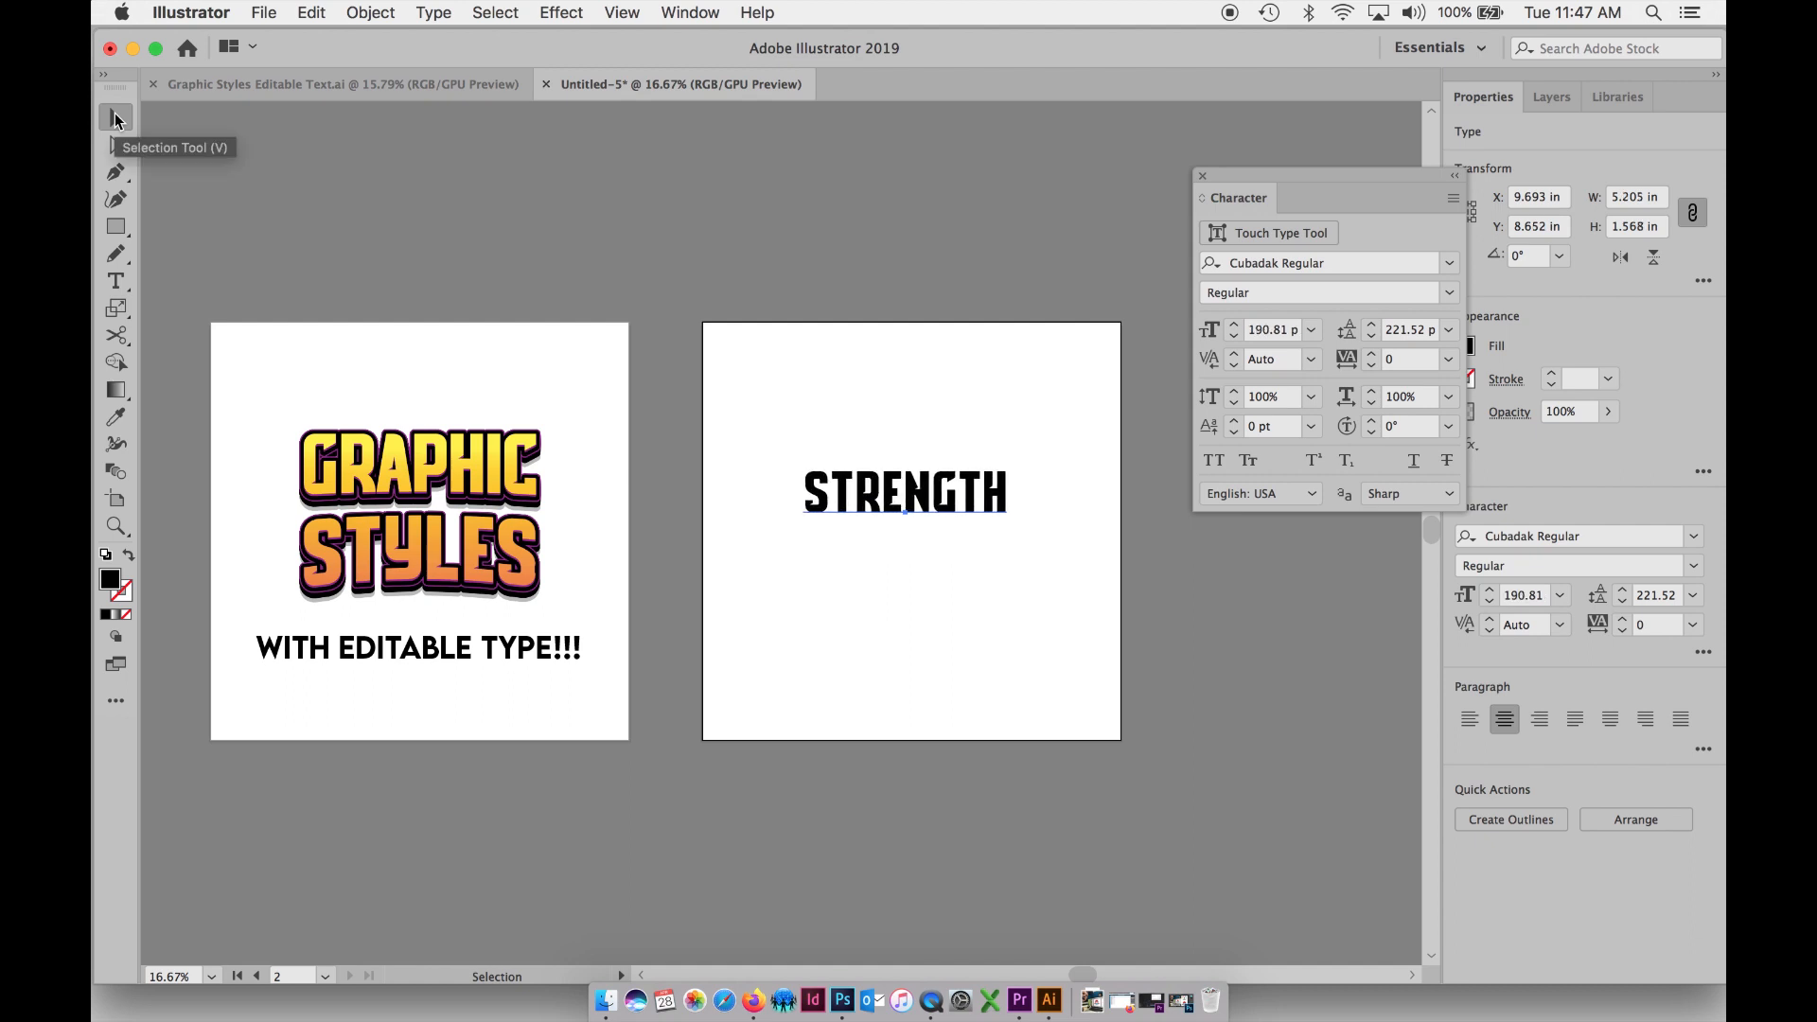
{"action": "key", "text": "super+shift+period"}
{"action": "key", "text": "super+shift+period"}
{"action": "key", "text": "super+shift+period"}
{"action": "key", "text": "super+shift+period"}
{"action": "key", "text": "super+shift+period"}
{"action": "key", "text": "super+shift+period"}
{"action": "key", "text": "super+shift+period"}
{"action": "key", "text": "super+shift+period"}
{"action": "key", "text": "super+shift+period"}
{"action": "key", "text": "super+shift+period"}
{"action": "key", "text": "super+shift+period"}
{"action": "key", "text": "super+shift+period"}
{"action": "key", "text": "super+shift+period"}
{"action": "key", "text": "super+shift+period"}
{"action": "key", "text": "super+shift+period"}
{"action": "key", "text": "super+shift+period"}
{"action": "key", "text": "super+shift+period"}
{"action": "key", "text": "super+shift+period"}
{"action": "key", "text": "super+shift+period"}
{"action": "key", "text": "super+shift+period"}
{"action": "key", "text": "super+shift+period"}
{"action": "key", "text": "super+shift+period"}
{"action": "key", "text": "super+shift+period"}
{"action": "key", "text": "super+shift+period"}
{"action": "key", "text": "super+shift+period"}
{"action": "key", "text": "super+shift+period"}
{"action": "key", "text": "super+shift+period"}
{"action": "key", "text": "super+shift+period"}
{"action": "key", "text": "super+shift+period"}
{"action": "key", "text": "super+shift+period"}
{"action": "key", "text": "super+shift+period"}
{"action": "key", "text": "super+shift+period"}
{"action": "key", "text": "super+shift+period"}
{"action": "key", "text": "super+shift+period"}
{"action": "key", "text": "super+shift+period"}
{"action": "key", "text": "super+shift+comma"}
{"action": "key", "text": "super+shift+comma"}
{"action": "key", "text": "super+shift+comma"}
{"action": "key", "text": "super+shift+comma"}
{"action": "key", "text": "super+shift+comma"}
{"action": "key", "text": "super+shift+comma"}
{"action": "key", "text": "super+shift+comma"}
{"action": "key", "text": "super+shift+comma"}
{"action": "key", "text": "super+shift+comma"}
{"action": "key", "text": "super+shift+period"}
{"action": "key", "text": "super+shift+period"}
{"action": "key", "text": "super+shift+comma"}
{"action": "key", "text": "super+shift+comma"}
{"action": "key", "text": "super+shift+comma"}
{"action": "key", "text": "super+shift+comma"}
{"action": "key", "text": "super+shift+comma"}
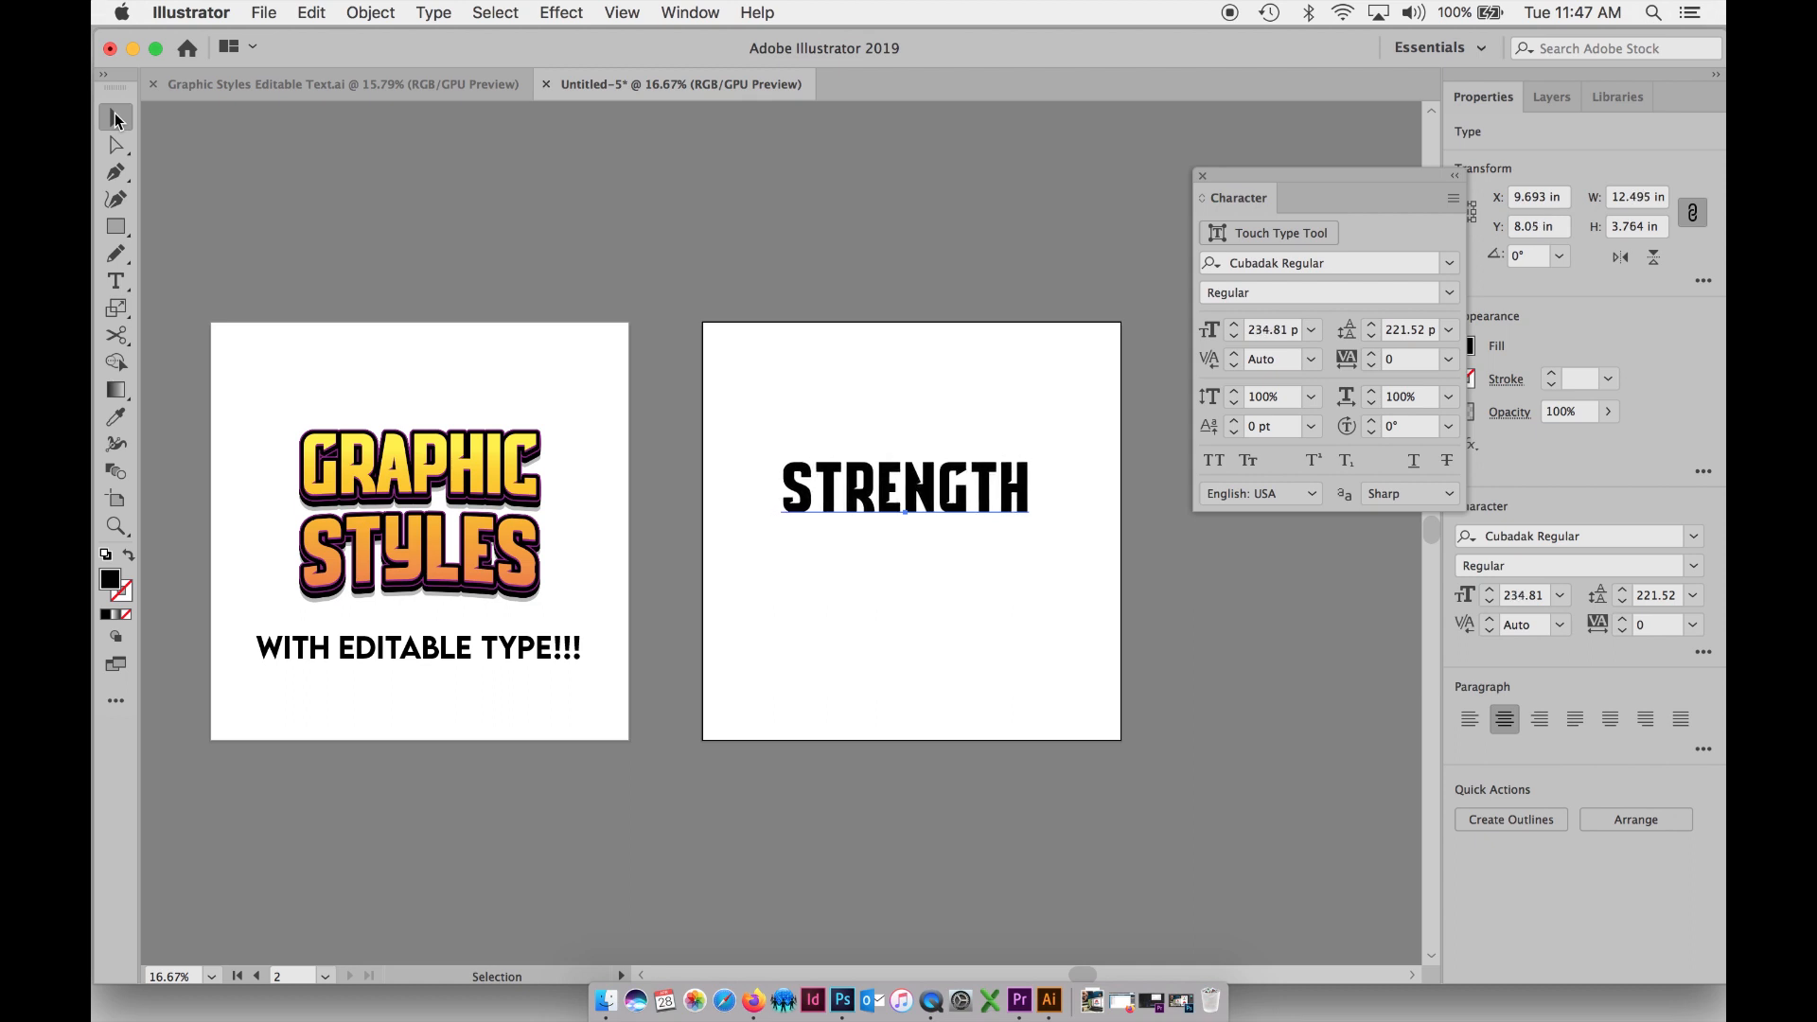
{"action": "key", "text": "super+shift+comma"}
{"action": "key", "text": "super+shift+period"}
{"action": "key", "text": "super+shift+period"}
{"action": "key", "text": "super+shift+comma"}
{"action": "key", "text": "super+shift+comma"}
{"action": "key", "text": "super+shift+period"}
{"action": "key", "text": "super+shift+comma"}
{"action": "key", "text": "super+shift+comma"}
{"action": "key", "text": "super+shift+comma"}
{"action": "key", "text": "super+shift+comma"}
{"action": "key", "text": "super+shift+comma"}
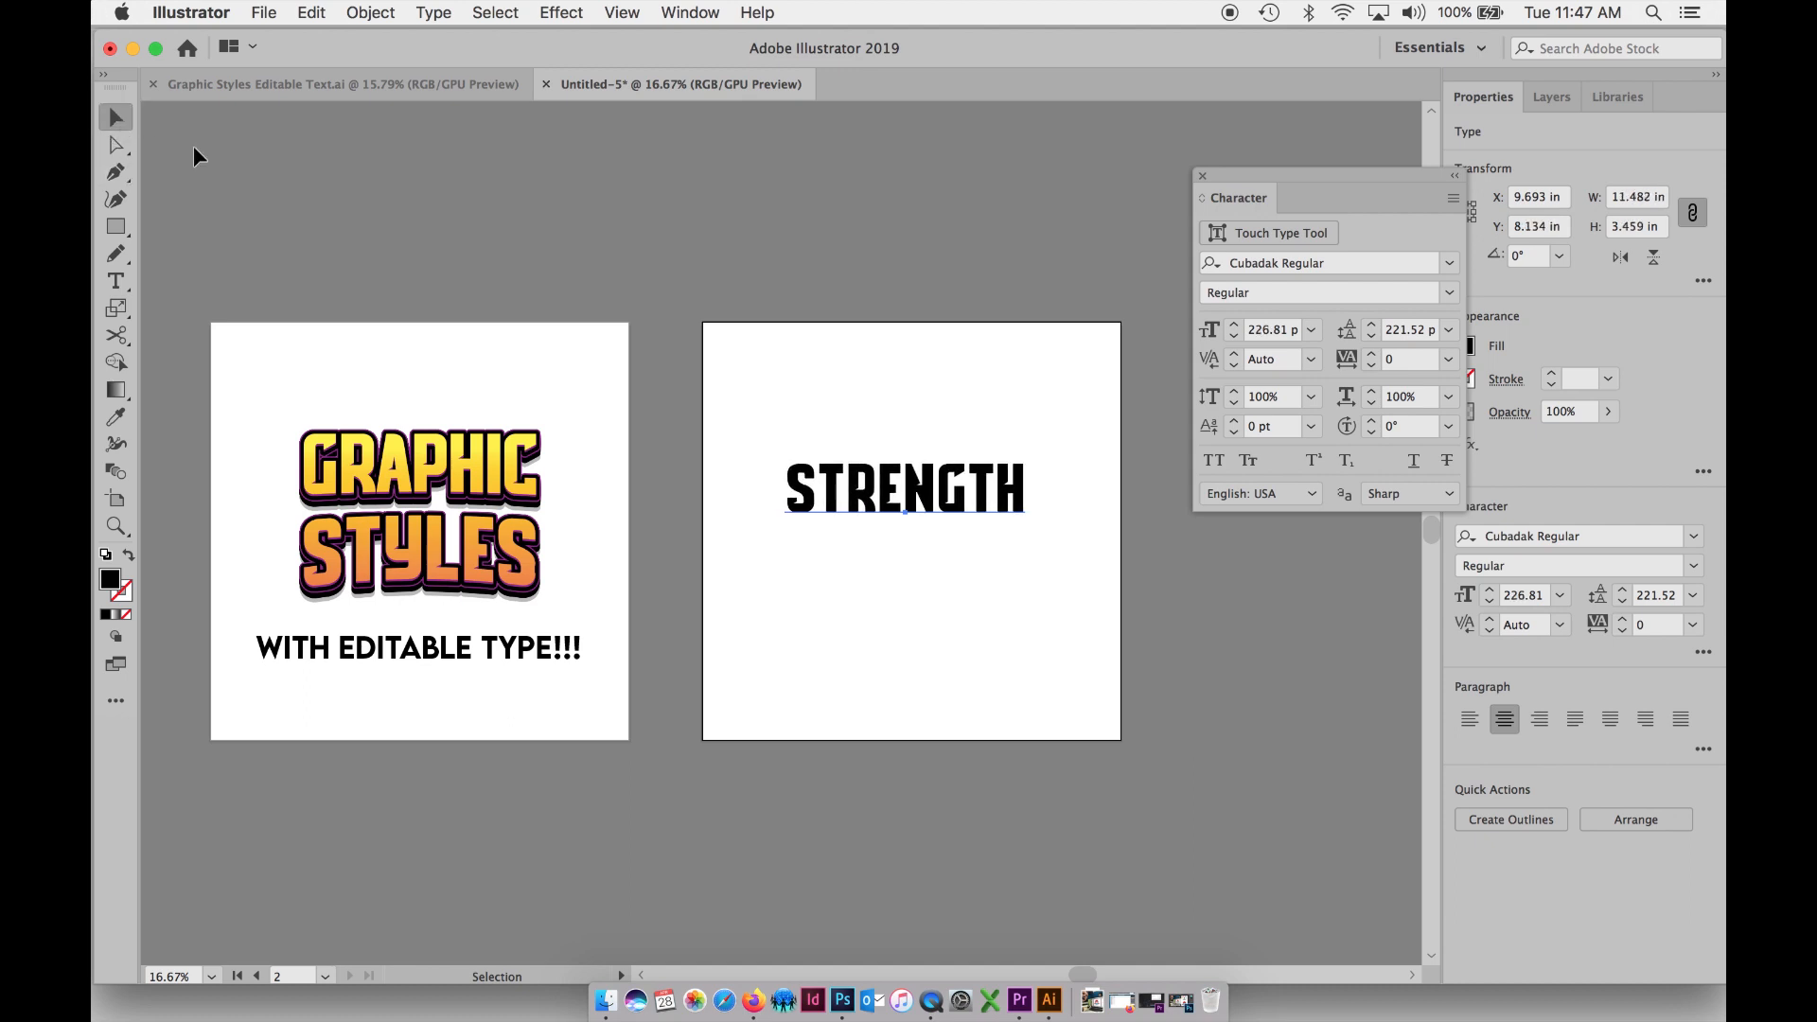
- Move the STRENGTH text down toward the middle of its artboard and tighten its tracking to -20
{"action": "left_click", "coordinate": [836, 442]}
{"action": "left_click_drag", "start_coordinate": [835, 524], "coordinate": [914, 535]}
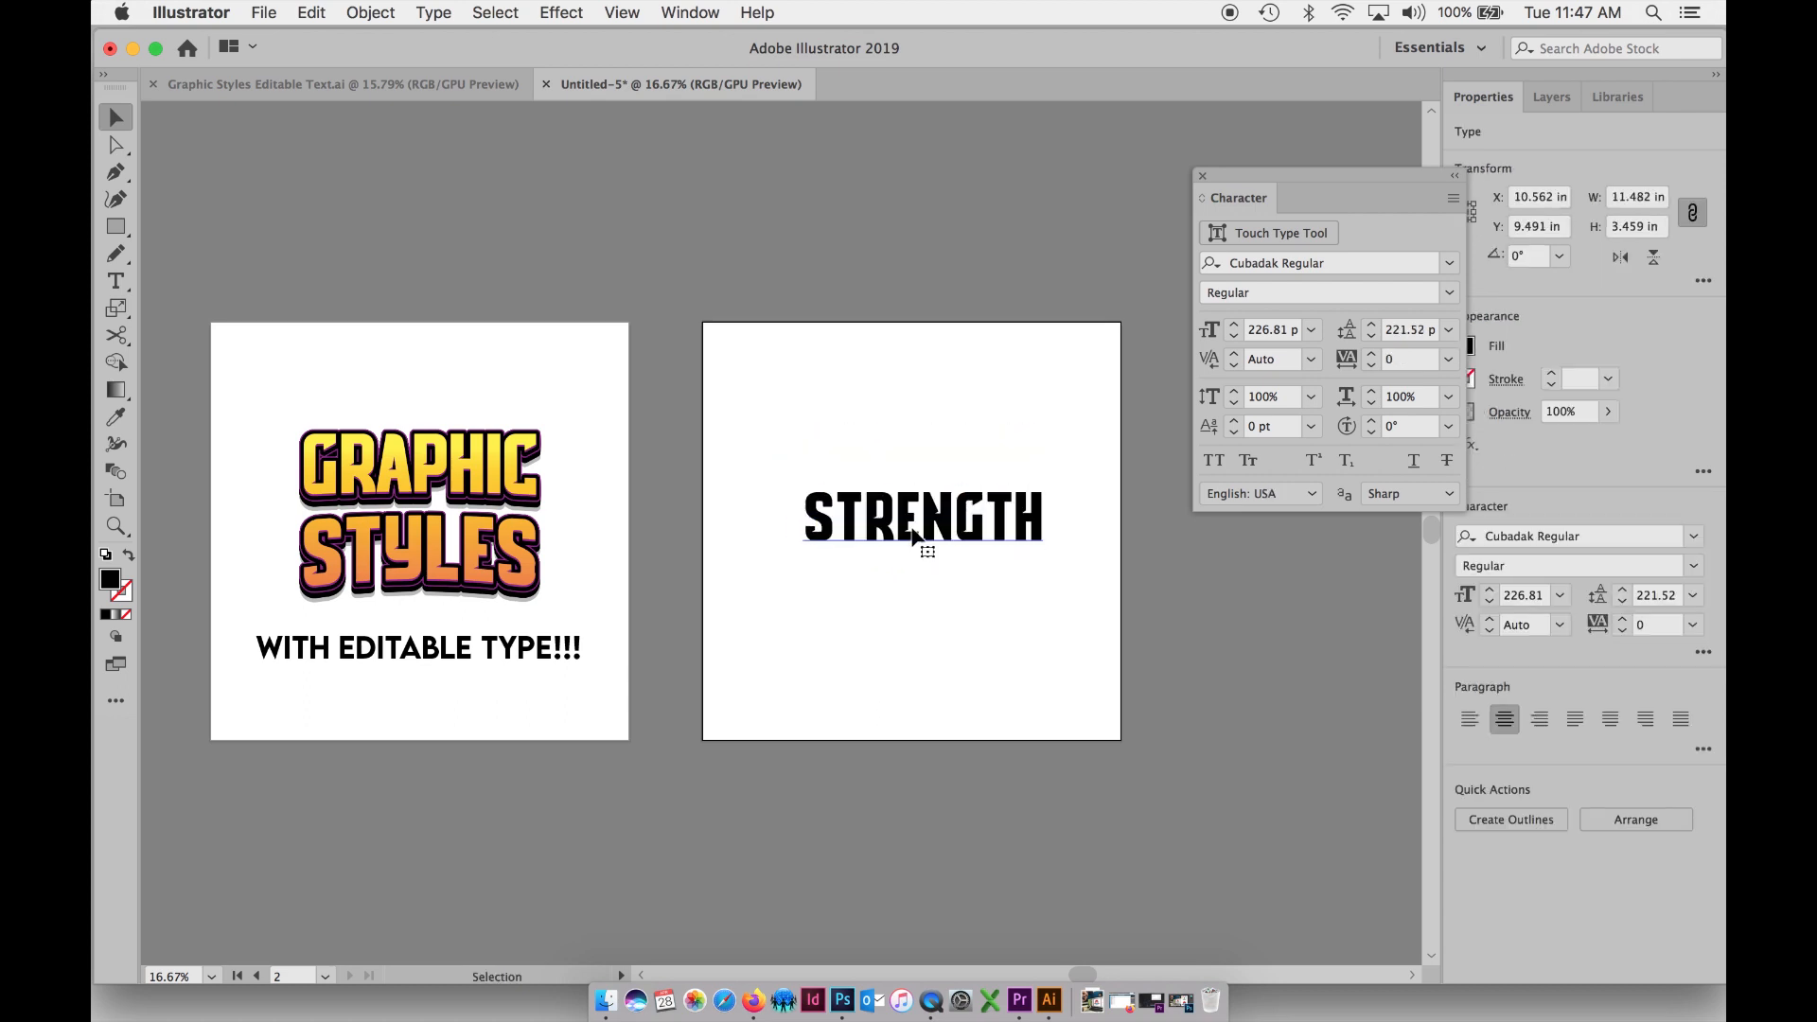
{"action": "key", "text": "alt+Left"}
- Try converting a duplicate of STRENGTH below the original to outlines, inspect it in Outline view, and undo the conversion and the copy
{"action": "left_click_drag", "start_coordinate": [904, 528], "coordinate": [893, 616]}
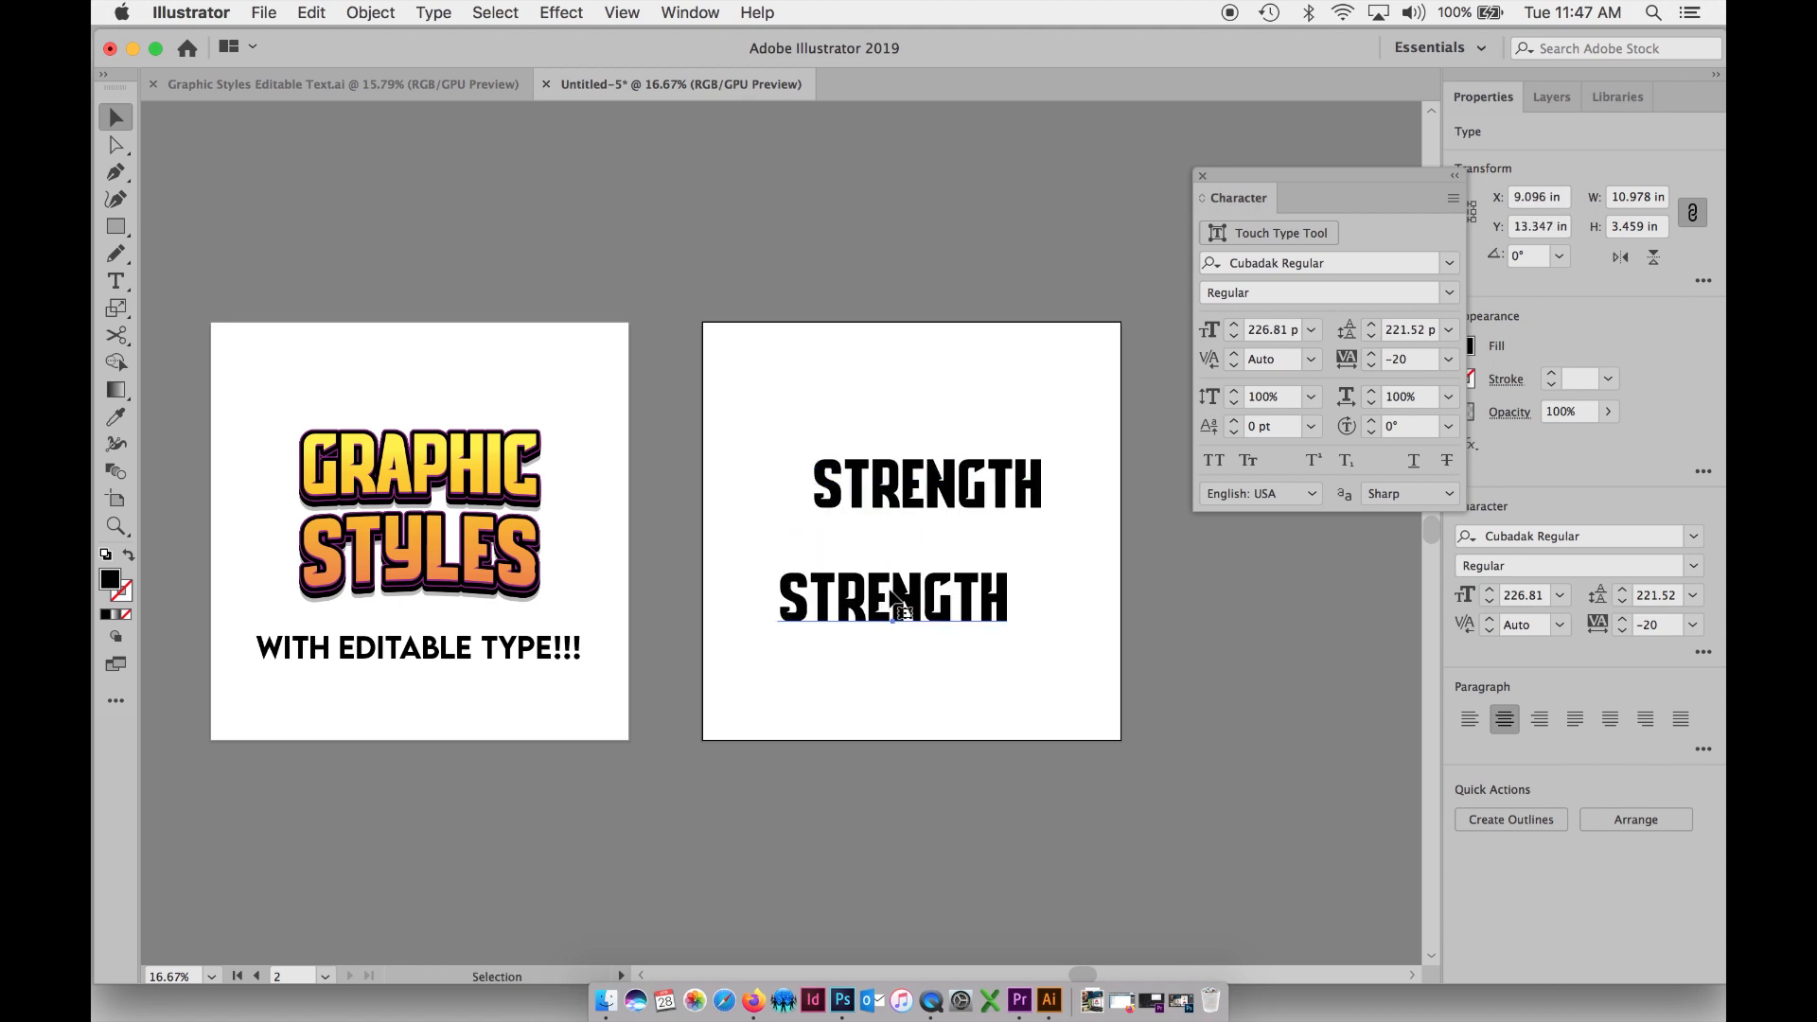
{"action": "key", "text": "super+shift+o"}
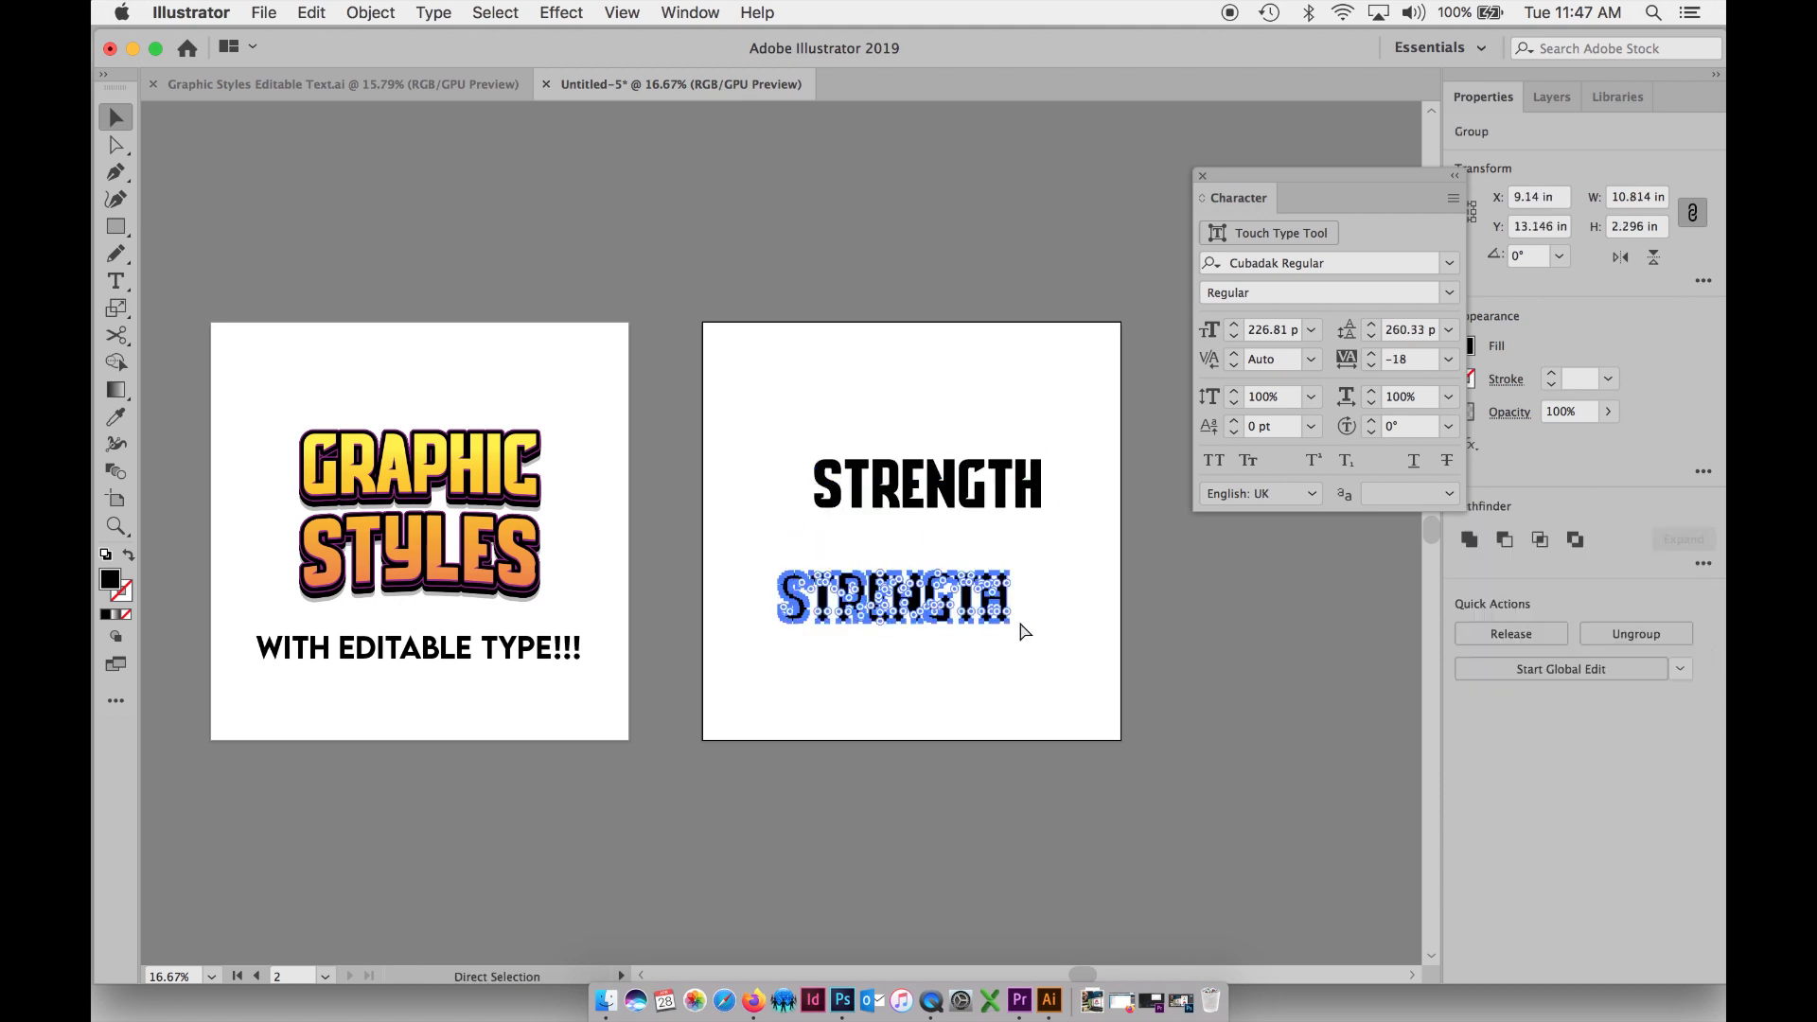
{"action": "key", "text": "super+y"}
{"action": "left_click_drag", "start_coordinate": [854, 521], "coordinate": [1076, 617]}
{"action": "key", "text": "super+z"}
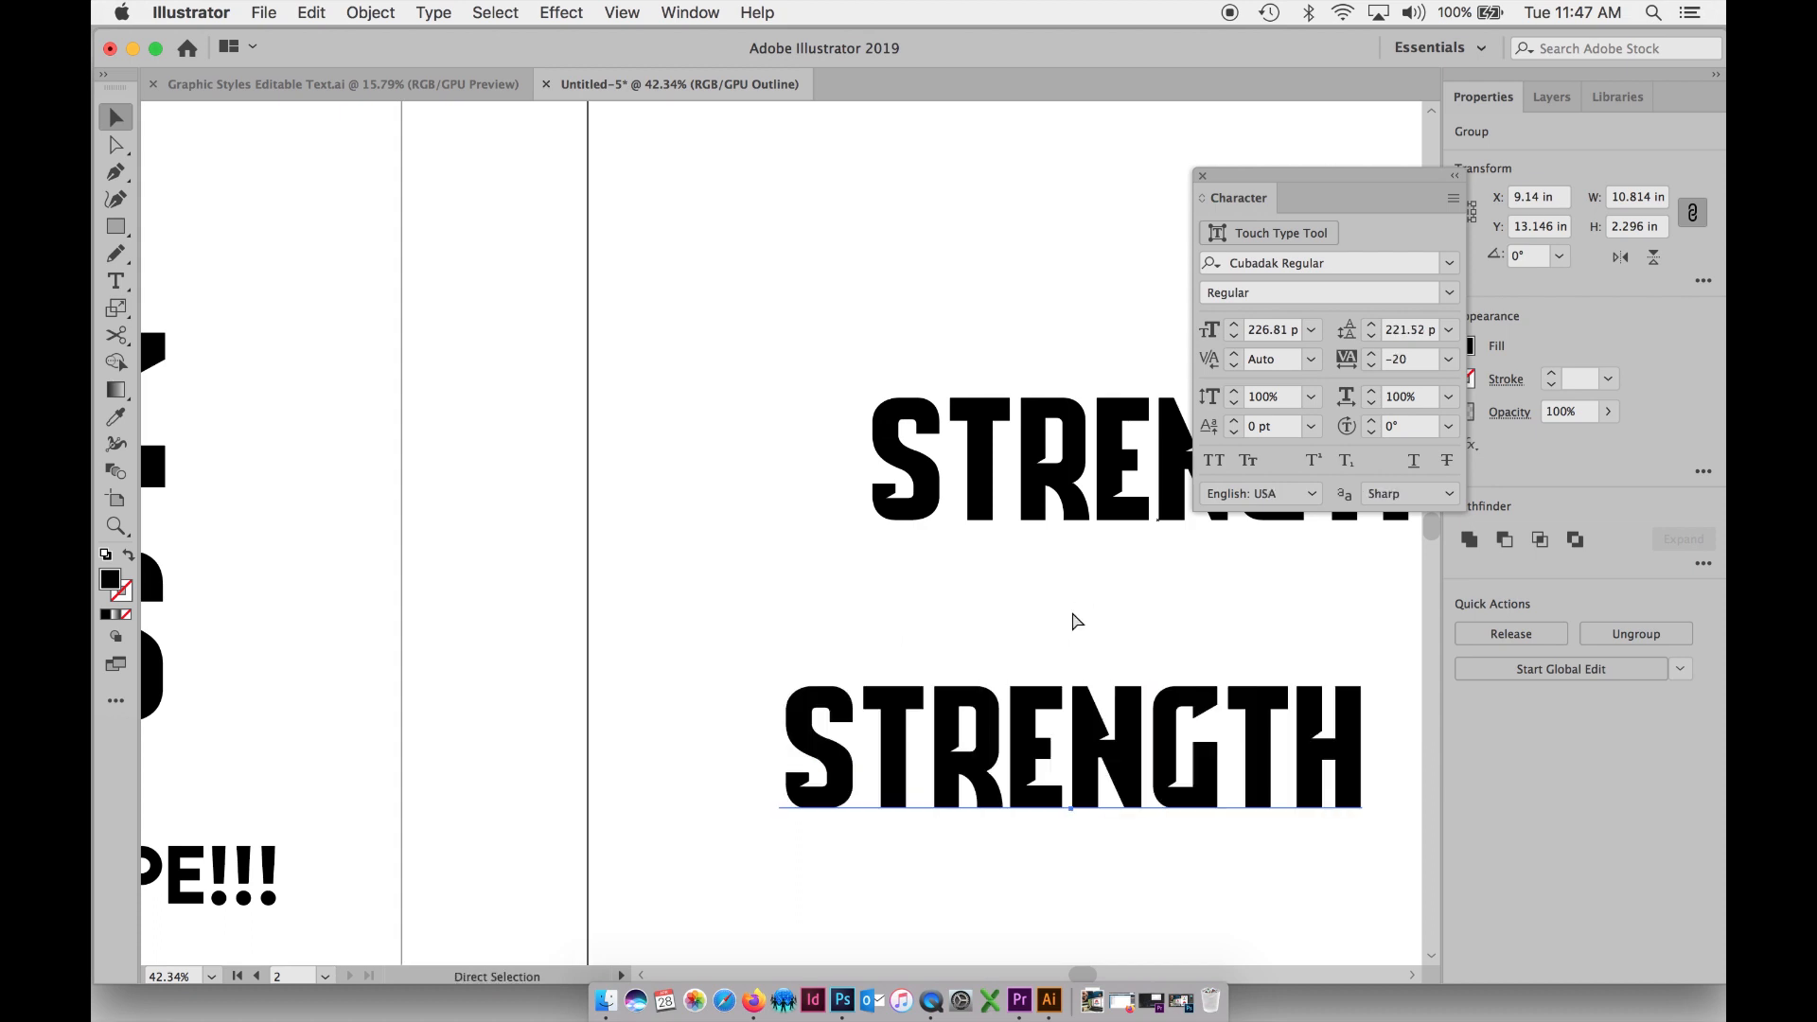
{"action": "key", "text": "super+z"}
{"action": "key", "text": "super+minus"}
{"action": "key", "text": "super+minus"}
{"action": "left_click_drag", "start_coordinate": [1026, 568], "coordinate": [931, 477]}
{"action": "scroll", "coordinate": [782, 470], "scroll_direction": "left", "scroll_amount": 3}
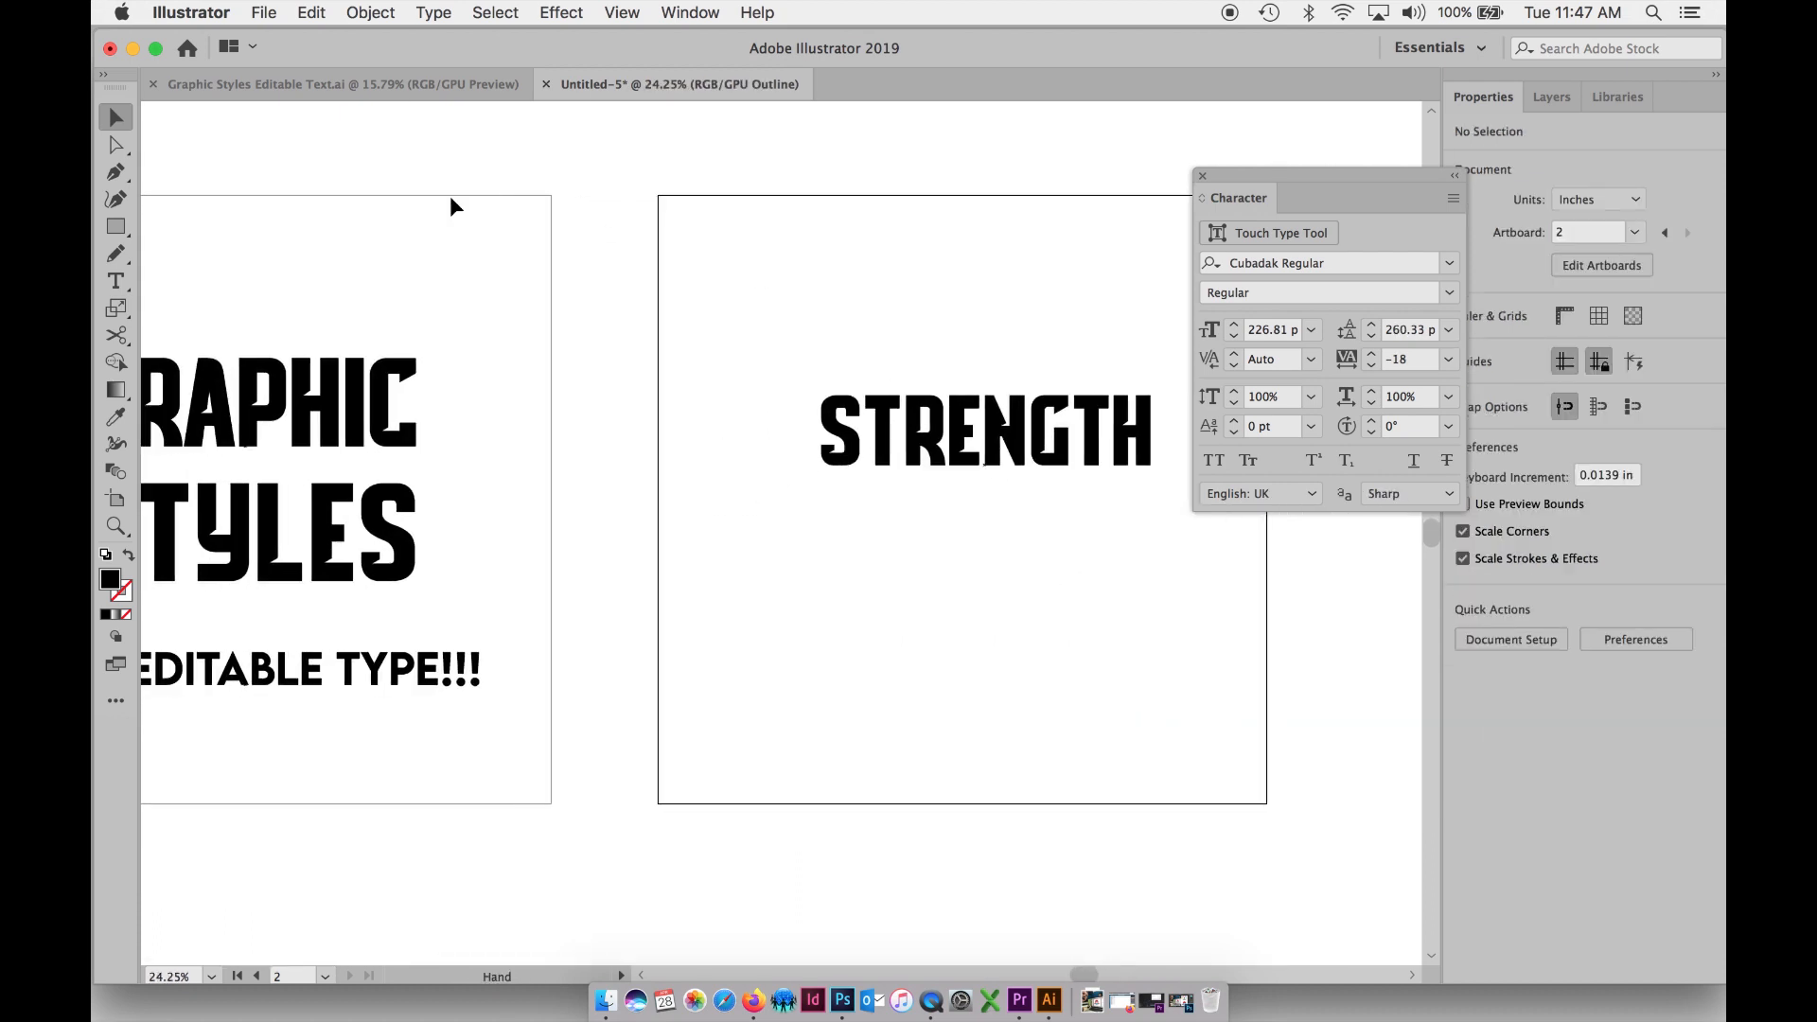
{"action": "key", "text": "super+minus"}
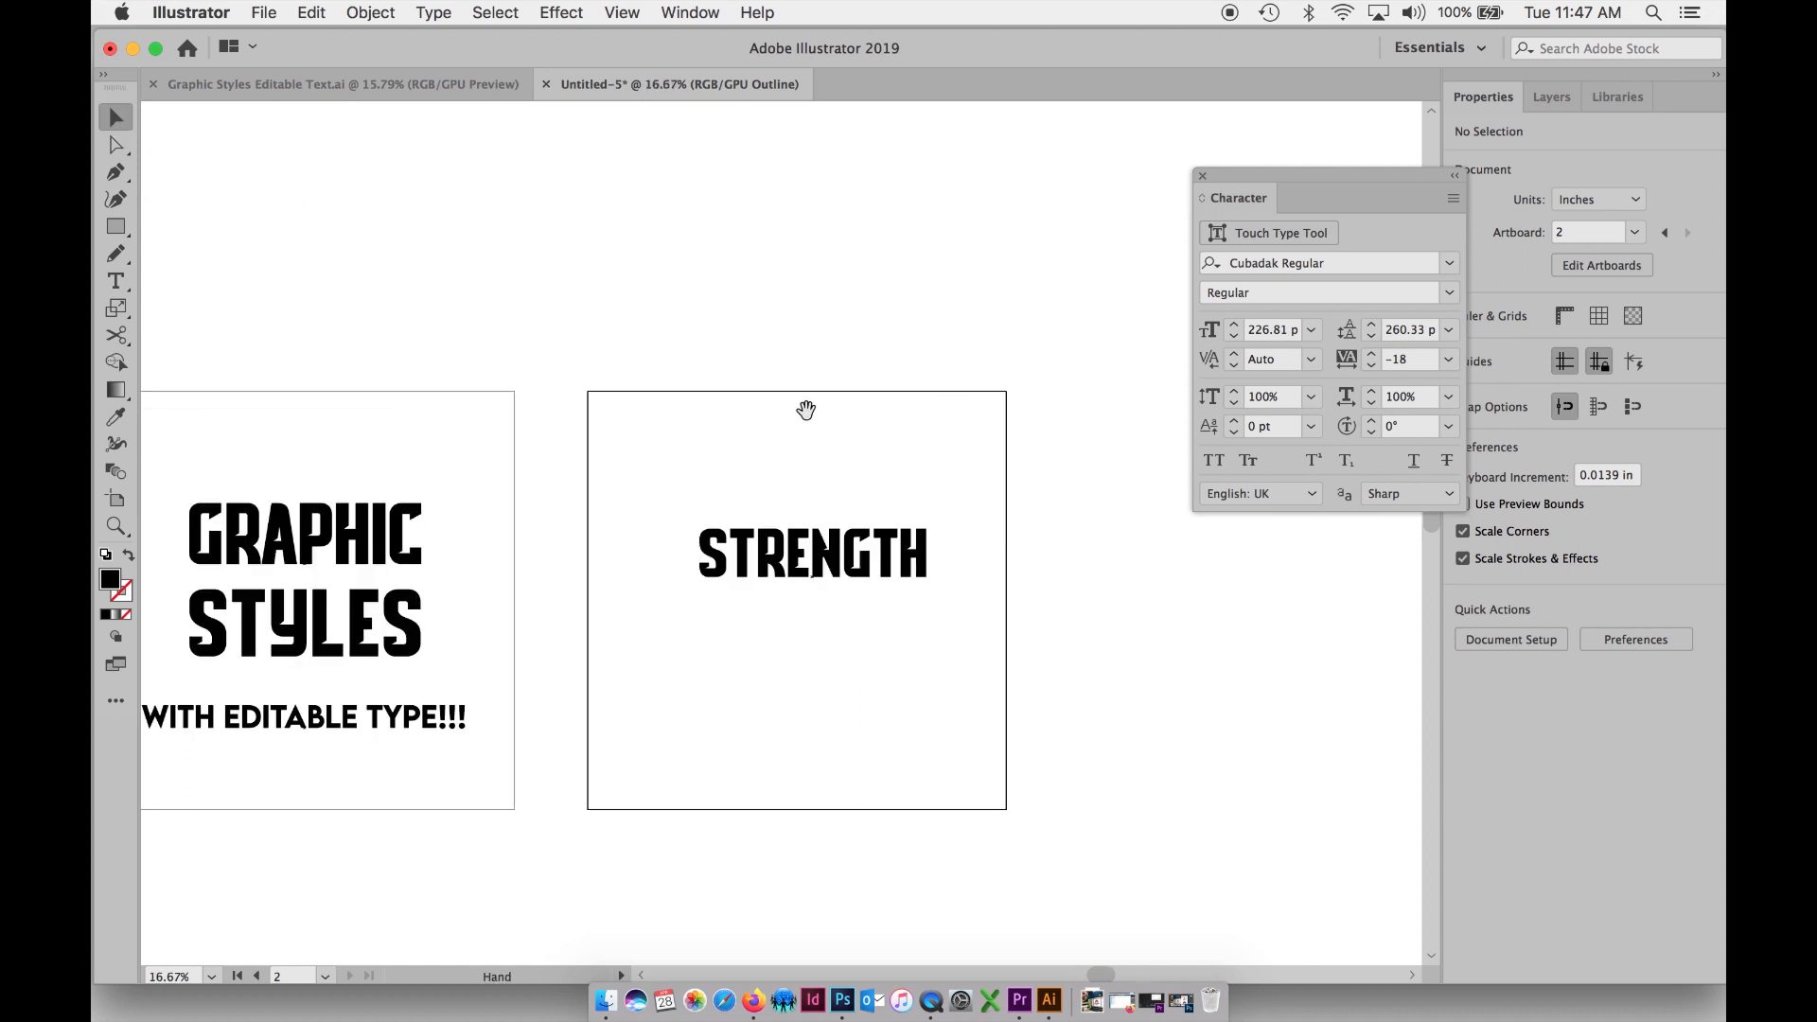
{"action": "scroll", "coordinate": [809, 412], "scroll_direction": "down", "scroll_amount": 2}
{"action": "left_click", "coordinate": [793, 509]}
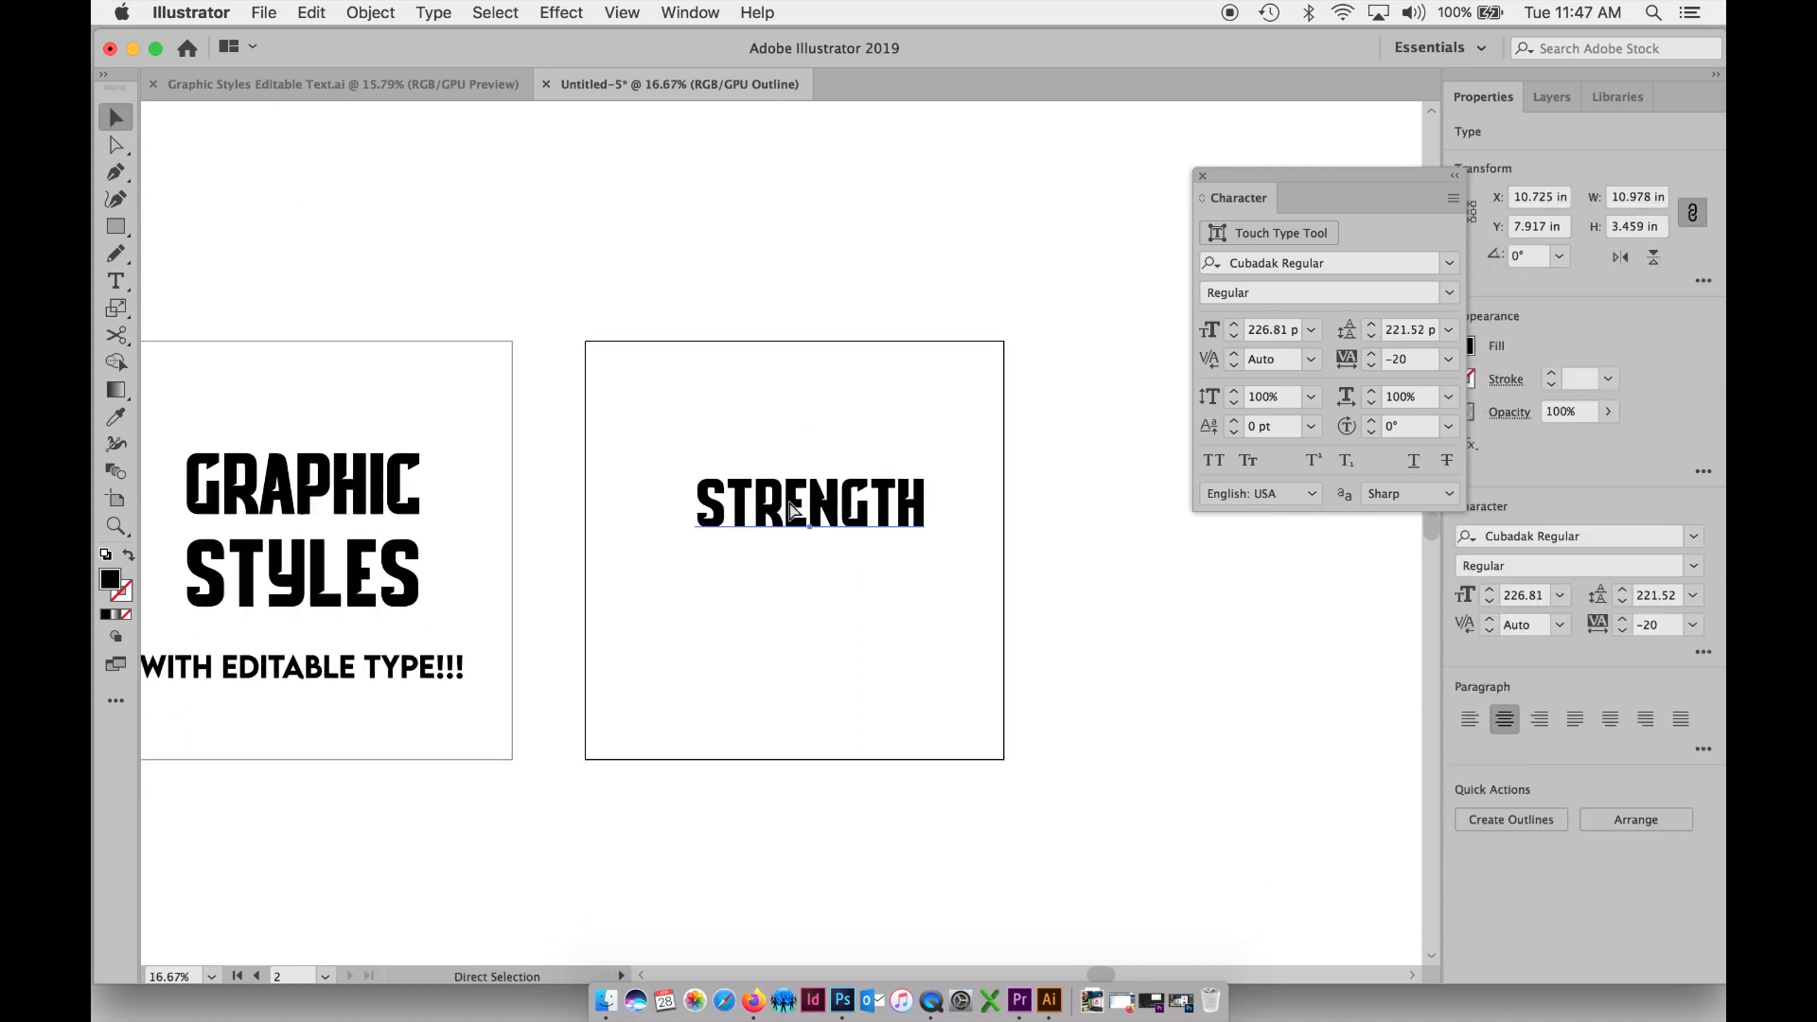
{"action": "key", "text": "super+y"}
- Move STRENGTH to the middle of its artboard and display the Graphic Styles beside it in place of the character settings
{"action": "mouse_move", "coordinate": [793, 509]}
{"action": "left_mouse_down"}
{"action": "mouse_move", "coordinate": [787, 559]}
{"action": "mouse_move", "coordinate": [782, 493]}
{"action": "left_mouse_up"}
{"action": "left_click", "coordinate": [675, 8]}
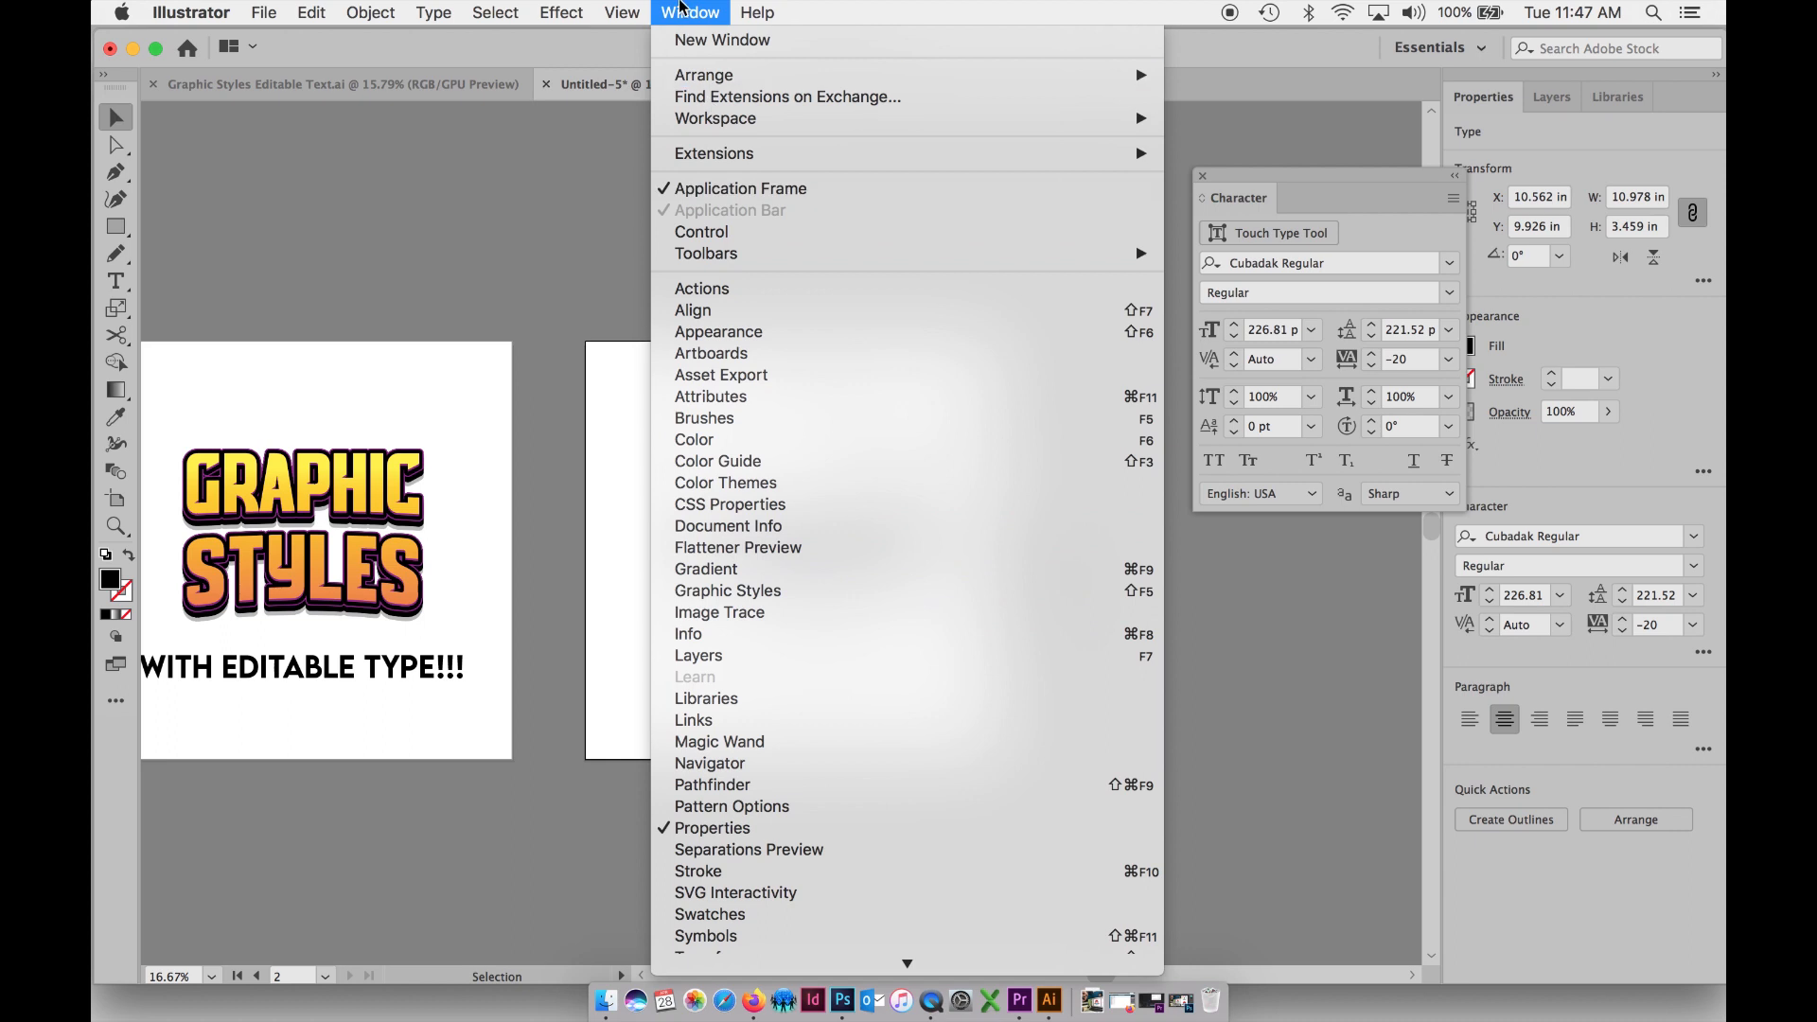
{"action": "left_click", "coordinate": [709, 592]}
{"action": "left_click_drag", "start_coordinate": [1185, 195], "coordinate": [1174, 312]}
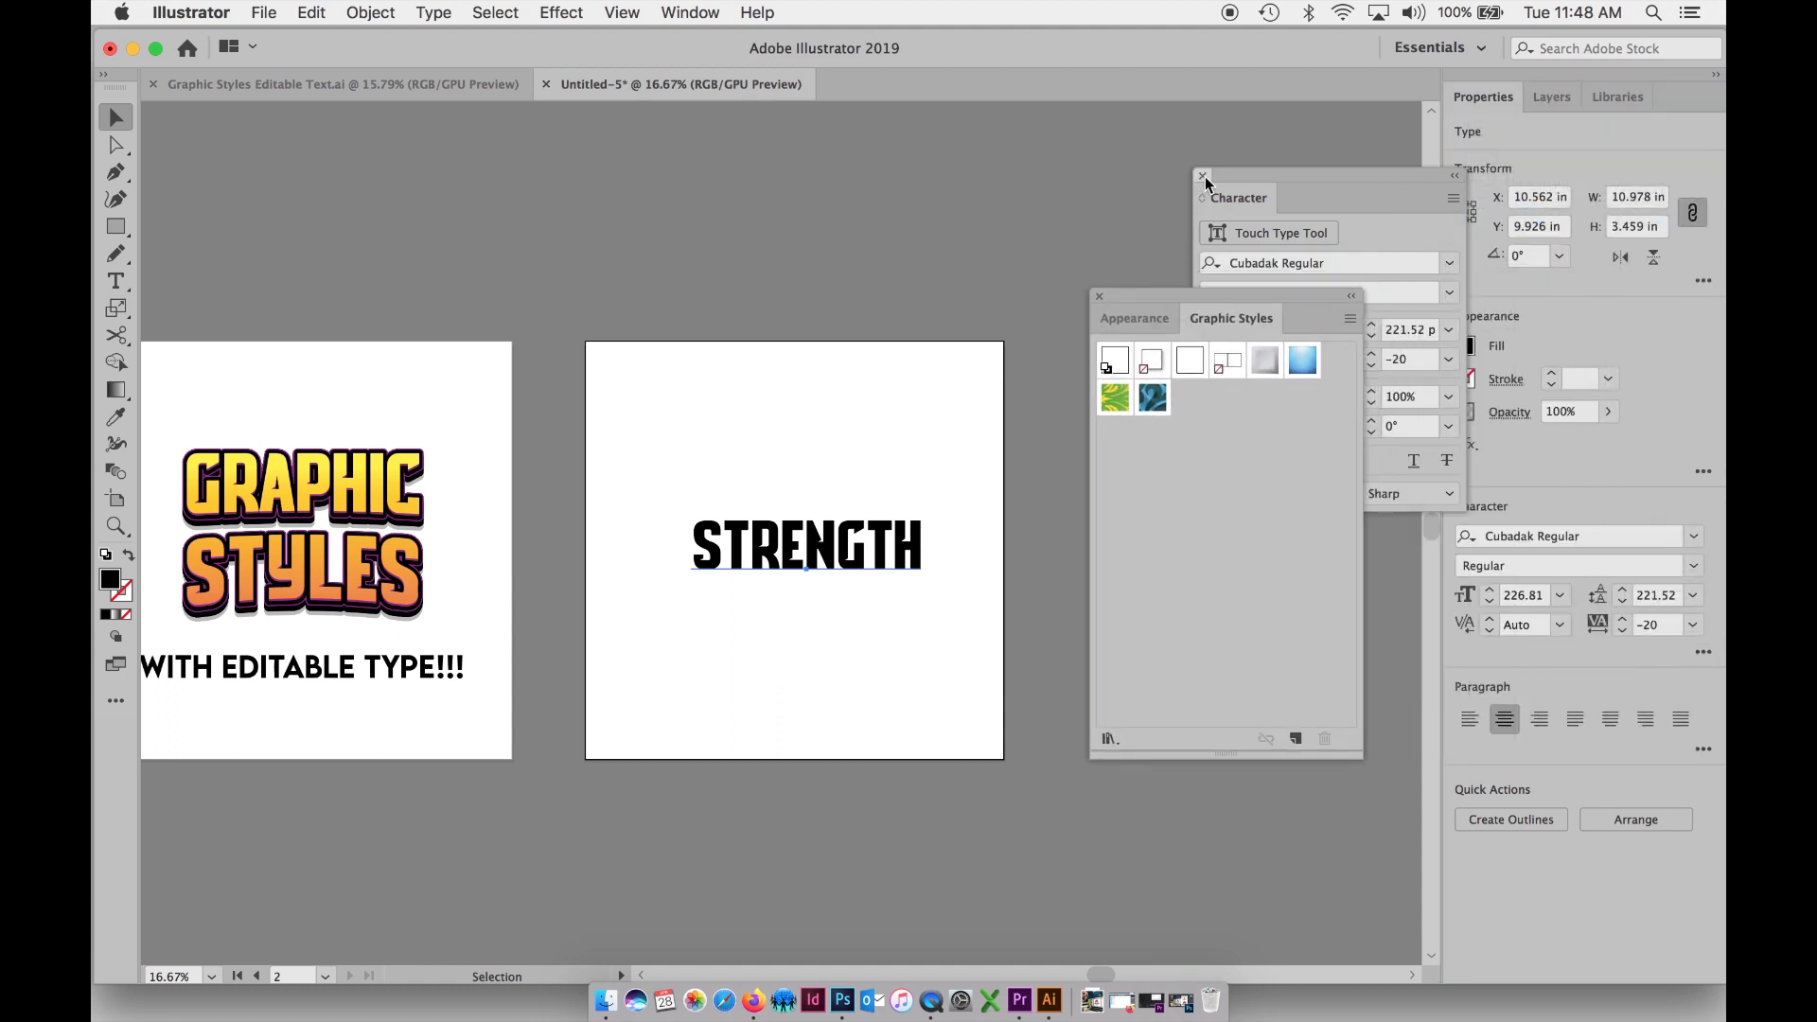
{"action": "left_click_drag", "start_coordinate": [1241, 174], "coordinate": [1195, 153]}
{"action": "left_click", "coordinate": [1161, 149]}
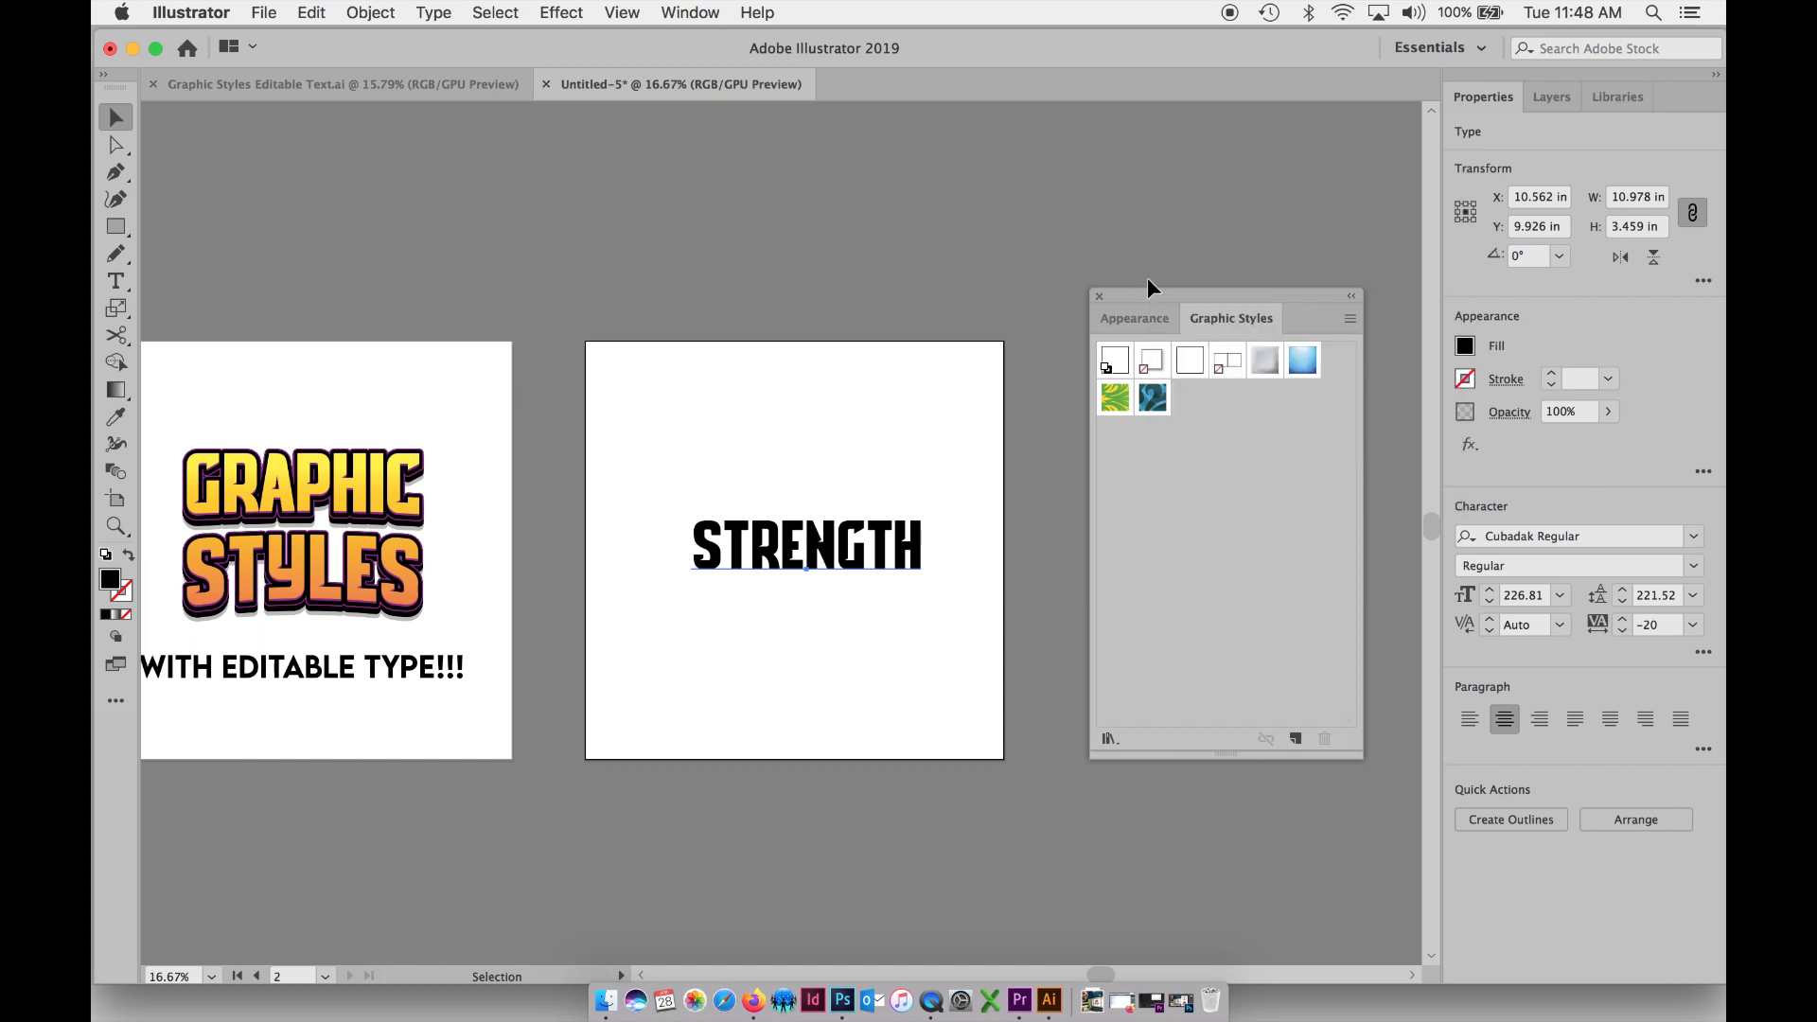
{"action": "left_click_drag", "start_coordinate": [1146, 290], "coordinate": [1126, 297]}
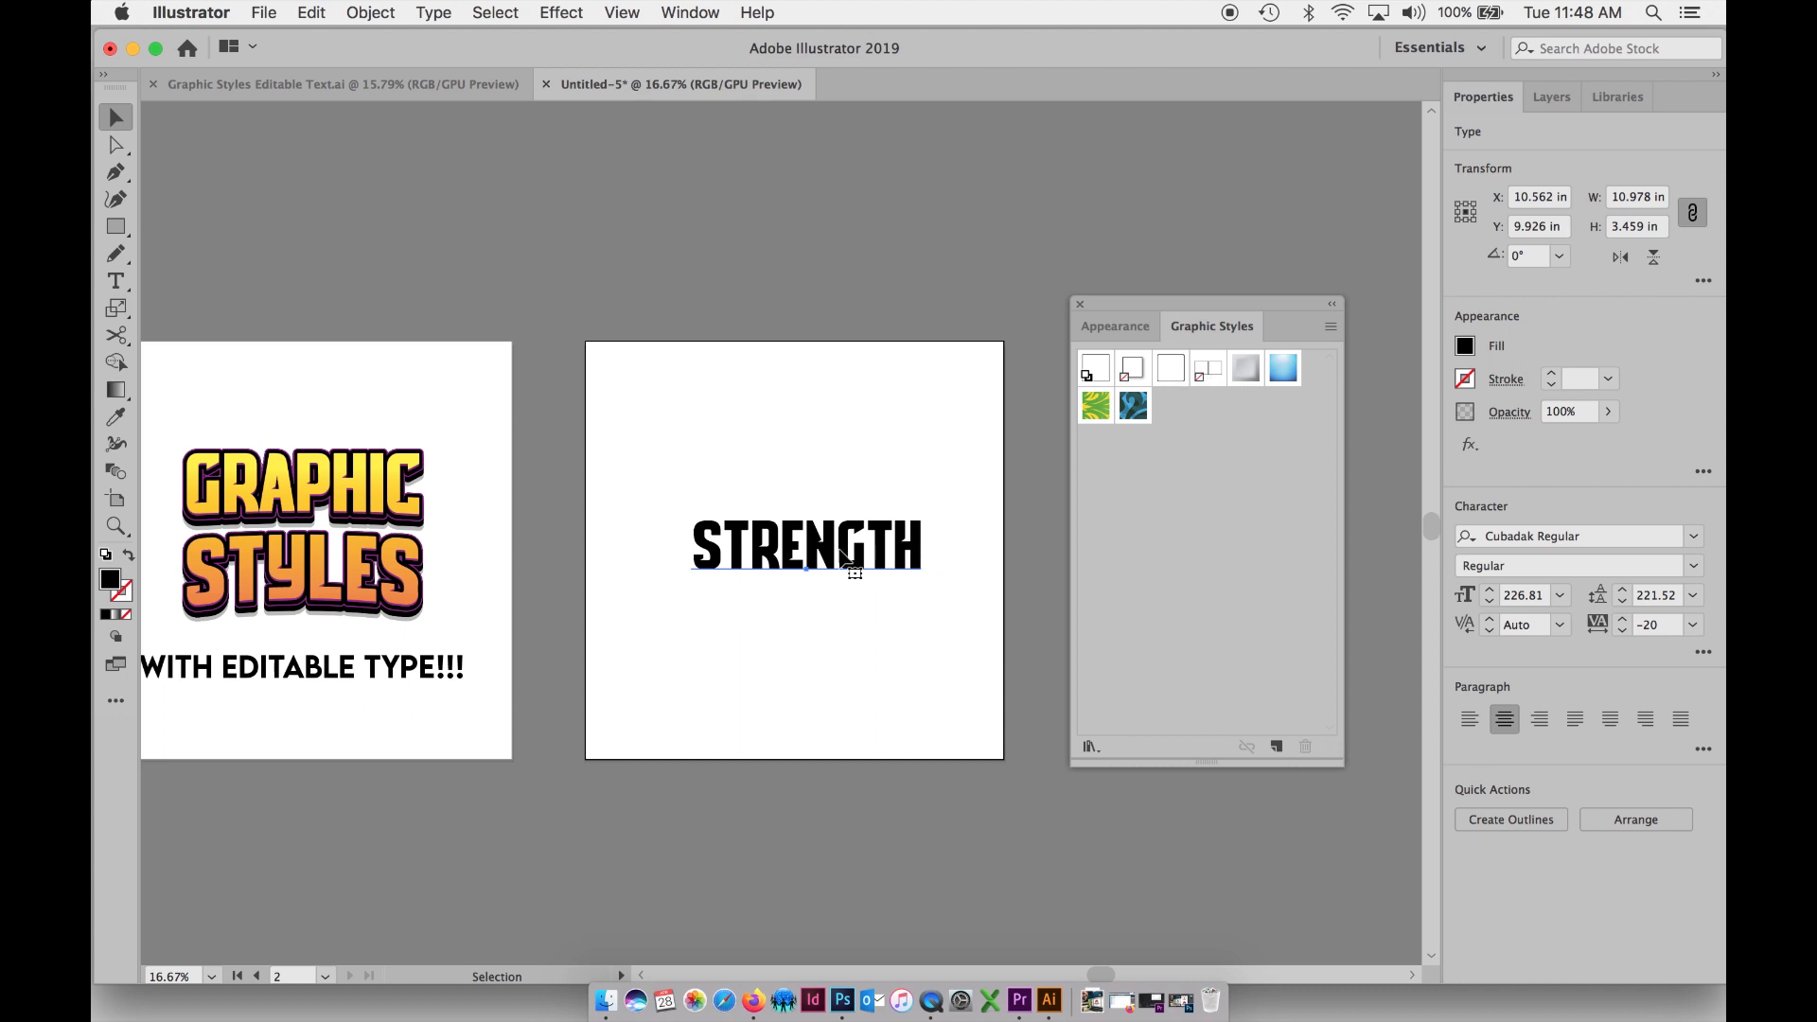
- Try the dark blue swirl-pattern graphic style on the STRENGTH text and view it up close
{"action": "left_click", "coordinate": [1133, 410]}
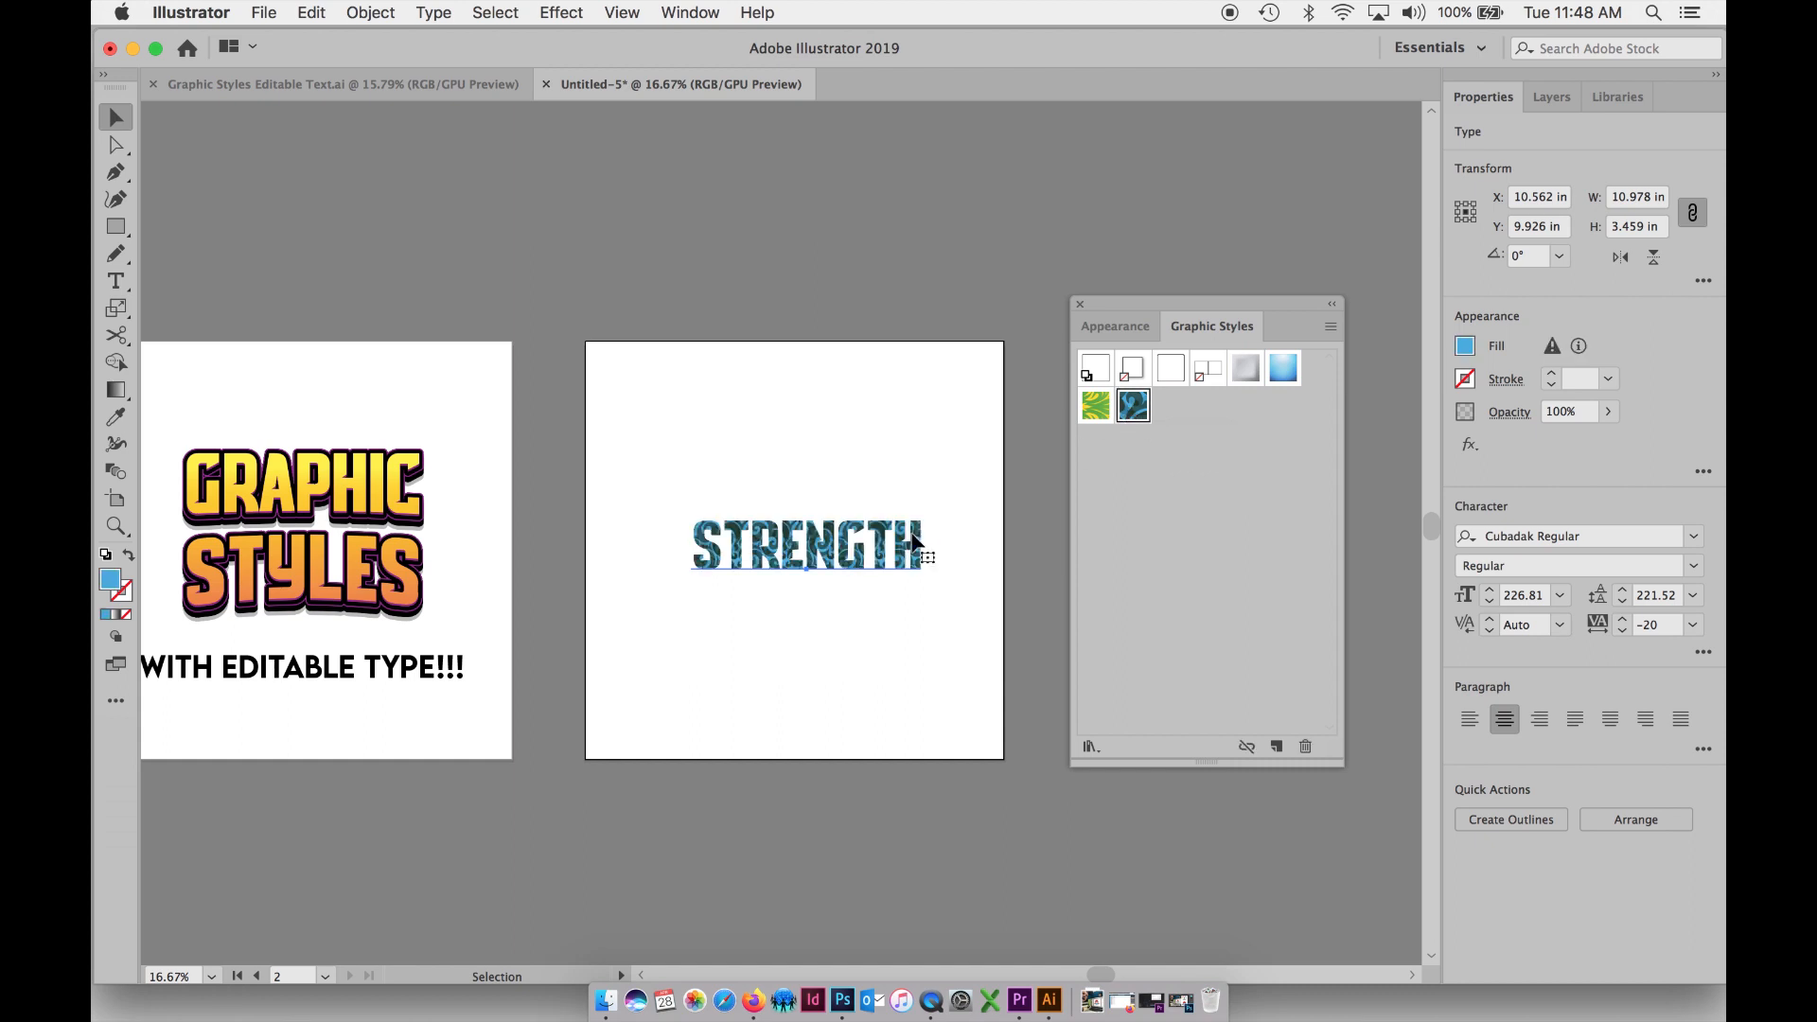
{"action": "key", "text": "super+space"}
{"action": "left_click_drag", "start_coordinate": [858, 541], "coordinate": [624, 490]}
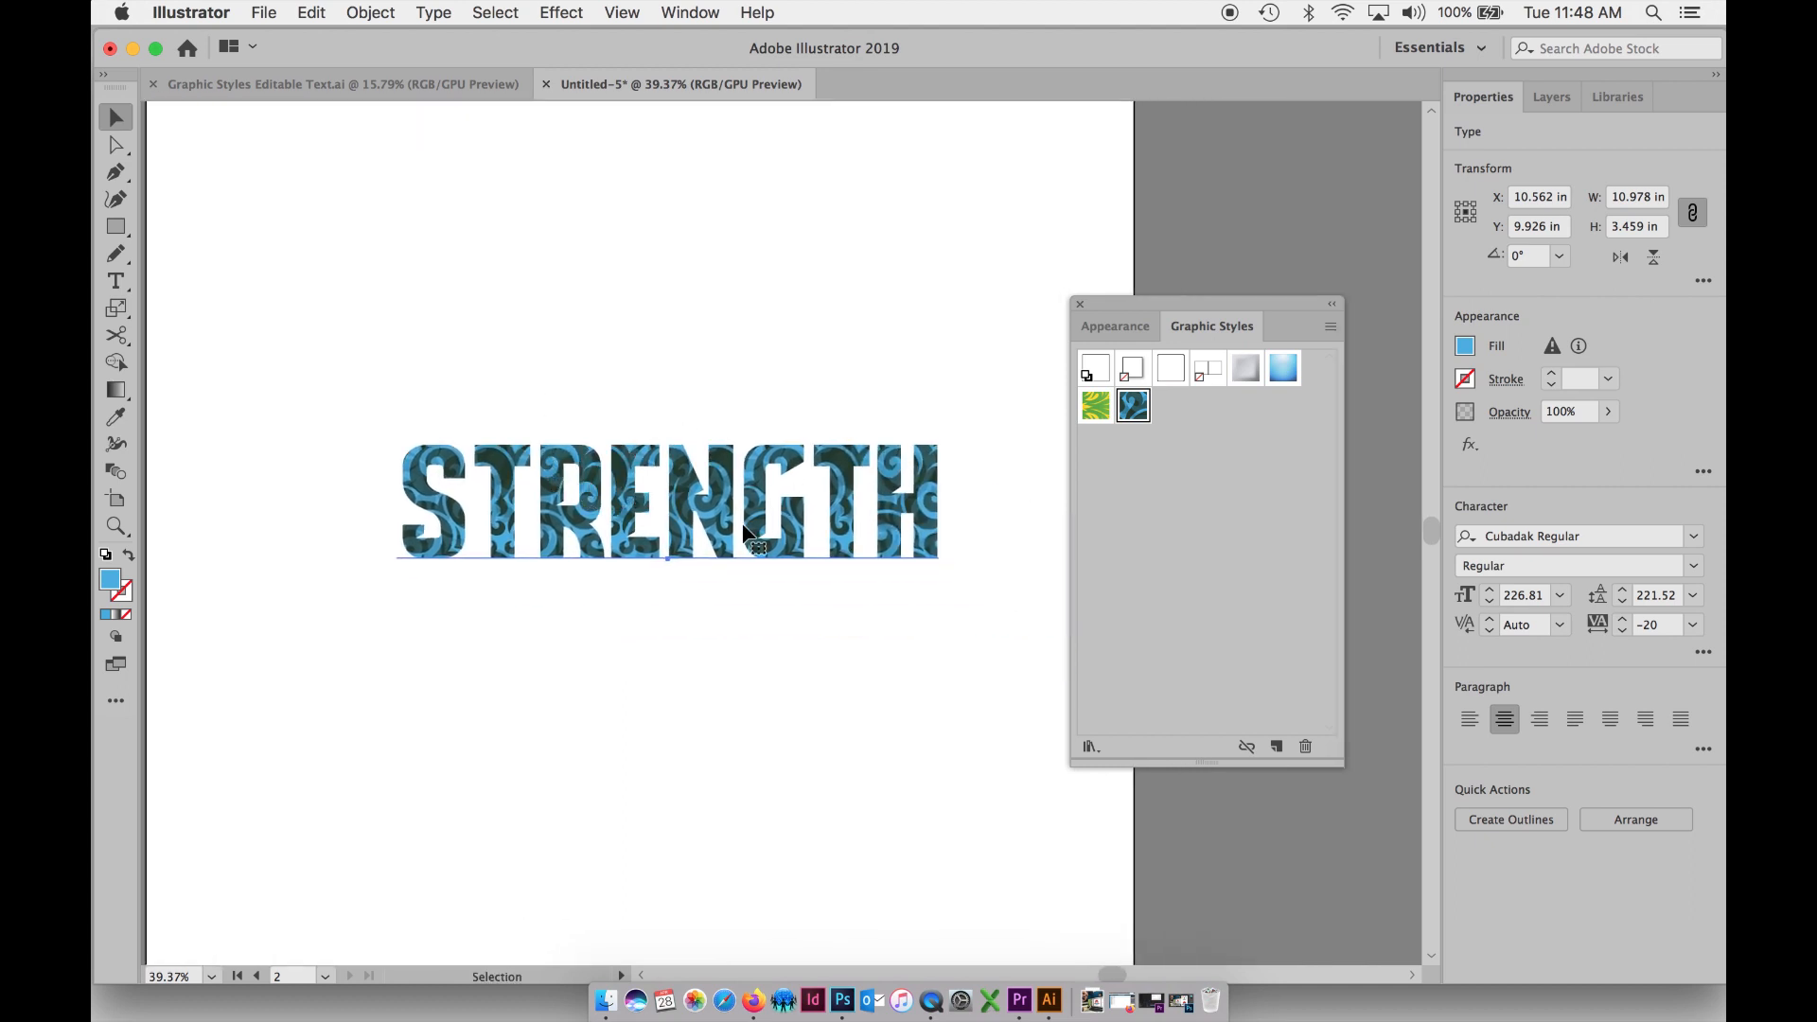
- Apply the Foliage_GS graphic style to the STRENGTH text
{"action": "left_click", "coordinate": [1095, 407]}
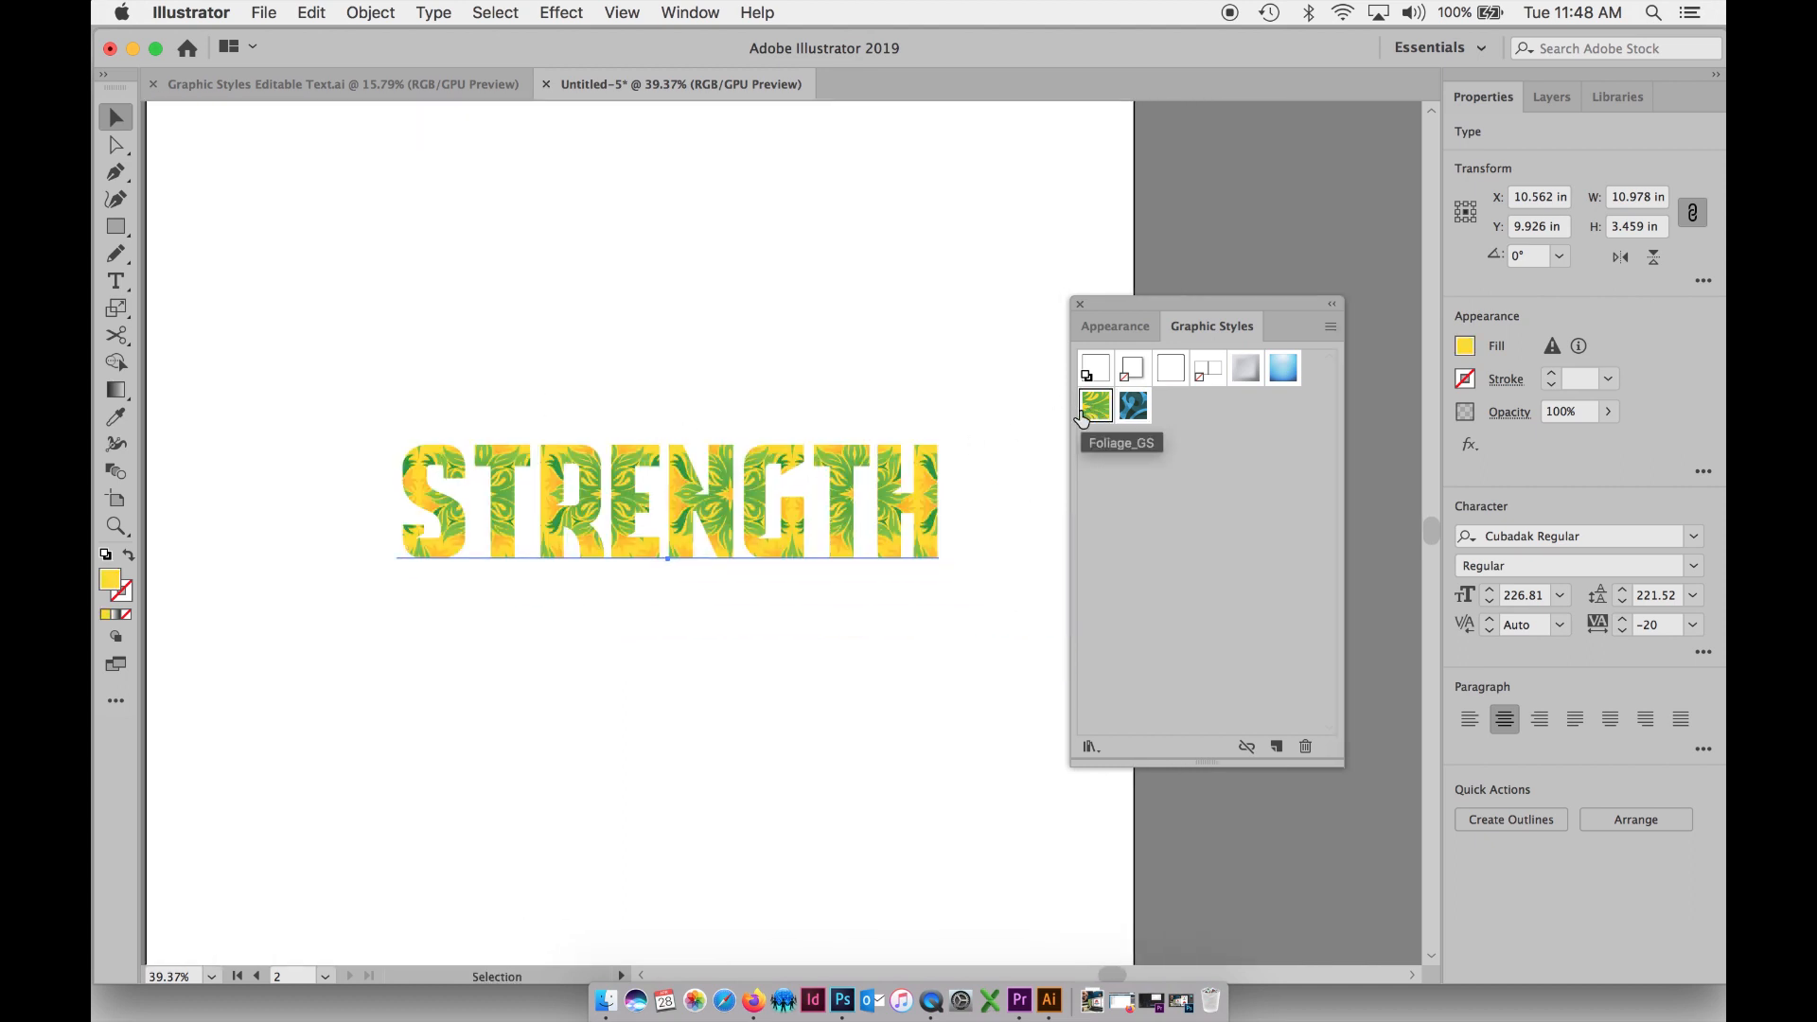
{"action": "left_click_drag", "start_coordinate": [507, 452], "coordinate": [475, 428]}
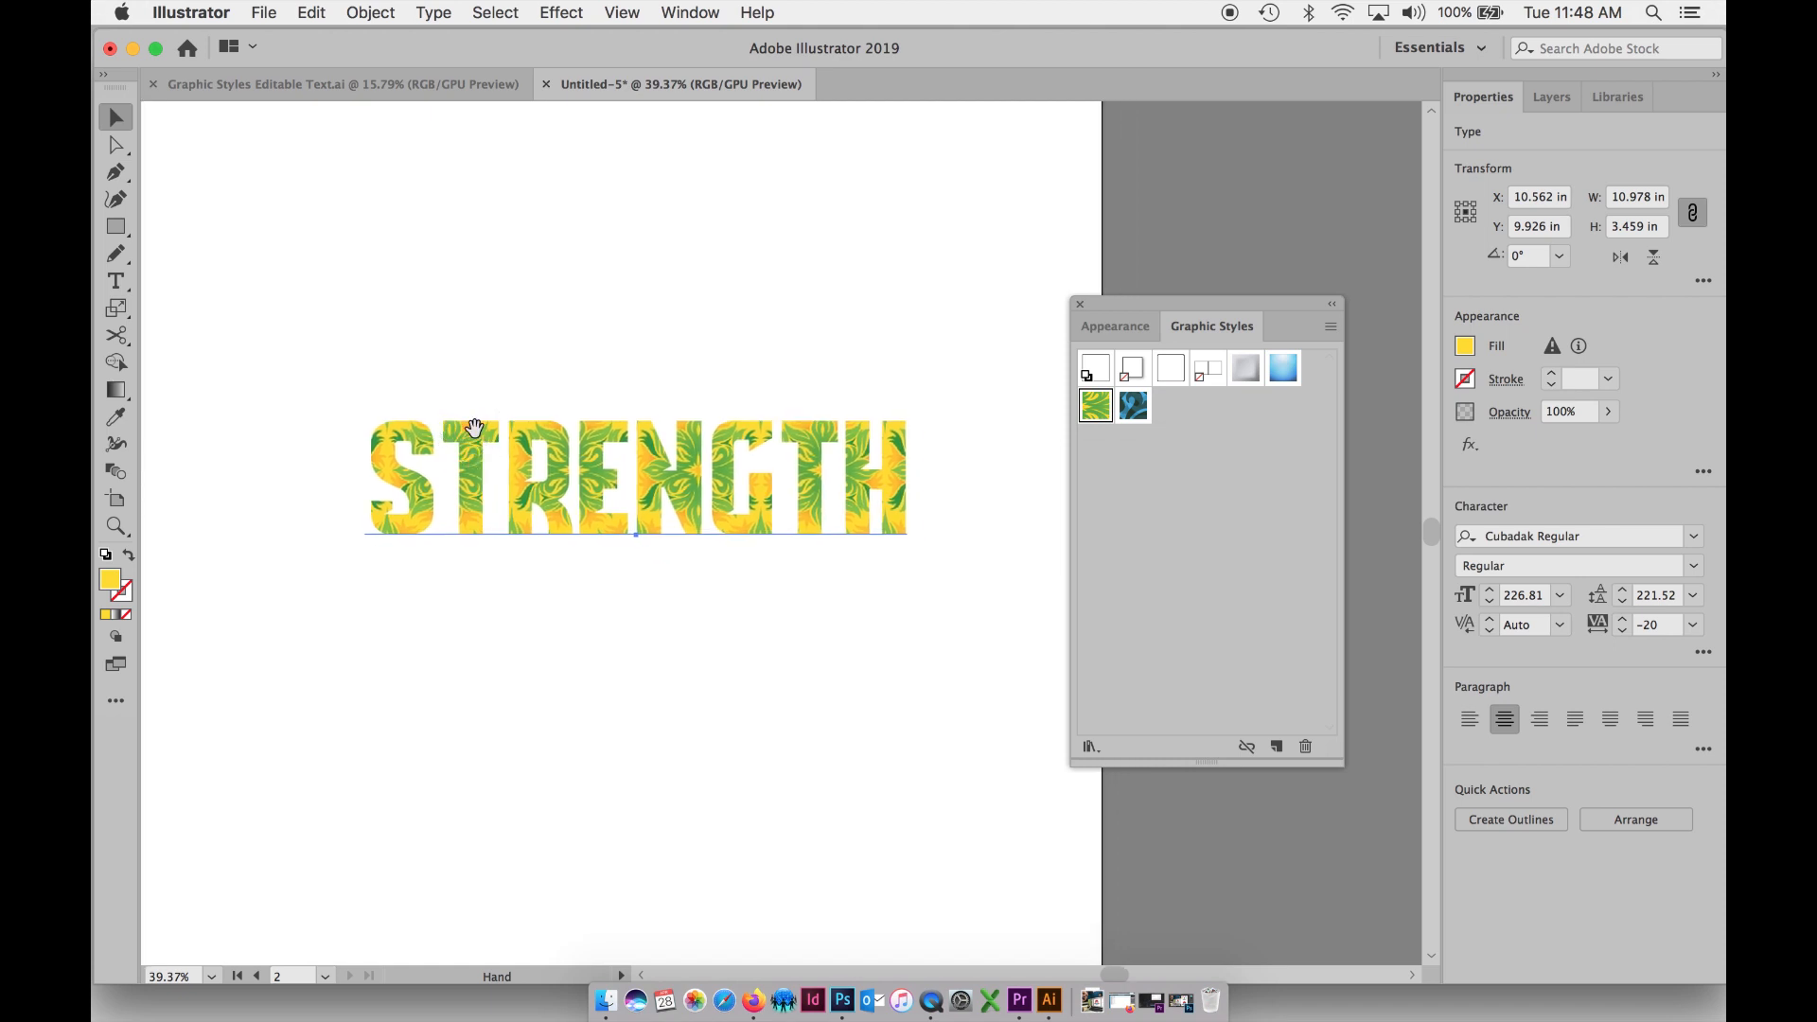
{"action": "key", "text": "super+minus"}
{"action": "left_click_drag", "start_coordinate": [648, 487], "coordinate": [526, 474]}
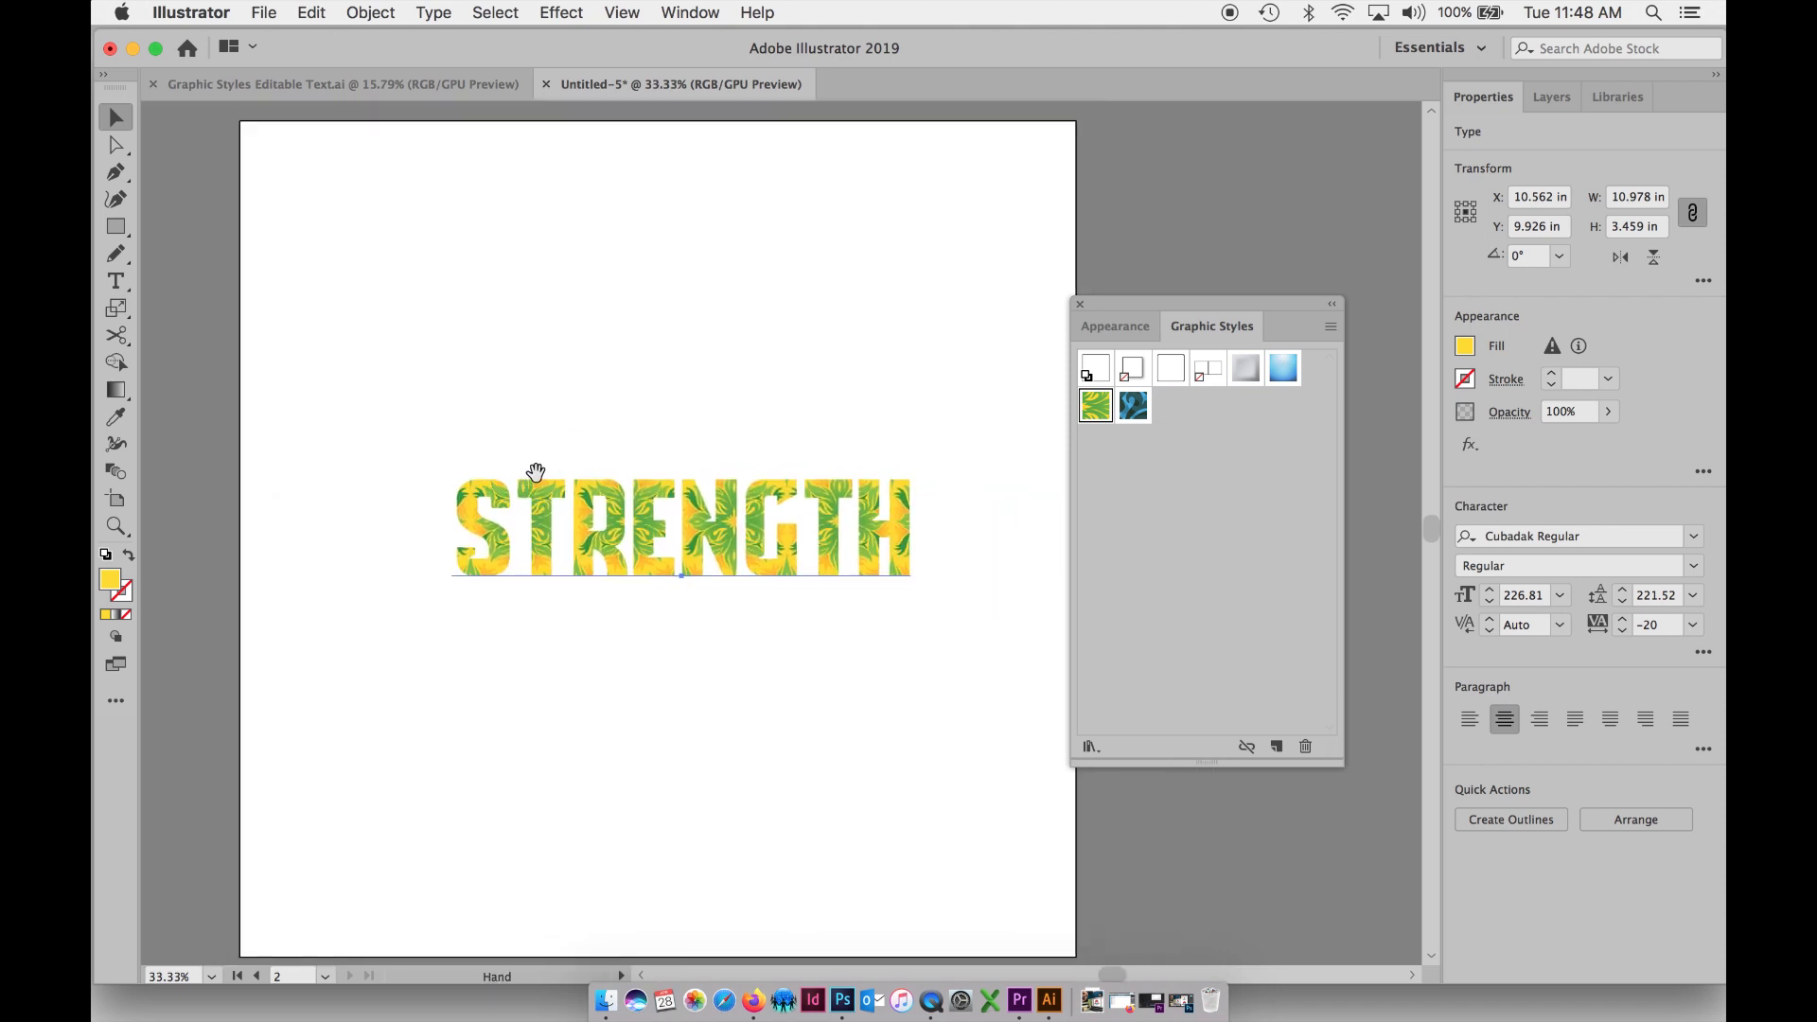
- Try shifting the foliage-patterned STRENGTH text slightly on its artboard to see how the pattern moves through the letters
{"action": "mouse_move", "coordinate": [614, 542]}
{"action": "left_mouse_down"}
{"action": "mouse_move", "coordinate": [598, 532]}
{"action": "mouse_move", "coordinate": [612, 547]}
{"action": "left_mouse_up"}
{"action": "left_click", "coordinate": [583, 407]}
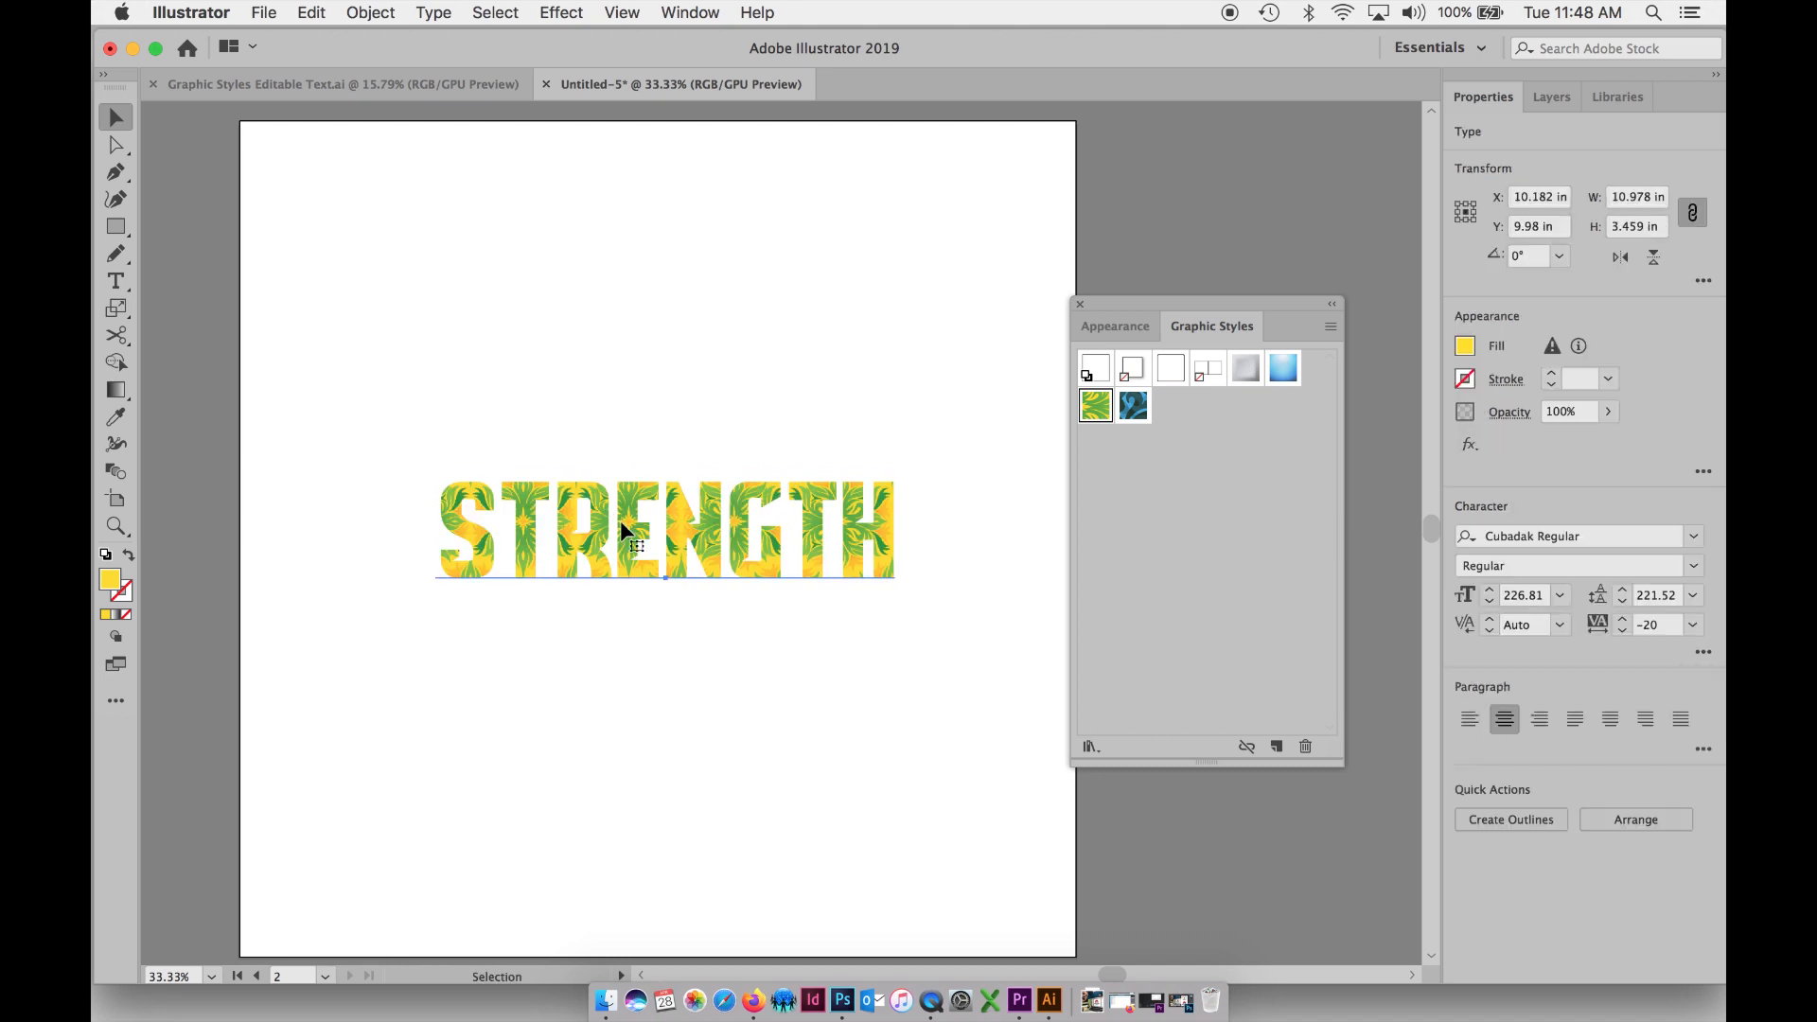
{"action": "key", "text": "a"}
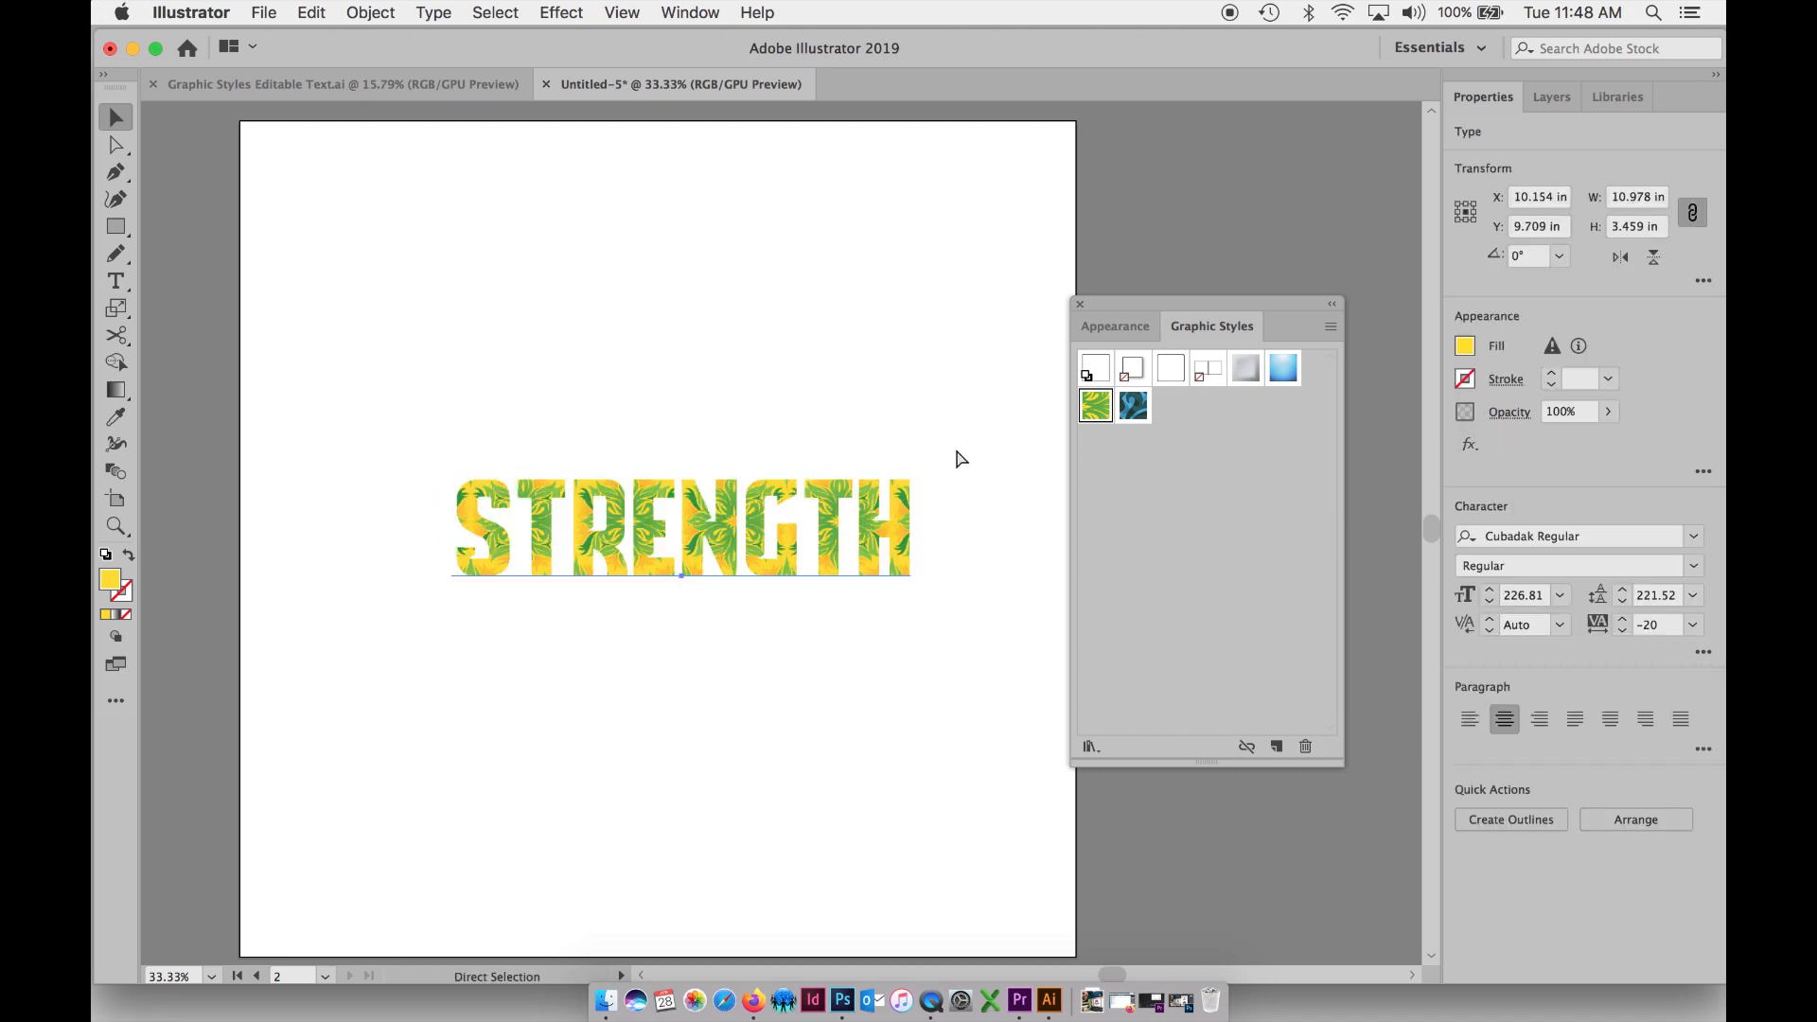
- Undo the recent moves and the pattern graphic styles on STRENGTH, back to its plain black fill
{"action": "key", "text": "super+z"}
{"action": "left_click", "coordinate": [1178, 484]}
{"action": "left_click", "coordinate": [1254, 366]}
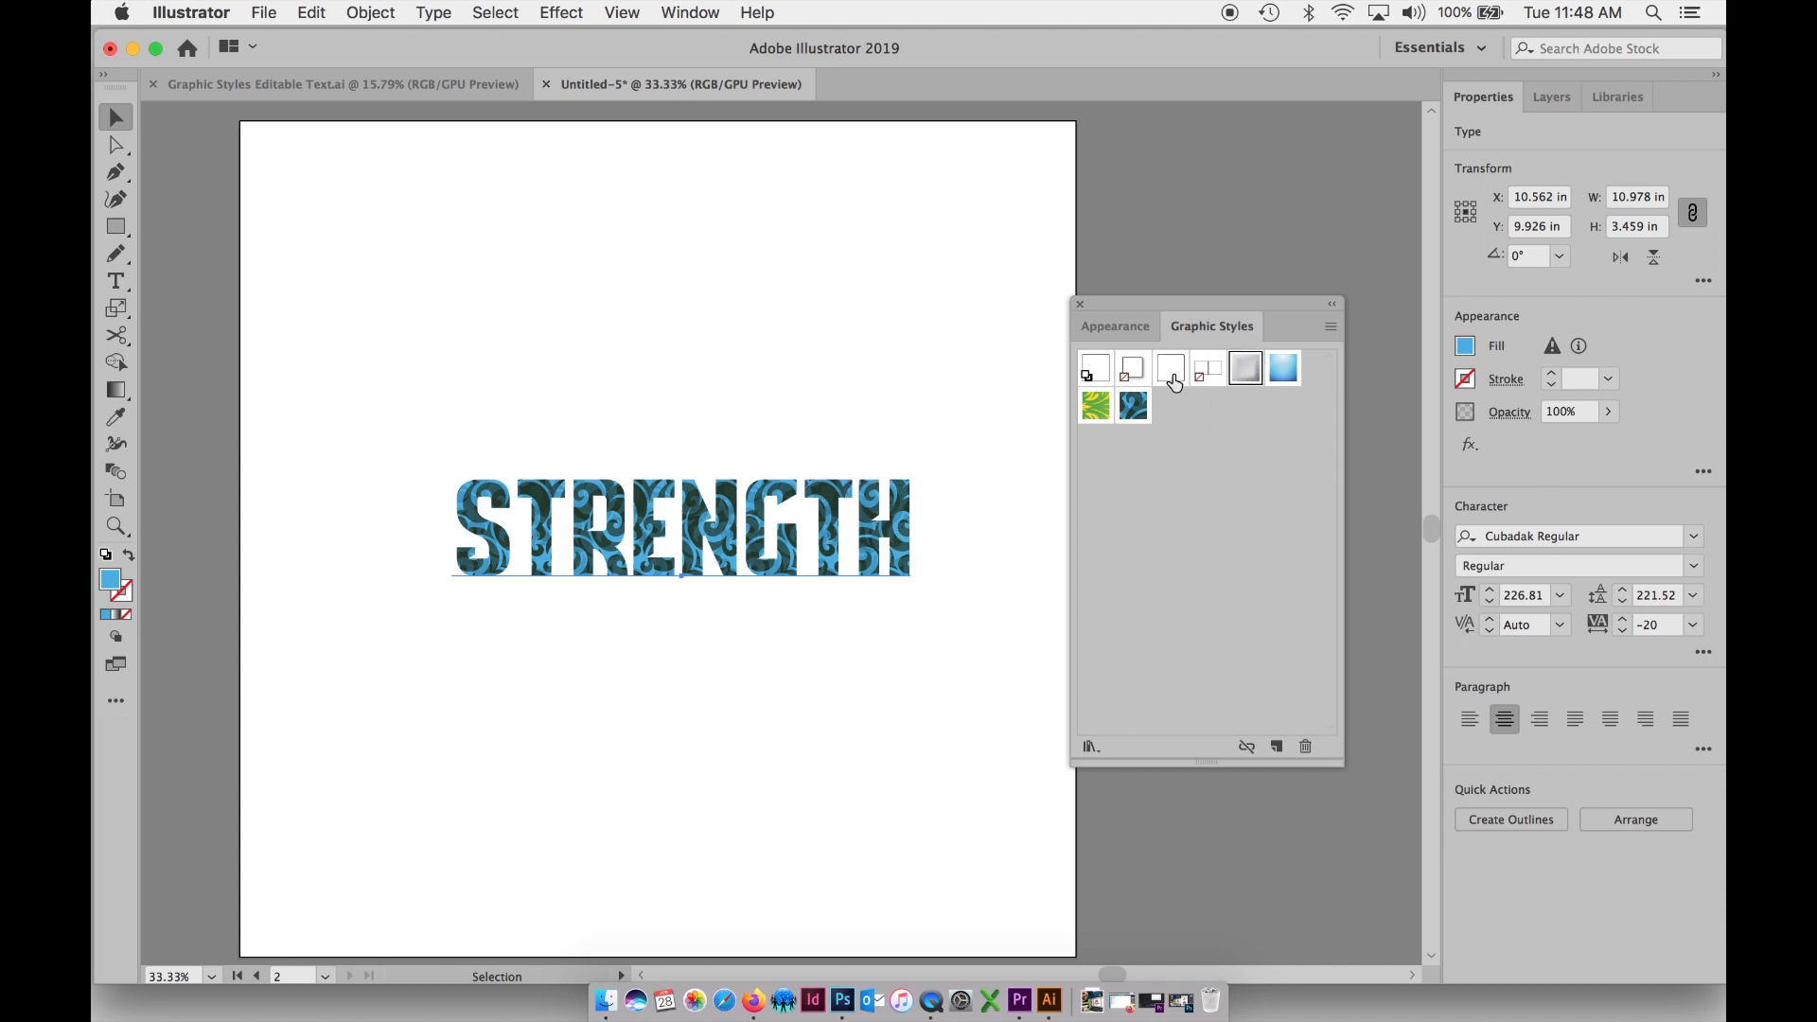
{"action": "key", "text": "super+z"}
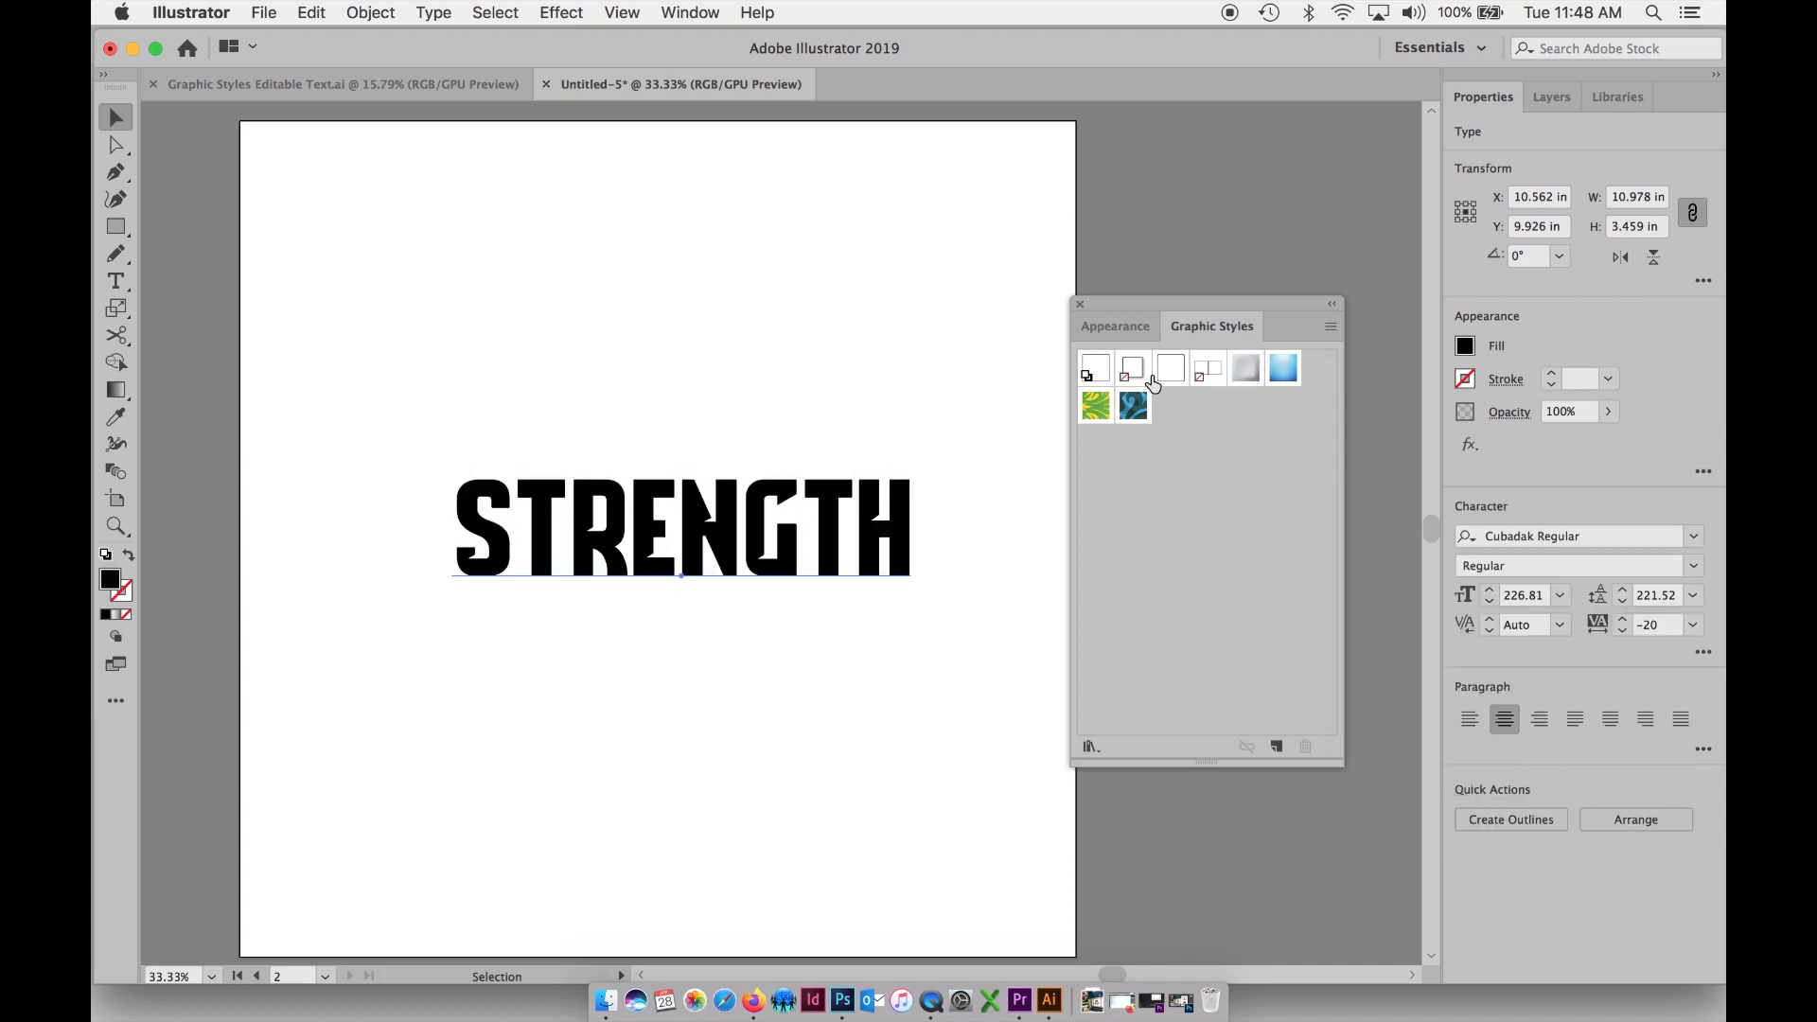
{"action": "left_click", "coordinate": [690, 12]}
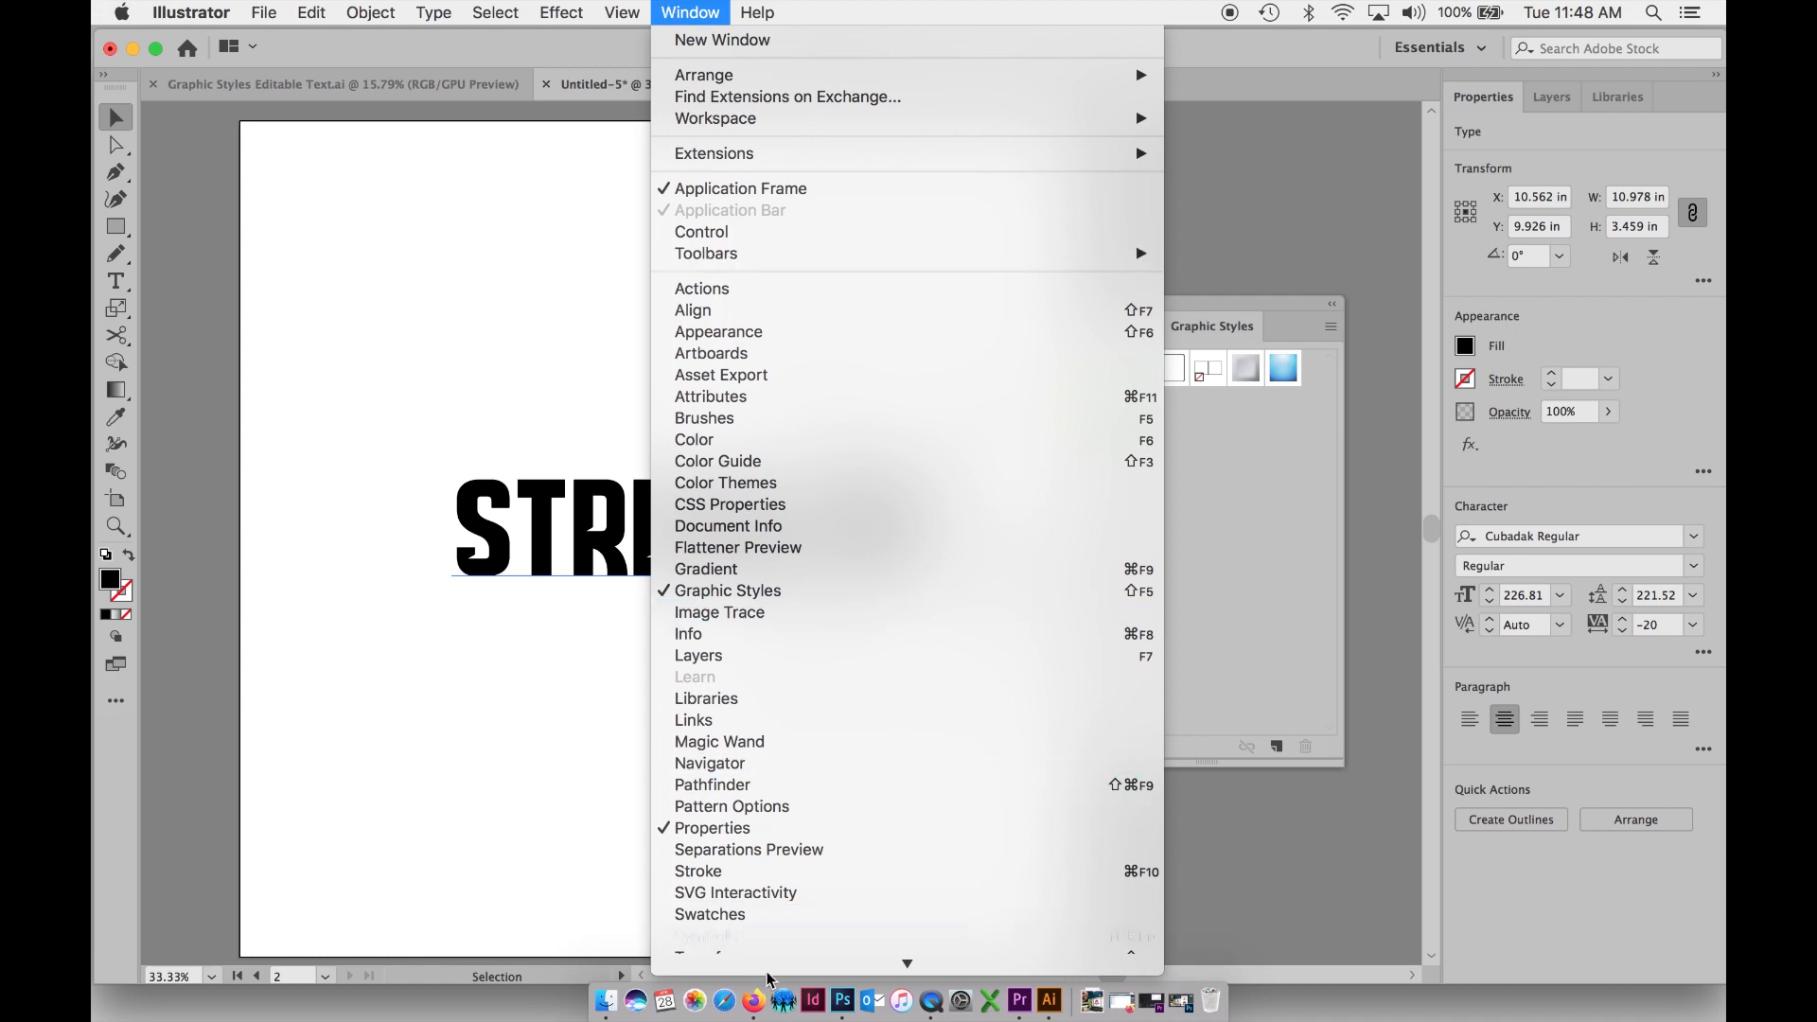
{"action": "scroll", "coordinate": [778, 767], "scroll_direction": "down", "scroll_amount": 3}
{"action": "scroll", "coordinate": [778, 757], "scroll_direction": "down", "scroll_amount": 3}
{"action": "scroll", "coordinate": [771, 748], "scroll_direction": "up", "scroll_amount": 4}
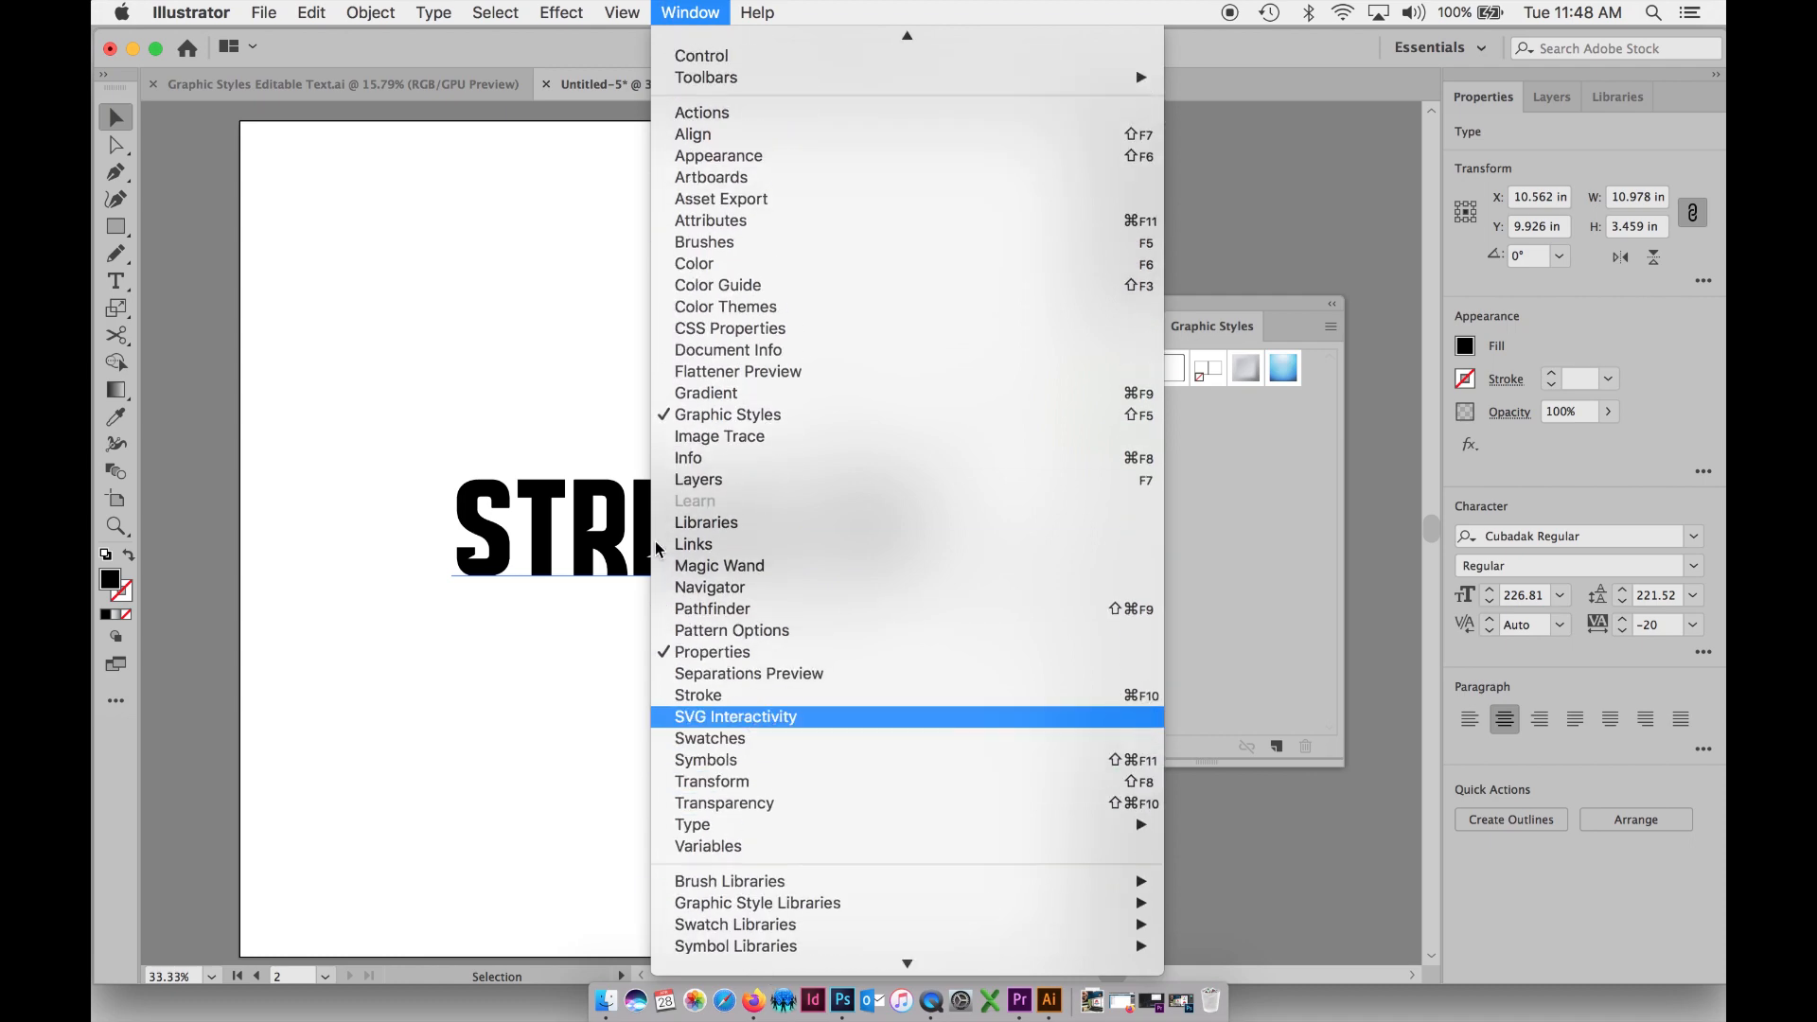
{"action": "left_click", "coordinate": [1221, 490]}
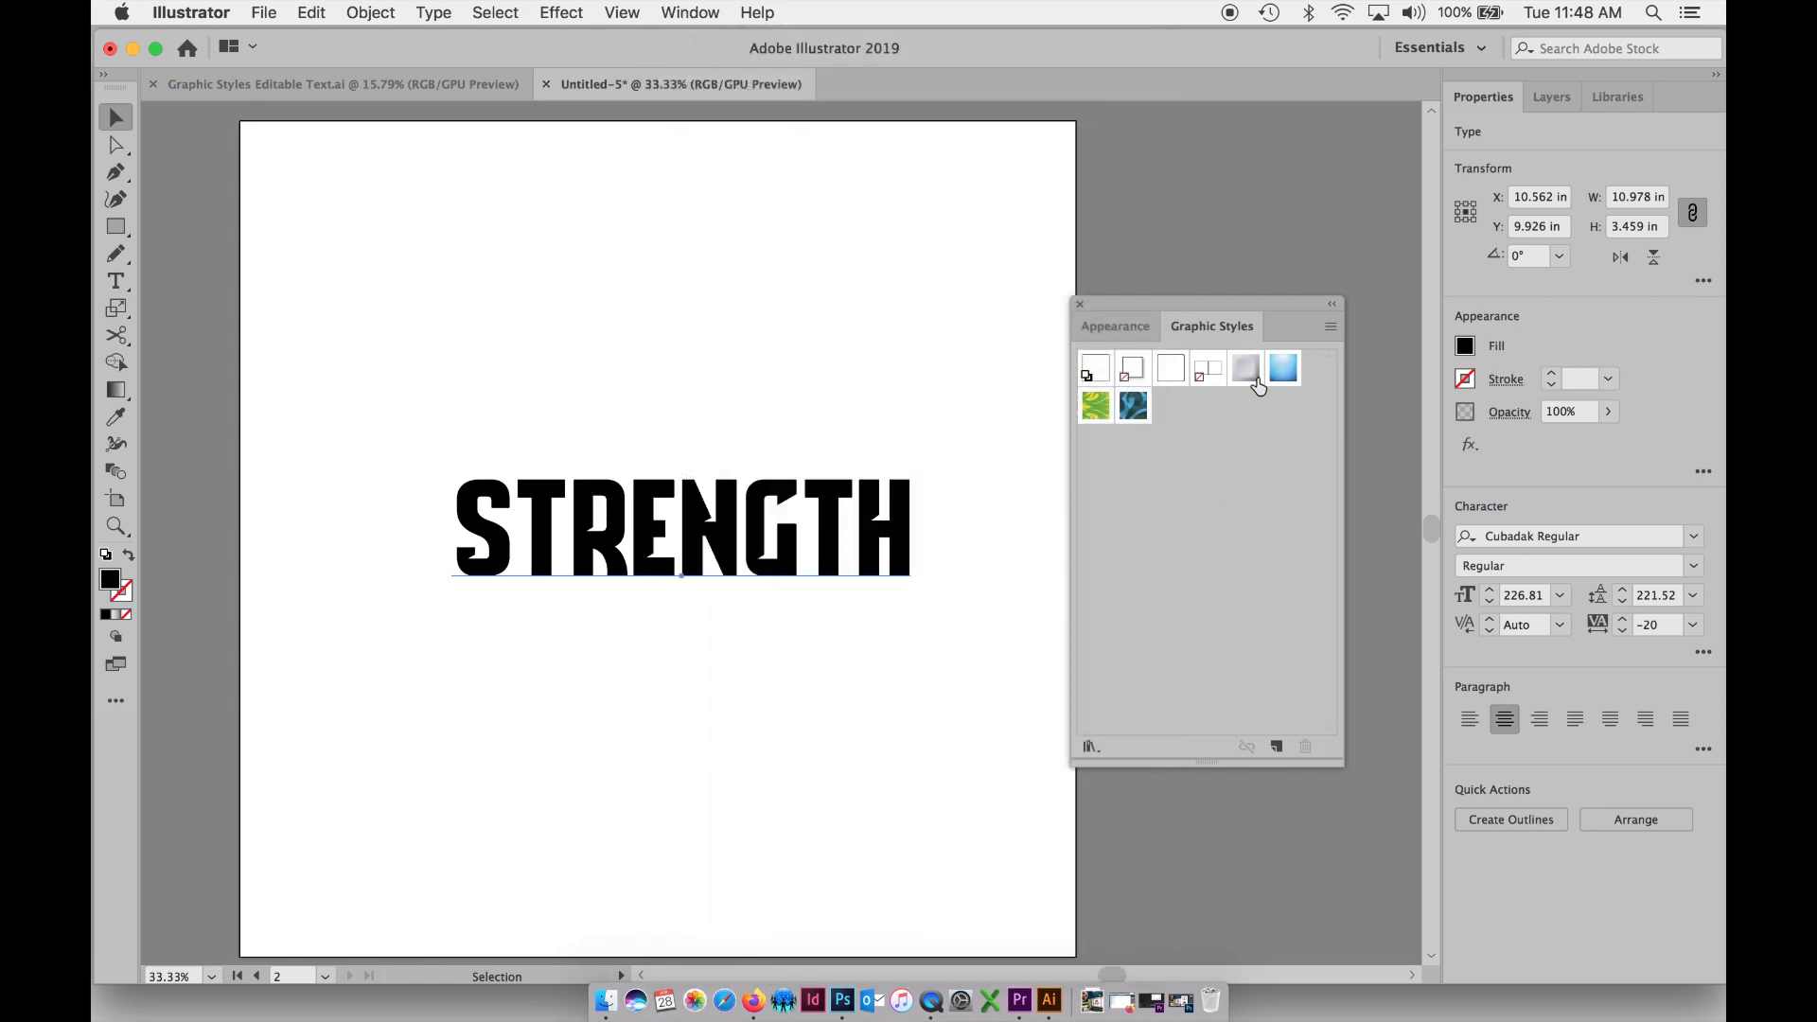
- Move STRENGTH slightly toward the artboard's center and apply the Aqua Neon style from the Neon Effects graphic style library
{"action": "mouse_move", "coordinate": [776, 544]}
{"action": "left_mouse_down"}
{"action": "mouse_move", "coordinate": [750, 530]}
{"action": "mouse_move", "coordinate": [741, 545]}
{"action": "left_mouse_up"}
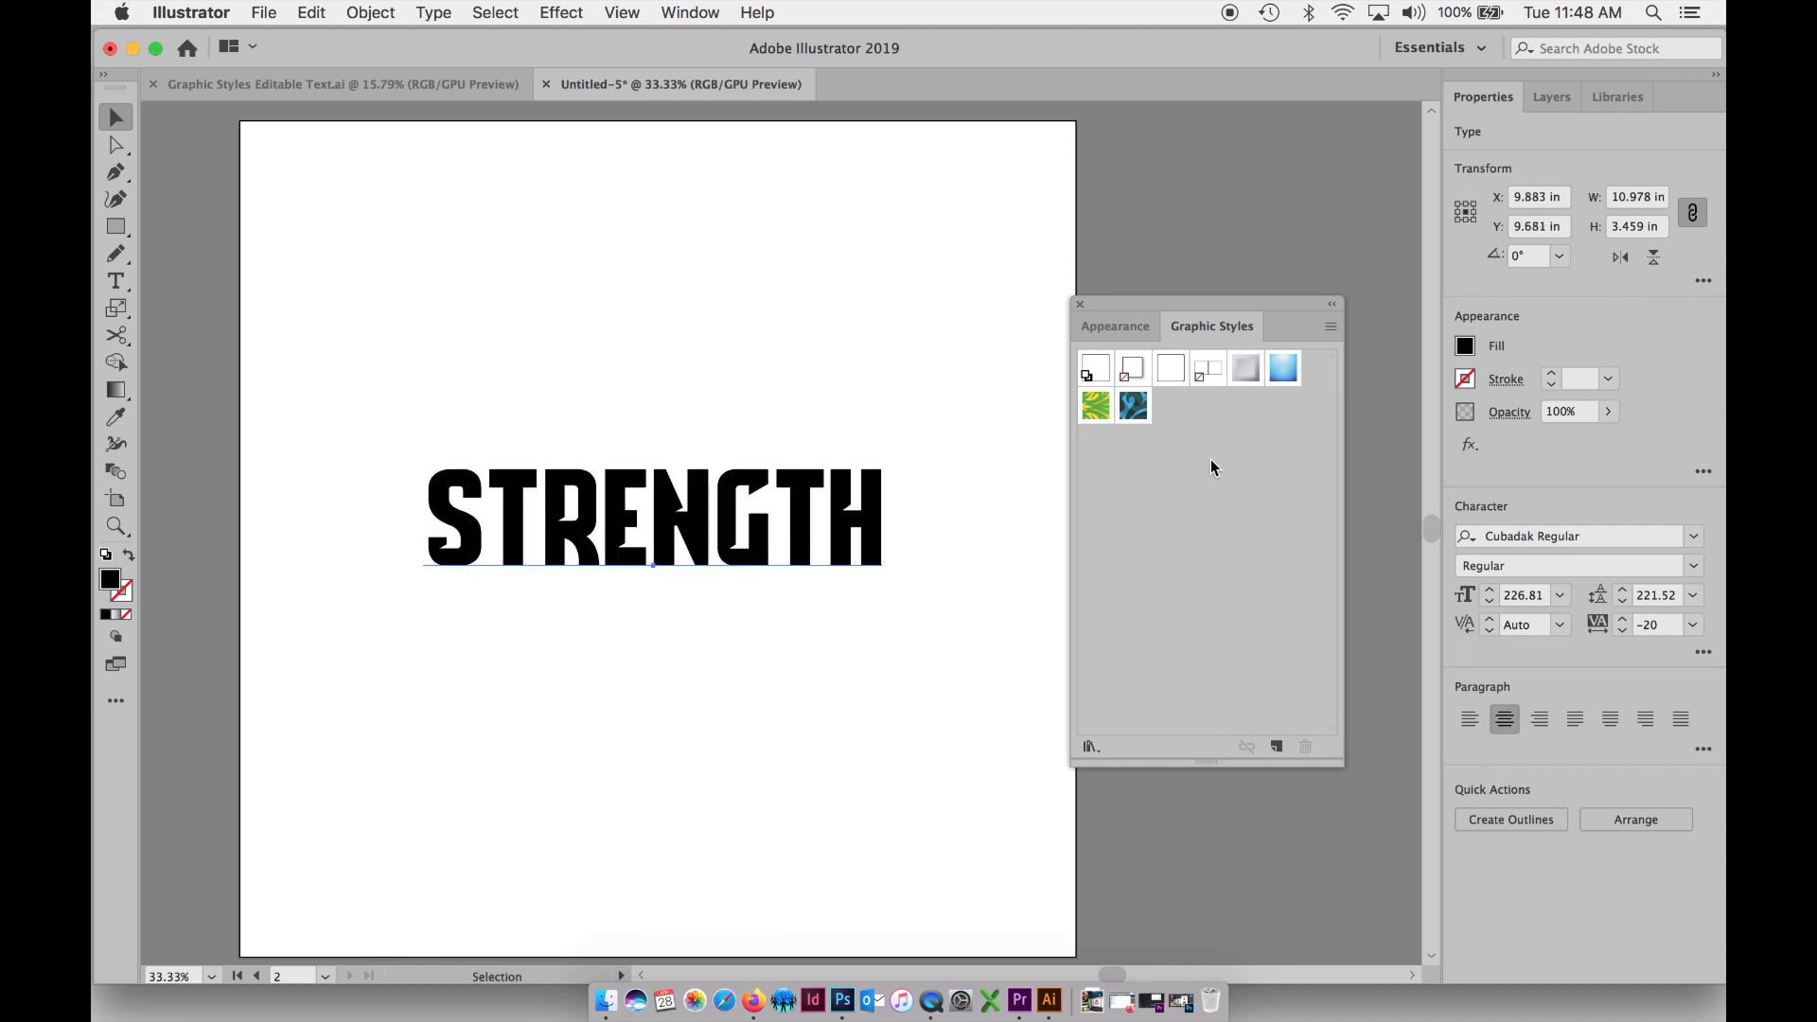
{"action": "left_click", "coordinate": [1330, 329]}
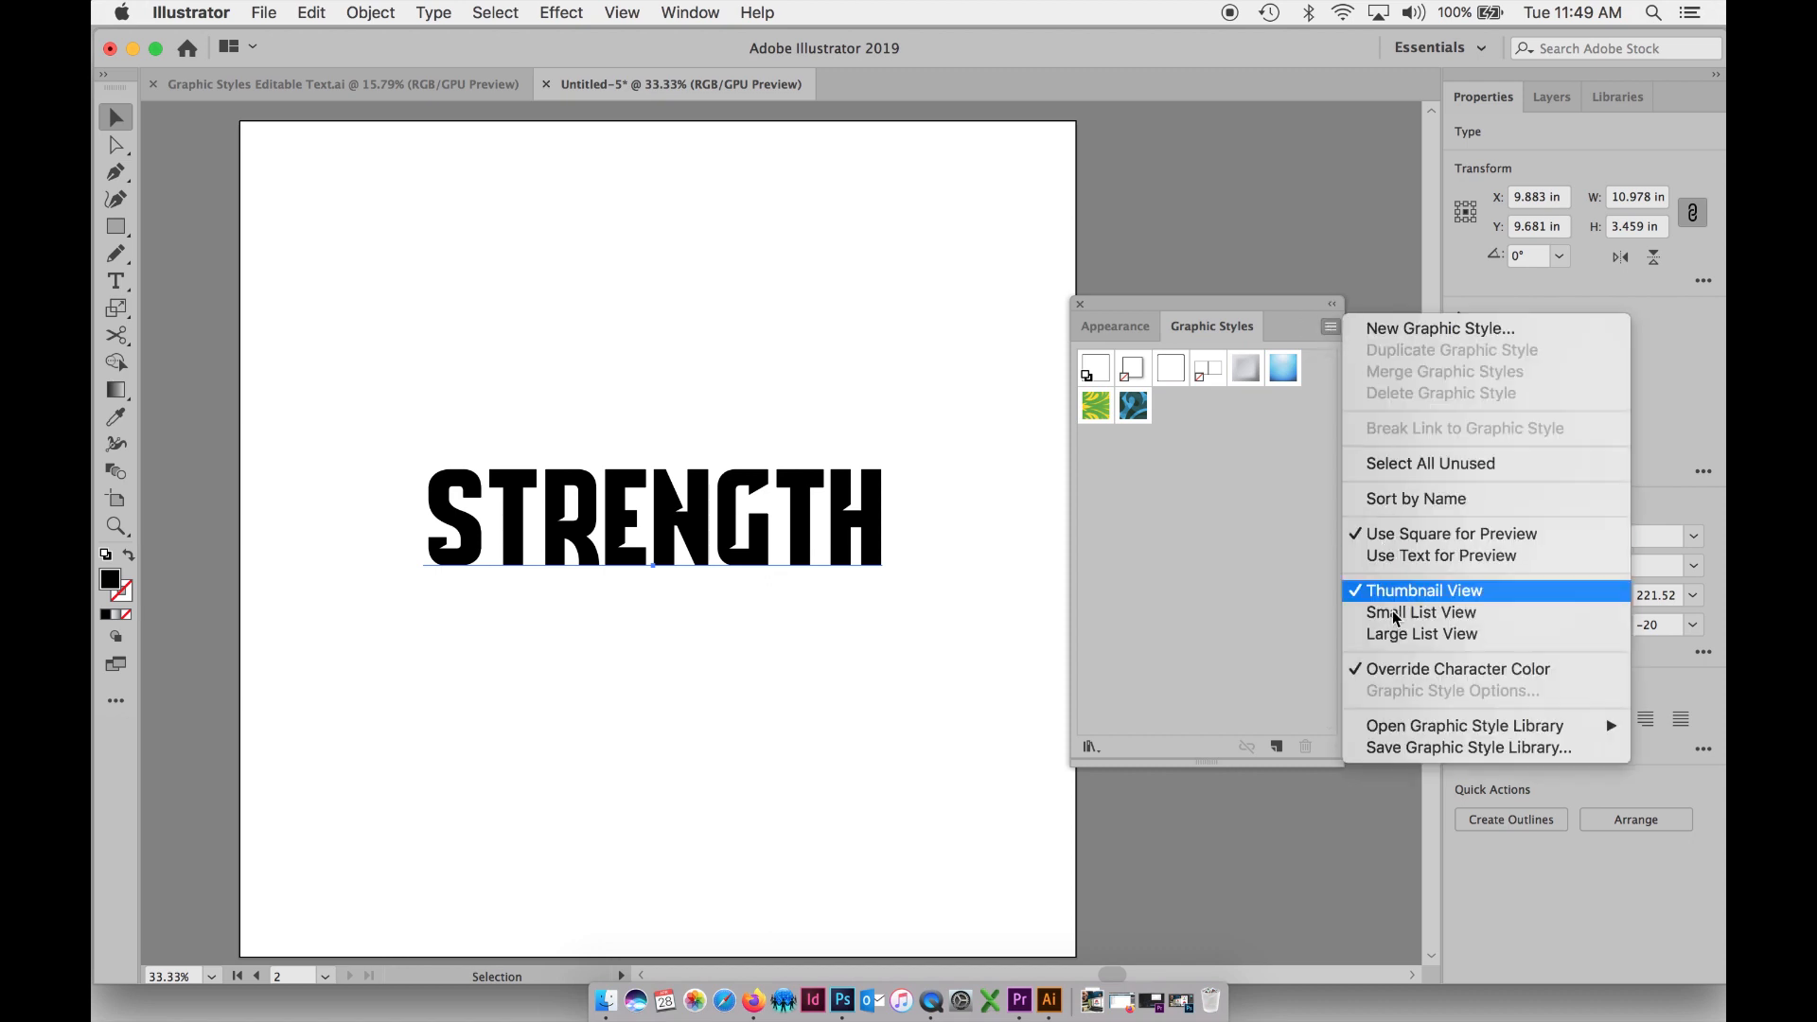
{"action": "mouse_move", "coordinate": [1405, 724]}
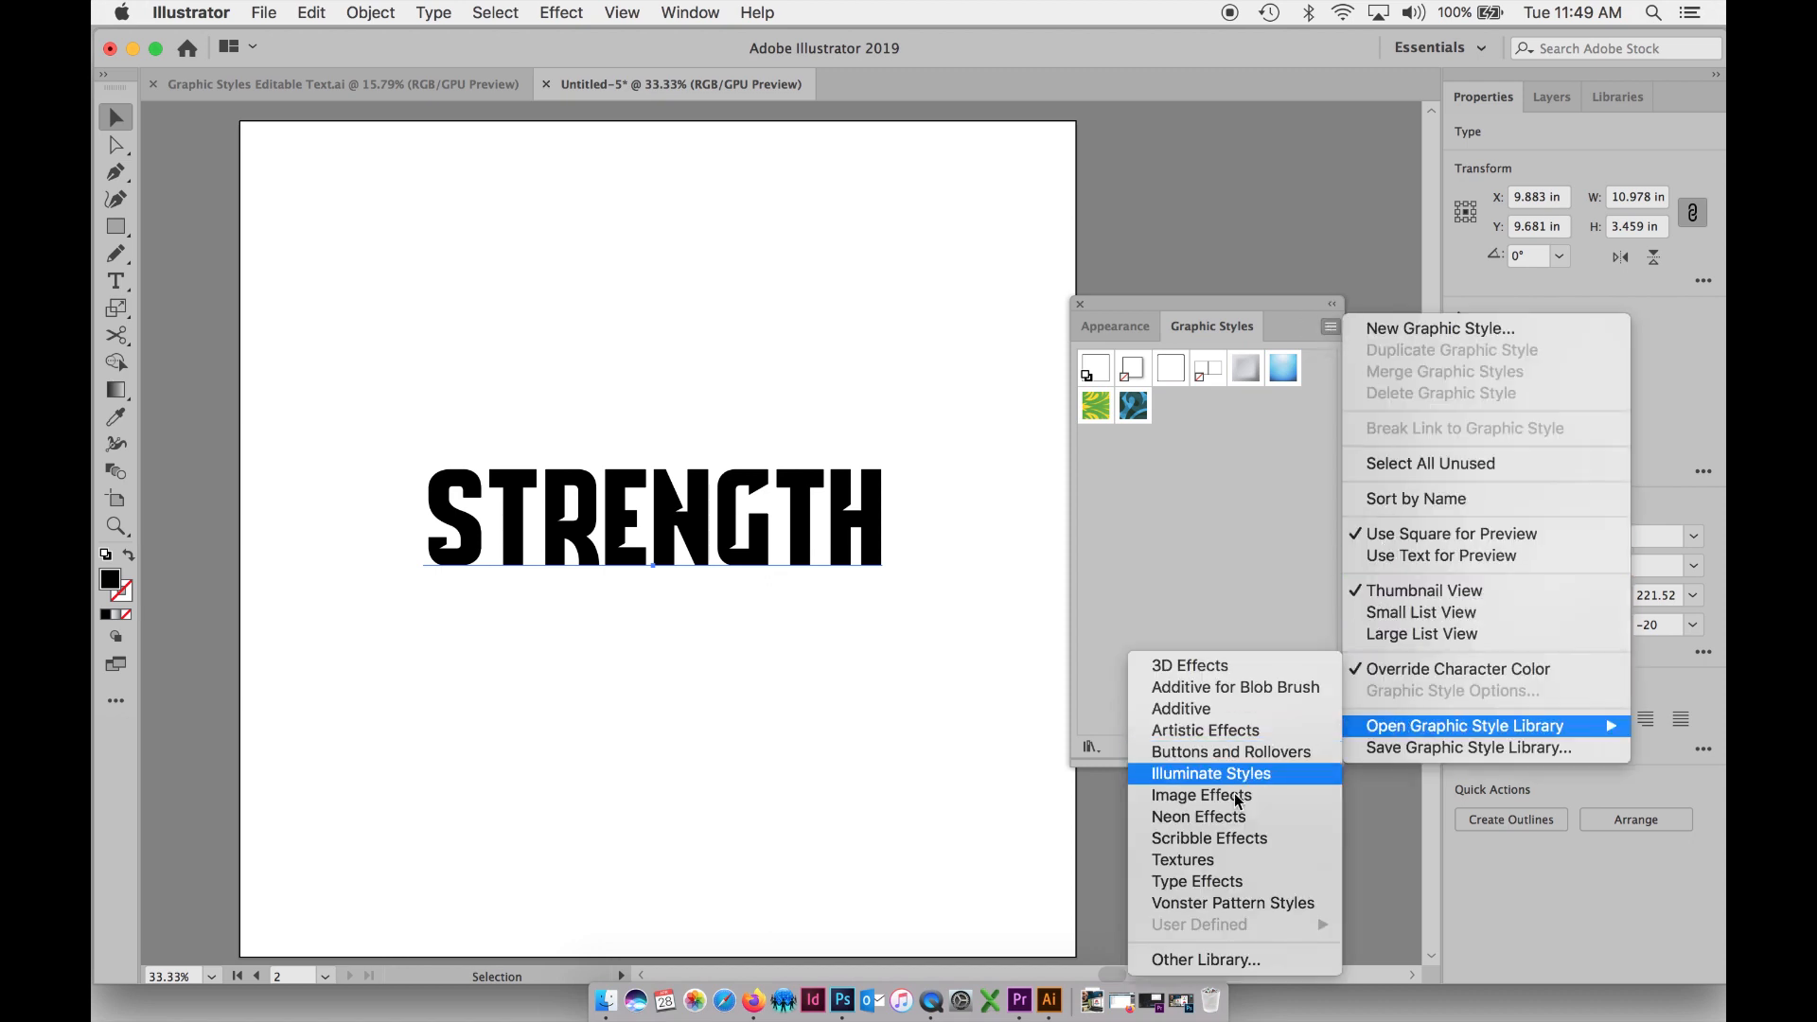
{"action": "left_click", "coordinate": [1217, 818]}
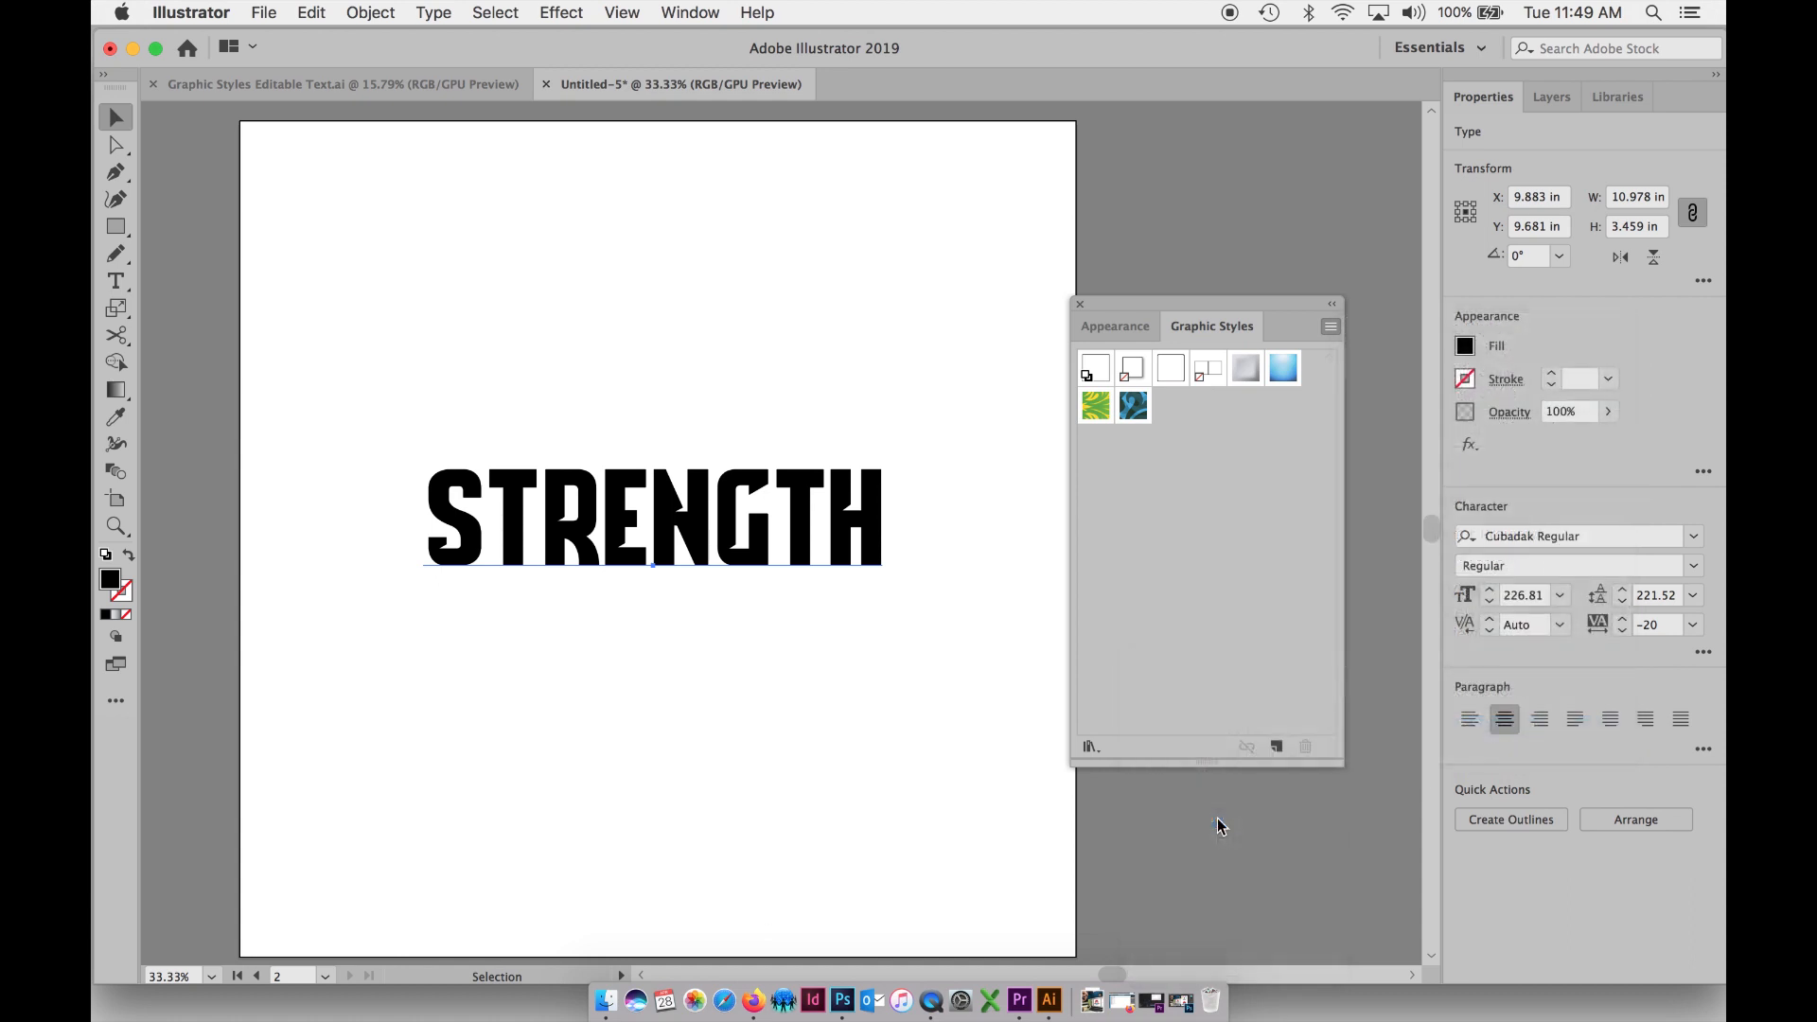
{"action": "left_click", "coordinate": [911, 562]}
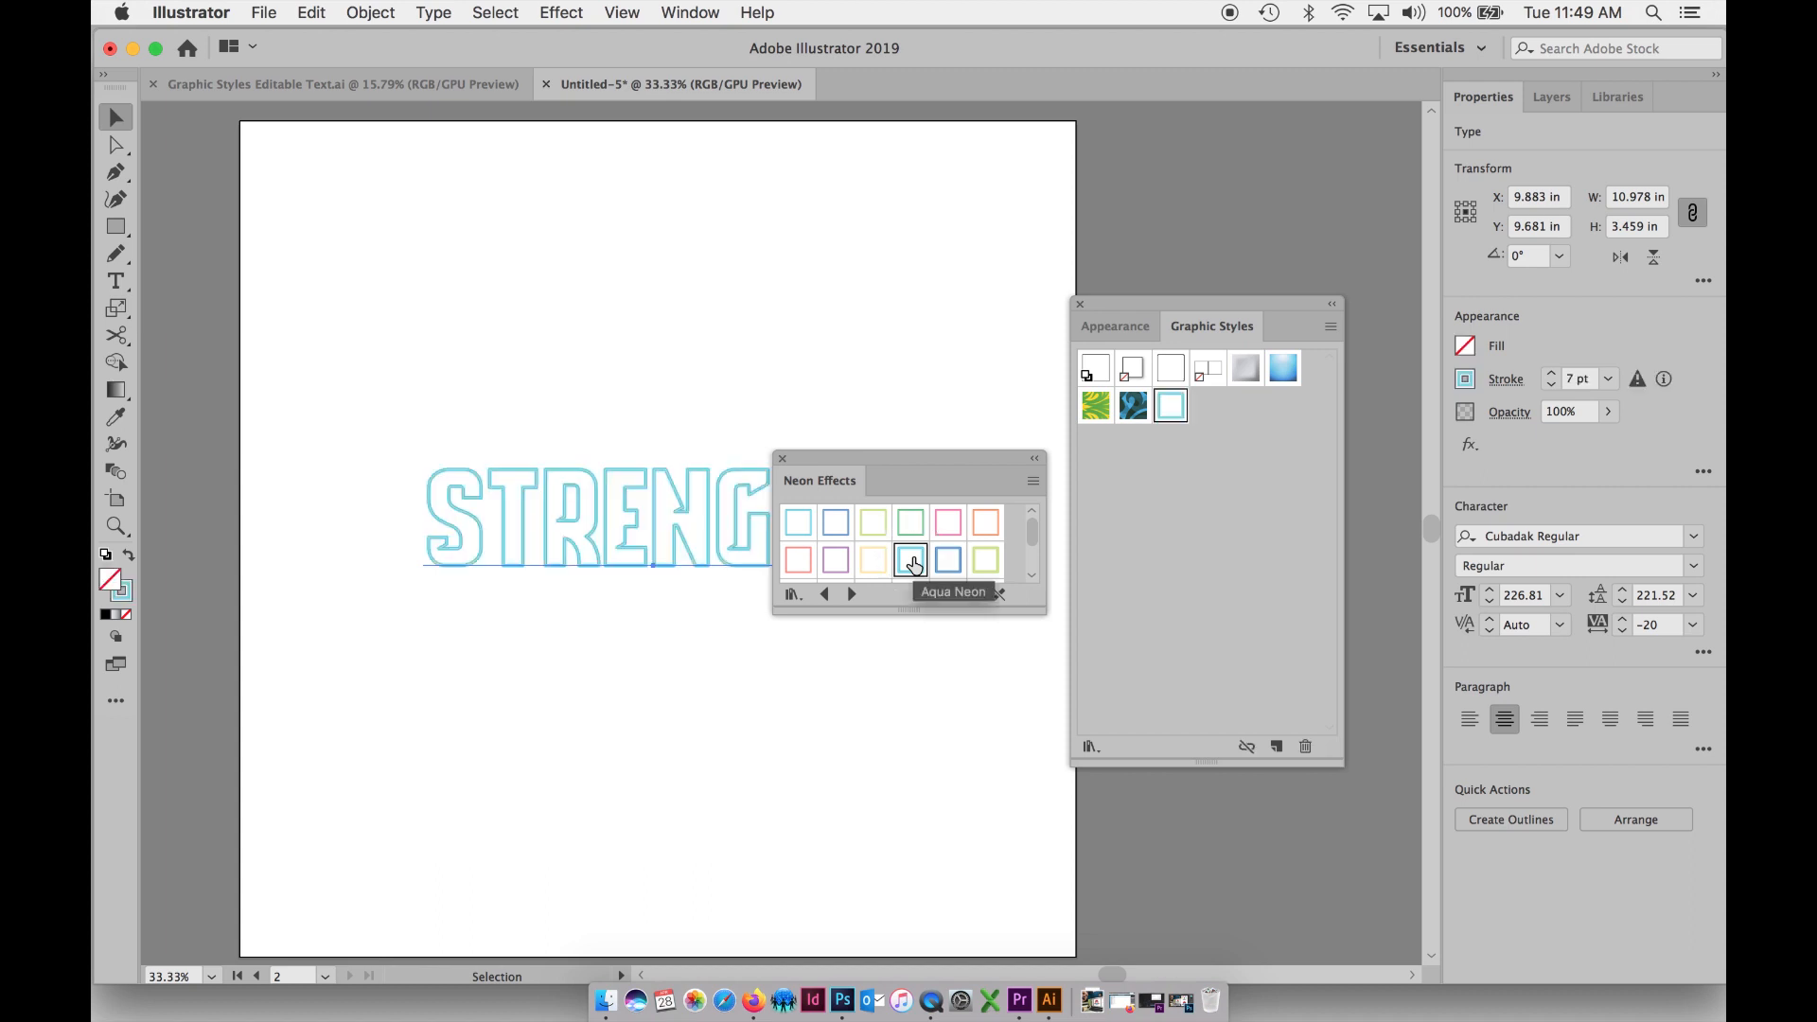
- Try the yellow and purple neon styles on STRENGTH and return it to Aqua Neon
{"action": "left_click", "coordinate": [873, 563]}
{"action": "left_click", "coordinate": [834, 561]}
{"action": "left_click", "coordinate": [868, 562]}
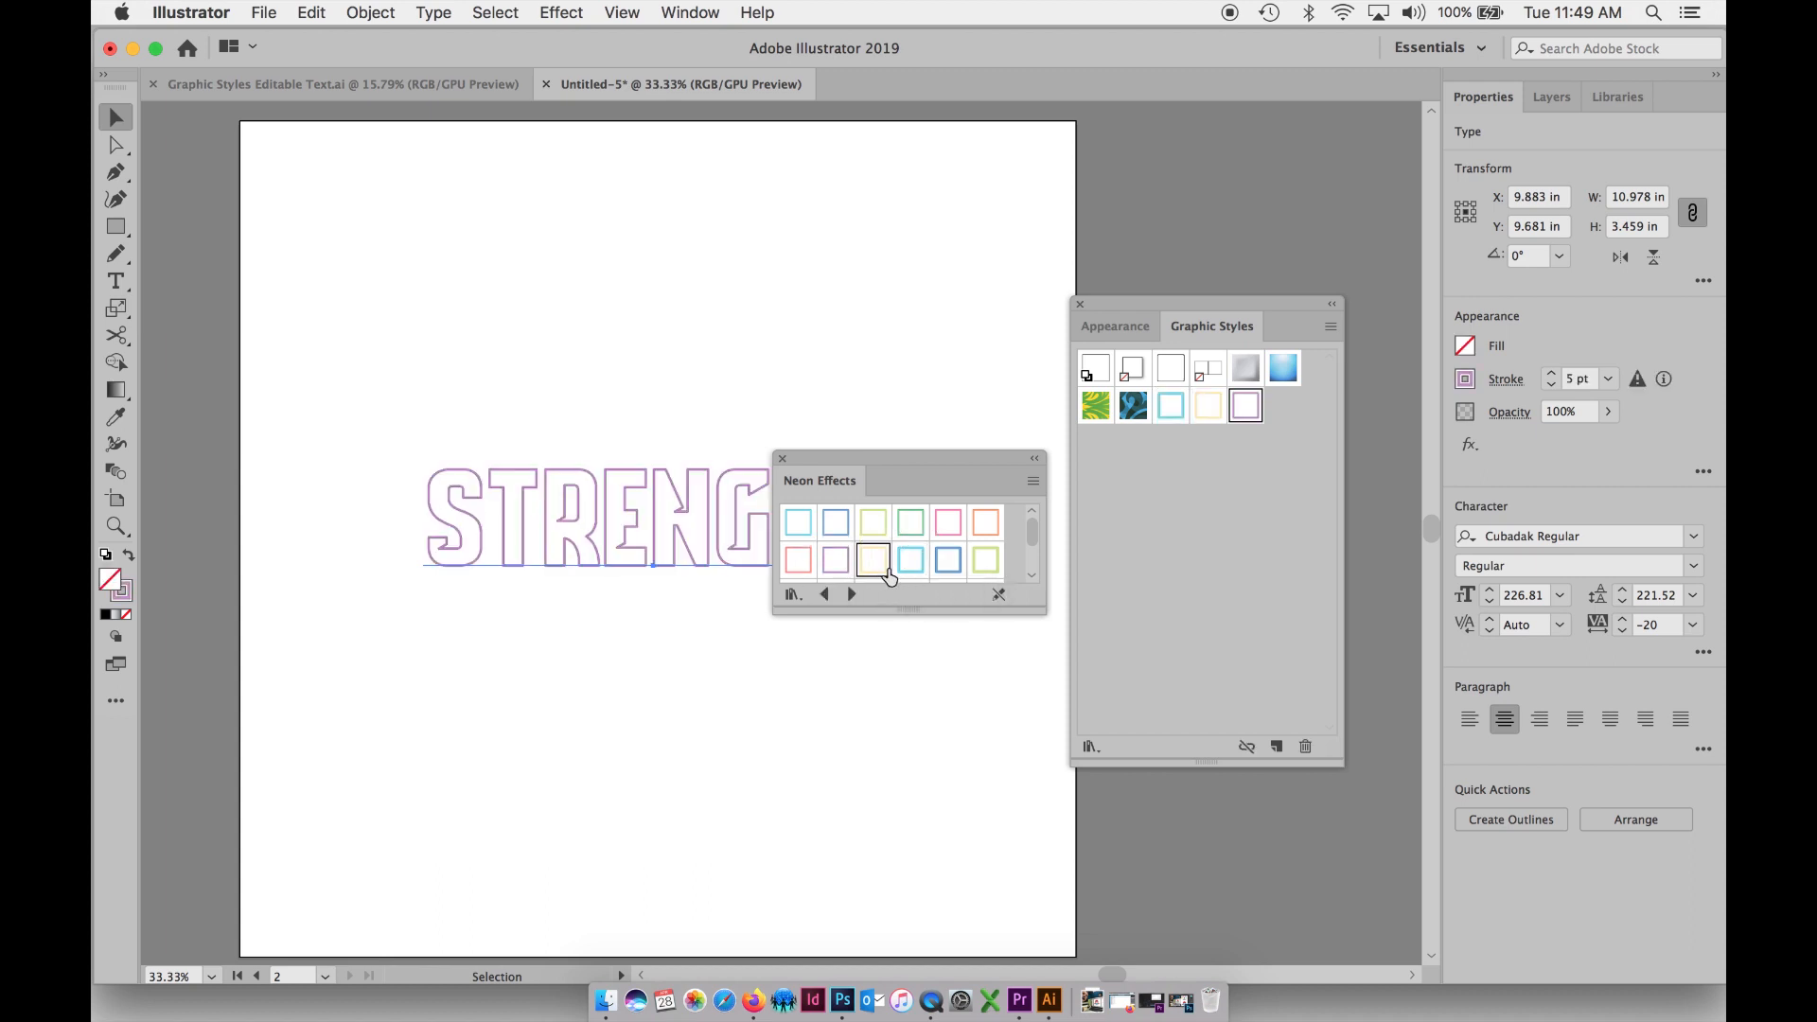
{"action": "left_click", "coordinate": [910, 559]}
- Enlarge the Neon Effects library below the text to view its full range of styles, and close it
{"action": "left_click_drag", "start_coordinate": [979, 612], "coordinate": [979, 708]}
{"action": "left_click_drag", "start_coordinate": [910, 467], "coordinate": [920, 600]}
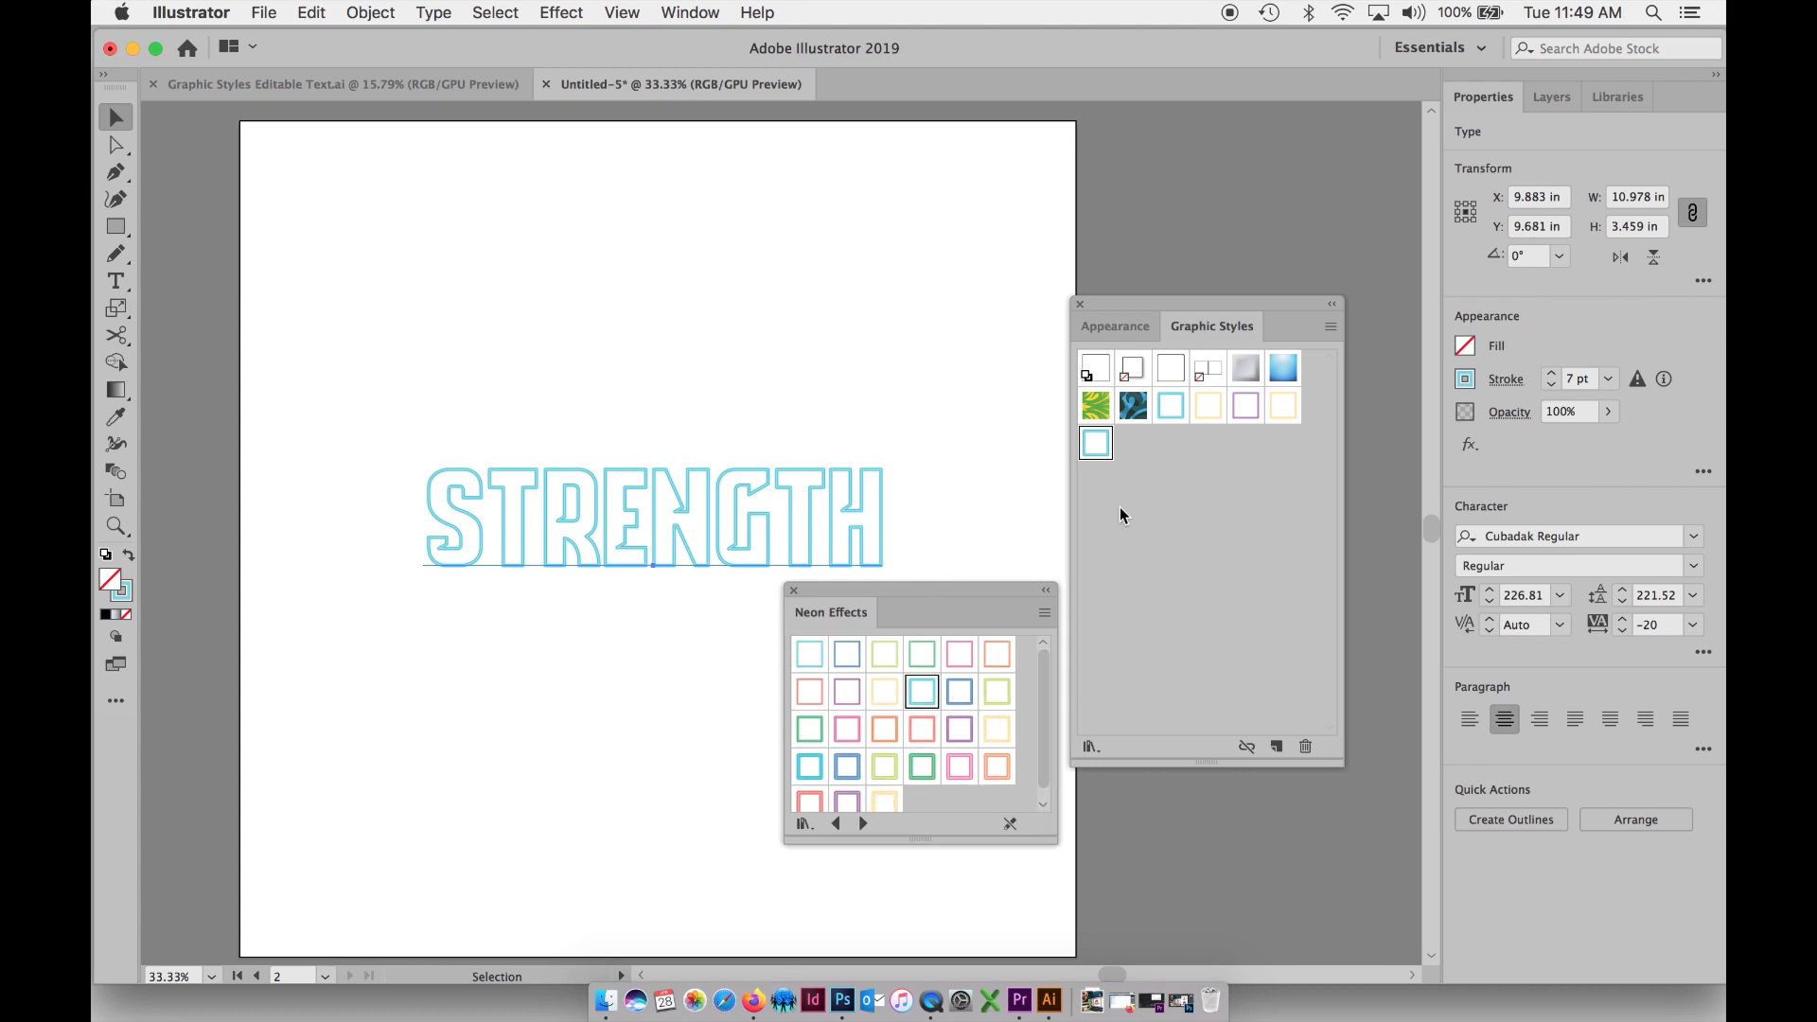
{"action": "left_click", "coordinate": [795, 592]}
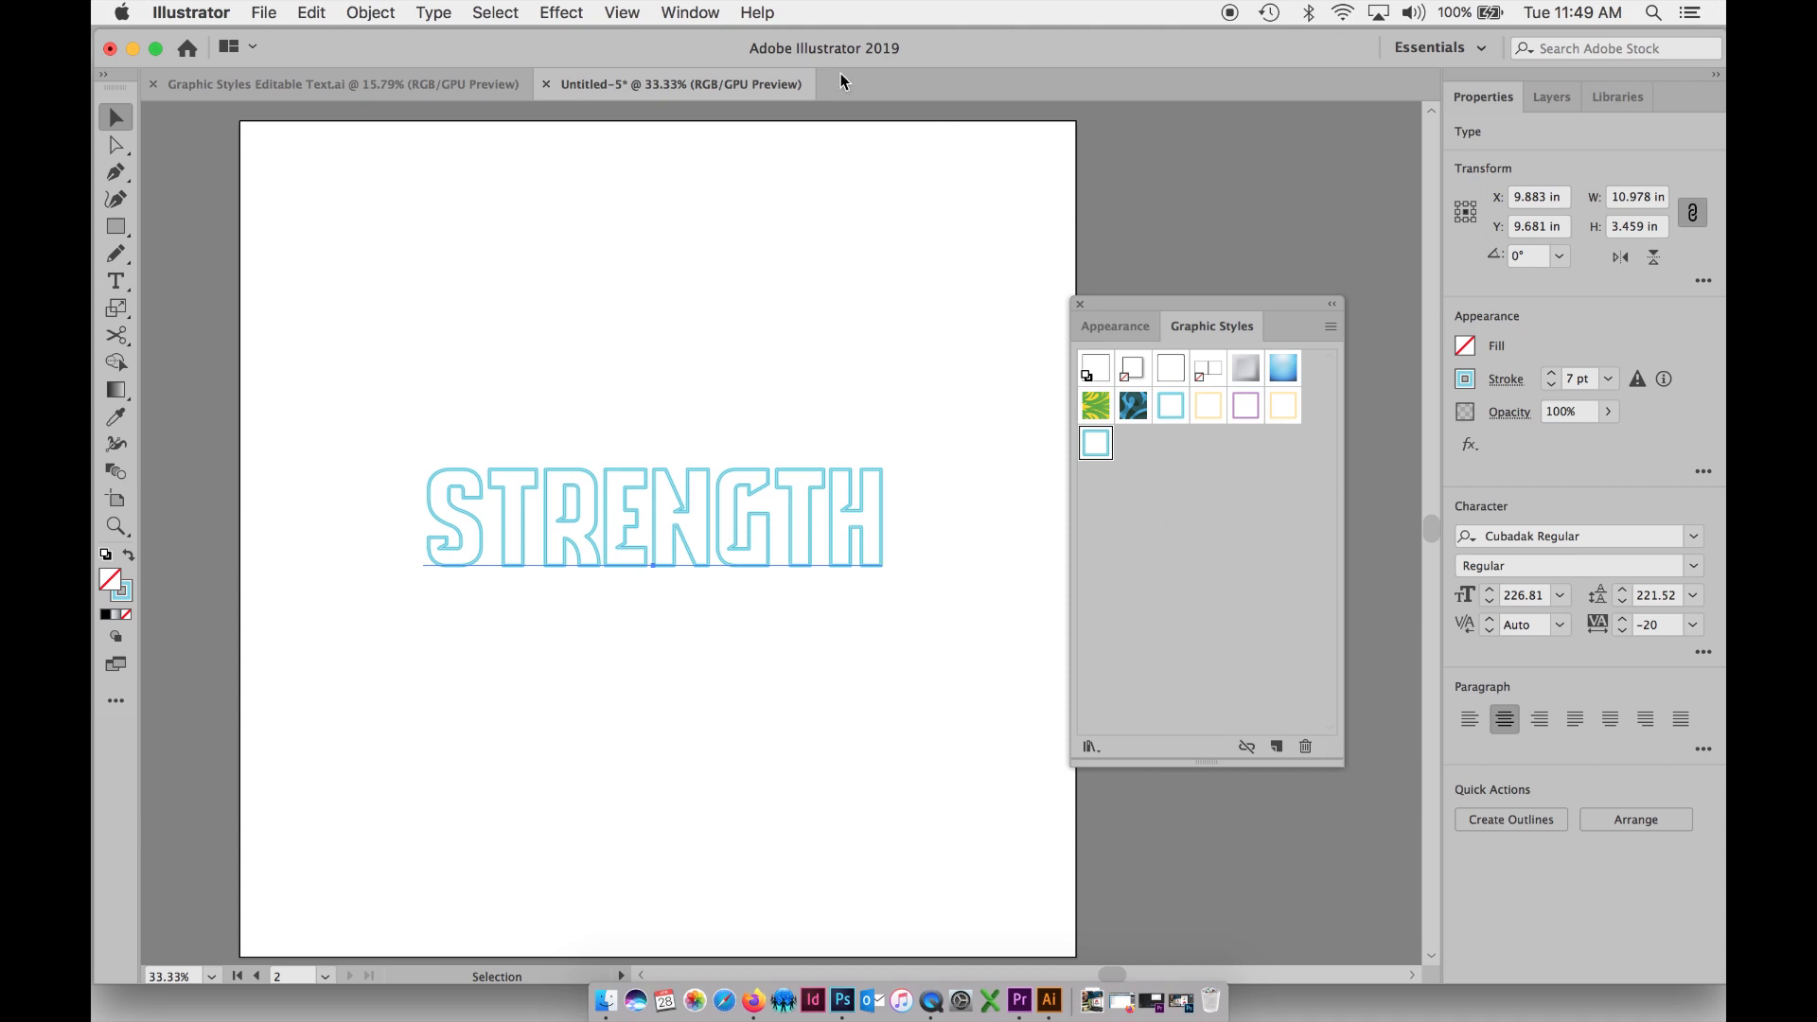
- Display the Appearance attributes of STRENGTH to examine the strokes that make up its neon style
{"action": "left_click", "coordinate": [692, 14]}
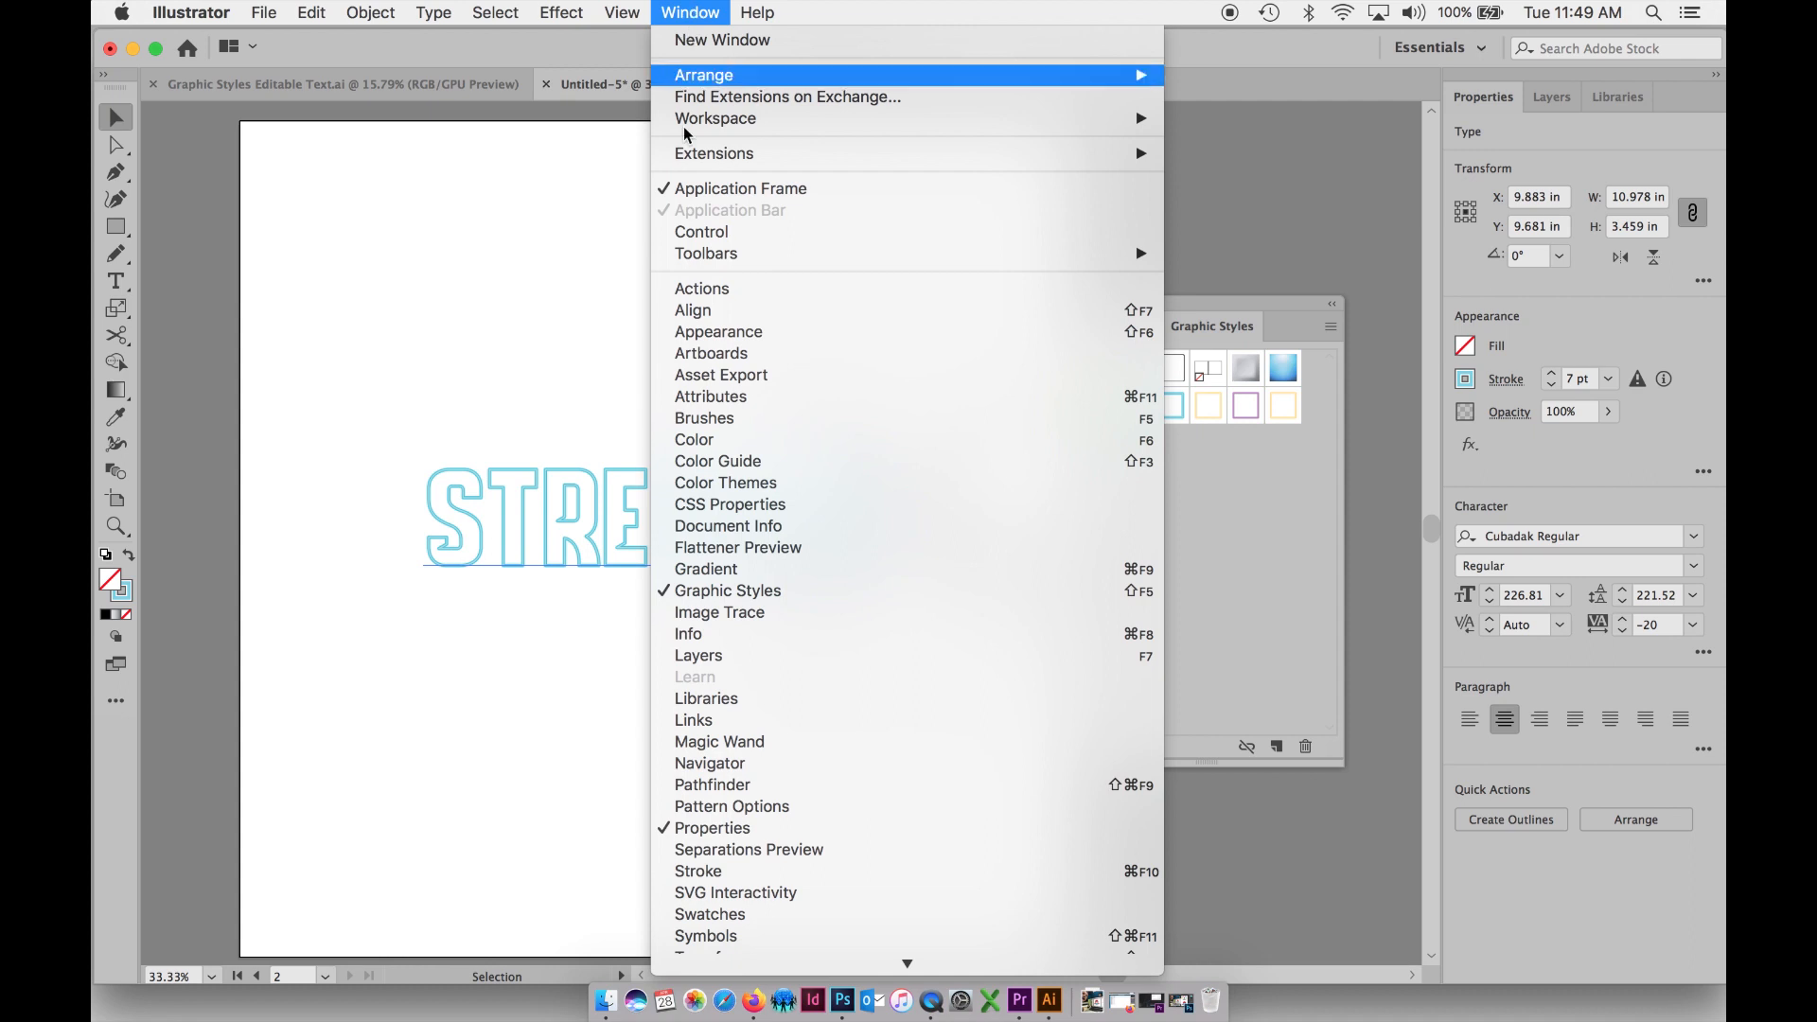
{"action": "left_click", "coordinate": [709, 335]}
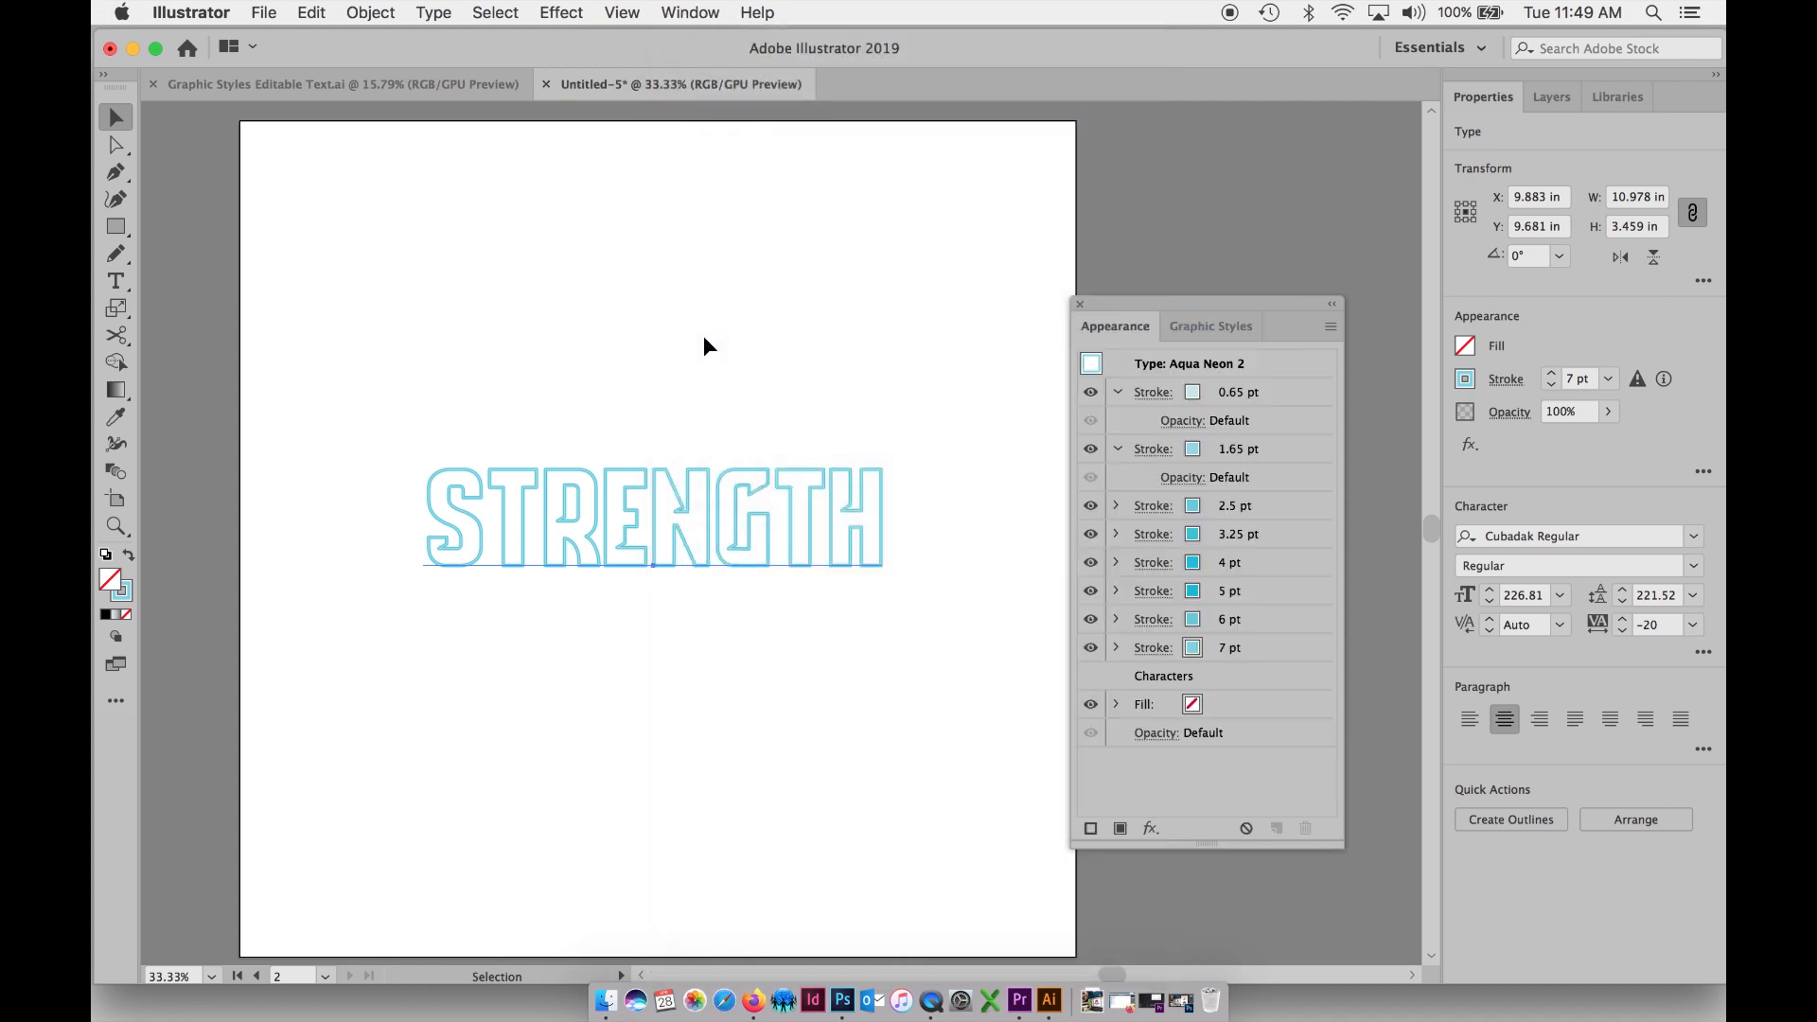
{"action": "left_click_drag", "start_coordinate": [1125, 310], "coordinate": [1100, 248]}
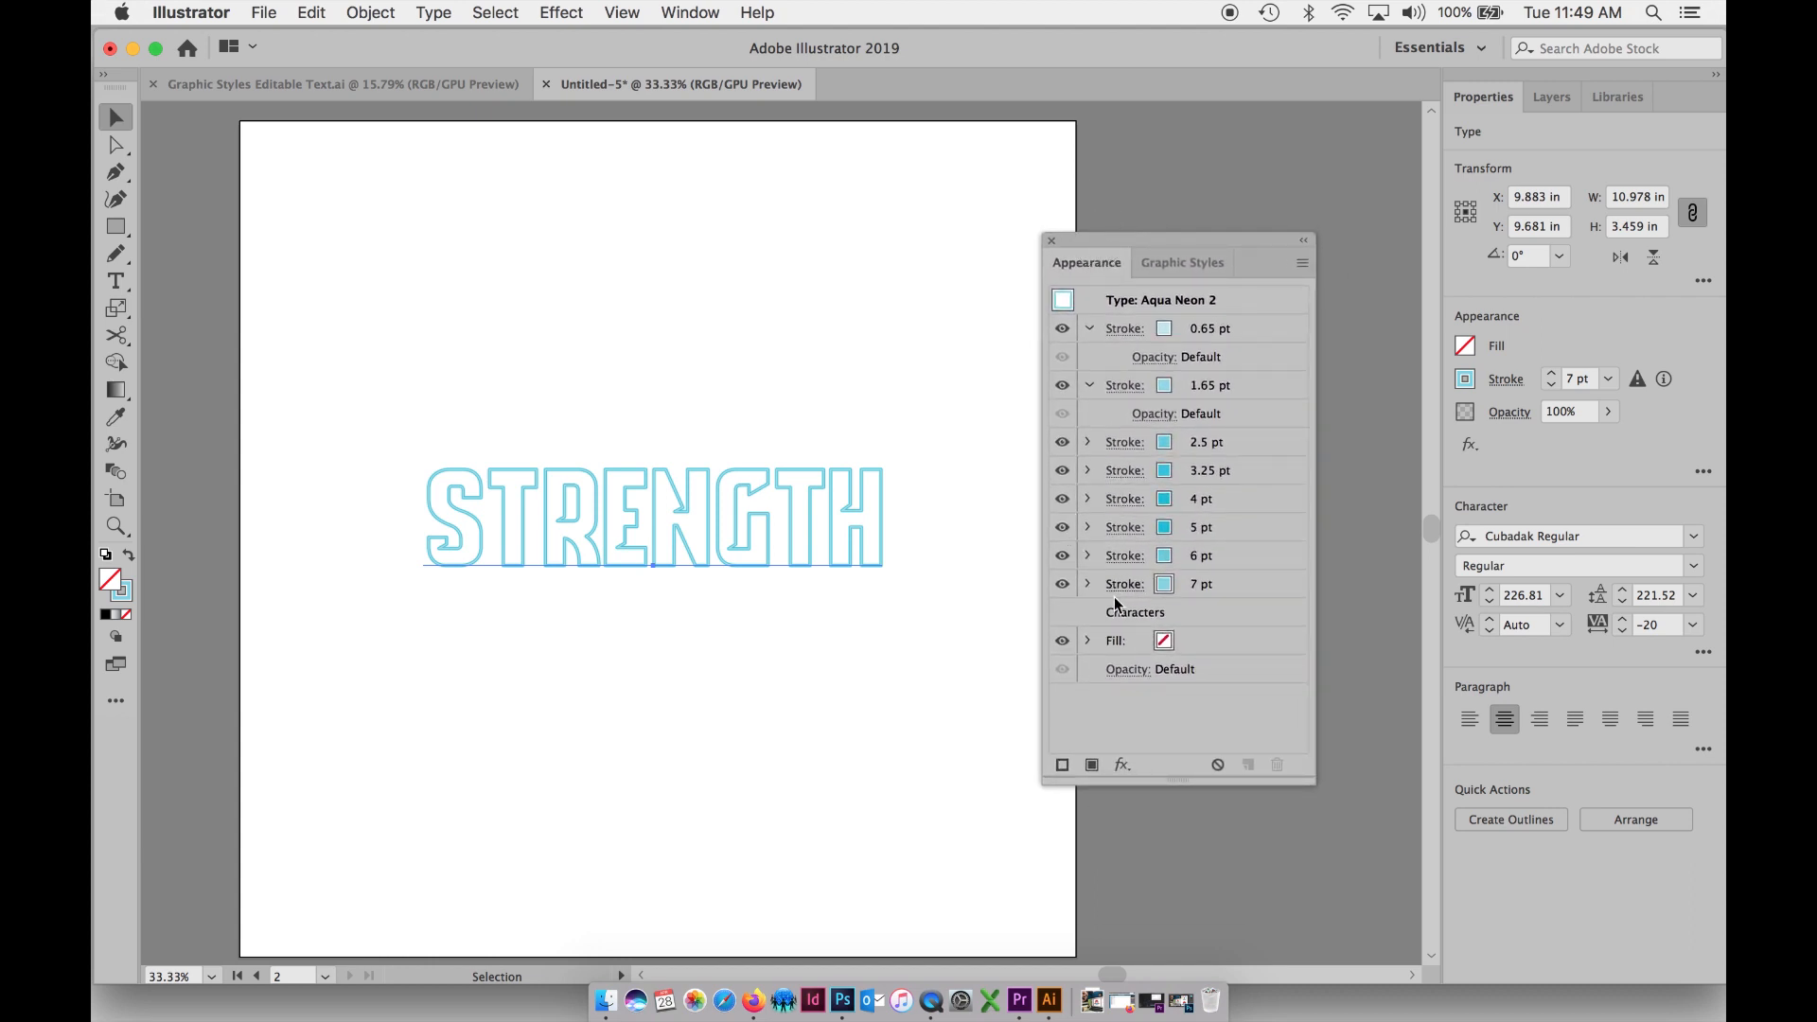
- Expand the lowest stroke of the neon style and set its weight to 13 pt
{"action": "left_click", "coordinate": [1088, 584]}
{"action": "left_click", "coordinate": [1193, 586]}
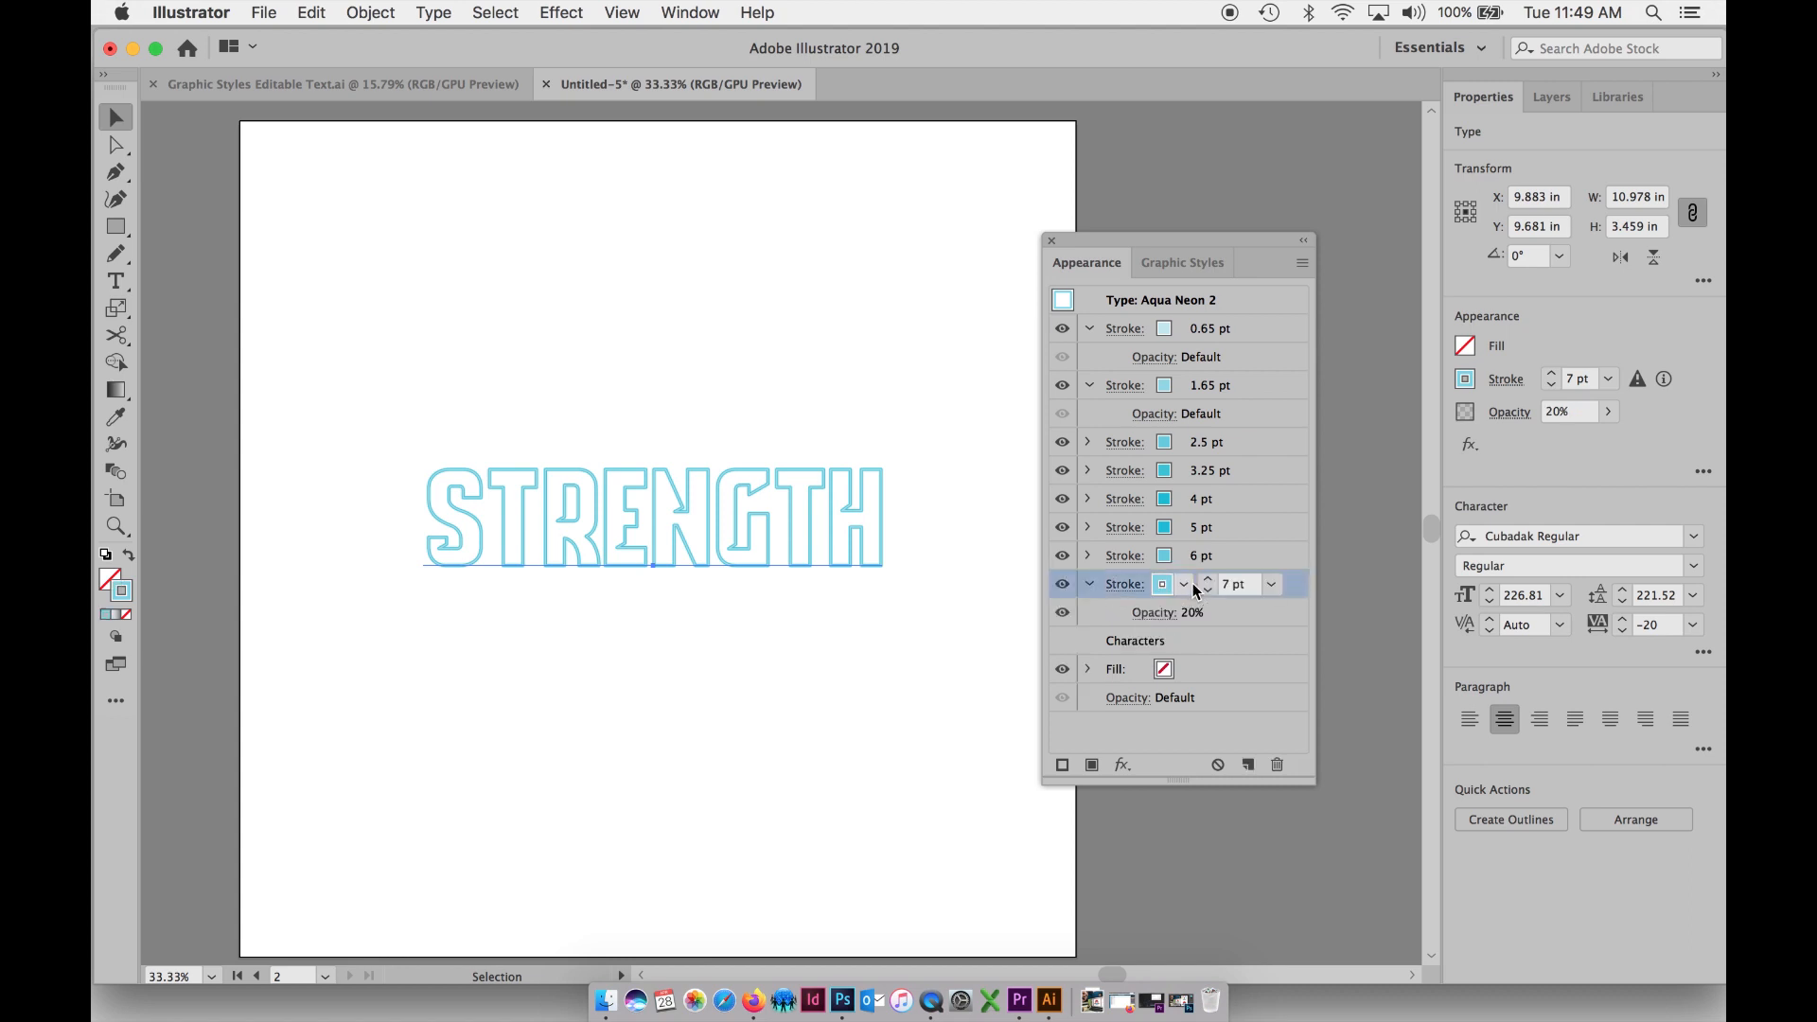
{"action": "left_click", "coordinate": [1208, 582]}
{"action": "left_click", "coordinate": [1208, 581]}
{"action": "left_click", "coordinate": [1207, 581]}
{"action": "left_click", "coordinate": [1208, 591]}
{"action": "left_click", "coordinate": [1207, 590]}
{"action": "left_click", "coordinate": [1208, 591]}
{"action": "left_click", "coordinate": [1208, 590]}
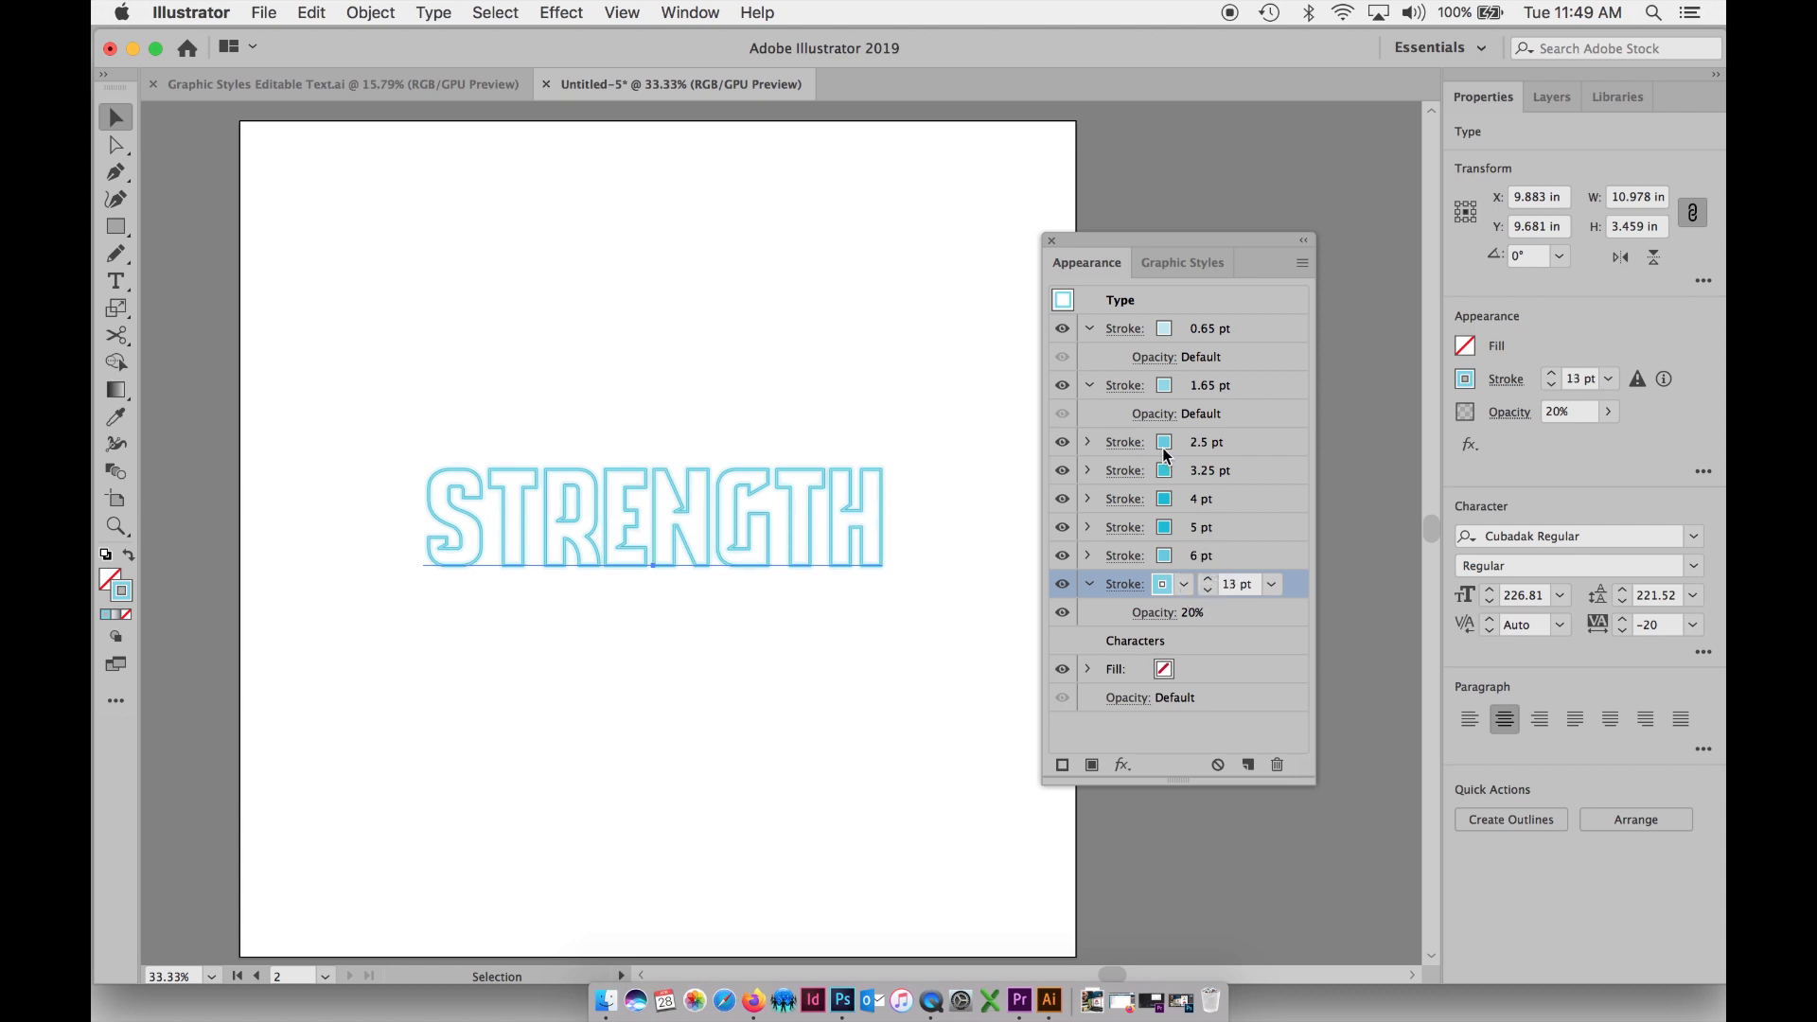
- Set the weight of the 4 pt stroke in the neon style to 10 pt
{"action": "left_click", "coordinate": [1166, 507]}
{"action": "left_click", "coordinate": [1208, 492]}
{"action": "left_click", "coordinate": [1209, 492]}
{"action": "left_click", "coordinate": [1209, 492]}
{"action": "left_click", "coordinate": [1209, 492]}
{"action": "left_click", "coordinate": [1211, 493]}
{"action": "left_click", "coordinate": [1211, 493]}
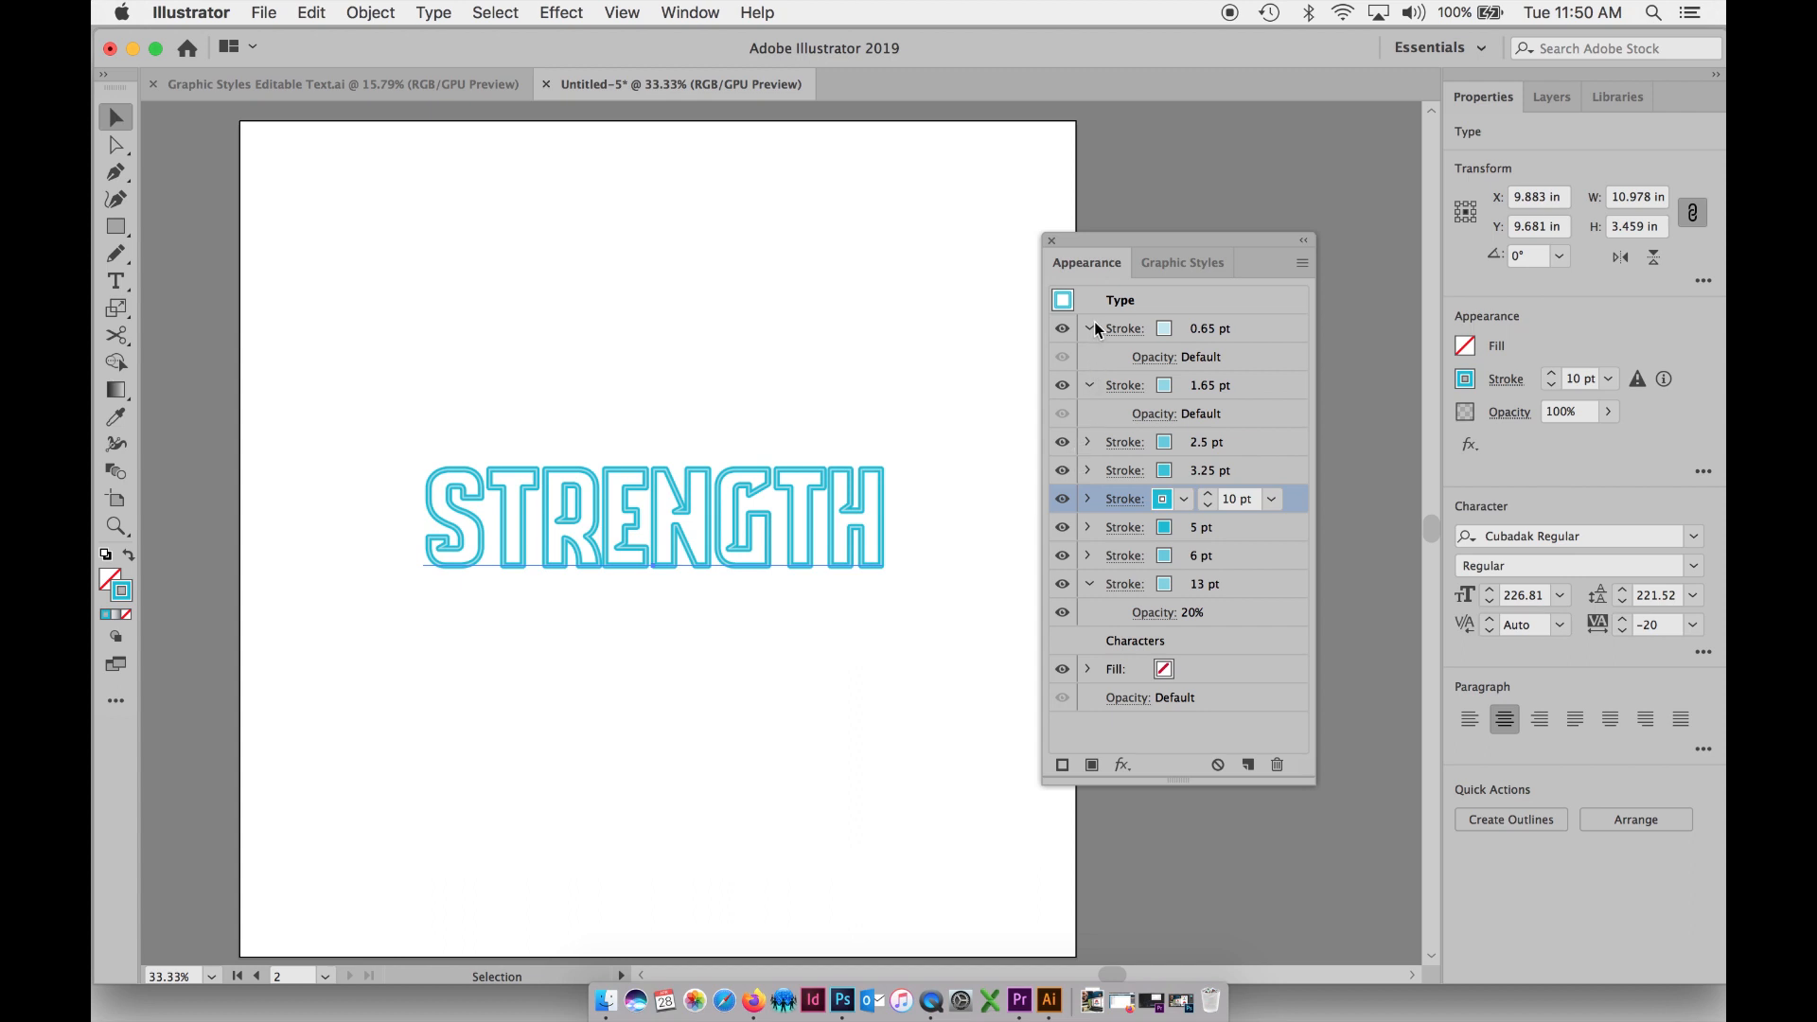
- Color the 1.65 pt stroke with the dark red swatch C=15 M=100 Y=90 K=10
{"action": "left_click", "coordinate": [1168, 388]}
{"action": "left_click", "coordinate": [1164, 386]}
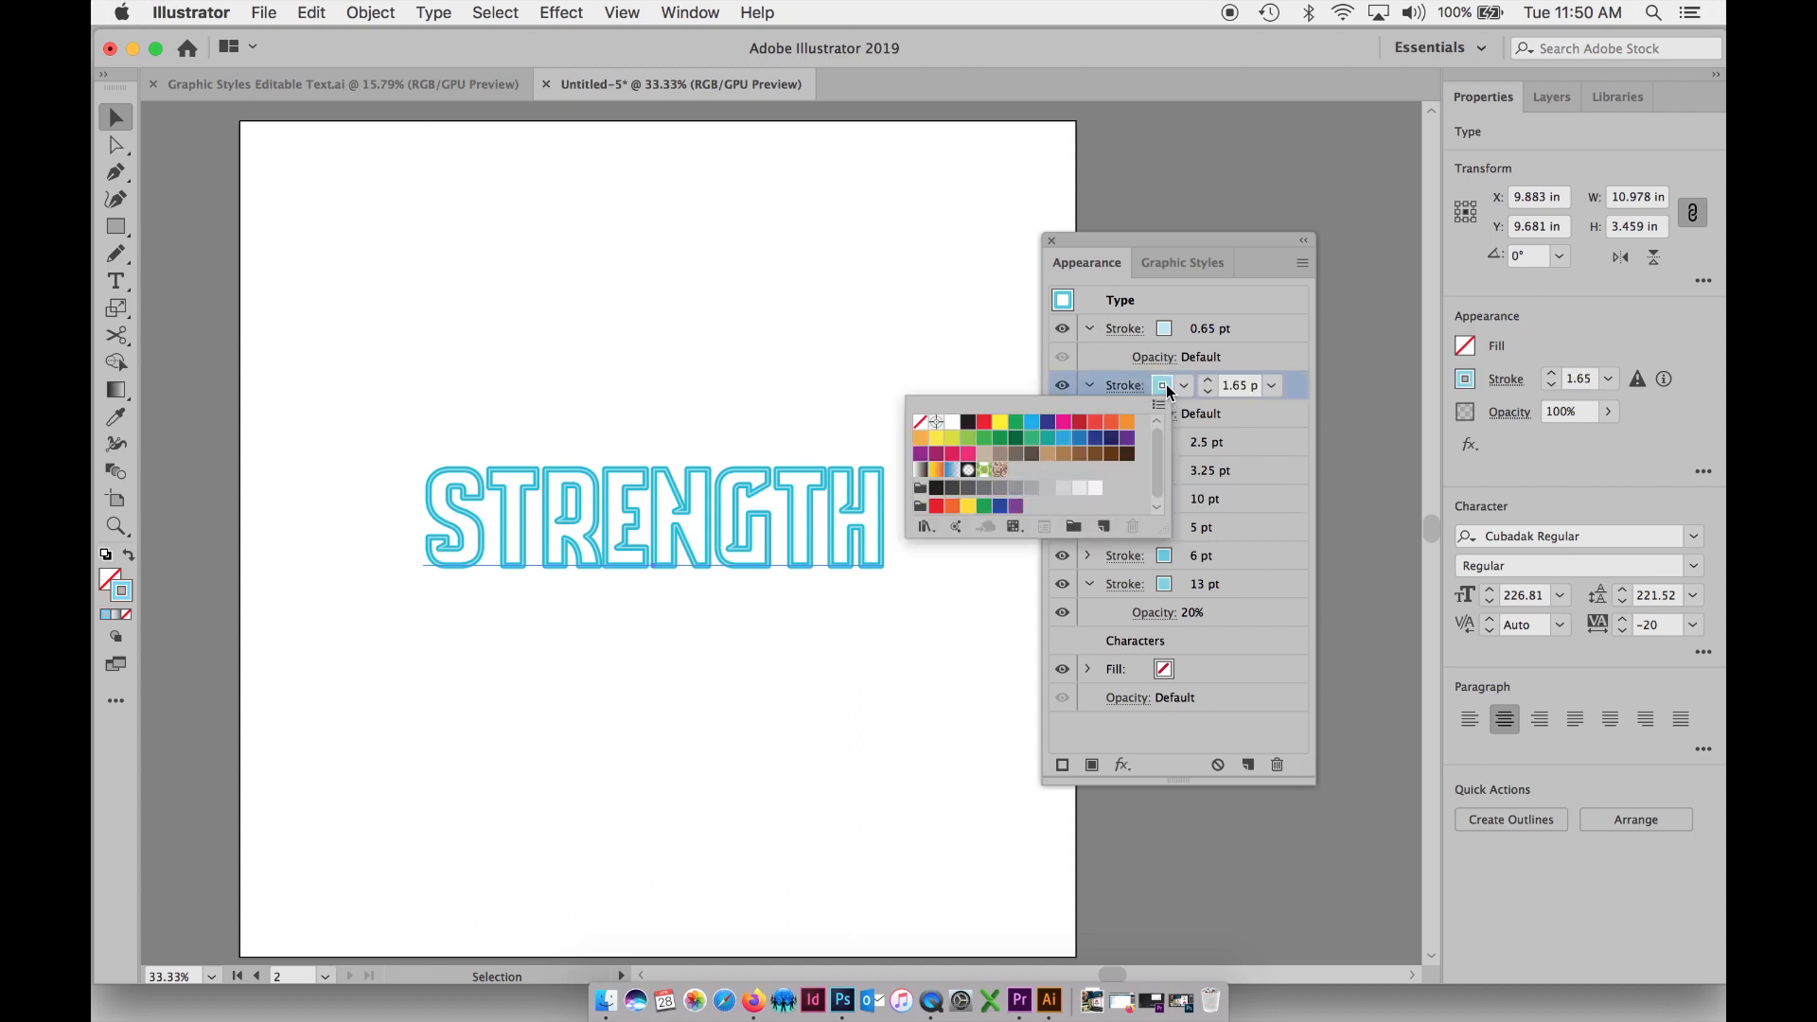
{"action": "left_click", "coordinate": [1080, 421]}
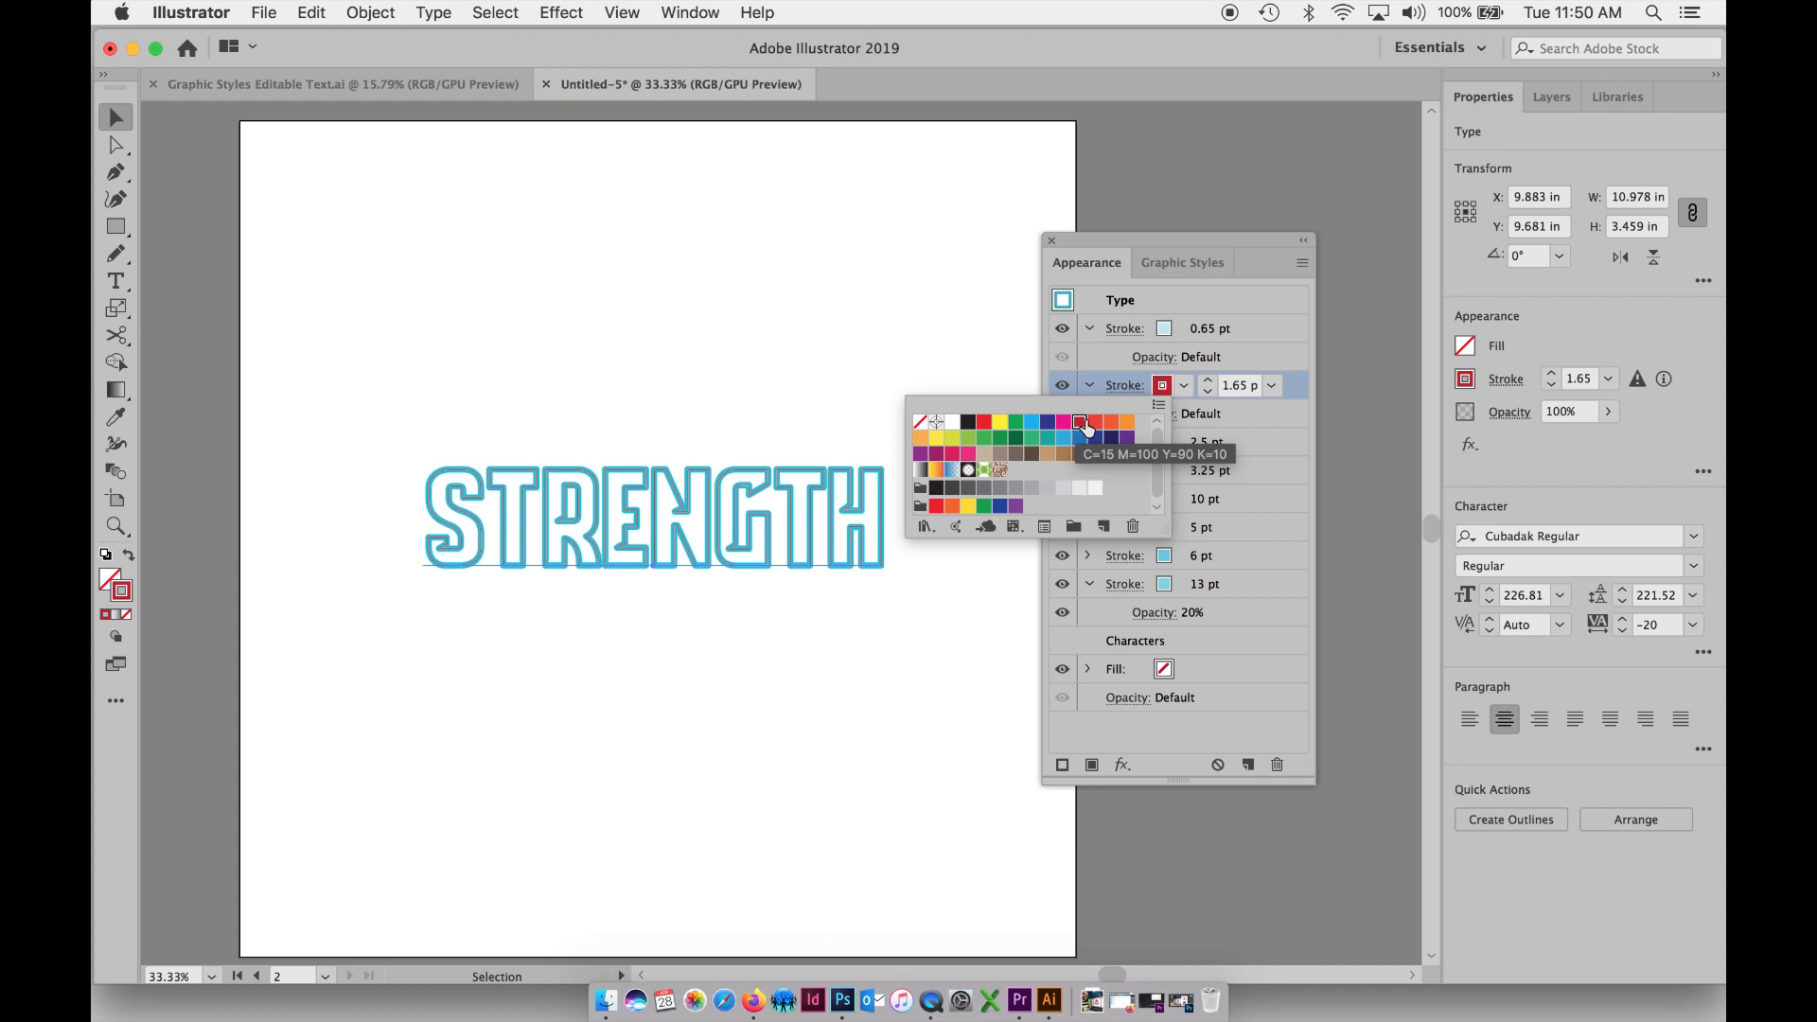
{"action": "left_click", "coordinate": [1230, 424]}
- Try the dark red swatch on the 2.5 pt stroke and settle on bright pink
{"action": "left_click", "coordinate": [1165, 444]}
{"action": "left_click", "coordinate": [1163, 442]}
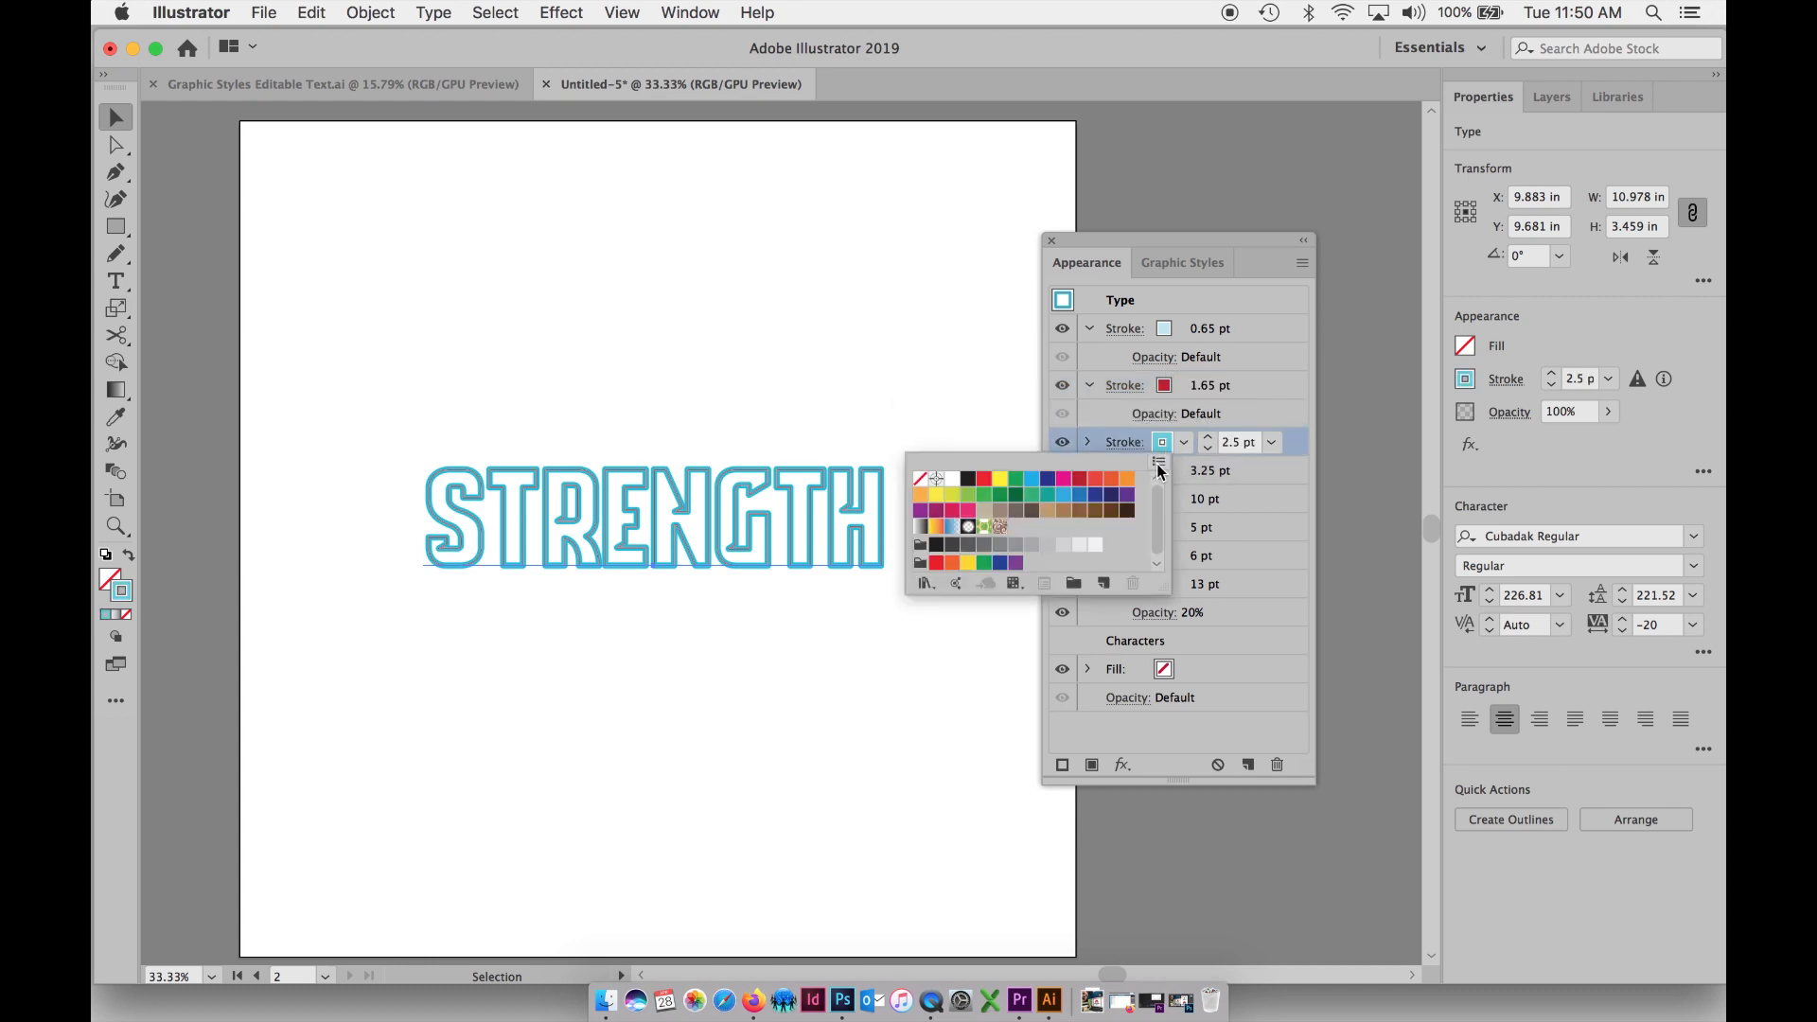
{"action": "left_click", "coordinate": [1080, 483]}
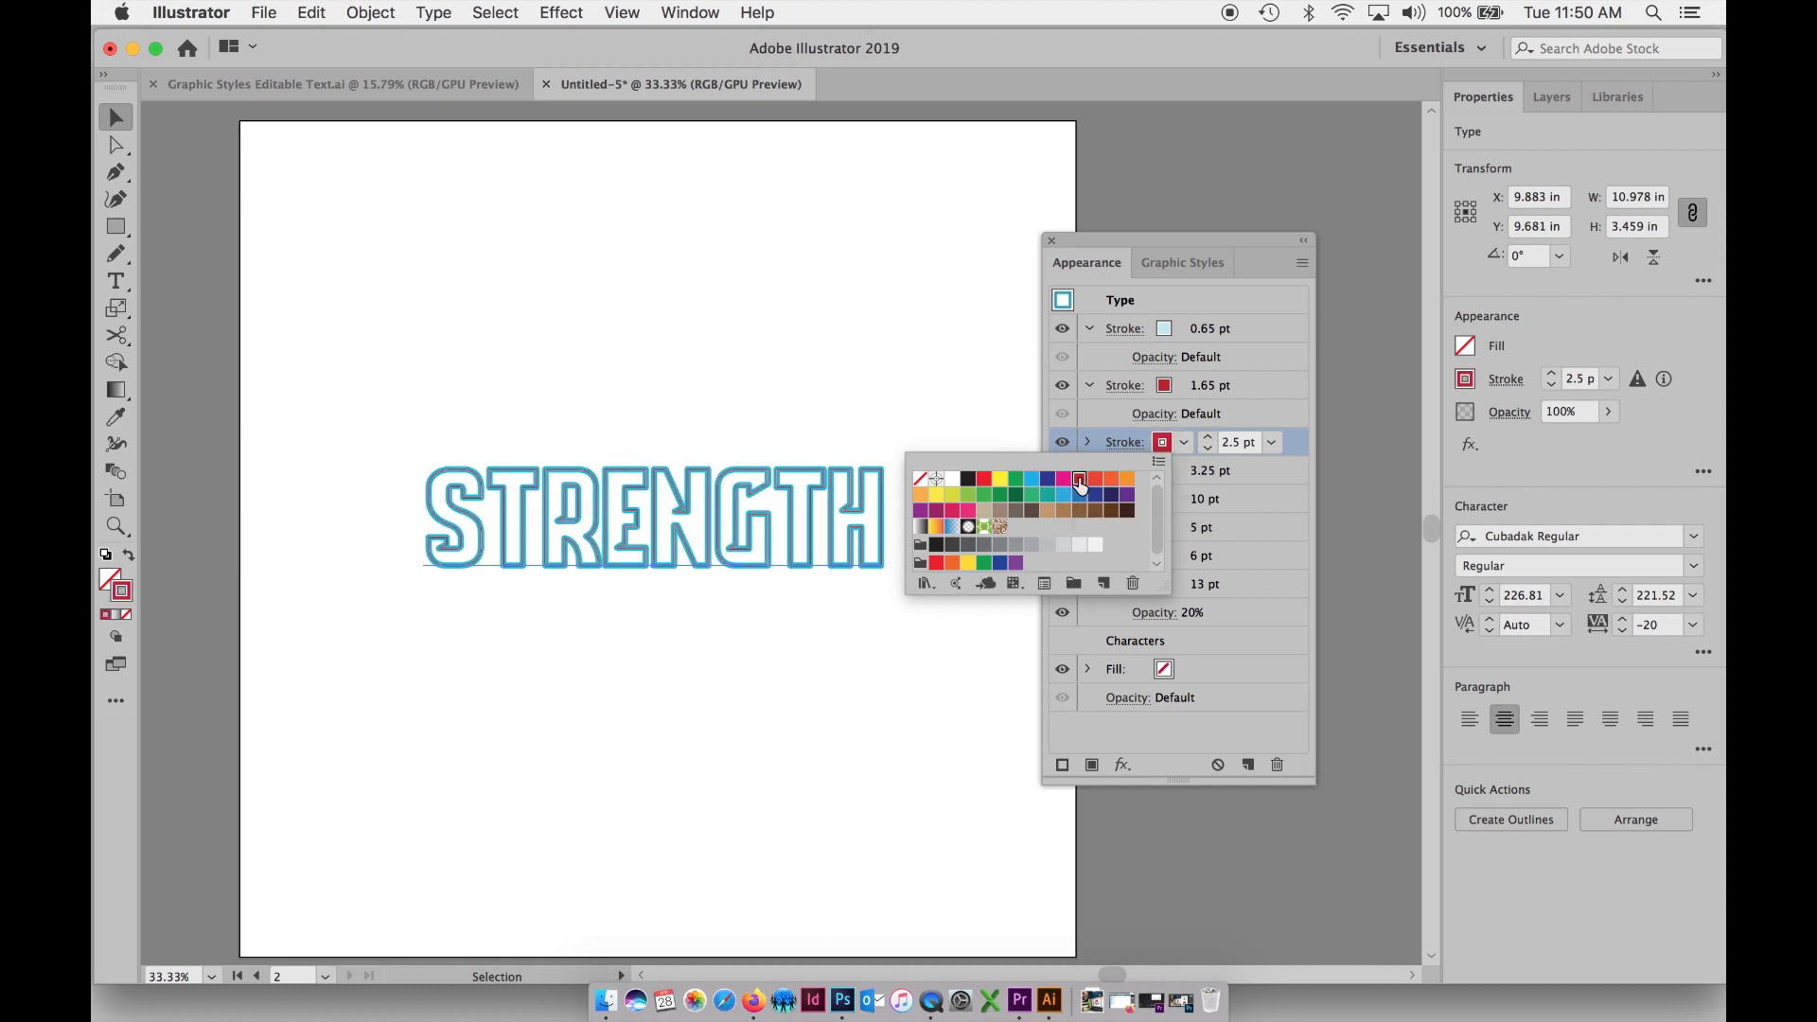
{"action": "left_click", "coordinate": [971, 511]}
{"action": "left_click", "coordinate": [1251, 509]}
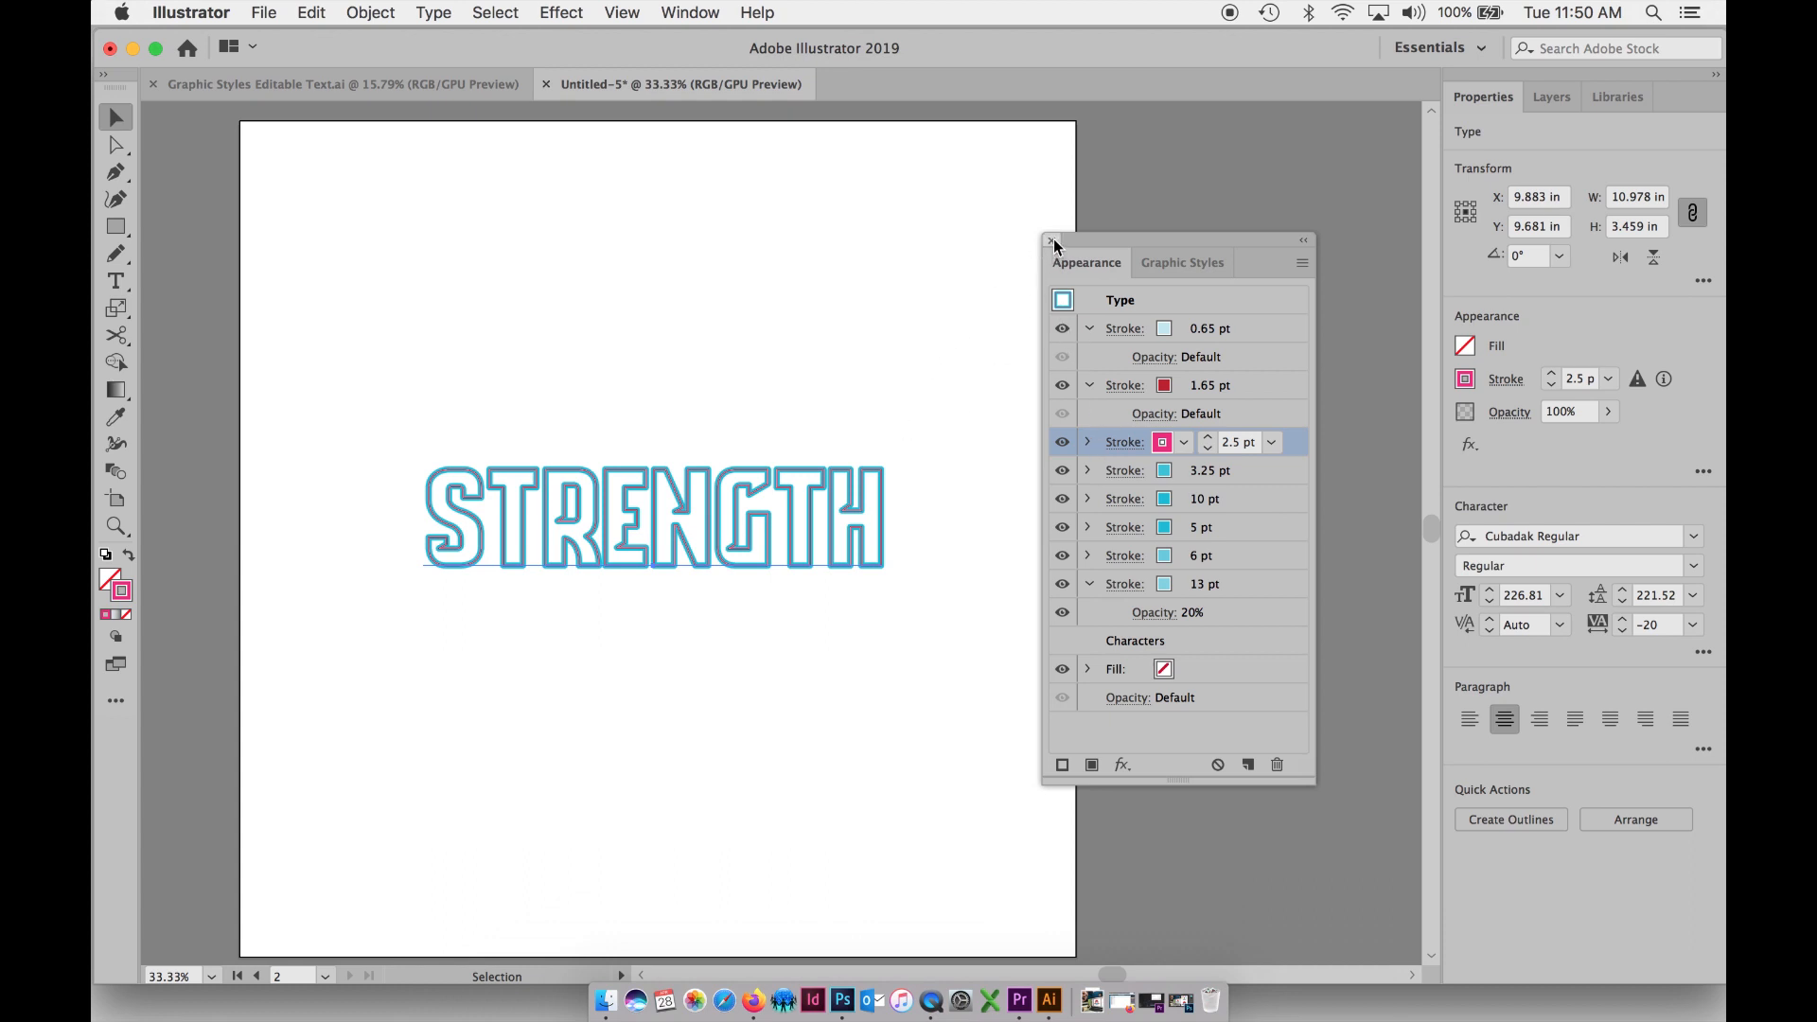
- Return to the Graphic Styles and undo the stroke recoloring and the last weight changes on STRENGTH
{"action": "left_click", "coordinate": [1185, 264]}
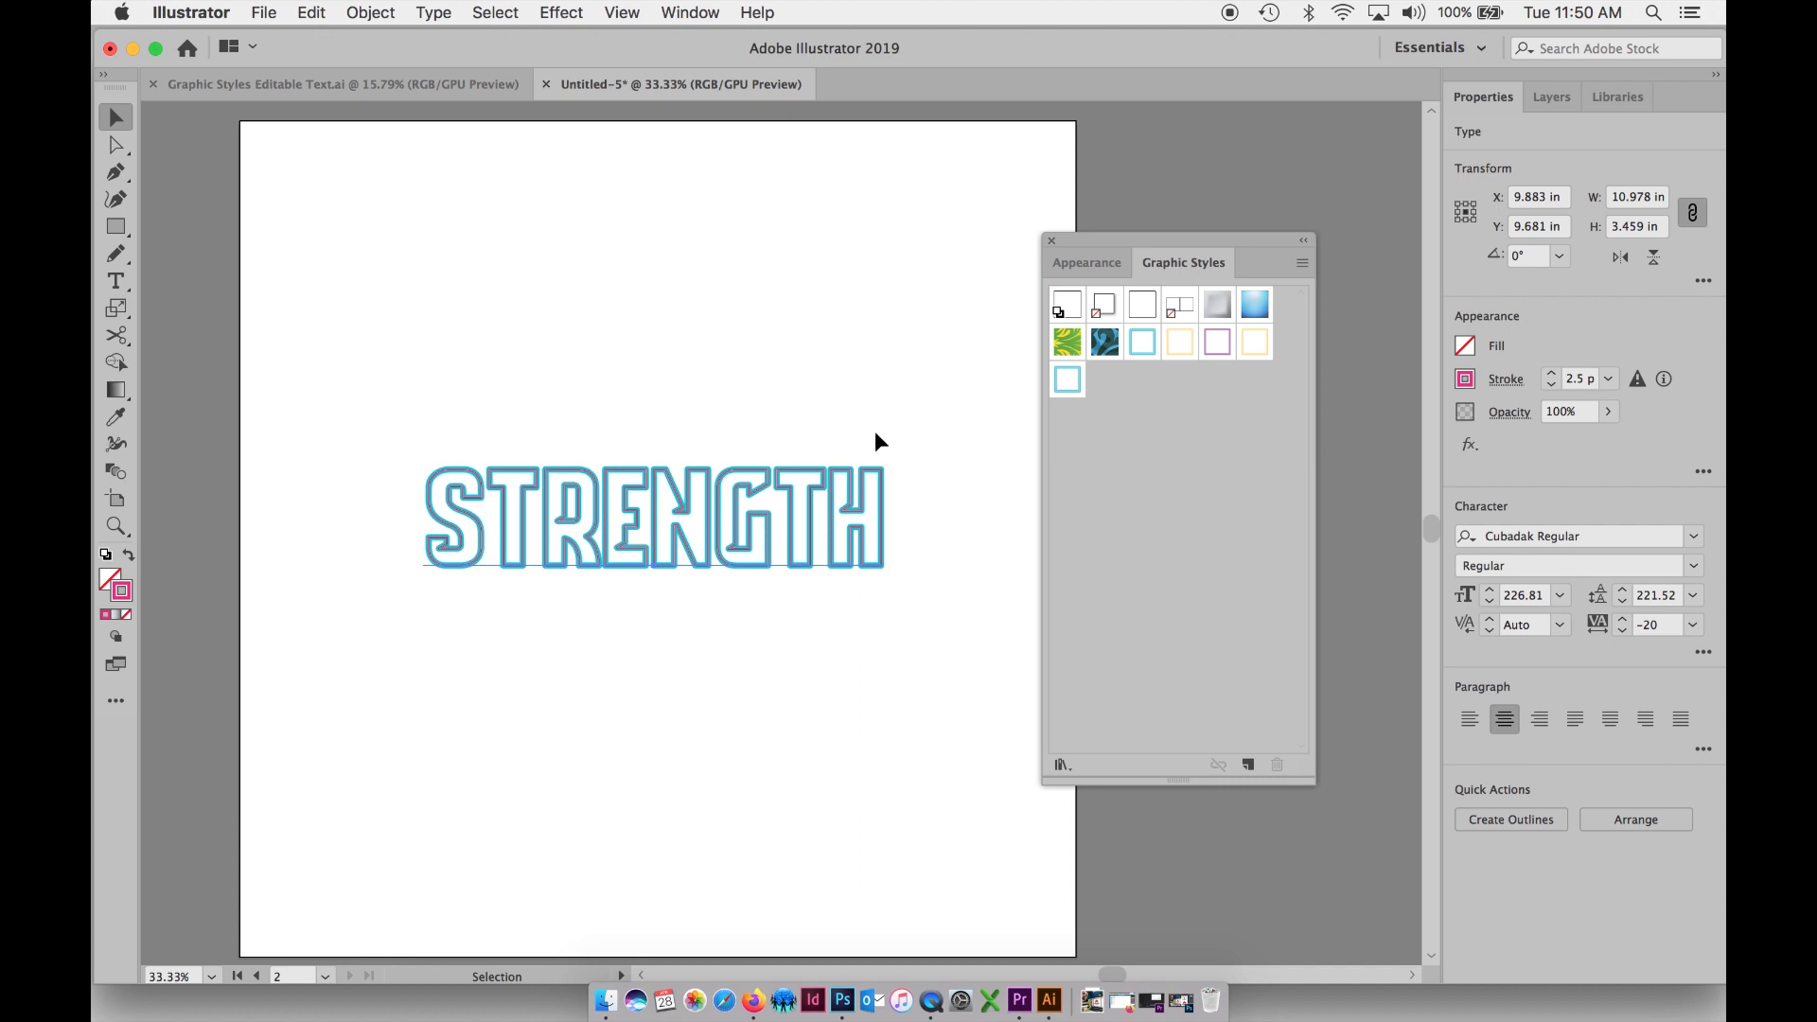
{"action": "left_click", "coordinate": [851, 436]}
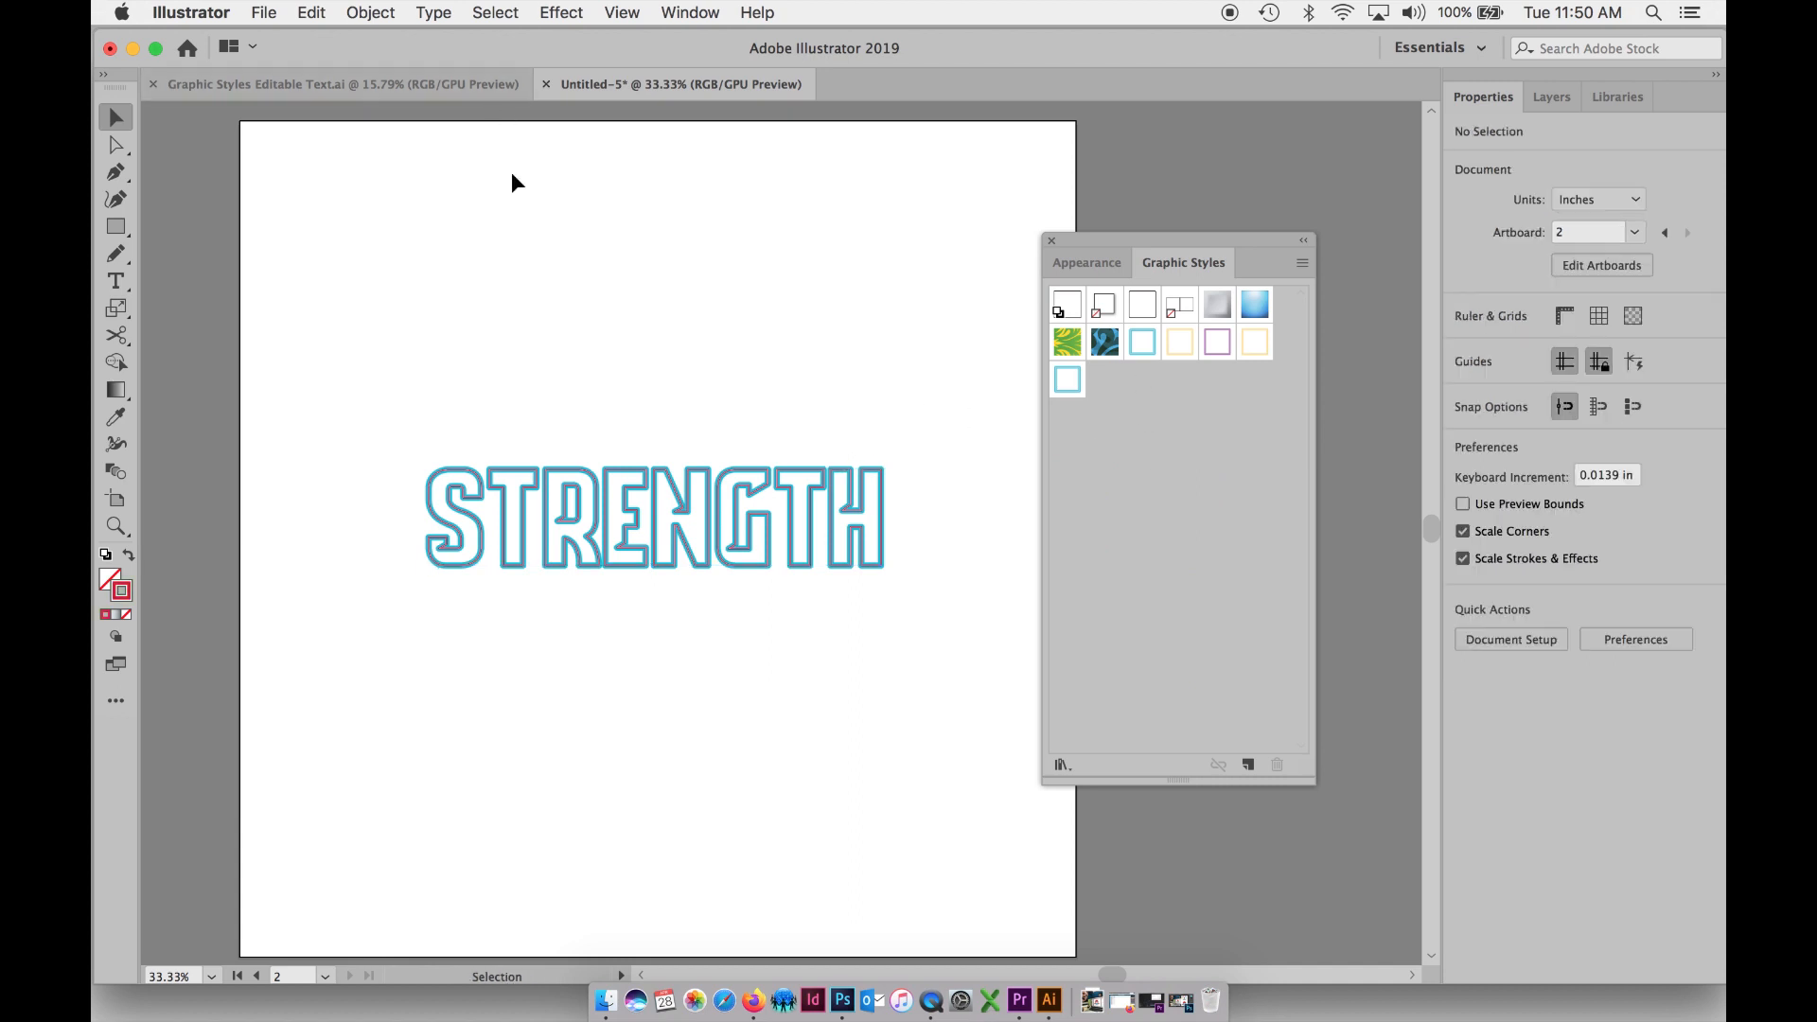
{"action": "key", "text": "super+z"}
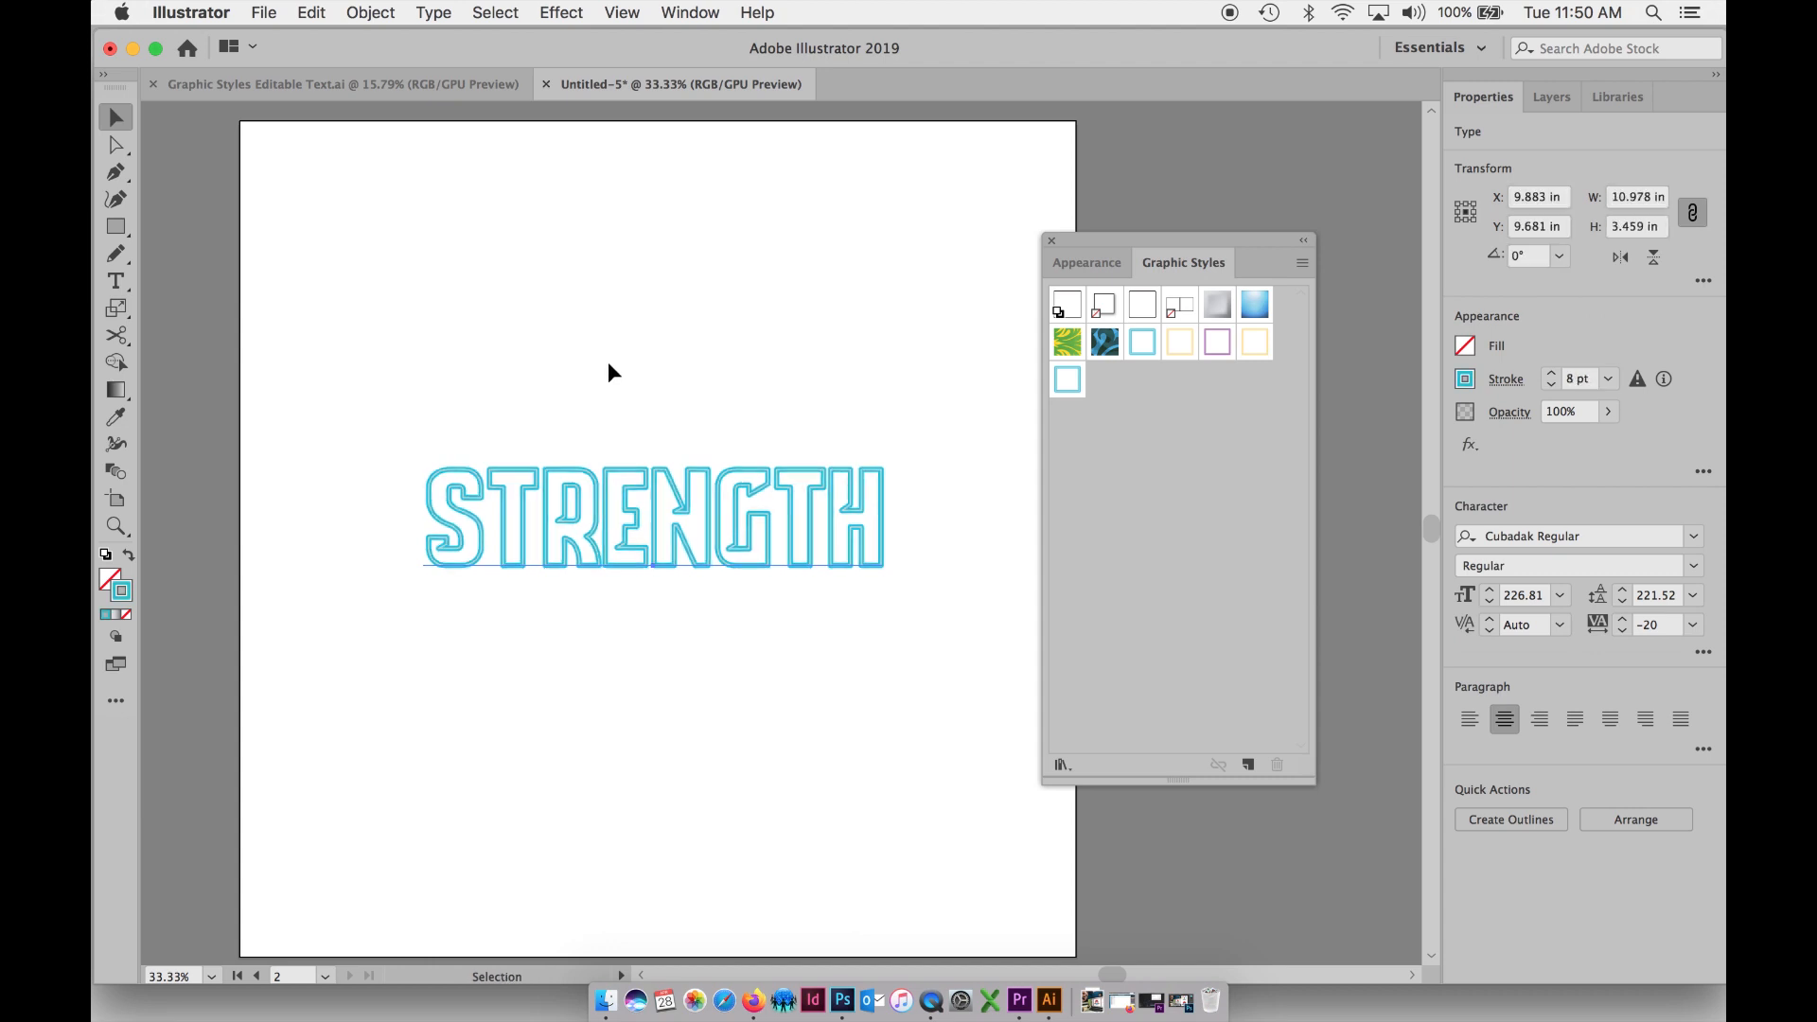
{"action": "scroll", "coordinate": [609, 369], "scroll_direction": "up", "scroll_amount": 1}
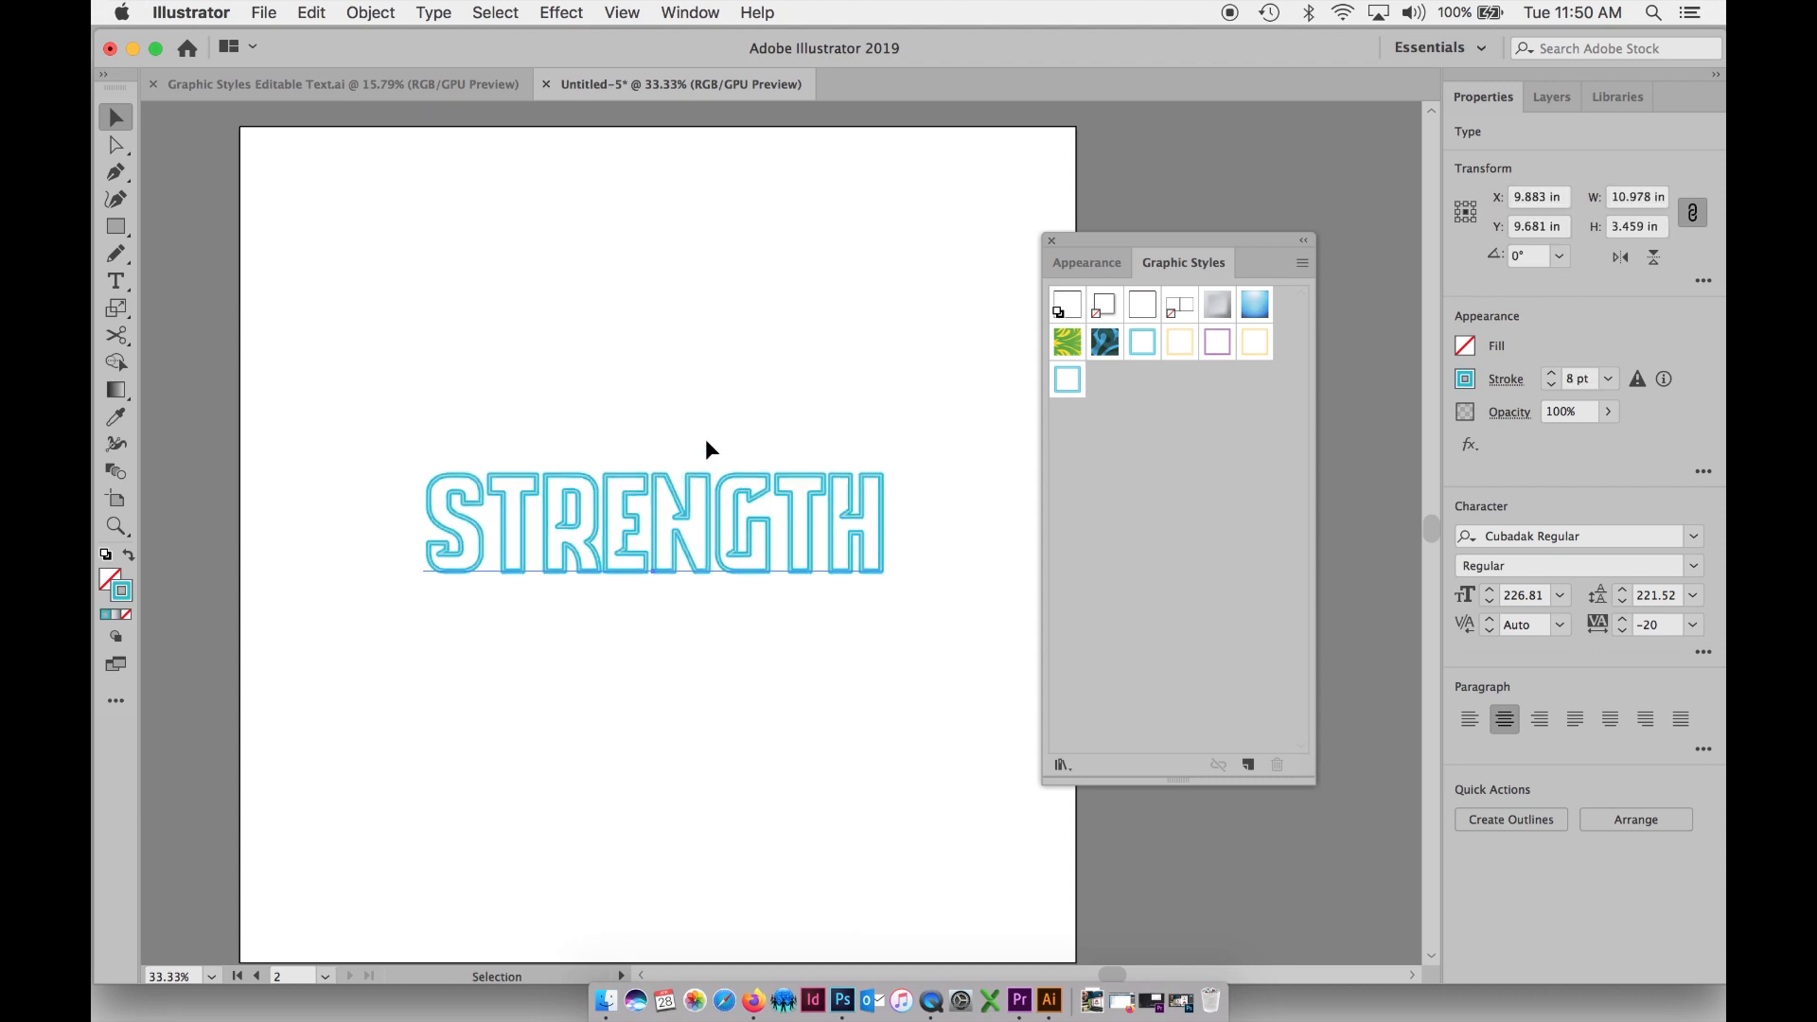
- Reset STRENGTH to the default fill and stroke, and swap them for a black fill with a white stroke
{"action": "left_click", "coordinate": [105, 556]}
{"action": "left_click", "coordinate": [121, 591]}
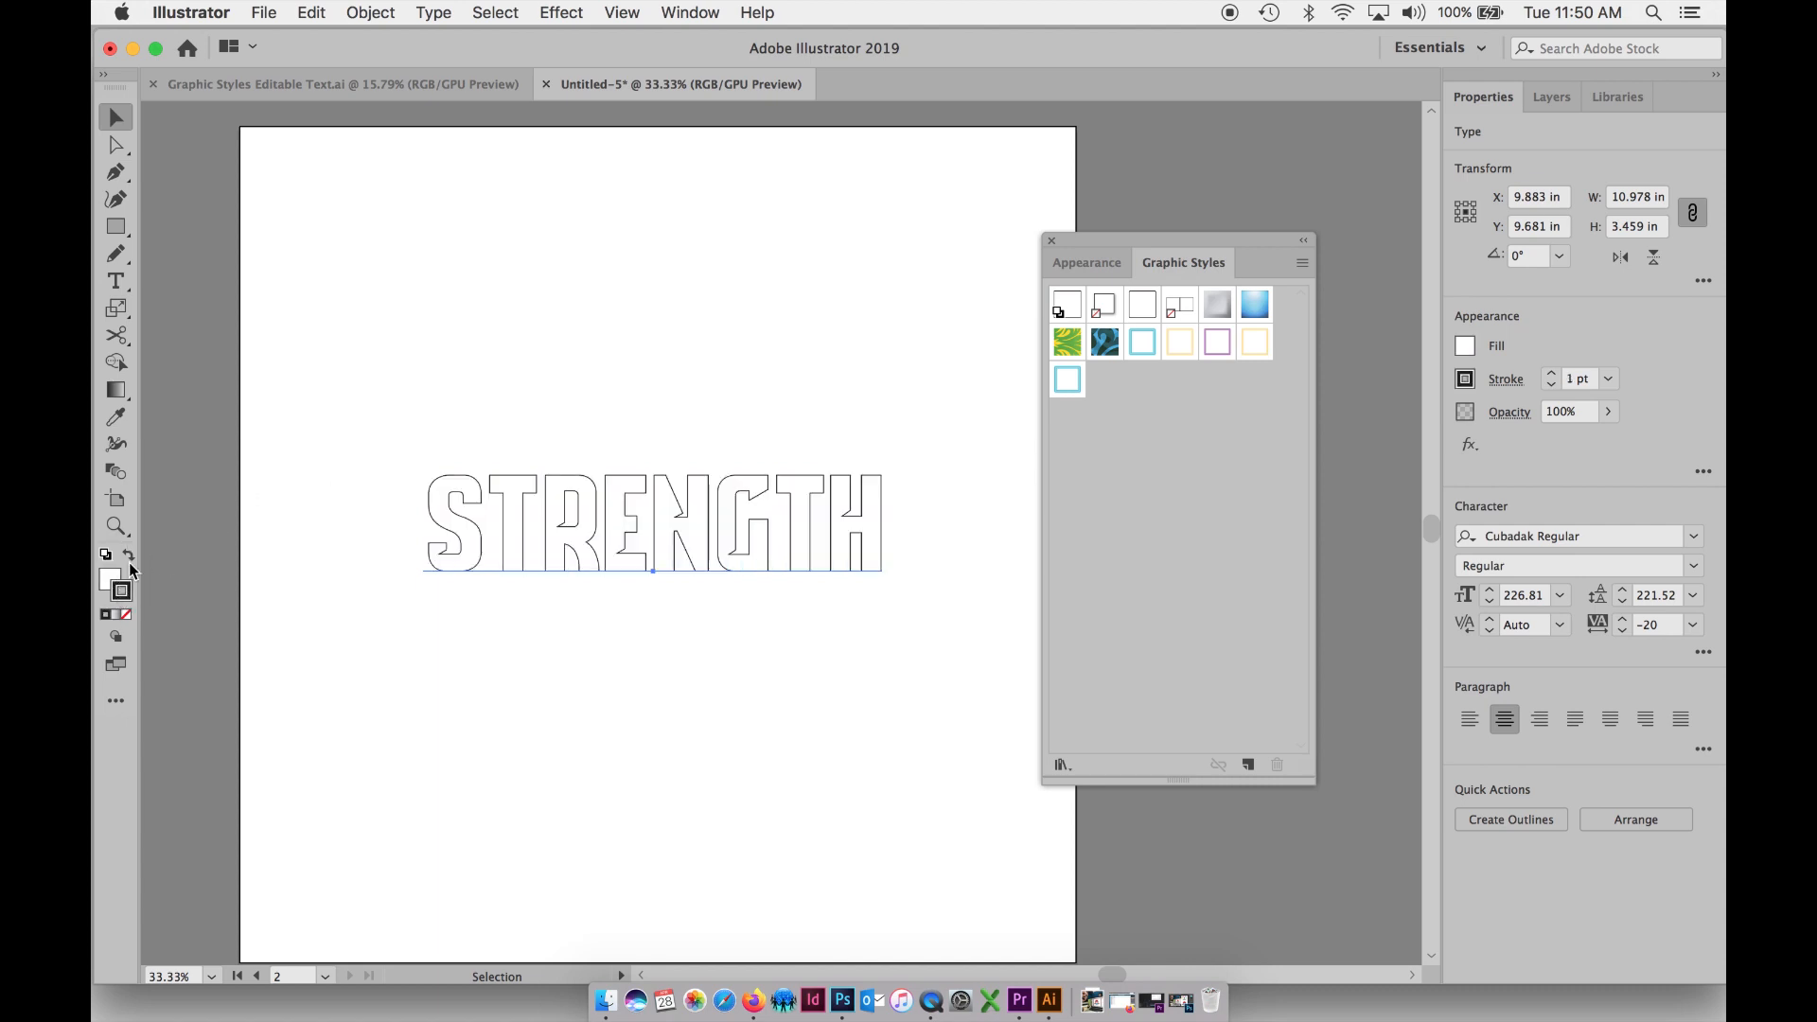
{"action": "left_click", "coordinate": [129, 555]}
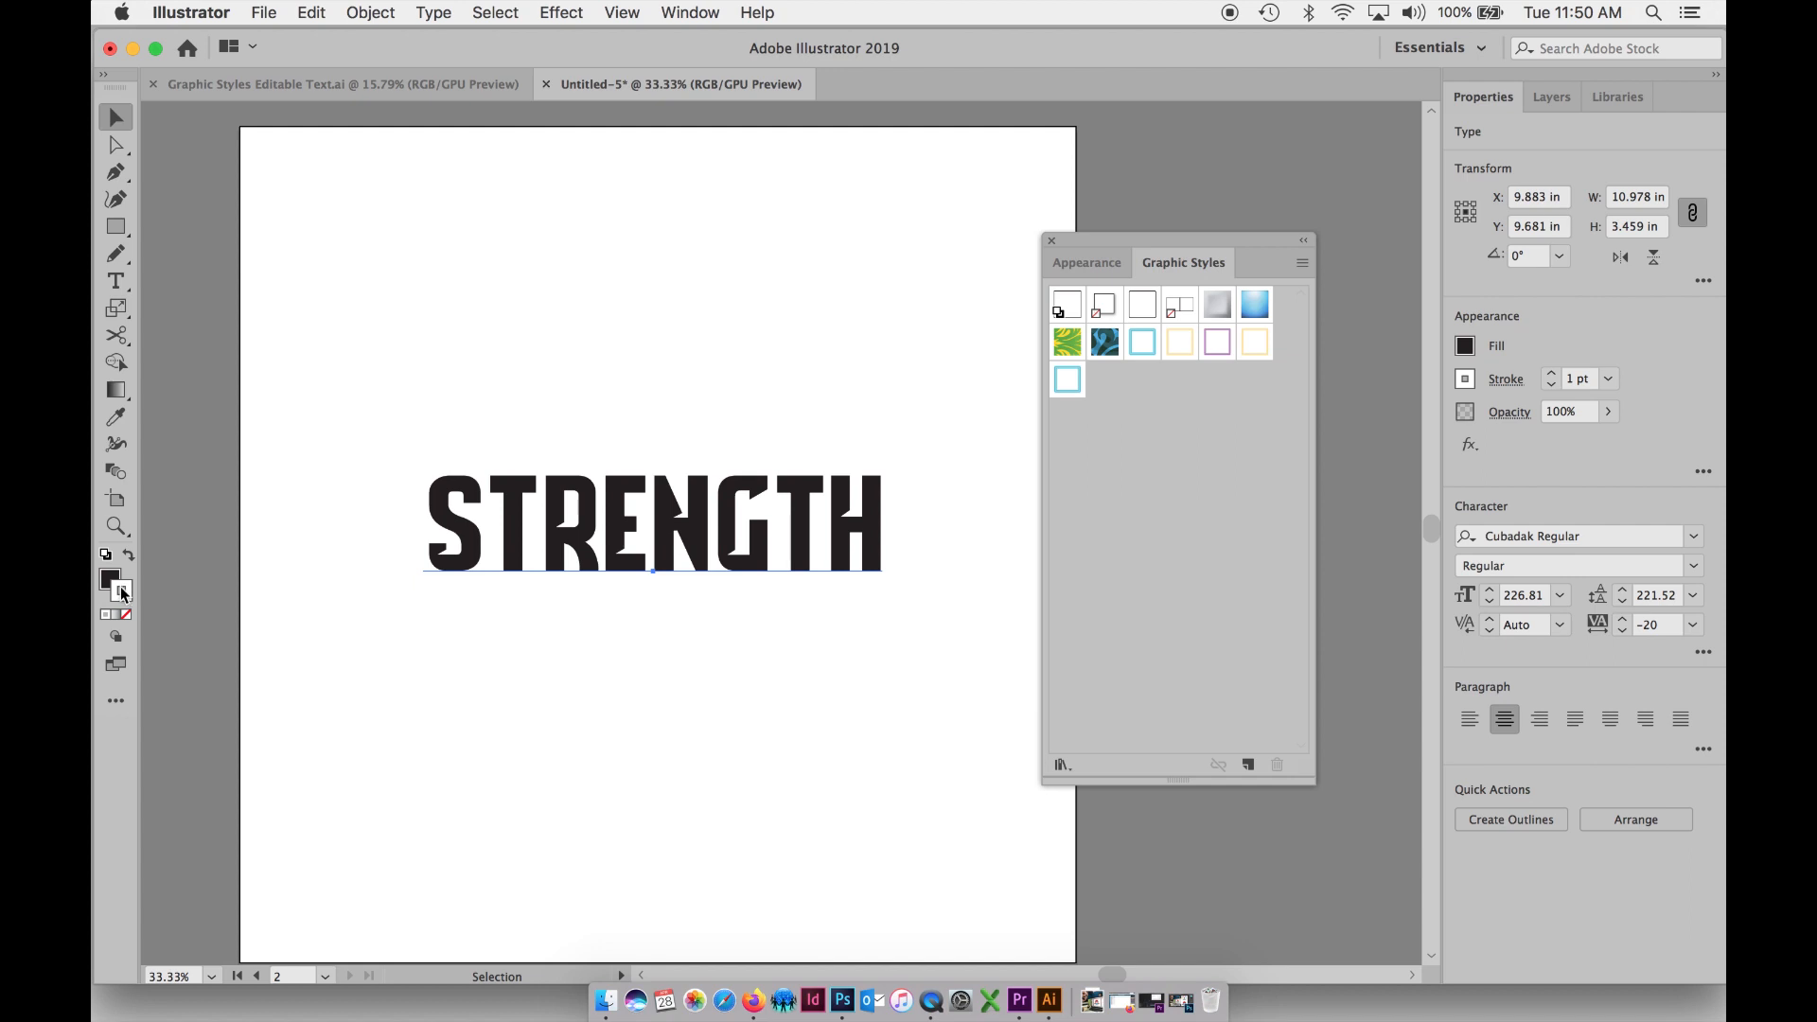
- Change the fill color of STRENGTH to the teal swatch
{"action": "left_click", "coordinate": [1467, 352]}
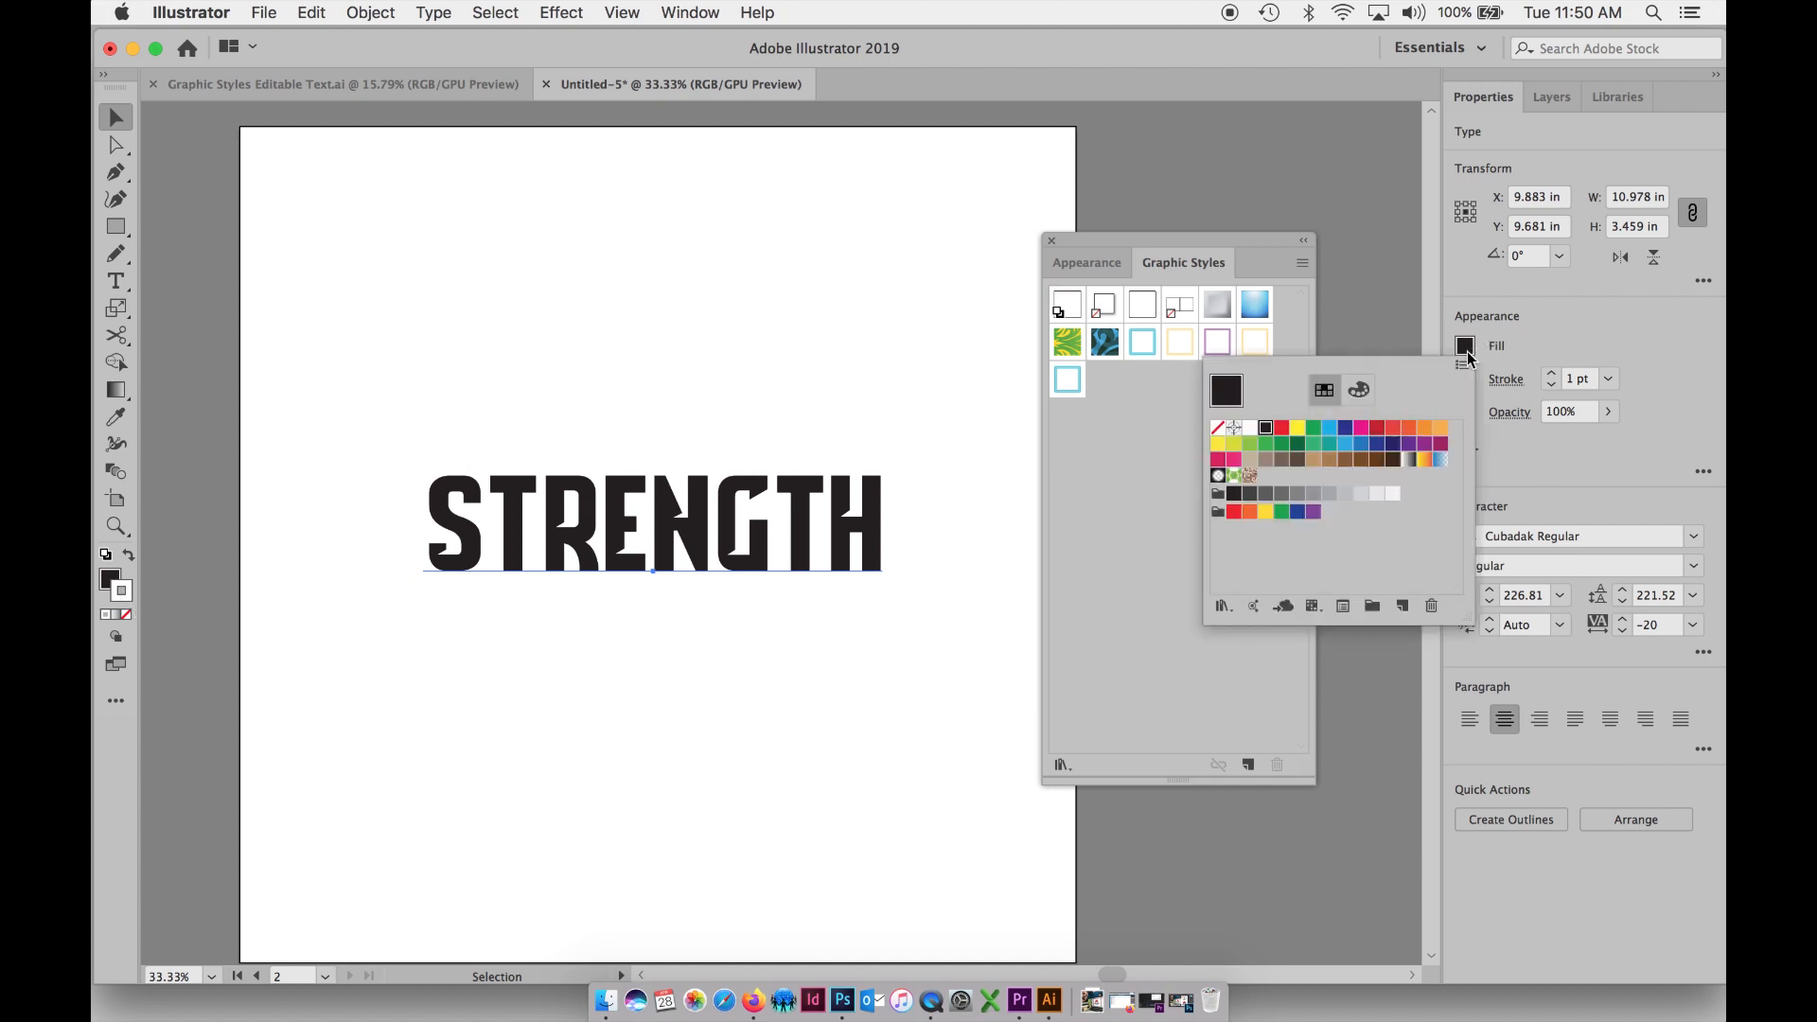
{"action": "left_click", "coordinate": [1329, 445]}
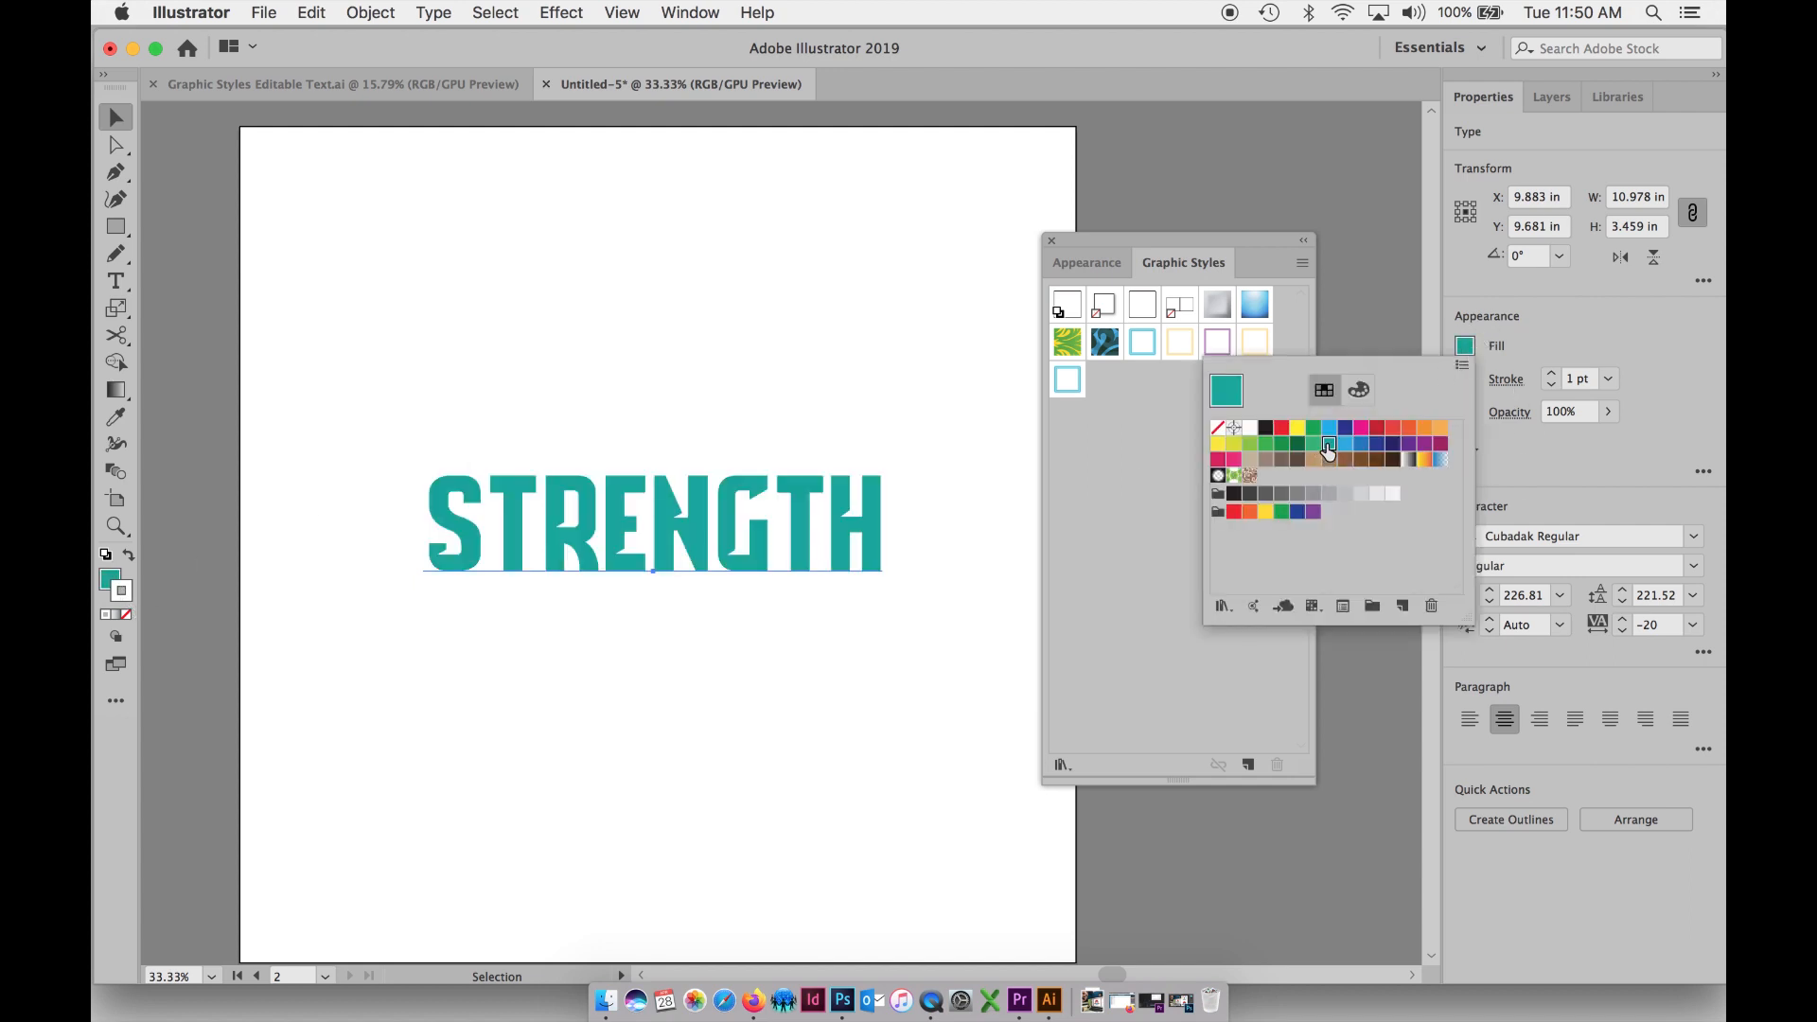
{"action": "left_click", "coordinate": [619, 545]}
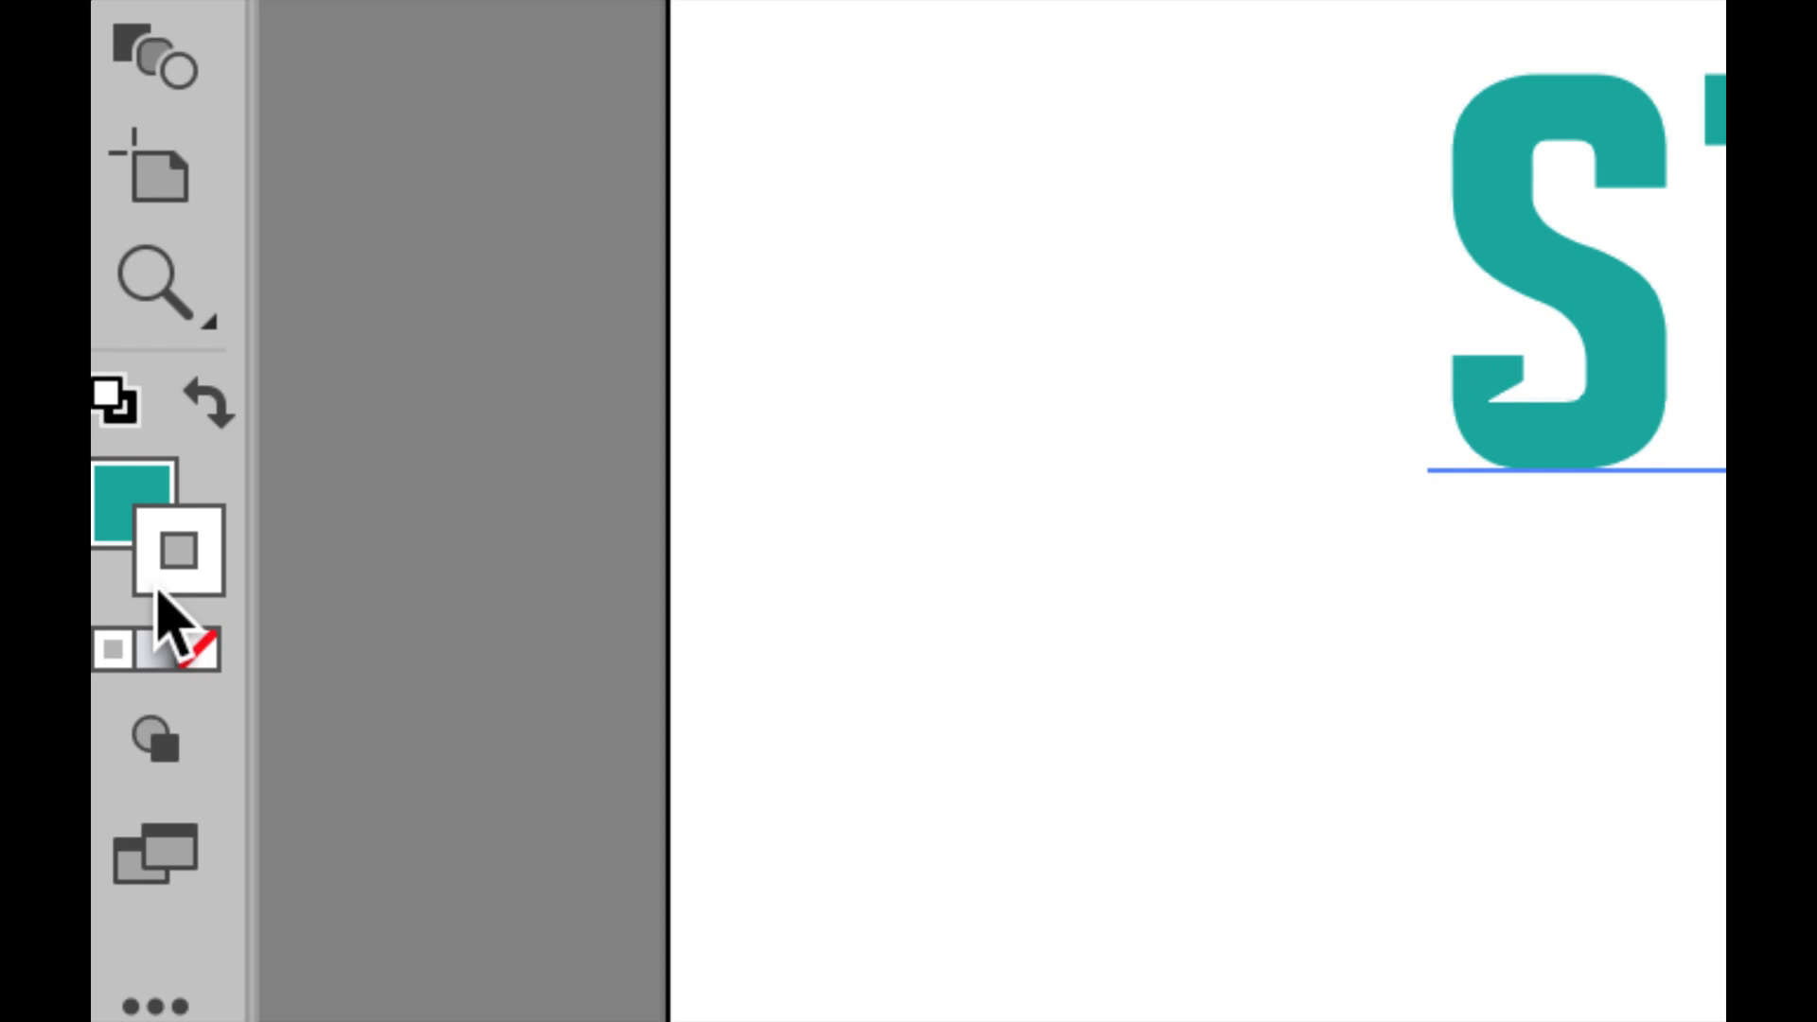
- Remove the stroke from STRENGTH and add a Multiply Drop Shadow with 75% opacity, 0.1 in offsets and 0.07 in blur
{"action": "left_click", "coordinate": [242, 655]}
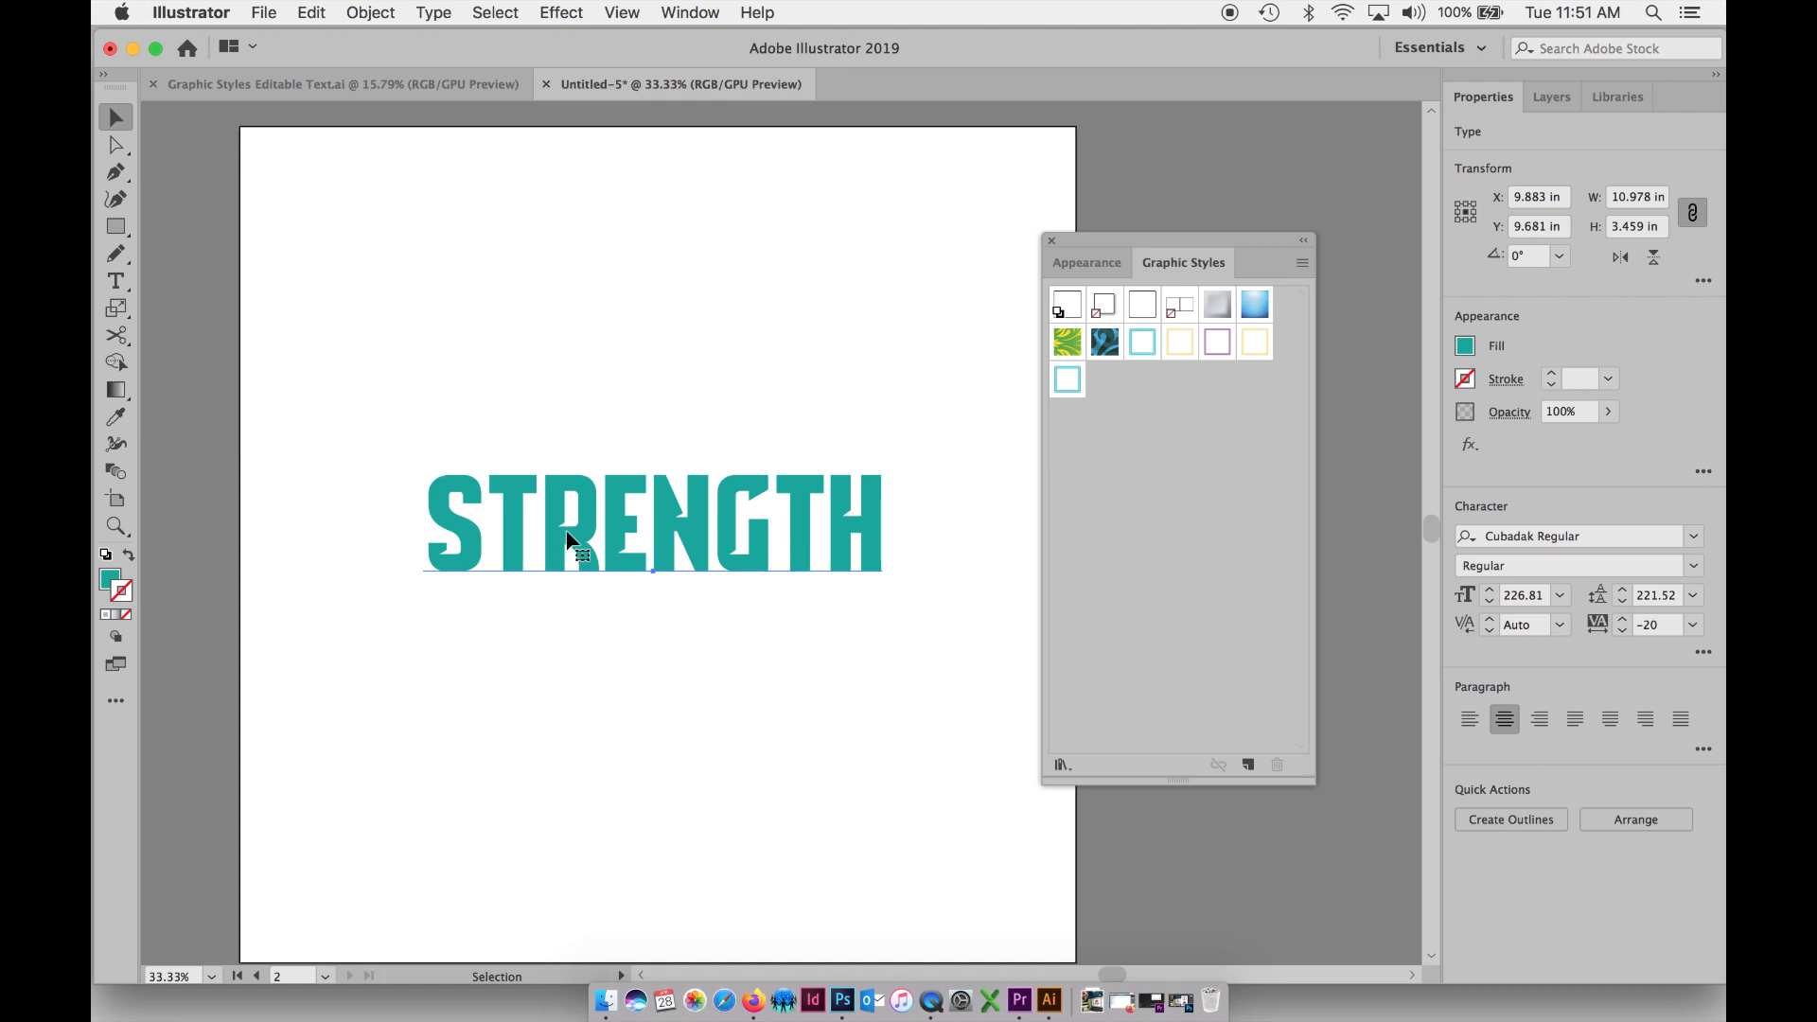
{"action": "left_click", "coordinate": [636, 12]}
{"action": "mouse_move", "coordinate": [690, 12]}
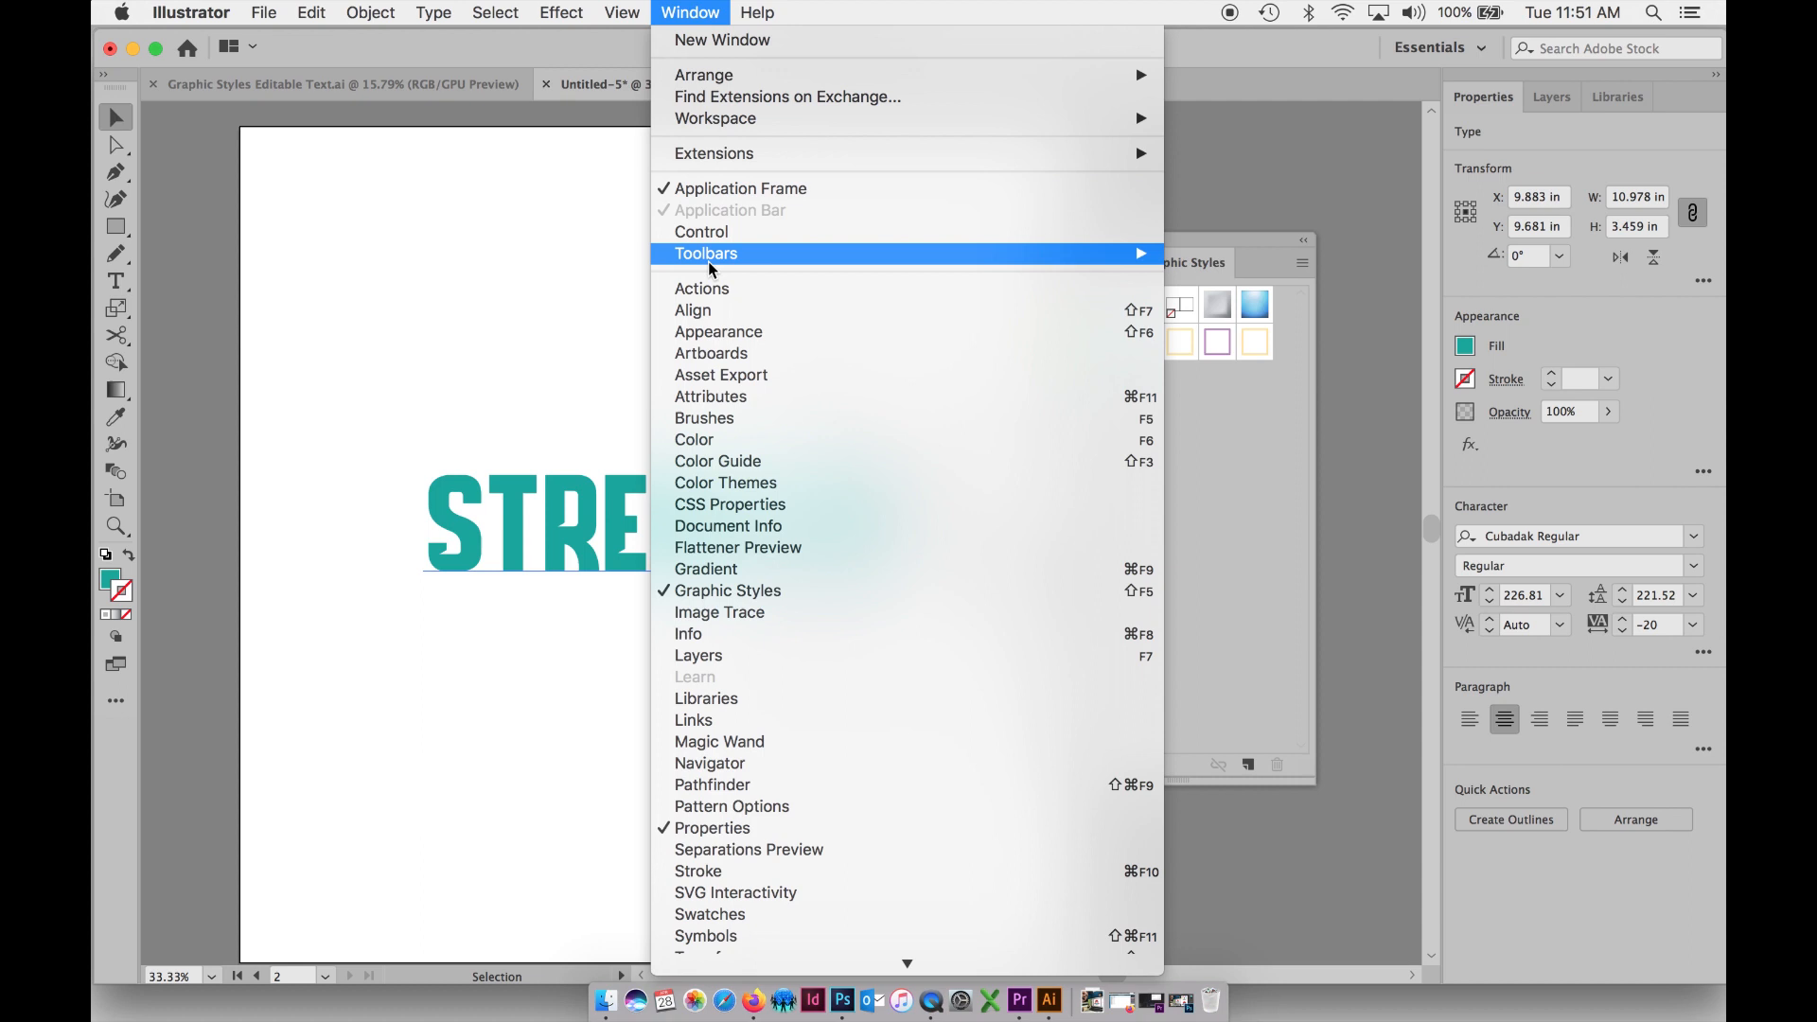
{"action": "mouse_move", "coordinate": [568, 12]}
{"action": "mouse_move", "coordinate": [604, 305]}
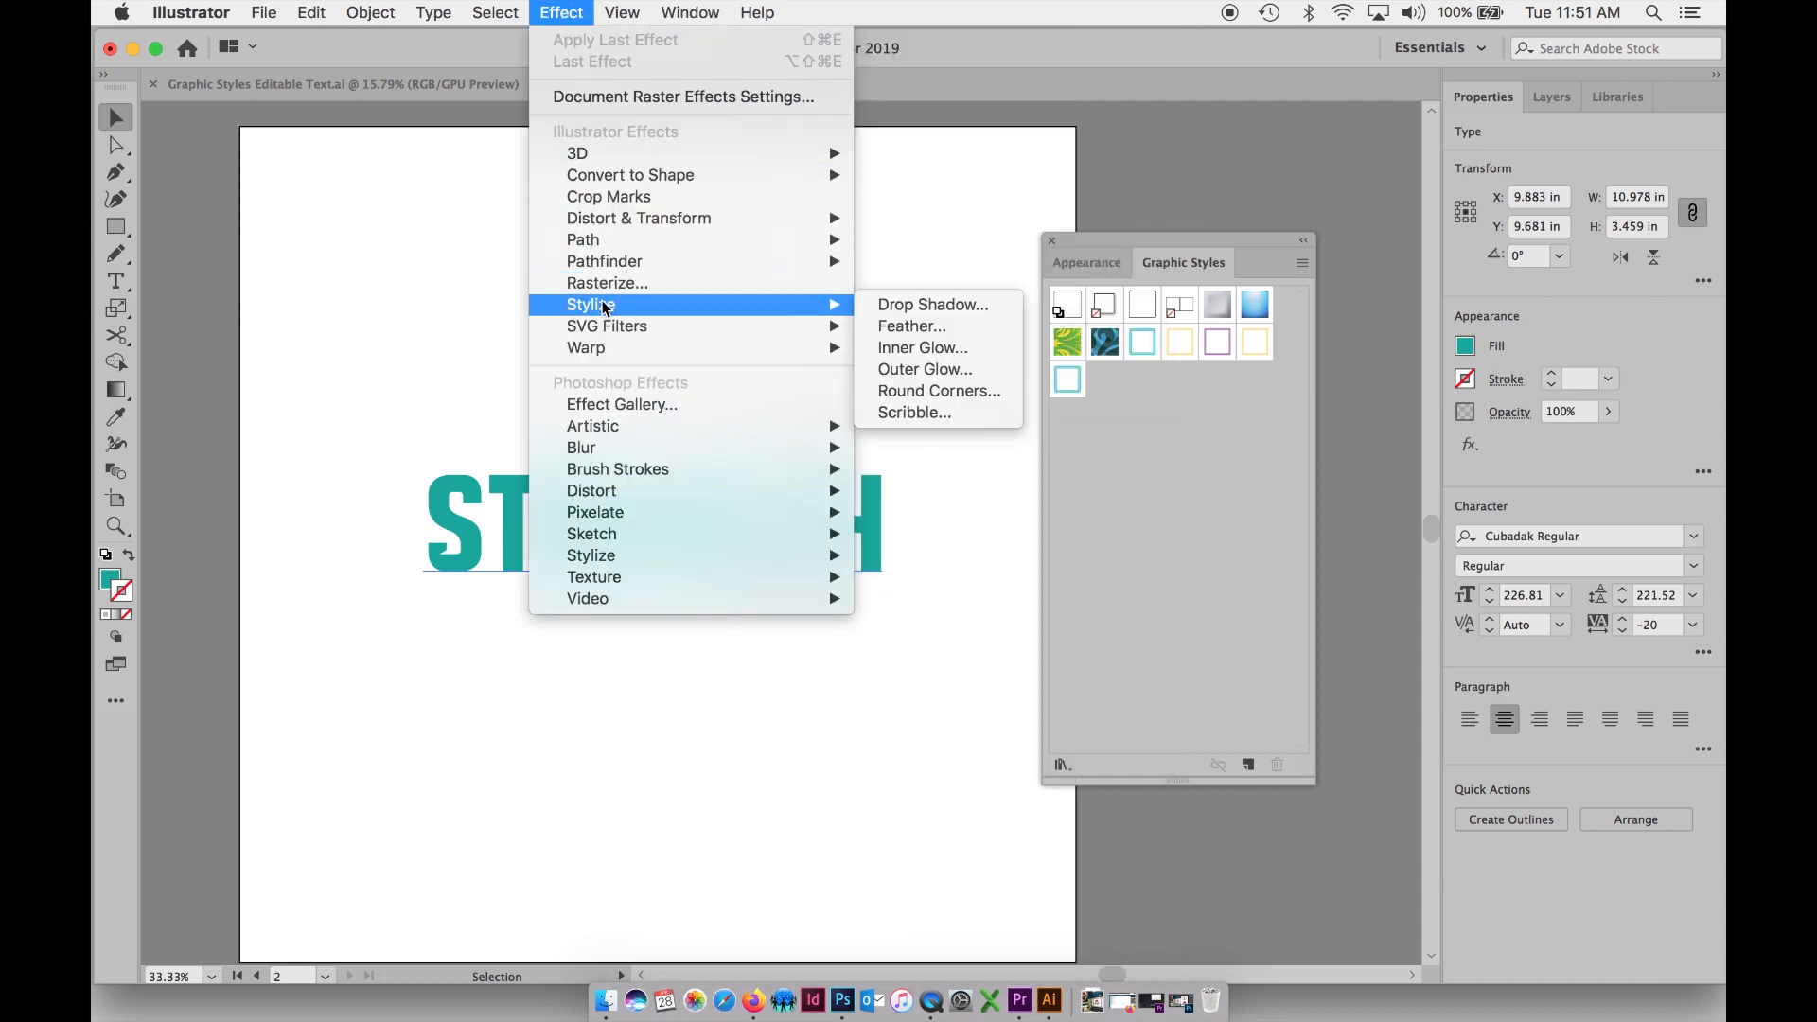
{"action": "left_click", "coordinate": [899, 309]}
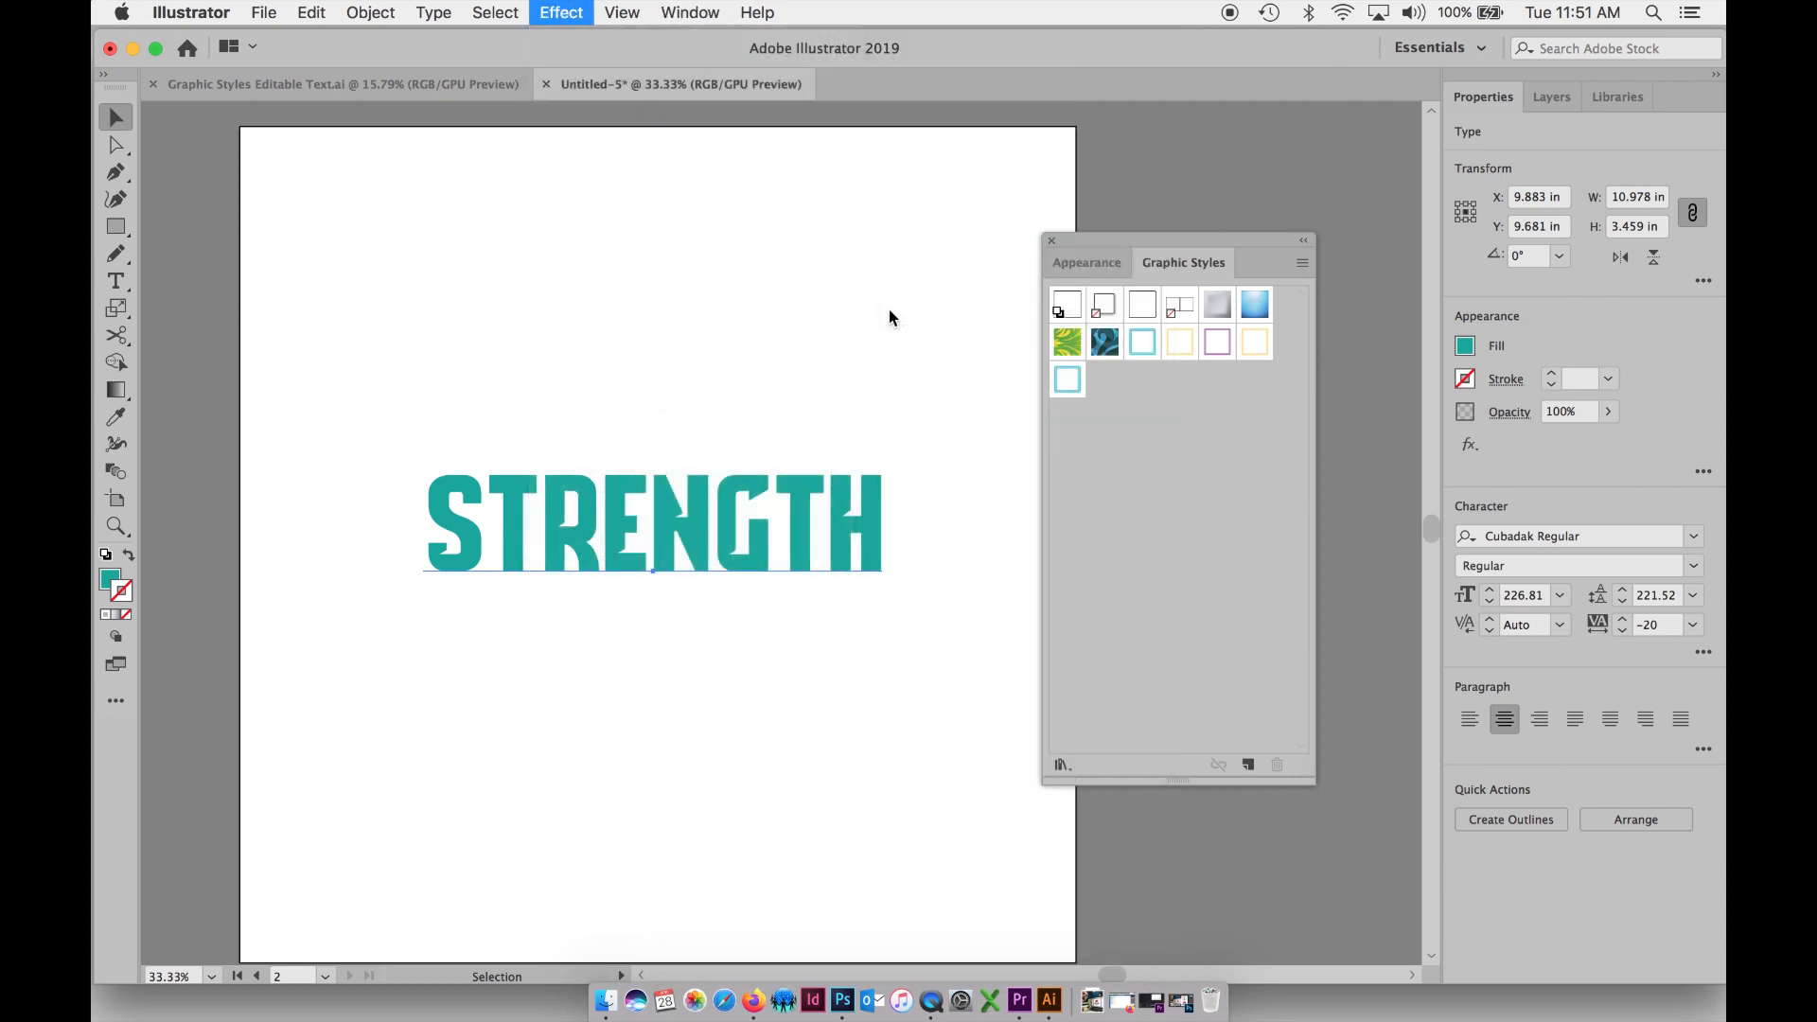
{"action": "left_click", "coordinate": [1047, 639]}
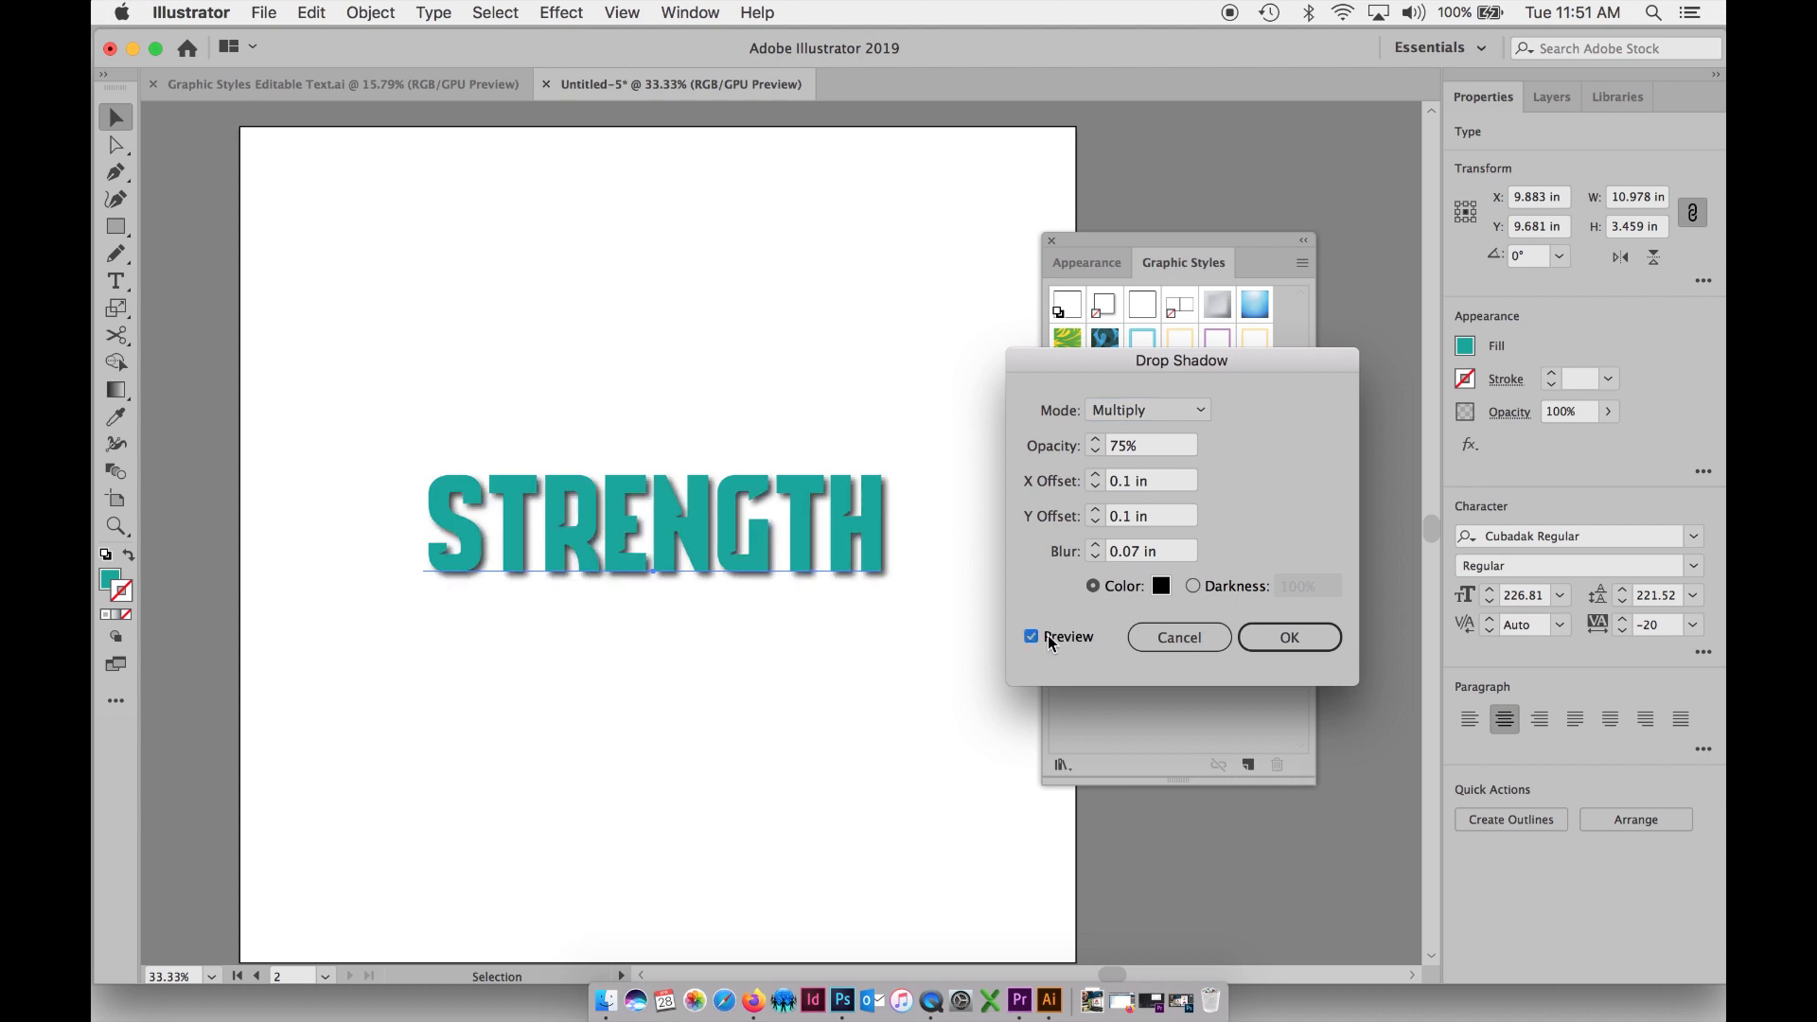
{"action": "left_click", "coordinate": [1302, 639]}
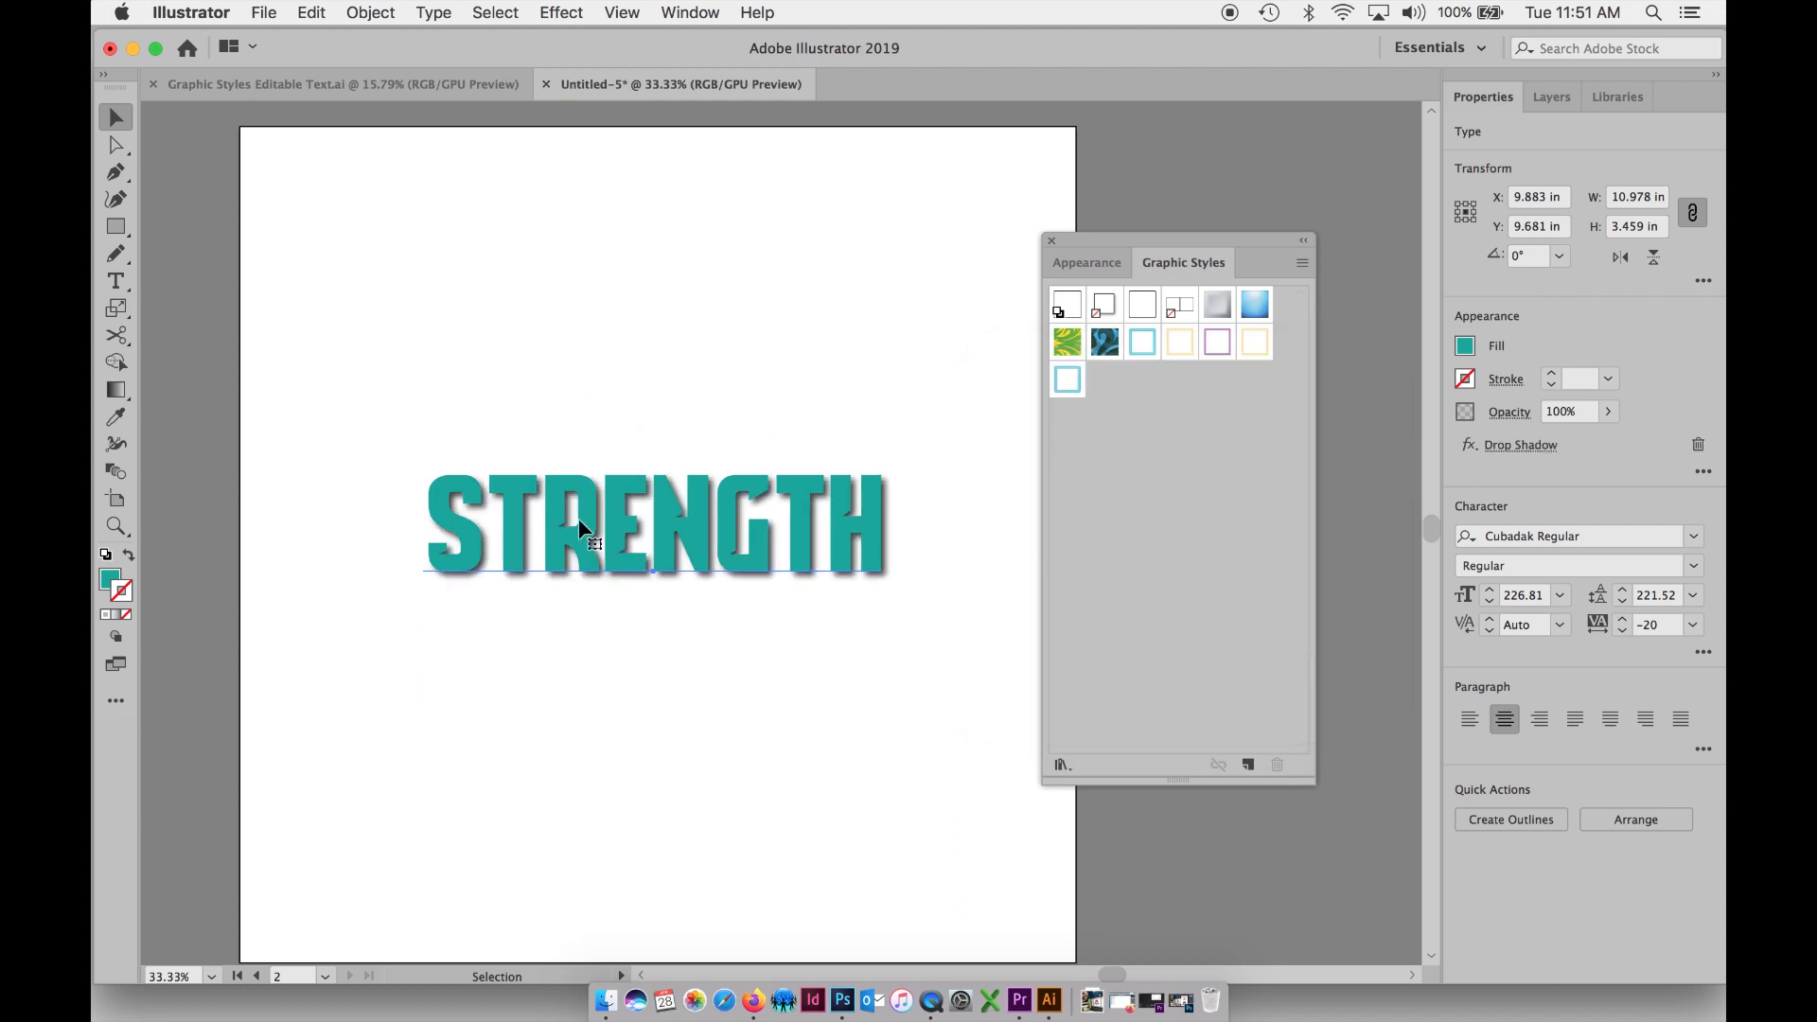
- Save the teal fill and drop shadow of STRENGTH as a new graphic style, and deselect the text
{"action": "left_click_drag", "start_coordinate": [585, 530], "coordinate": [1104, 401]}
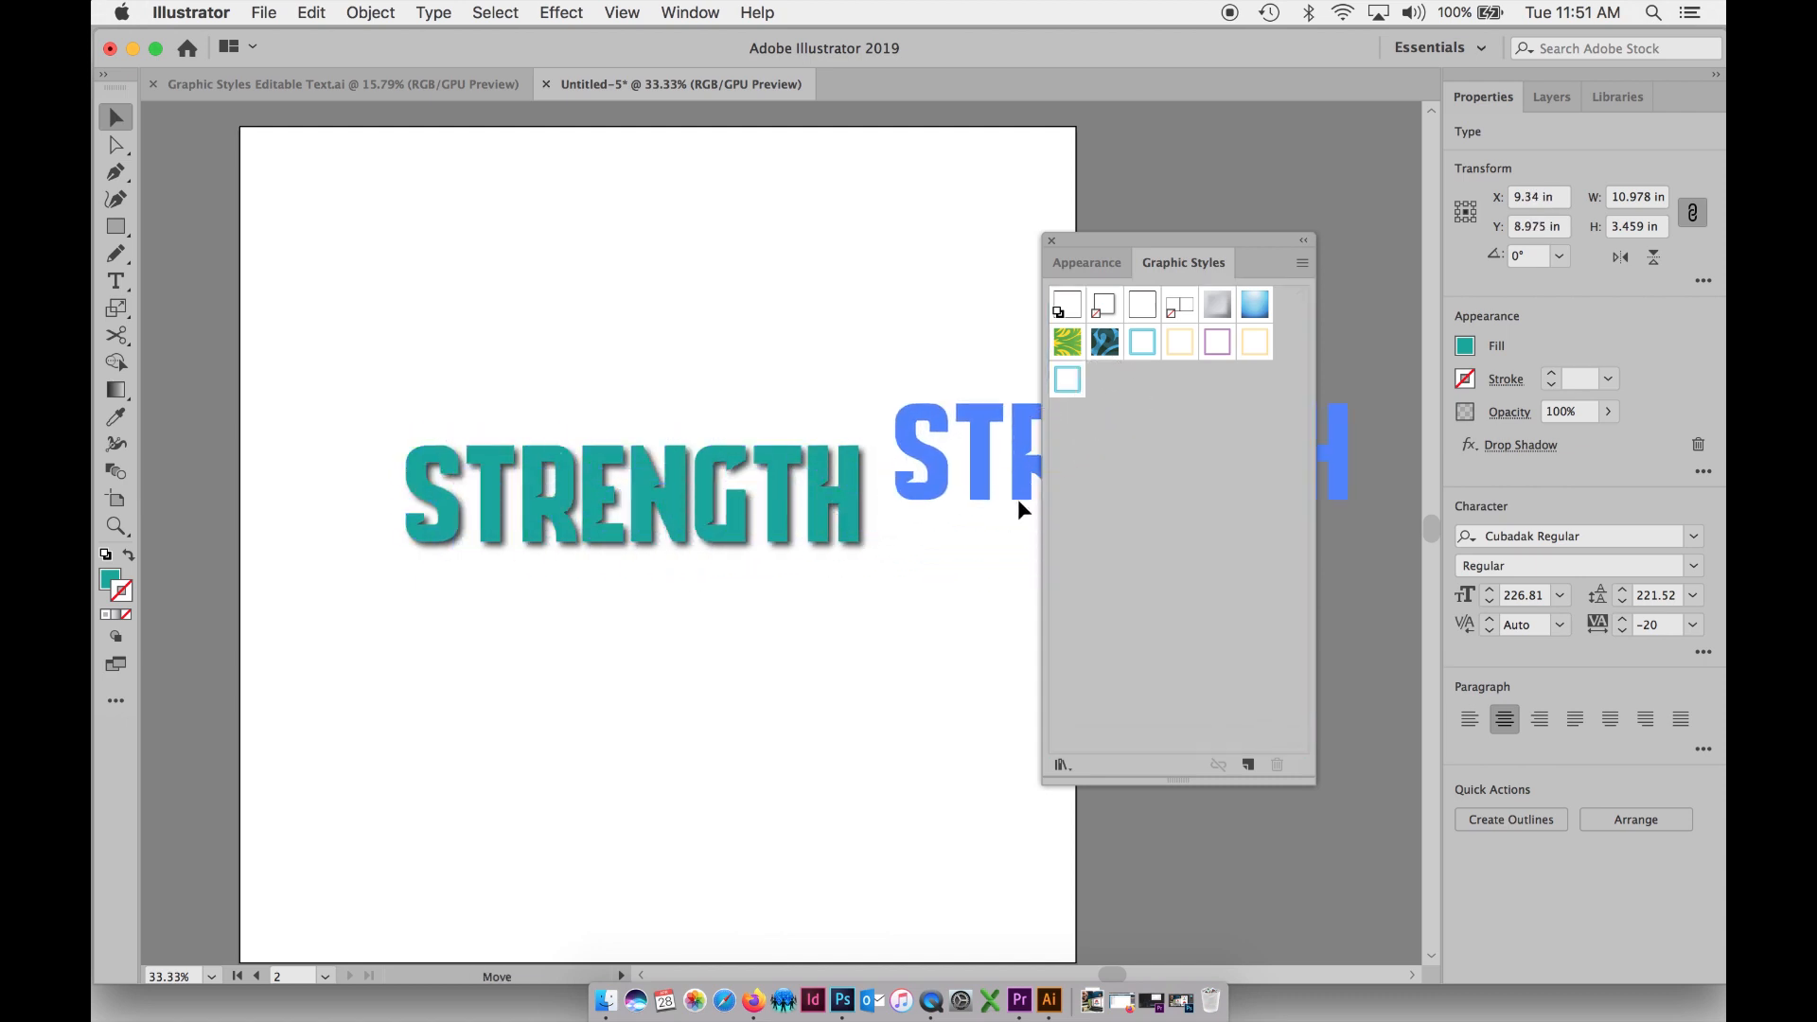
{"action": "left_click", "coordinate": [349, 333]}
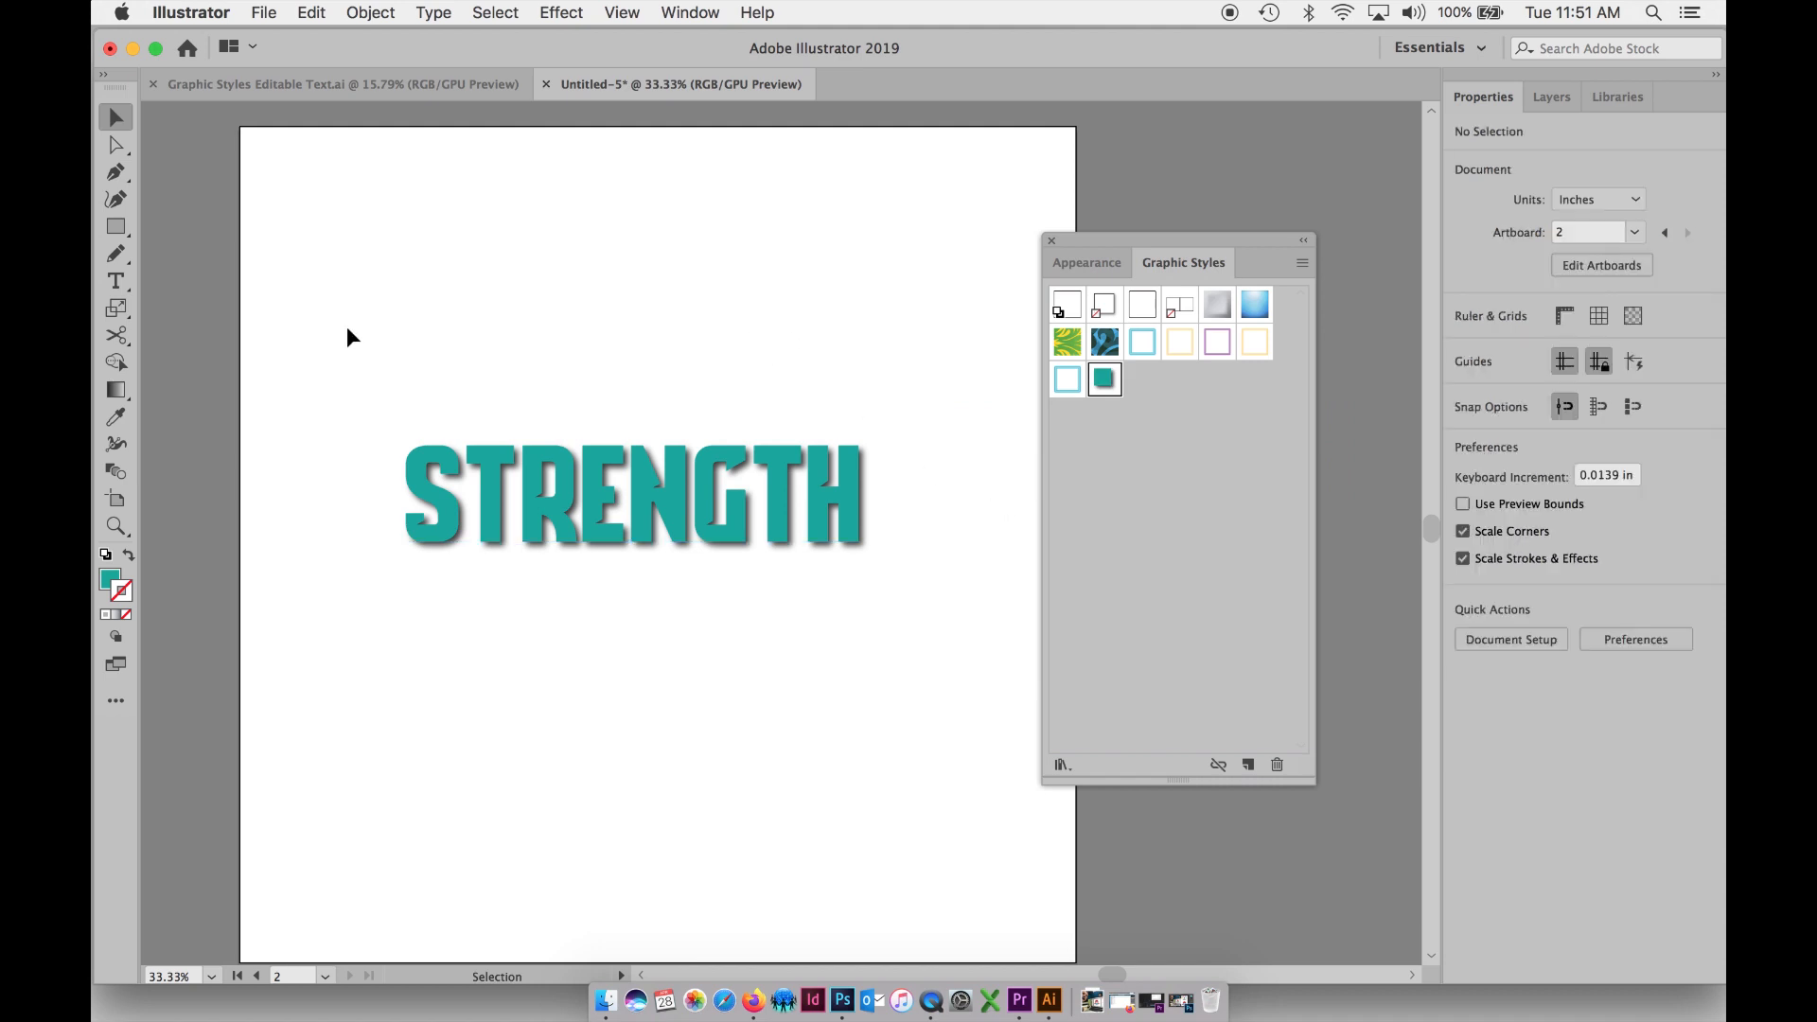
- Draw a rectangle about 11.3 by 6.5 in below STRENGTH with a black fill and white stroke, and shift it slightly right
{"action": "left_click", "coordinate": [114, 228]}
{"action": "left_click_drag", "start_coordinate": [356, 613], "coordinate": [828, 886]}
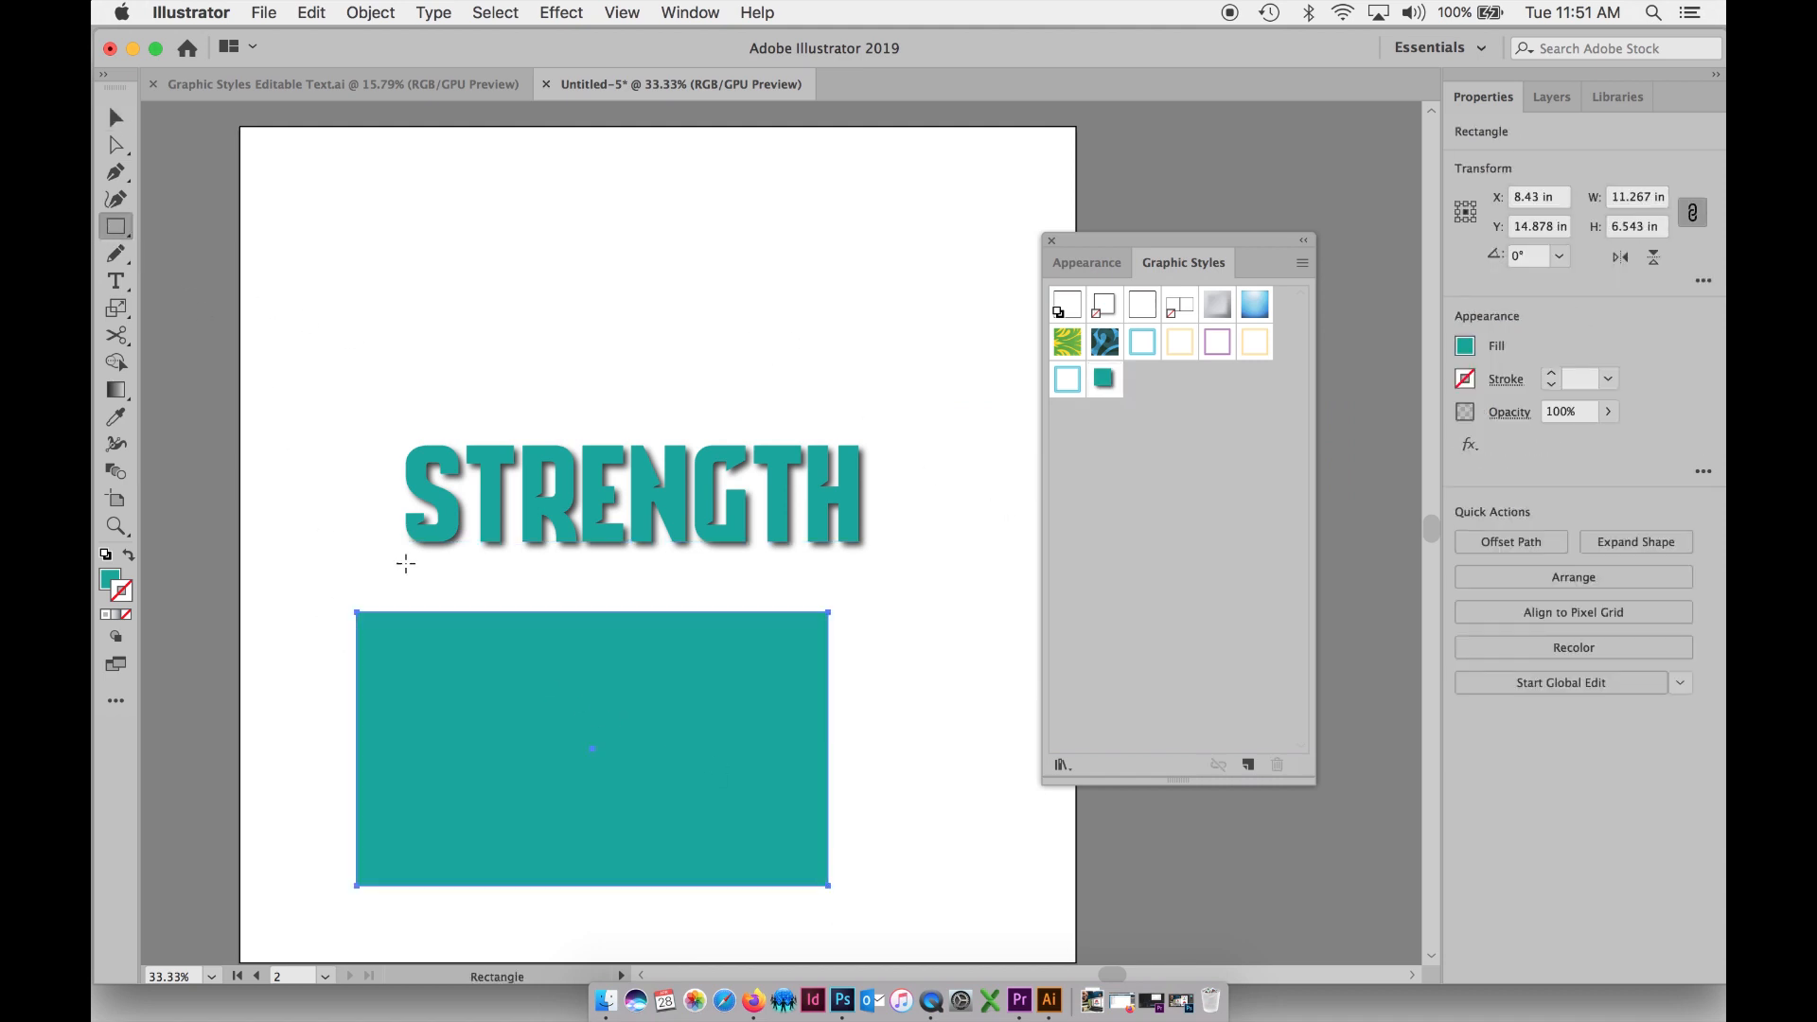
{"action": "left_click", "coordinate": [106, 555]}
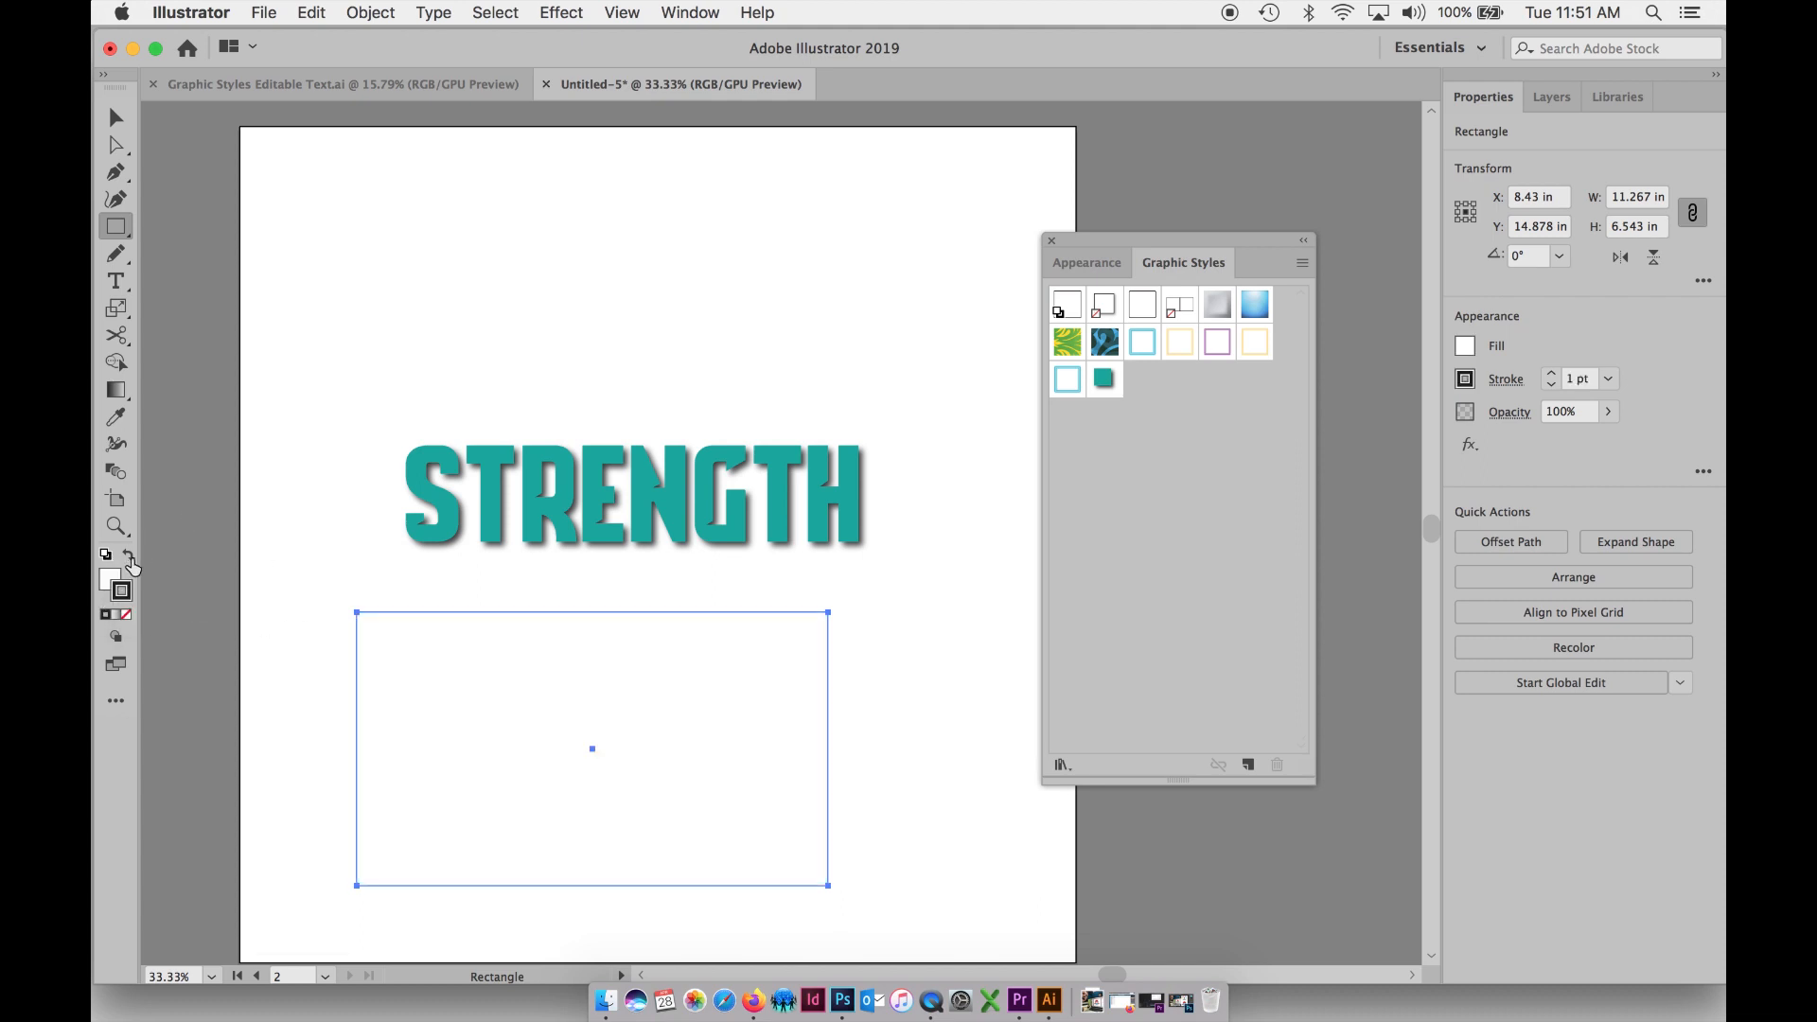
{"action": "left_click", "coordinate": [129, 556]}
{"action": "left_click", "coordinate": [116, 117]}
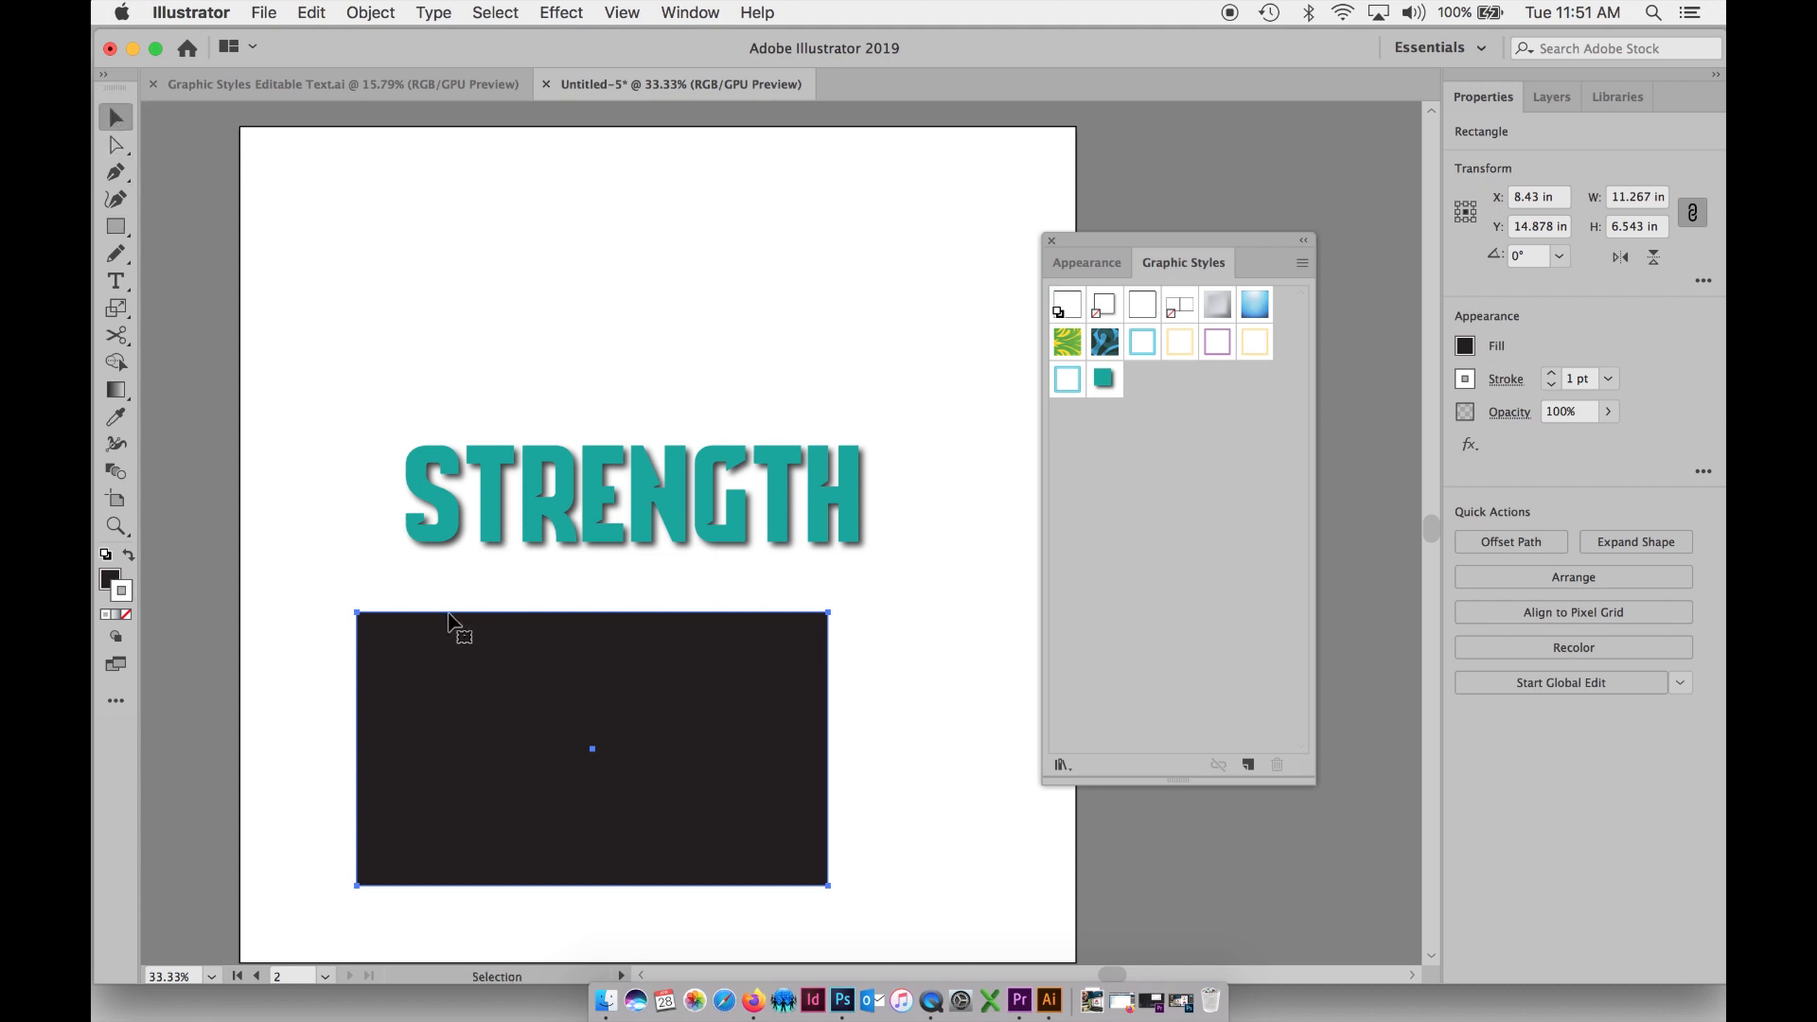
{"action": "left_click_drag", "start_coordinate": [509, 673], "coordinate": [535, 678]}
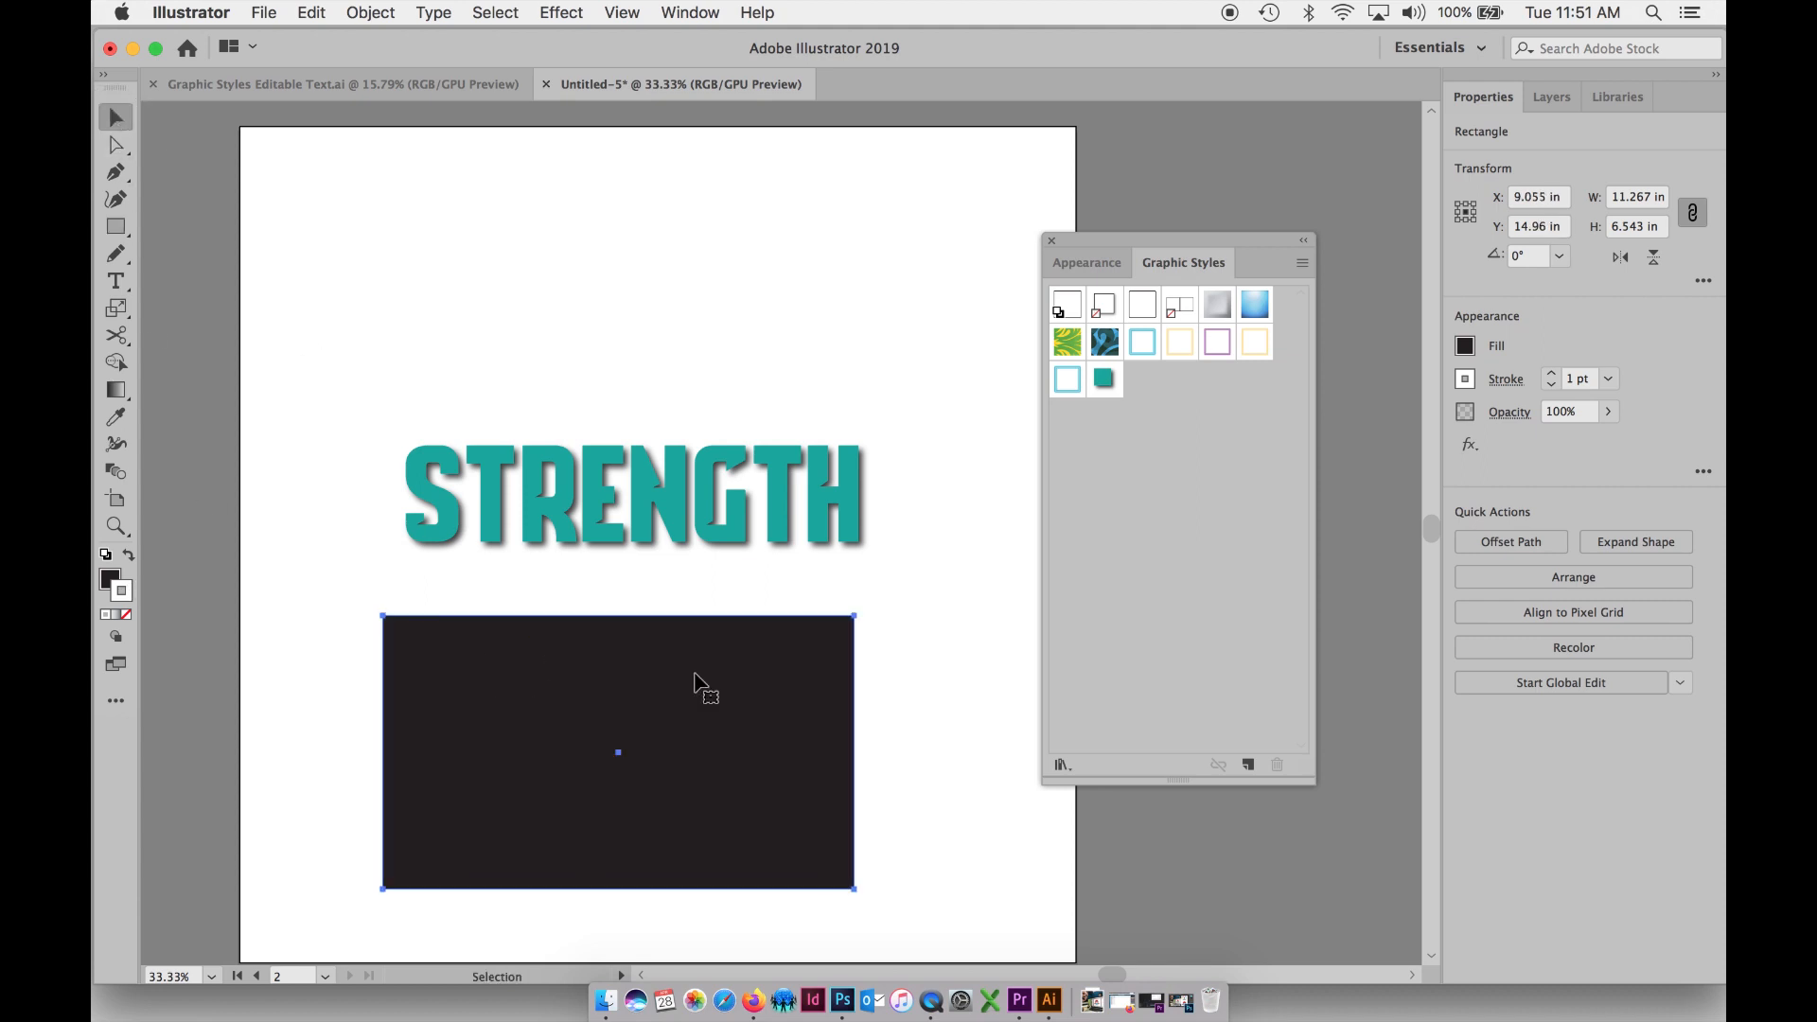
- Apply the new teal drop-shadow style to the rectangle, and move STRENGTH and the rectangle slightly up and left
{"action": "left_click", "coordinate": [1103, 381]}
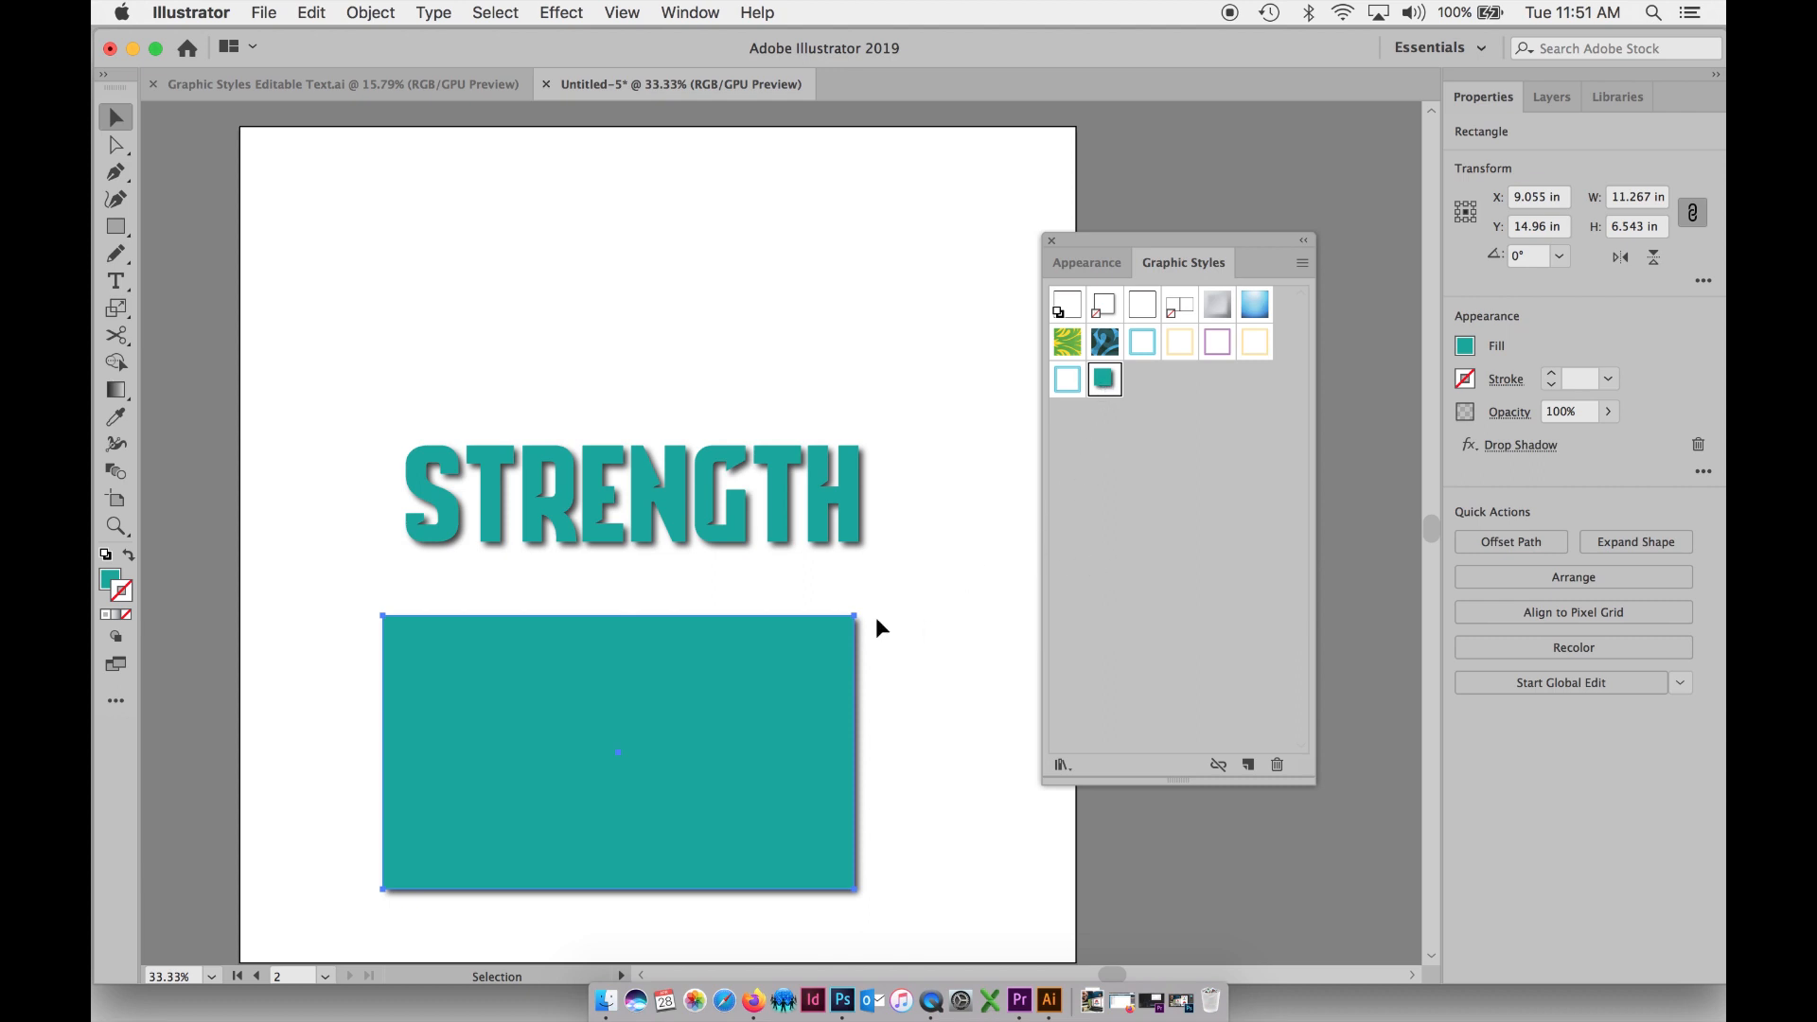
{"action": "left_click_drag", "start_coordinate": [611, 502], "coordinate": [576, 457]}
{"action": "left_click_drag", "start_coordinate": [518, 688], "coordinate": [496, 638]}
{"action": "left_click", "coordinate": [1302, 262]}
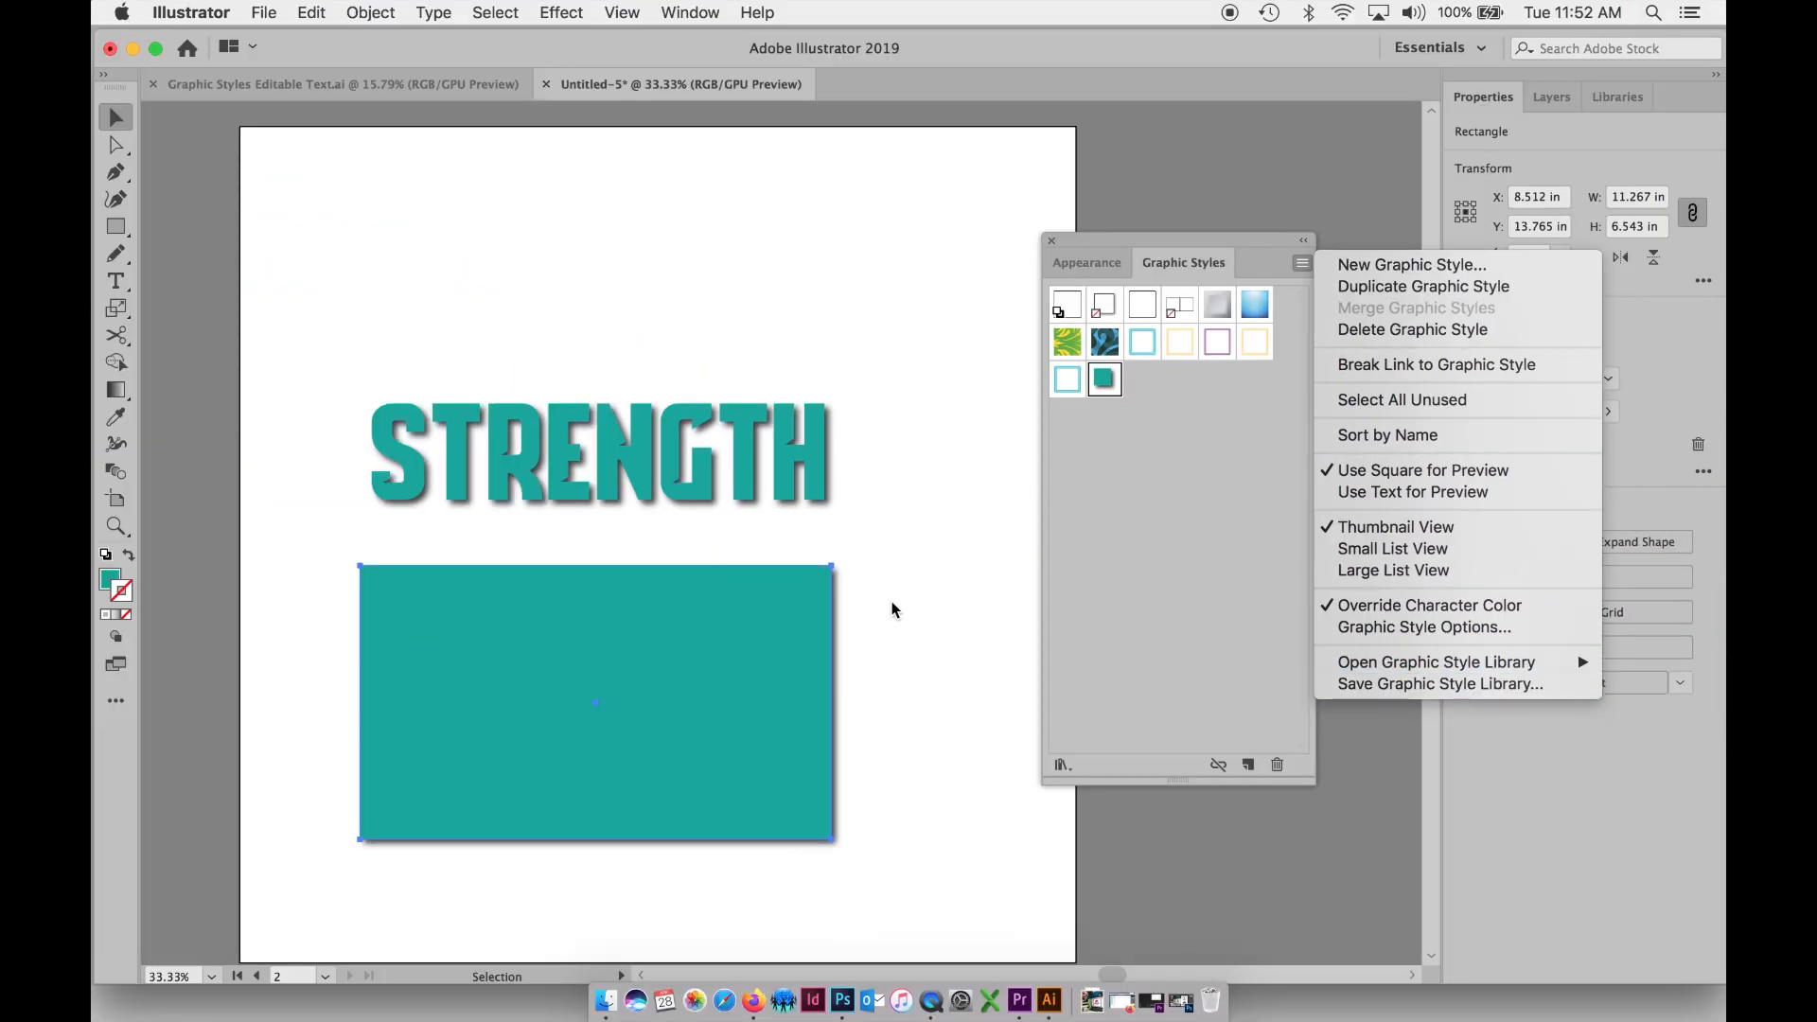
{"action": "left_click", "coordinate": [891, 603]}
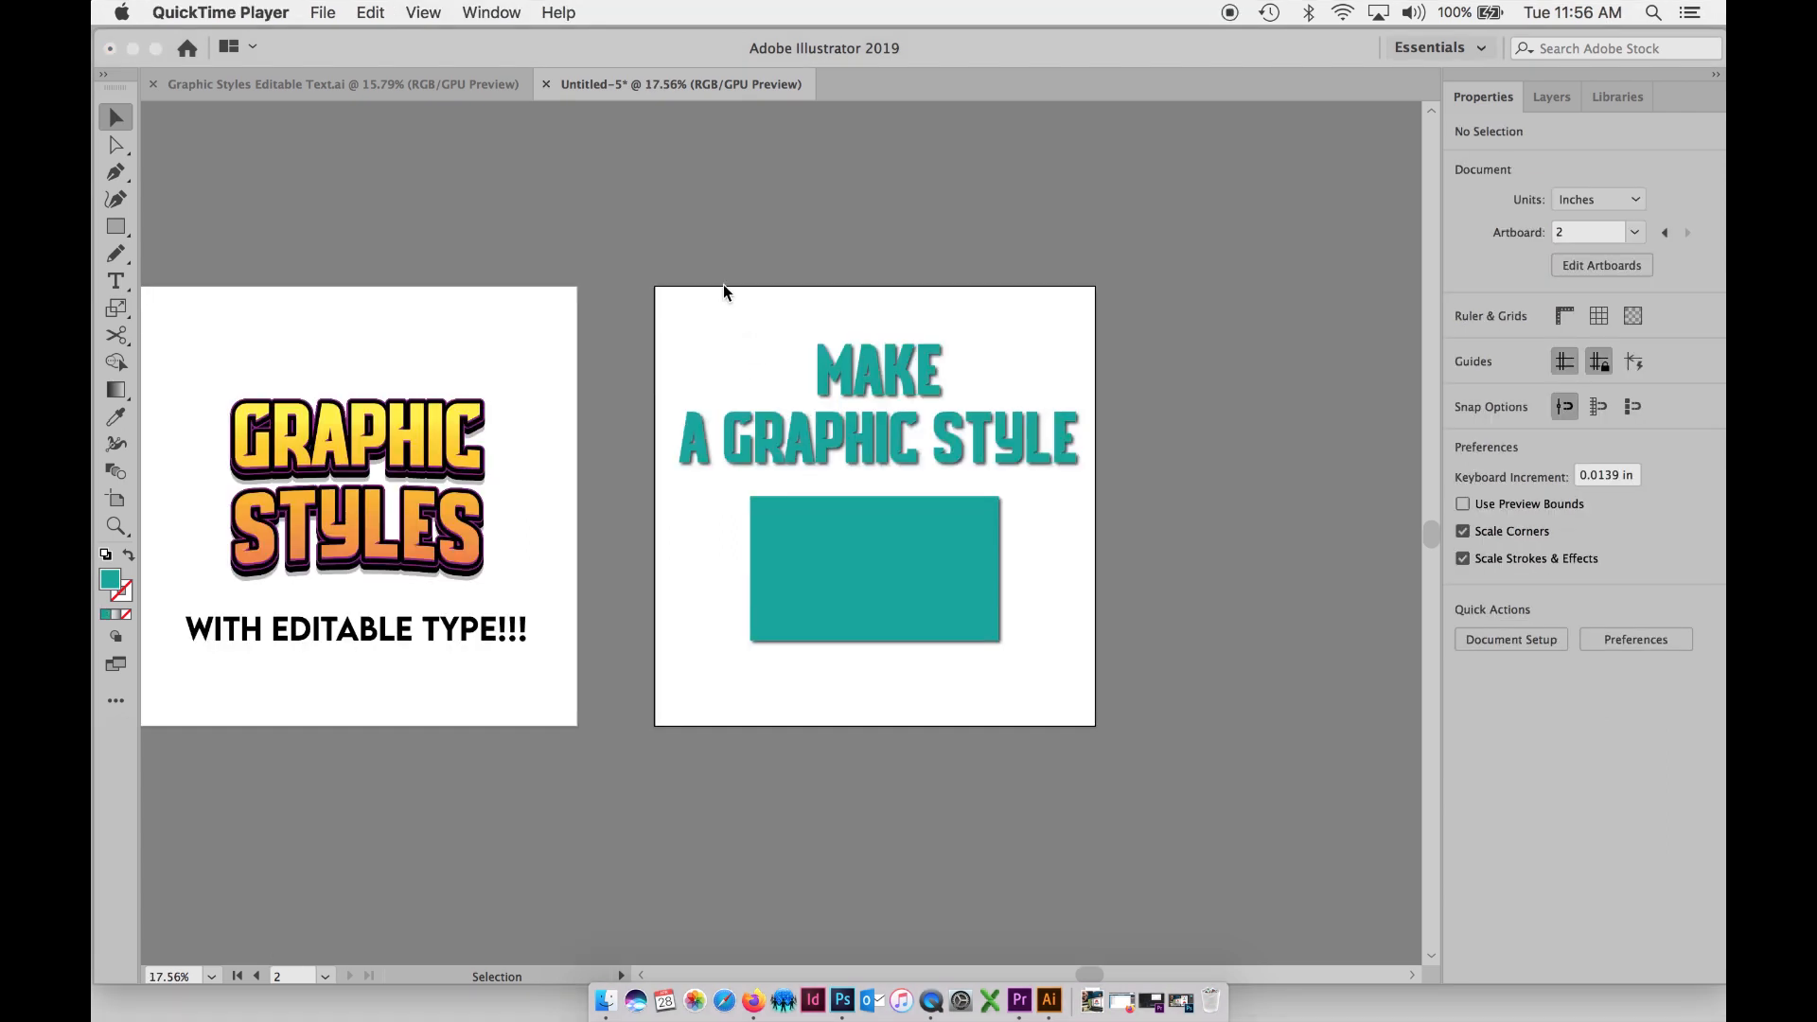
- Duplicate the MAKE A GRAPHIC STYLE artboard to its right and delete the artwork on the copy
{"action": "left_click", "coordinate": [710, 263]}
{"action": "key", "text": "space"}
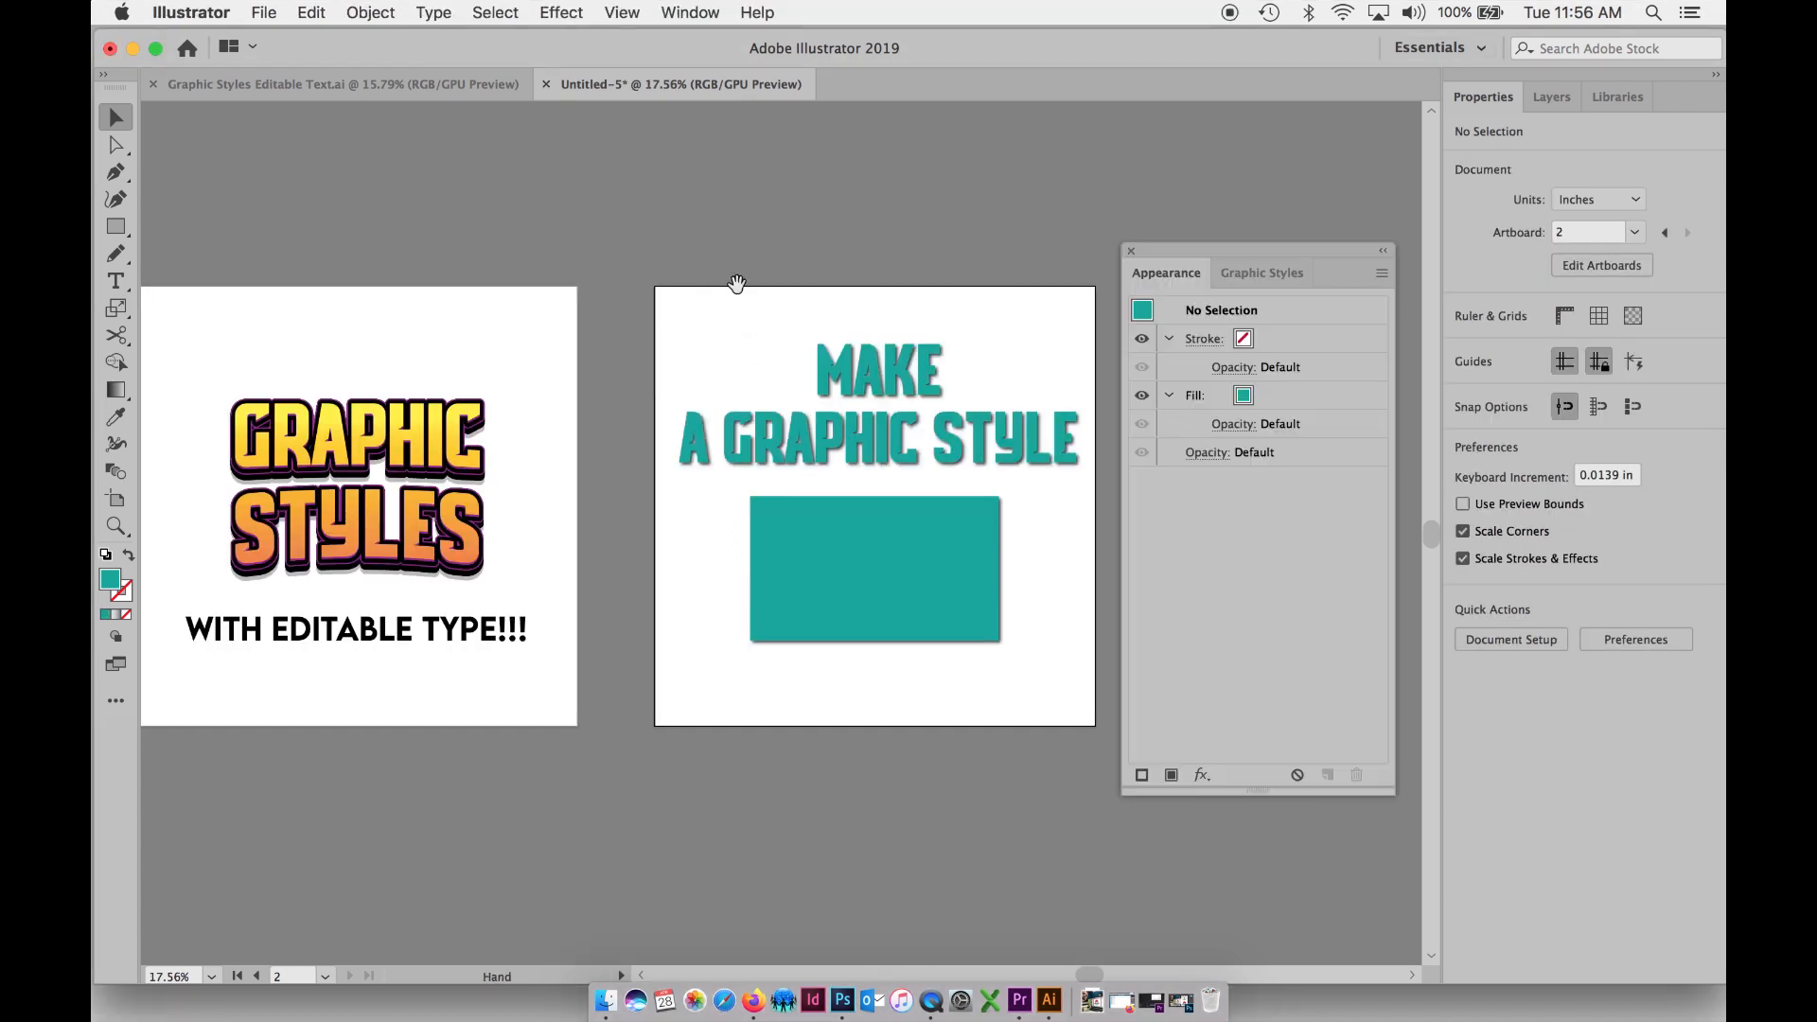
{"action": "left_click_drag", "start_coordinate": [758, 304], "coordinate": [617, 332]}
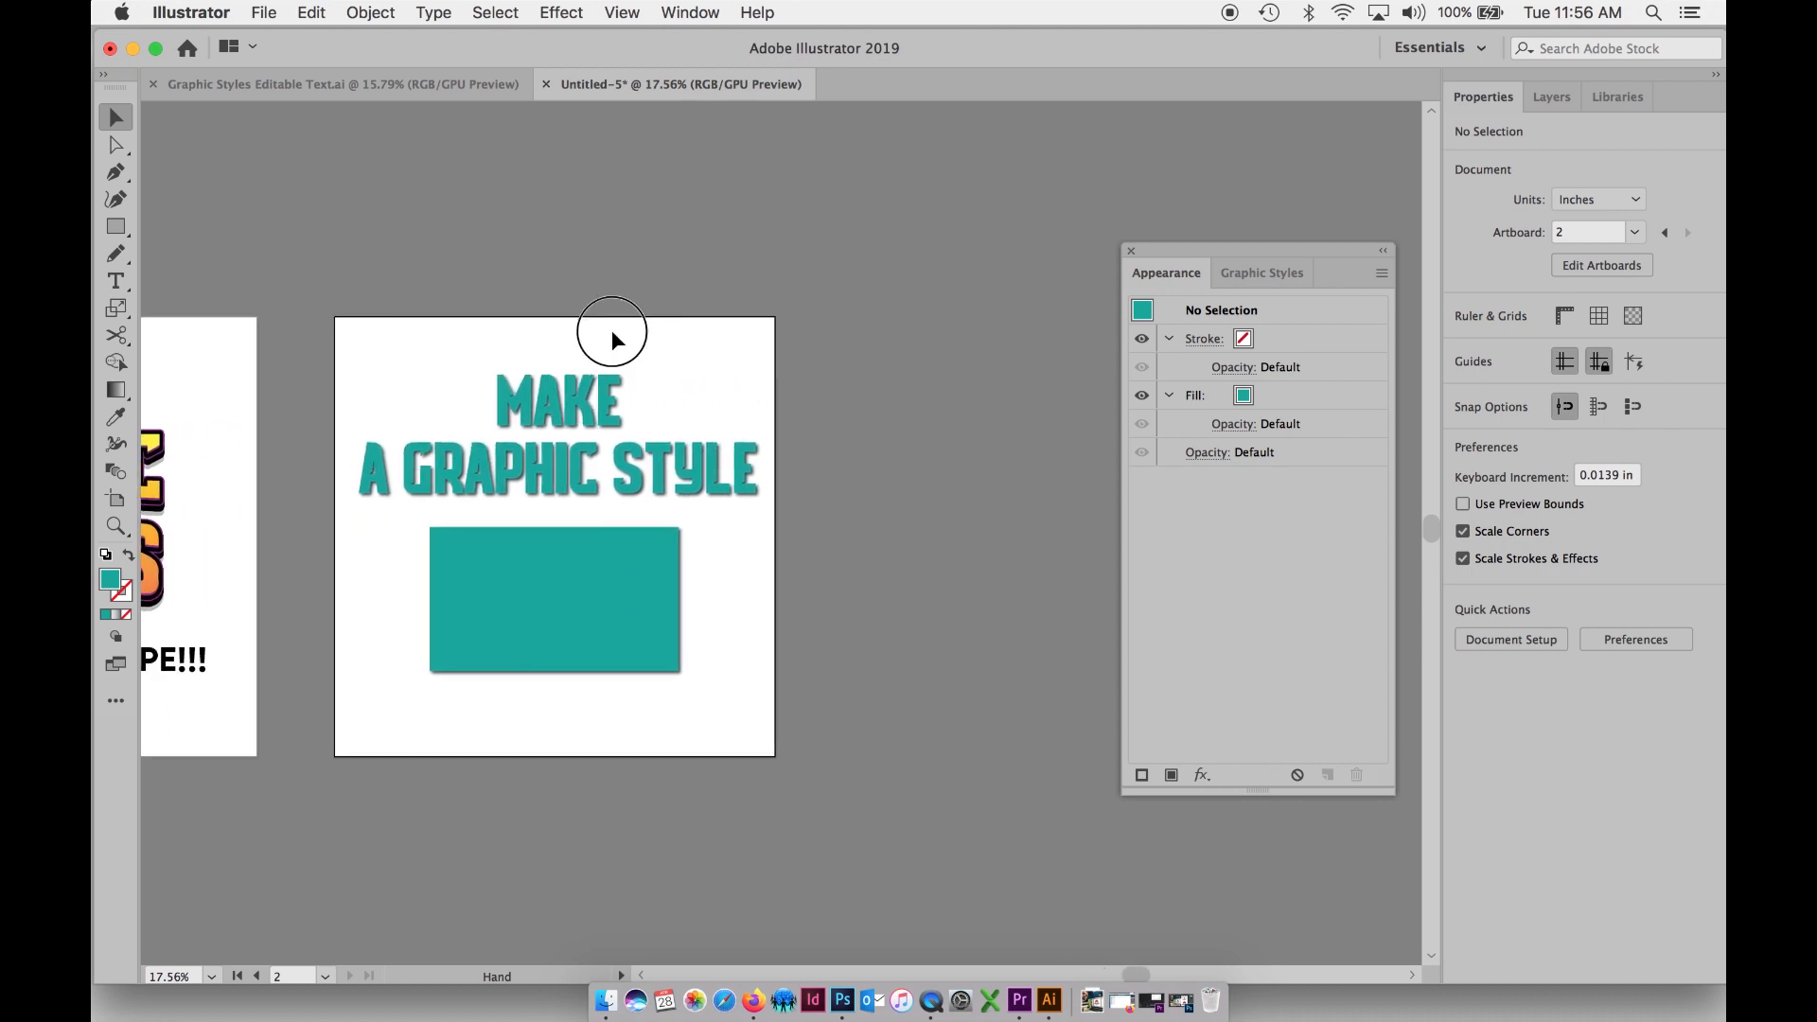
{"action": "left_click_drag", "start_coordinate": [799, 344], "coordinate": [702, 341]}
{"action": "key", "text": "shift+o"}
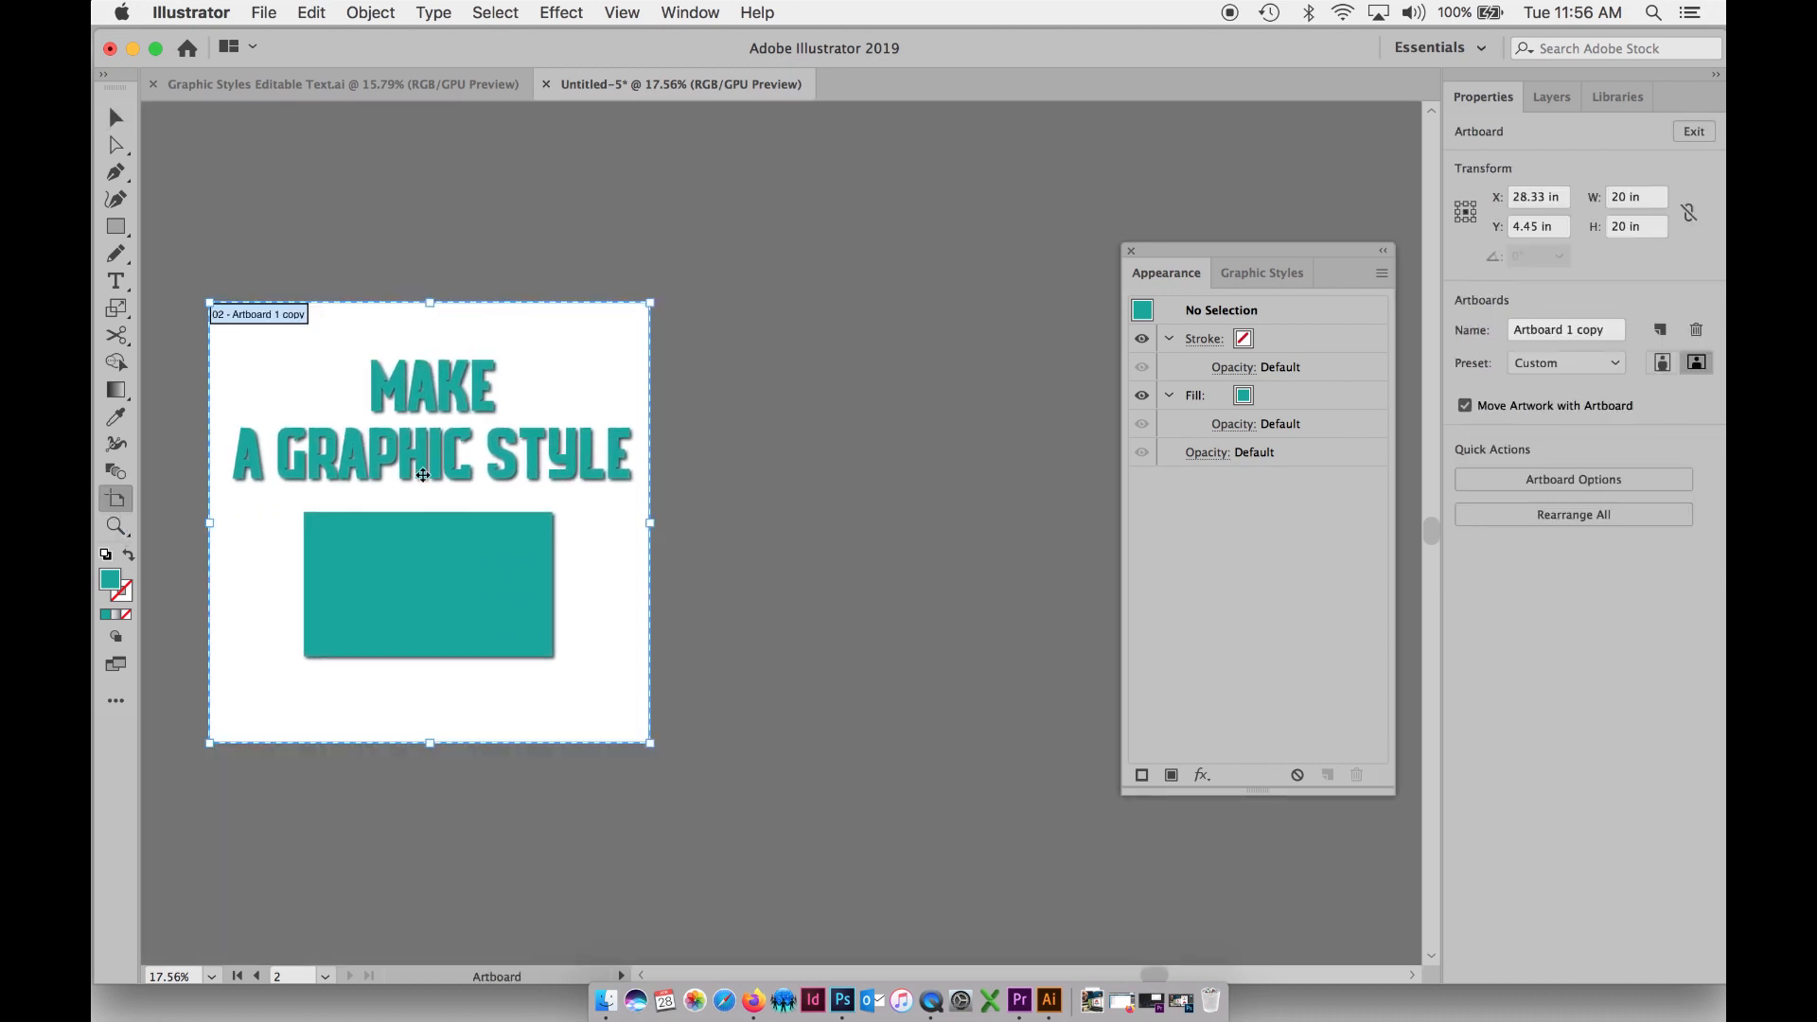
{"action": "left_click_drag", "start_coordinate": [300, 406], "coordinate": [829, 406]}
{"action": "left_click", "coordinate": [116, 117]}
{"action": "left_click_drag", "start_coordinate": [783, 305], "coordinate": [807, 677]}
{"action": "key", "text": "Delete"}
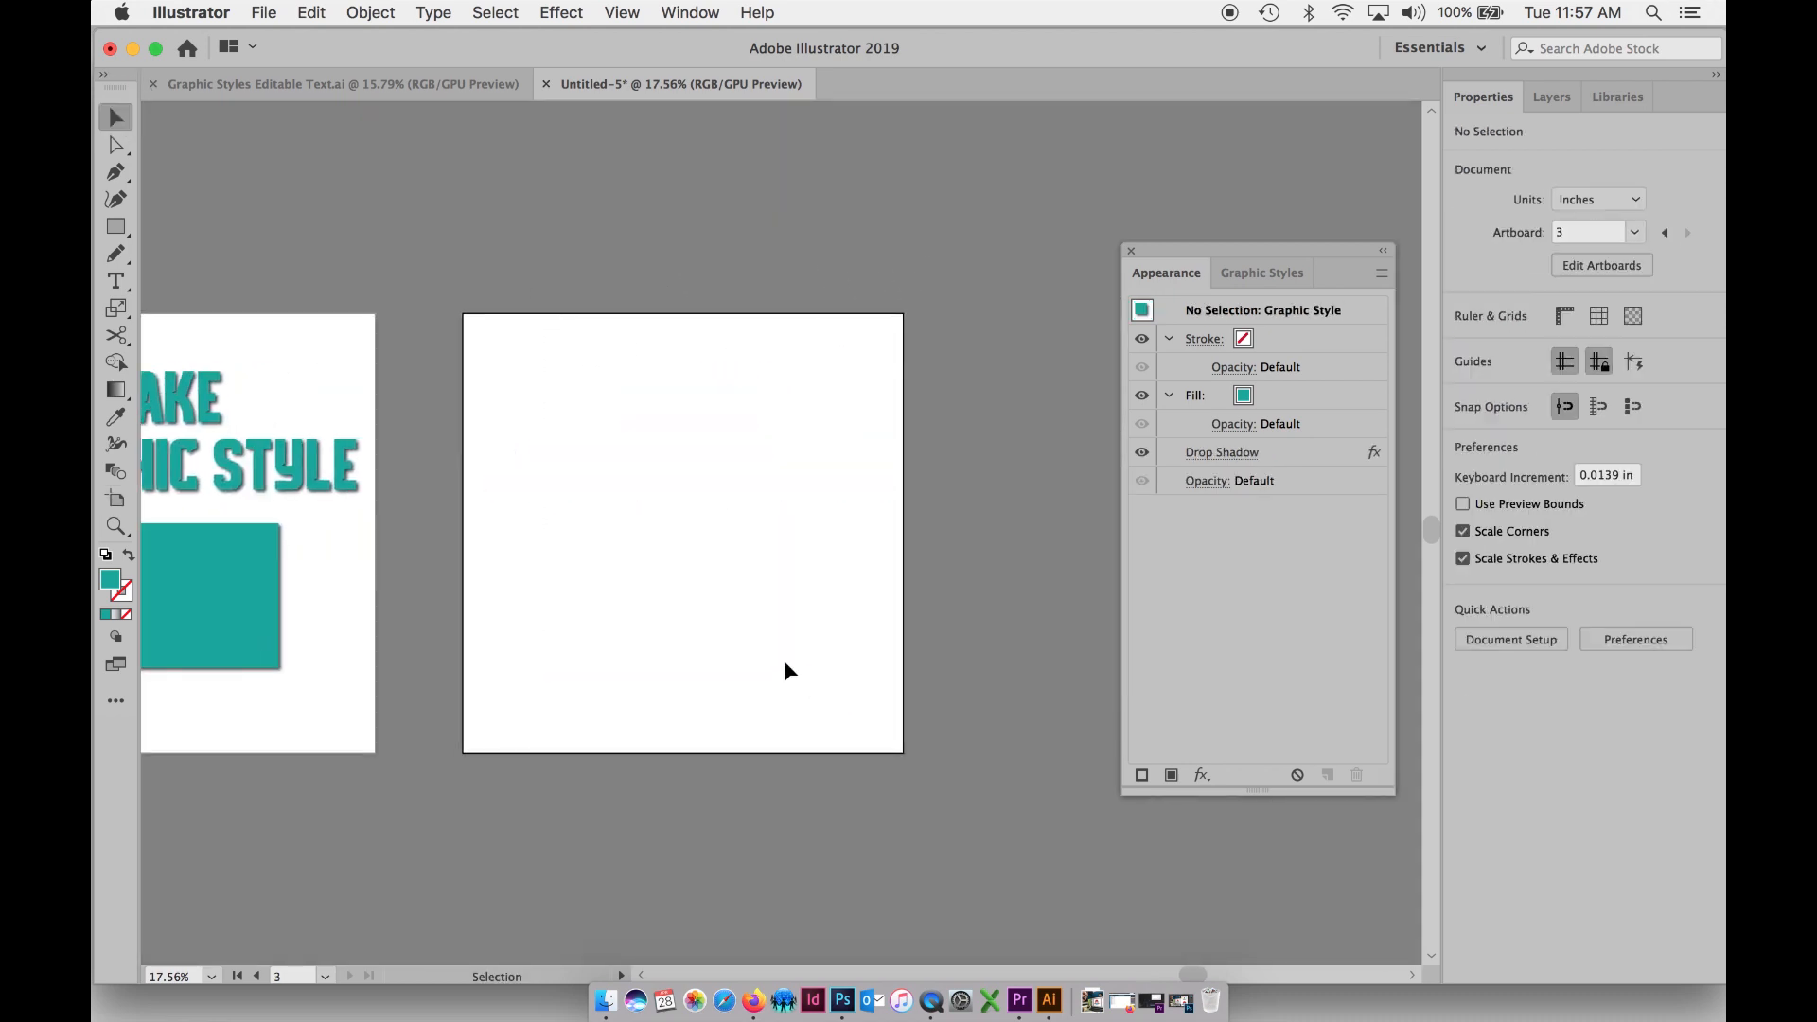
- Start a new line of point type on the empty third artboard
{"action": "left_click", "coordinate": [114, 283]}
{"action": "left_click", "coordinate": [587, 515]}
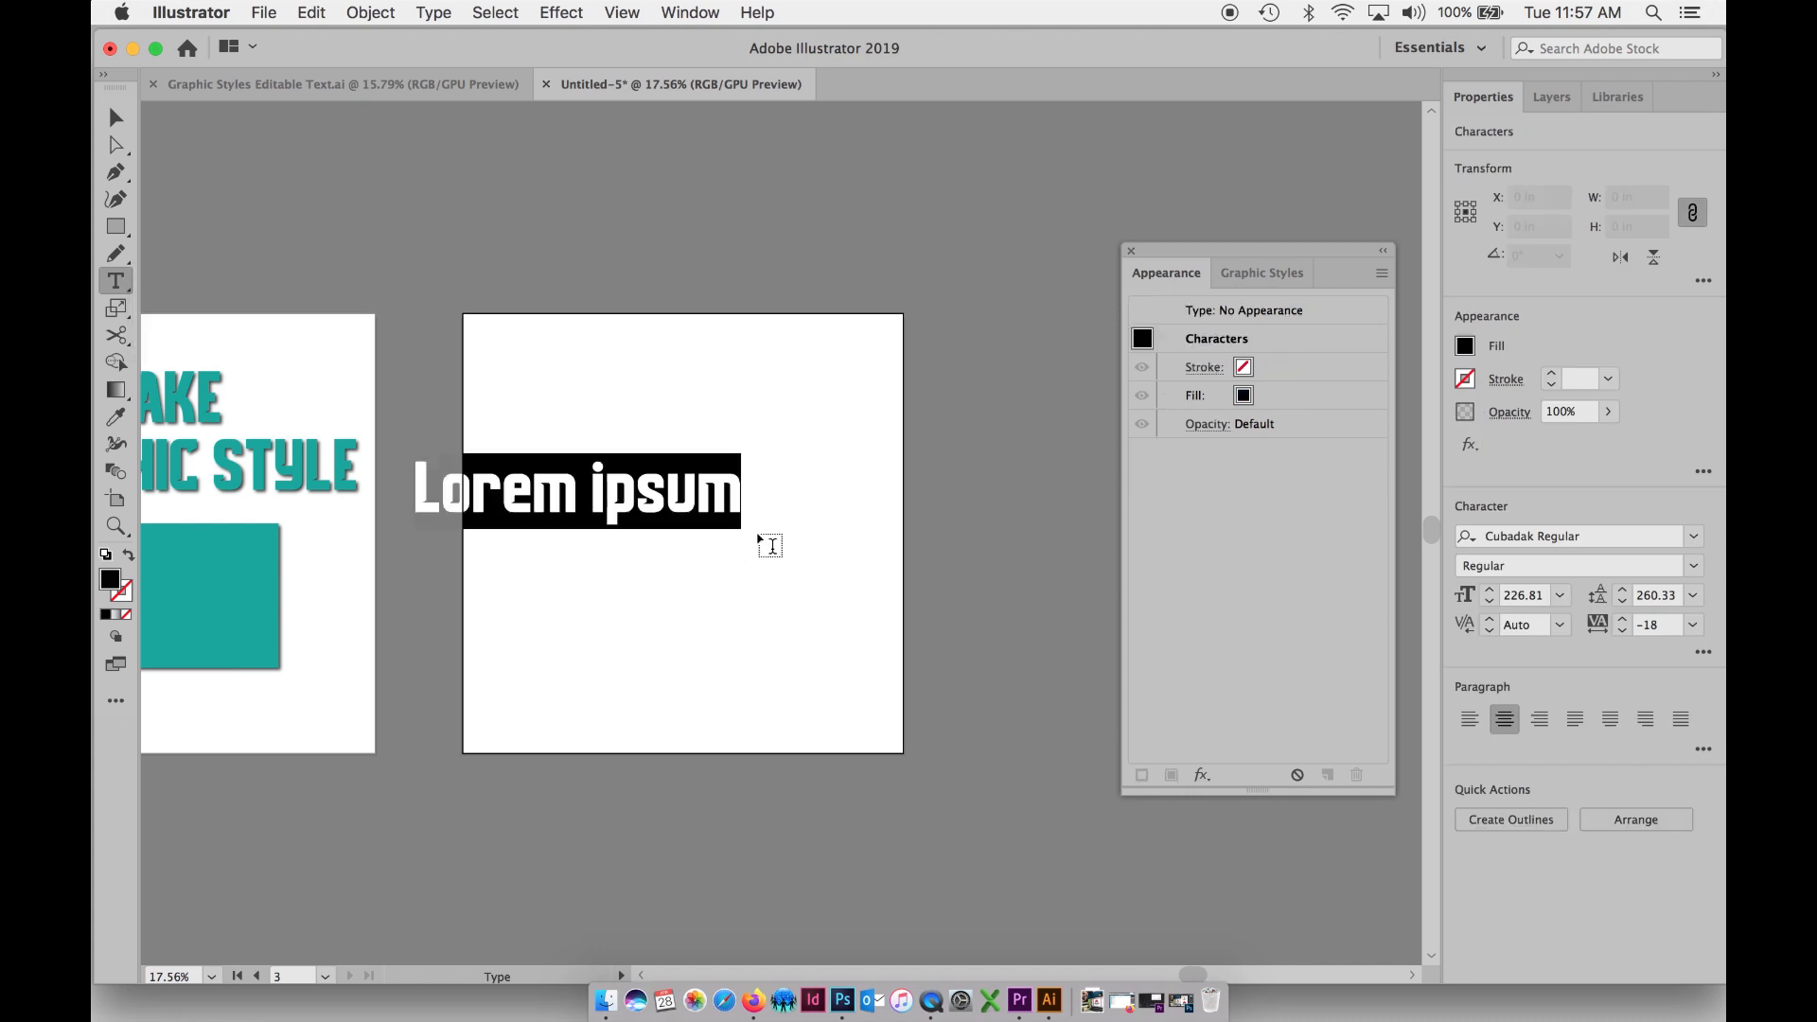
{"action": "type", "text": "strength"}
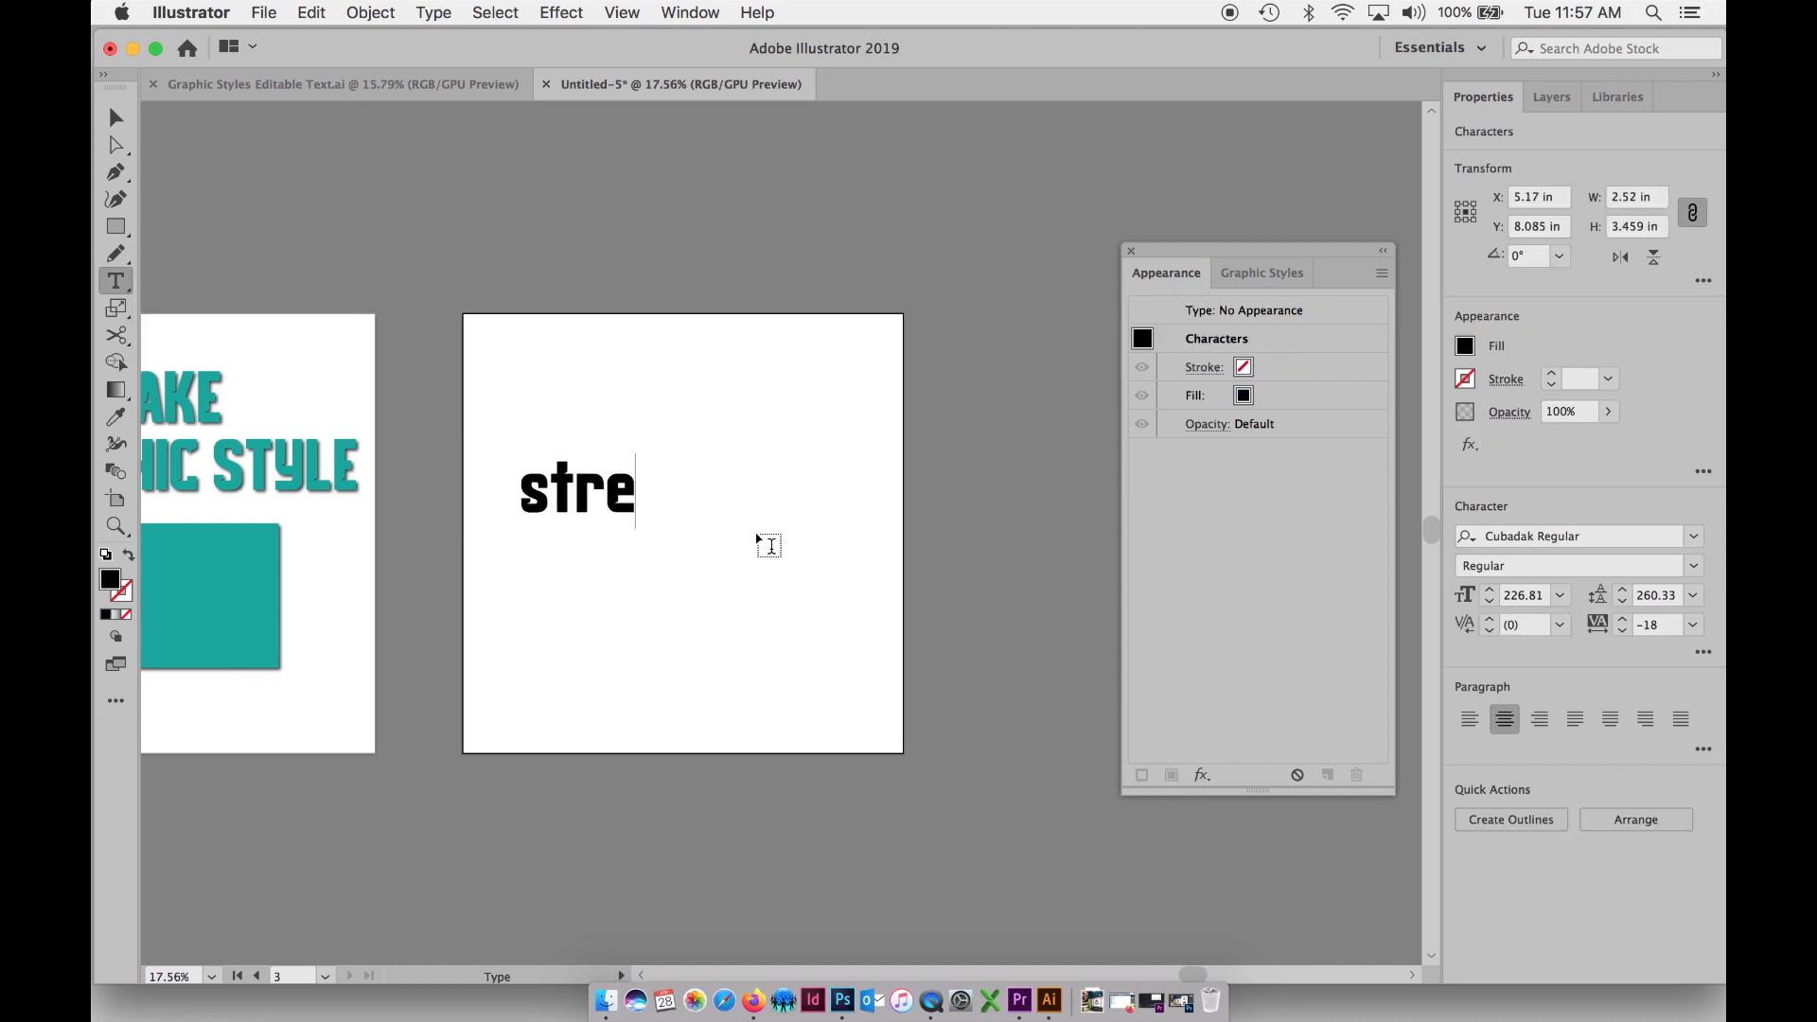
{"action": "key", "text": "BackSpace"}
{"action": "key", "text": "BackSpace"}
{"action": "key", "text": "BackSpace"}
{"action": "key", "text": "BackSpace"}
{"action": "key", "text": "BackSpace"}
{"action": "key", "text": "BackSpace"}
{"action": "key", "text": "BackSpace"}
{"action": "key", "text": "BackSpace"}
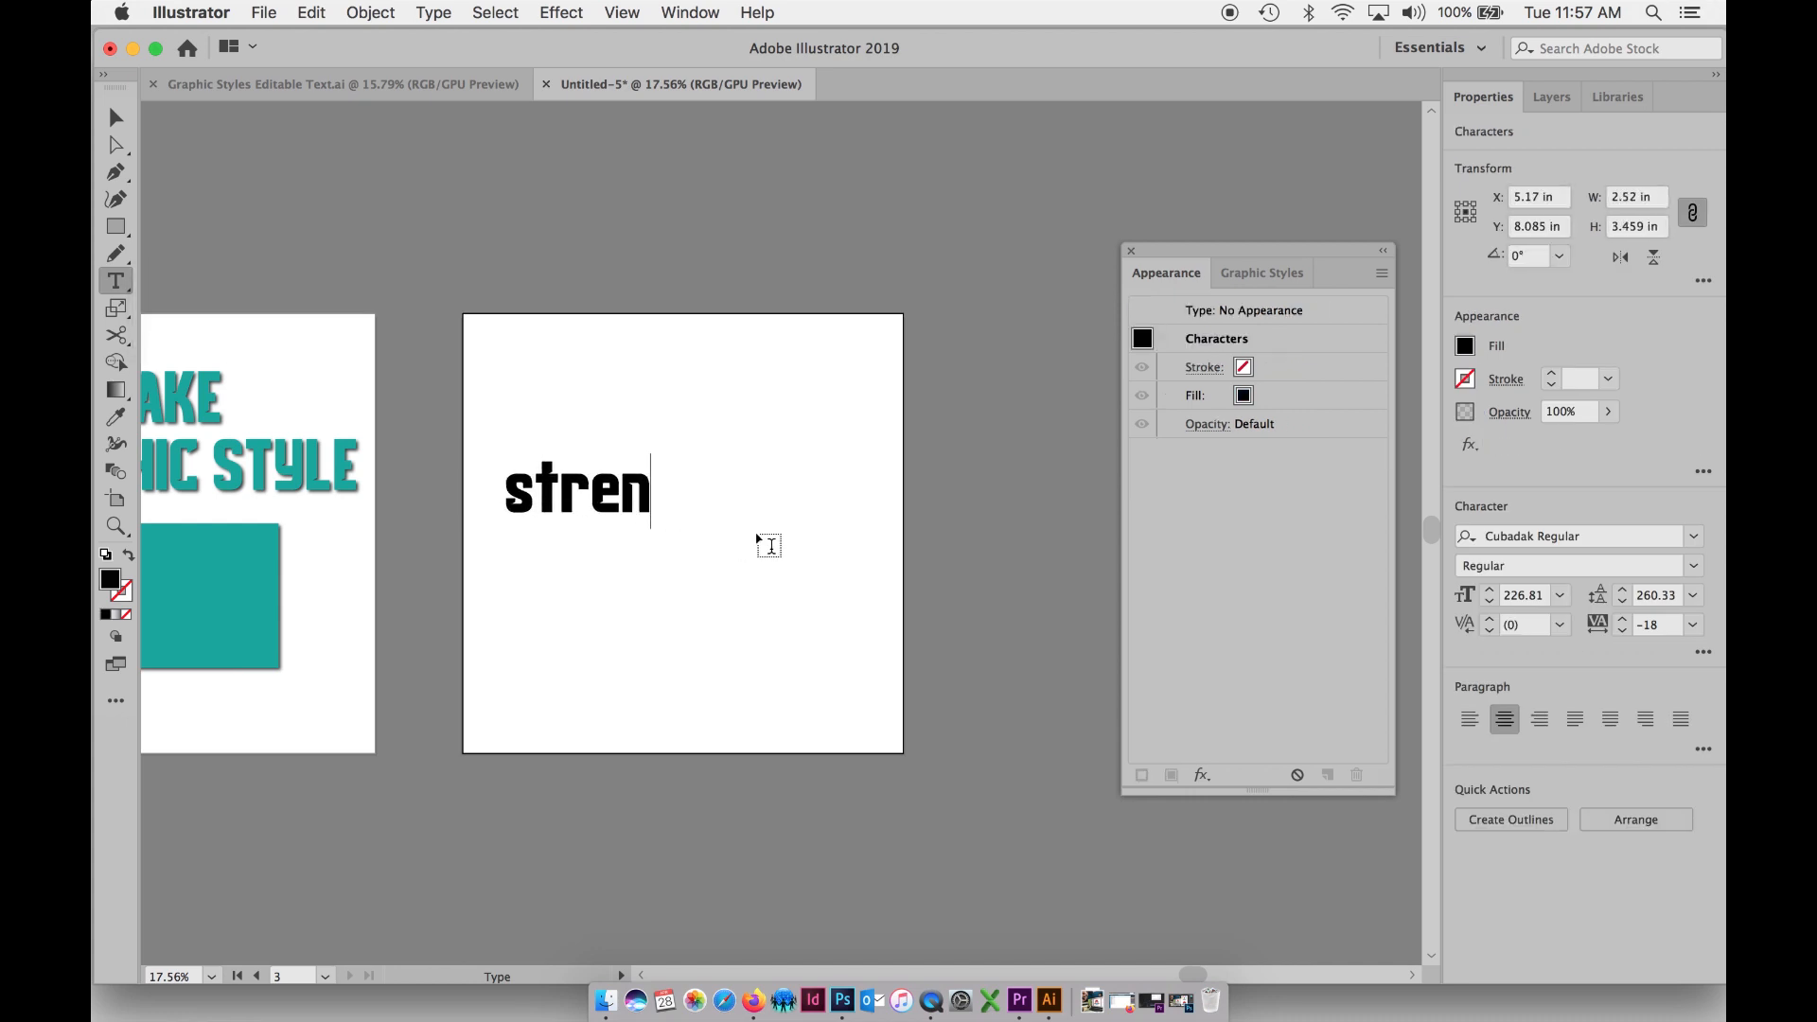
- Enter STRENGTH in capitals, move the text near the artboard's center, and tighten its tracking to -38
{"action": "type", "text": "STRE"}
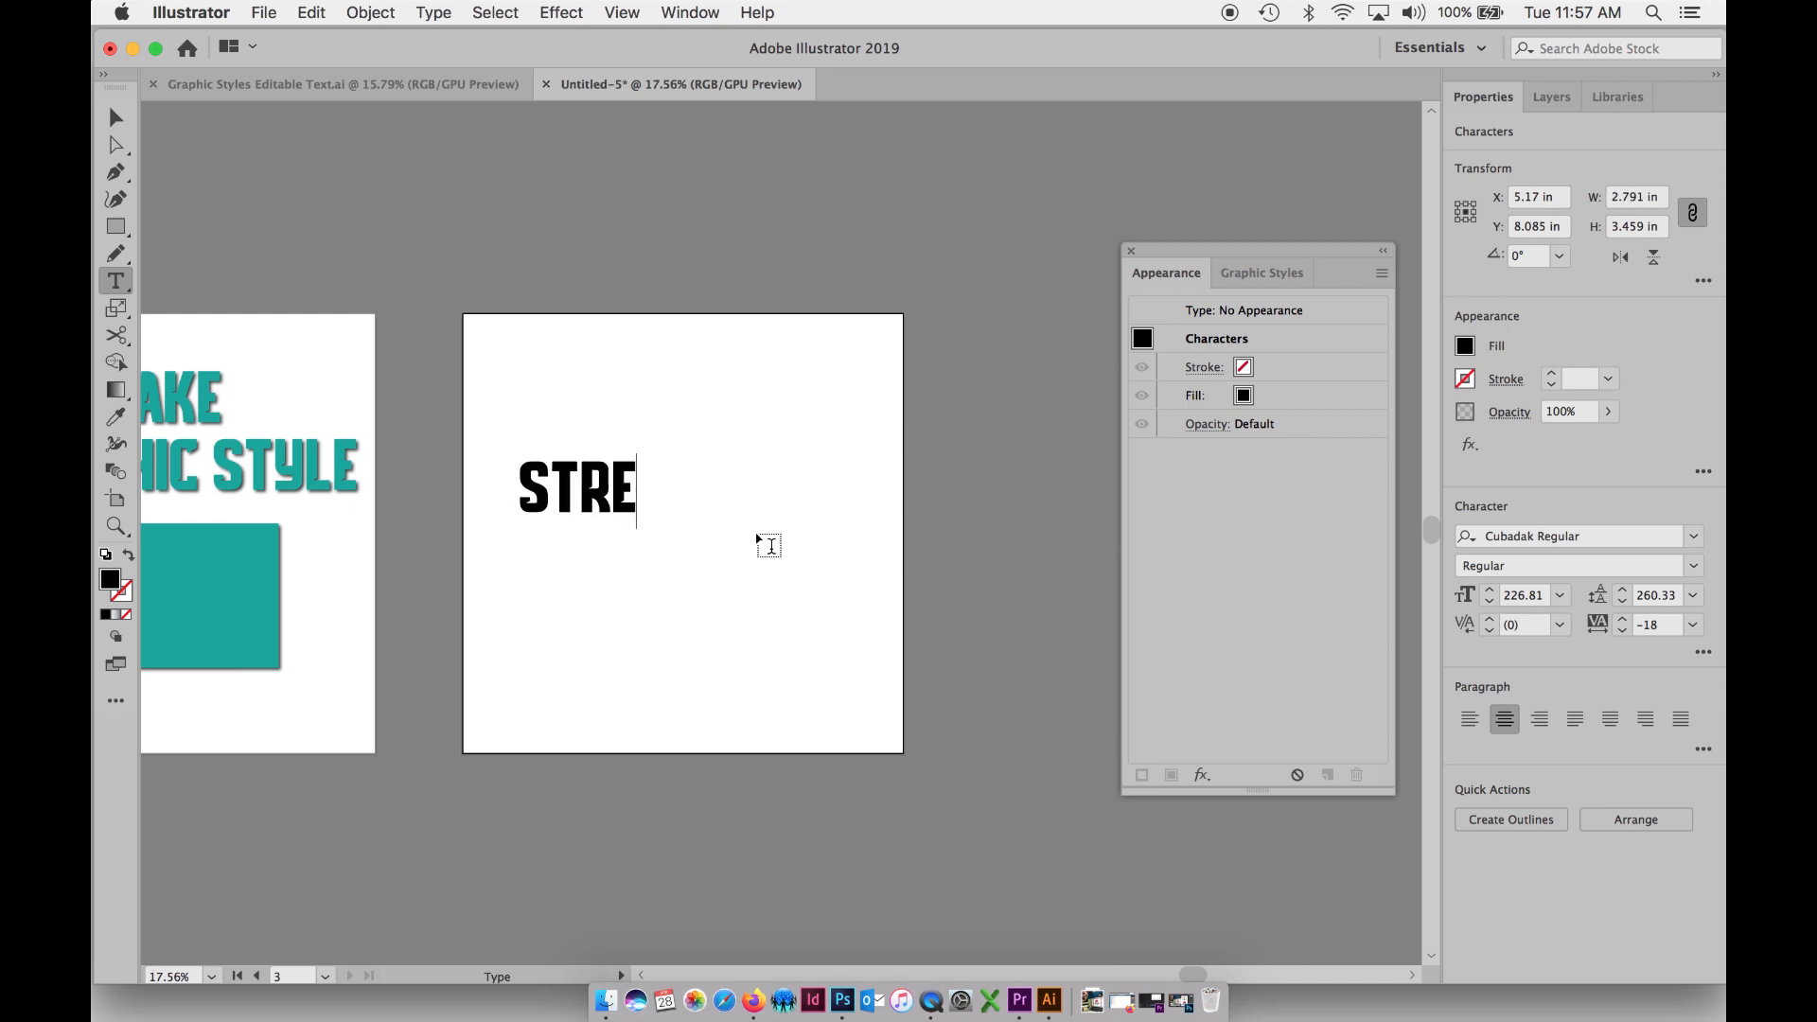
{"action": "type", "text": "NGTH"}
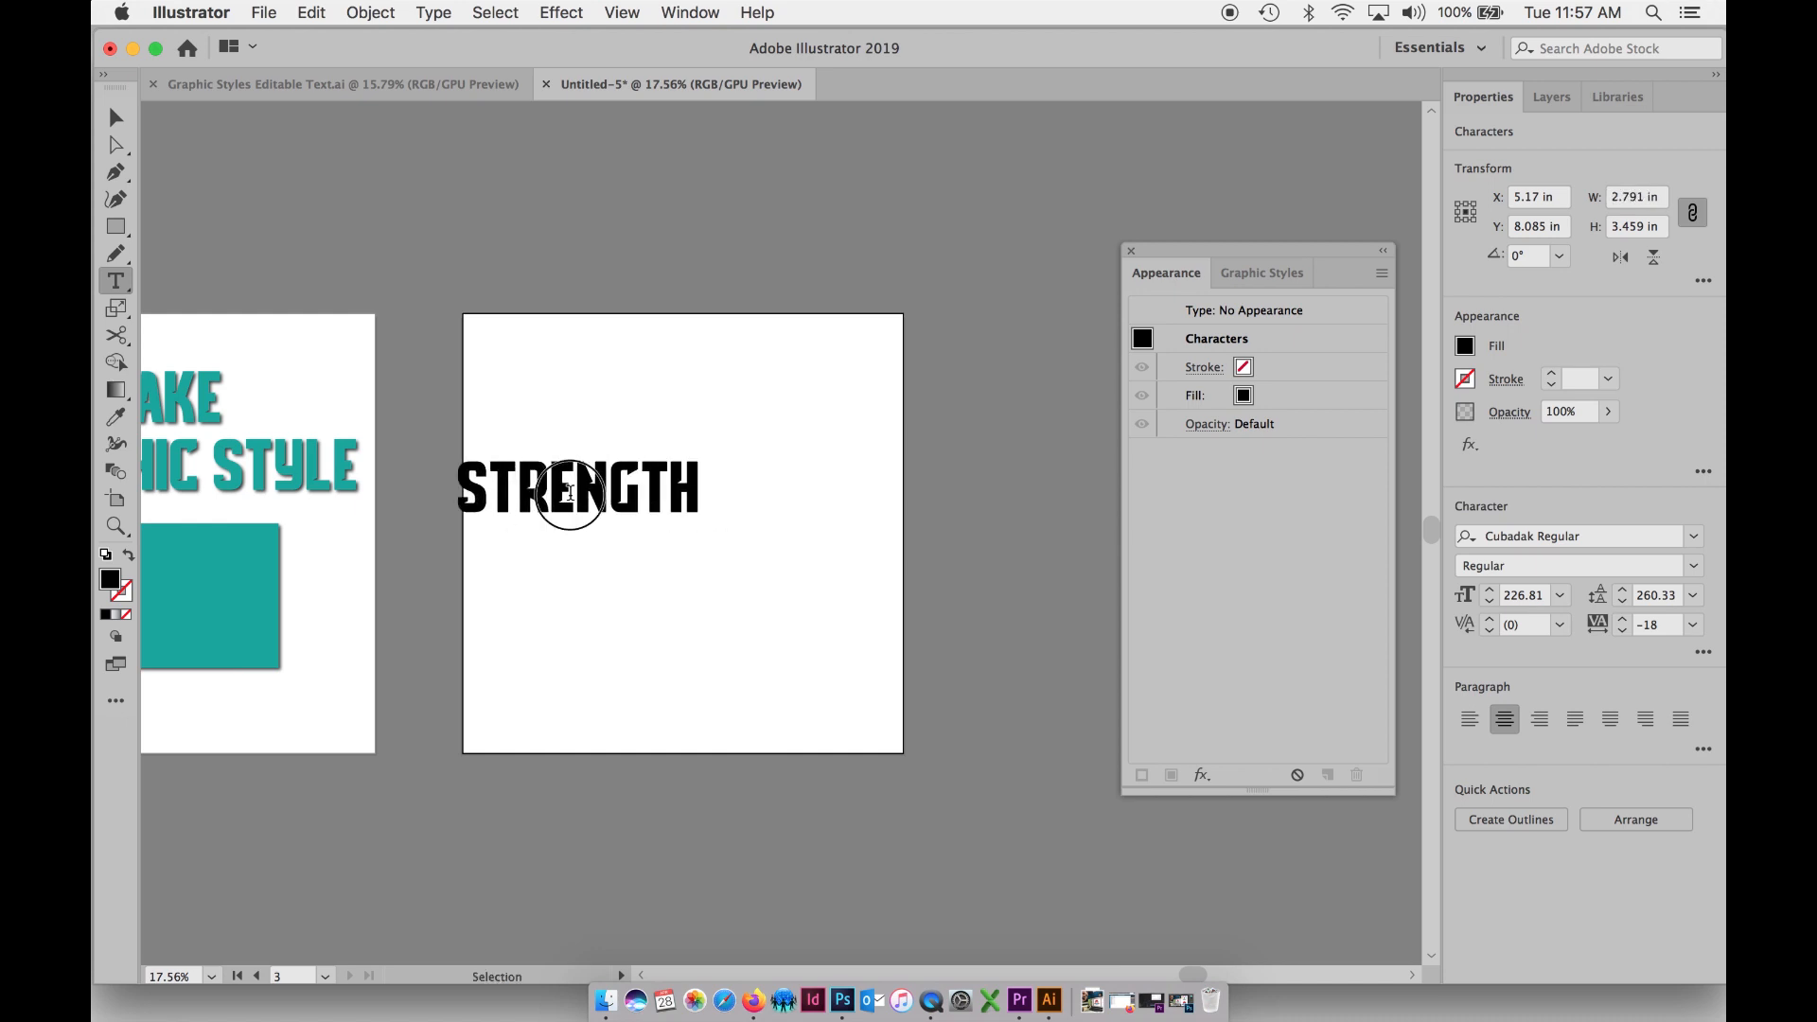
{"action": "left_click_drag", "start_coordinate": [567, 495], "coordinate": [656, 521]}
{"action": "key", "text": "alt+Left"}
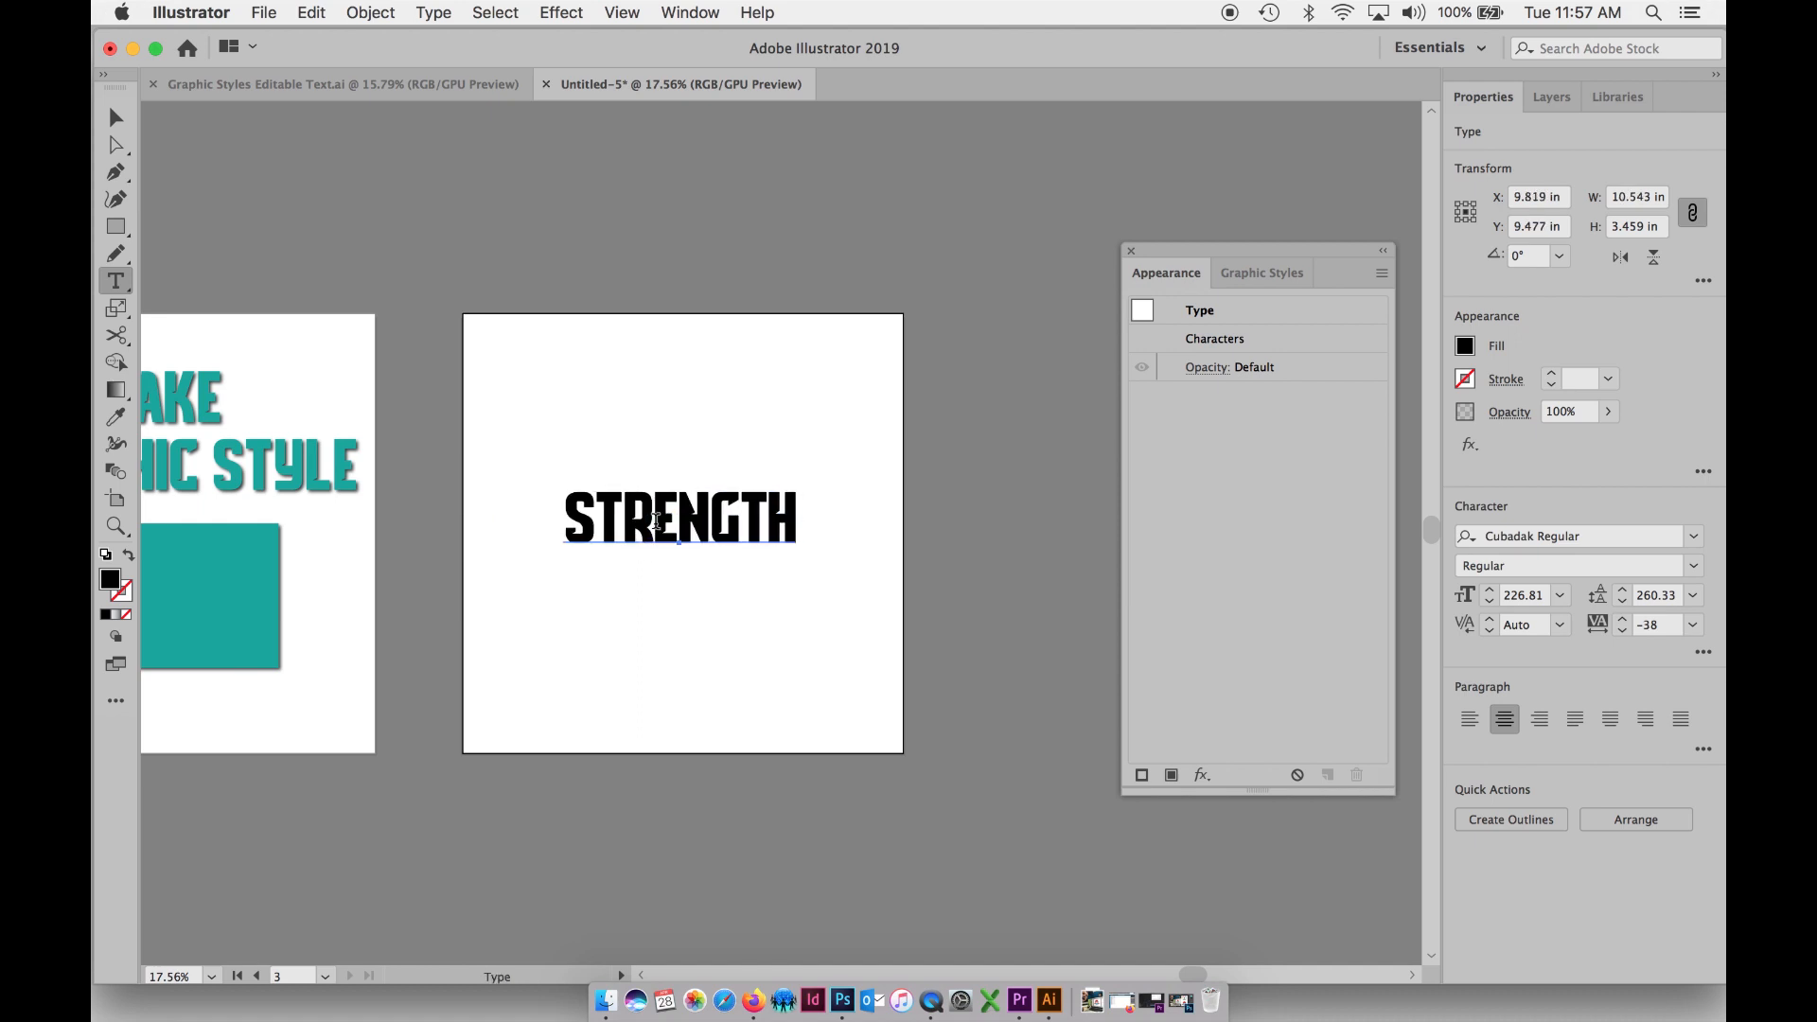
- Enlarge STRENGTH to 274.81 pt and reposition it around the middle of the third artboard
{"action": "left_click", "coordinate": [116, 118]}
{"action": "left_click_drag", "start_coordinate": [668, 532], "coordinate": [664, 456]}
{"action": "key", "text": "super+shift+period"}
{"action": "key", "text": "super+shift+period"}
{"action": "key", "text": "super+shift+period"}
{"action": "key", "text": "super+shift+period"}
{"action": "key", "text": "super+shift+period"}
{"action": "key", "text": "super+shift+period"}
{"action": "key", "text": "super+shift+period"}
{"action": "key", "text": "super+shift+period"}
{"action": "key", "text": "super+shift+period"}
{"action": "key", "text": "super+shift+period"}
{"action": "key", "text": "super+shift+period"}
{"action": "key", "text": "super+shift+period"}
{"action": "key", "text": "super+shift+period"}
{"action": "key", "text": "super+shift+period"}
{"action": "key", "text": "super+shift+period"}
{"action": "key", "text": "super+shift+period"}
{"action": "key", "text": "super+shift+period"}
{"action": "key", "text": "super+shift+period"}
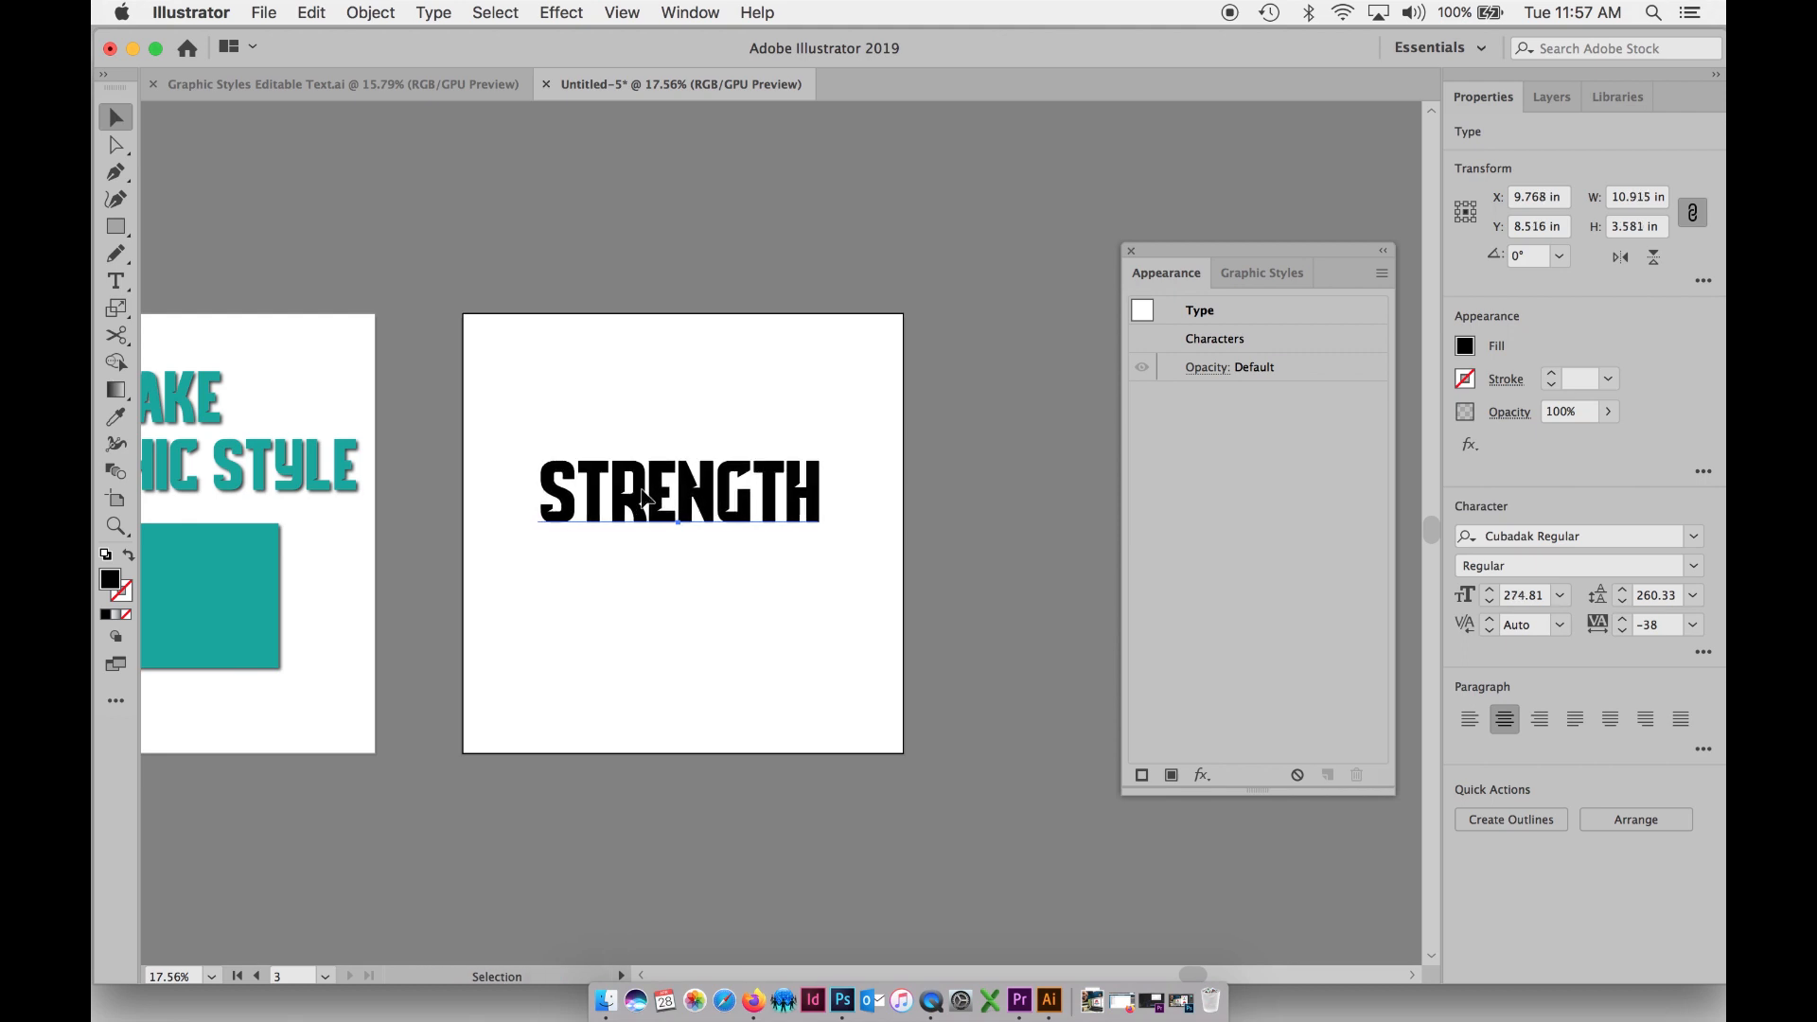
{"action": "mouse_move", "coordinate": [663, 495]}
{"action": "left_mouse_down"}
{"action": "mouse_move", "coordinate": [665, 522]}
{"action": "mouse_move", "coordinate": [666, 494]}
{"action": "mouse_move", "coordinate": [678, 509]}
{"action": "left_mouse_up"}
- Close the Appearance panel, show it again, and move it closer to the artboard
{"action": "left_click", "coordinate": [1130, 250]}
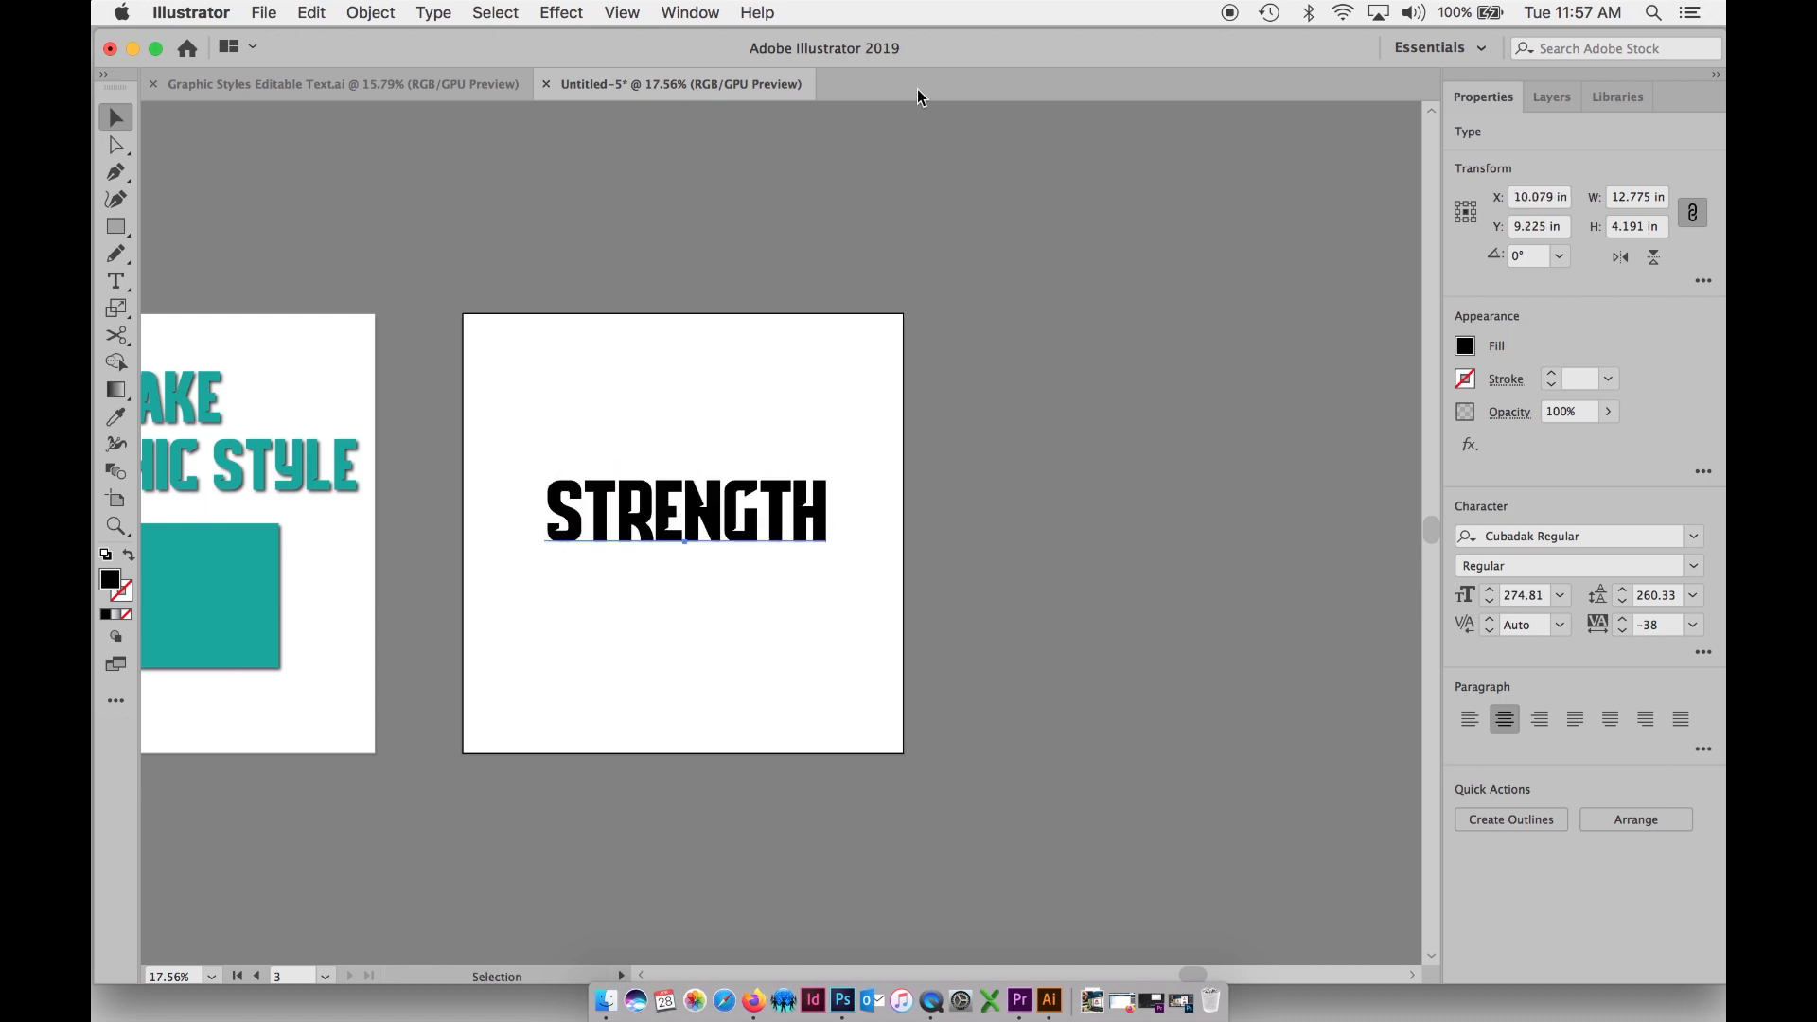
{"action": "left_click", "coordinate": [666, 10]}
{"action": "left_click", "coordinate": [729, 331]}
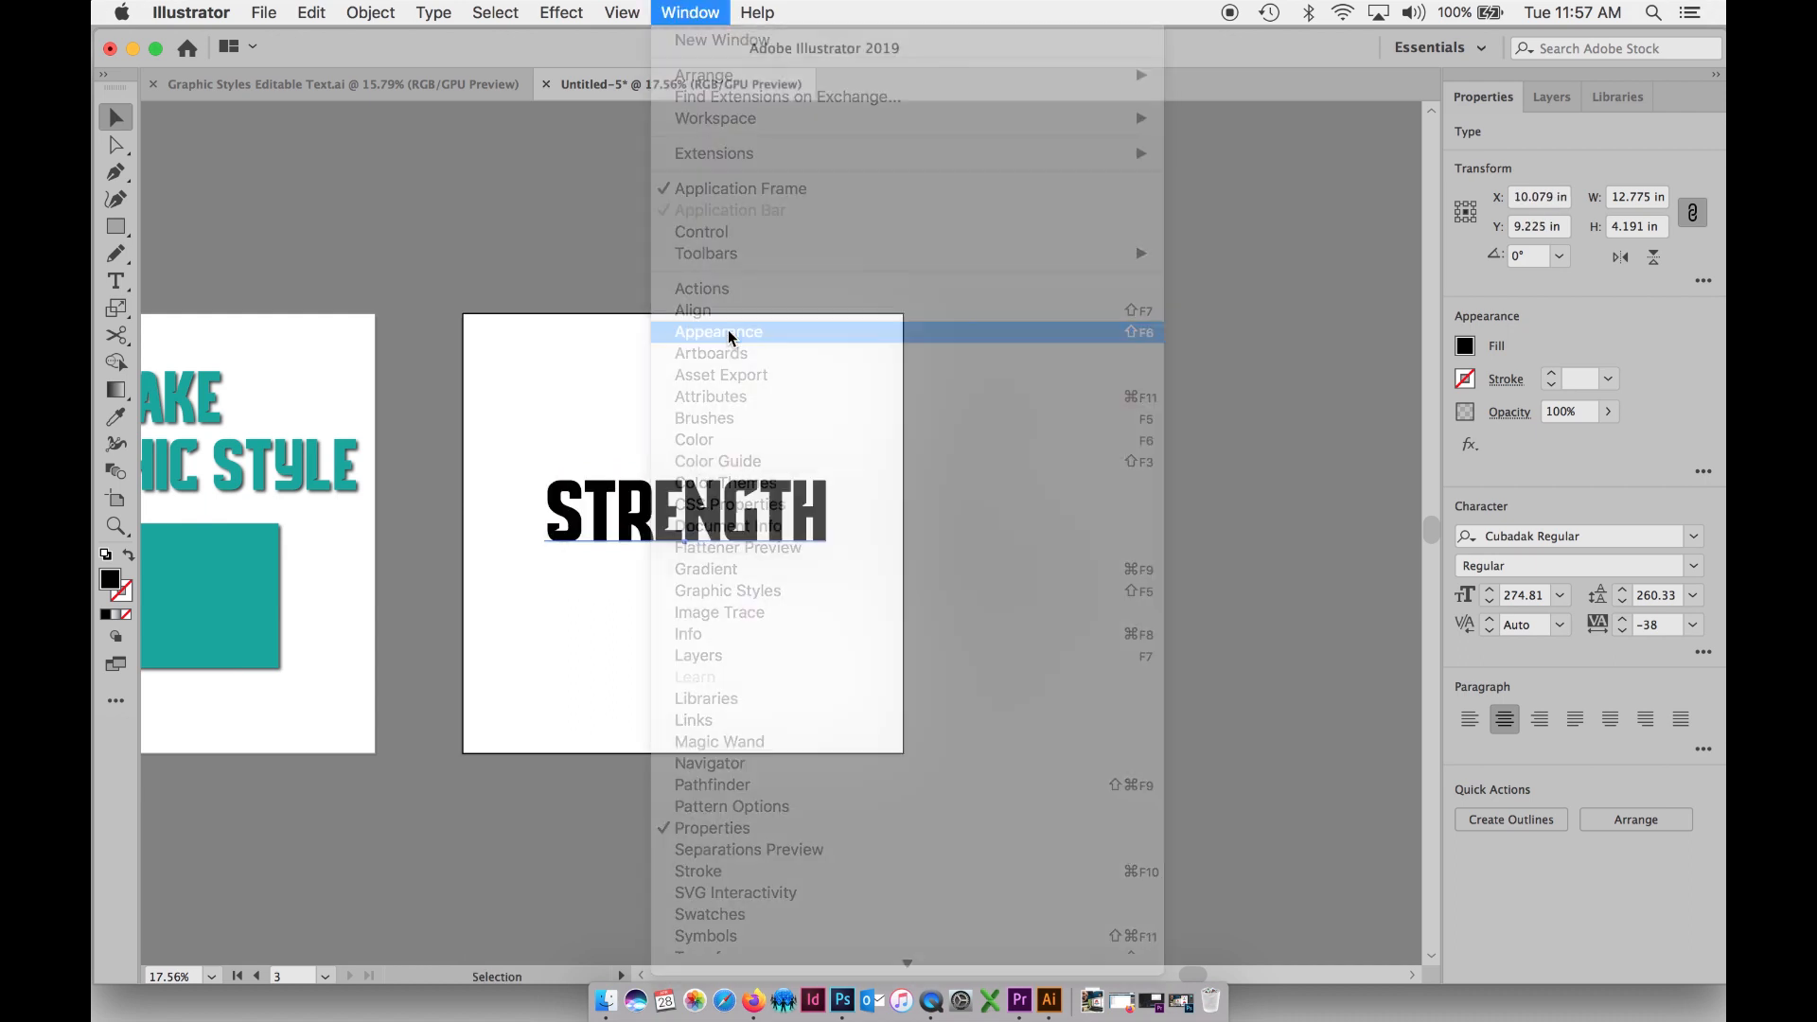
{"action": "left_click_drag", "start_coordinate": [1171, 253], "coordinate": [1067, 259]}
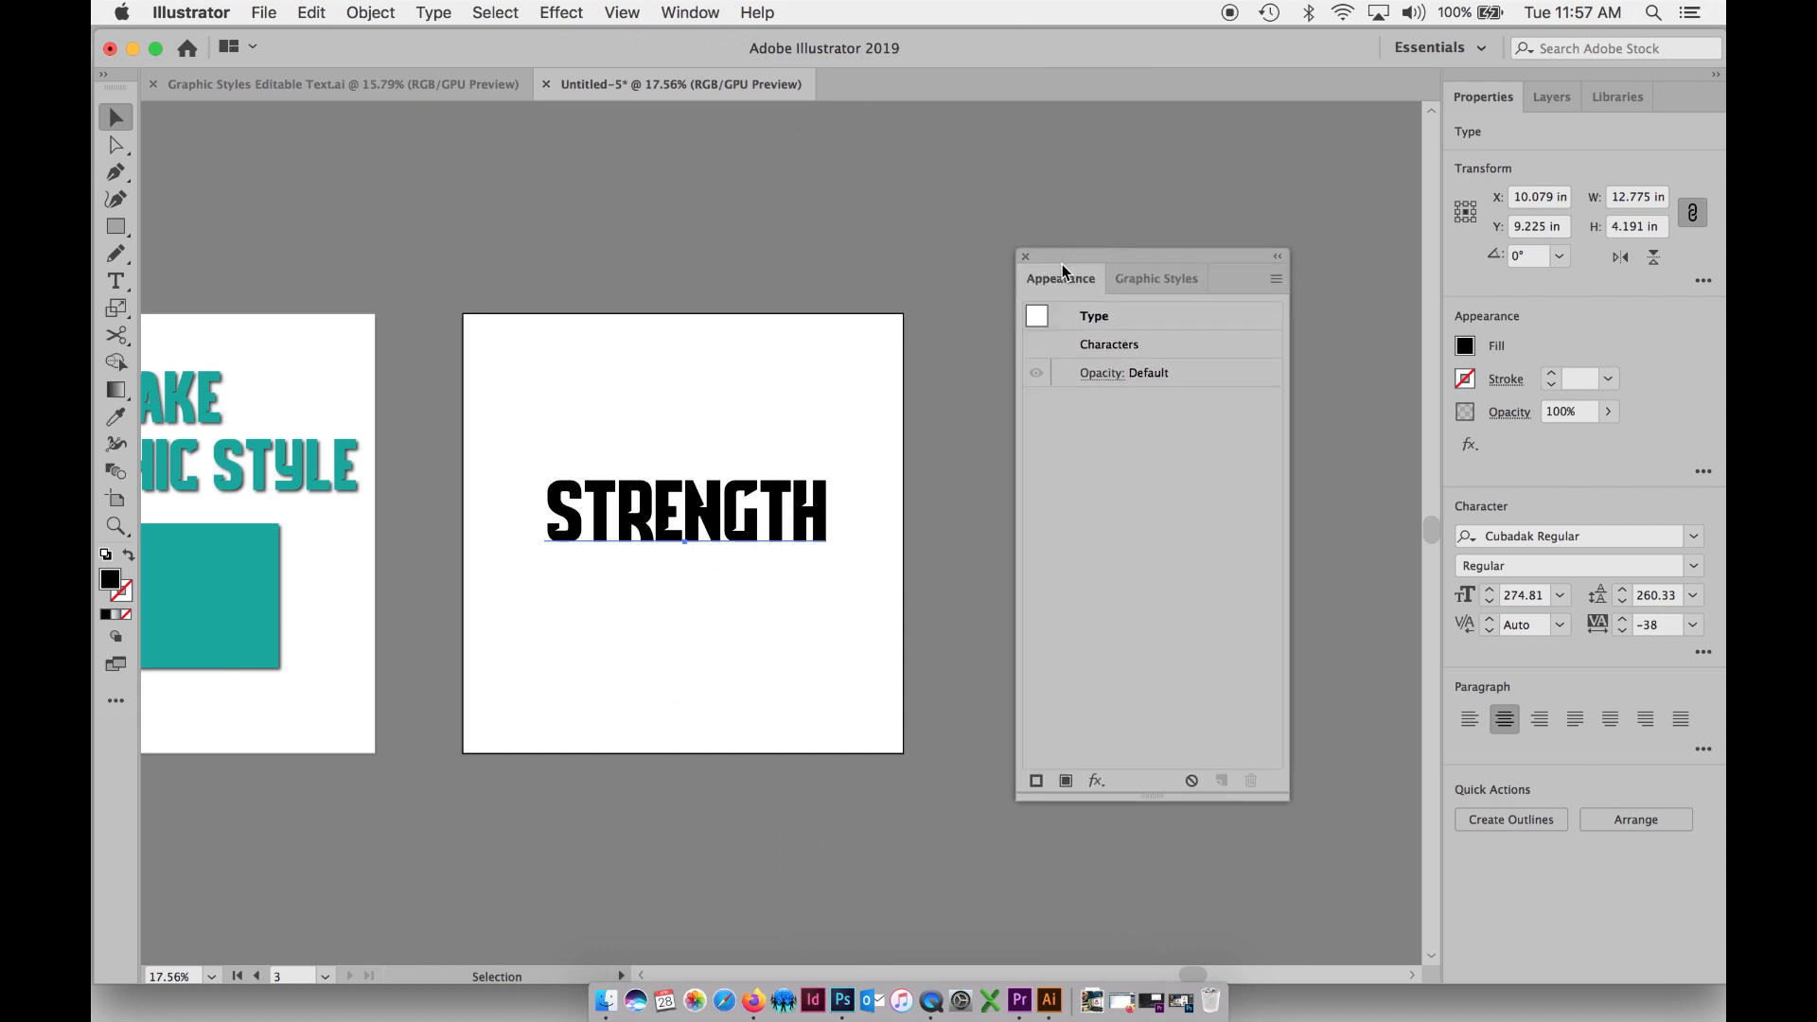
- Place the GRAPHIC STYLES lettering just above the STRENGTH artboard as a reference
{"action": "left_click", "coordinate": [616, 410], "text": "alt+super"}
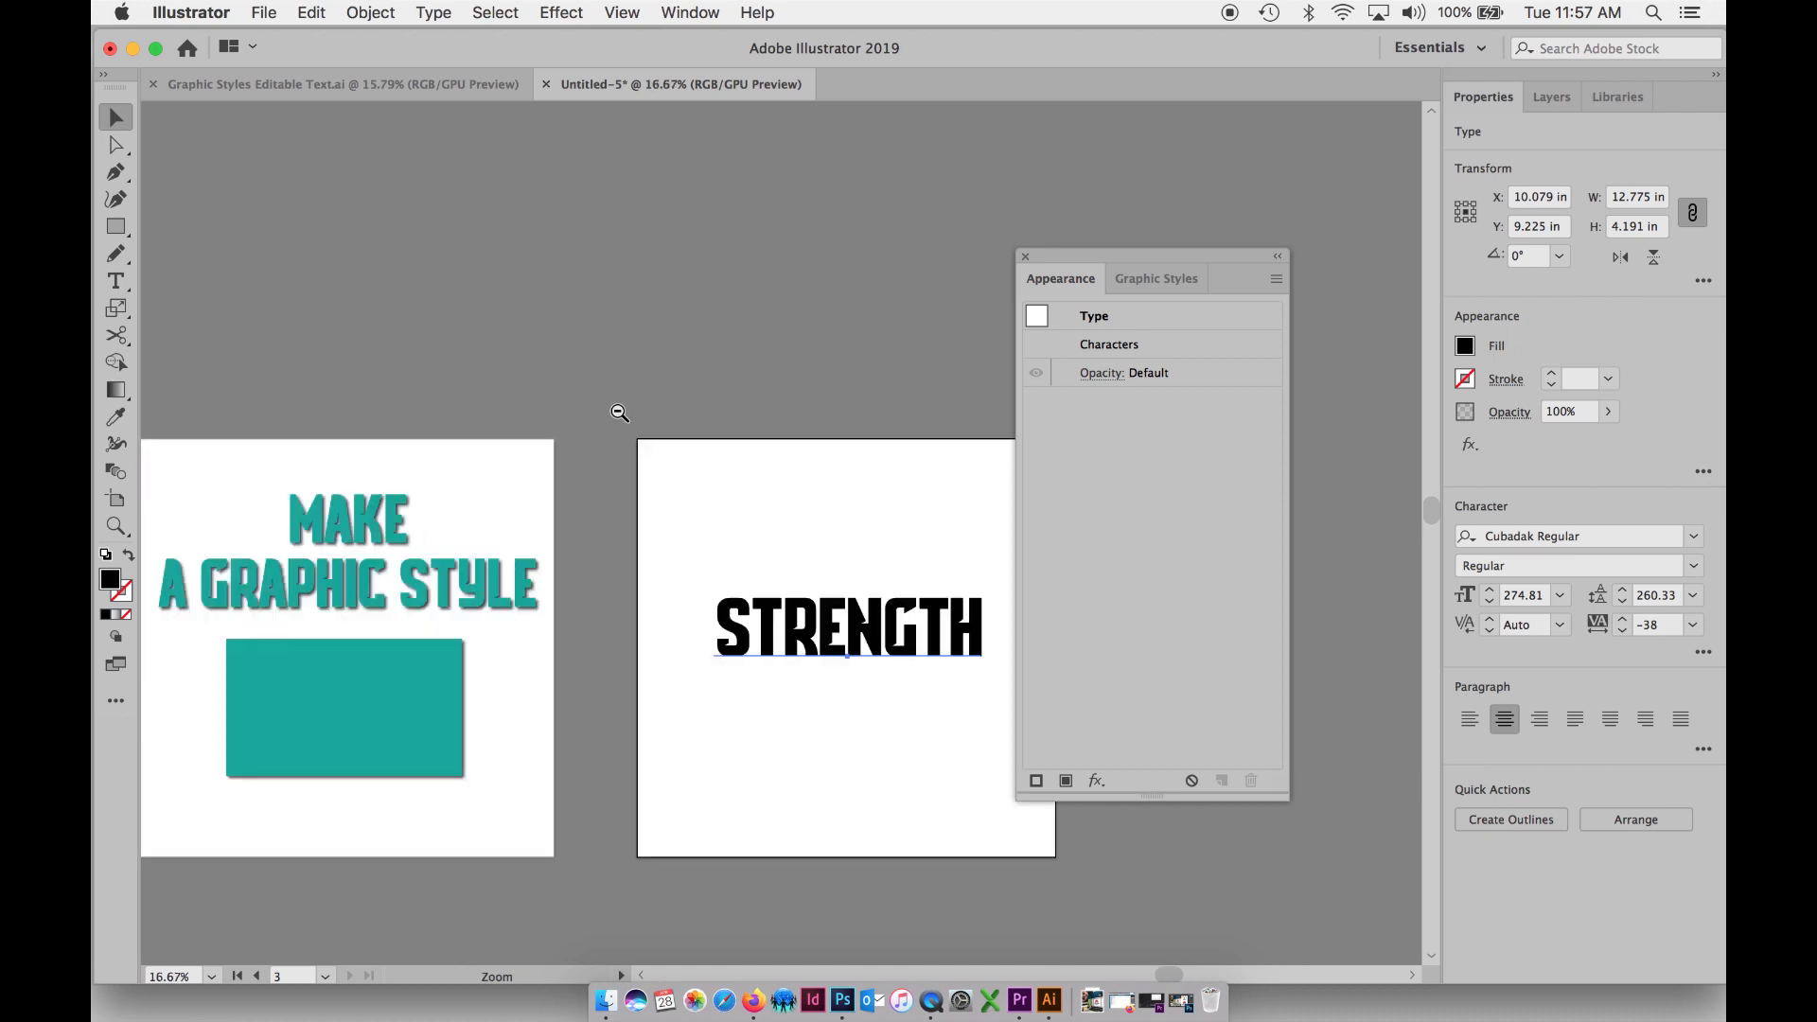
{"action": "left_click", "coordinate": [616, 410], "text": "alt+super"}
{"action": "left_click_drag", "start_coordinate": [244, 665], "coordinate": [872, 430]}
{"action": "scroll", "coordinate": [873, 430], "scroll_direction": "right", "scroll_amount": 6}
{"action": "left_click_drag", "start_coordinate": [588, 416], "coordinate": [654, 427]}
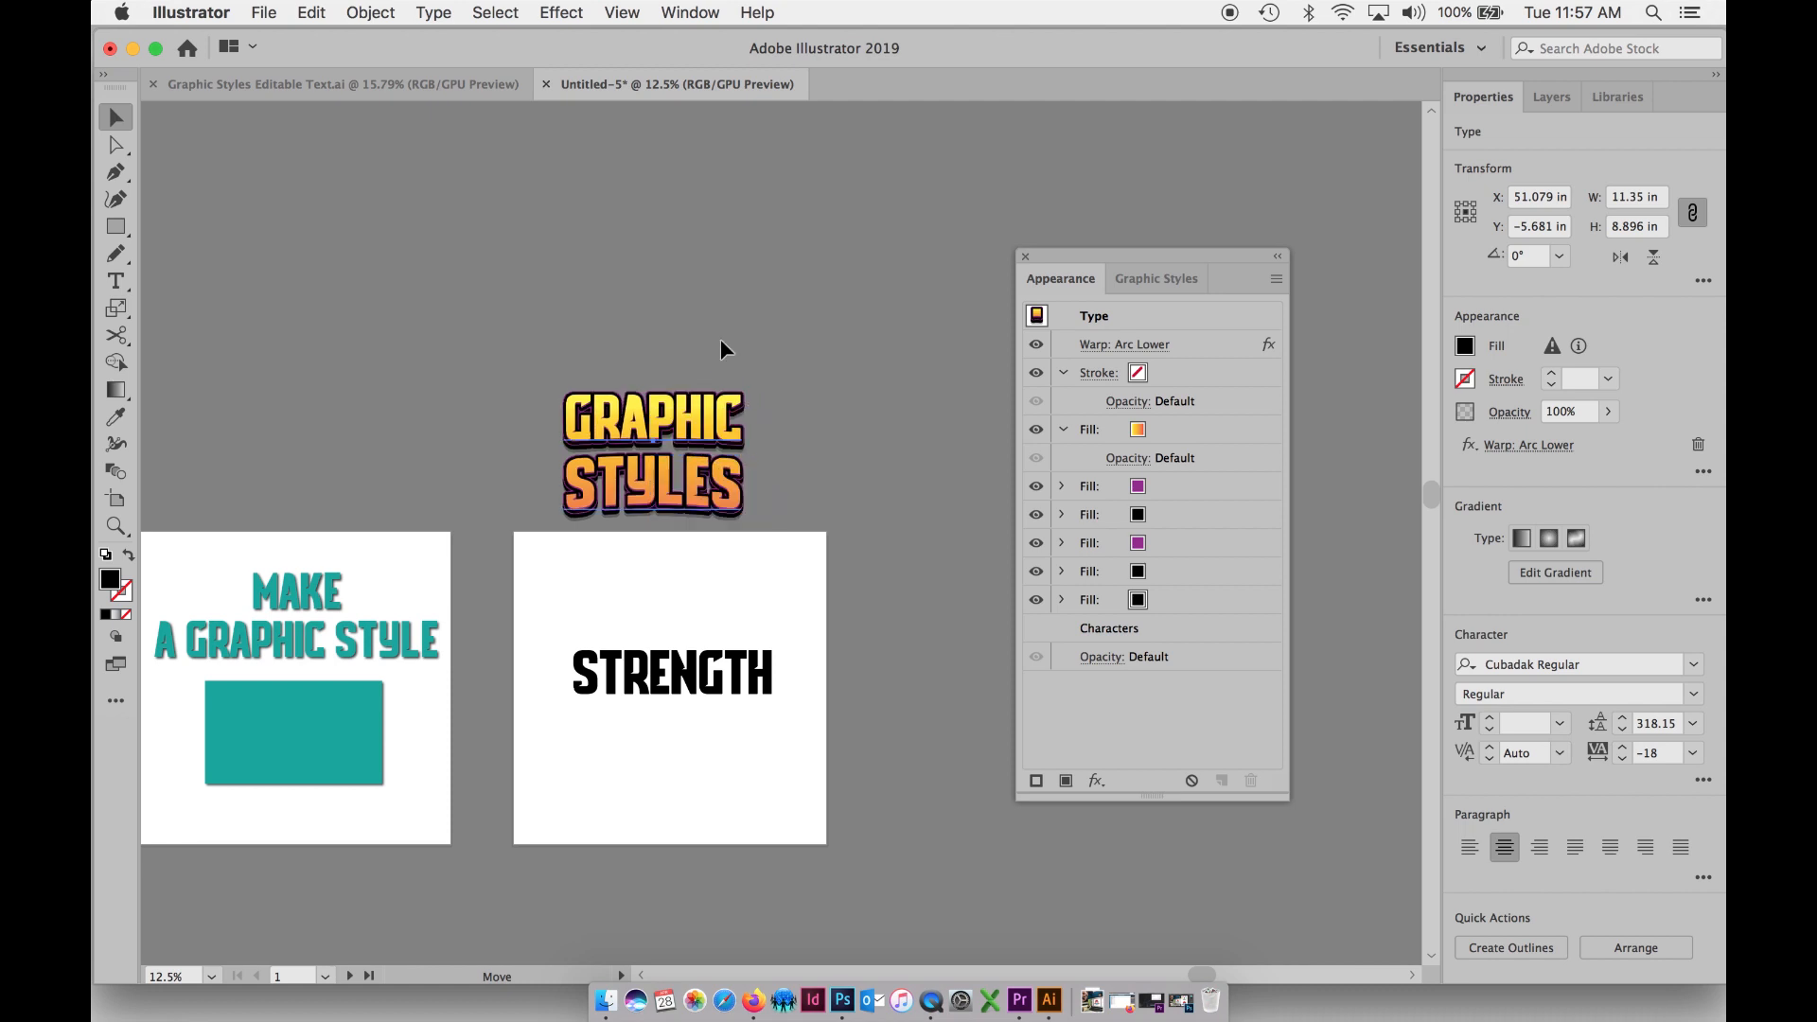
{"action": "left_click_drag", "start_coordinate": [706, 371], "coordinate": [482, 410]}
{"action": "left_click", "coordinate": [666, 291]}
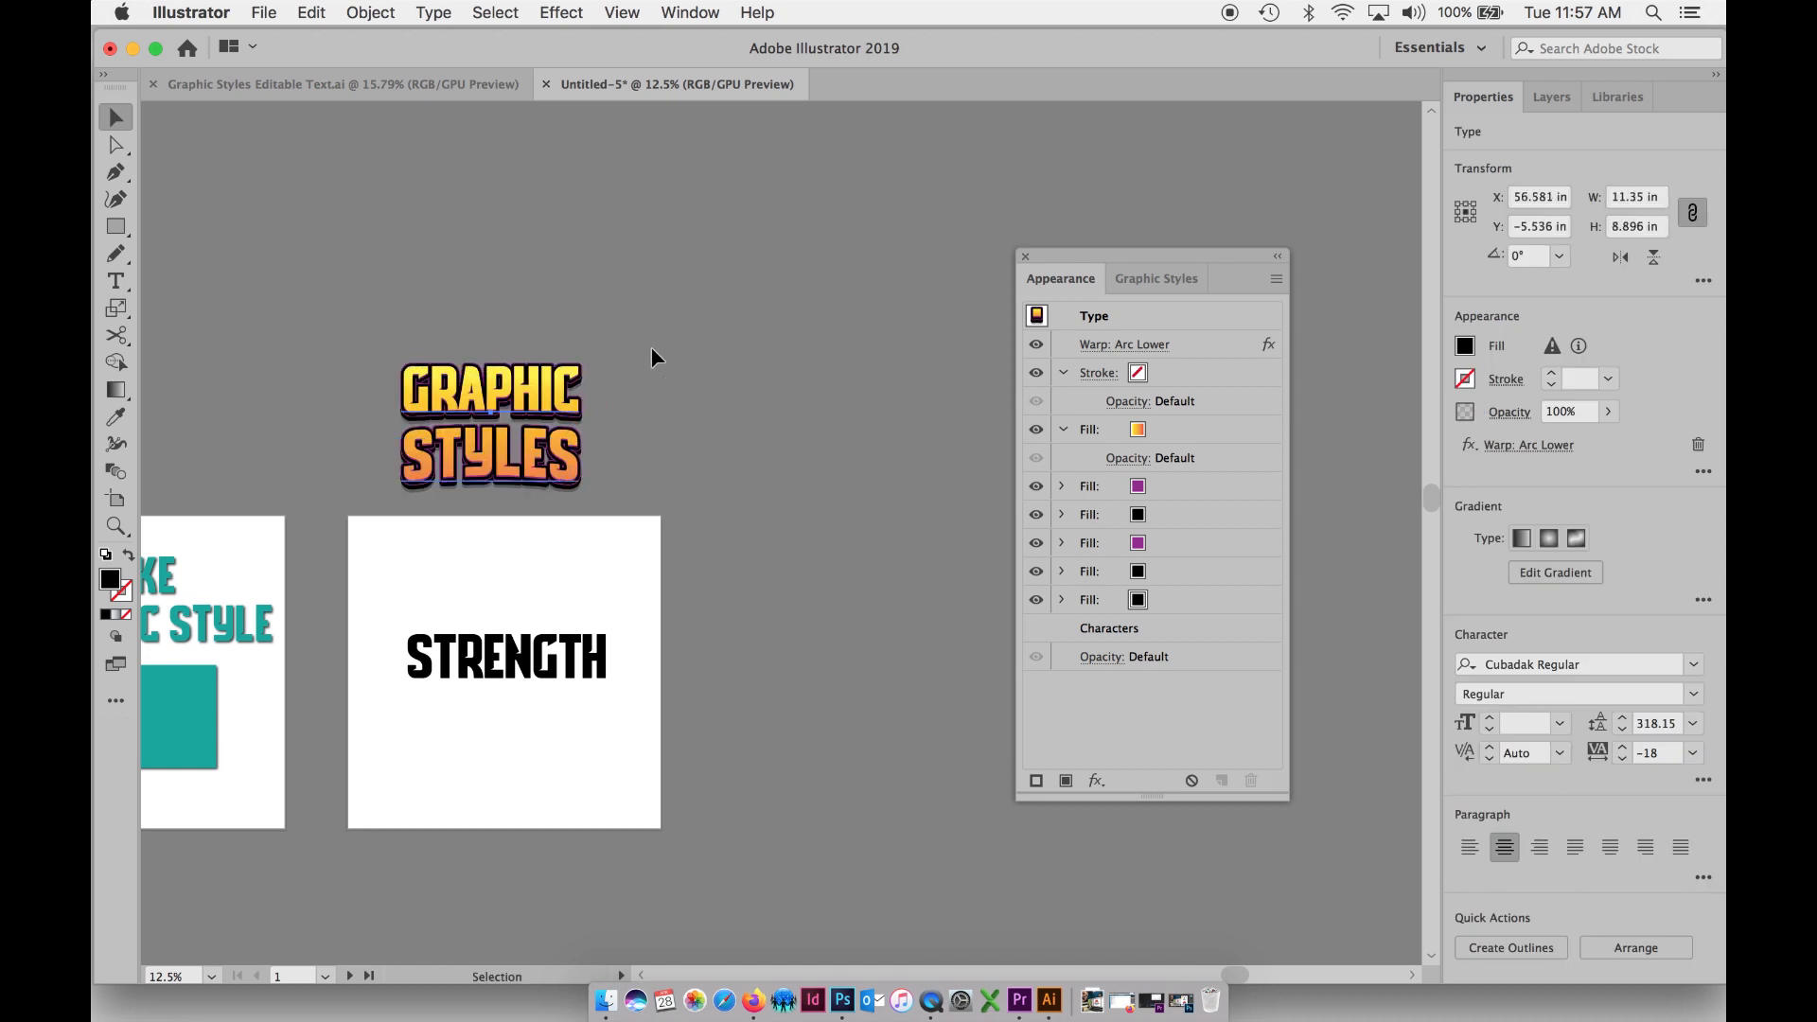
- Nudge STRENGTH slightly down and left on its artboard, and select the GRAPHIC STYLES lettering to examine its appearance attributes
{"action": "left_click", "coordinate": [497, 674]}
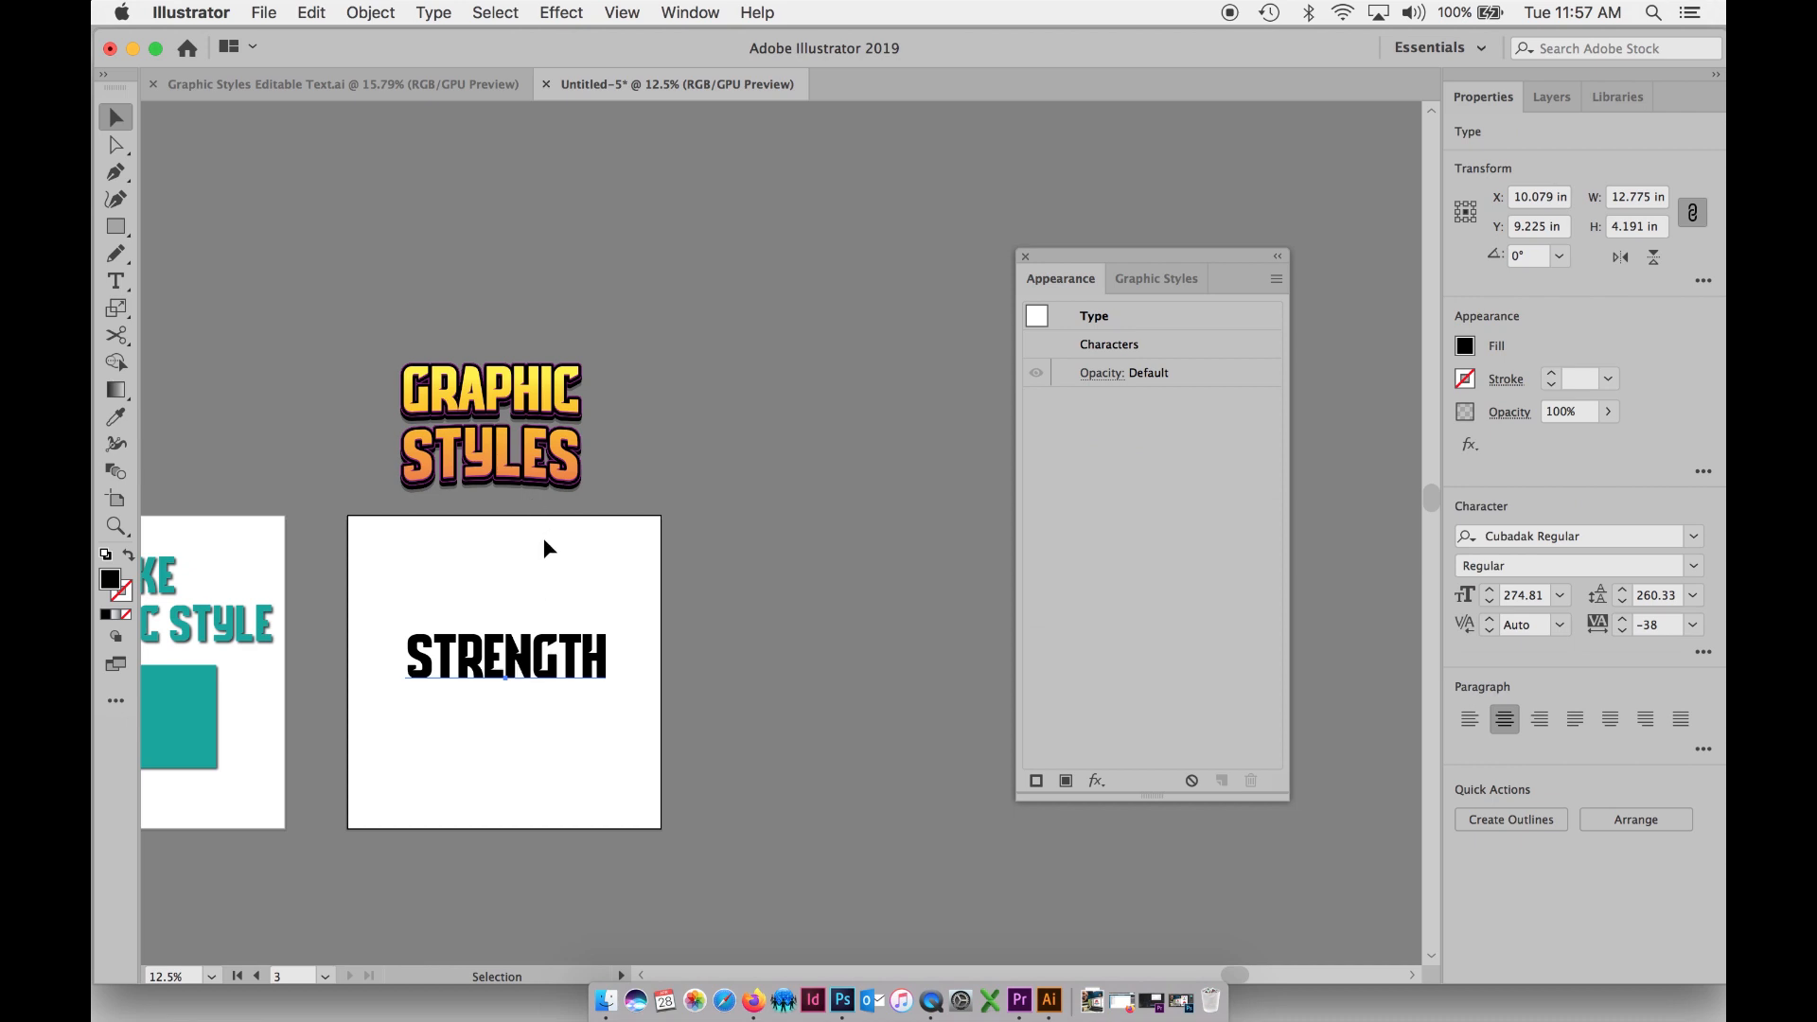
{"action": "left_click_drag", "start_coordinate": [547, 651], "coordinate": [532, 663]}
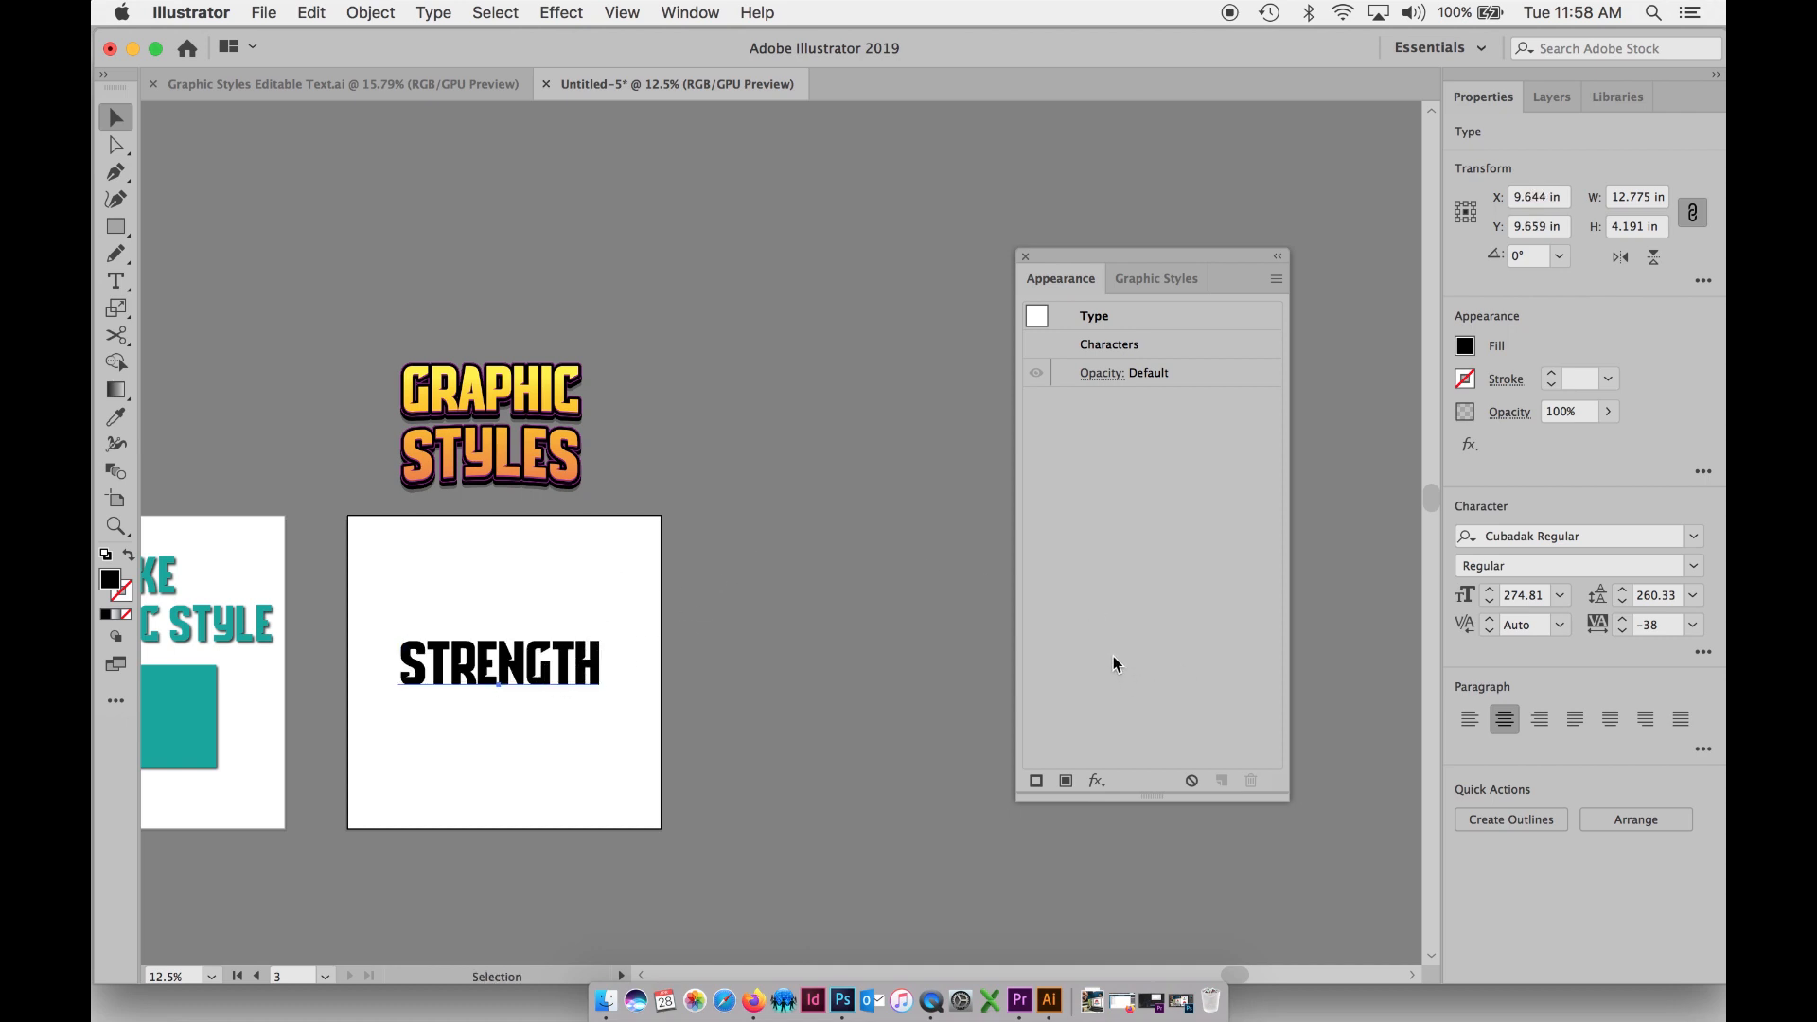
{"action": "left_click", "coordinate": [516, 407]}
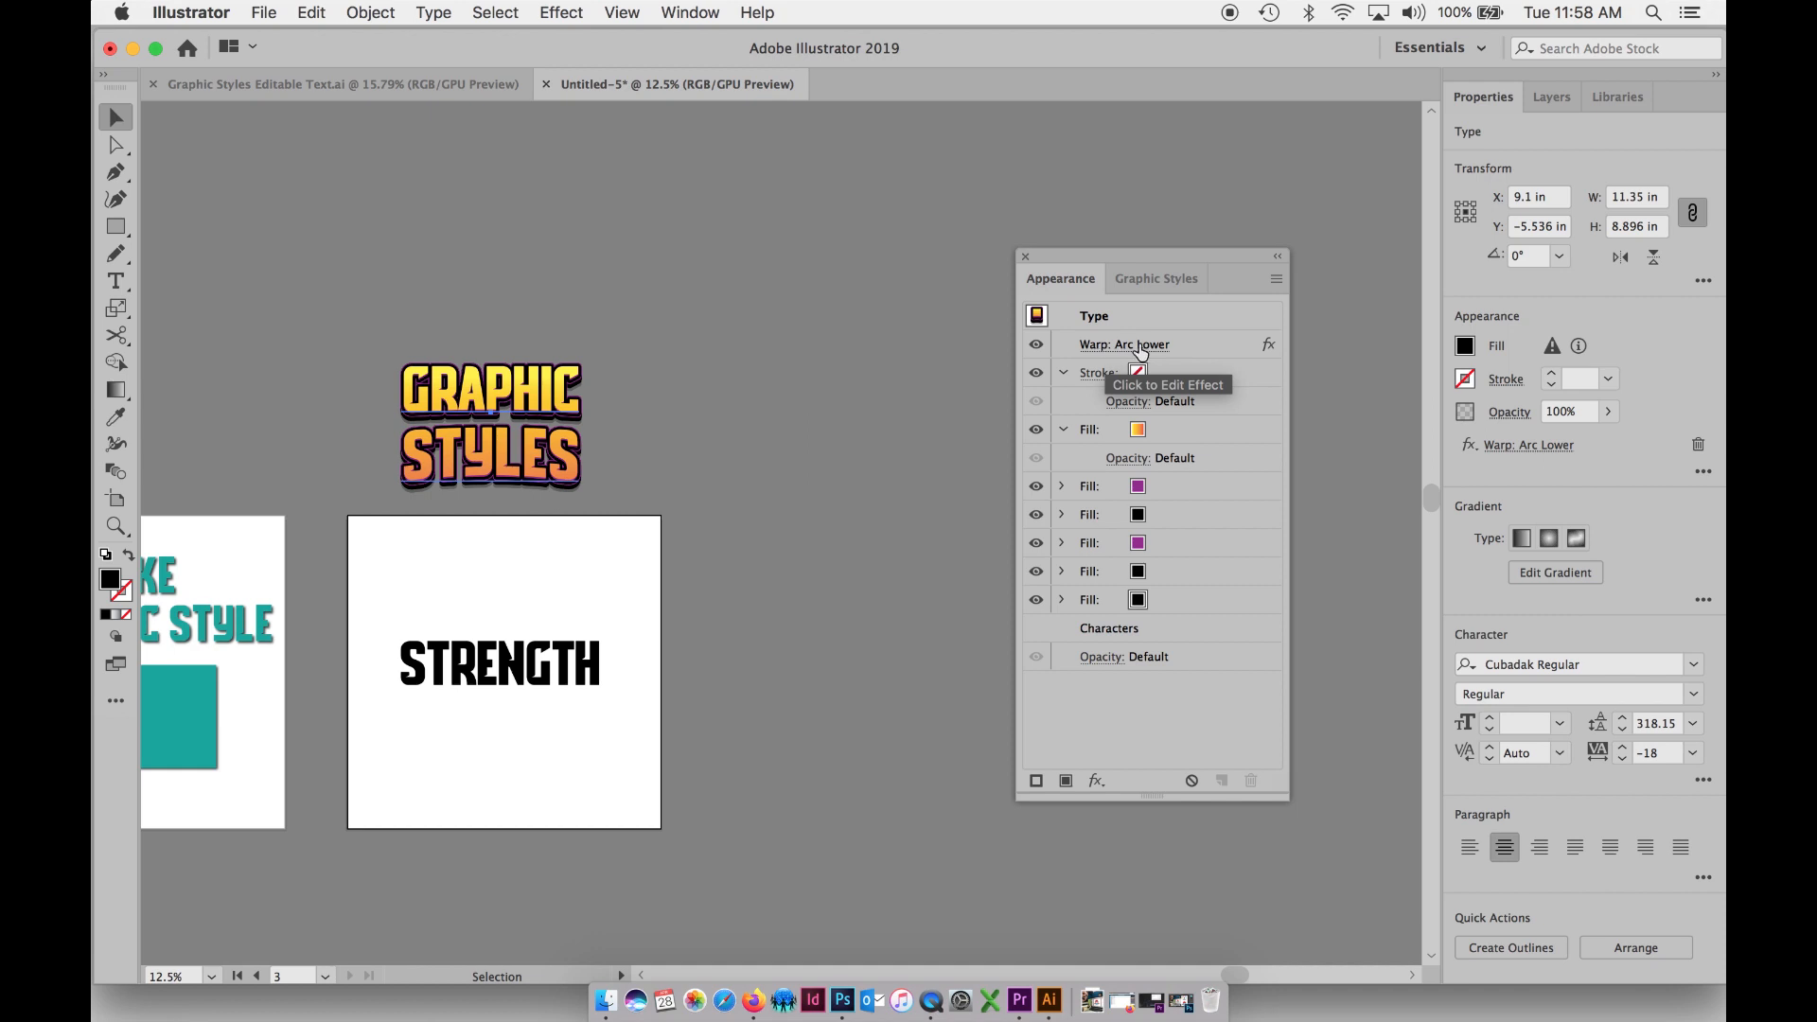
- Apply an Arc Lower warp effect with a slight negative horizontal bend to the STRENGTH text
{"action": "left_click", "coordinate": [572, 668]}
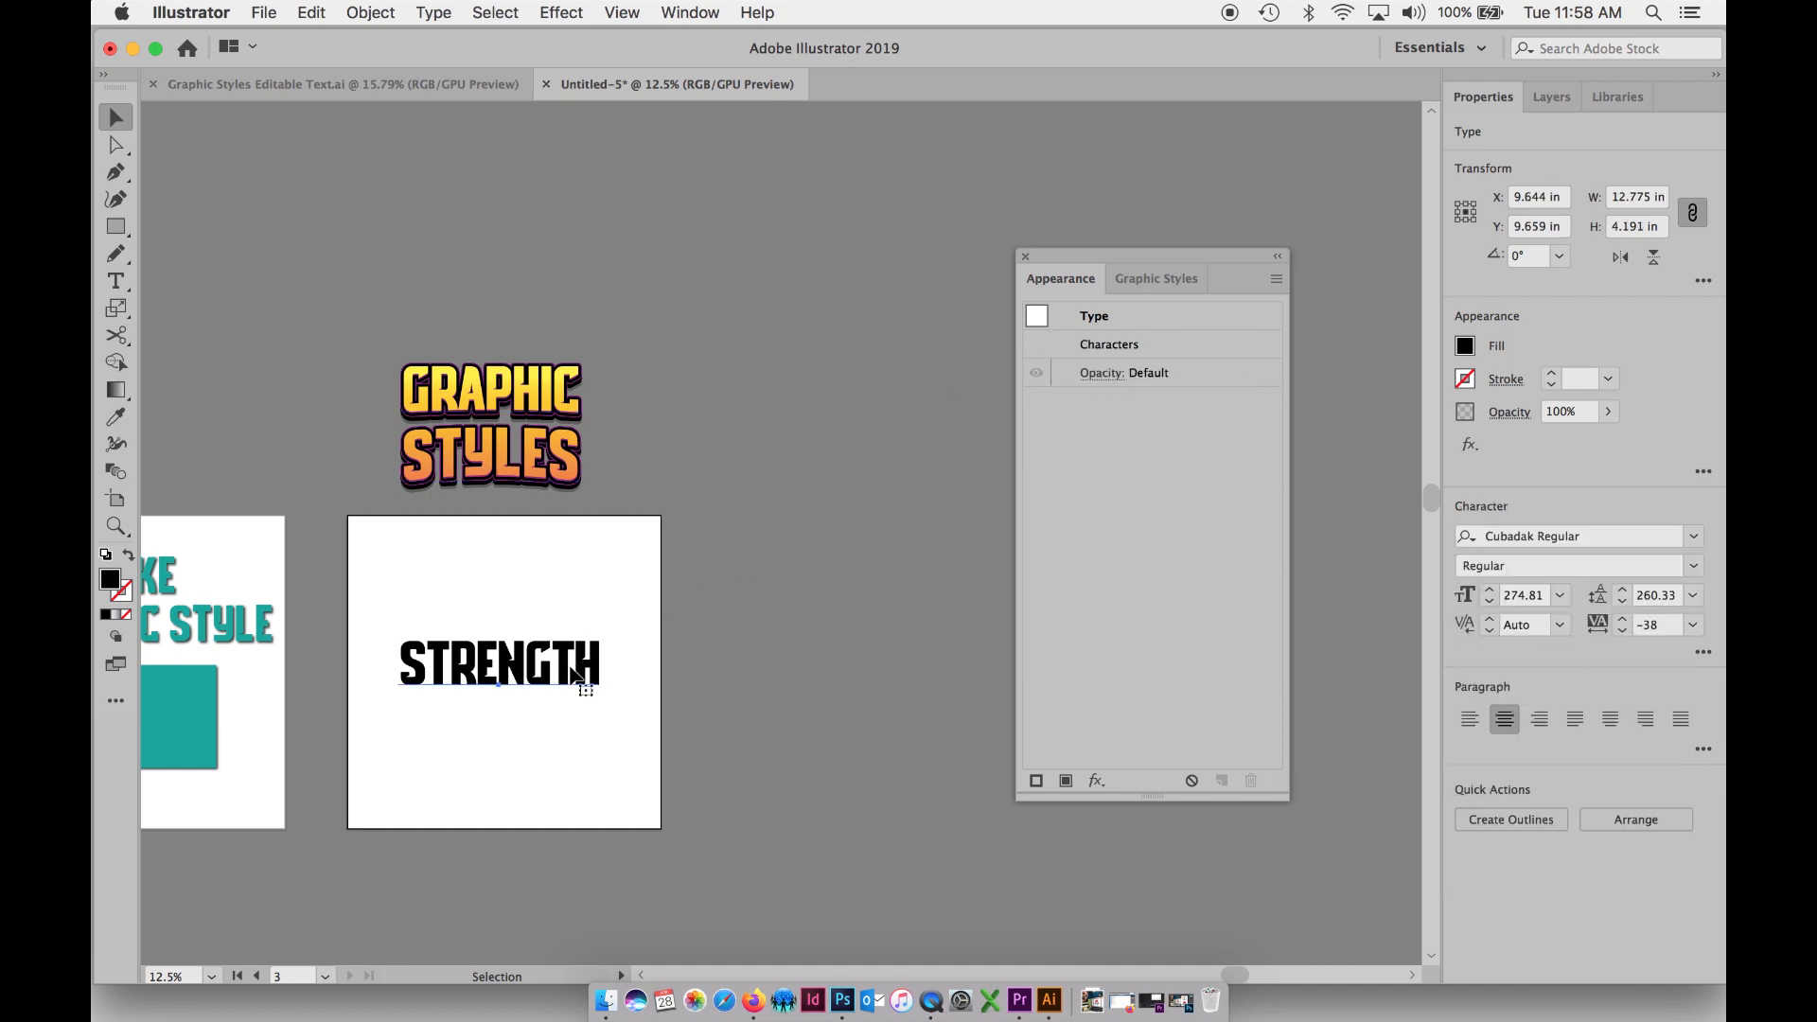
{"action": "left_click", "coordinate": [1096, 780]}
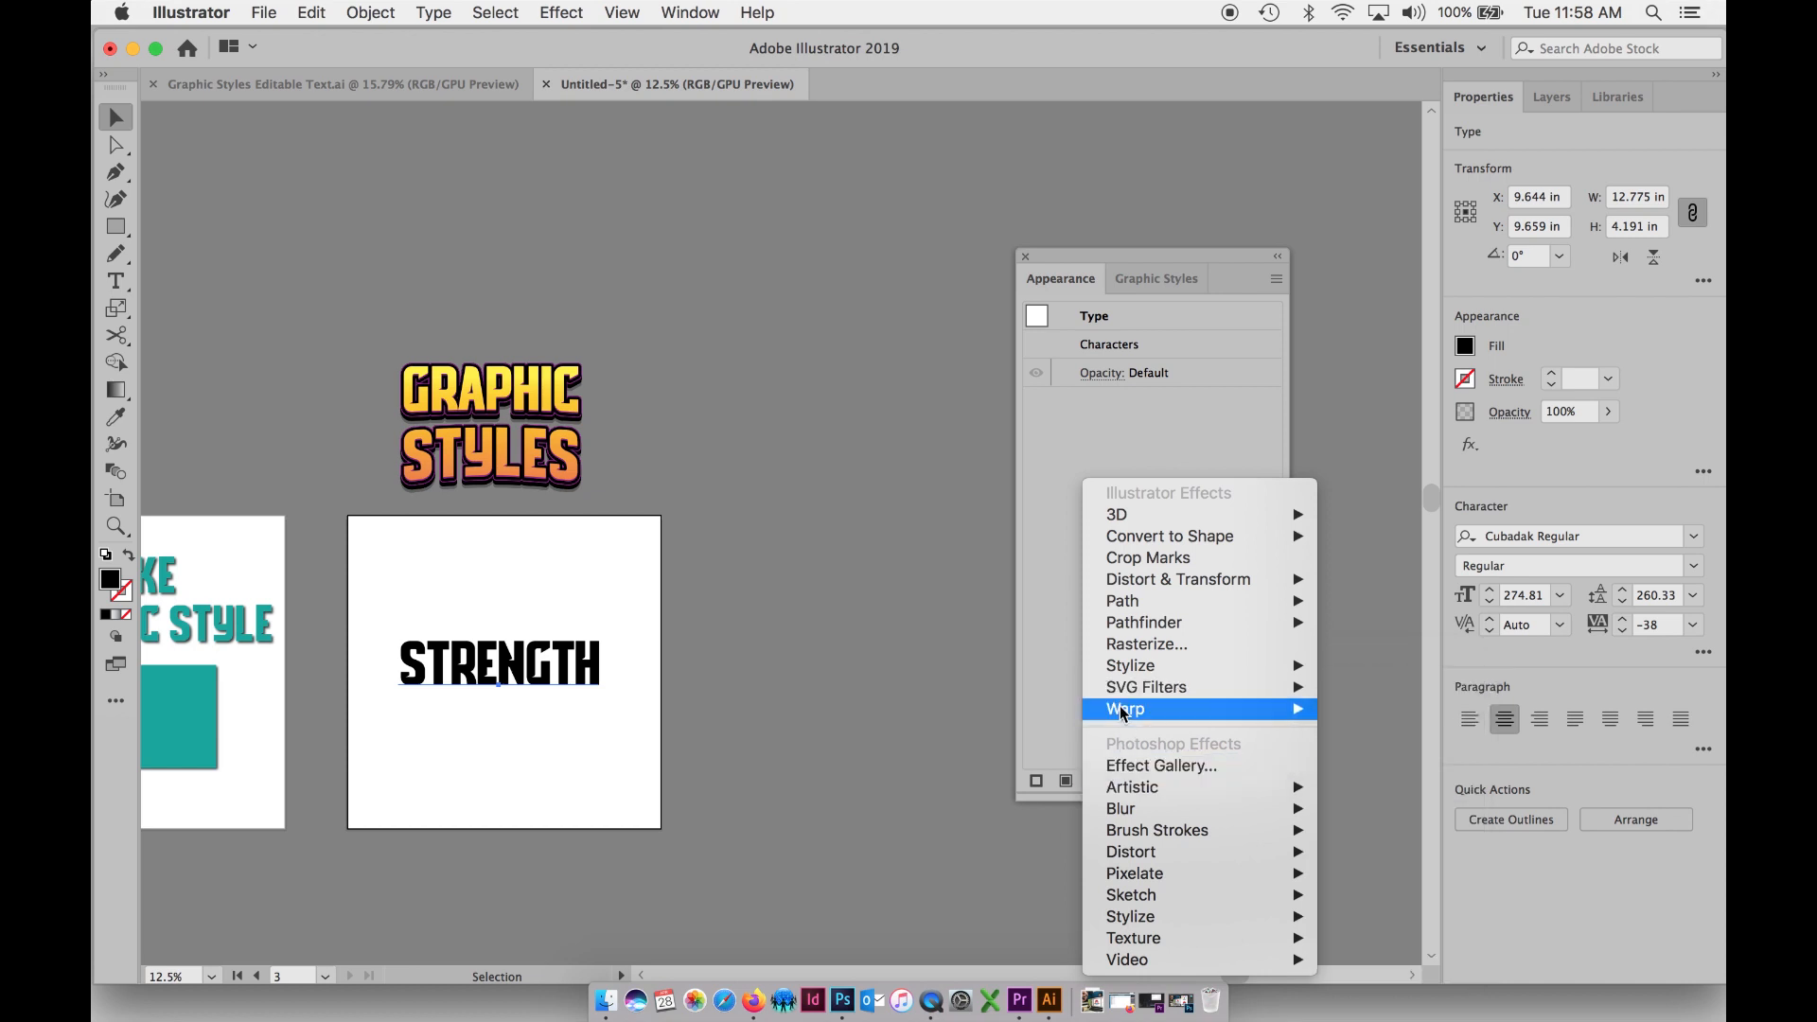
{"action": "mouse_move", "coordinate": [1122, 708]}
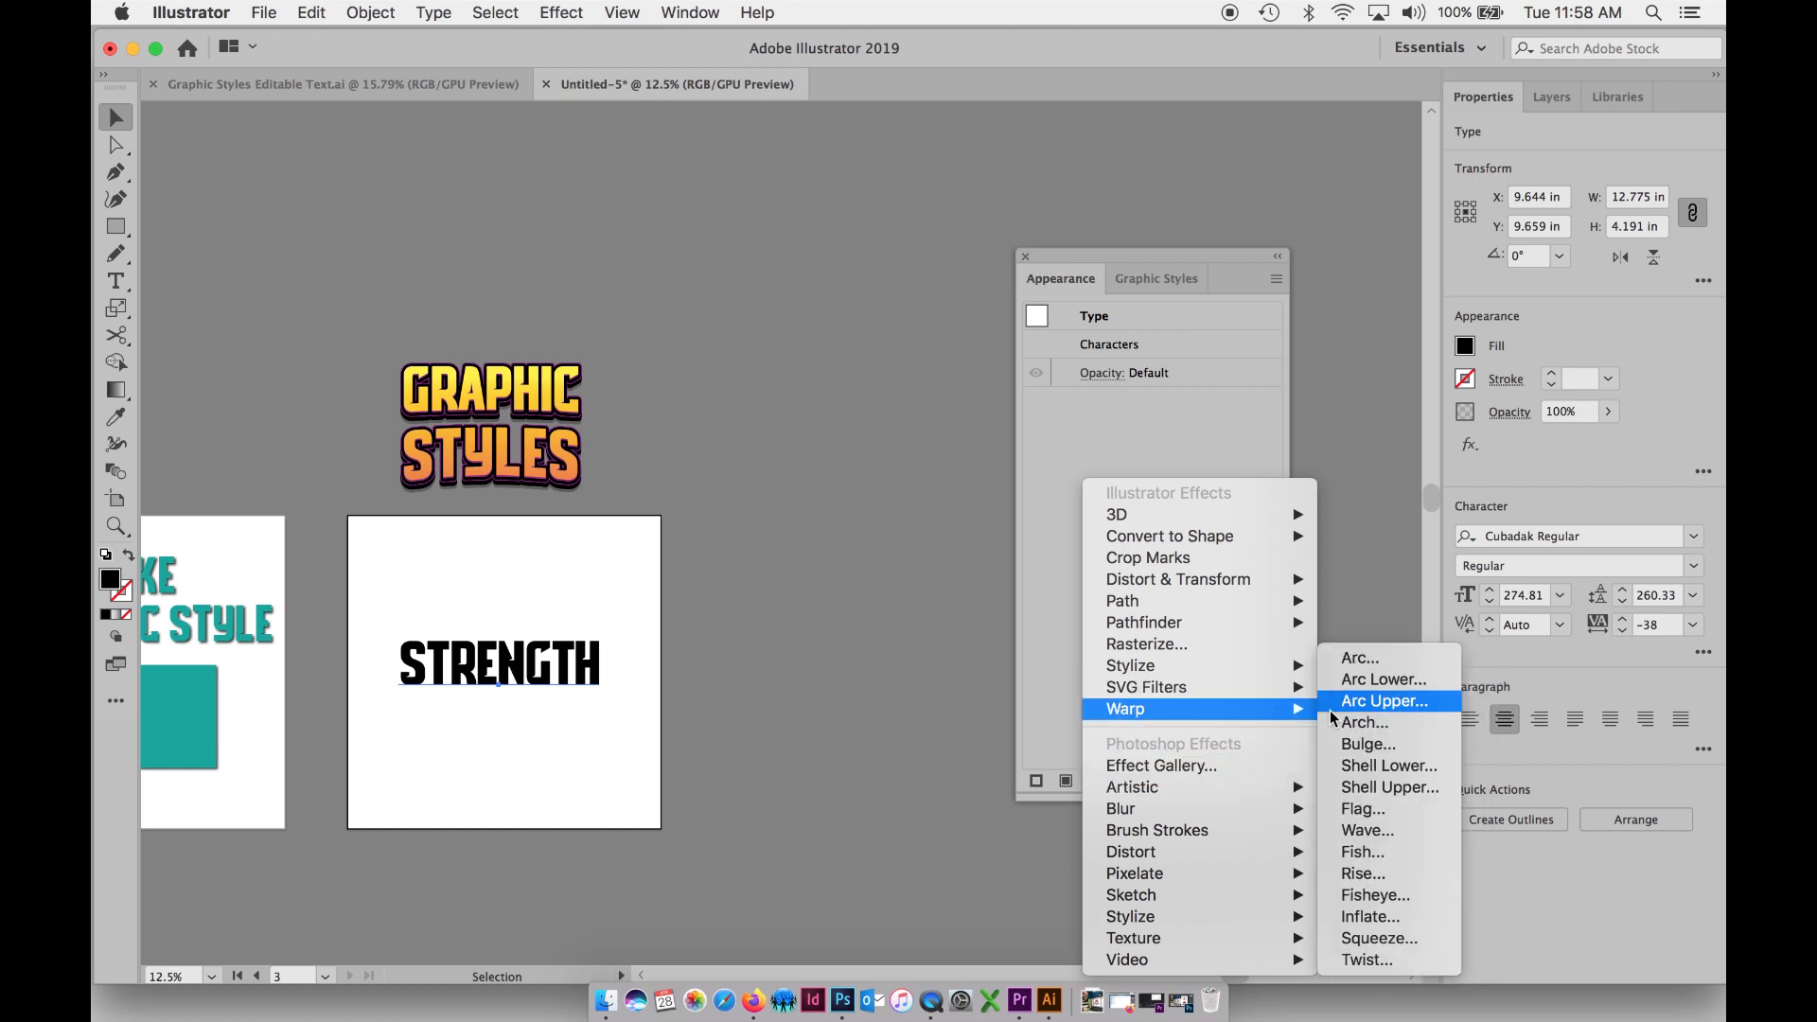
{"action": "left_click", "coordinate": [1367, 679]}
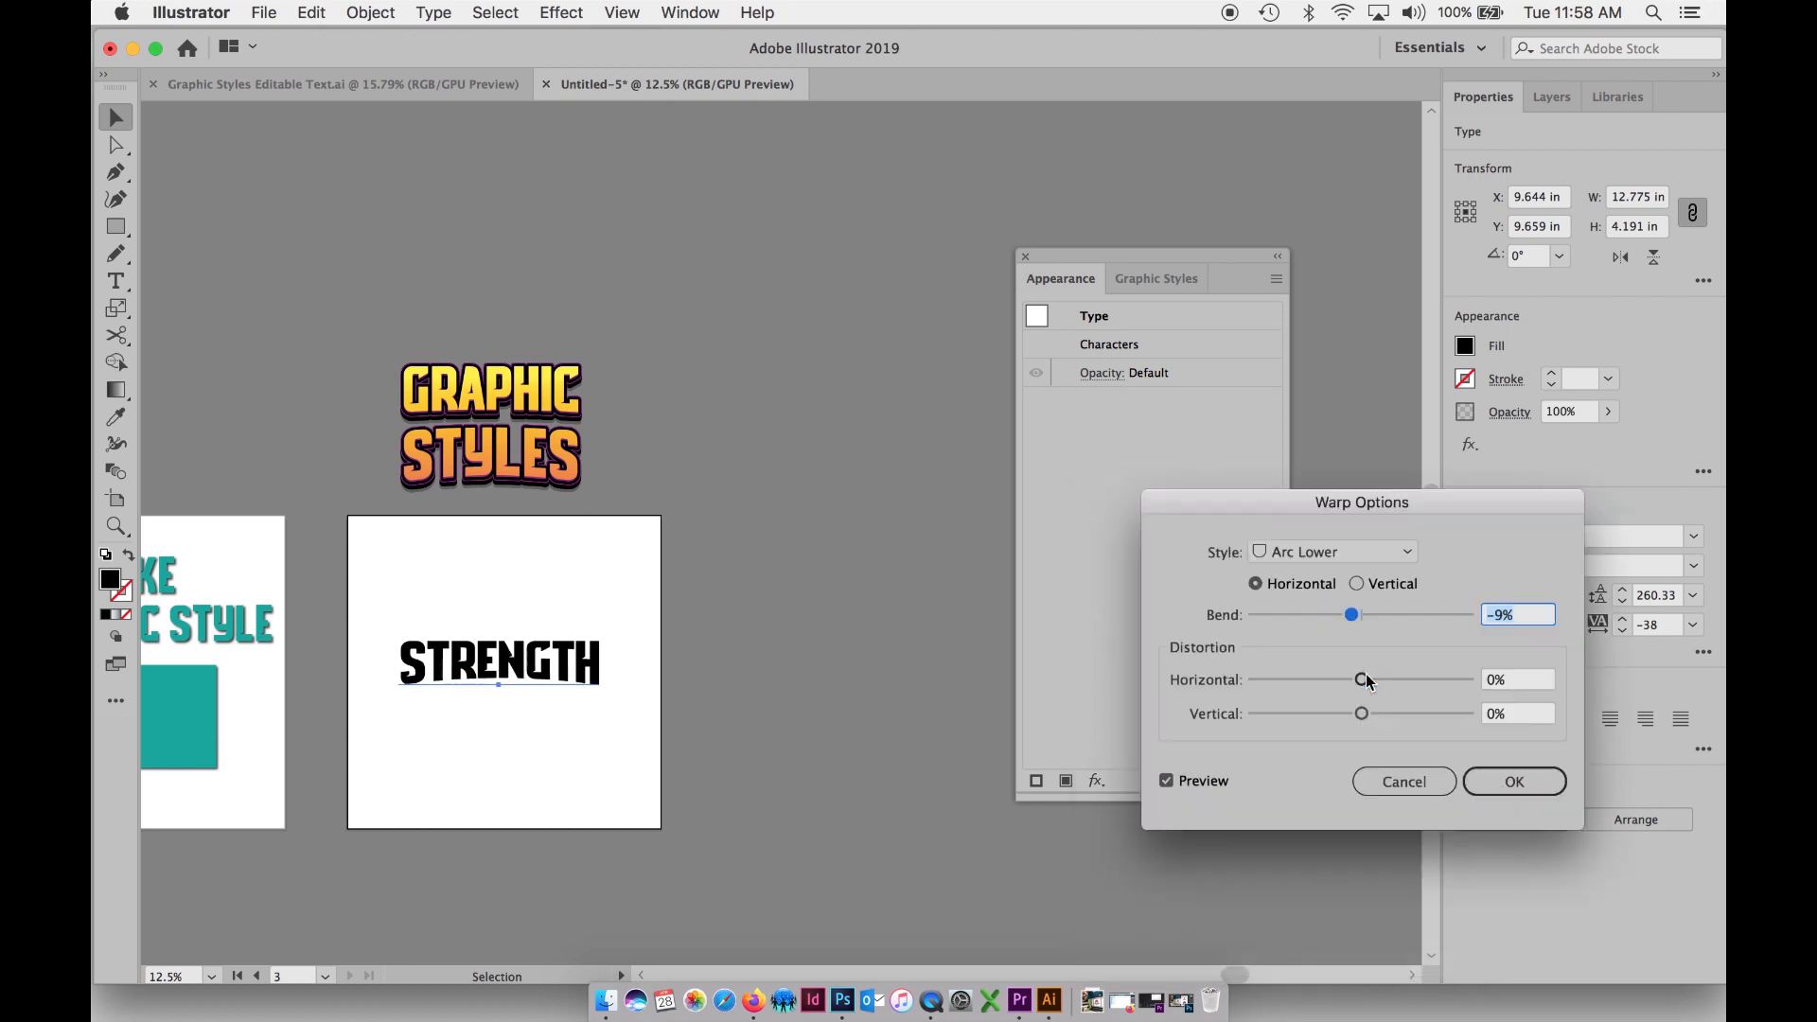
{"action": "mouse_move", "coordinate": [1352, 614]}
{"action": "left_mouse_down"}
{"action": "mouse_move", "coordinate": [1313, 621]}
{"action": "mouse_move", "coordinate": [1390, 622]}
{"action": "mouse_move", "coordinate": [1352, 623]}
{"action": "left_mouse_up"}
{"action": "left_click_drag", "start_coordinate": [1343, 623], "coordinate": [1353, 621]}
{"action": "mouse_move", "coordinate": [1352, 617]}
{"action": "left_mouse_down"}
{"action": "mouse_move", "coordinate": [1312, 621]}
{"action": "mouse_move", "coordinate": [1357, 621]}
{"action": "left_mouse_up"}
{"action": "left_click_drag", "start_coordinate": [1356, 622], "coordinate": [1357, 622]}
{"action": "left_click", "coordinate": [1511, 783]}
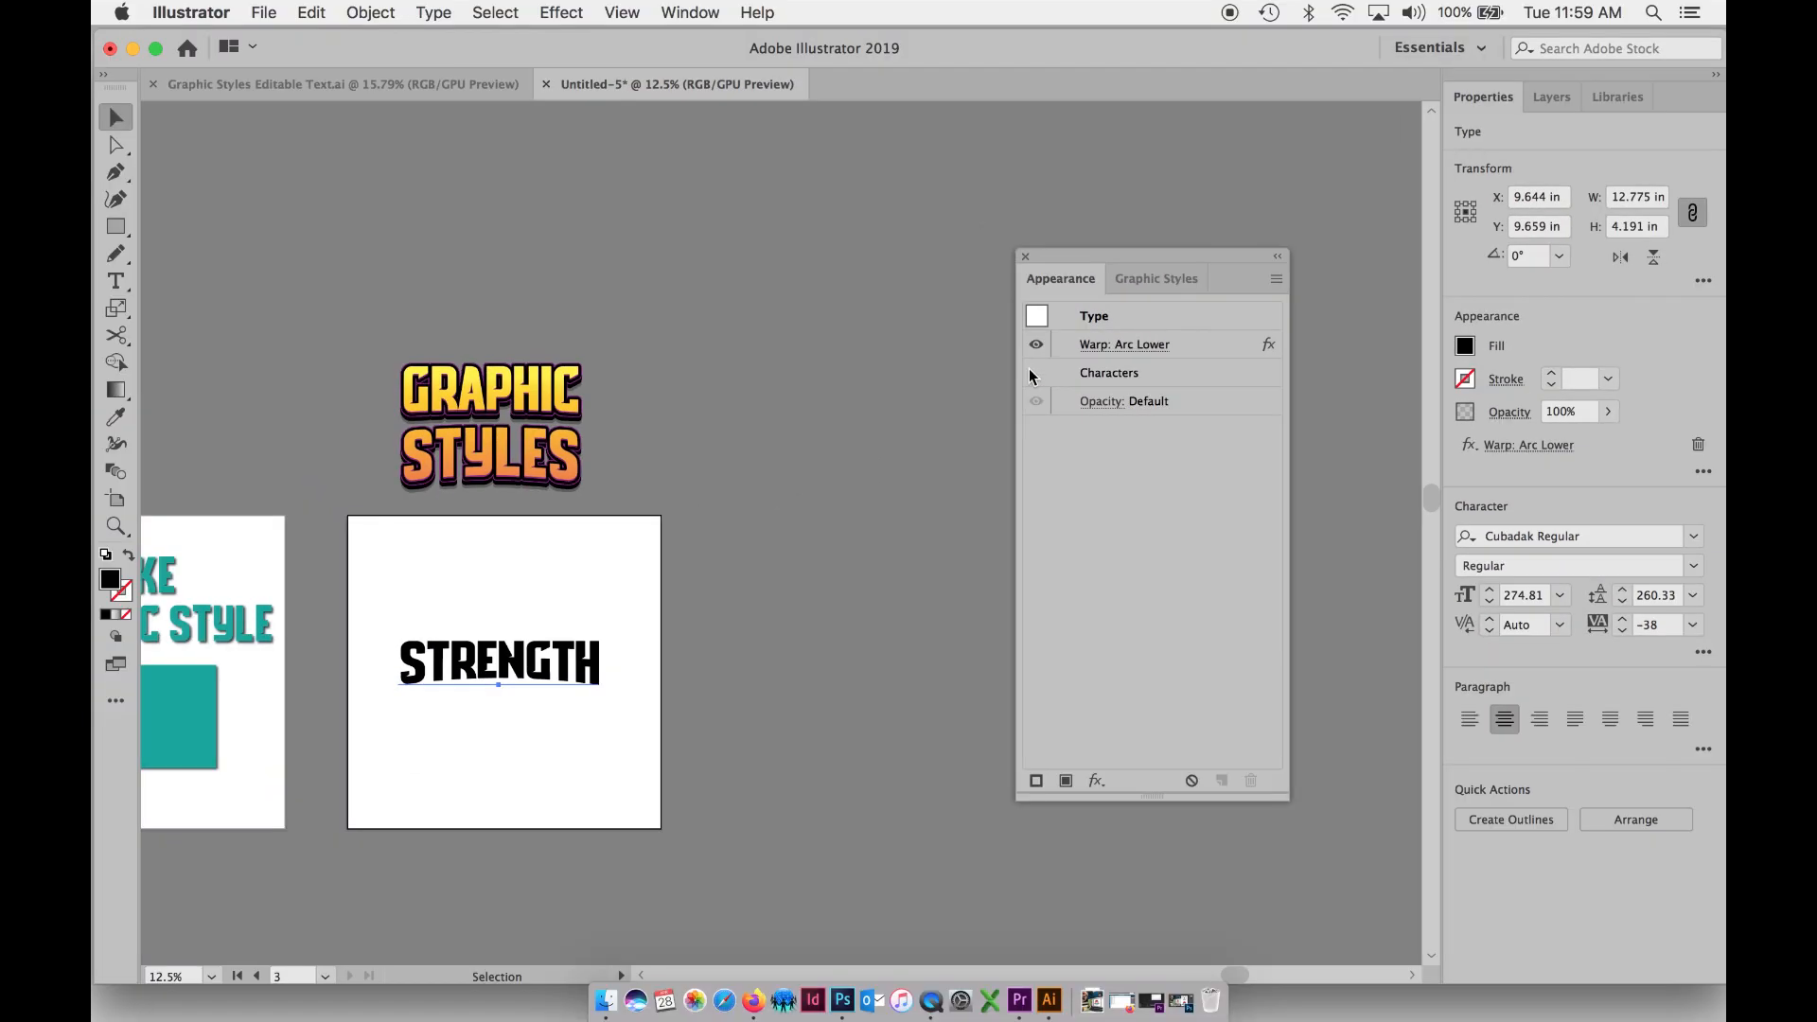
- Check the GRAPHIC STYLES lettering's appearance, and add a stroke set to None to the STRENGTH text
{"action": "left_click", "coordinate": [522, 400]}
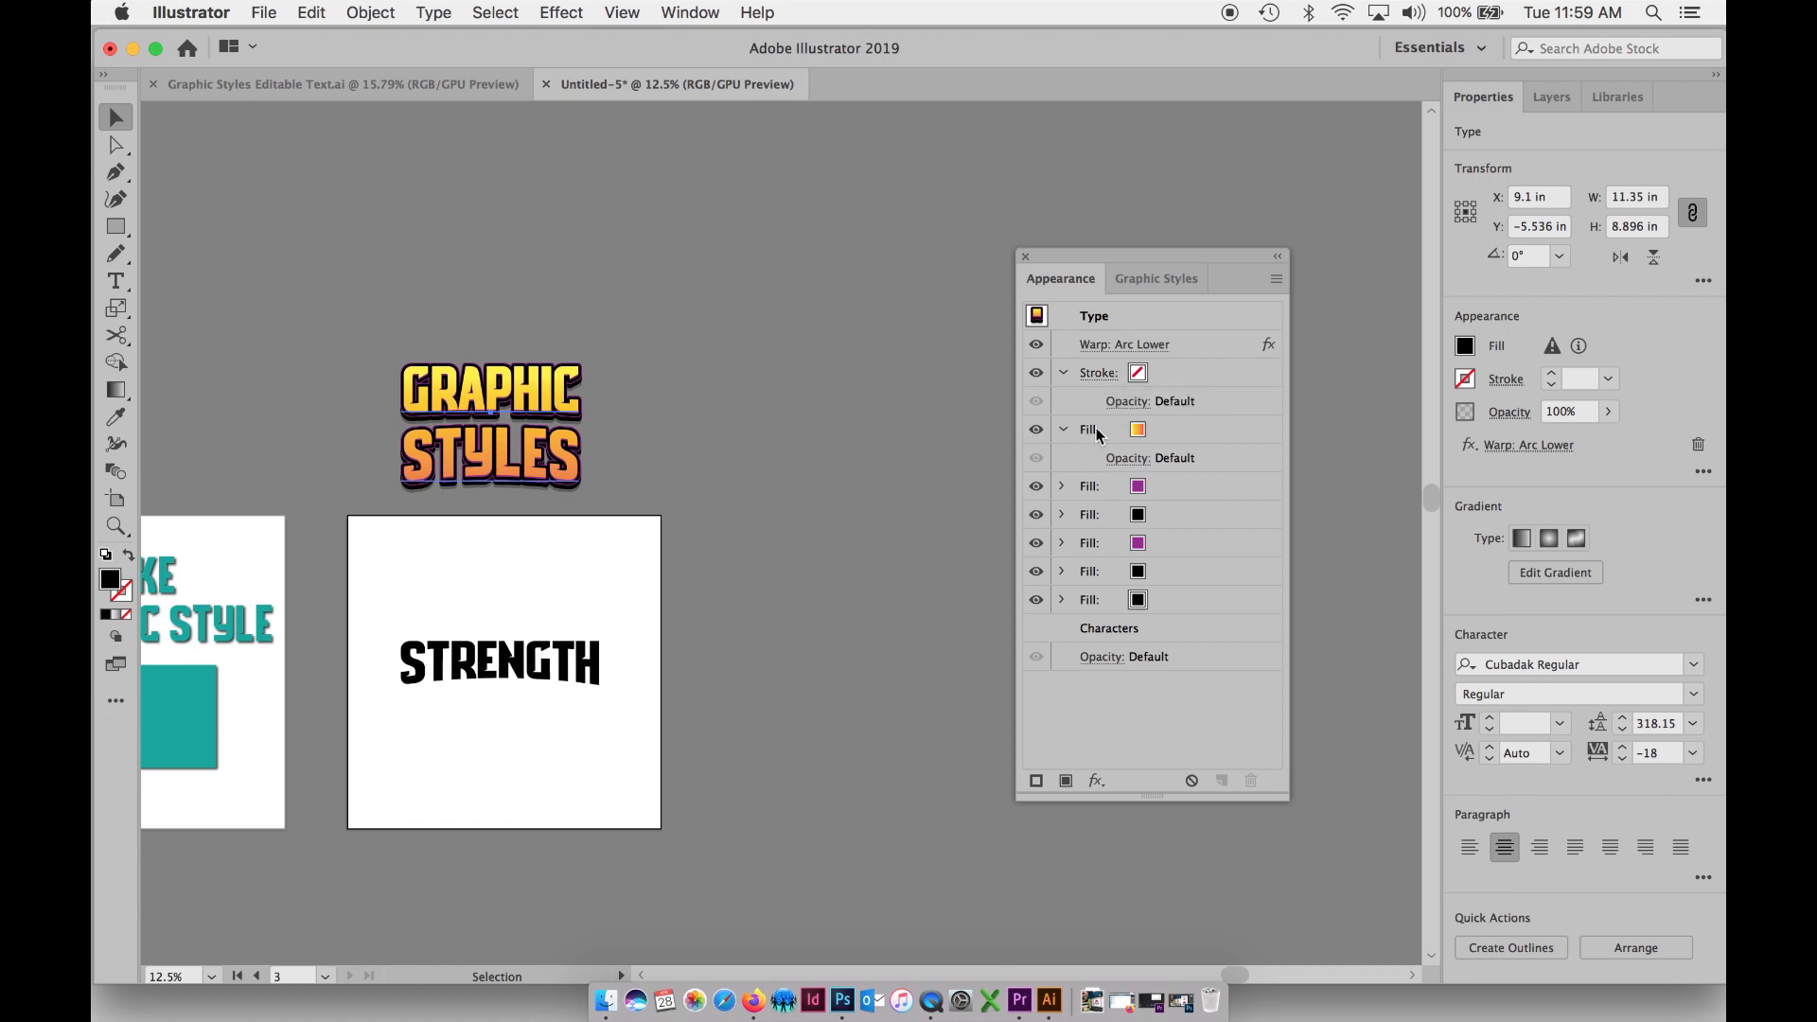
{"action": "left_click", "coordinate": [530, 666]}
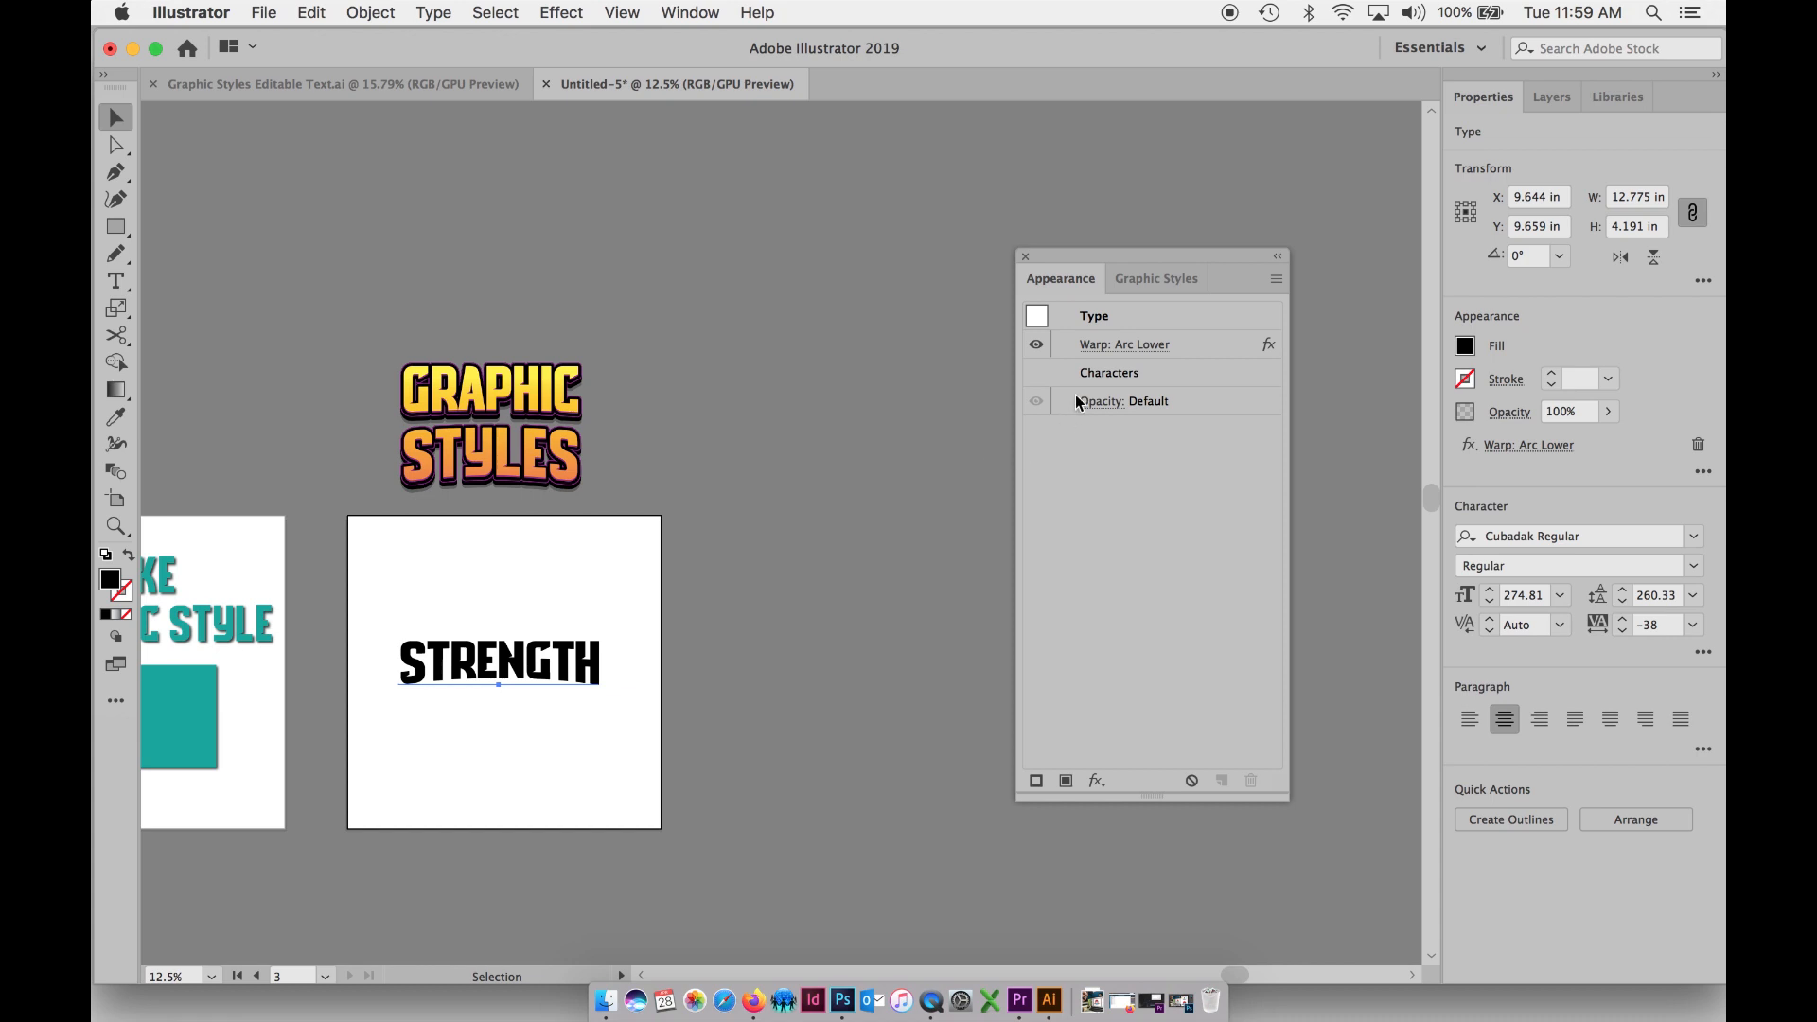
{"action": "left_click", "coordinate": [1037, 781]}
{"action": "left_click", "coordinate": [1157, 375]}
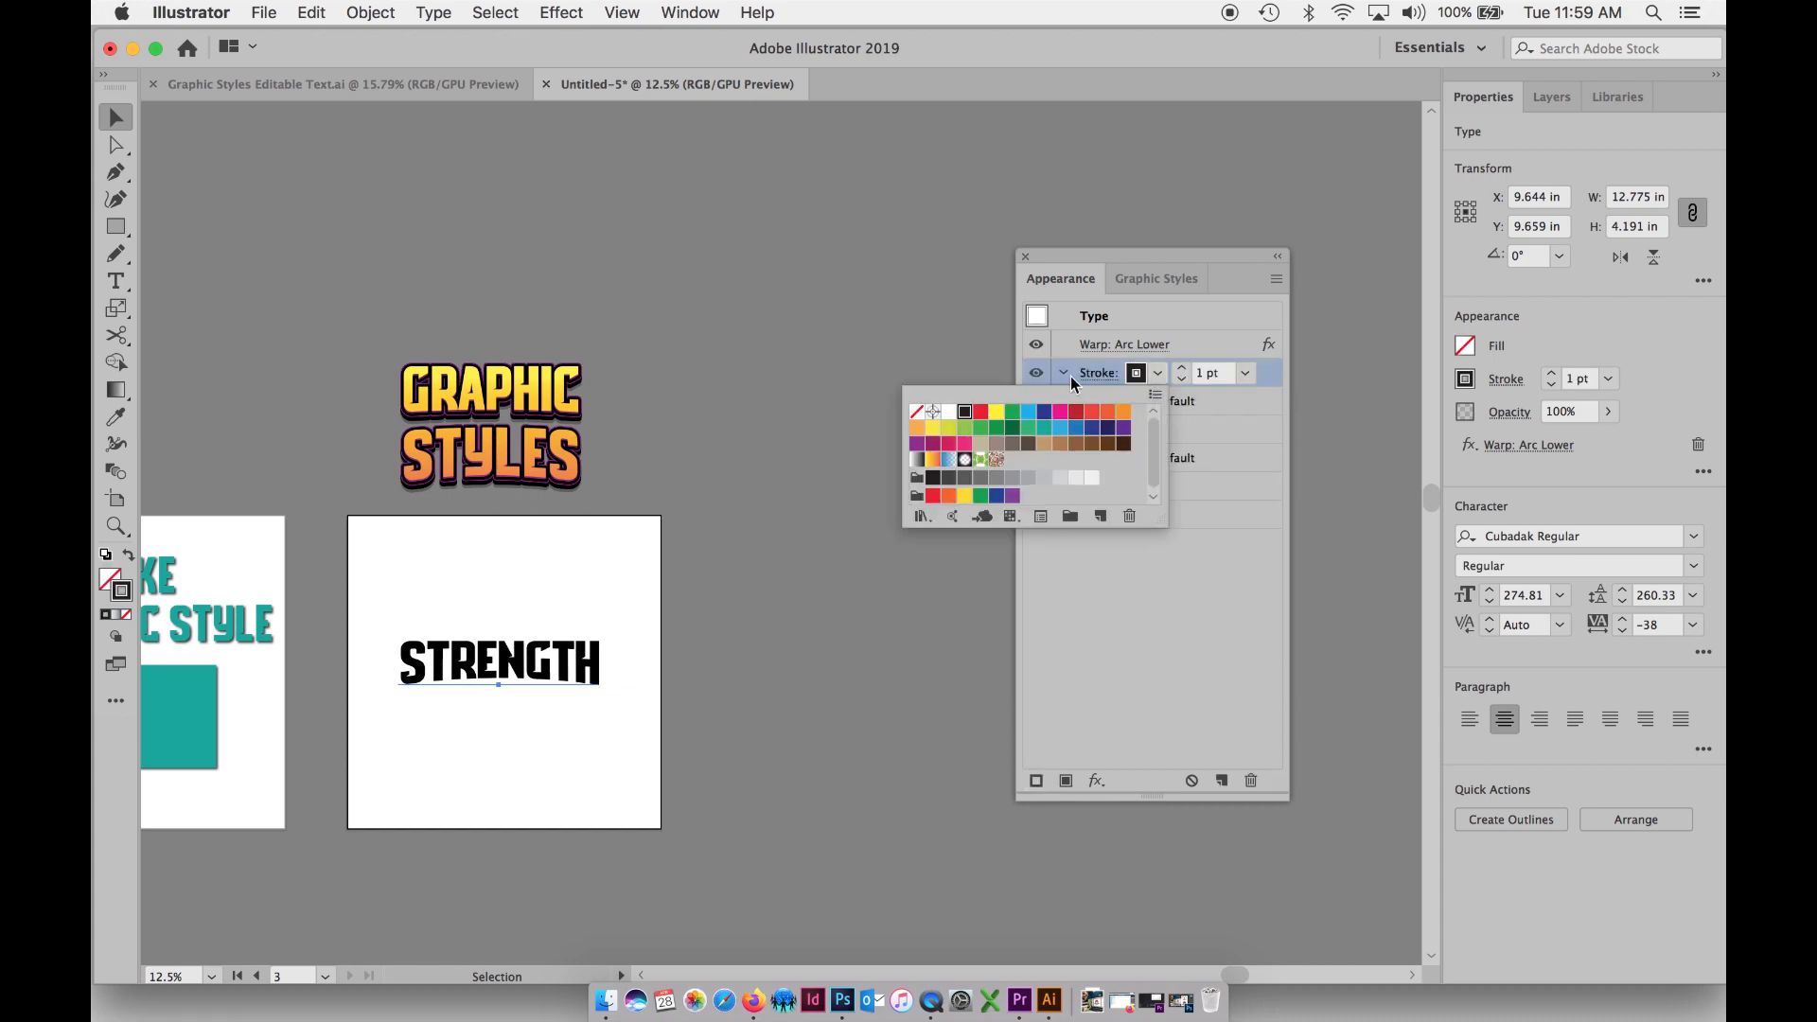
{"action": "left_click", "coordinate": [916, 412]}
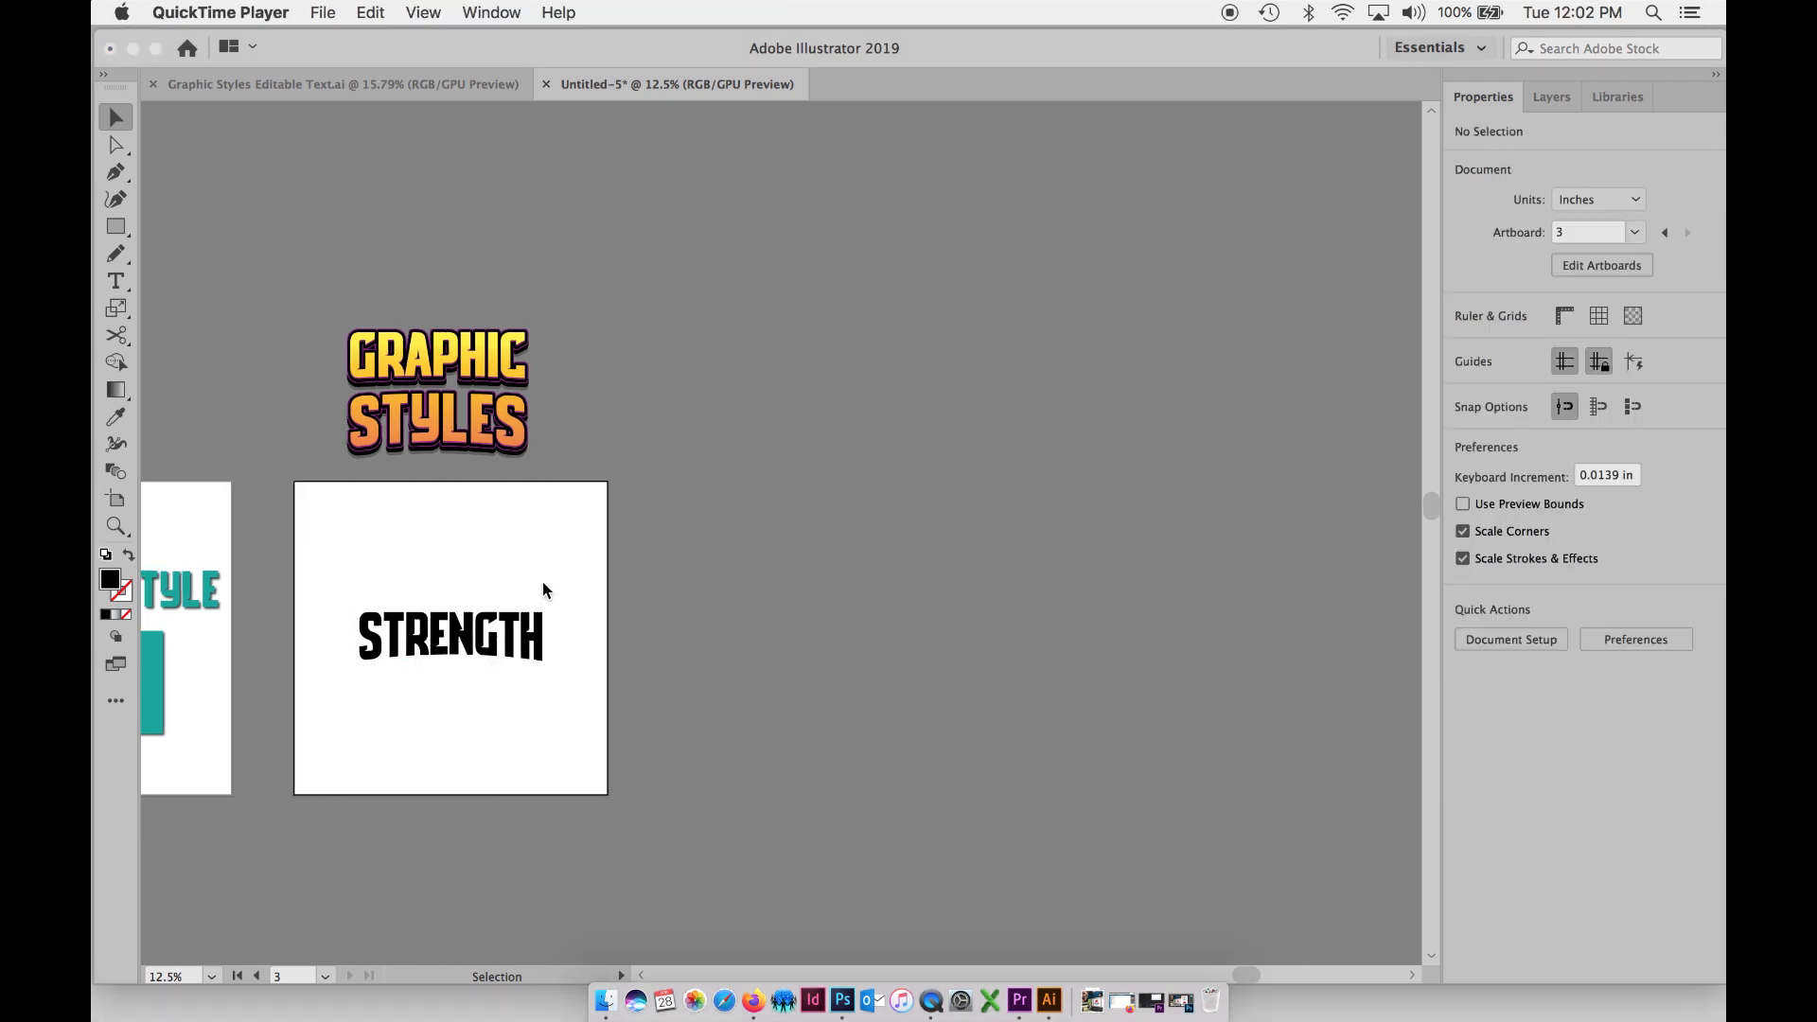
- Place a copy of STRENGTH directly below the third artboard, and nudge the original slightly up and right
{"action": "left_click", "coordinate": [502, 643]}
{"action": "left_click", "coordinate": [428, 649]}
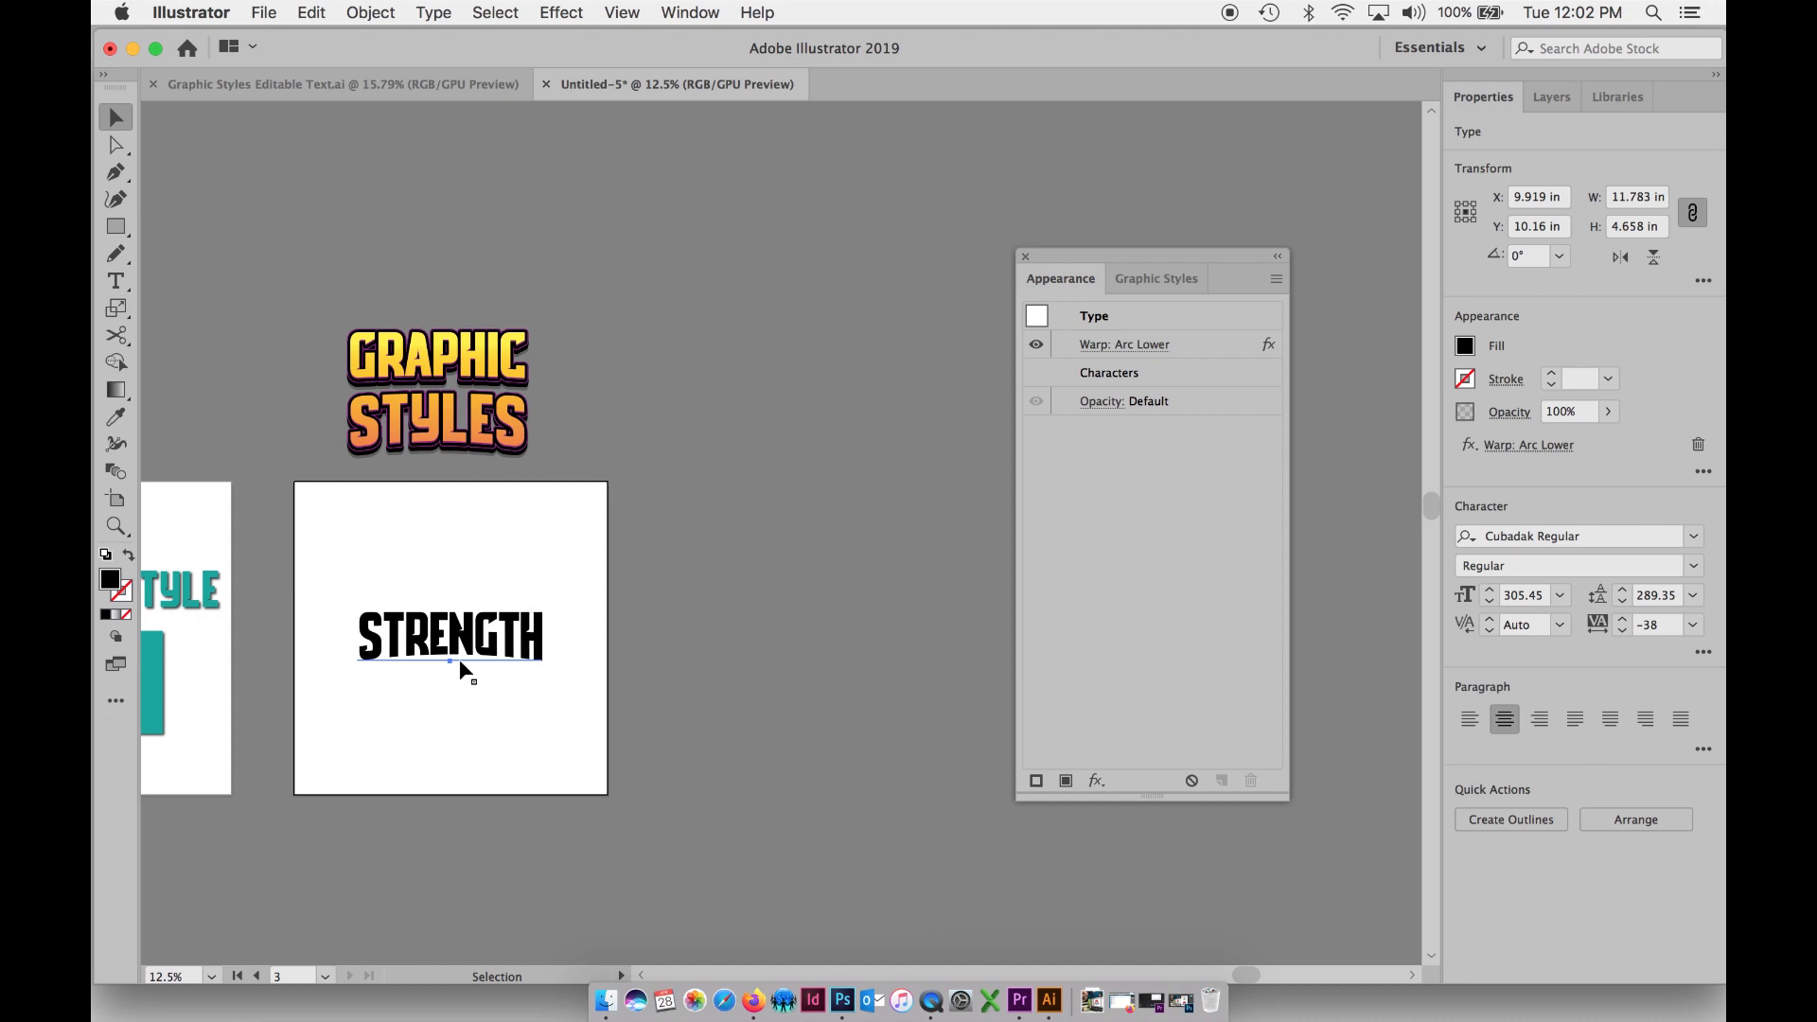
{"action": "left_click_drag", "start_coordinate": [458, 653], "coordinate": [456, 843]}
{"action": "left_click", "coordinate": [528, 644]}
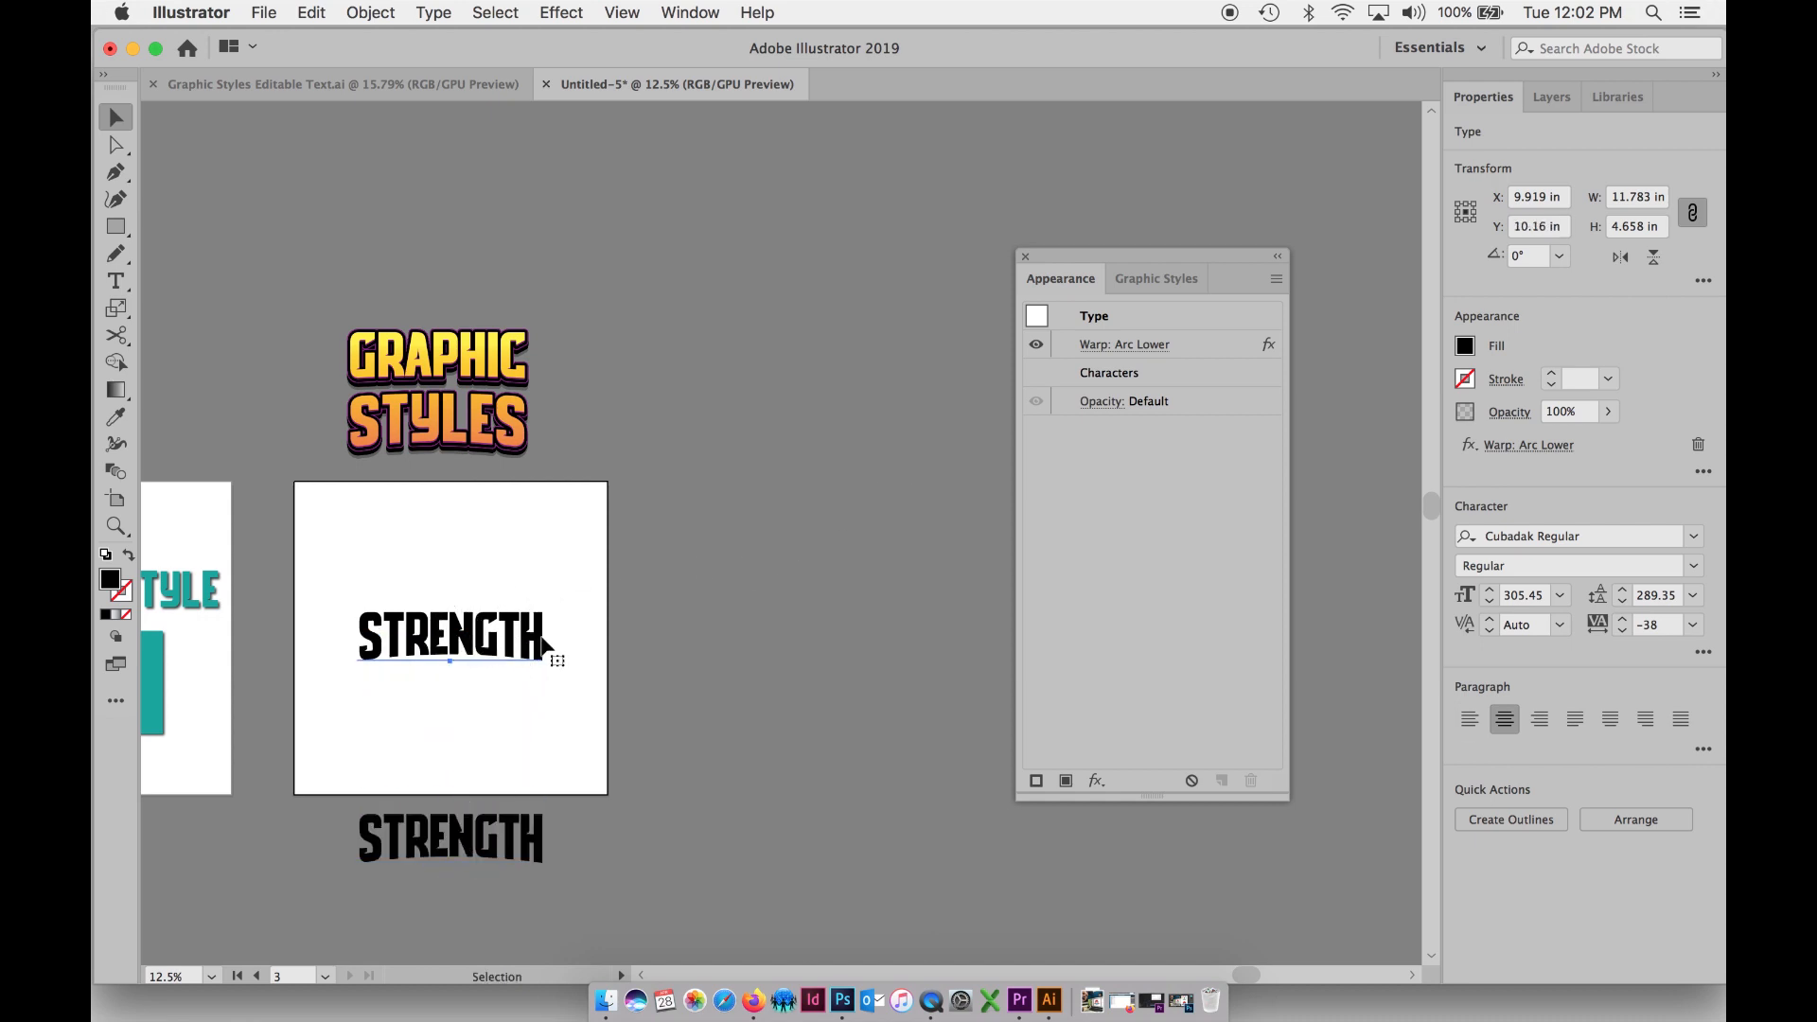
{"action": "left_click_drag", "start_coordinate": [551, 655], "coordinate": [451, 615]}
- Add a new fill to the STRENGTH text on the artboard and give it the yellow-orange-red gradient swatch
{"action": "key", "text": "super+space"}
{"action": "left_click_drag", "start_coordinate": [353, 539], "coordinate": [506, 381]}
{"action": "scroll", "coordinate": [422, 474], "scroll_direction": "left", "scroll_amount": 2}
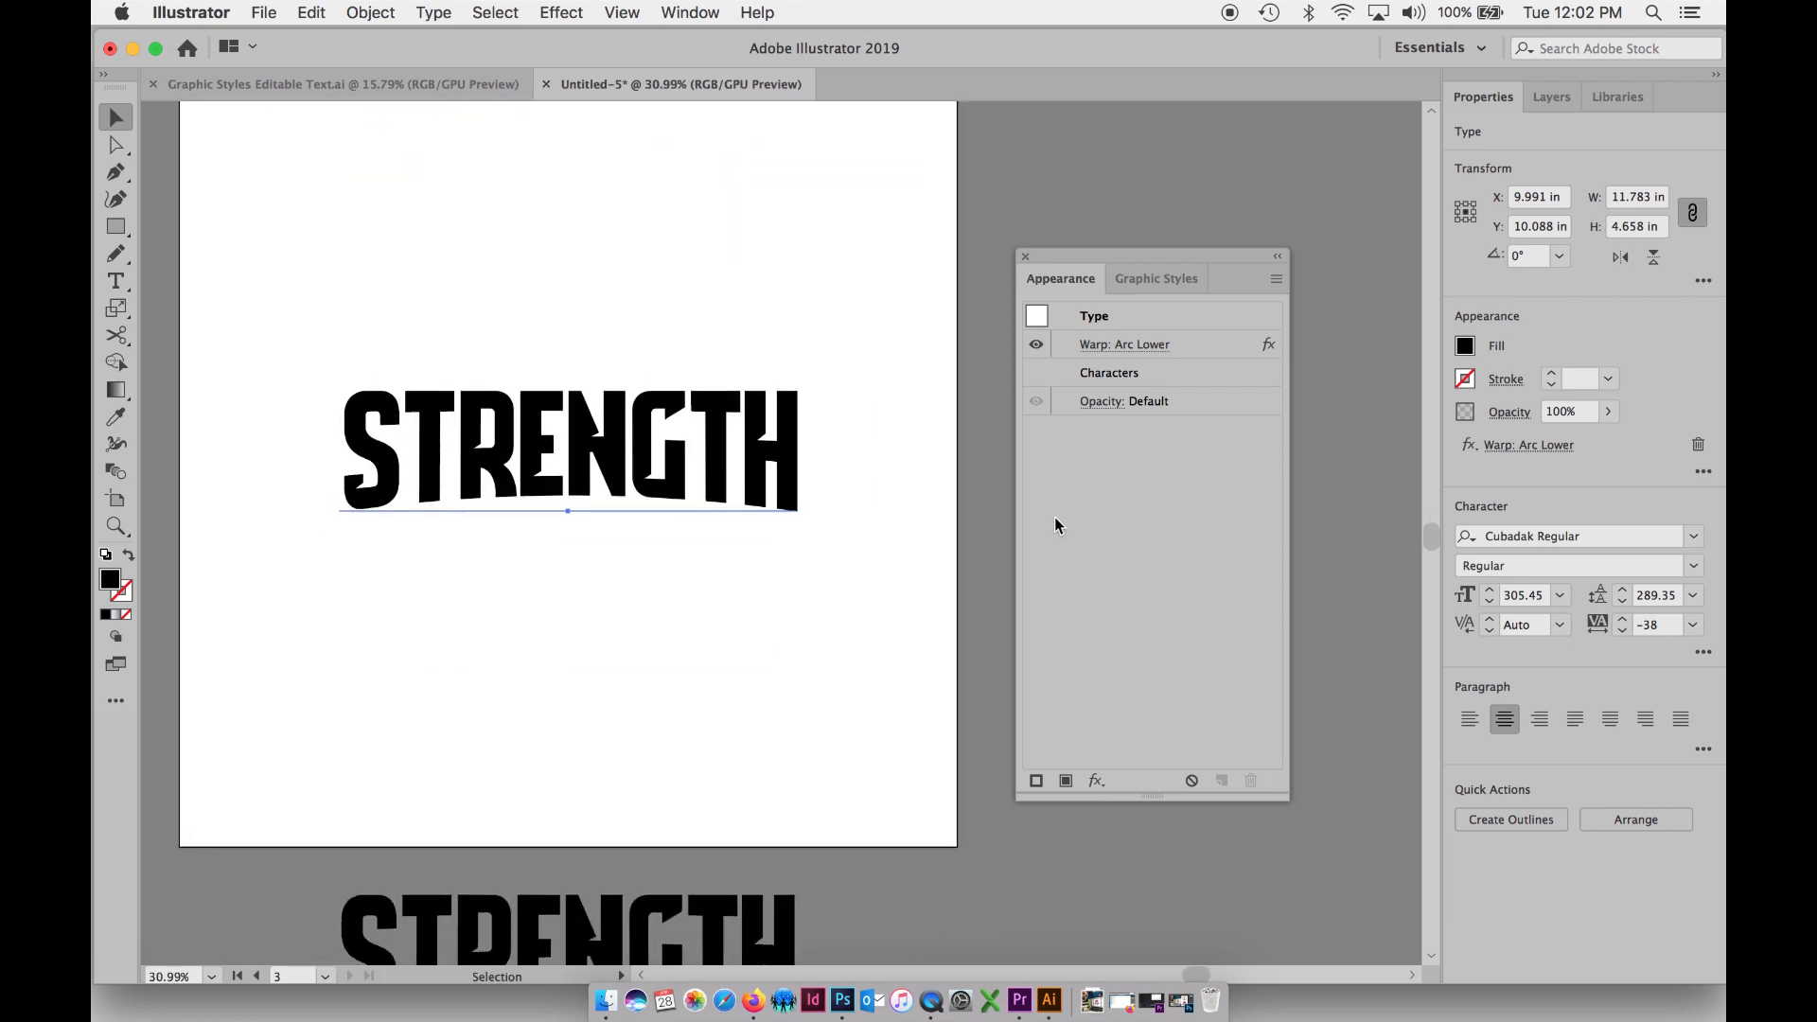
{"action": "left_click", "coordinate": [1066, 782]}
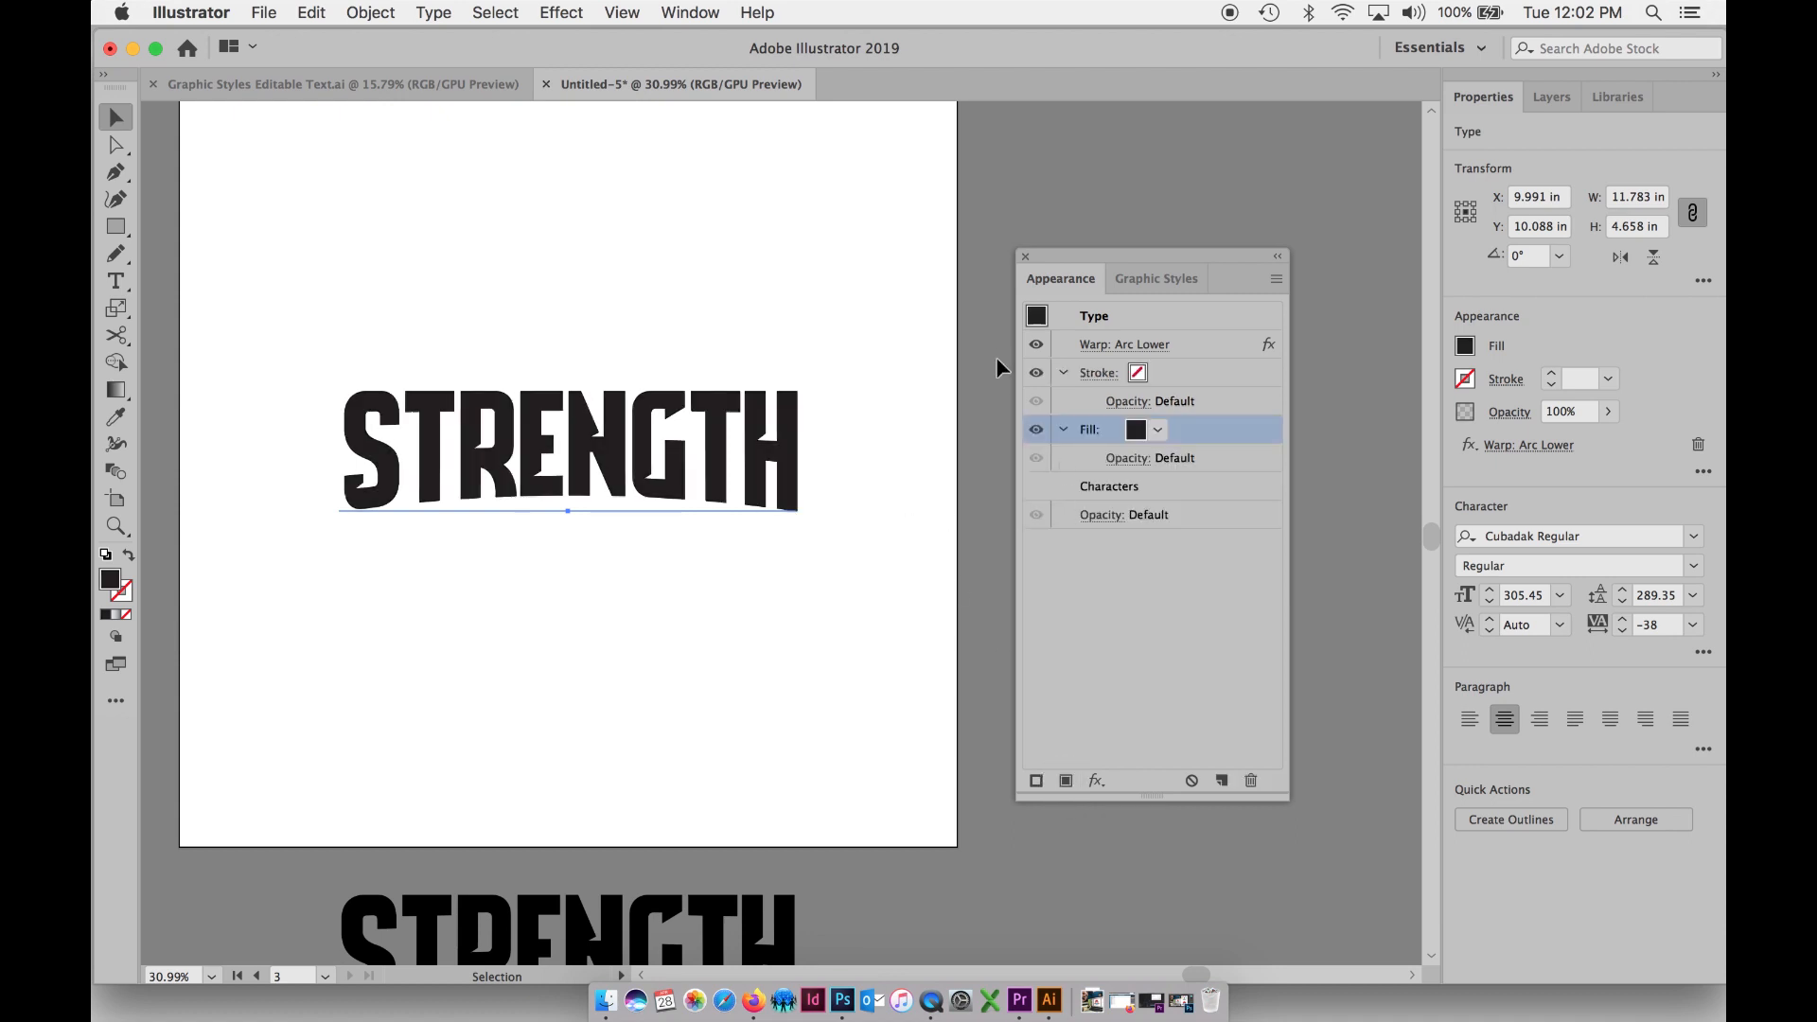
{"action": "left_click", "coordinate": [1158, 430]}
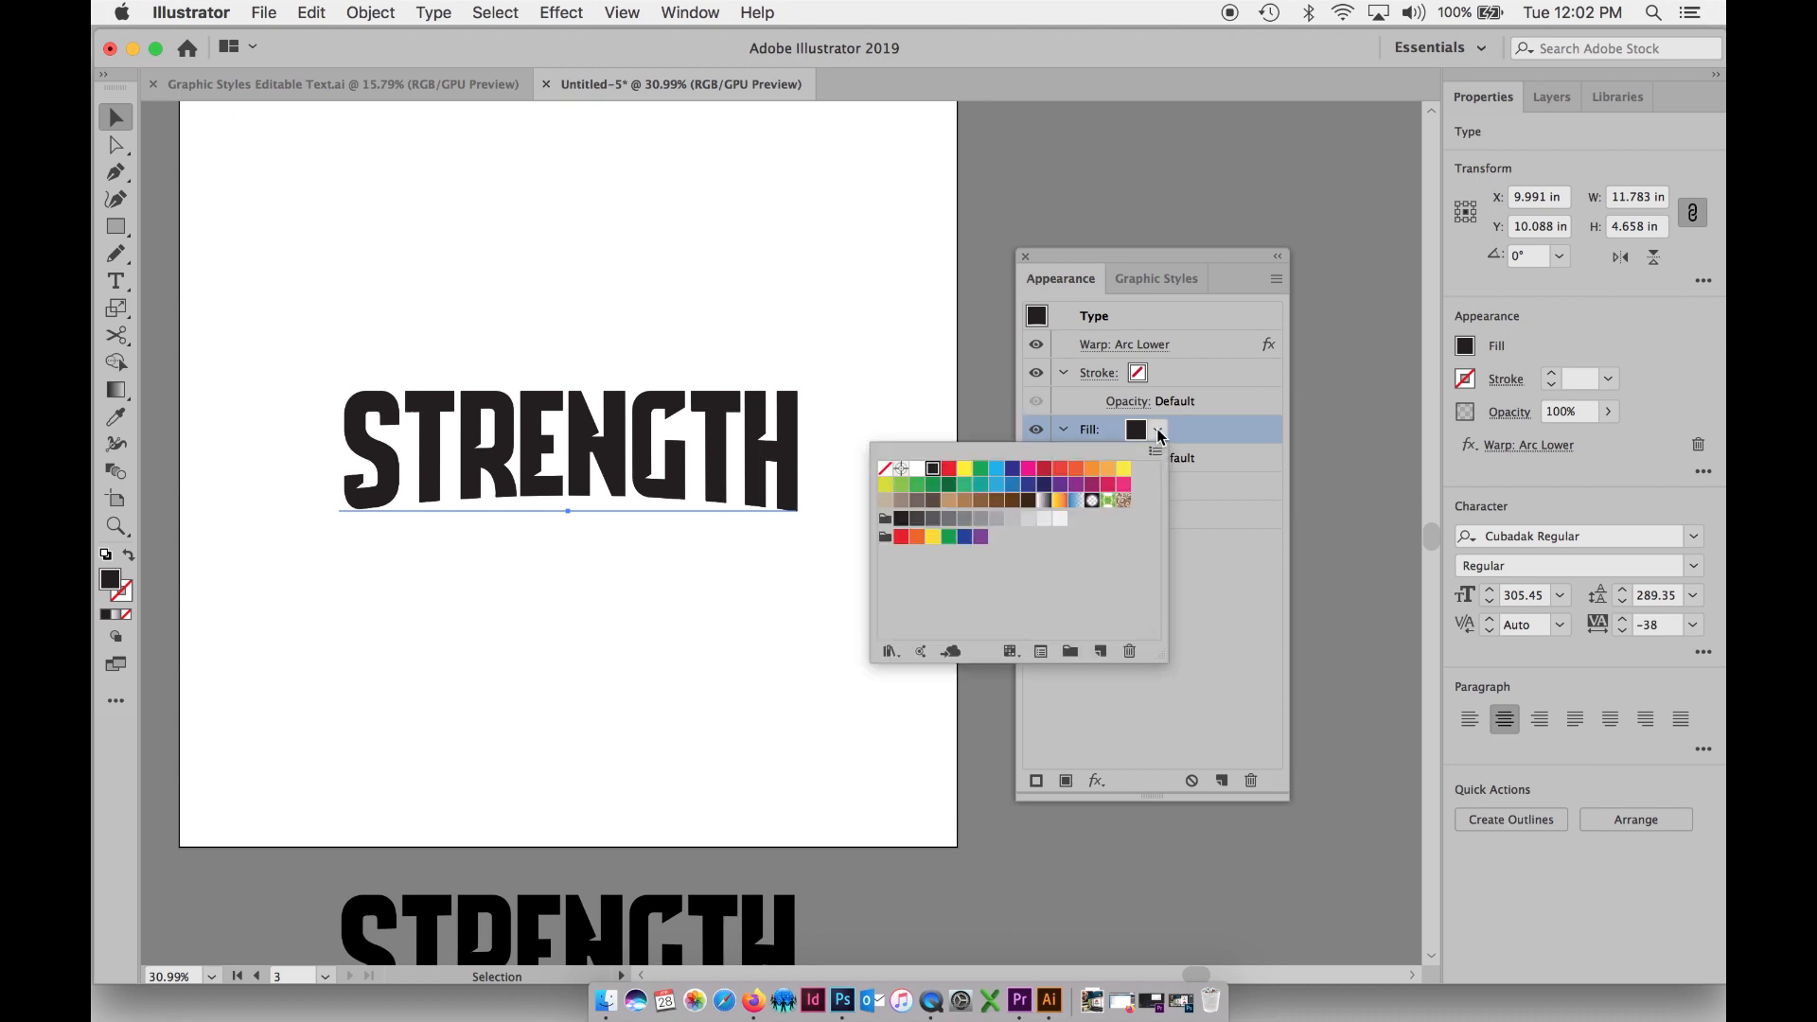
{"action": "left_click", "coordinate": [1058, 502]}
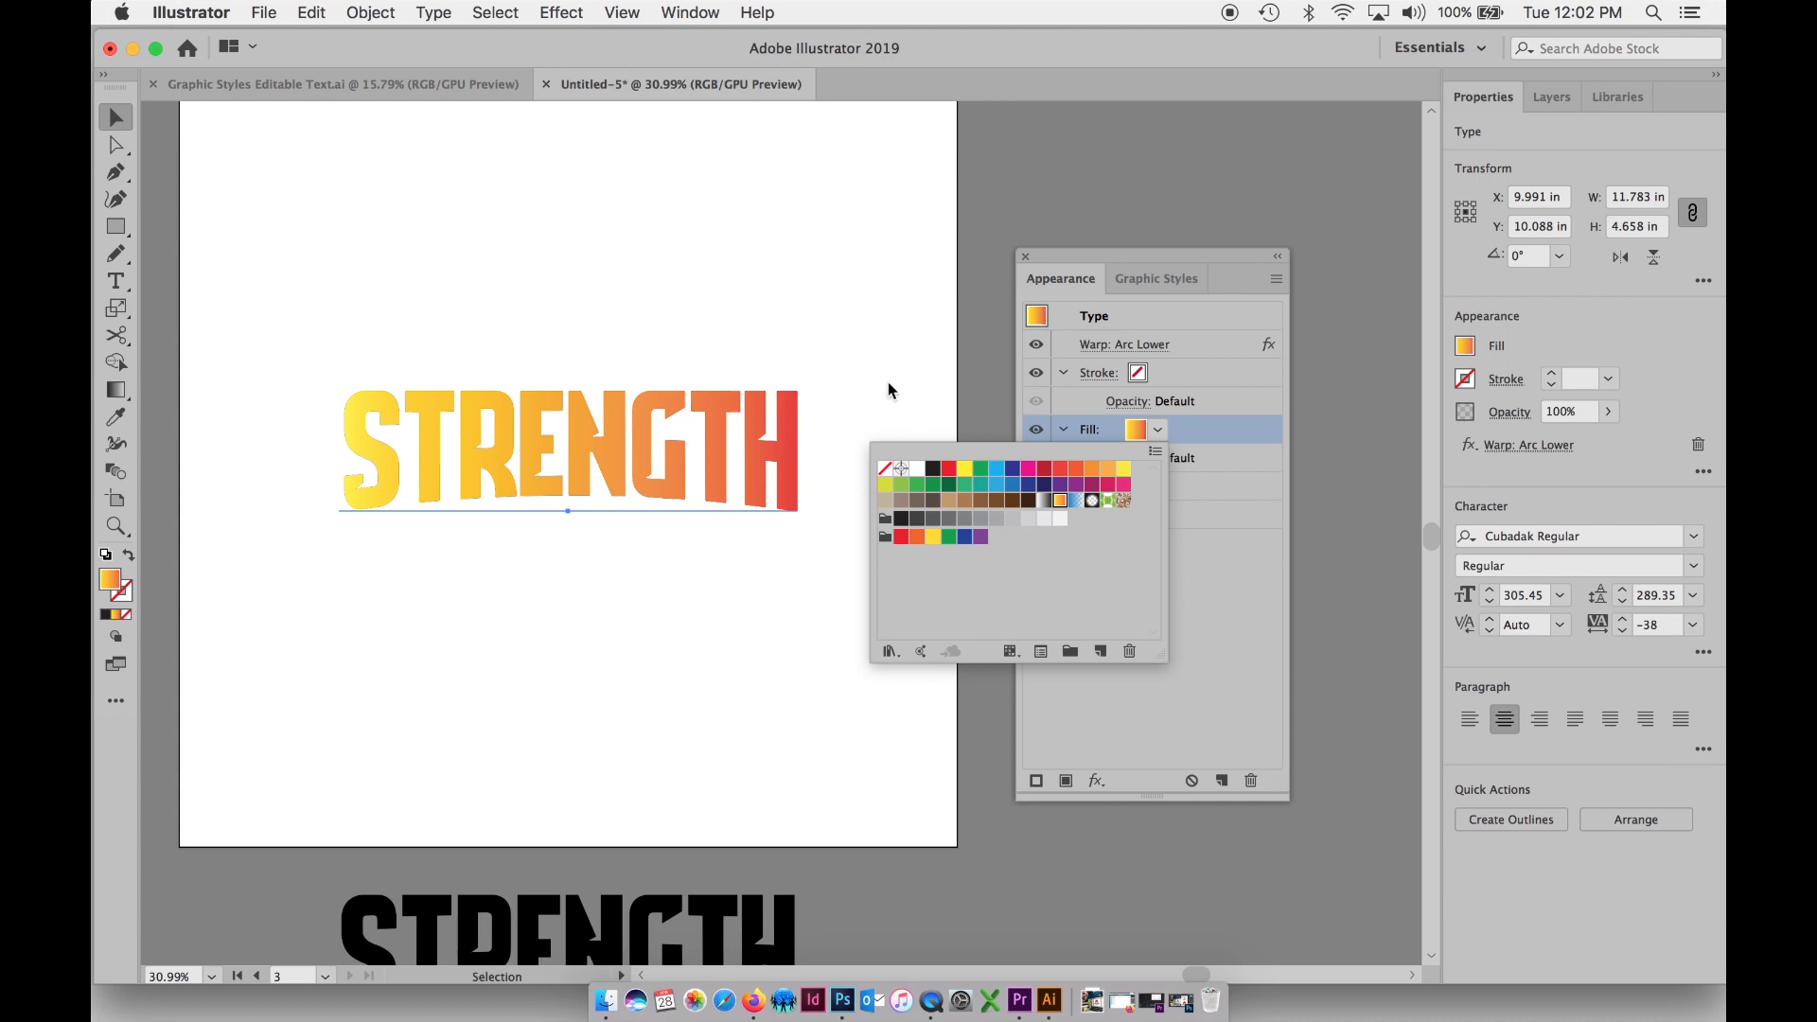
{"action": "left_click", "coordinate": [857, 371]}
- Redraw the gradient on STRENGTH with the Gradient tool so it runs vertically from yellow at the letter tops to red at the base
{"action": "left_click", "coordinate": [682, 398], "text": "alt+super"}
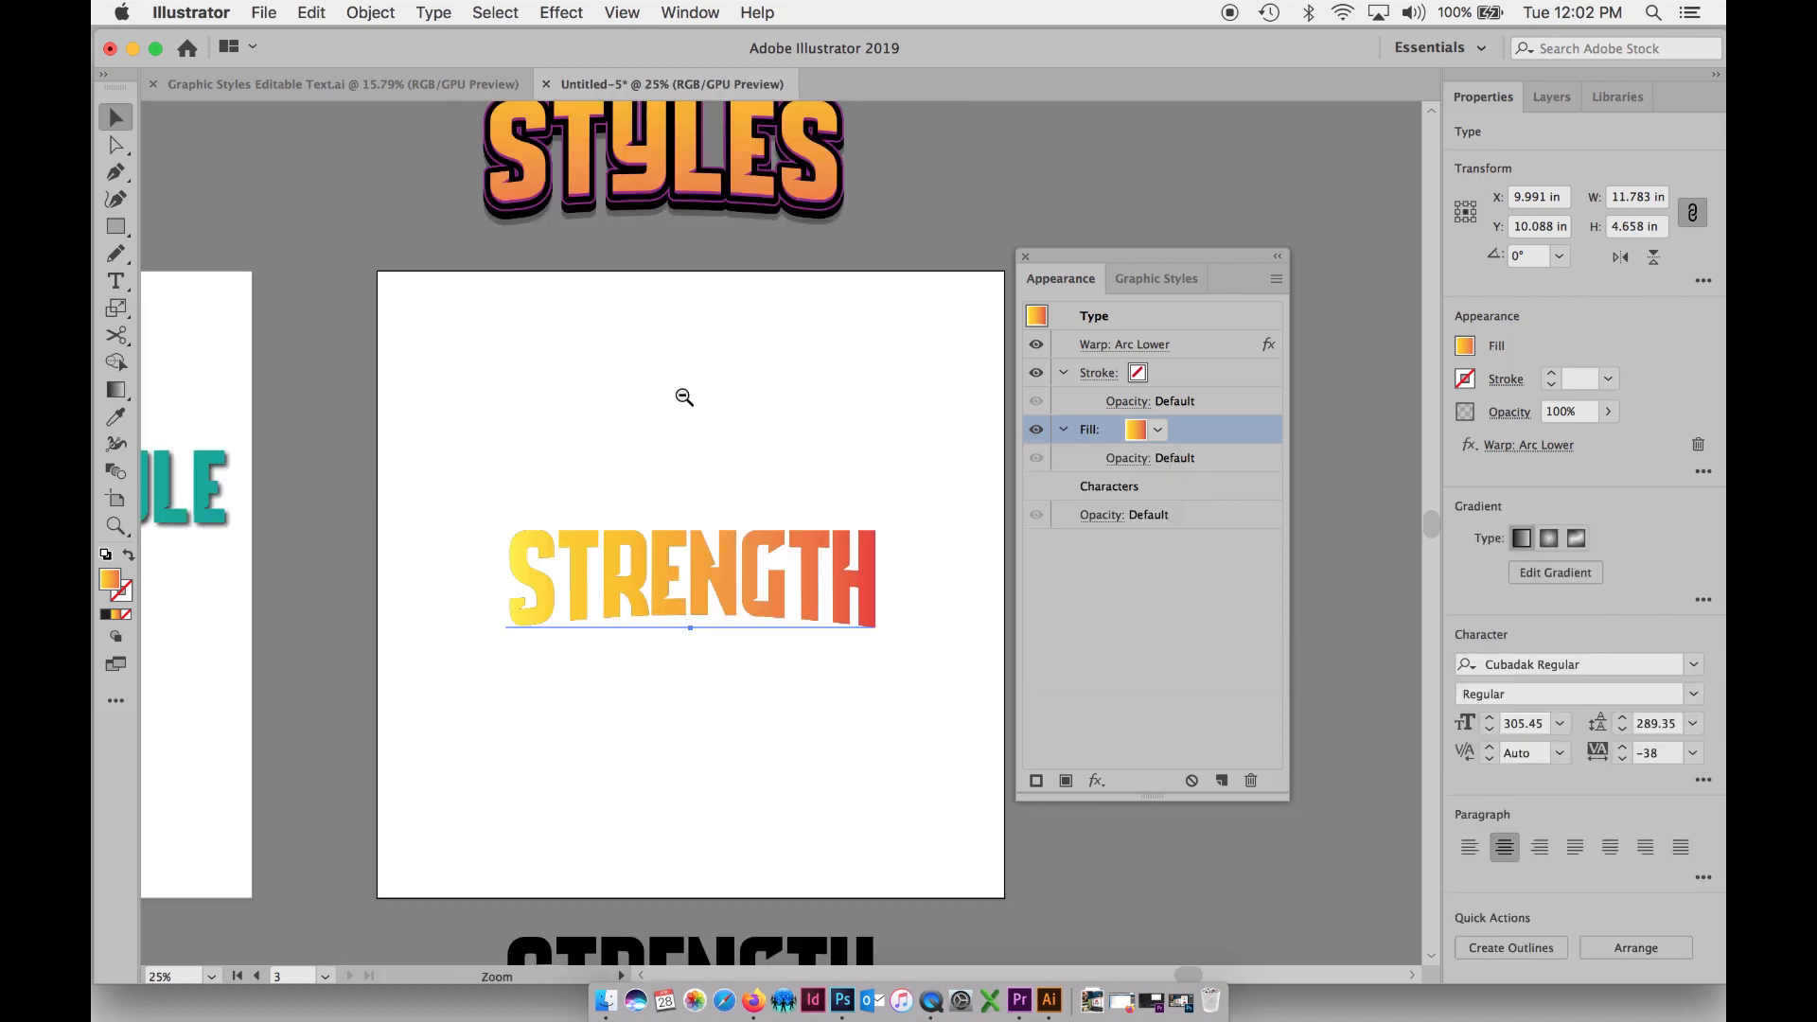
{"action": "left_click", "coordinate": [681, 397], "text": "alt+super"}
{"action": "left_click_drag", "start_coordinate": [815, 503], "coordinate": [698, 451]}
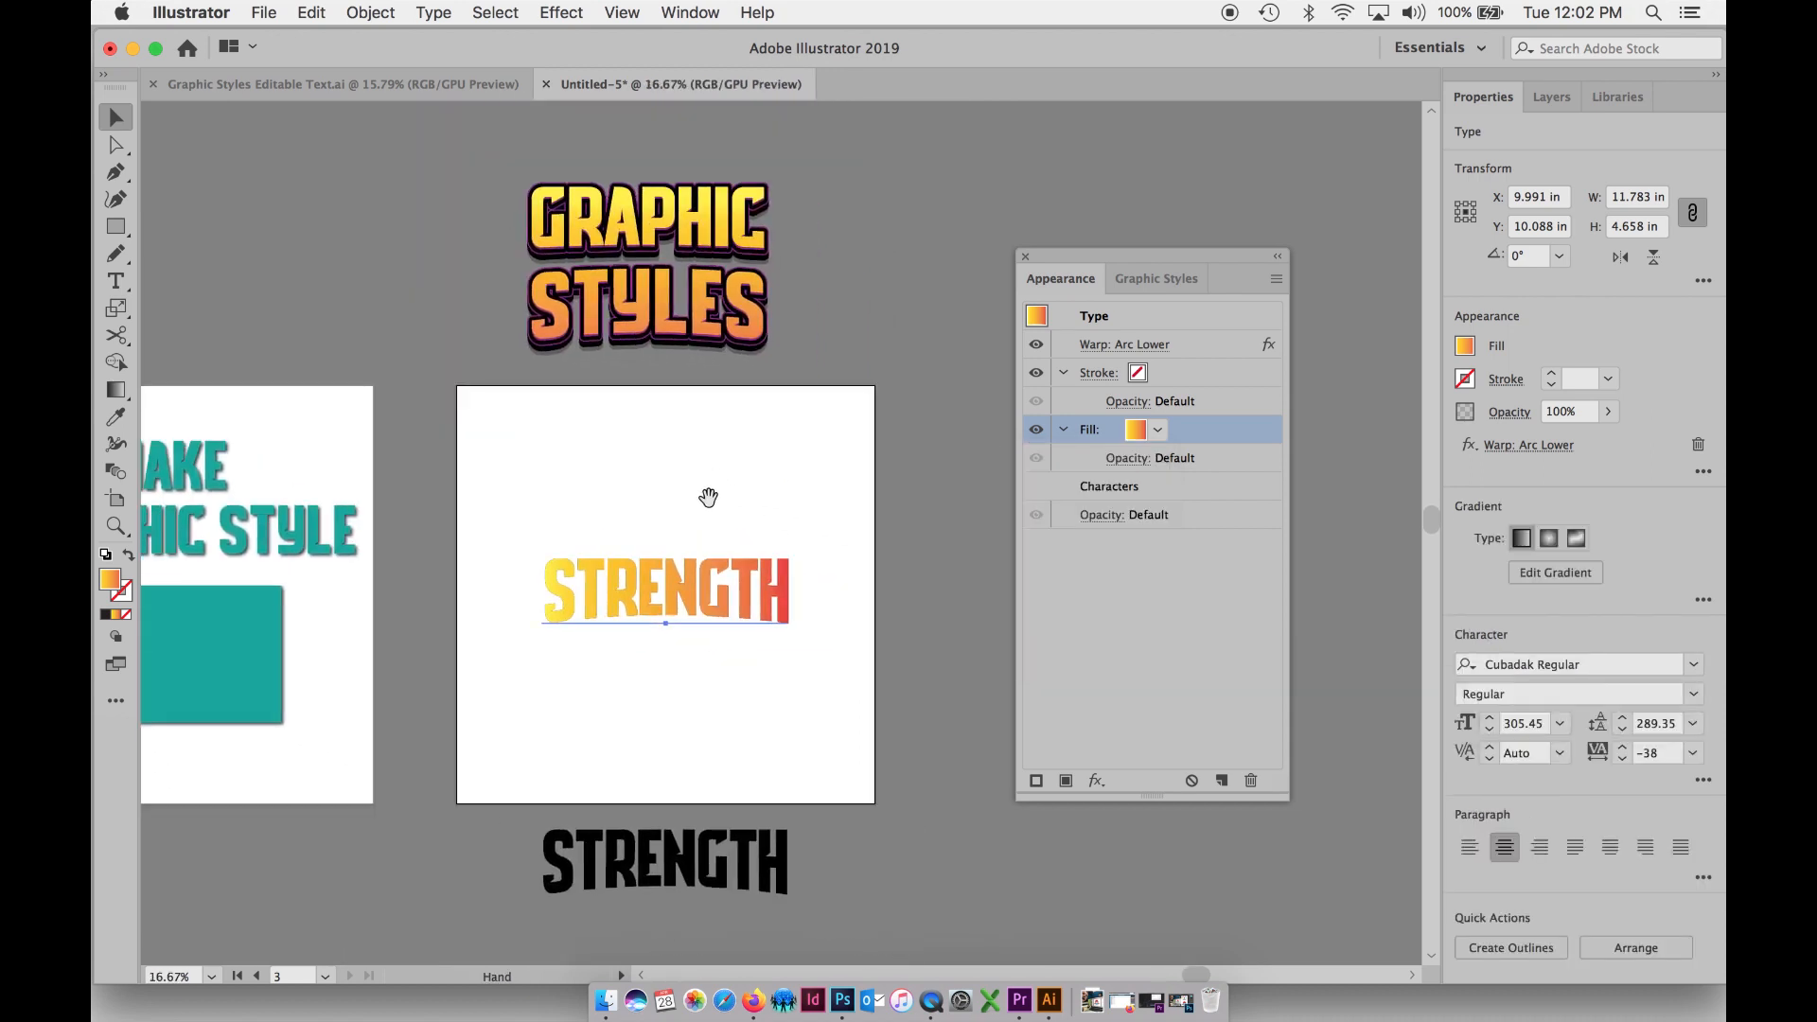
{"action": "left_click", "coordinate": [117, 389]}
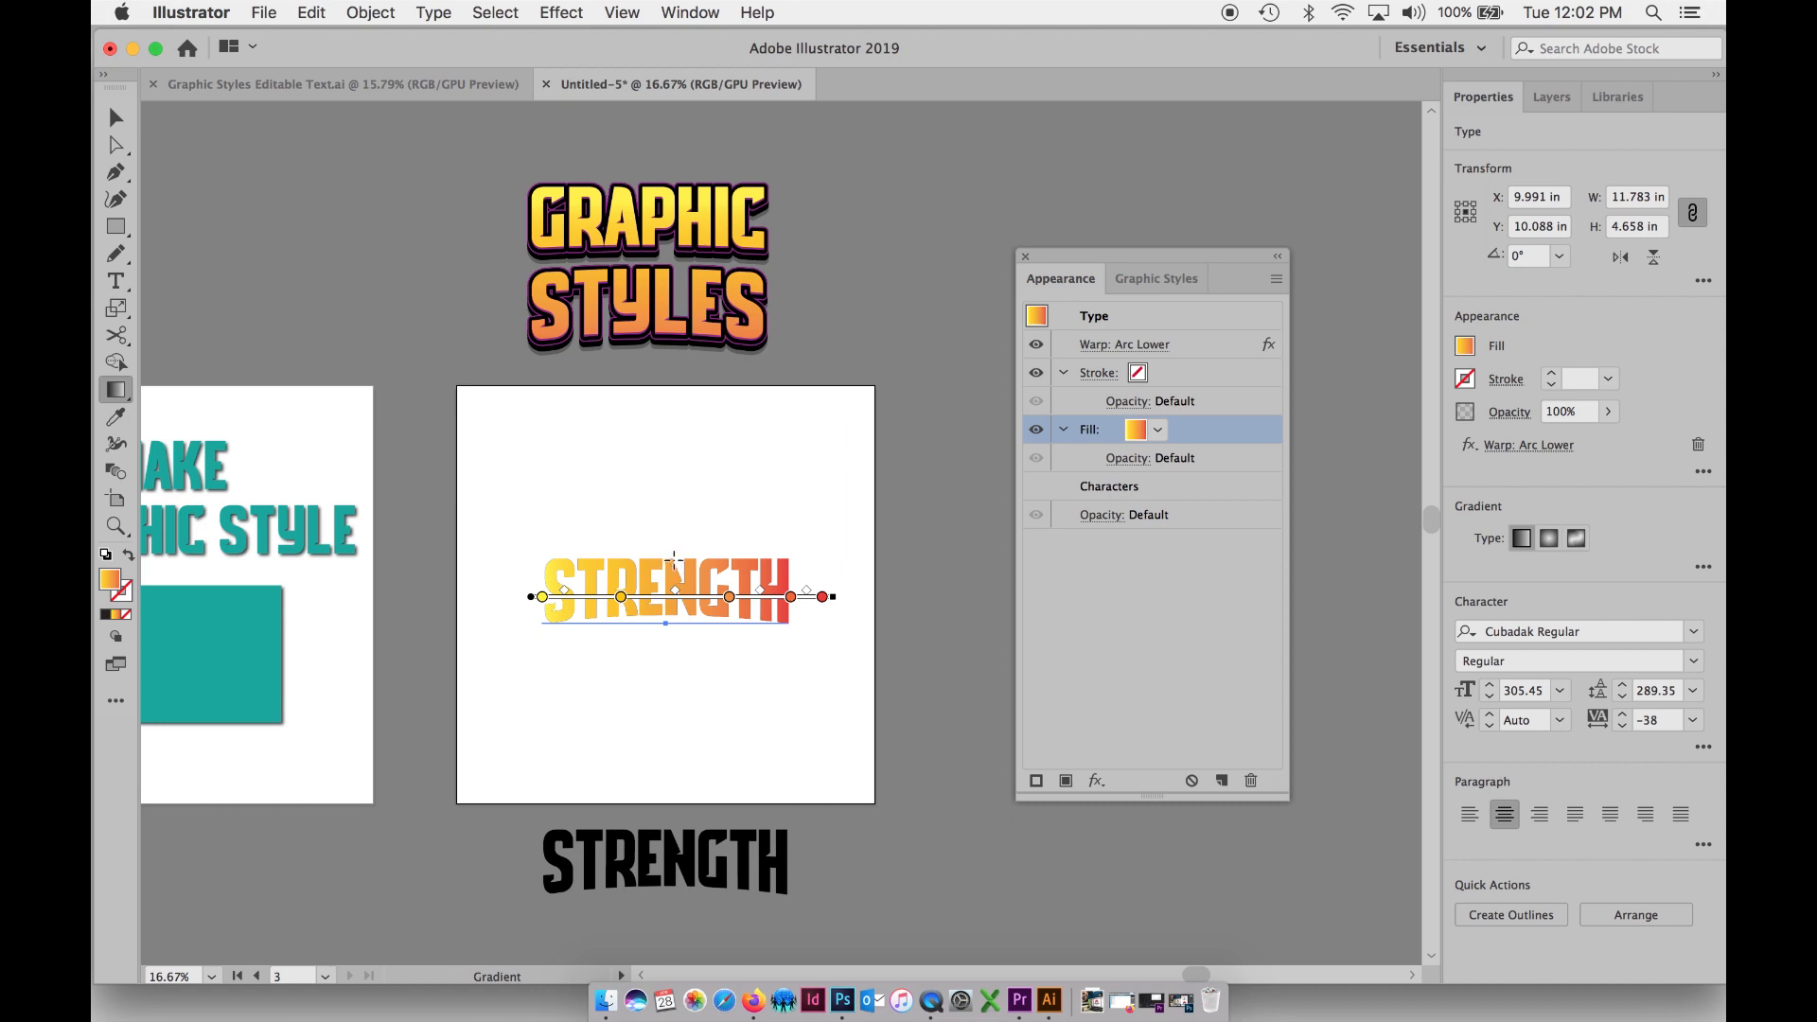
{"action": "key", "text": "super+space"}
{"action": "mouse_move", "coordinate": [544, 535]}
{"action": "left_mouse_down"}
{"action": "mouse_move", "coordinate": [783, 617]}
{"action": "mouse_move", "coordinate": [788, 736]}
{"action": "left_mouse_up"}
{"action": "key", "text": "super+alt+space"}
{"action": "left_click", "coordinate": [774, 655], "text": "alt"}
{"action": "left_click", "coordinate": [774, 655], "text": "alt"}
{"action": "left_click_drag", "start_coordinate": [842, 584], "coordinate": [644, 644]}
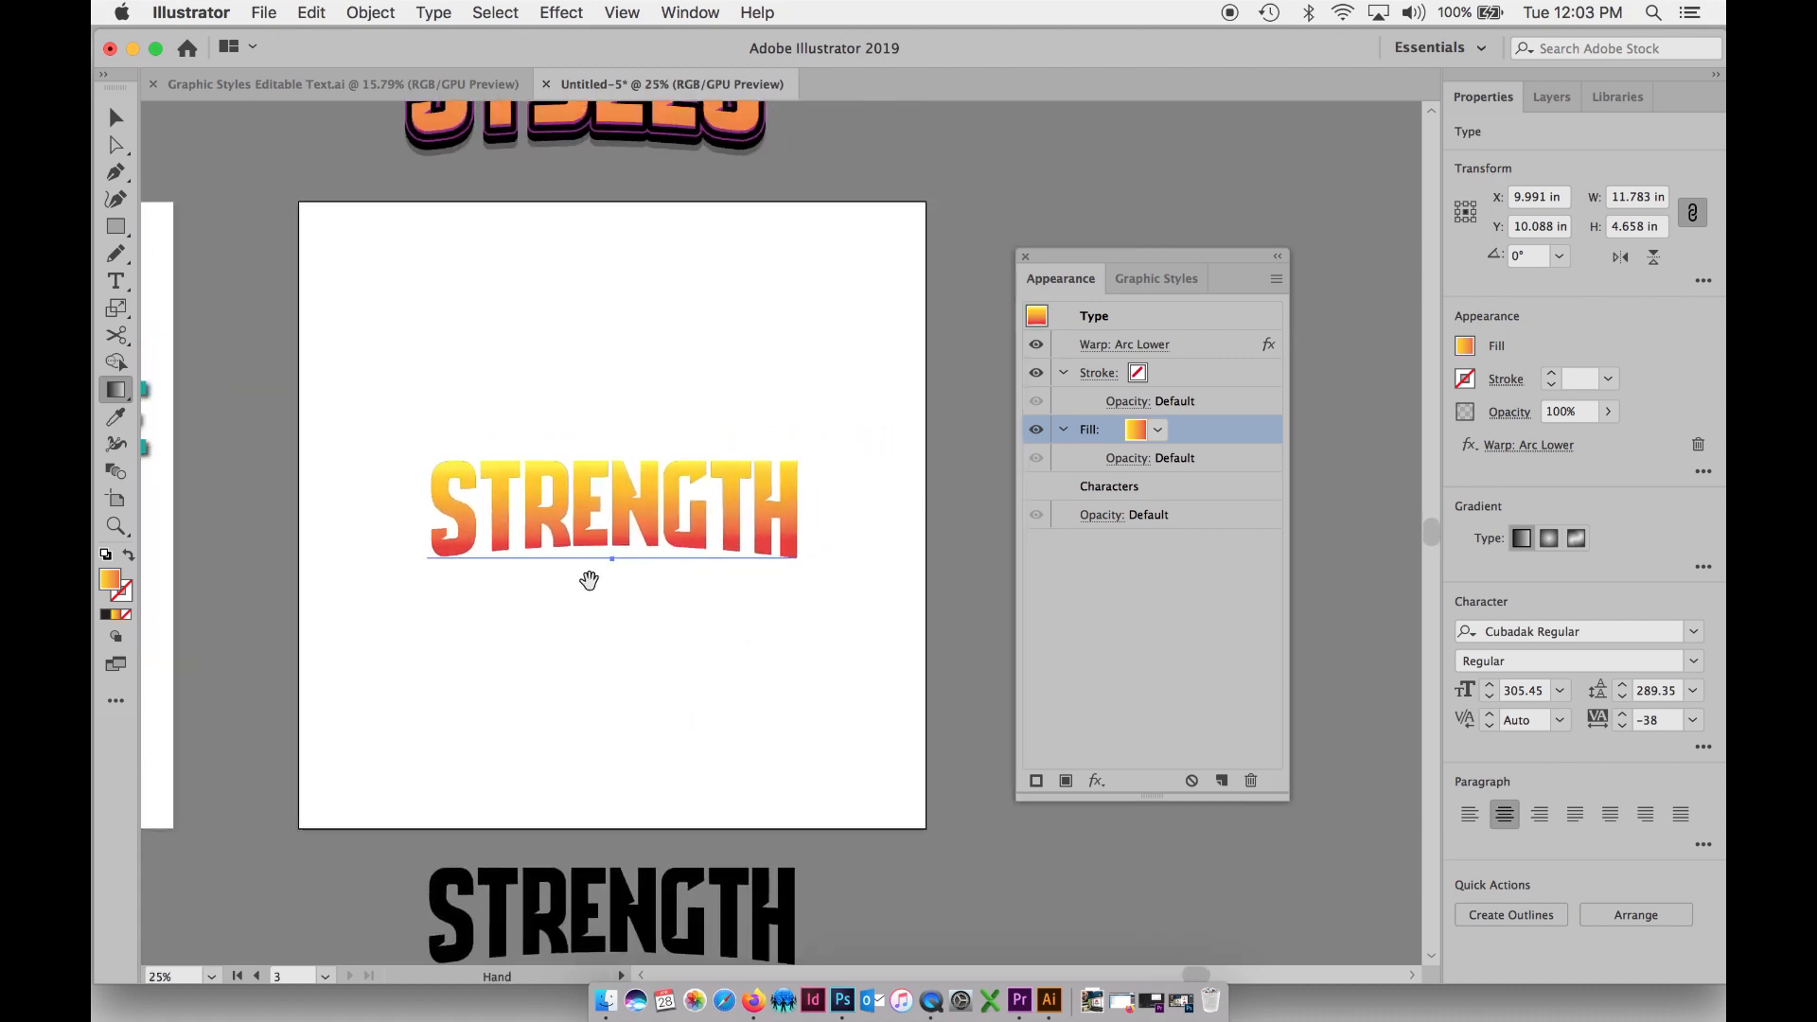
{"action": "left_click_drag", "start_coordinate": [427, 561], "coordinate": [810, 474]}
{"action": "left_click_drag", "start_coordinate": [521, 458], "coordinate": [521, 569]}
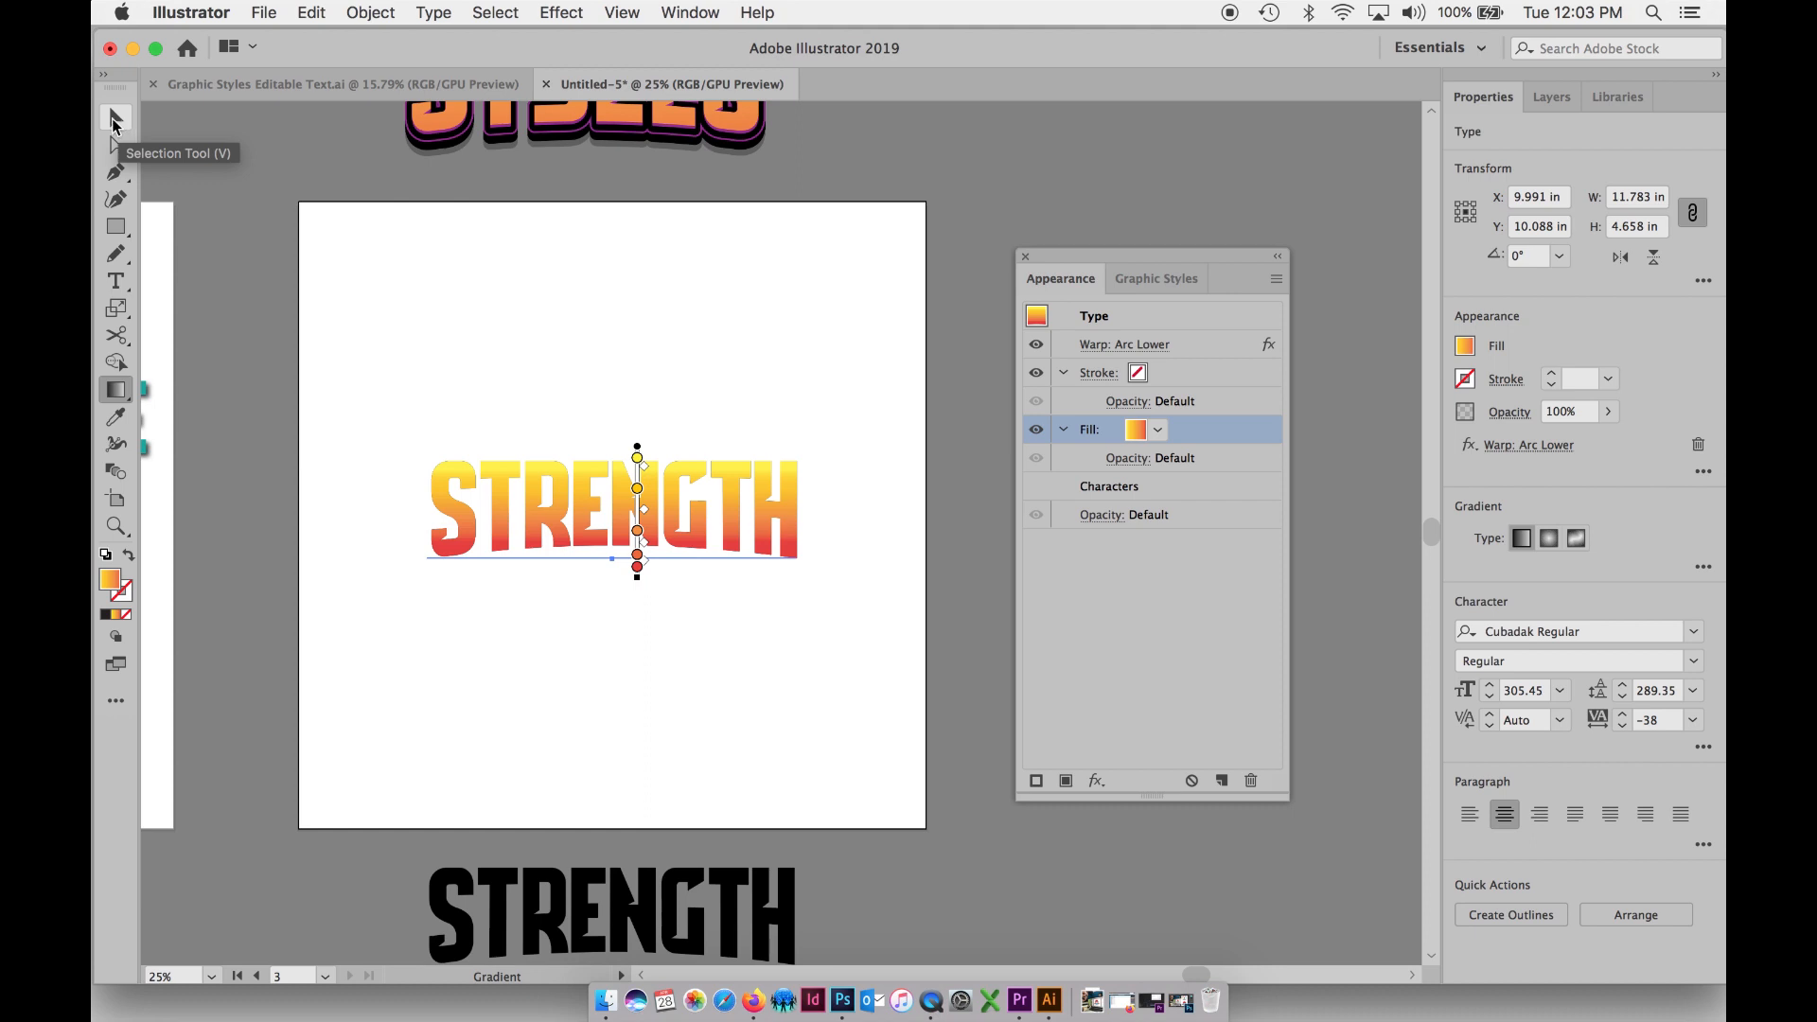
{"action": "left_click", "coordinate": [112, 122]}
- Add a second fill to the STRENGTH text's appearance
{"action": "left_click", "coordinate": [653, 530]}
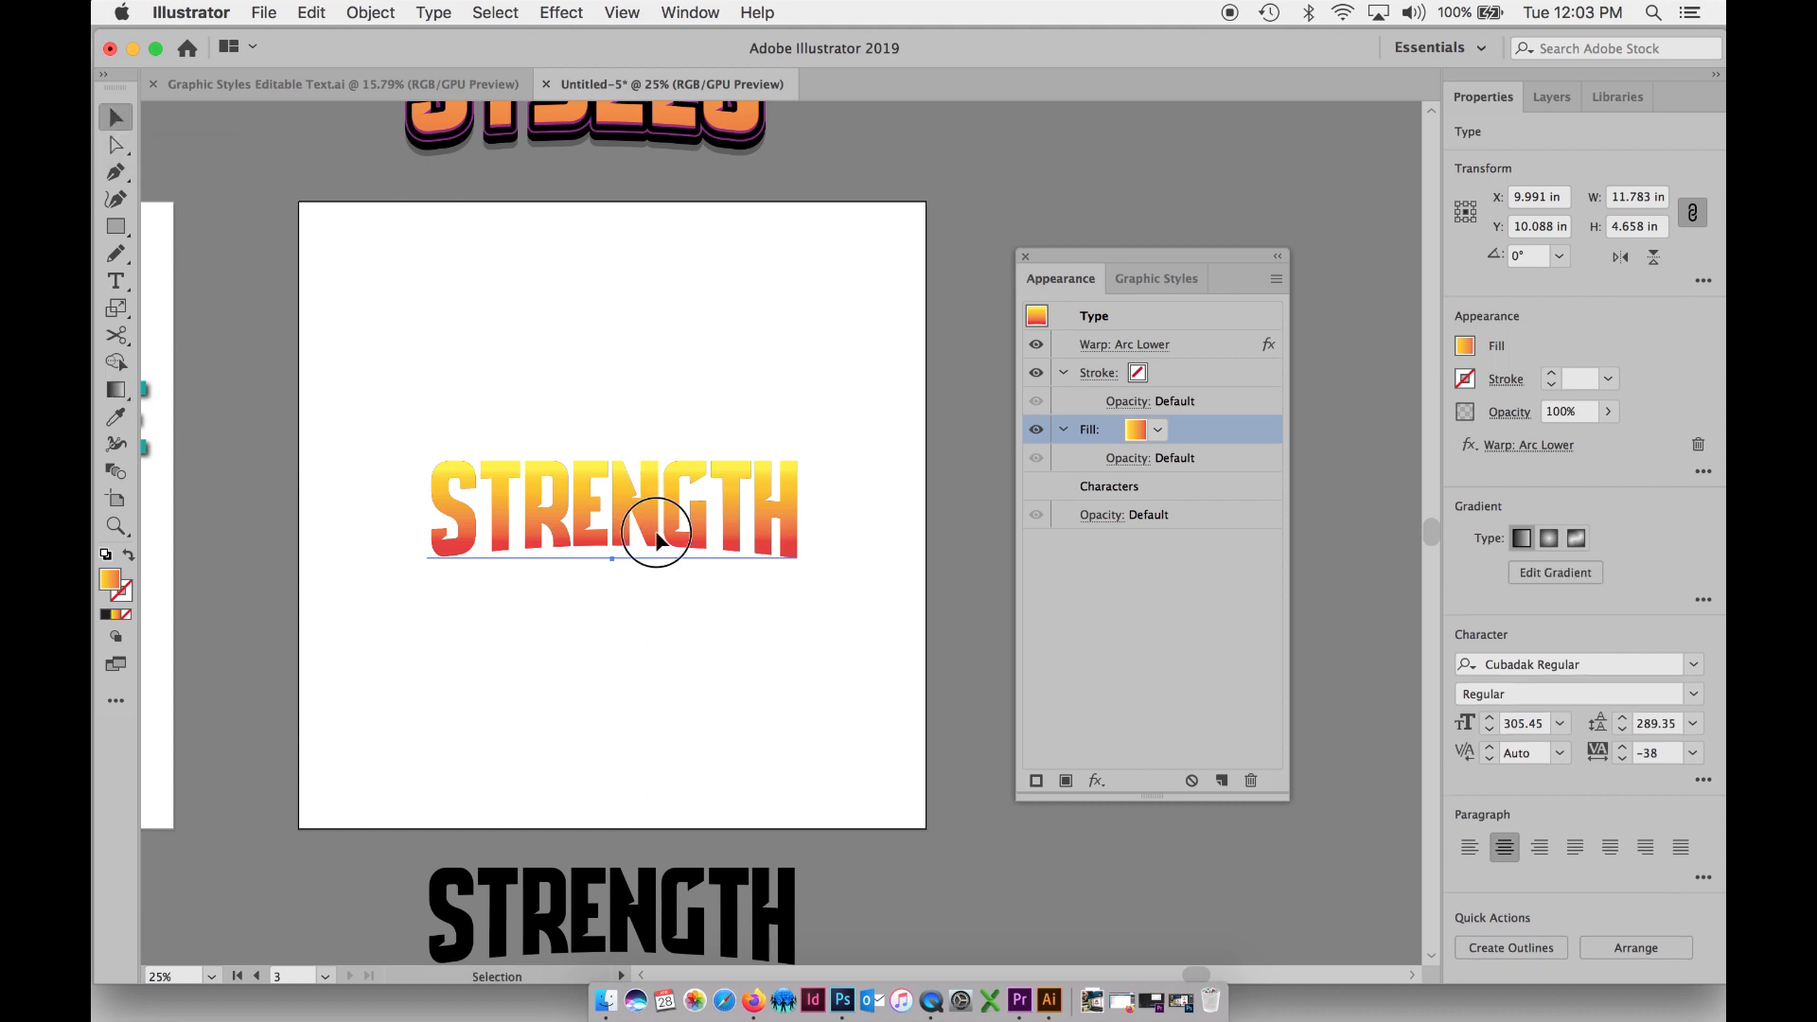
{"action": "left_click_drag", "start_coordinate": [678, 417], "coordinate": [646, 500]}
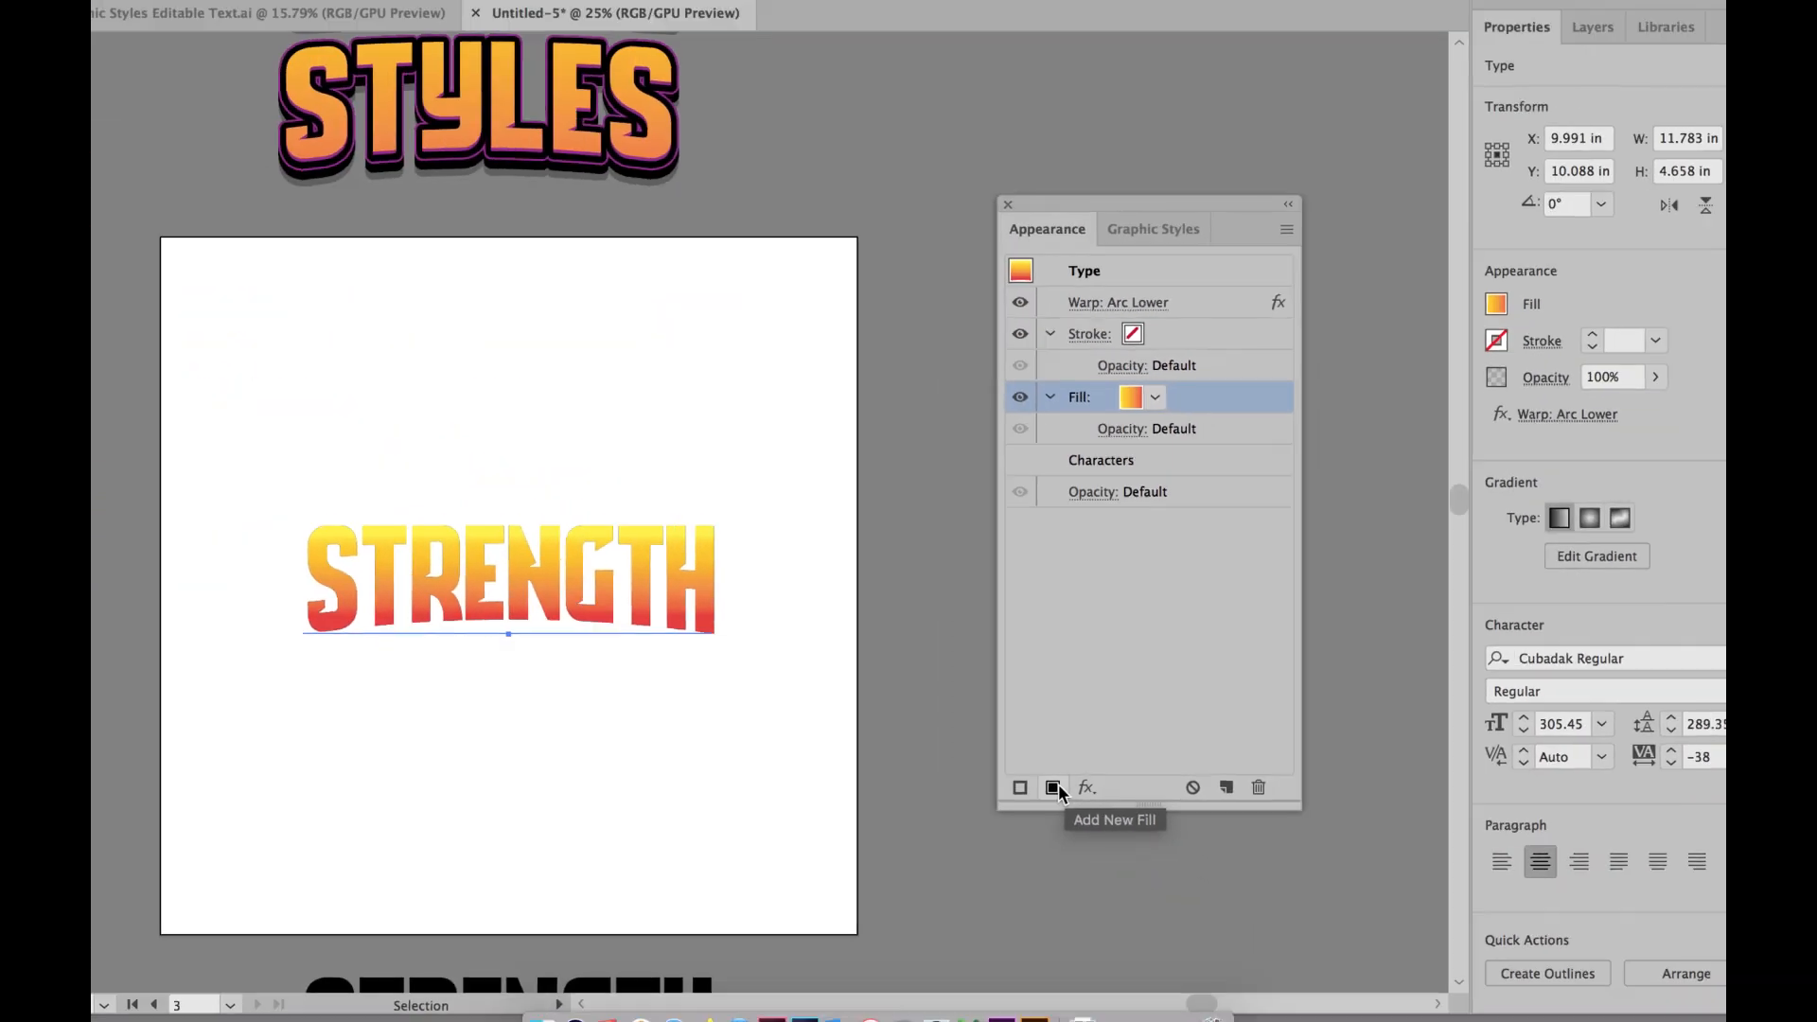
{"action": "left_click", "coordinate": [1057, 789]}
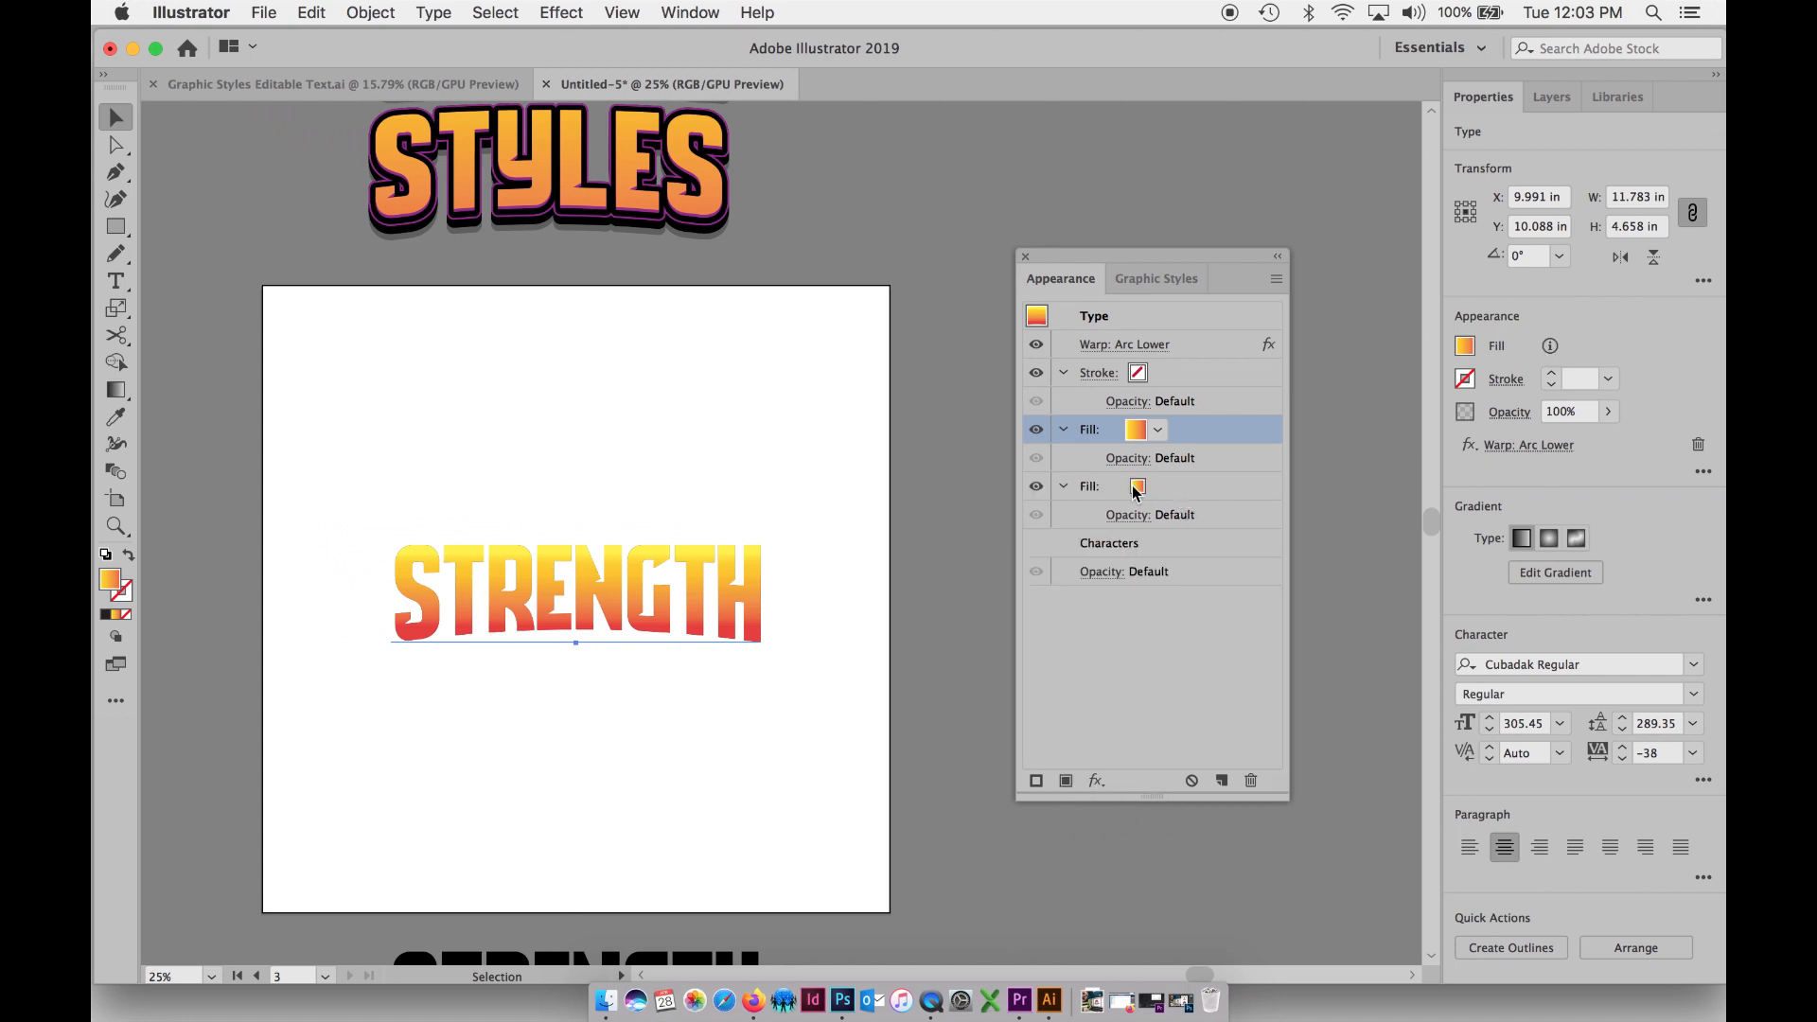
- Examine the fills of the GRAPHIC STYLES lettering as a reference, and set the lower fill of STRENGTH to purple
{"action": "scroll", "coordinate": [783, 439], "scroll_direction": "up", "scroll_amount": 5}
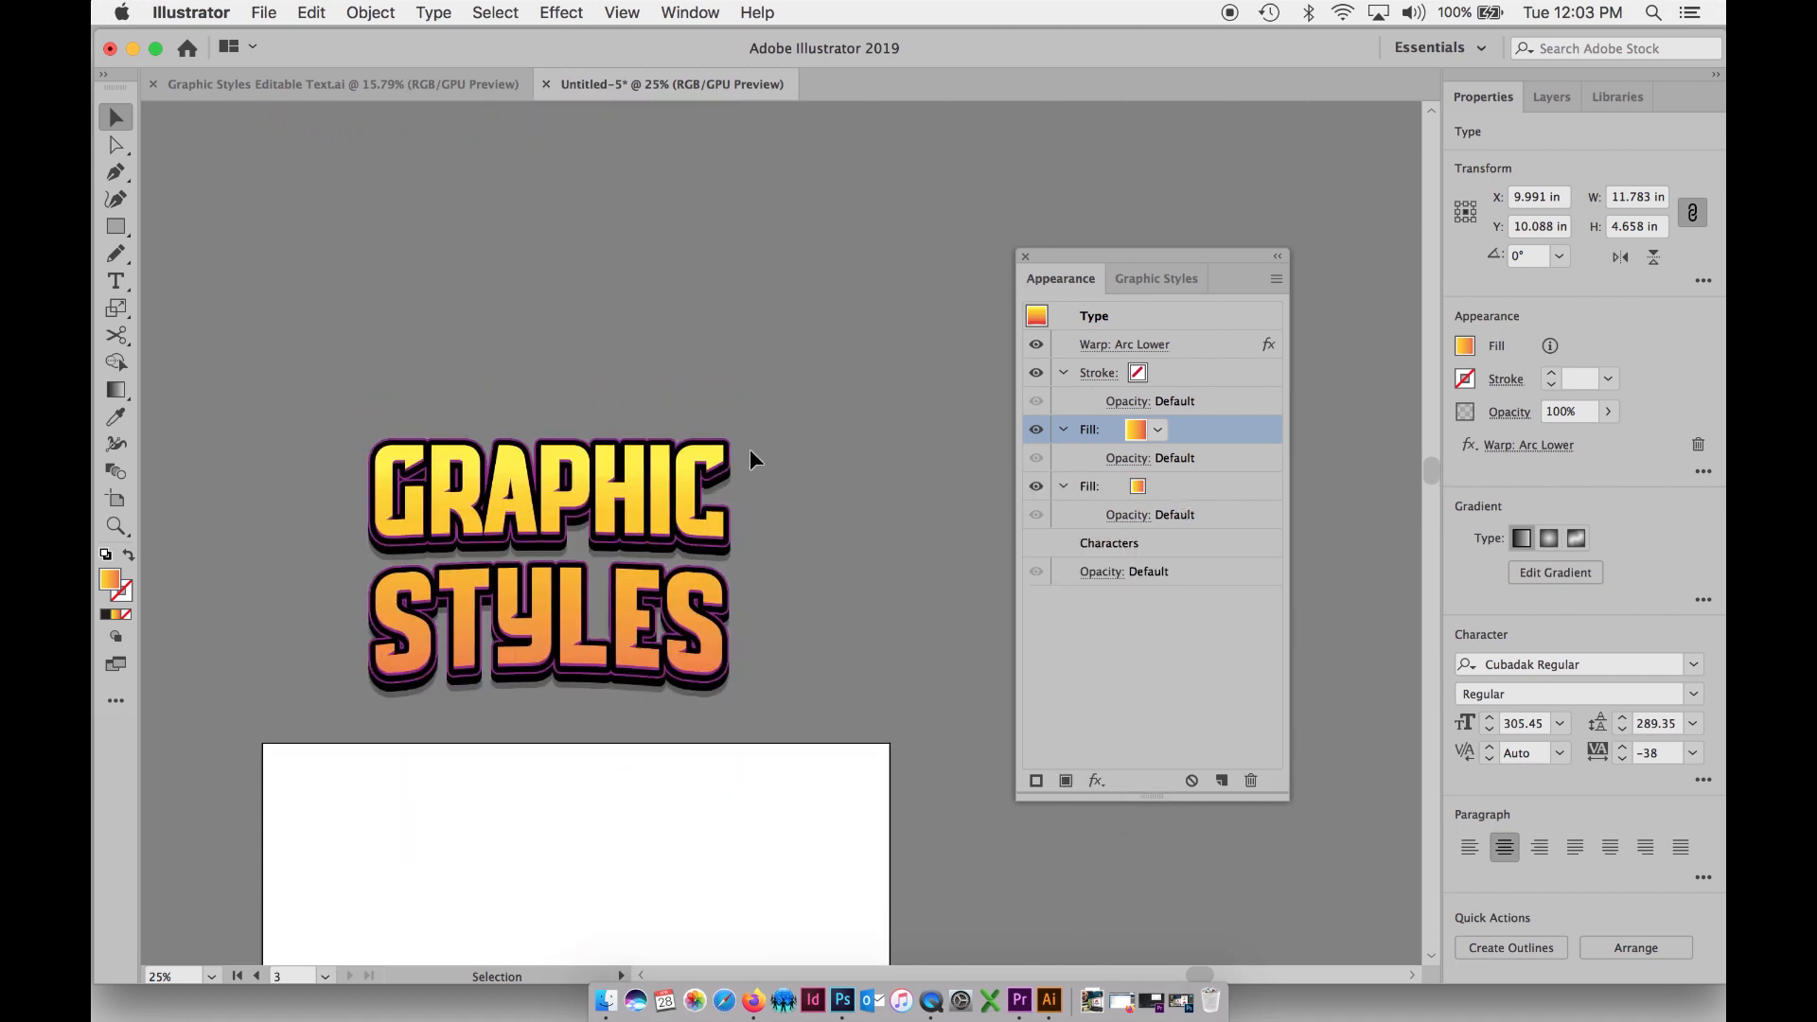
{"action": "left_click", "coordinate": [667, 509]}
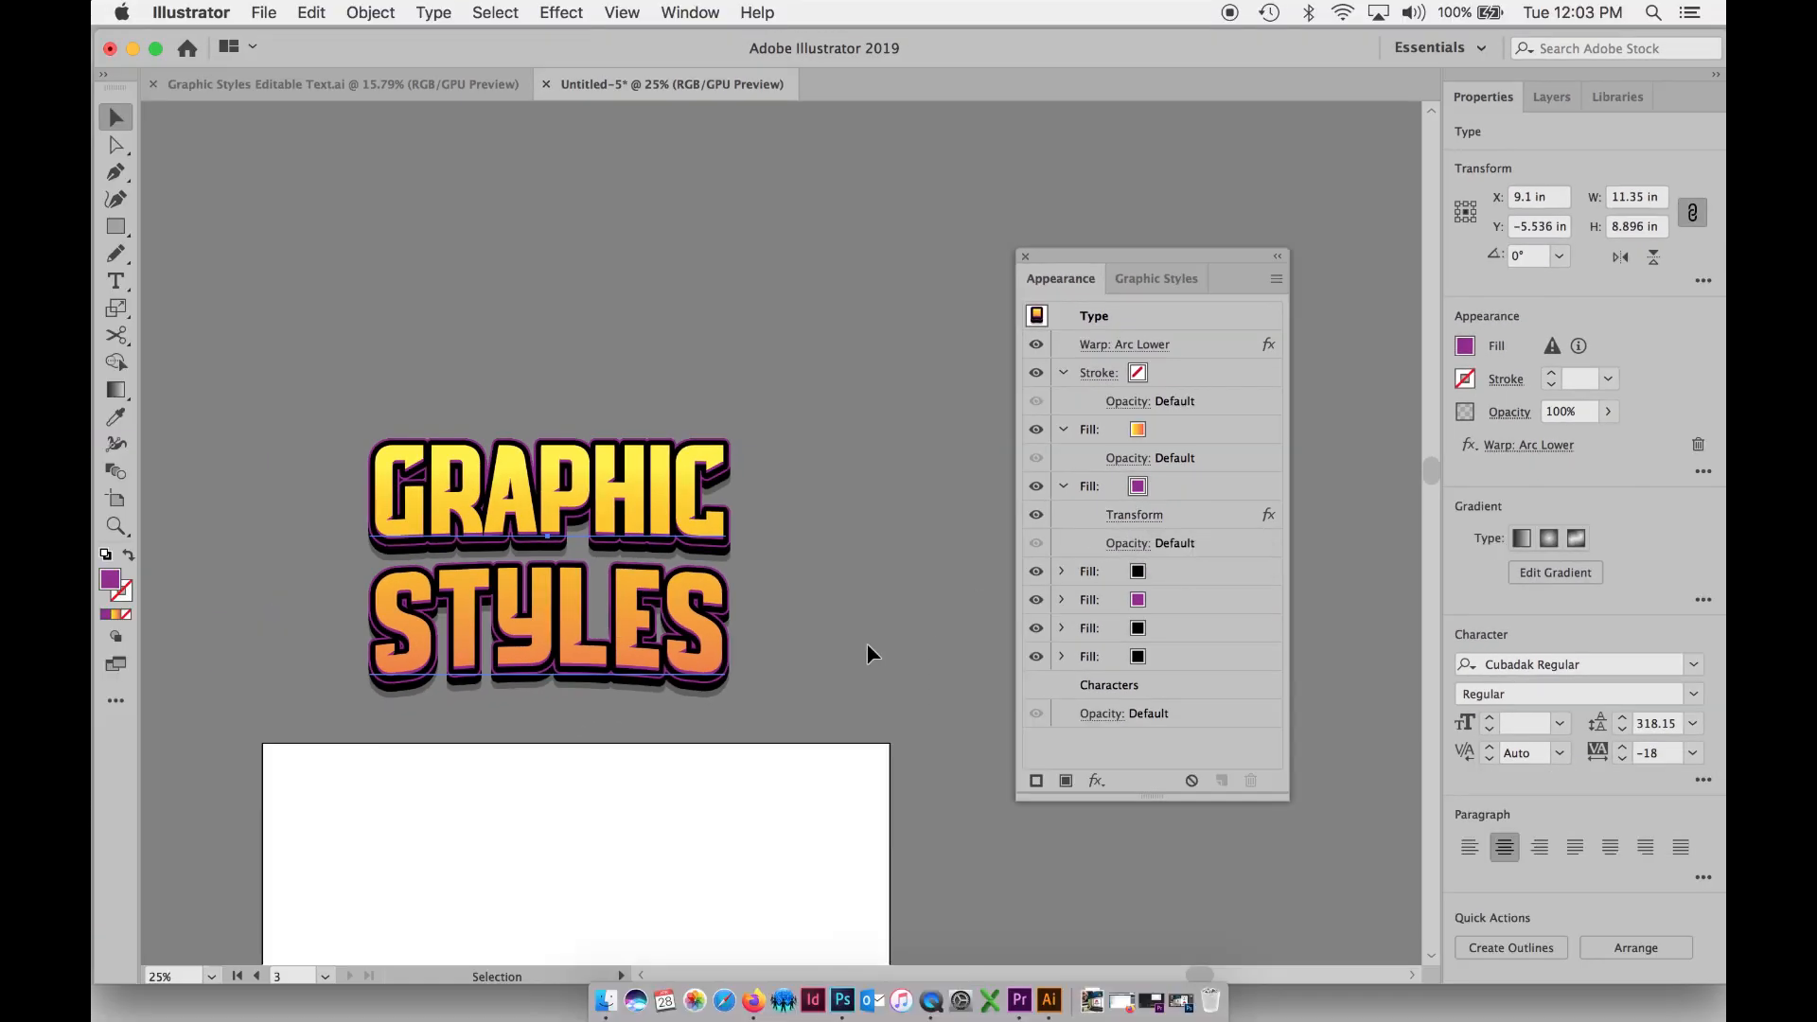
{"action": "left_click", "coordinate": [879, 714]}
{"action": "scroll", "coordinate": [867, 742], "scroll_direction": "down", "scroll_amount": 2}
{"action": "scroll", "coordinate": [913, 702], "scroll_direction": "down", "scroll_amount": 5}
{"action": "left_click", "coordinate": [679, 588]}
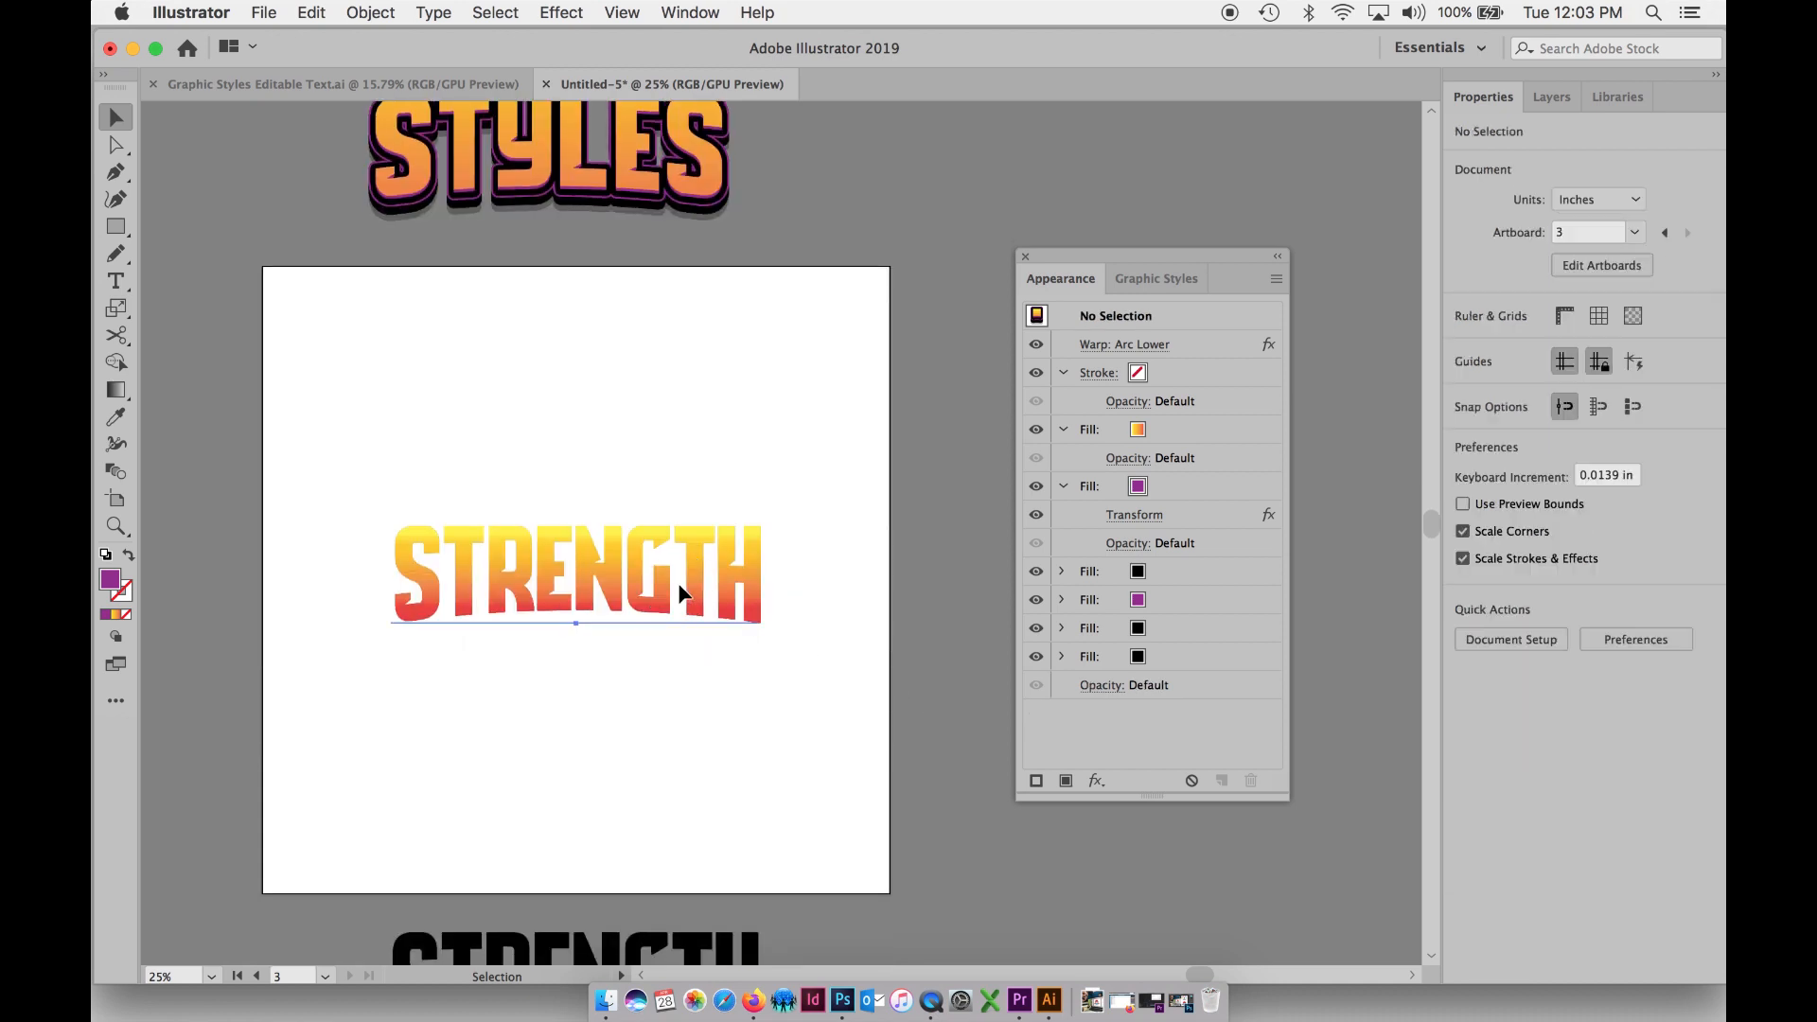
{"action": "left_click", "coordinate": [1141, 486]}
{"action": "left_click", "coordinate": [1138, 486]}
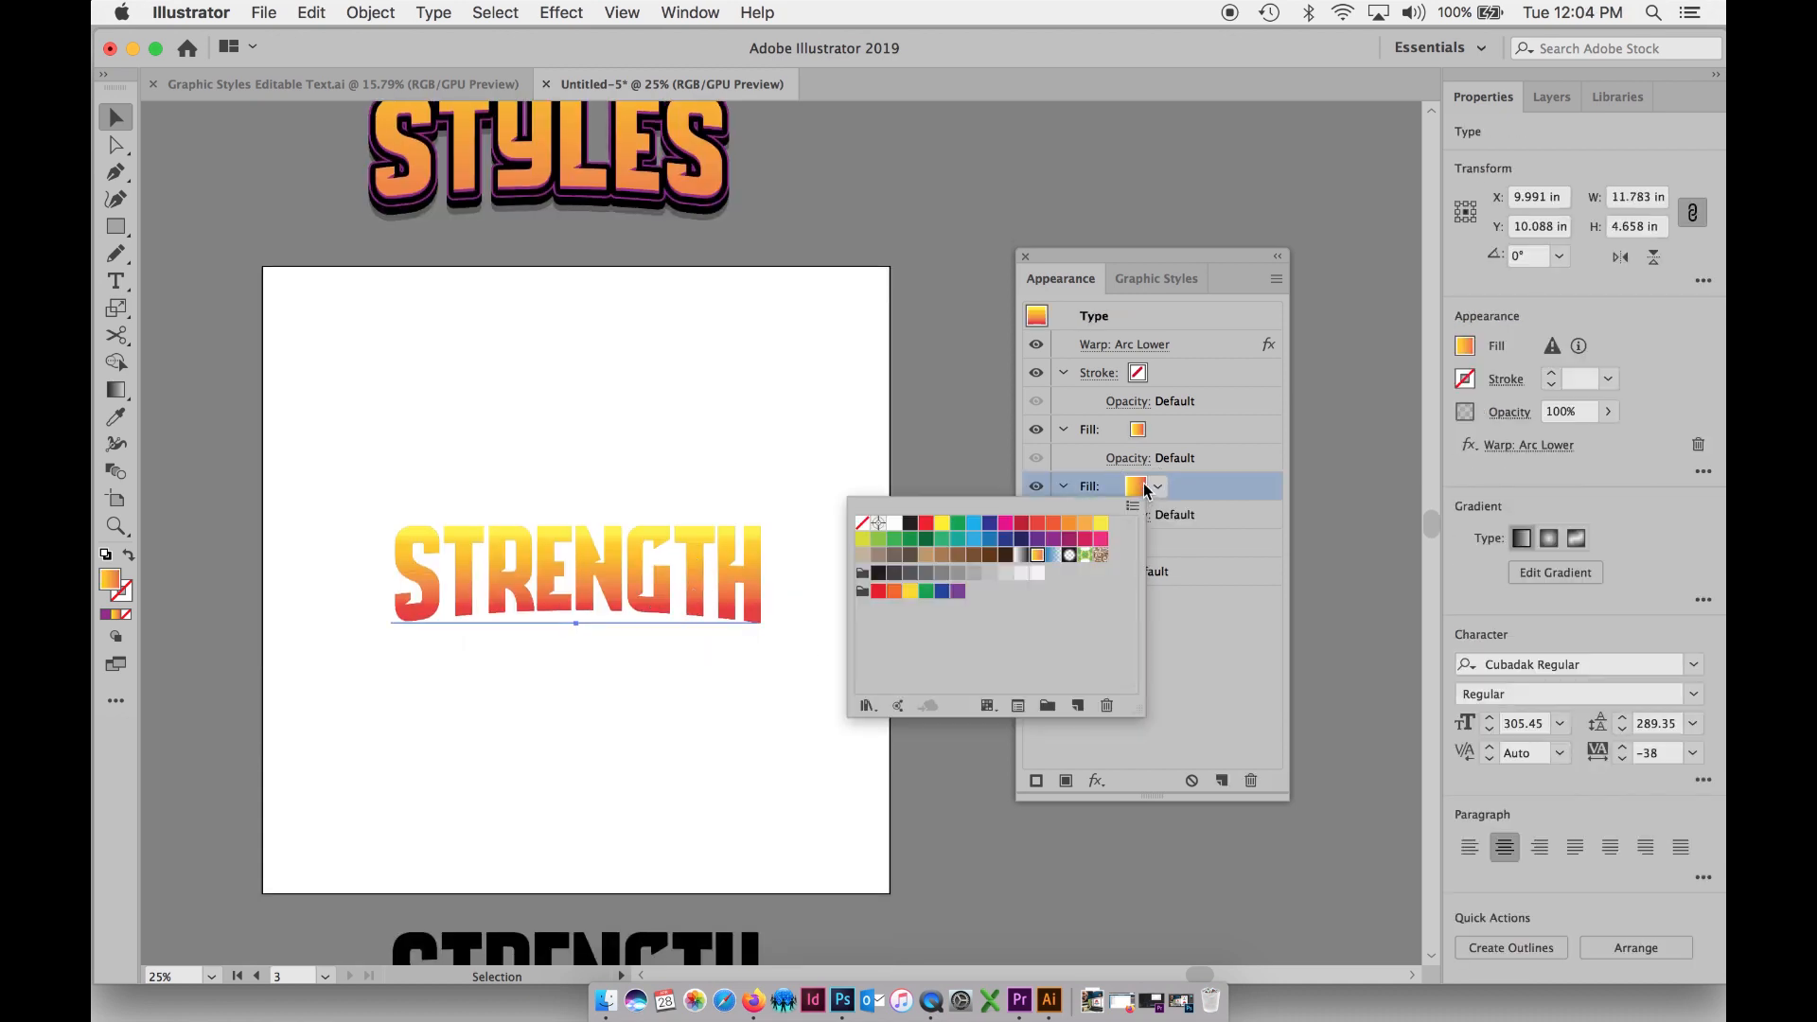
{"action": "left_click", "coordinate": [1037, 539]}
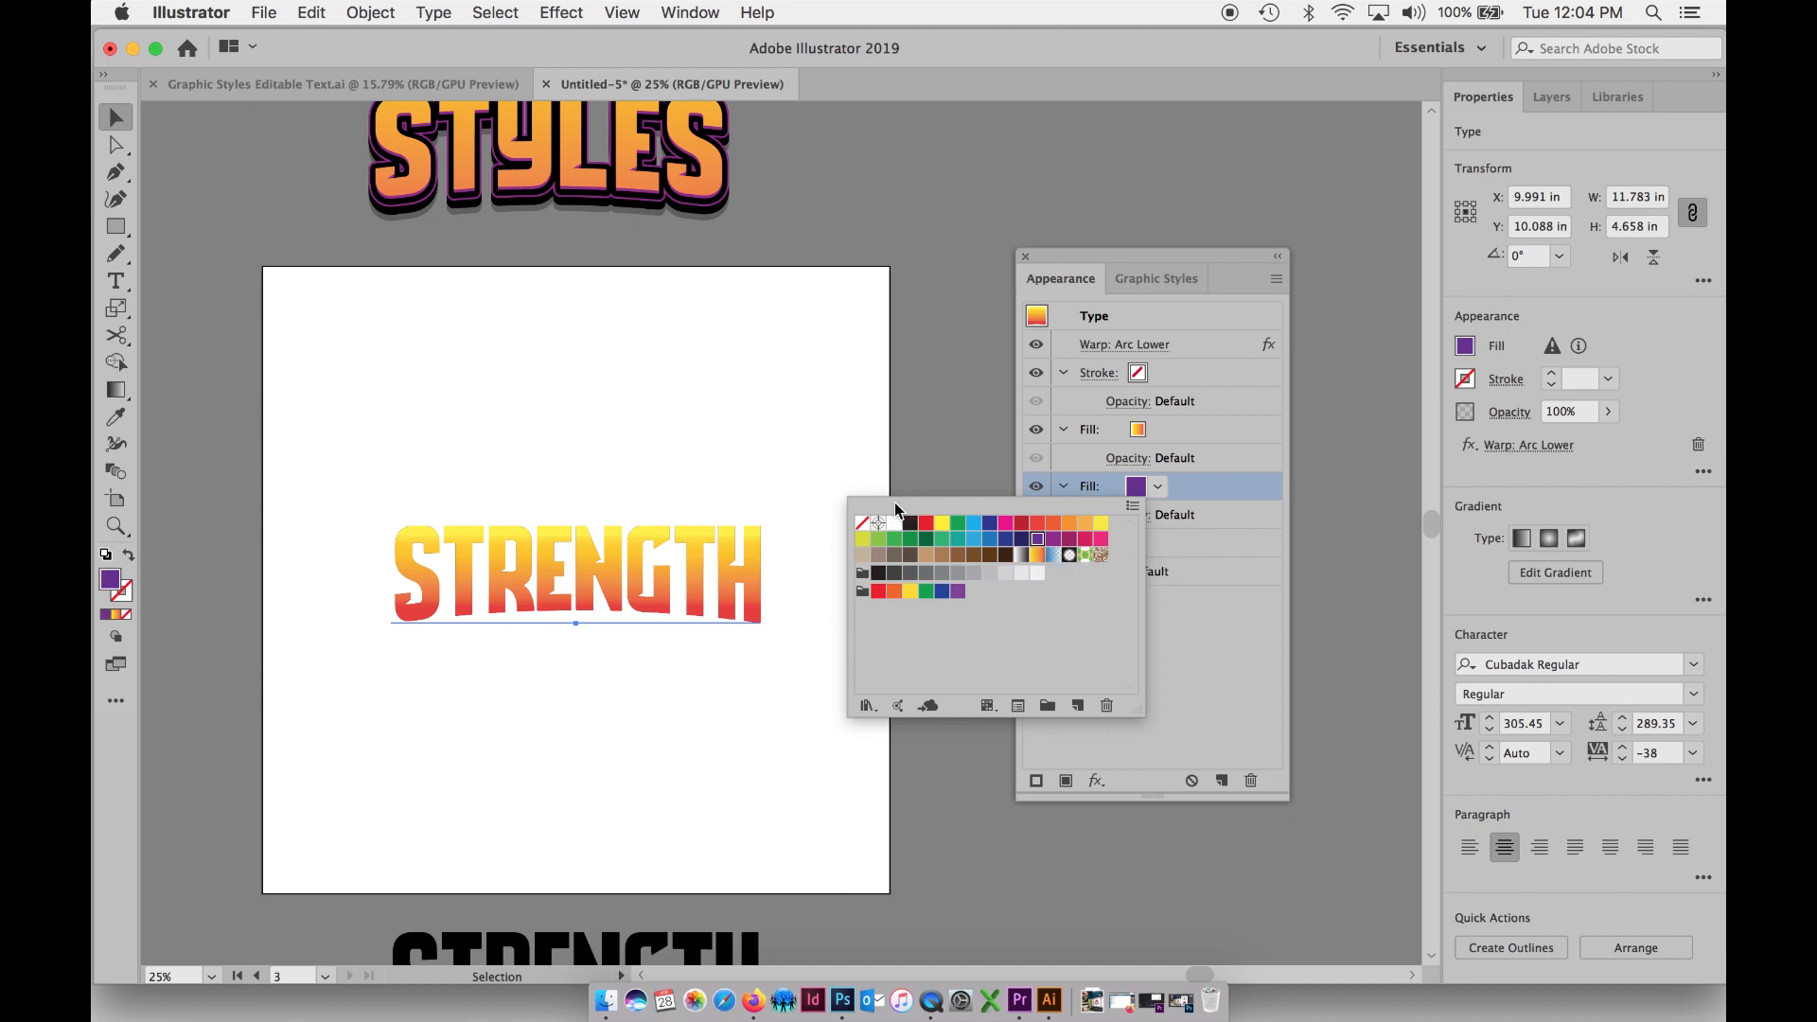
{"action": "left_click", "coordinate": [1218, 628]}
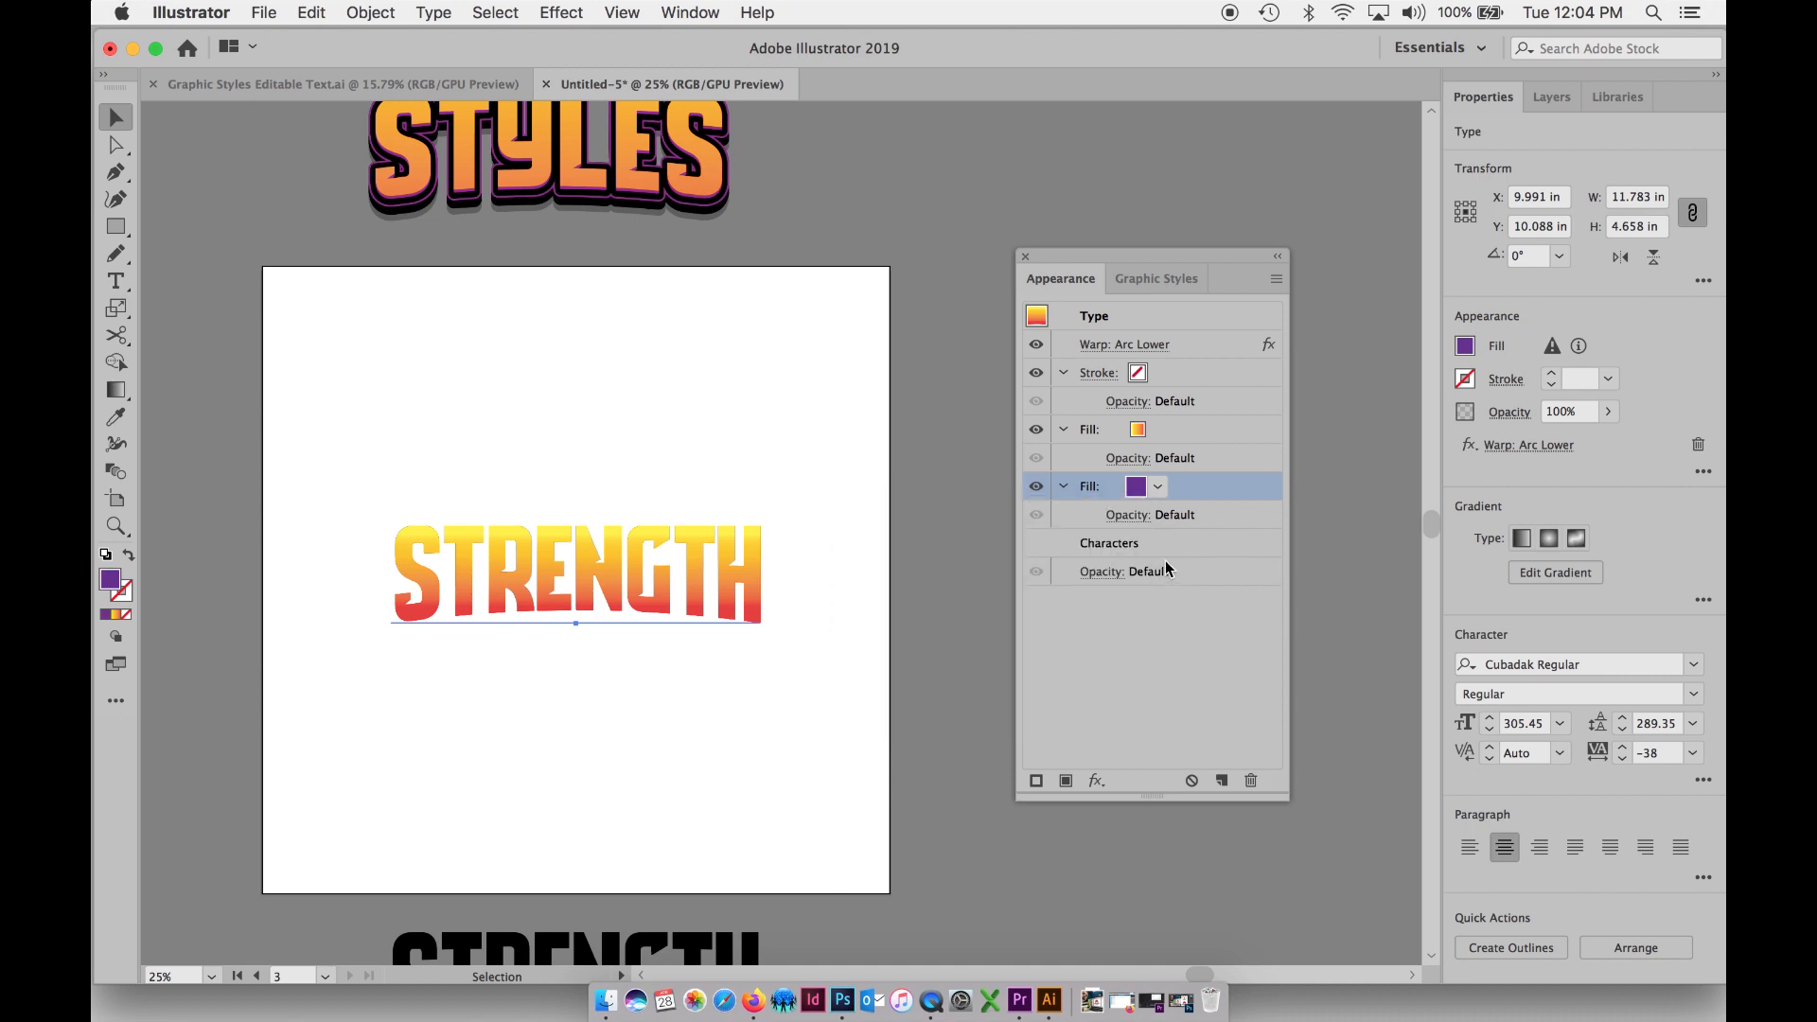
{"action": "left_click", "coordinate": [1097, 779]}
{"action": "mouse_move", "coordinate": [1101, 787]}
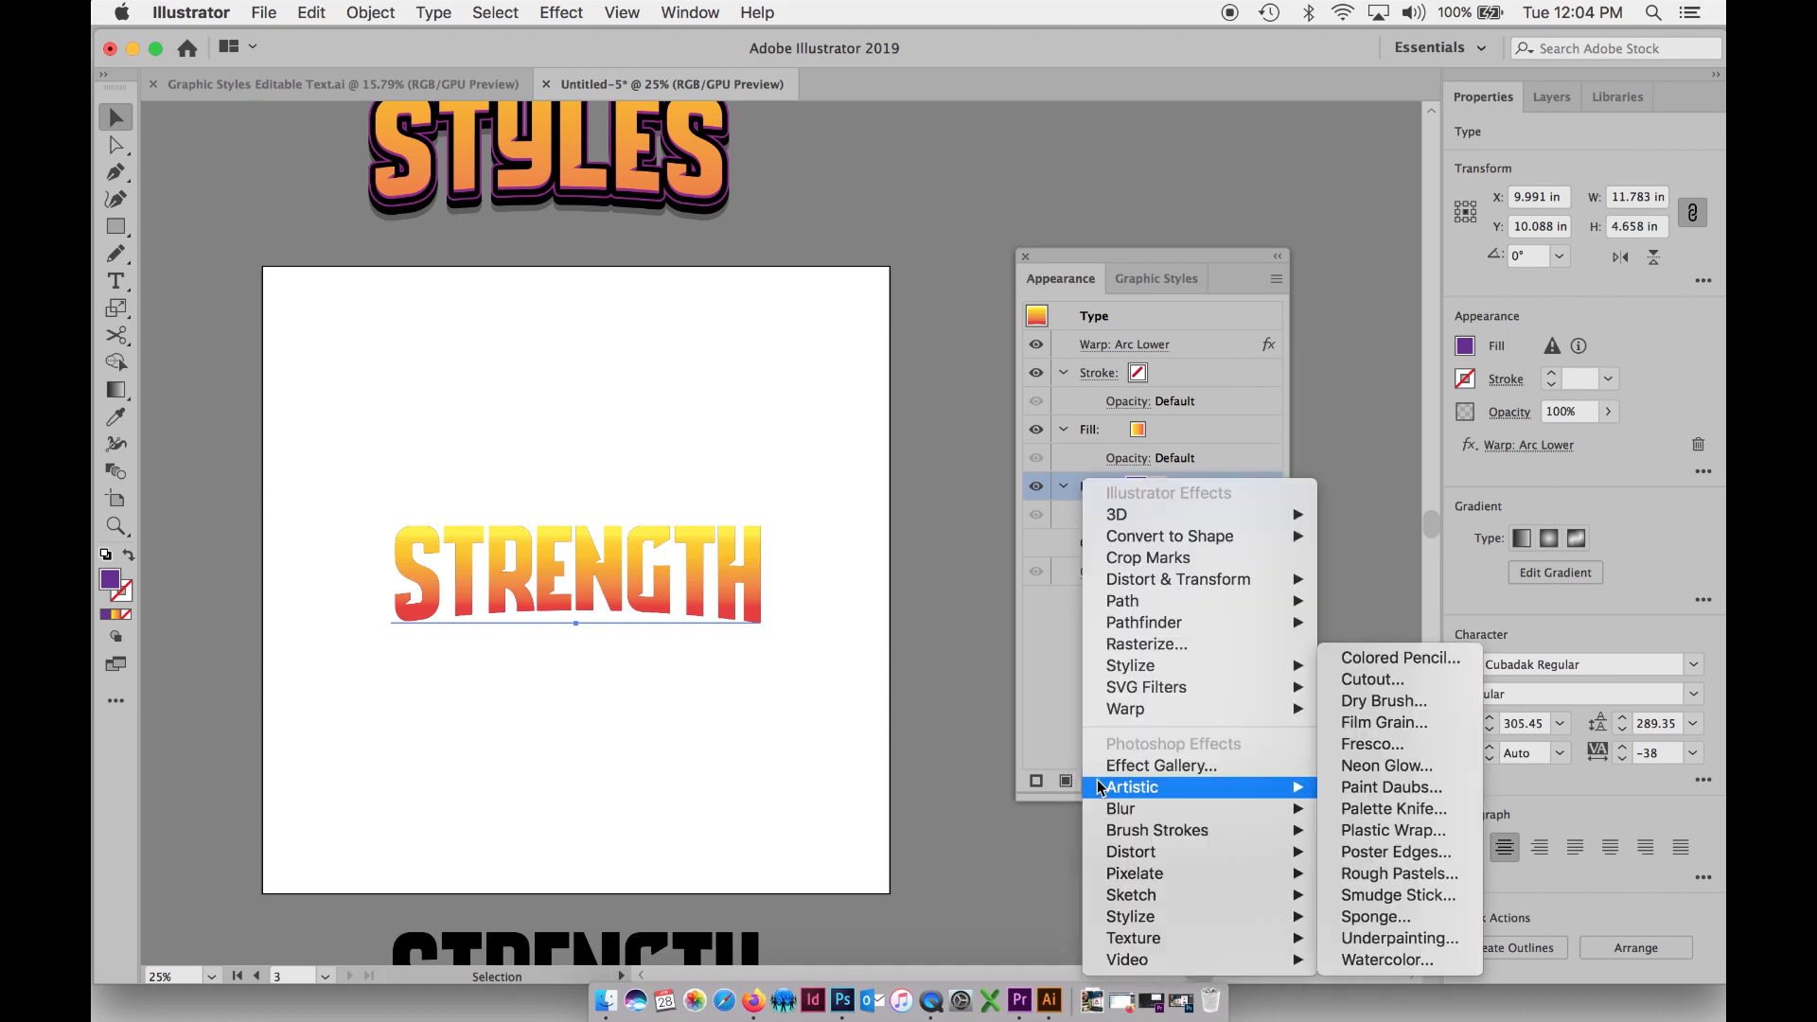
{"action": "mouse_move", "coordinate": [1171, 587]}
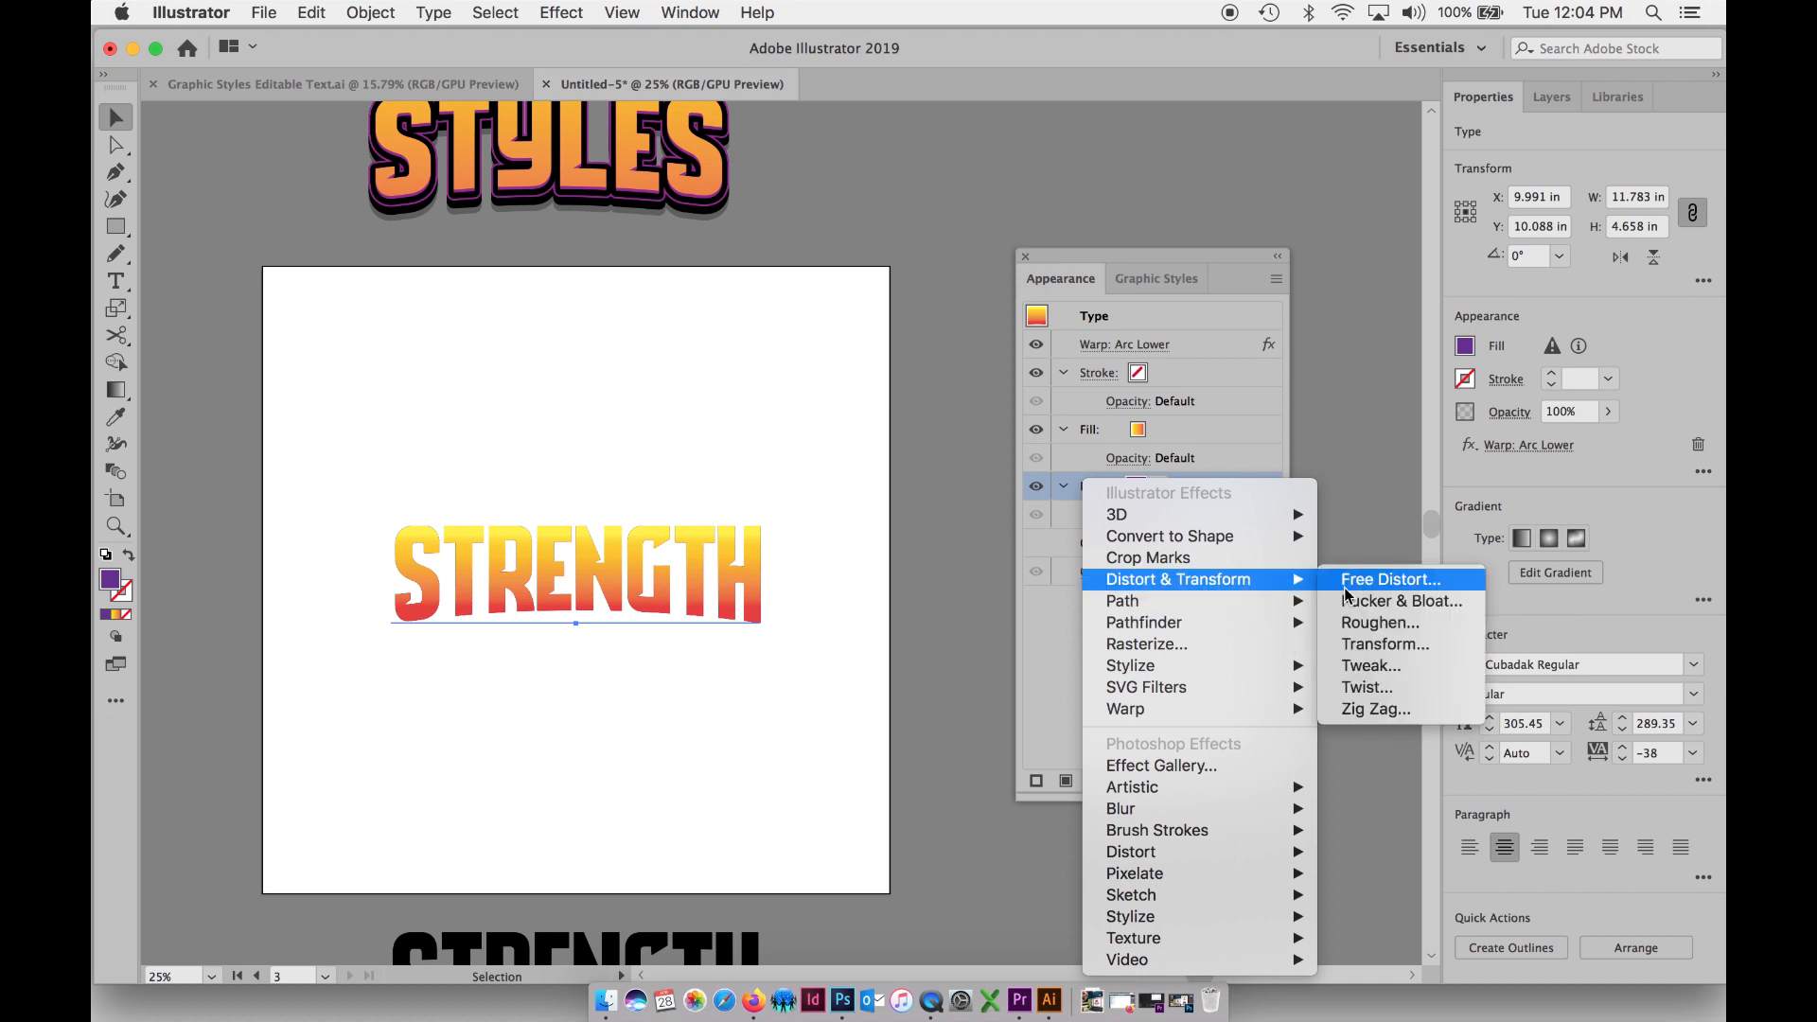
{"action": "left_click", "coordinate": [1377, 643]}
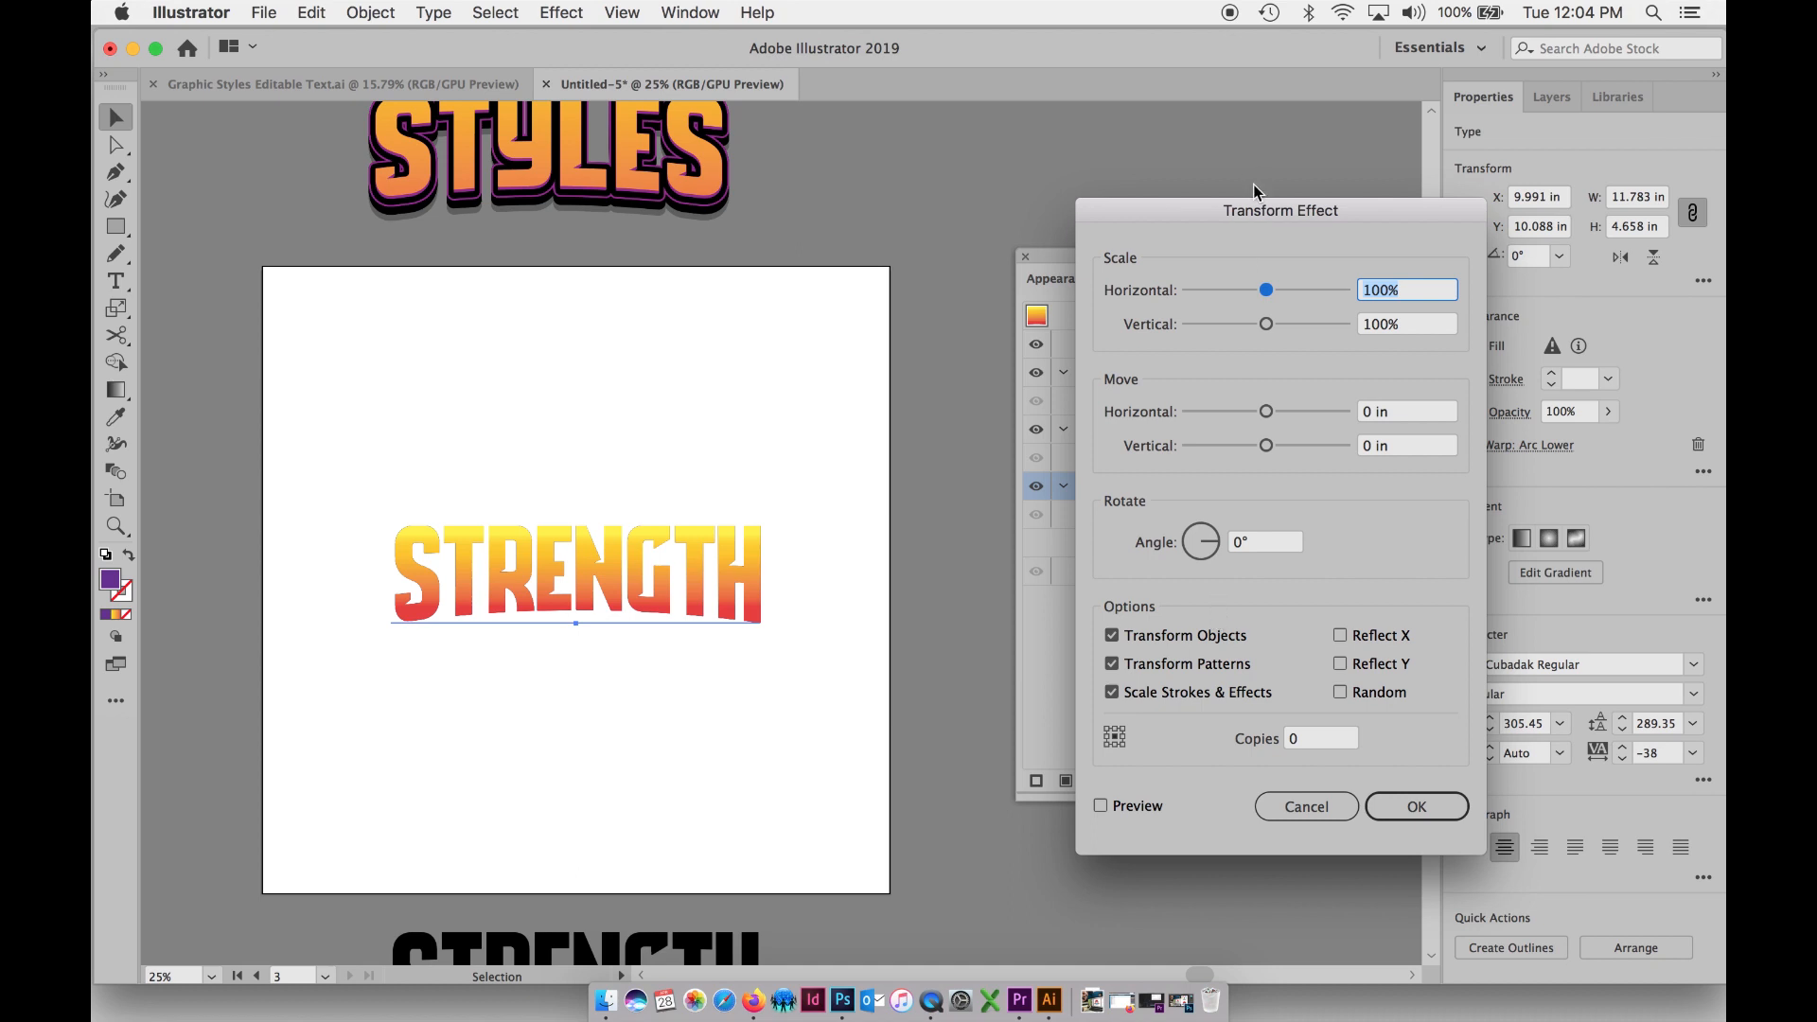
{"action": "left_click_drag", "start_coordinate": [1266, 205], "coordinate": [1408, 181]}
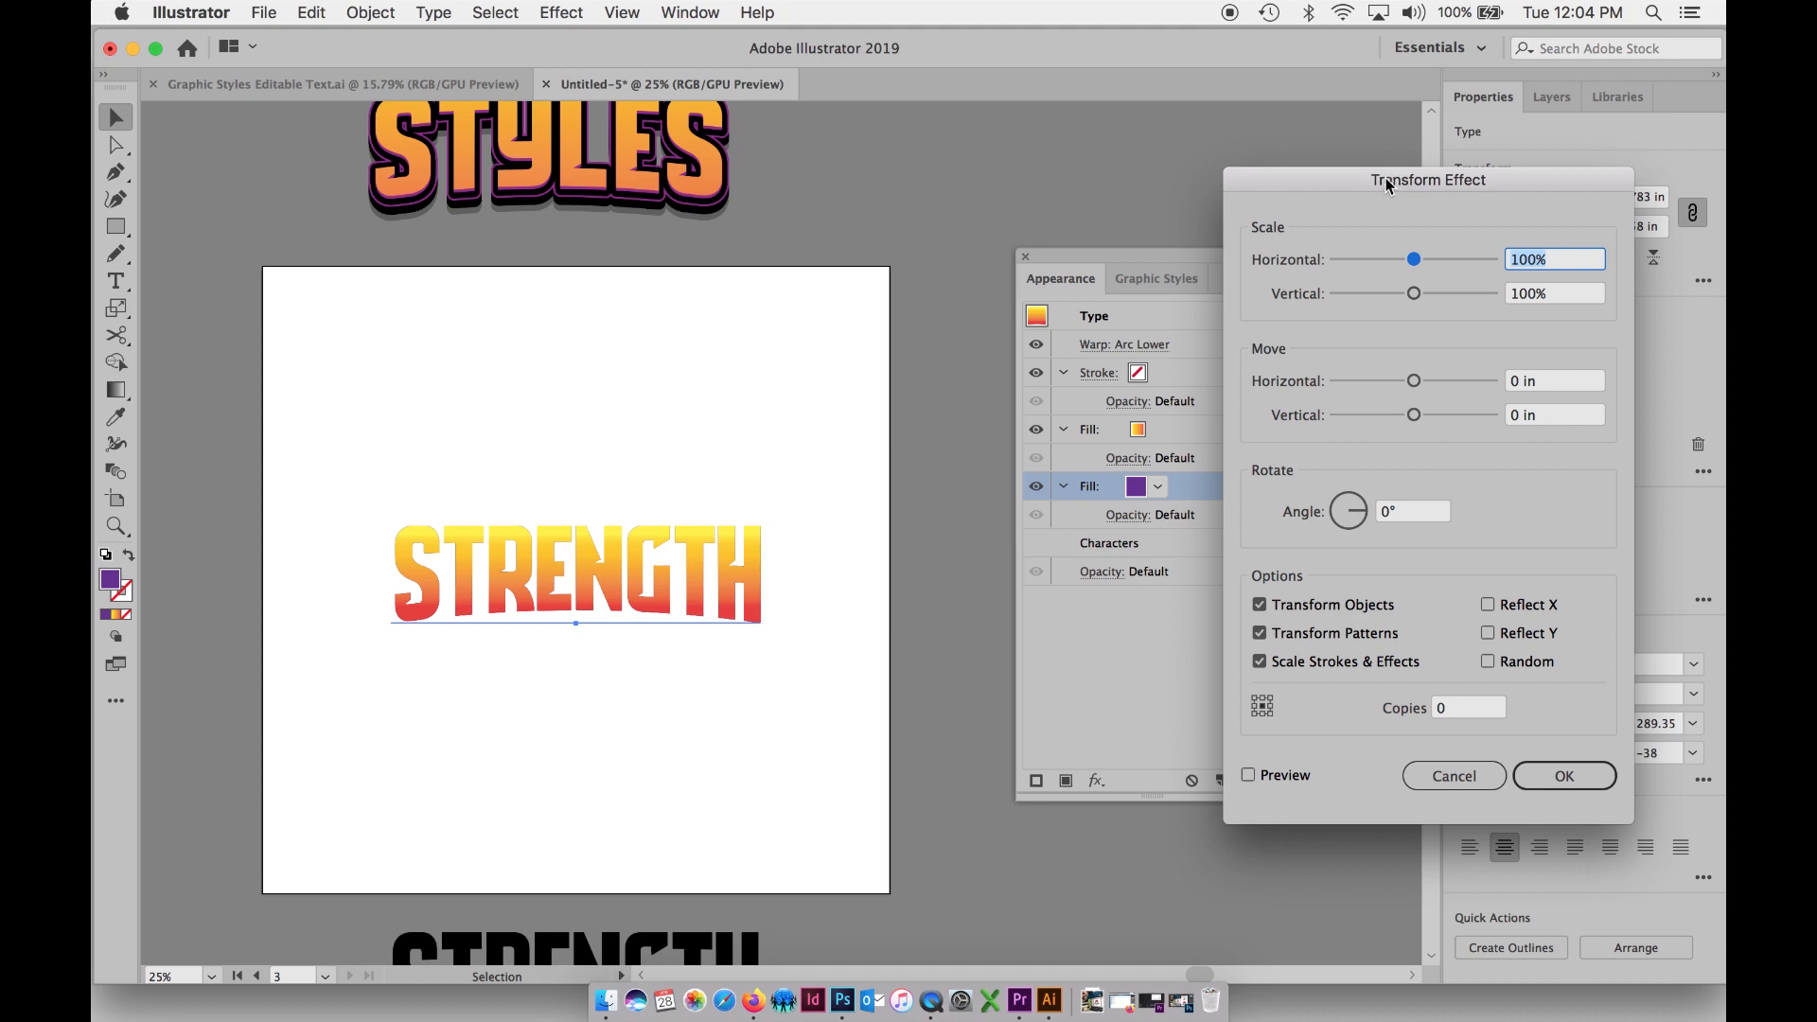
{"action": "left_click_drag", "start_coordinate": [1388, 186], "coordinate": [1311, 203]}
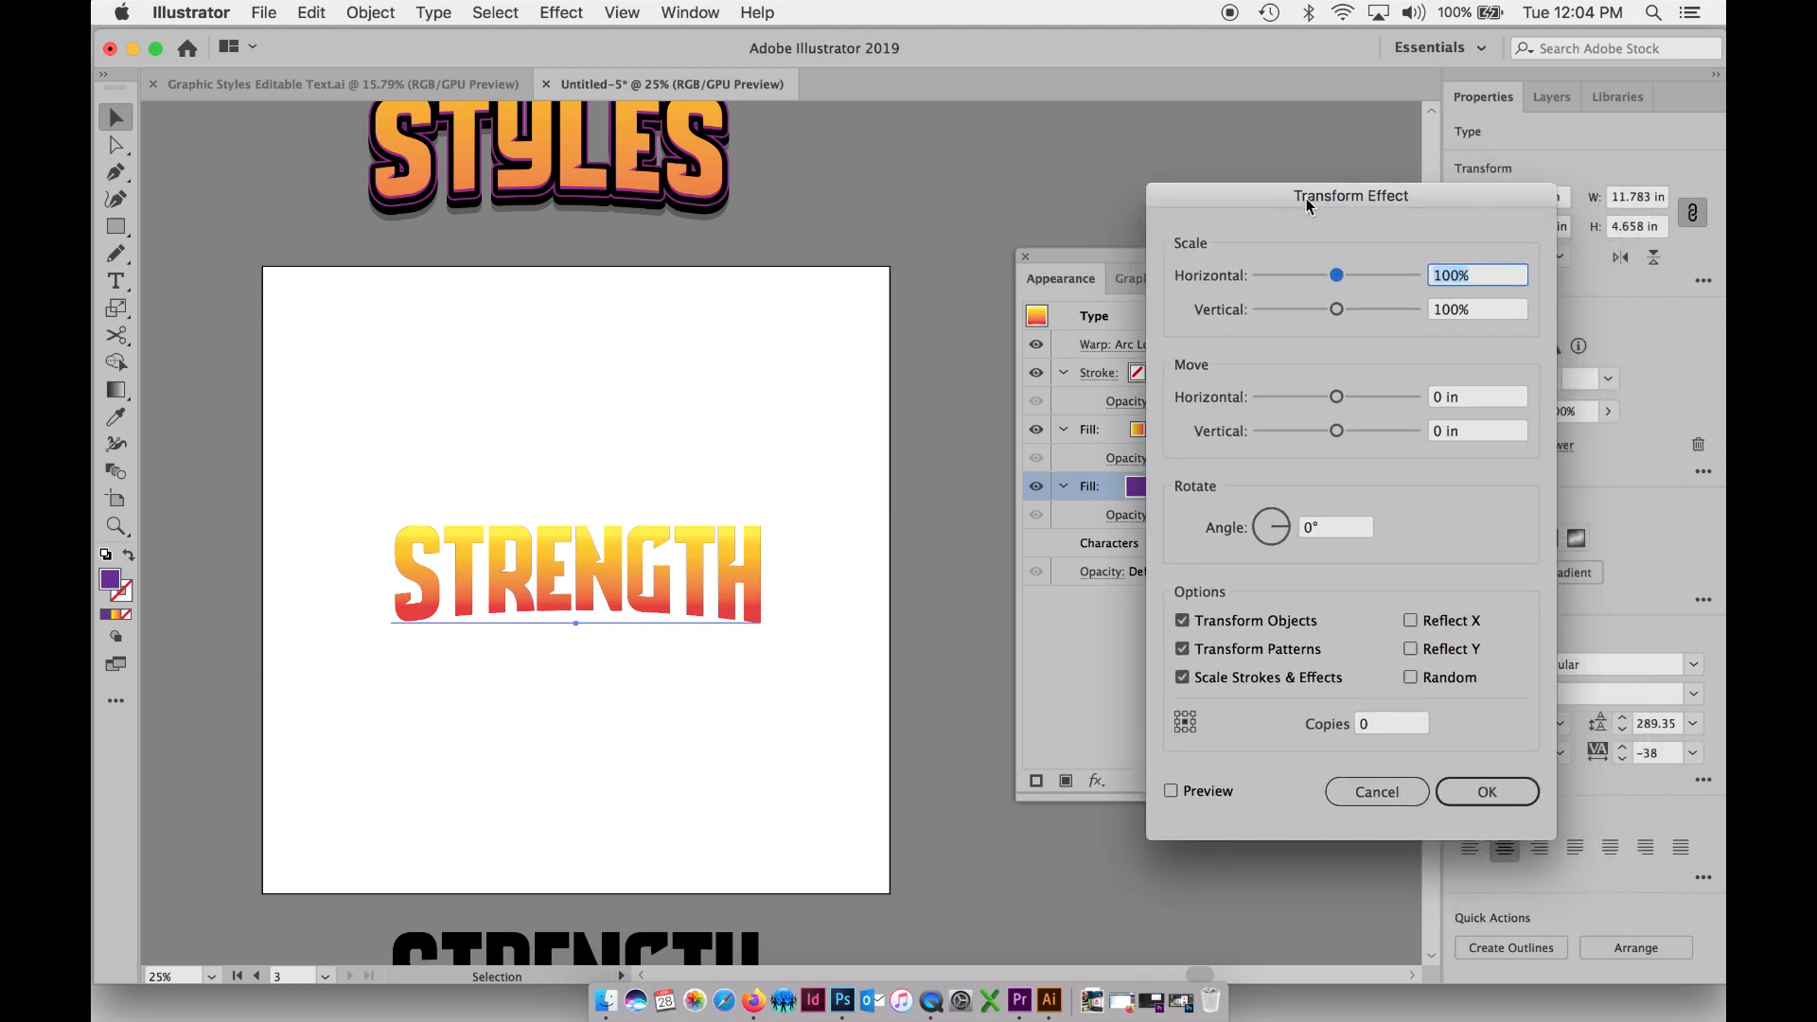
{"action": "left_click_drag", "start_coordinate": [1323, 198], "coordinate": [1286, 192]}
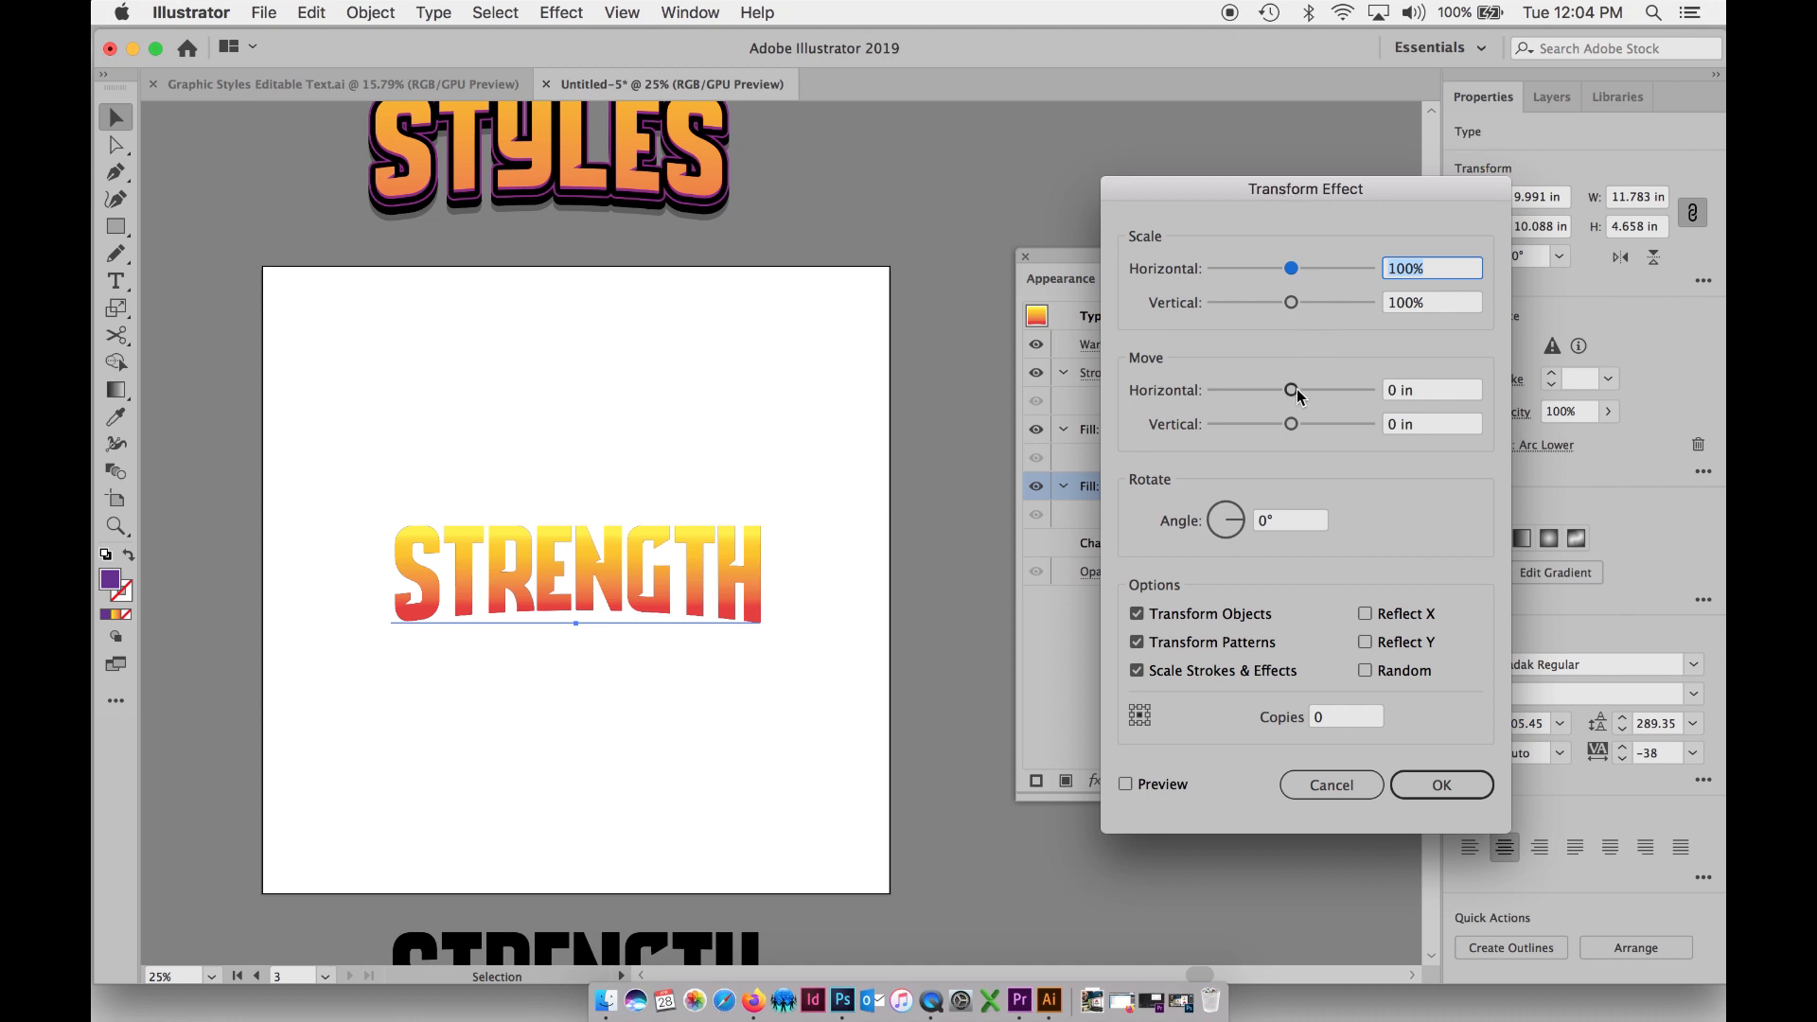
{"action": "left_click", "coordinate": [1126, 784]}
{"action": "mouse_move", "coordinate": [1293, 428]}
{"action": "left_mouse_down"}
{"action": "mouse_move", "coordinate": [1321, 426]}
{"action": "mouse_move", "coordinate": [1303, 430]}
{"action": "left_mouse_up"}
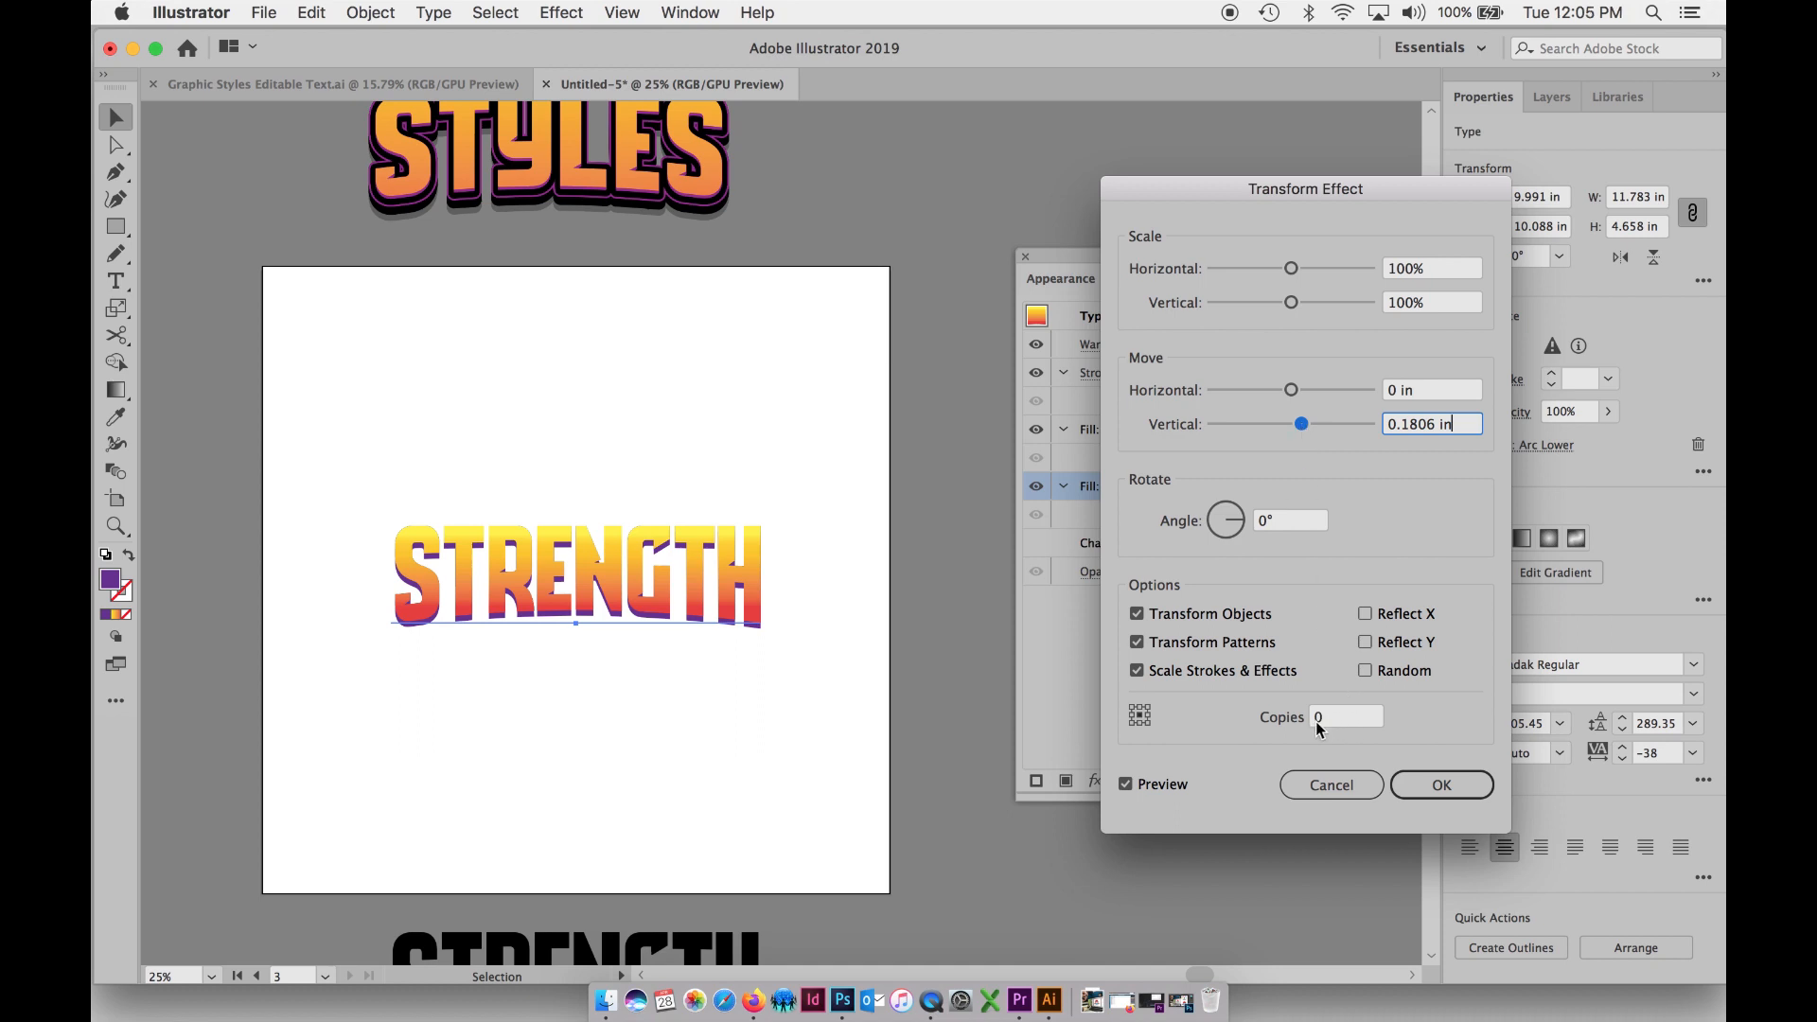
{"action": "left_click", "coordinate": [1331, 788]}
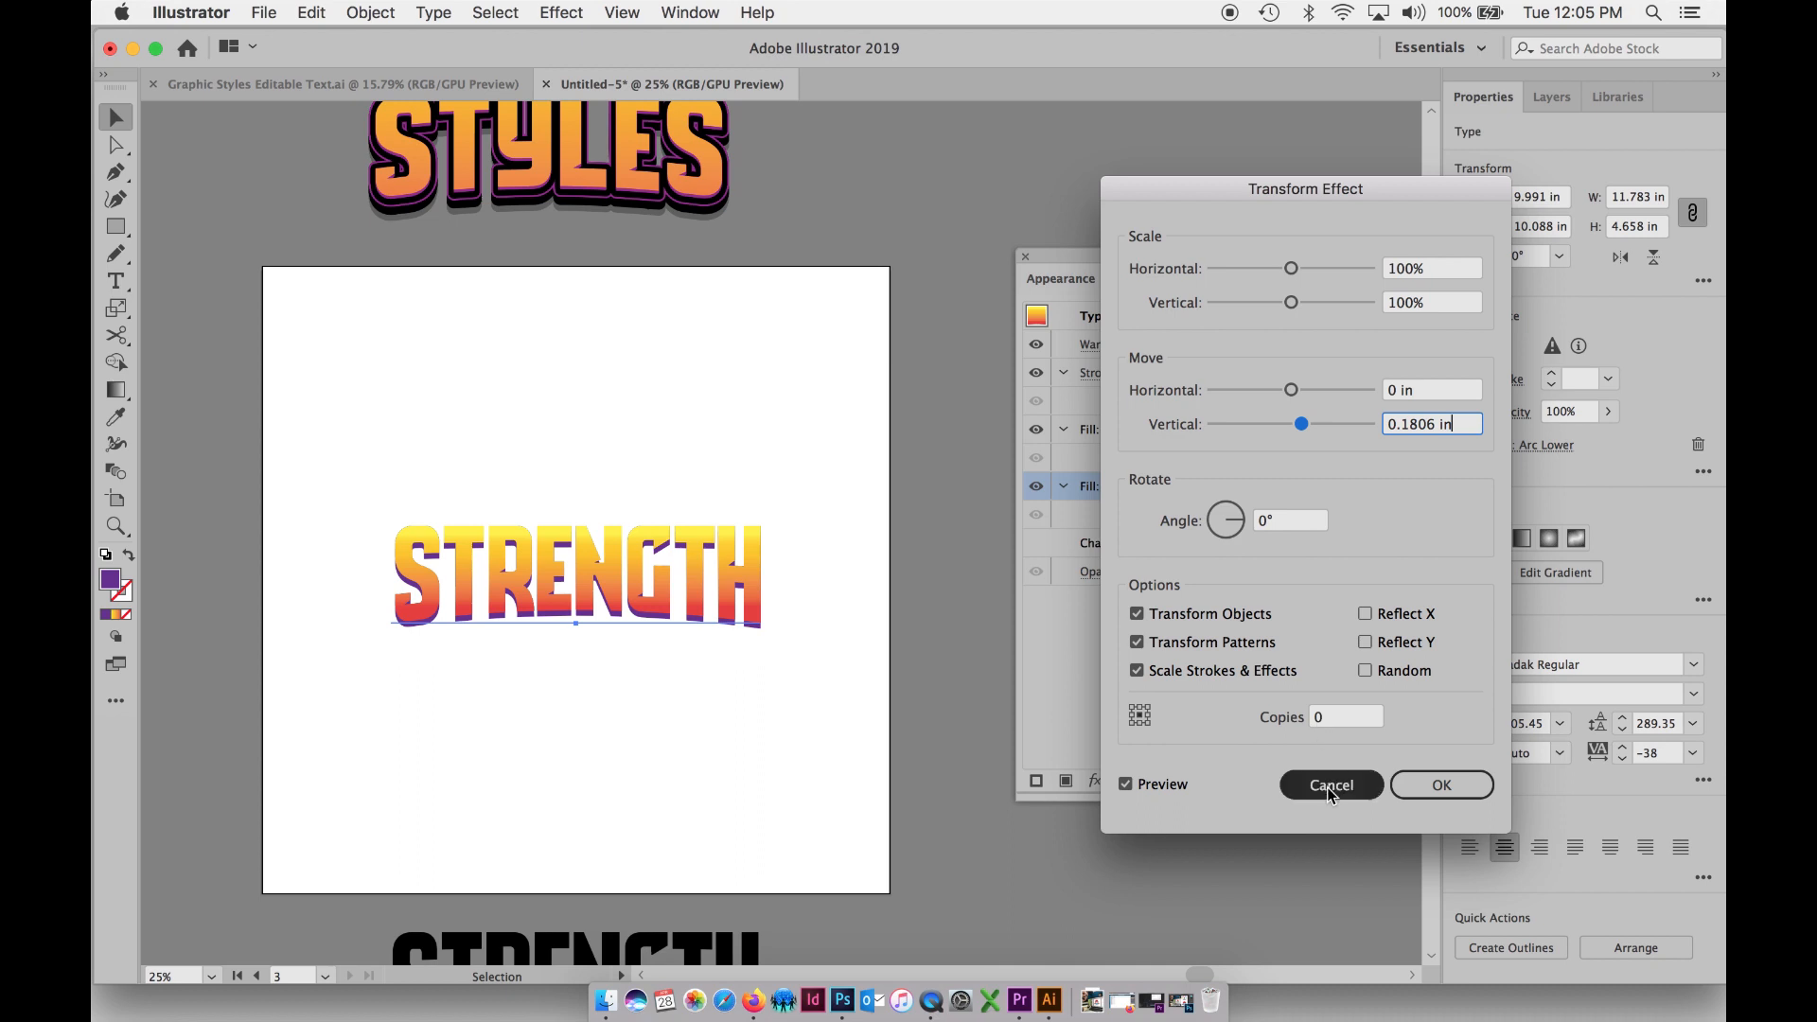
- Examine the Transform effect settings of the upper purple fill on the GRAPHIC STYLES lettering as a reference
{"action": "left_click", "coordinate": [662, 178]}
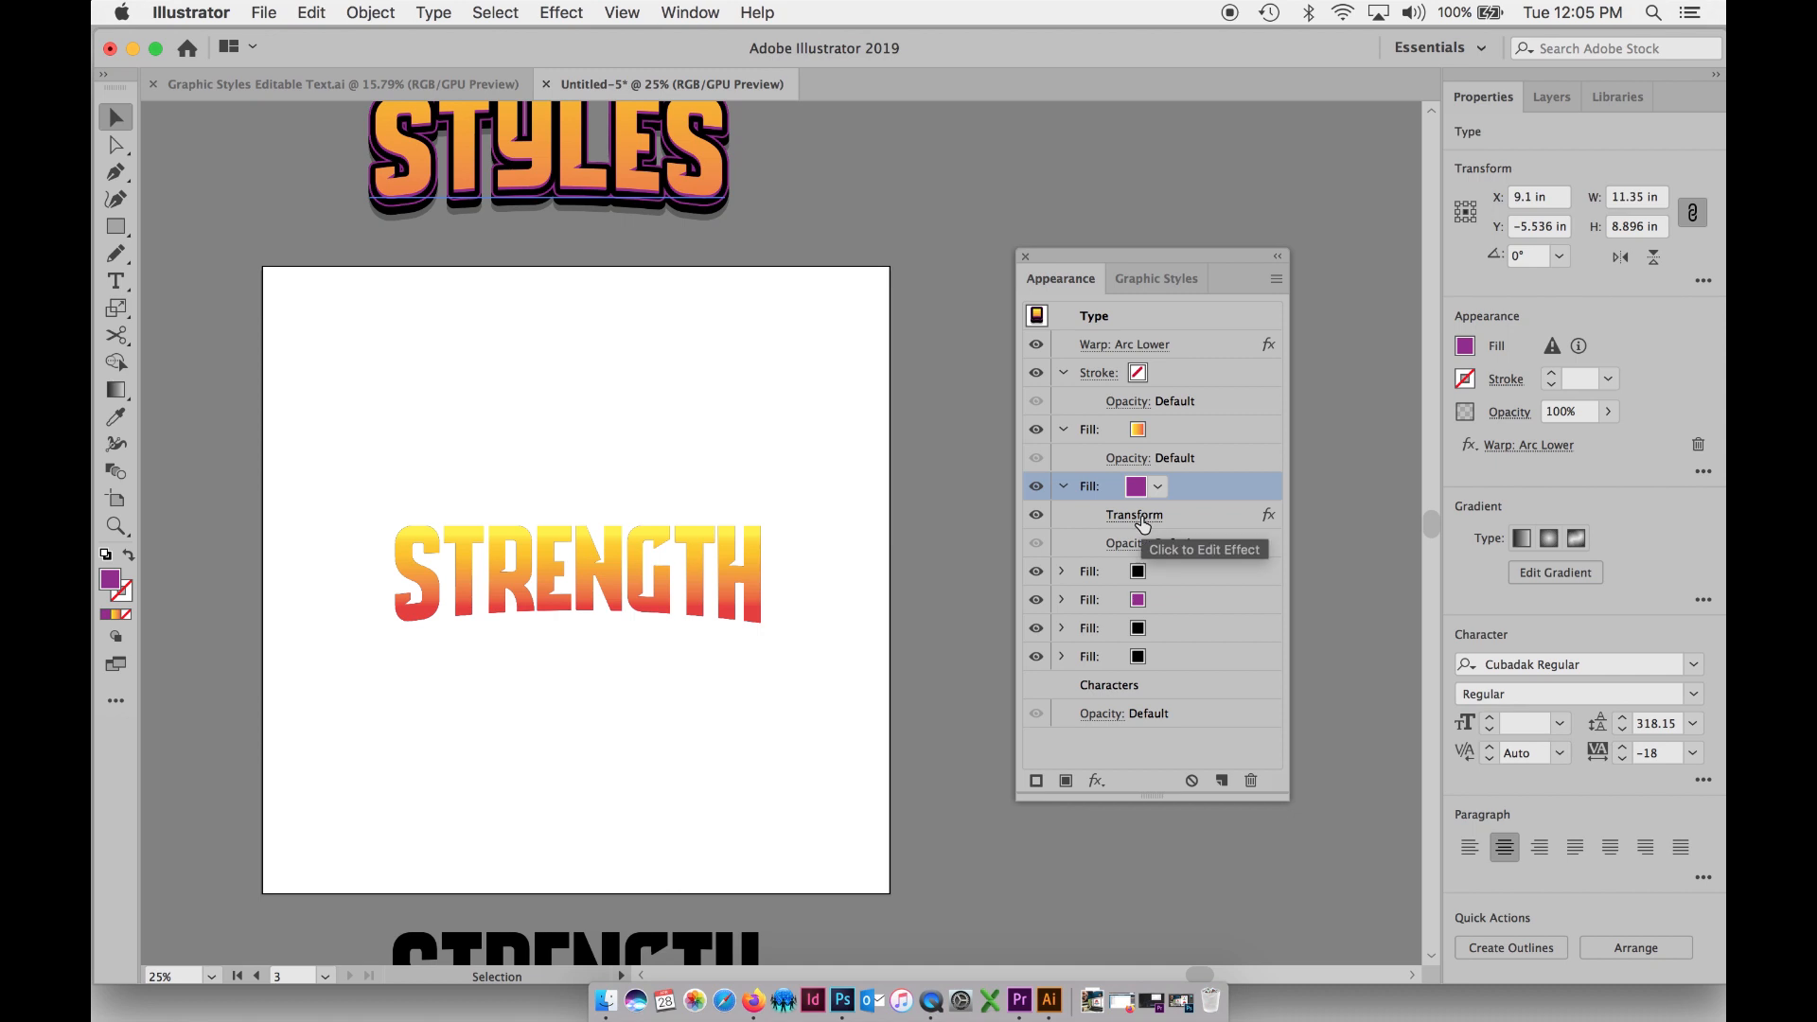
{"action": "left_click", "coordinate": [1135, 515]}
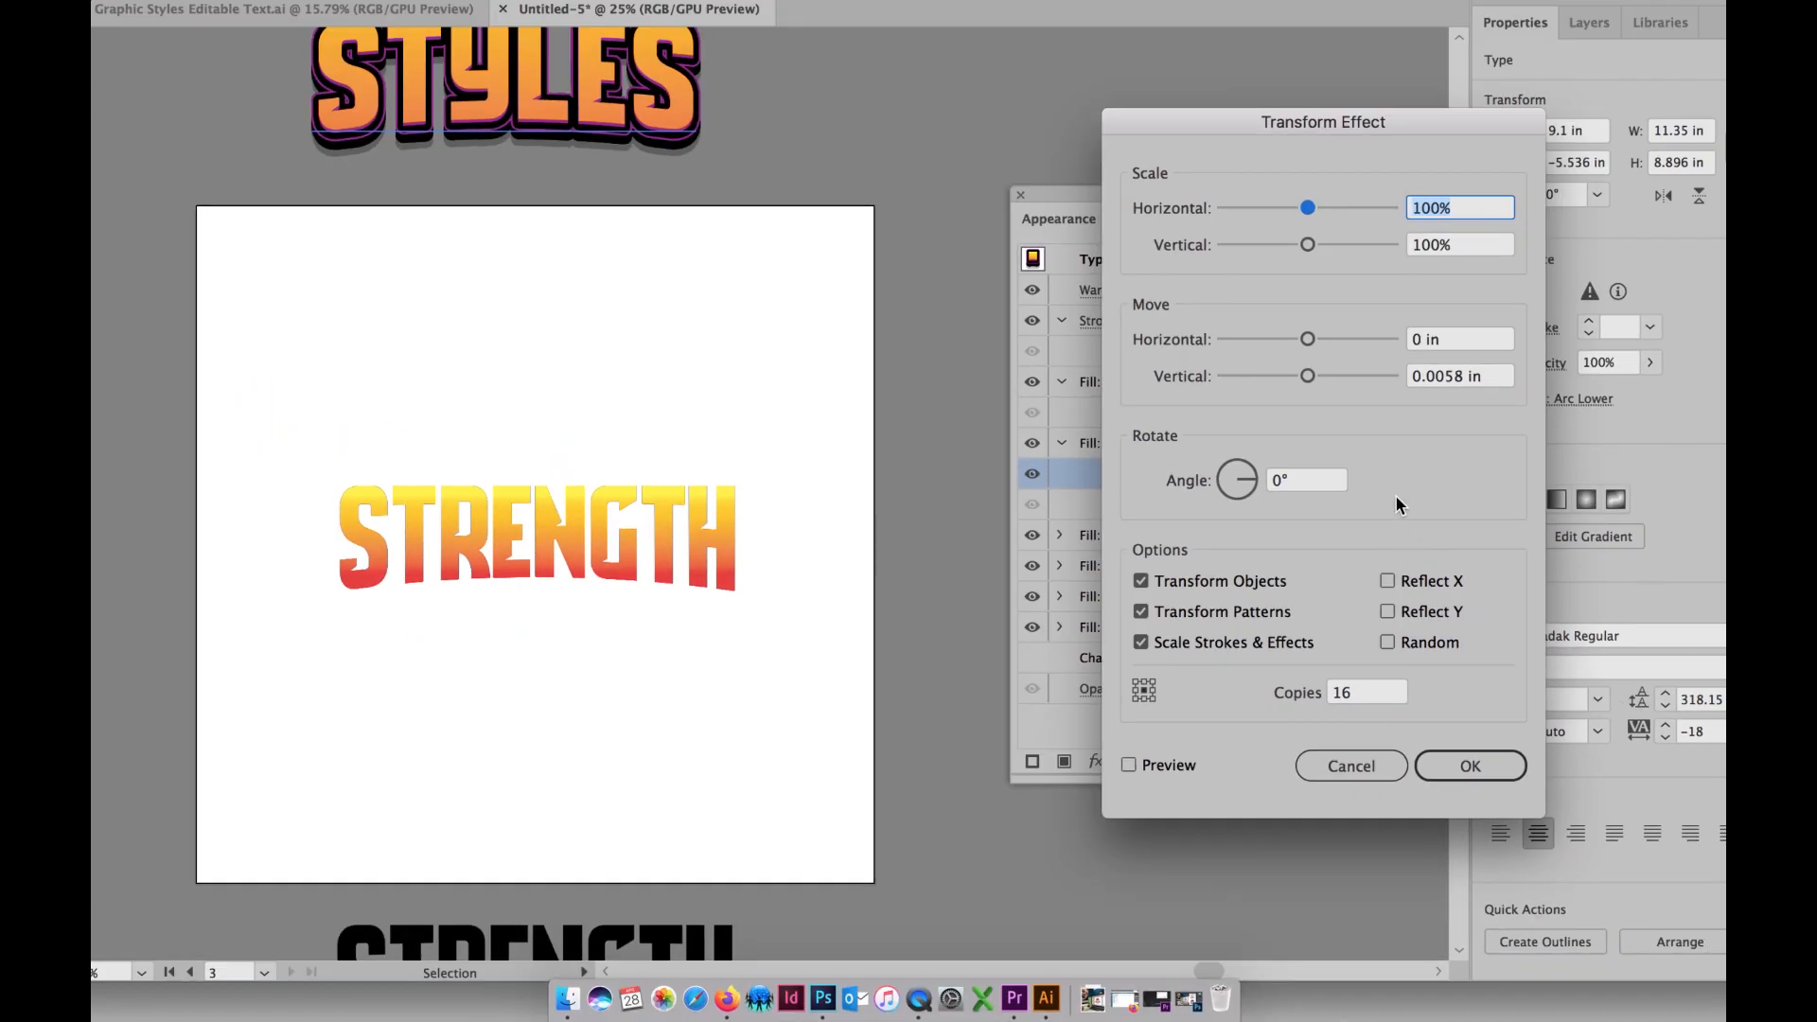
{"action": "left_click", "coordinate": [1476, 377]}
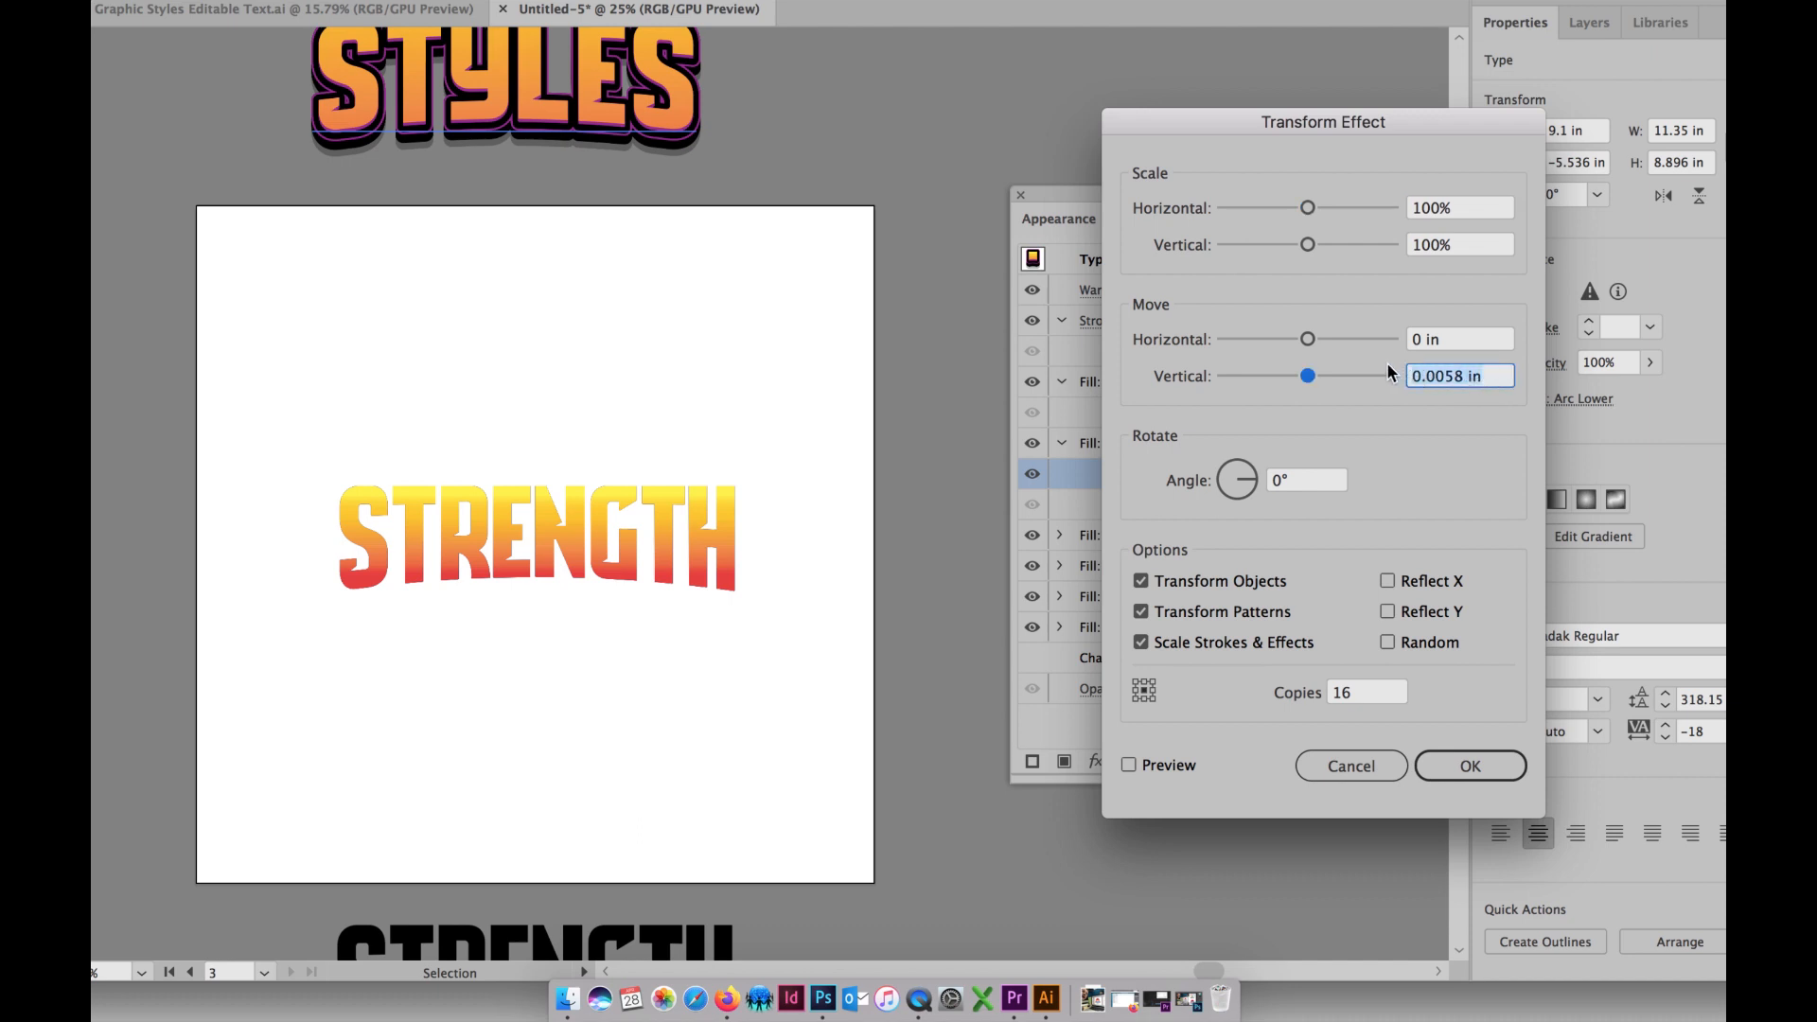
{"action": "left_click", "coordinate": [1458, 763]}
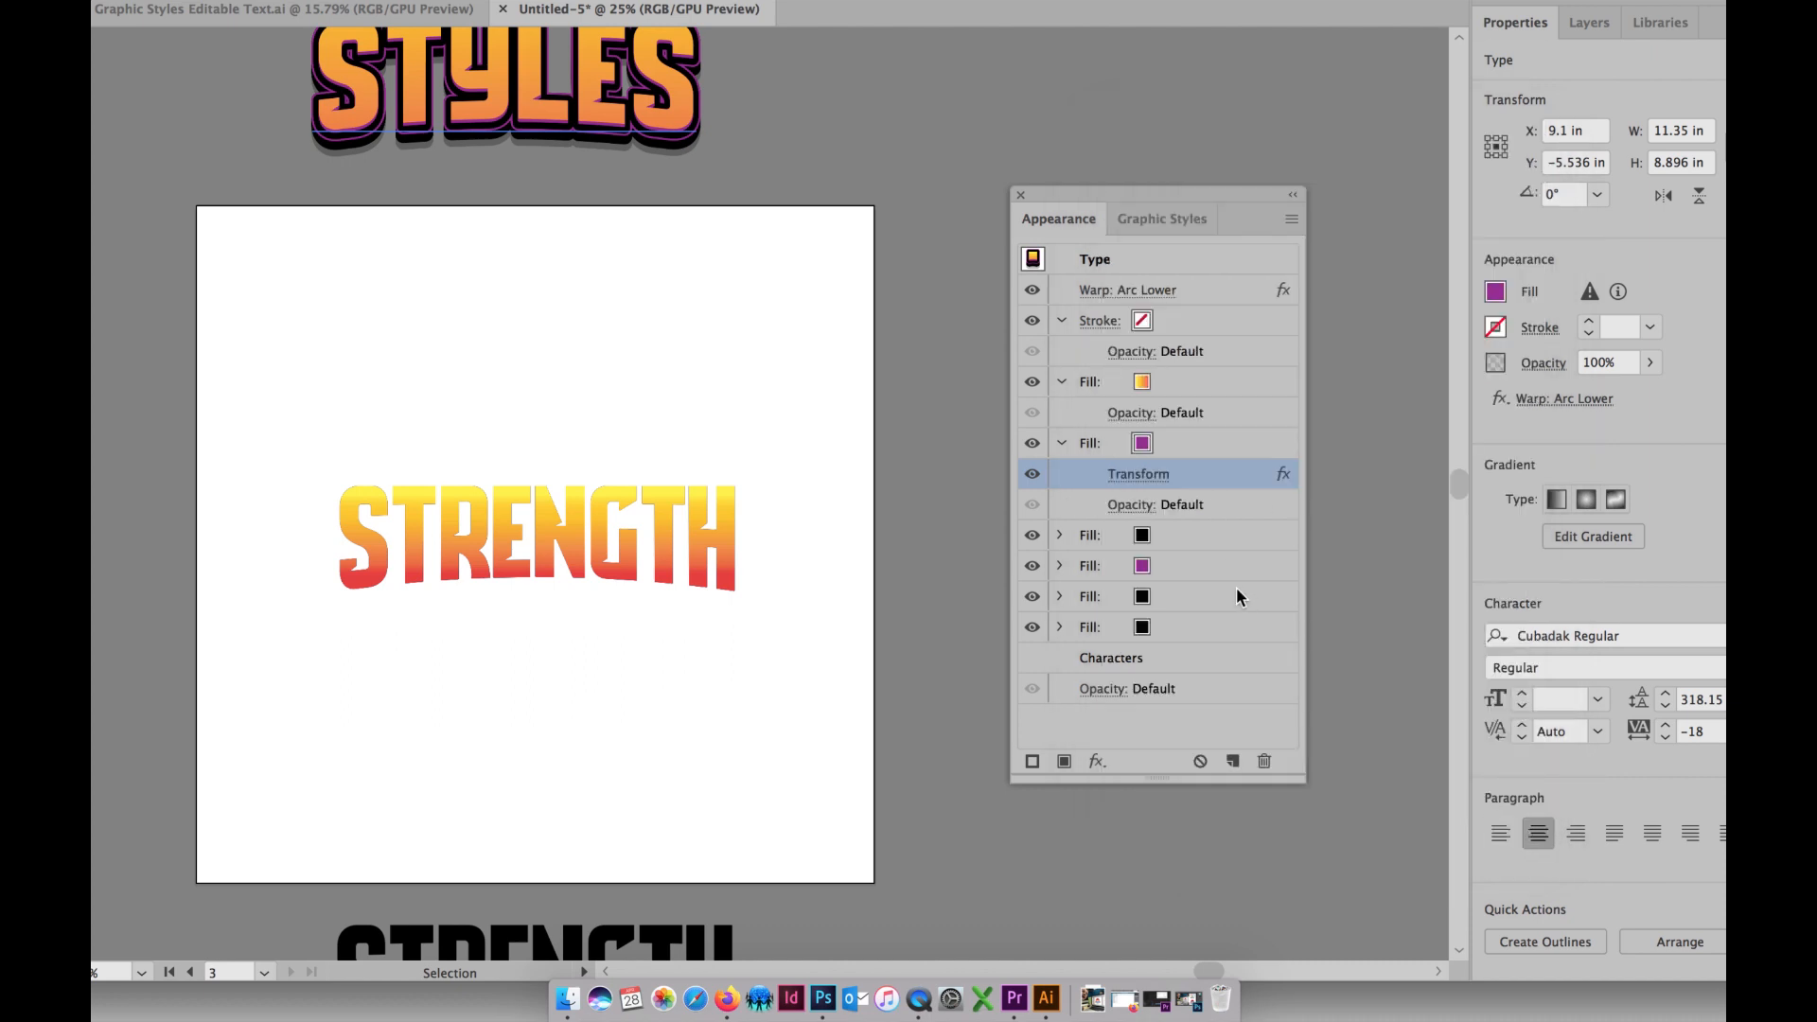
- Apply a Transform effect to the purple fill of STRENGTH with a vertical move of 0.0058 in and 16 copies
{"action": "left_click", "coordinate": [1141, 445]}
{"action": "left_click", "coordinate": [1139, 448]}
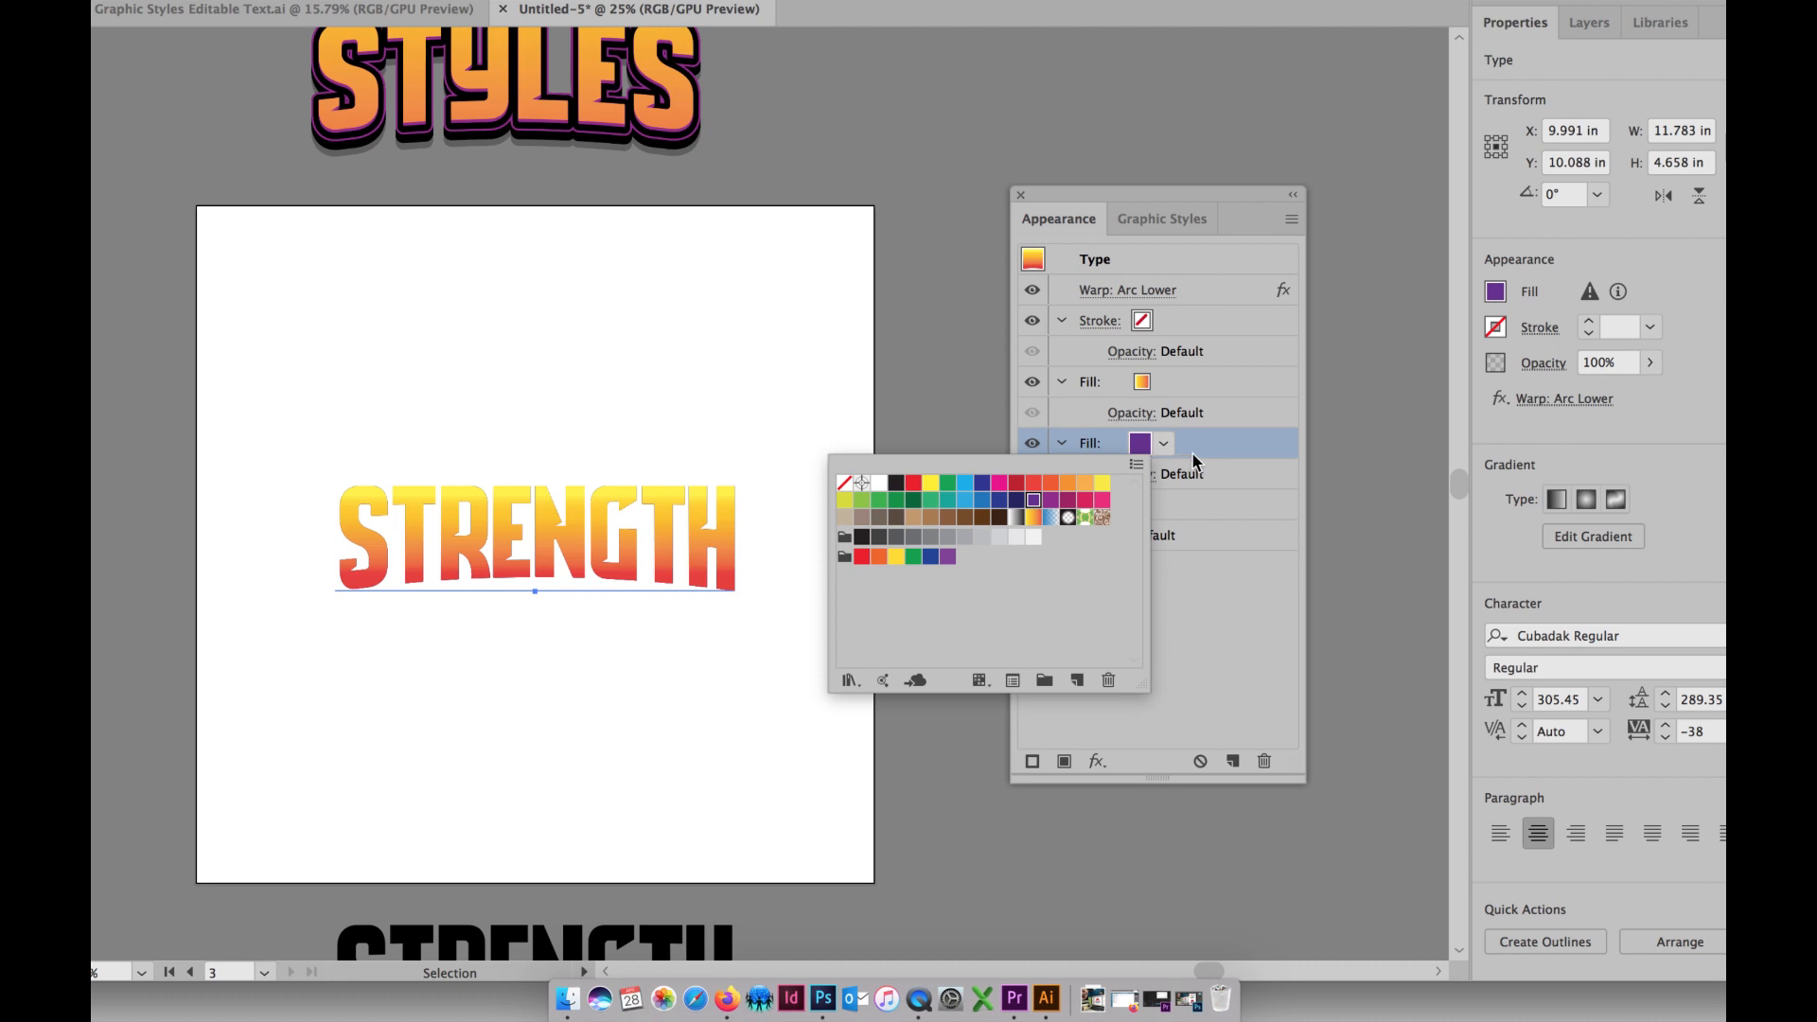
{"action": "left_click", "coordinate": [1197, 471]}
{"action": "left_click", "coordinate": [1169, 475]}
{"action": "left_click", "coordinate": [1149, 448]}
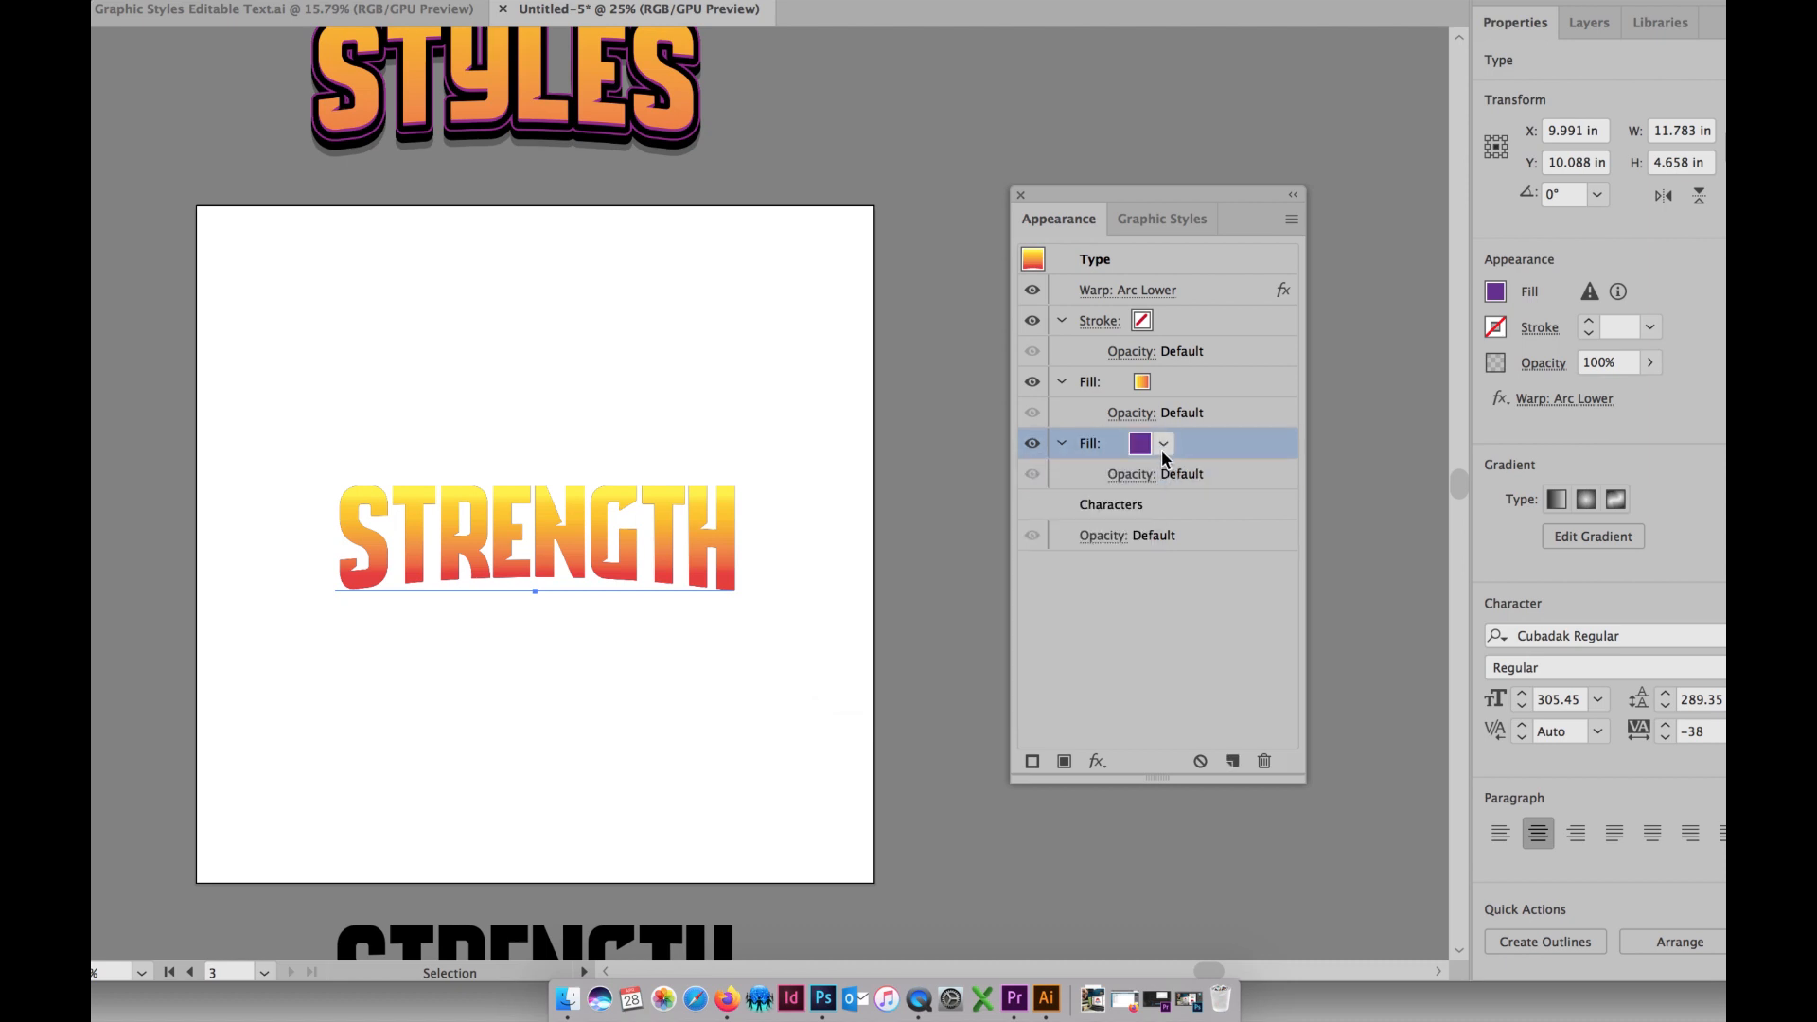
{"action": "left_click", "coordinate": [1096, 763]}
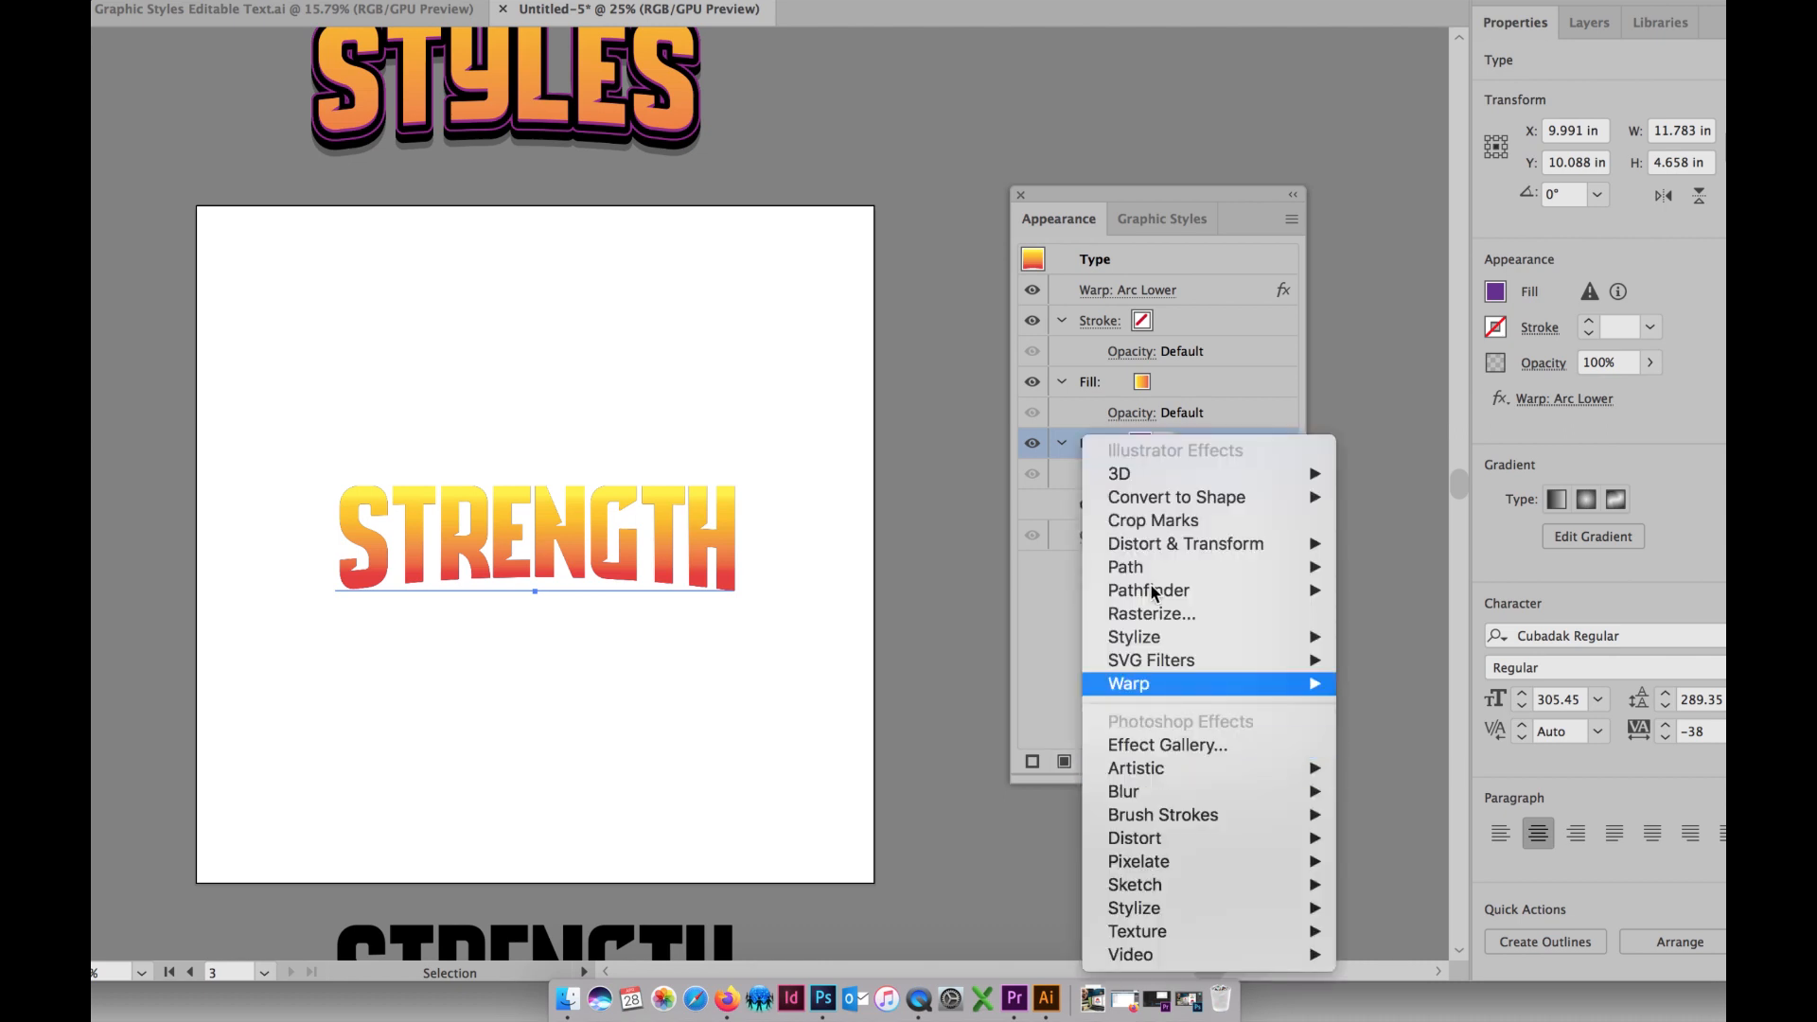
{"action": "mouse_move", "coordinate": [1176, 564]}
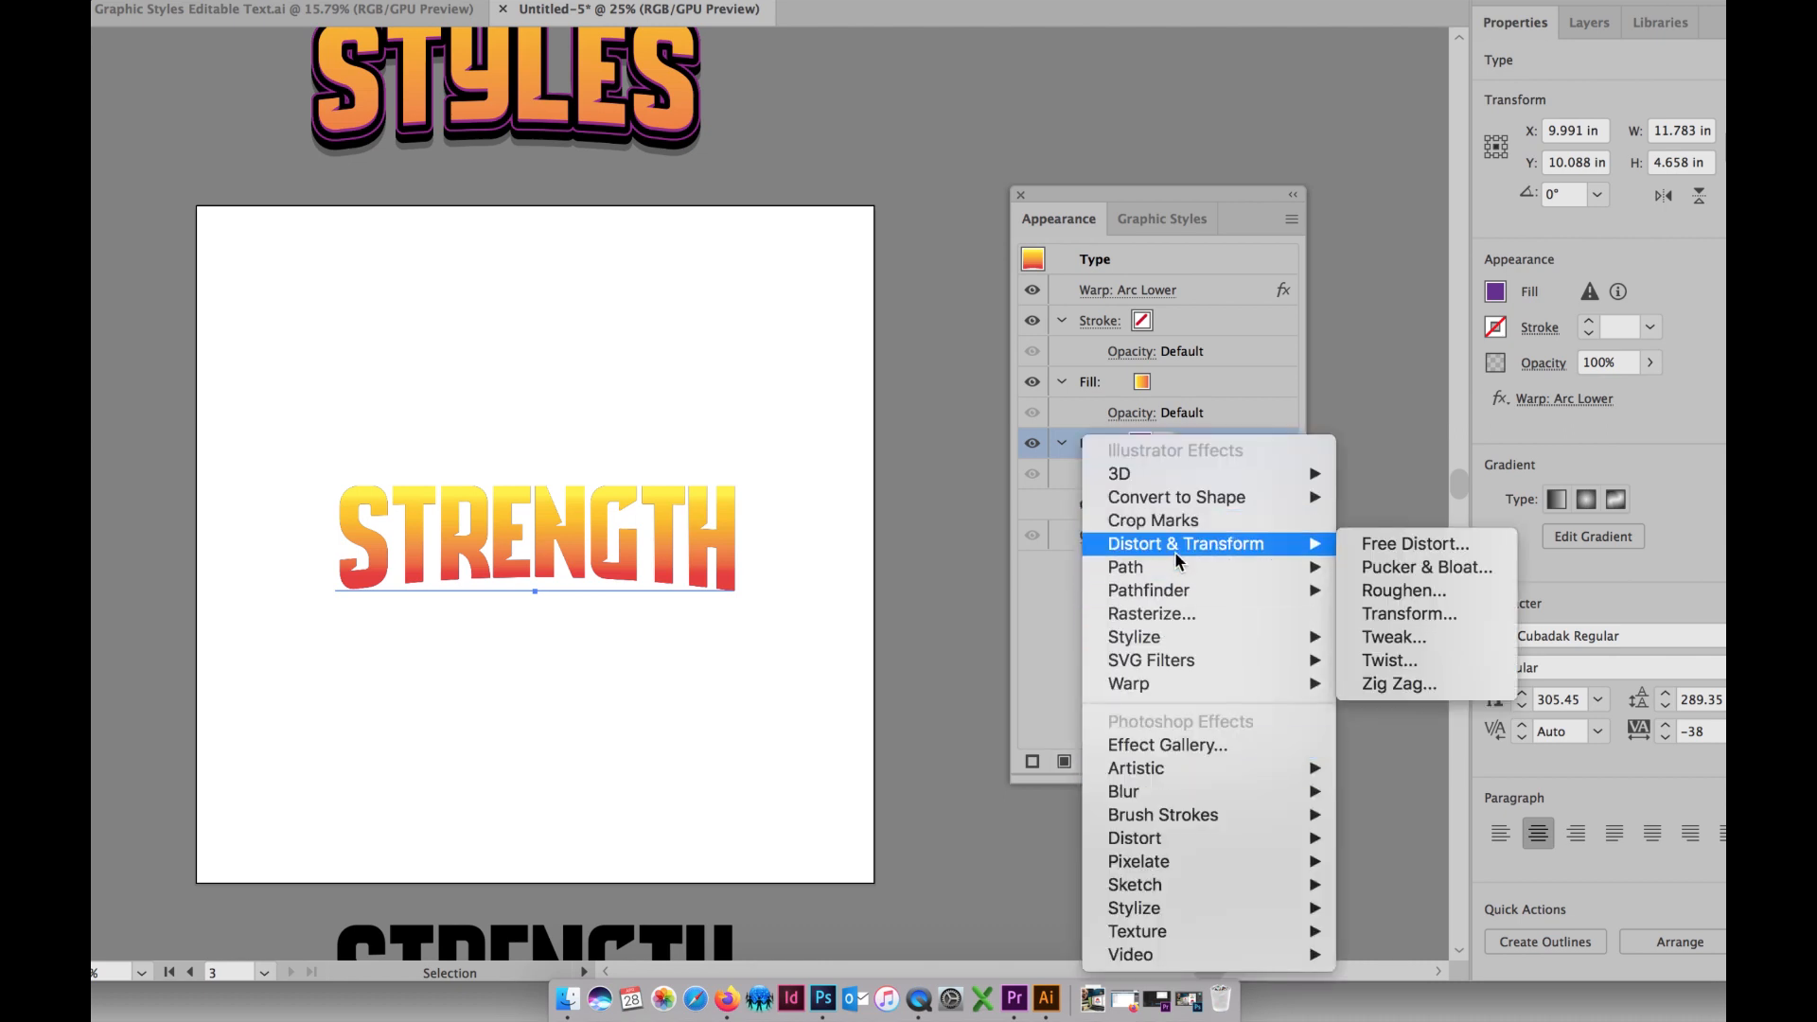
{"action": "left_click", "coordinate": [1389, 616]}
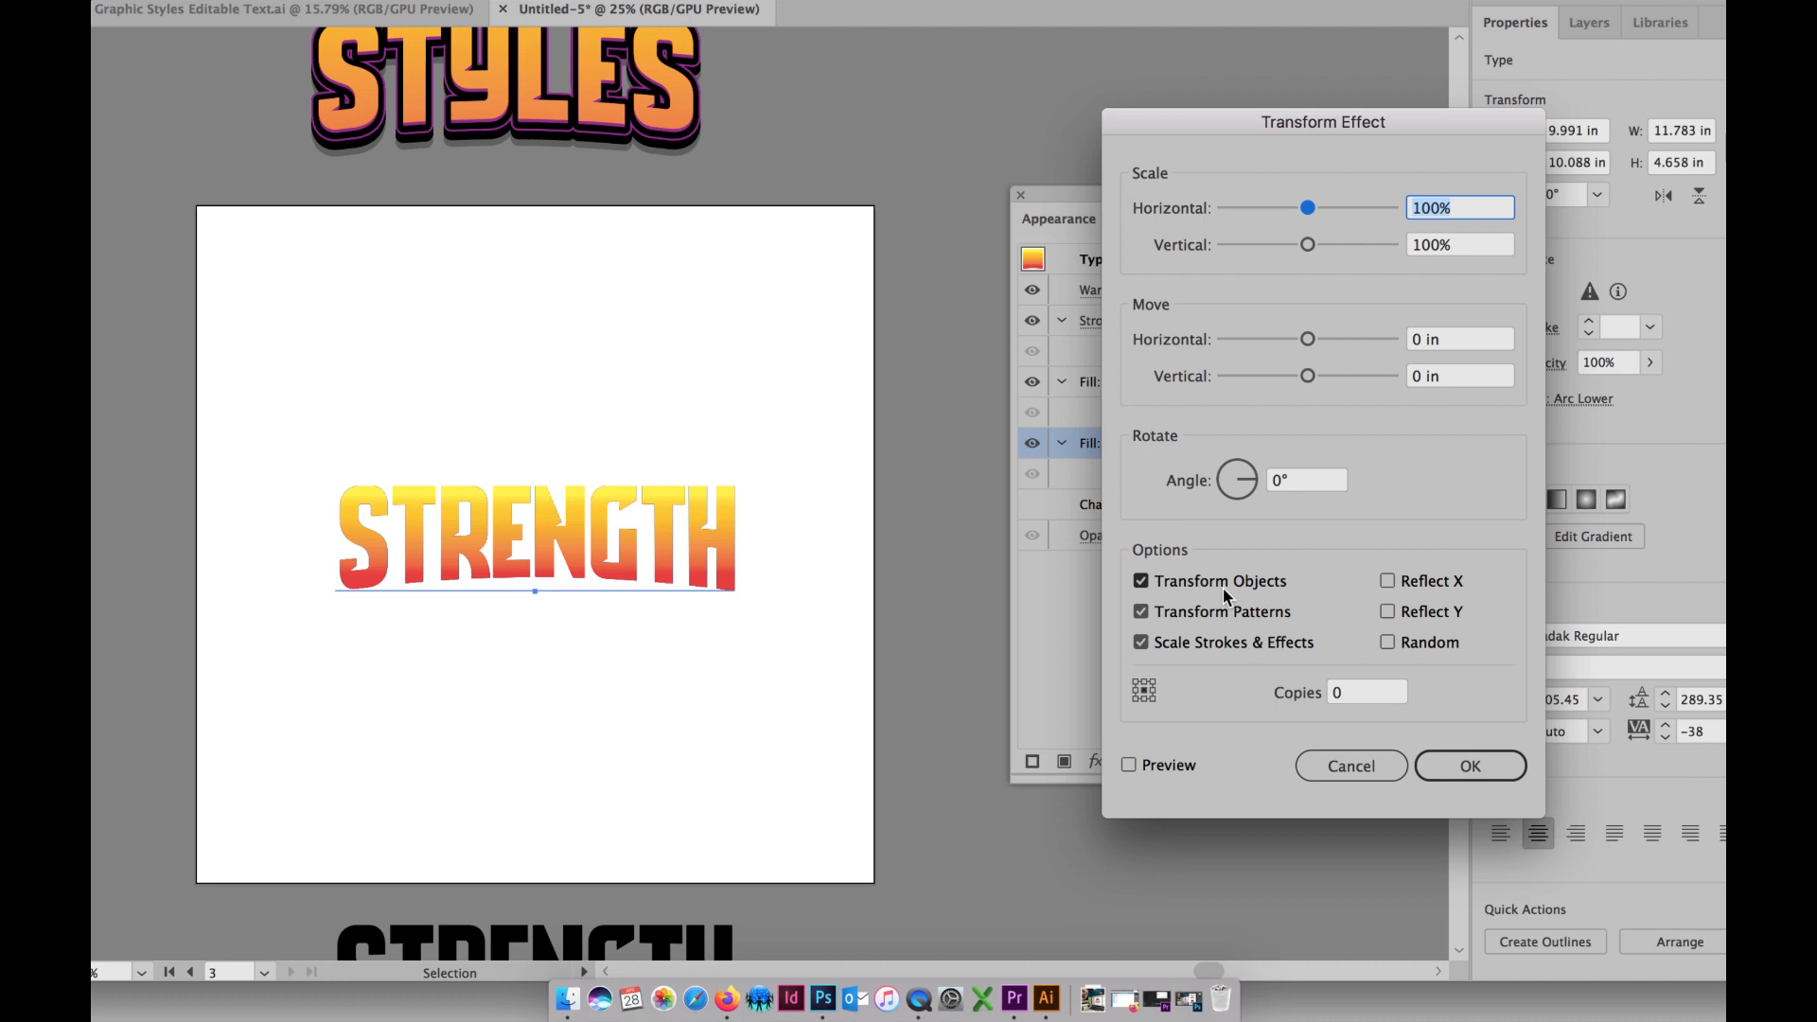
{"action": "left_click", "coordinate": [1449, 381]}
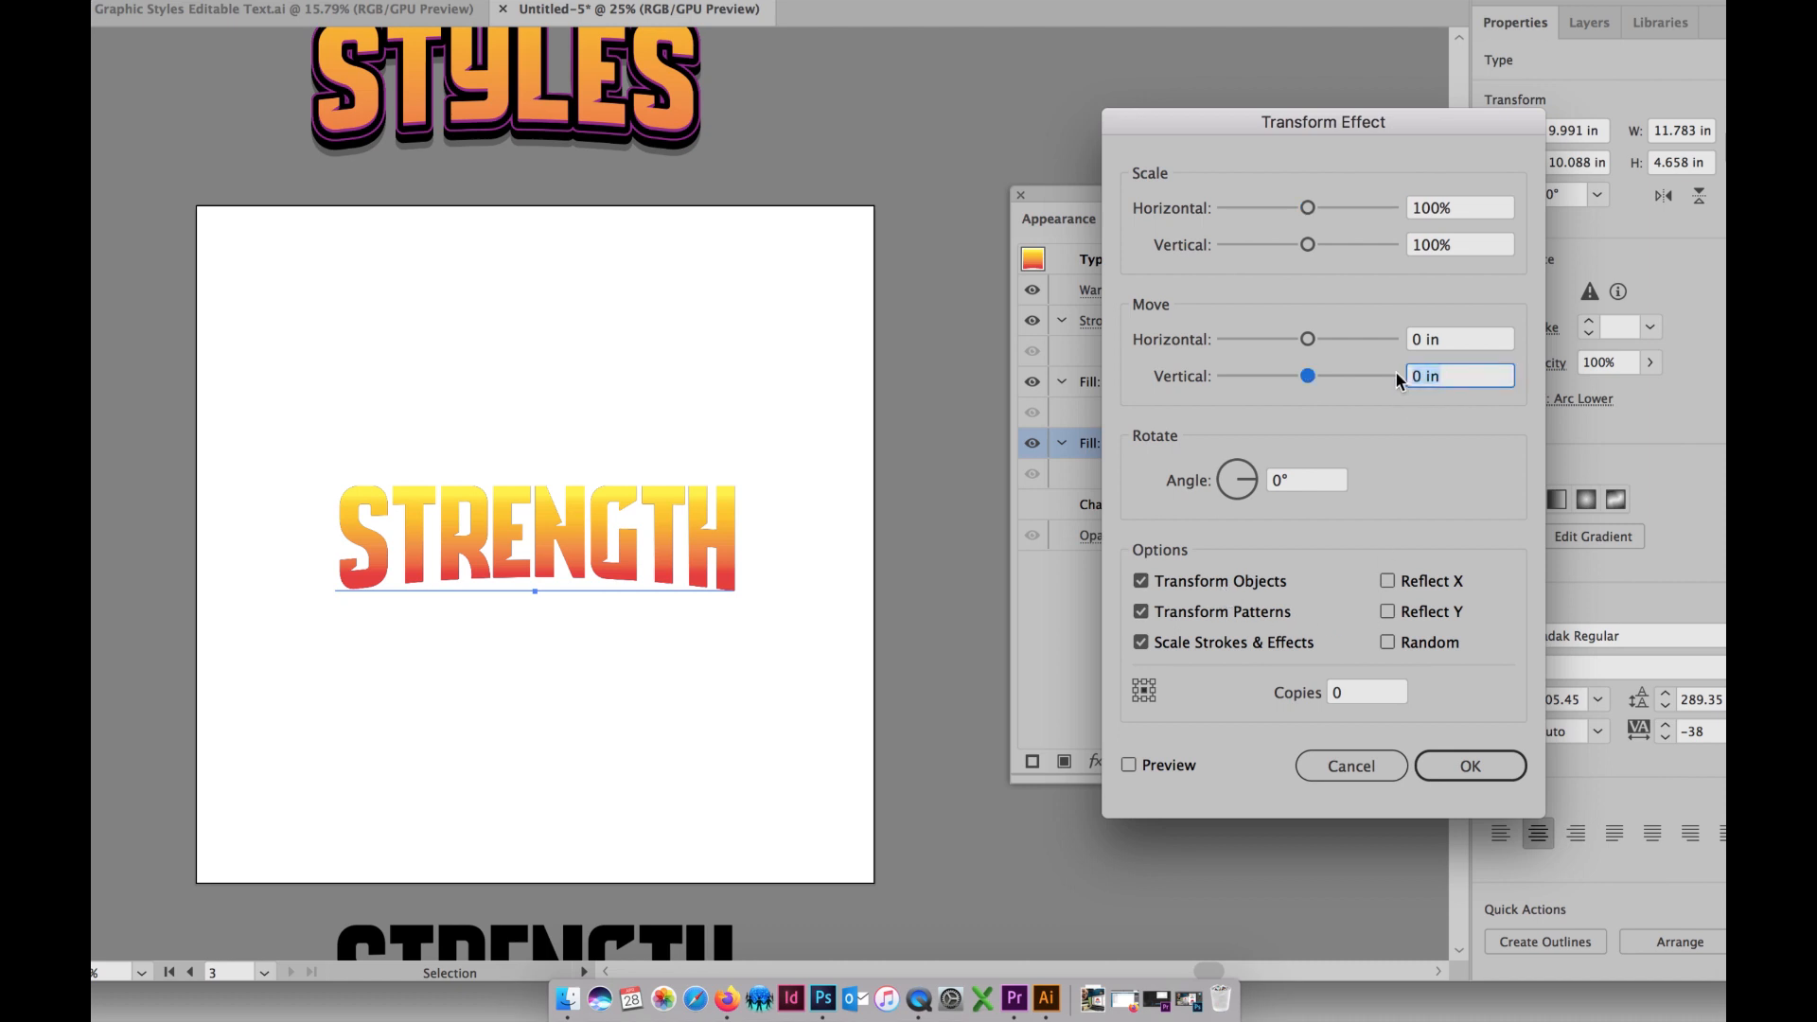
{"action": "type", "text": "0.0058 in"}
{"action": "double_click", "coordinate": [1342, 694]}
{"action": "type", "text": "16"}
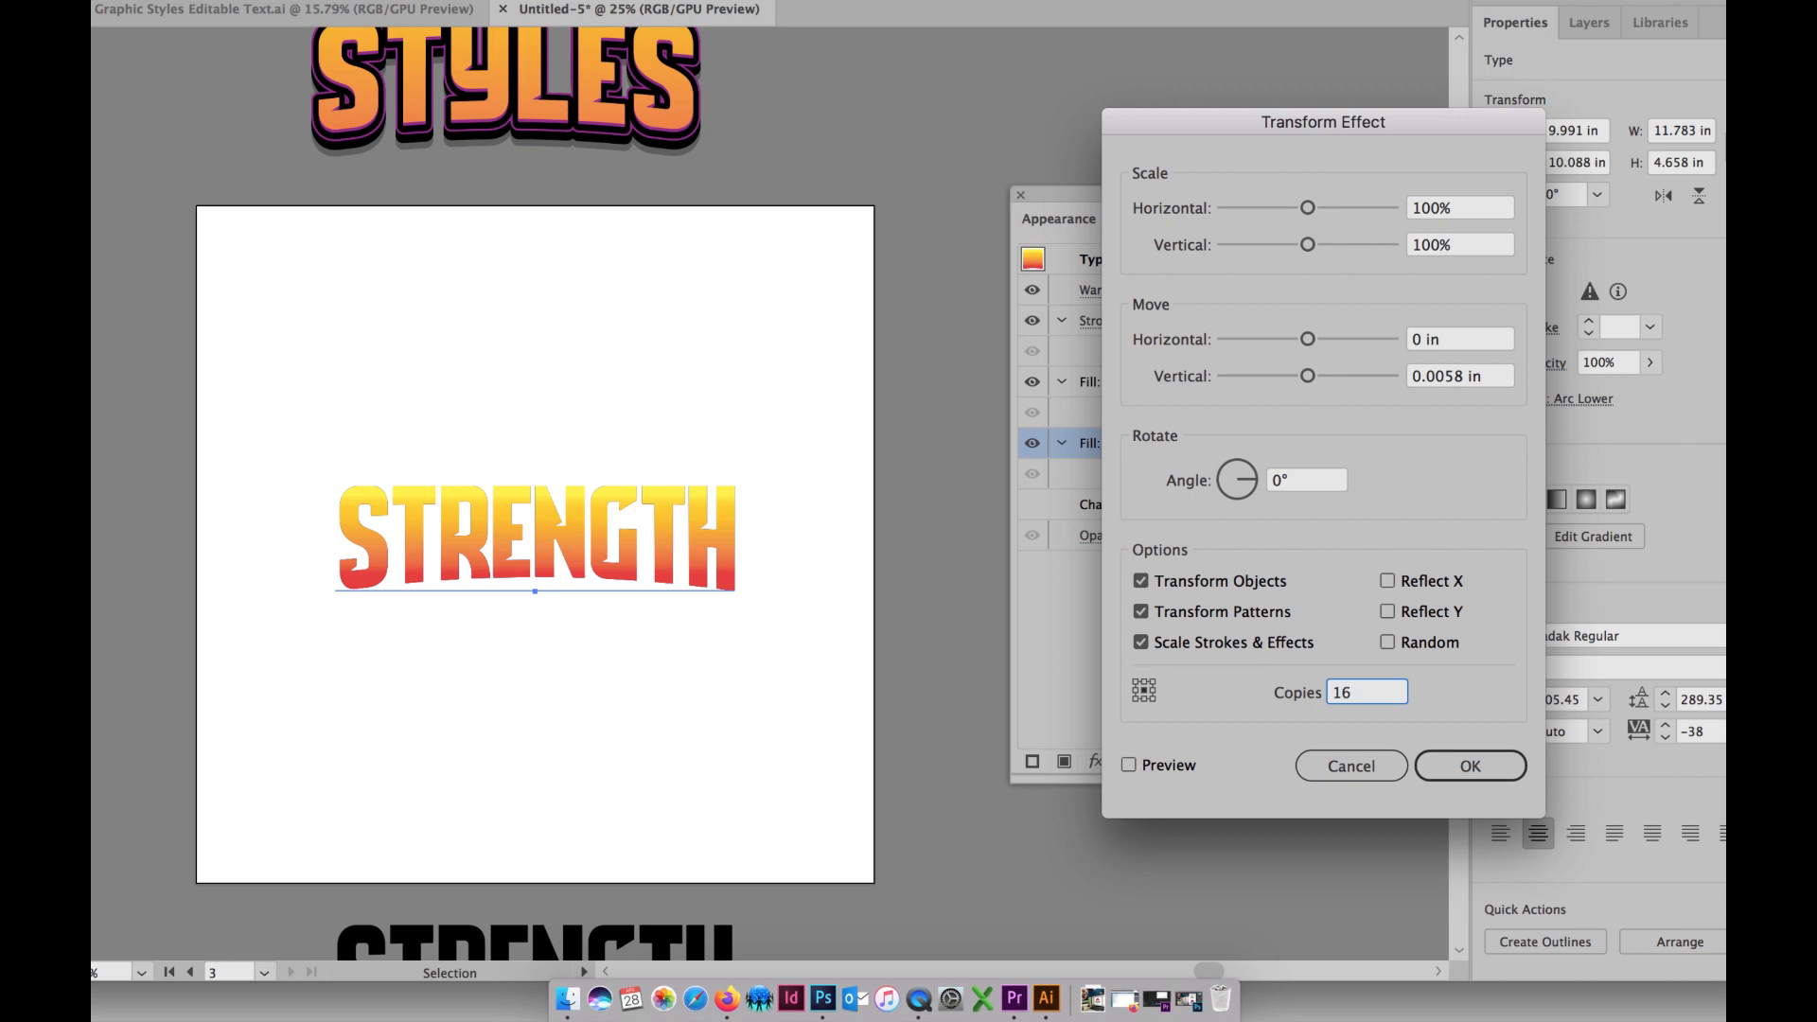
{"action": "left_click", "coordinate": [1470, 765]}
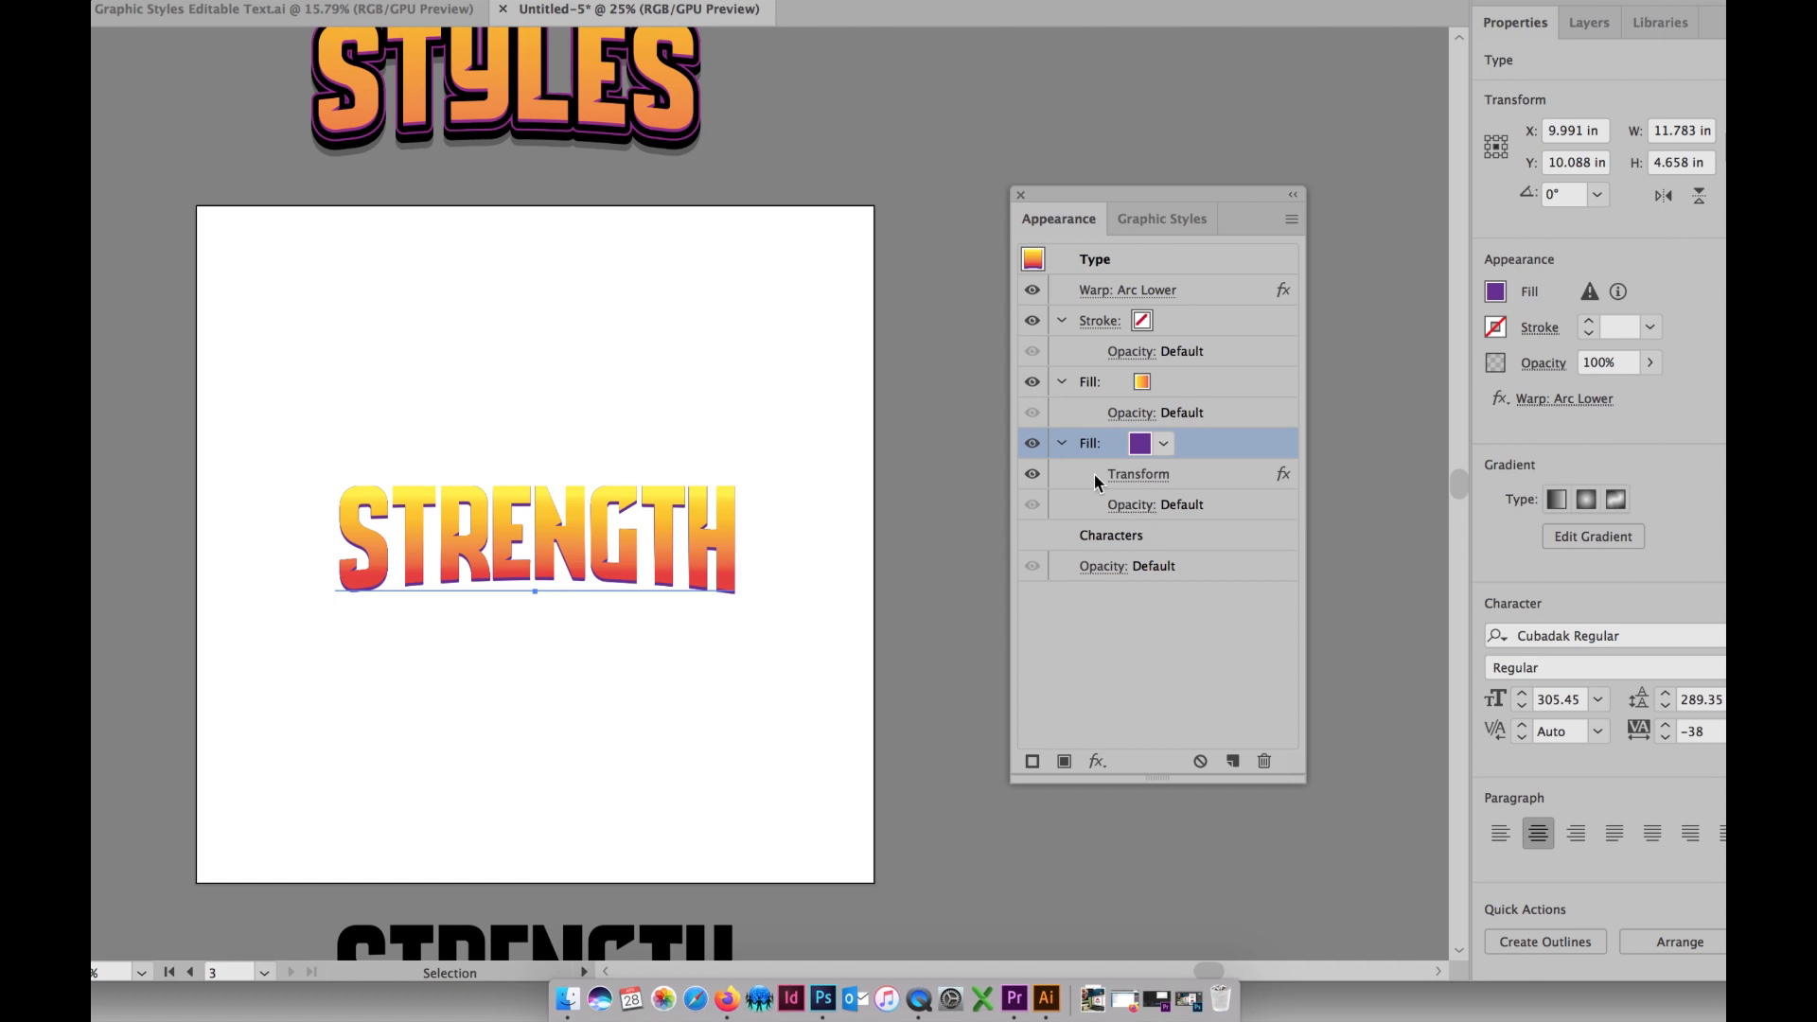
- Recheck the purple fill's Transform settings on the GRAPHIC STYLES lettering and examine which effects its first black fill uses
{"action": "left_click", "coordinate": [636, 95]}
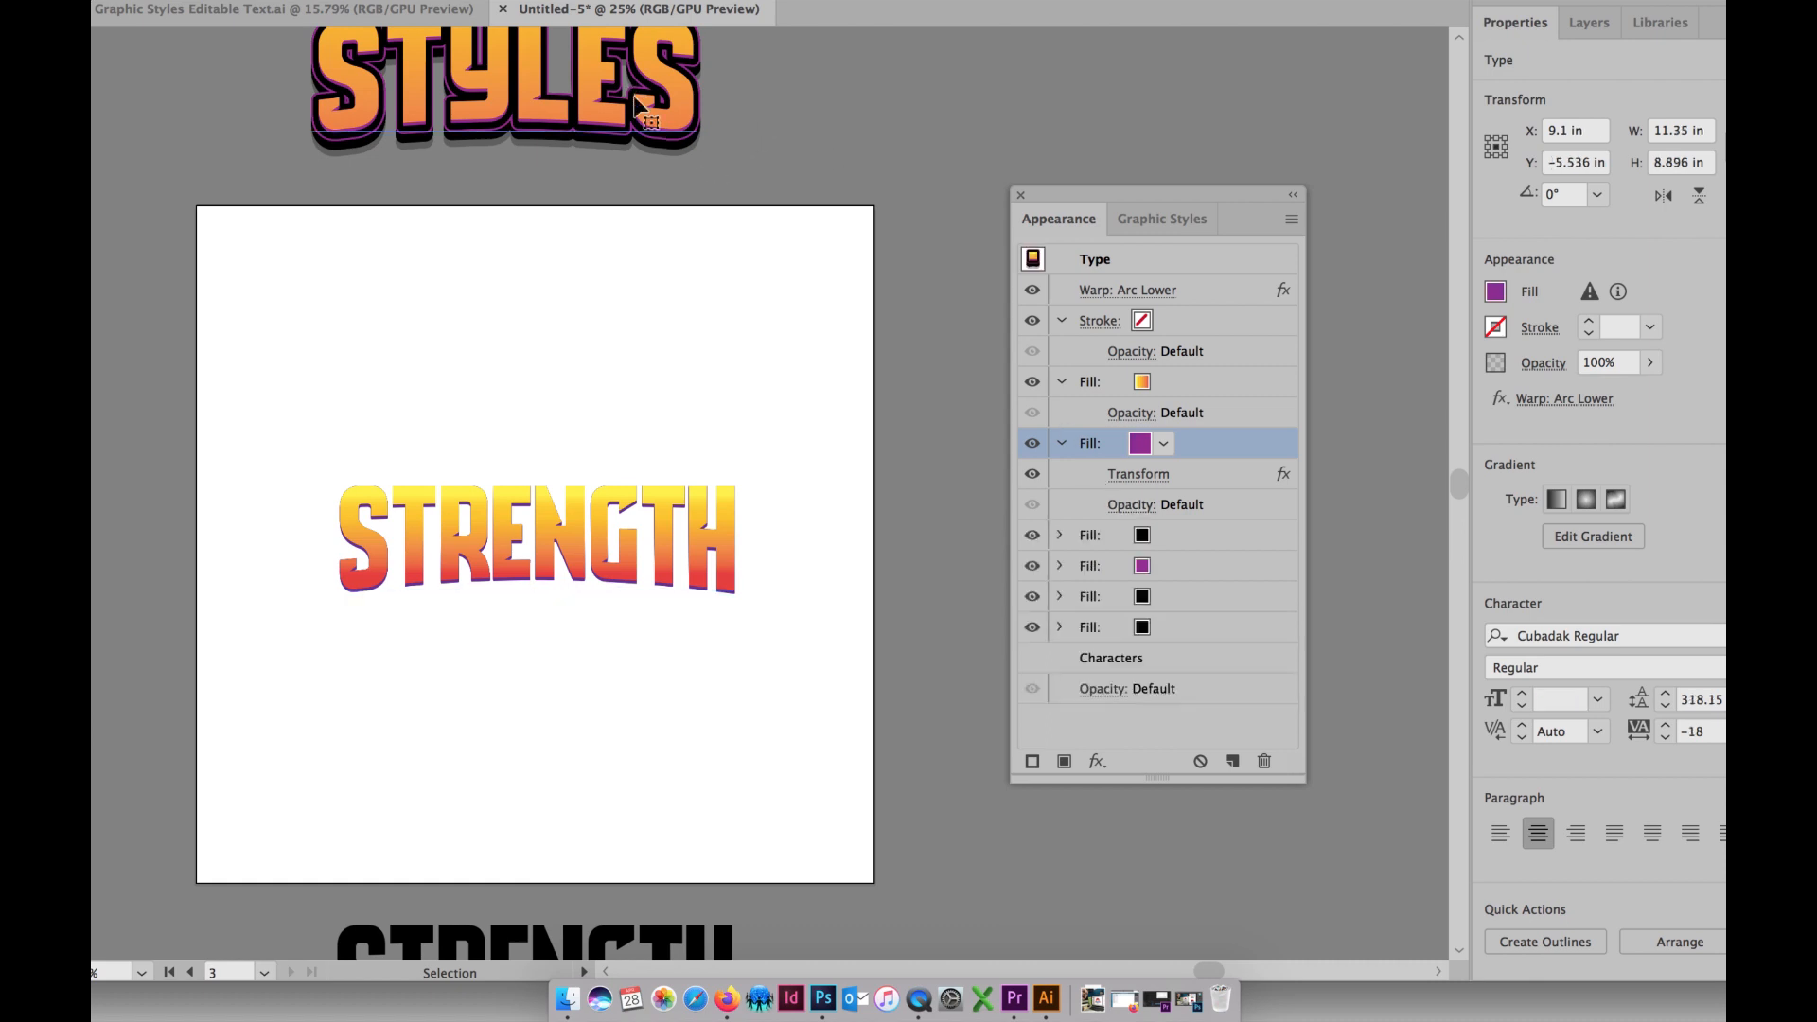
{"action": "left_click", "coordinate": [1141, 475]}
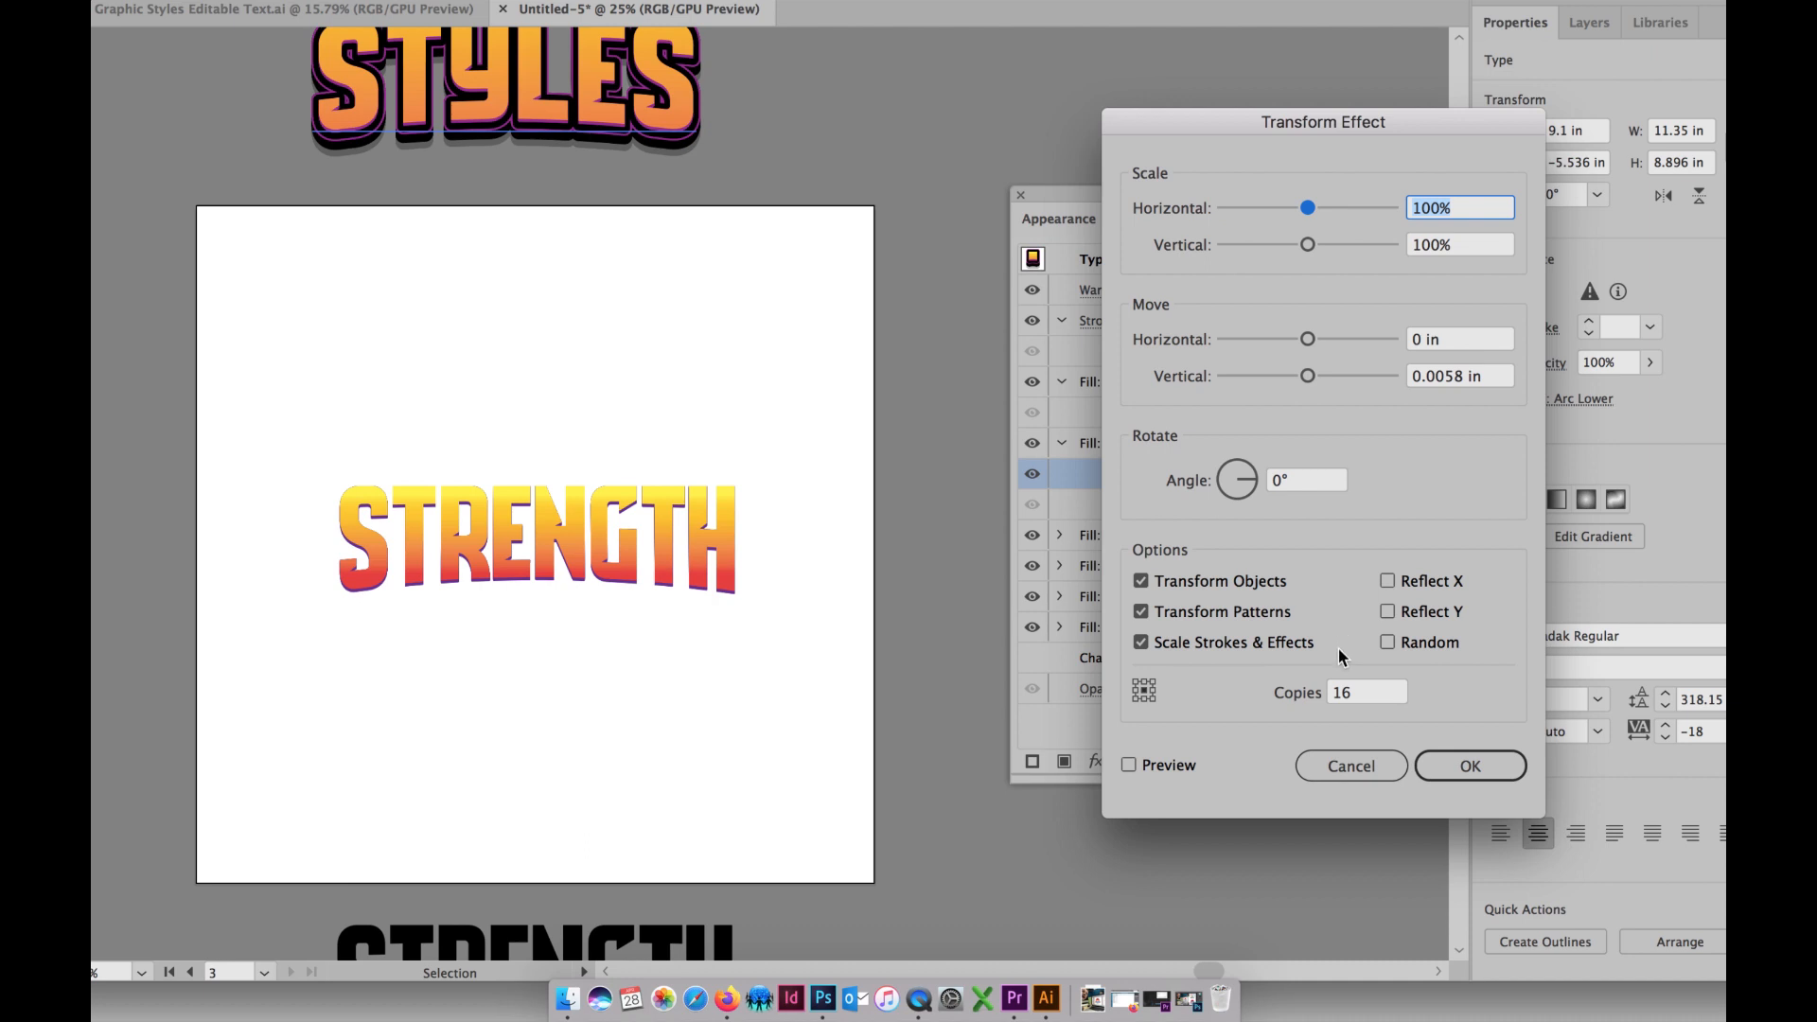
{"action": "left_click", "coordinate": [1477, 763]}
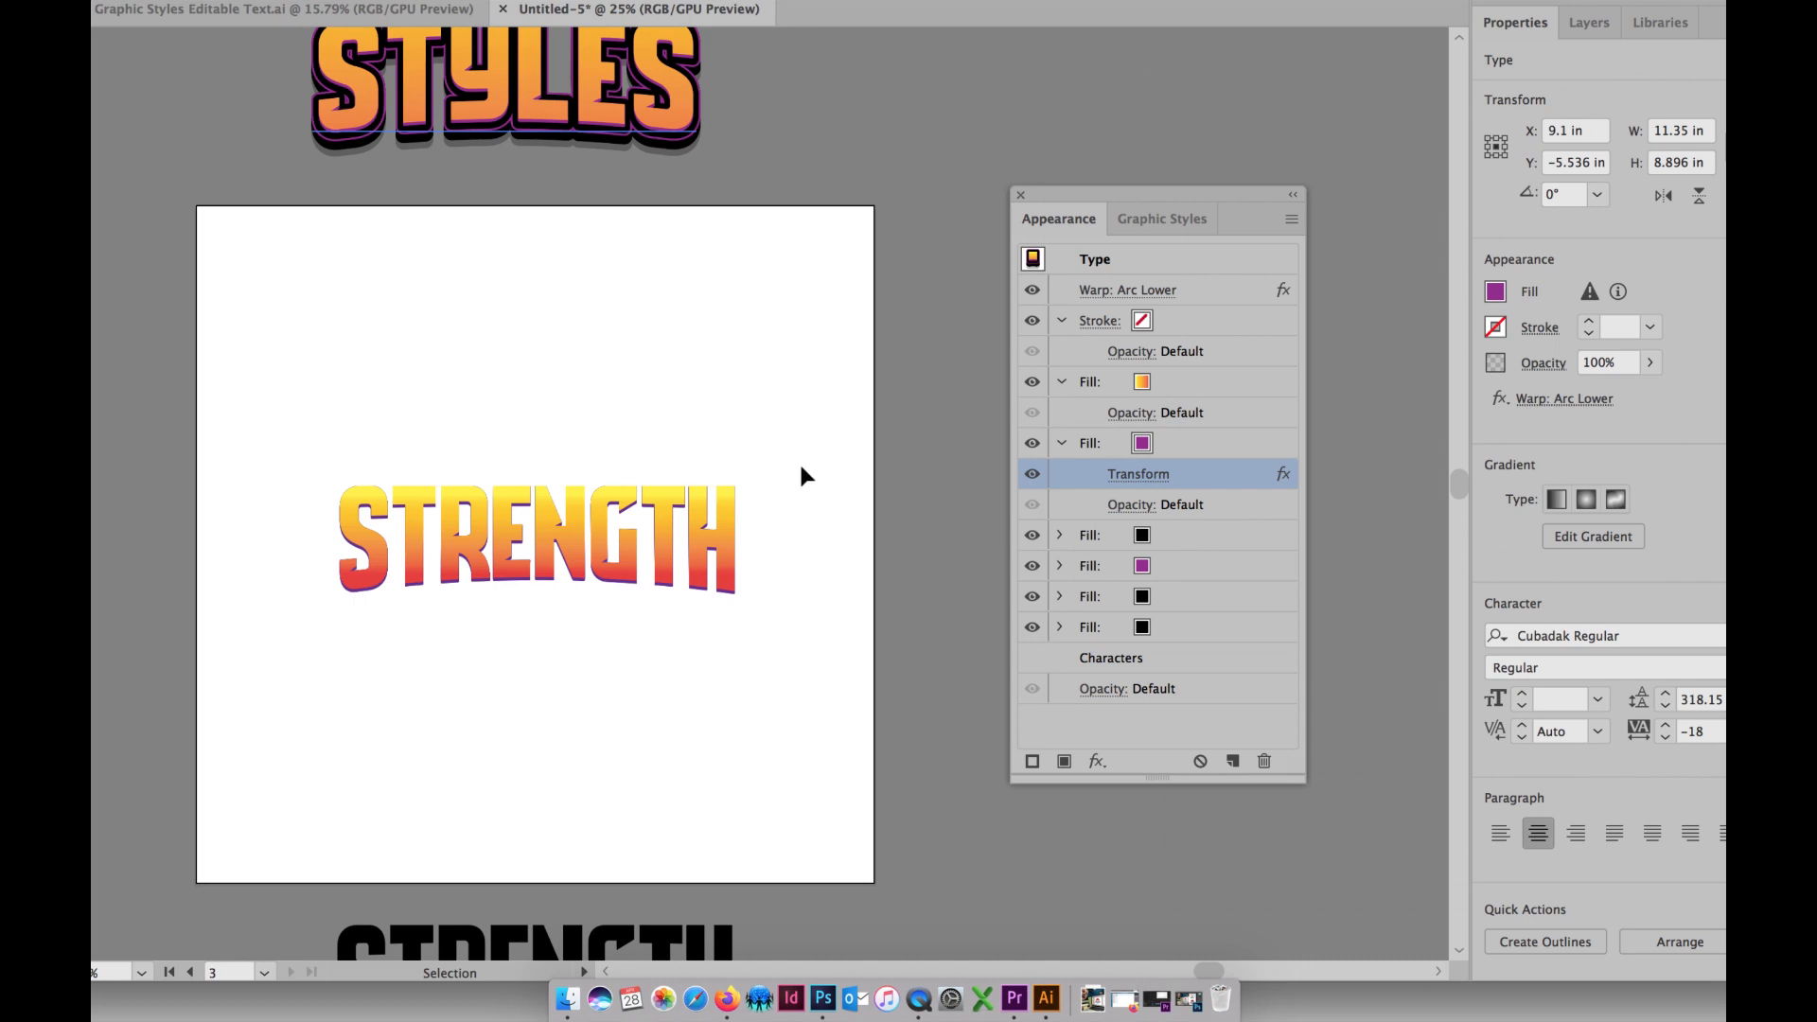
{"action": "left_click", "coordinate": [1059, 535]}
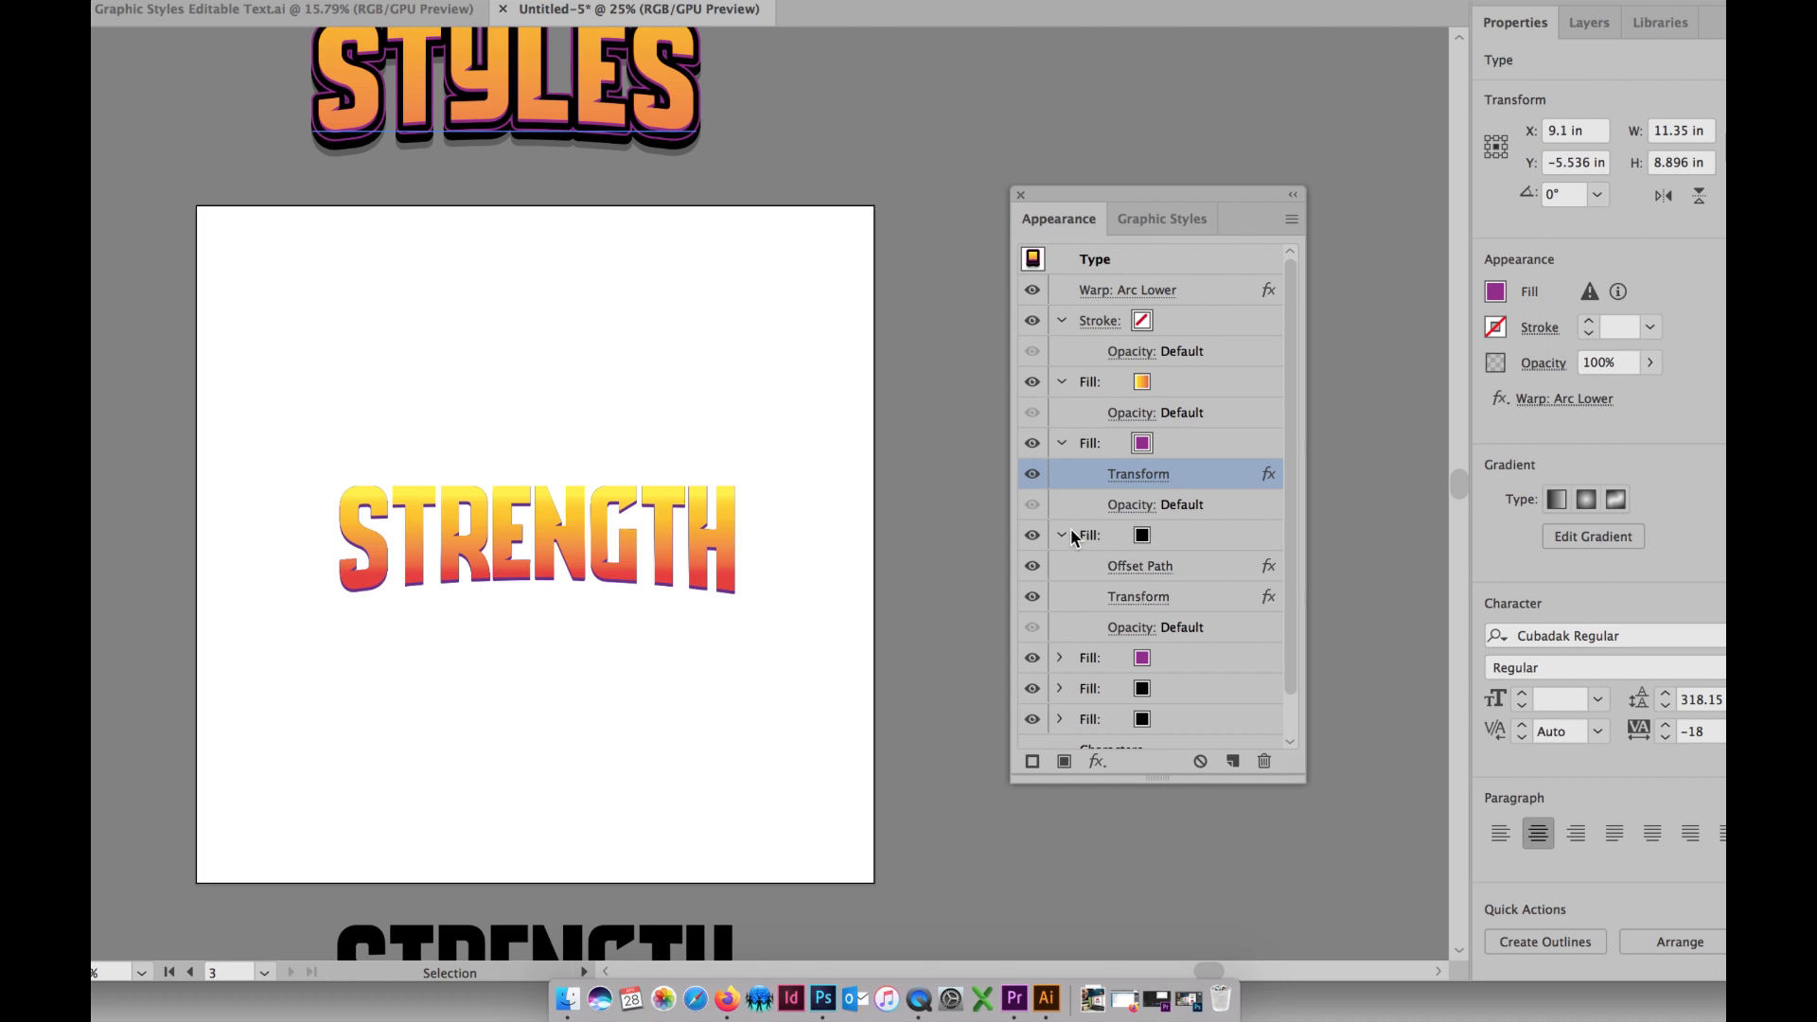
{"action": "left_click", "coordinate": [1062, 535]}
- Try adding another fill to the STRENGTH text's appearance, and undo it
{"action": "left_click", "coordinate": [743, 536]}
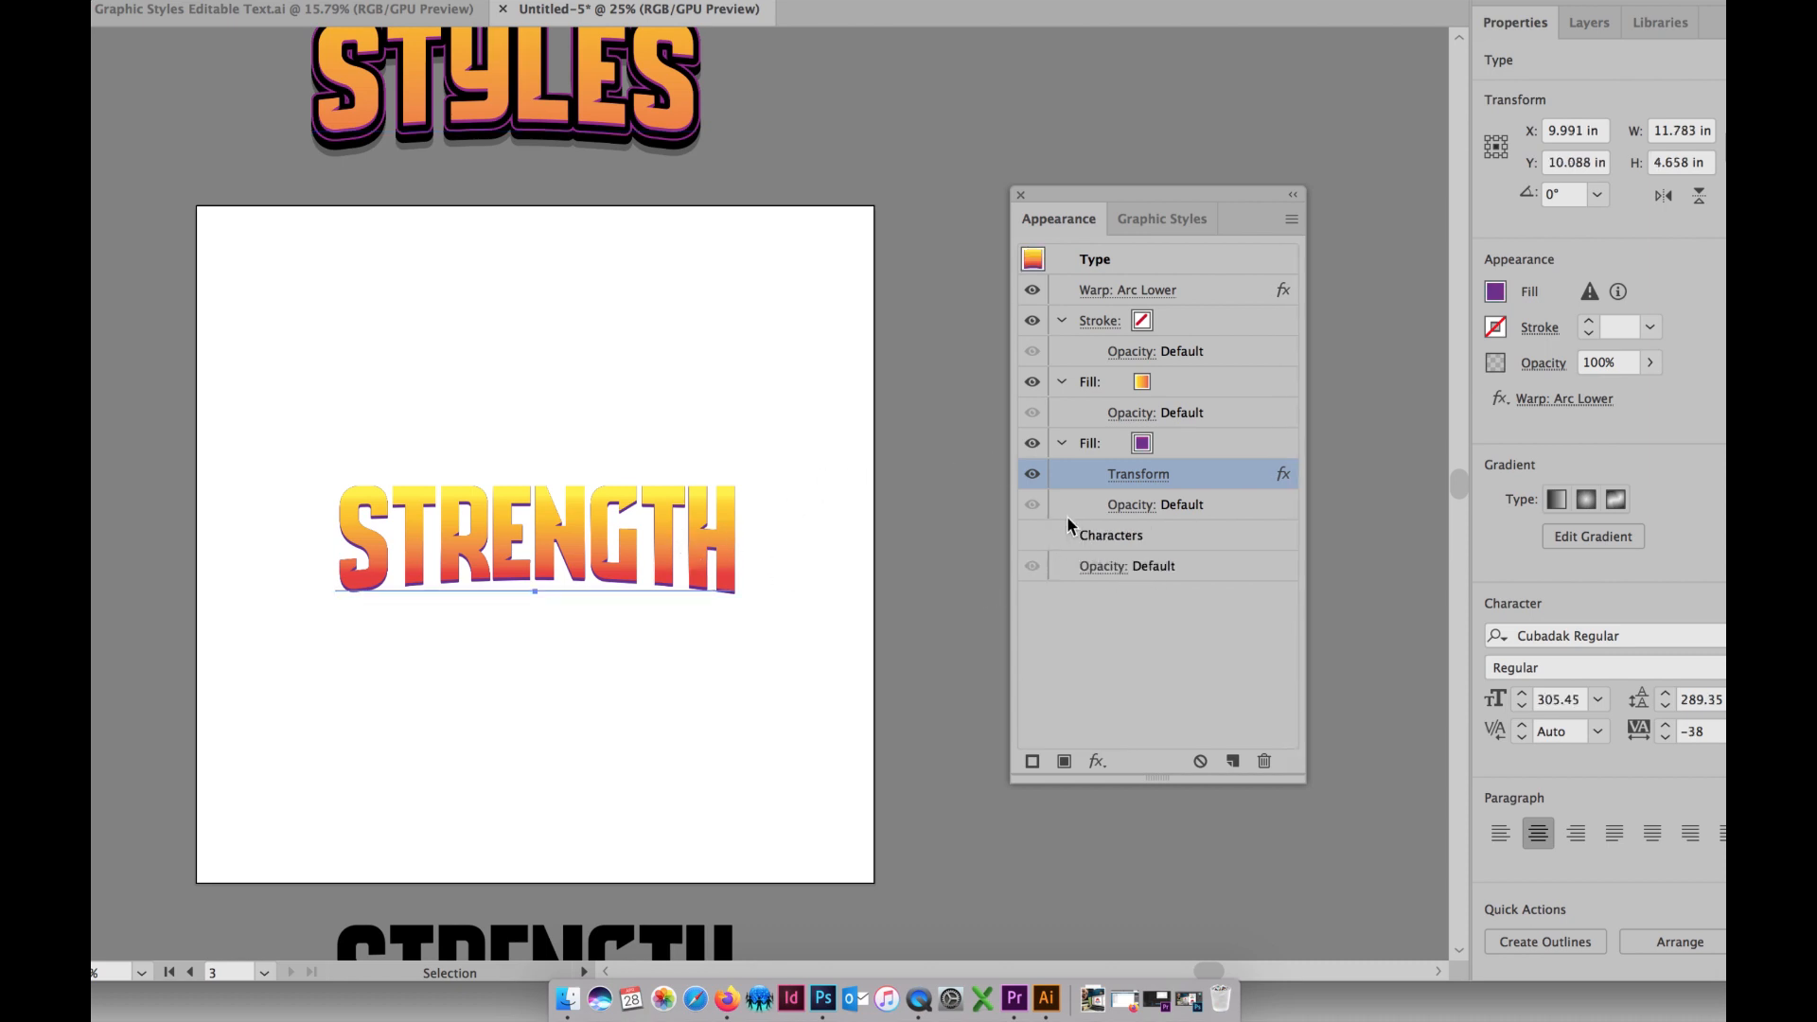
{"action": "left_click", "coordinate": [1064, 761]}
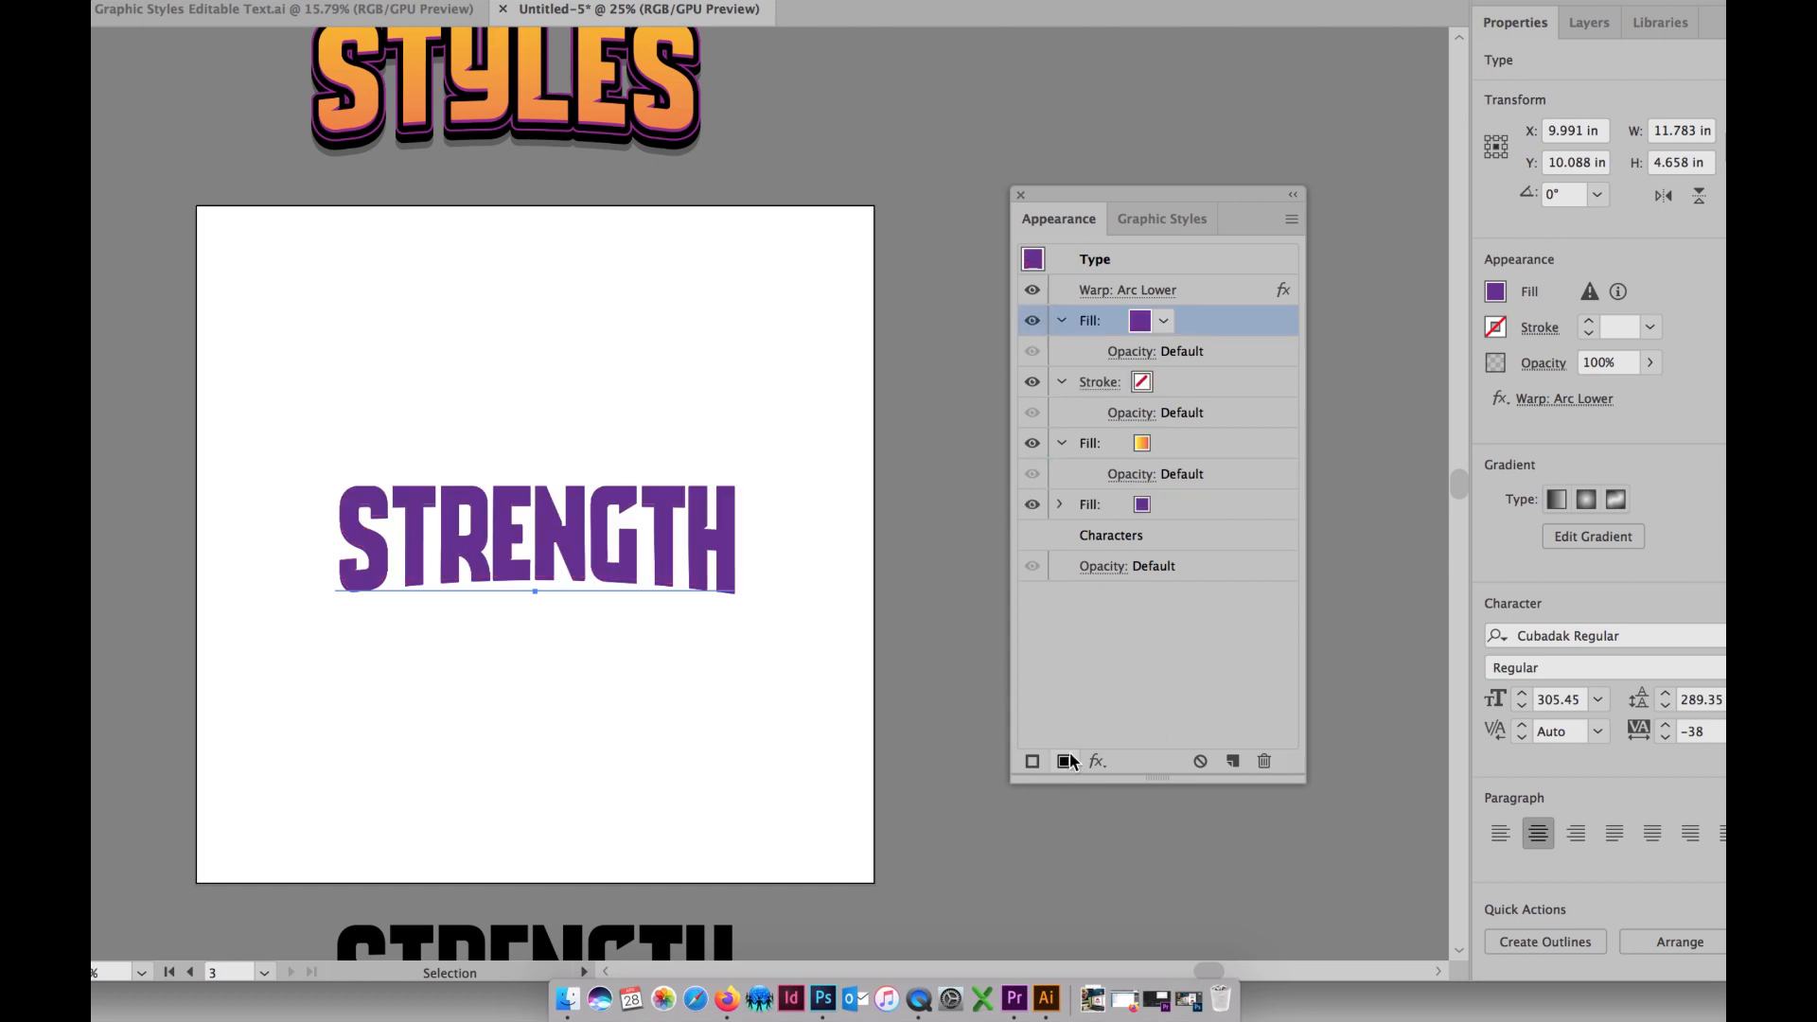
{"action": "left_click", "coordinate": [1142, 505]}
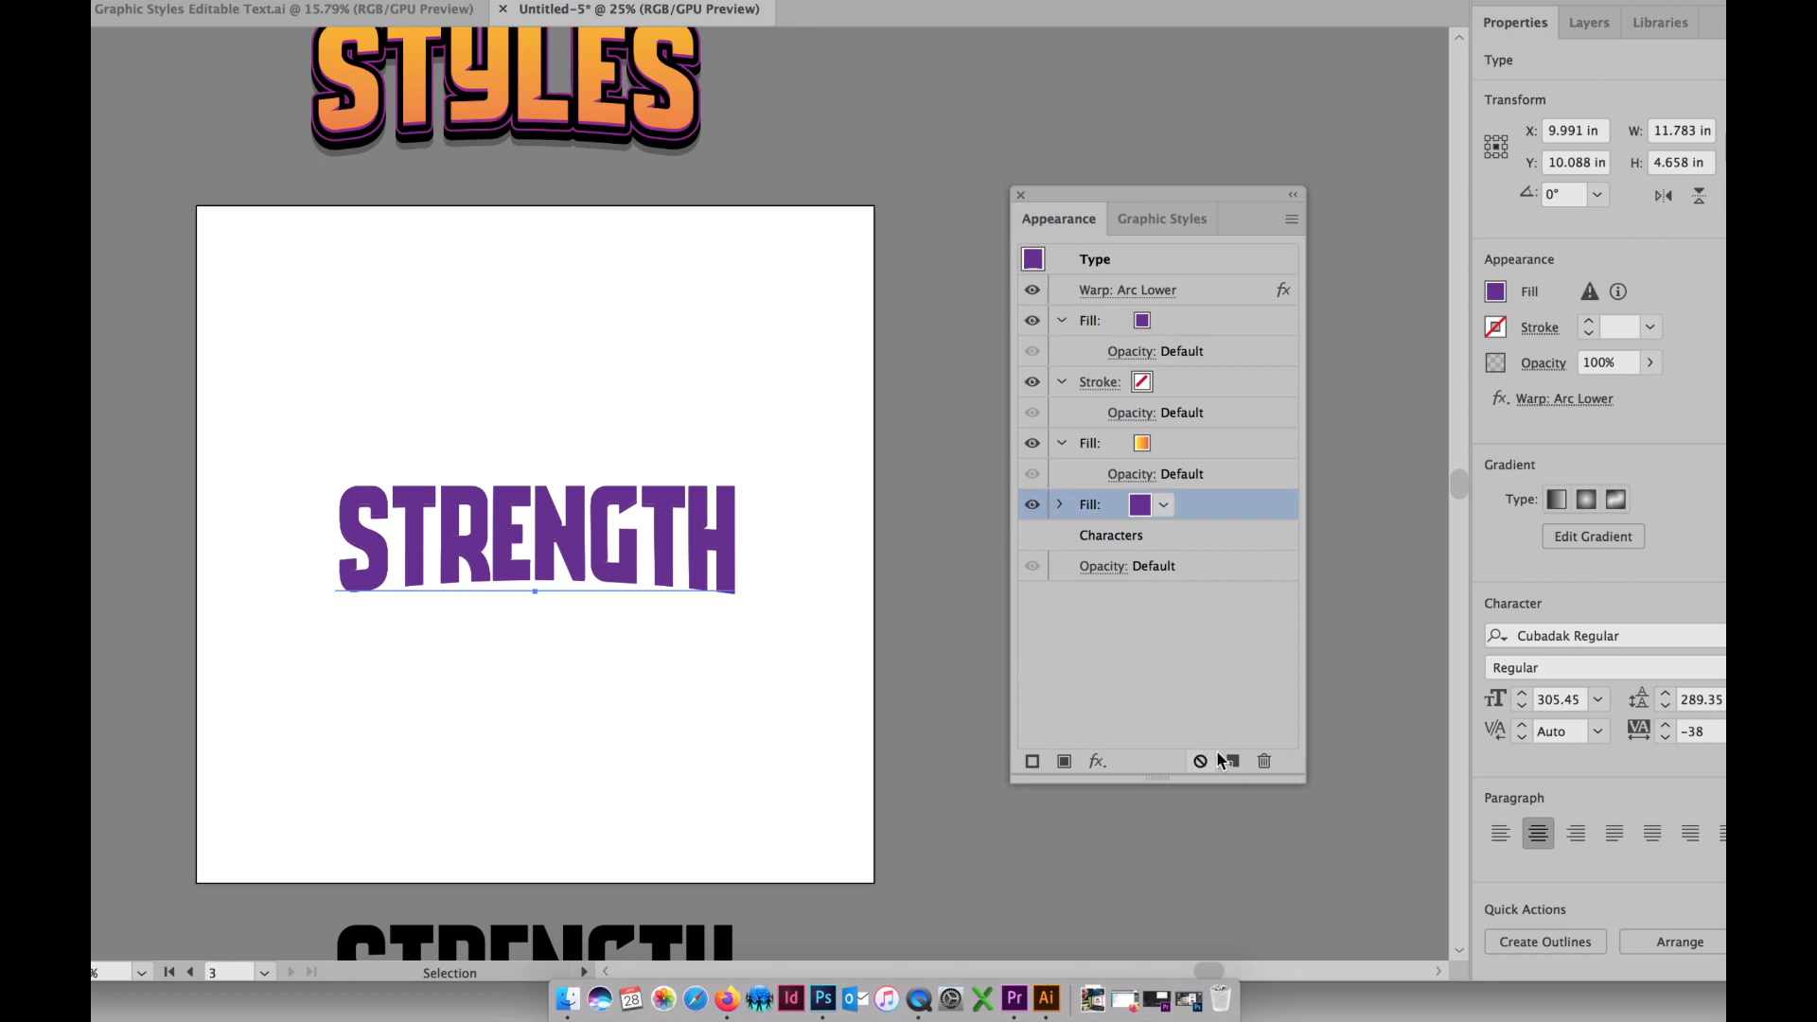
{"action": "key", "text": "super+z"}
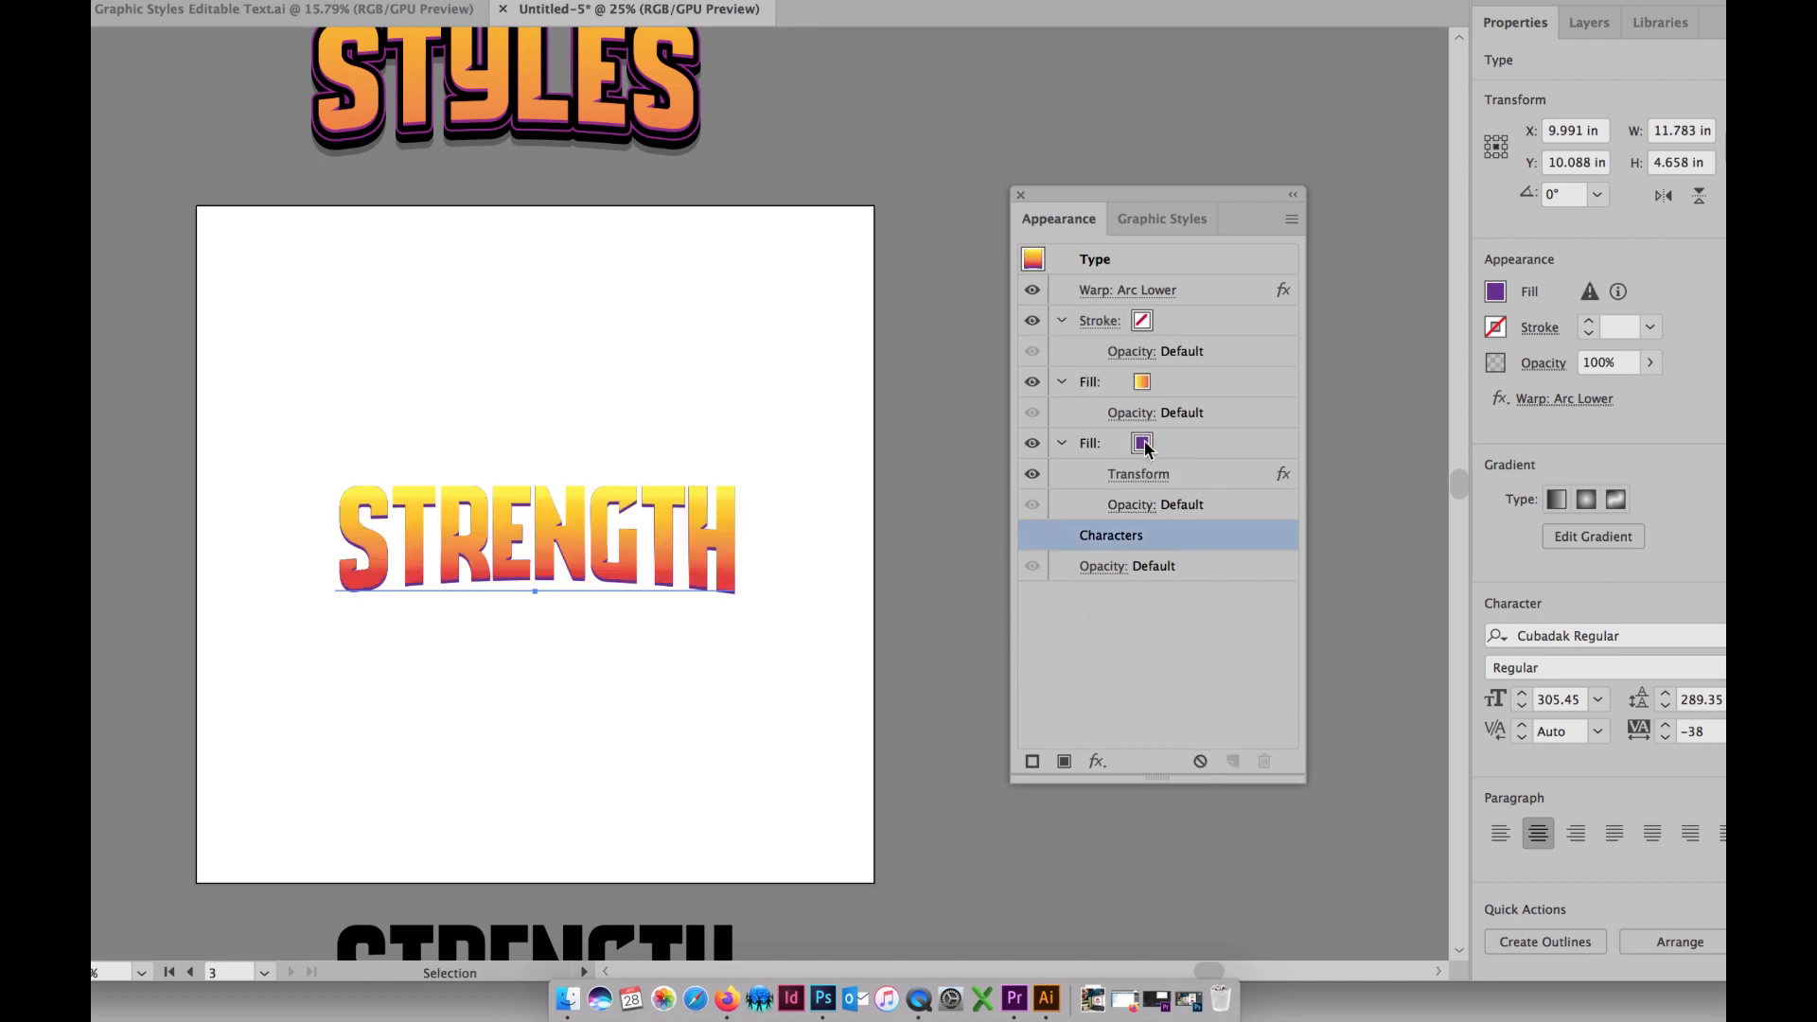
- Duplicate the purple fill of STRENGTH together with its Transform effect and set the lower copy to black
{"action": "left_click_drag", "start_coordinate": [1144, 447], "coordinate": [1229, 667]}
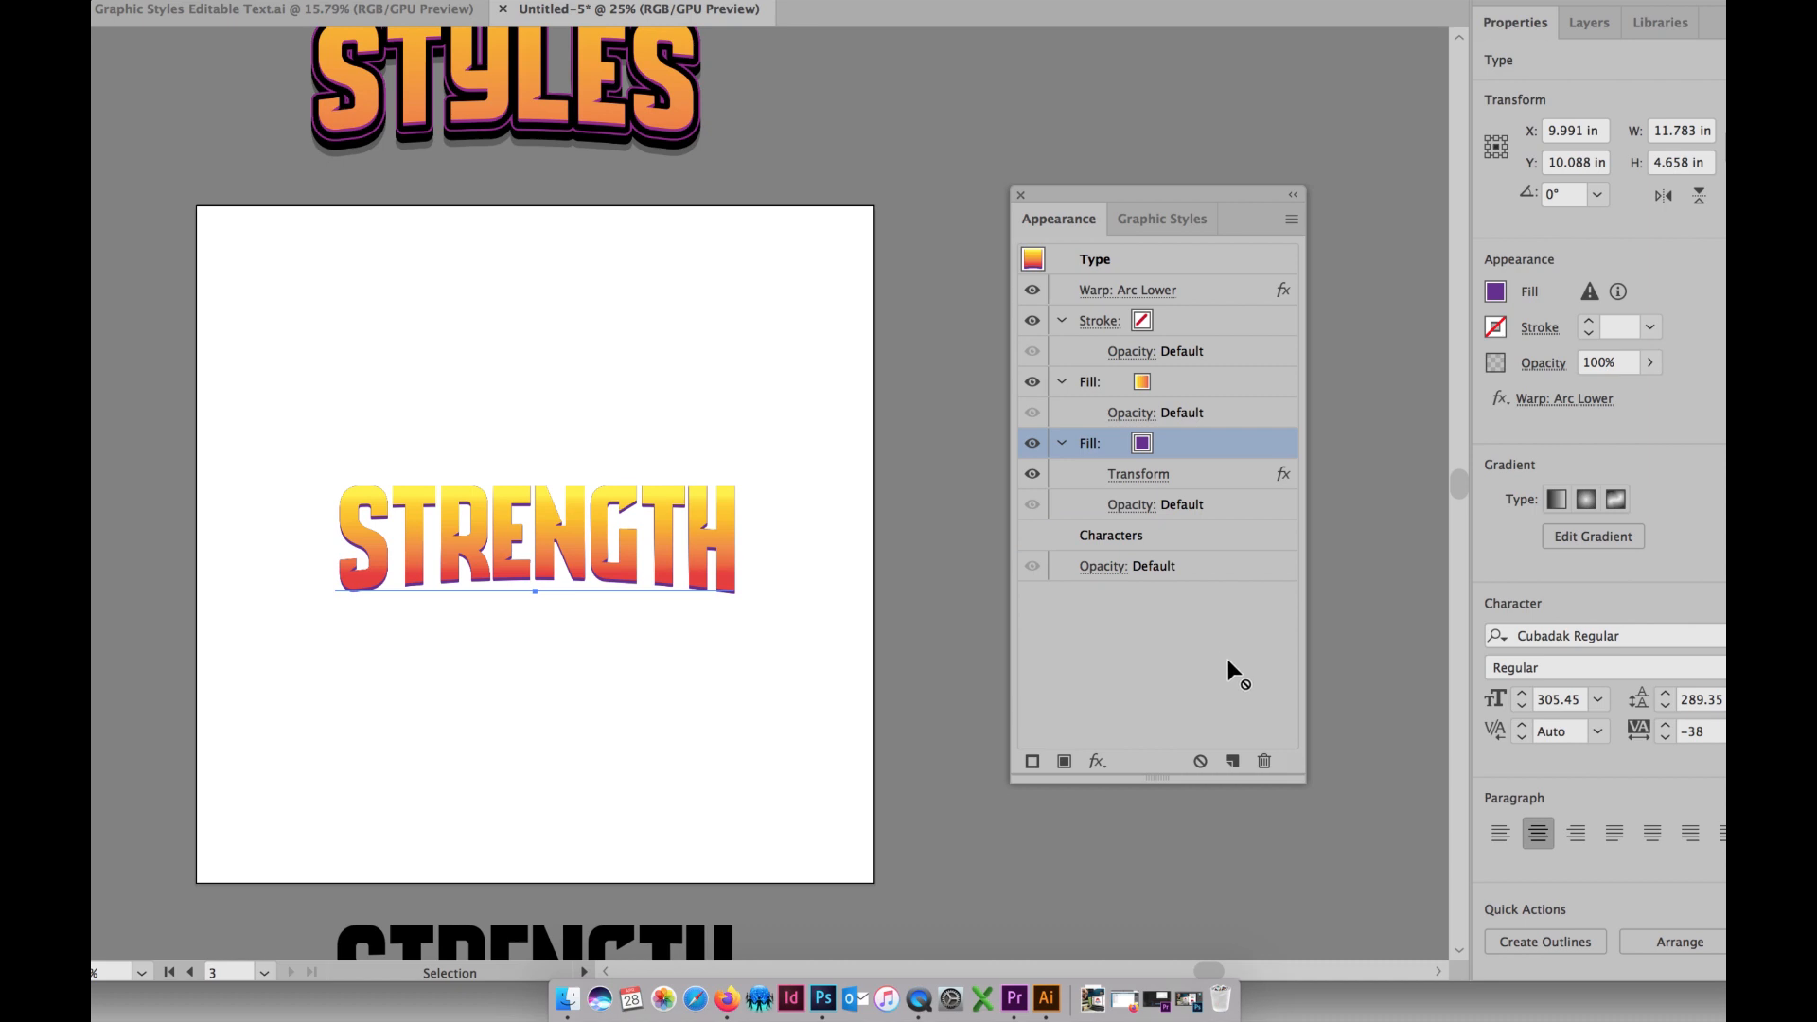
{"action": "mouse_move", "coordinate": [1229, 735]}
{"action": "left_mouse_down"}
{"action": "mouse_move", "coordinate": [1231, 749]}
{"action": "mouse_move", "coordinate": [1145, 501]}
{"action": "mouse_move", "coordinate": [1096, 450]}
{"action": "mouse_move", "coordinate": [1191, 546]}
{"action": "mouse_move", "coordinate": [1233, 763]}
{"action": "left_mouse_up"}
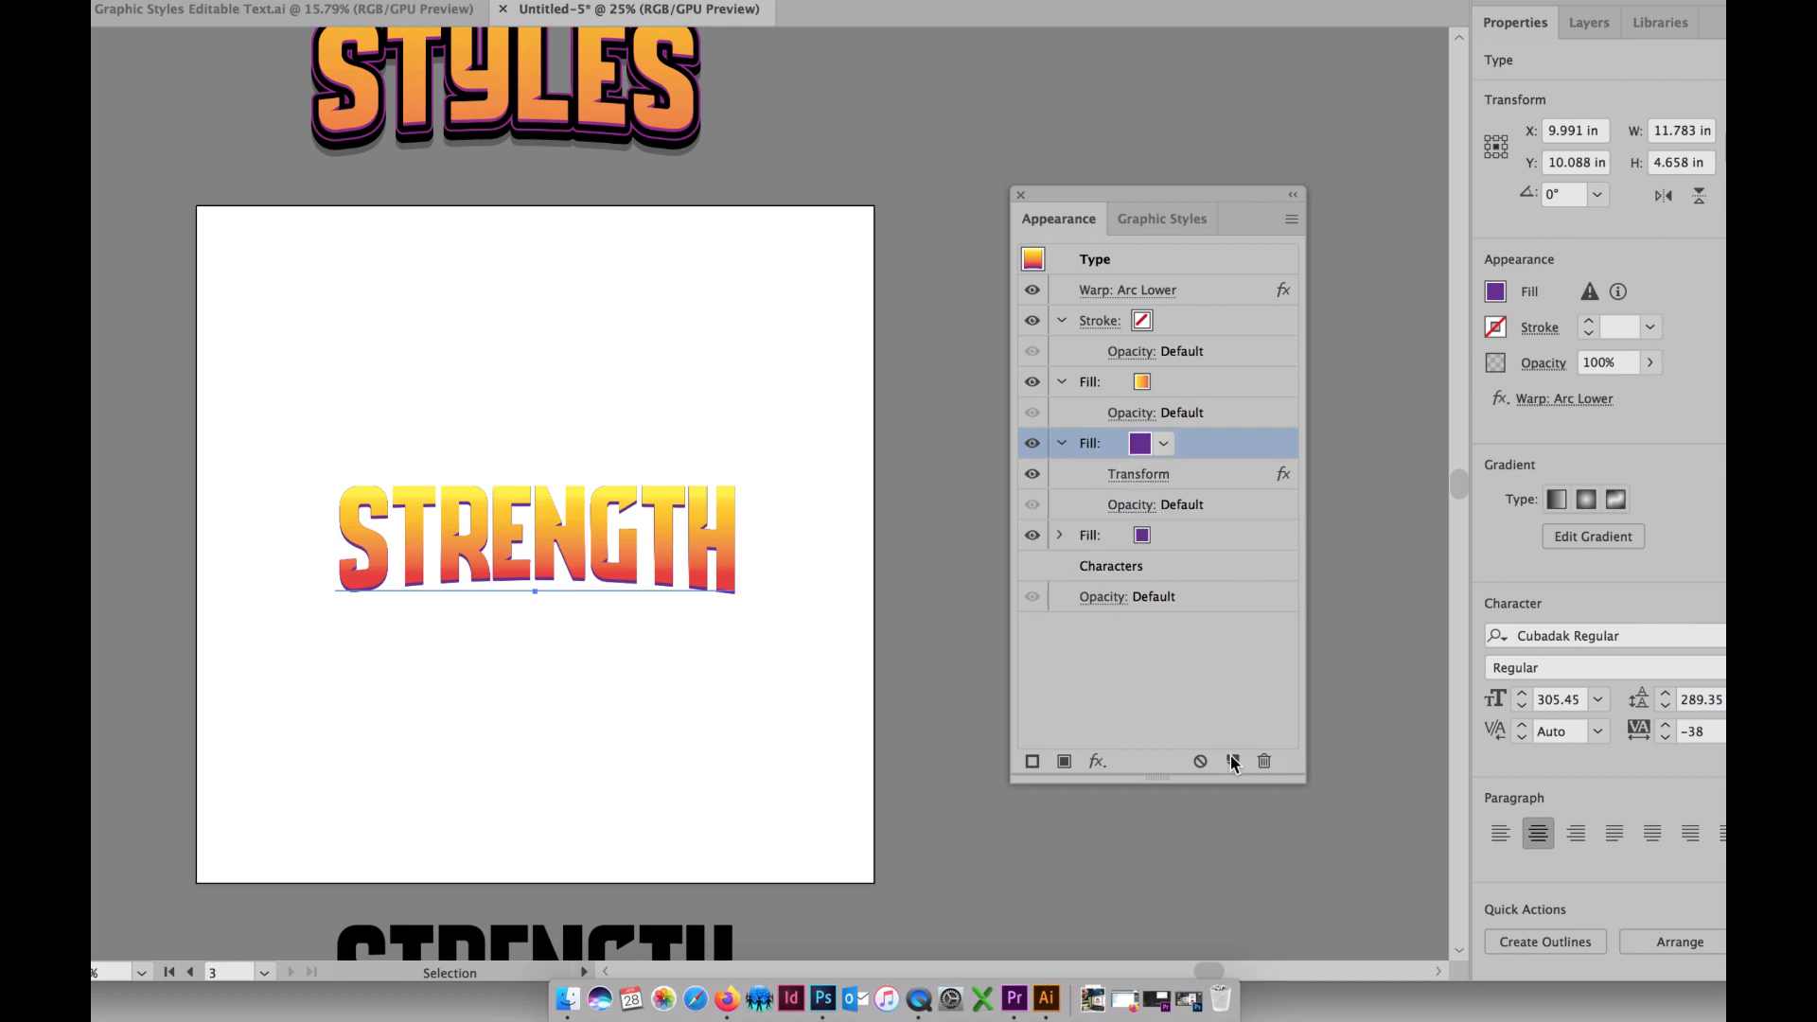
{"action": "left_click", "coordinate": [1148, 536]}
{"action": "left_click", "coordinate": [1165, 535]}
{"action": "left_click", "coordinate": [920, 579]}
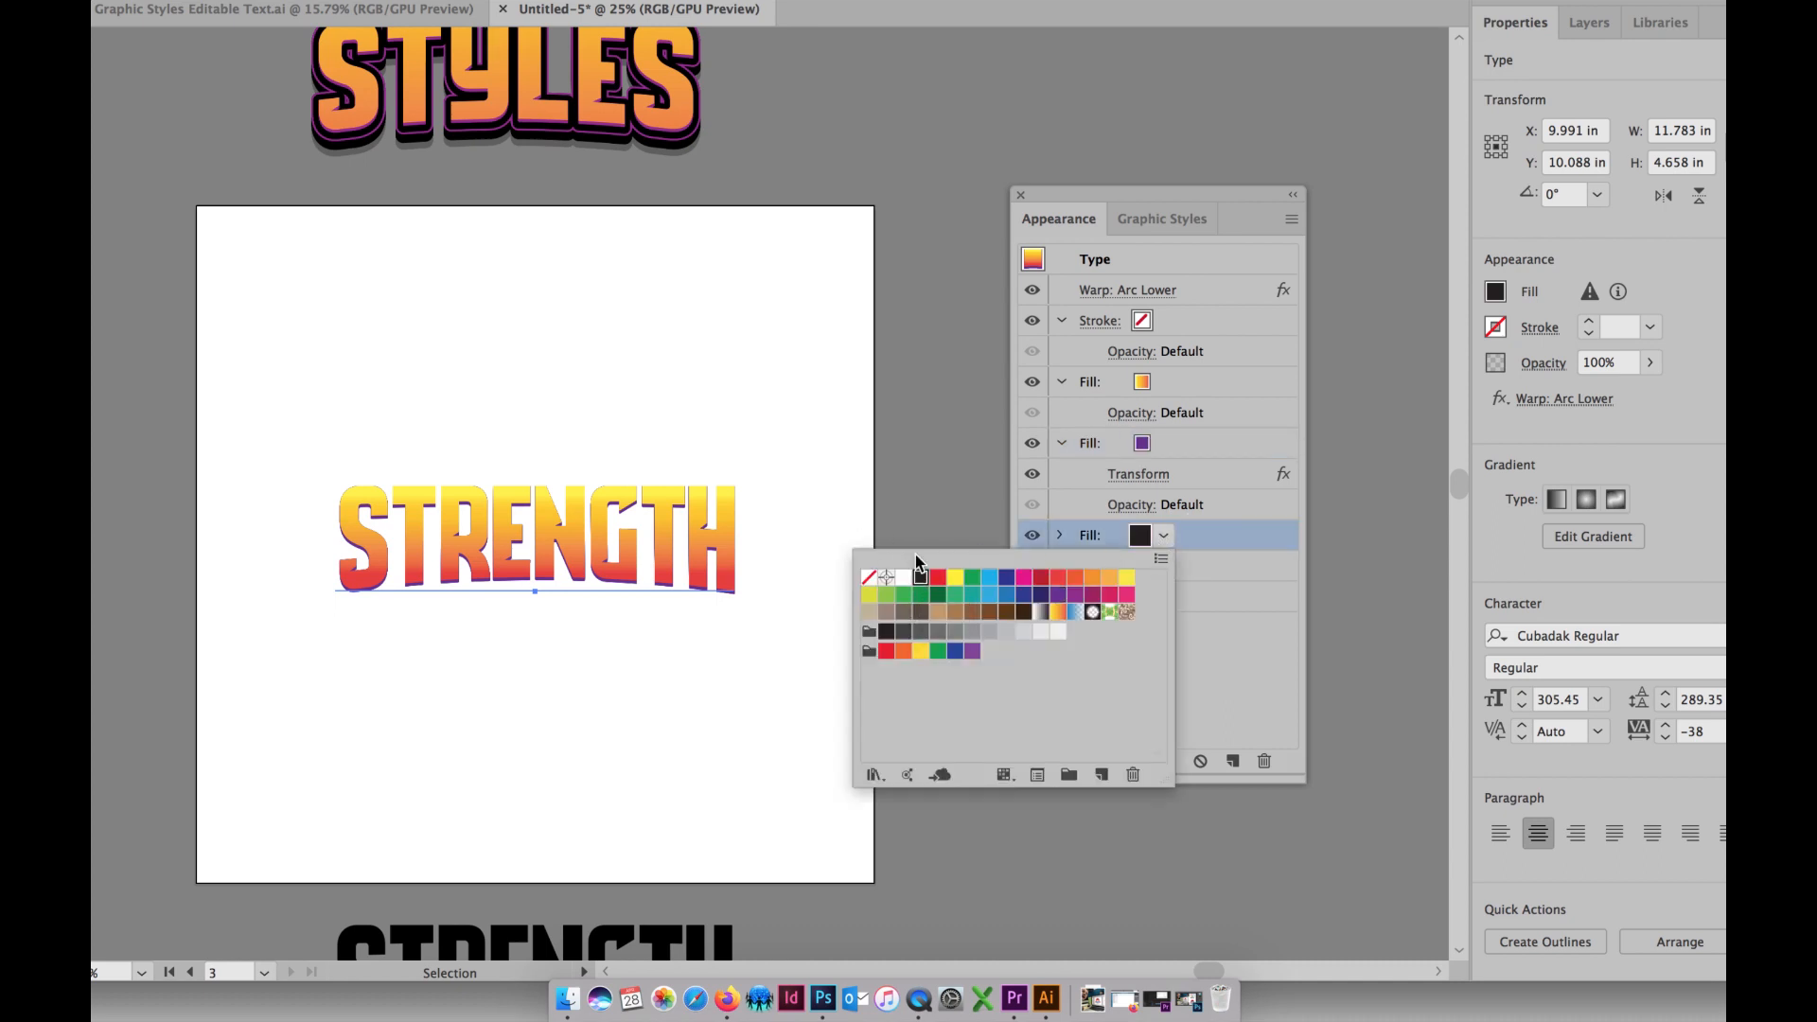
{"action": "left_click", "coordinate": [1220, 632]}
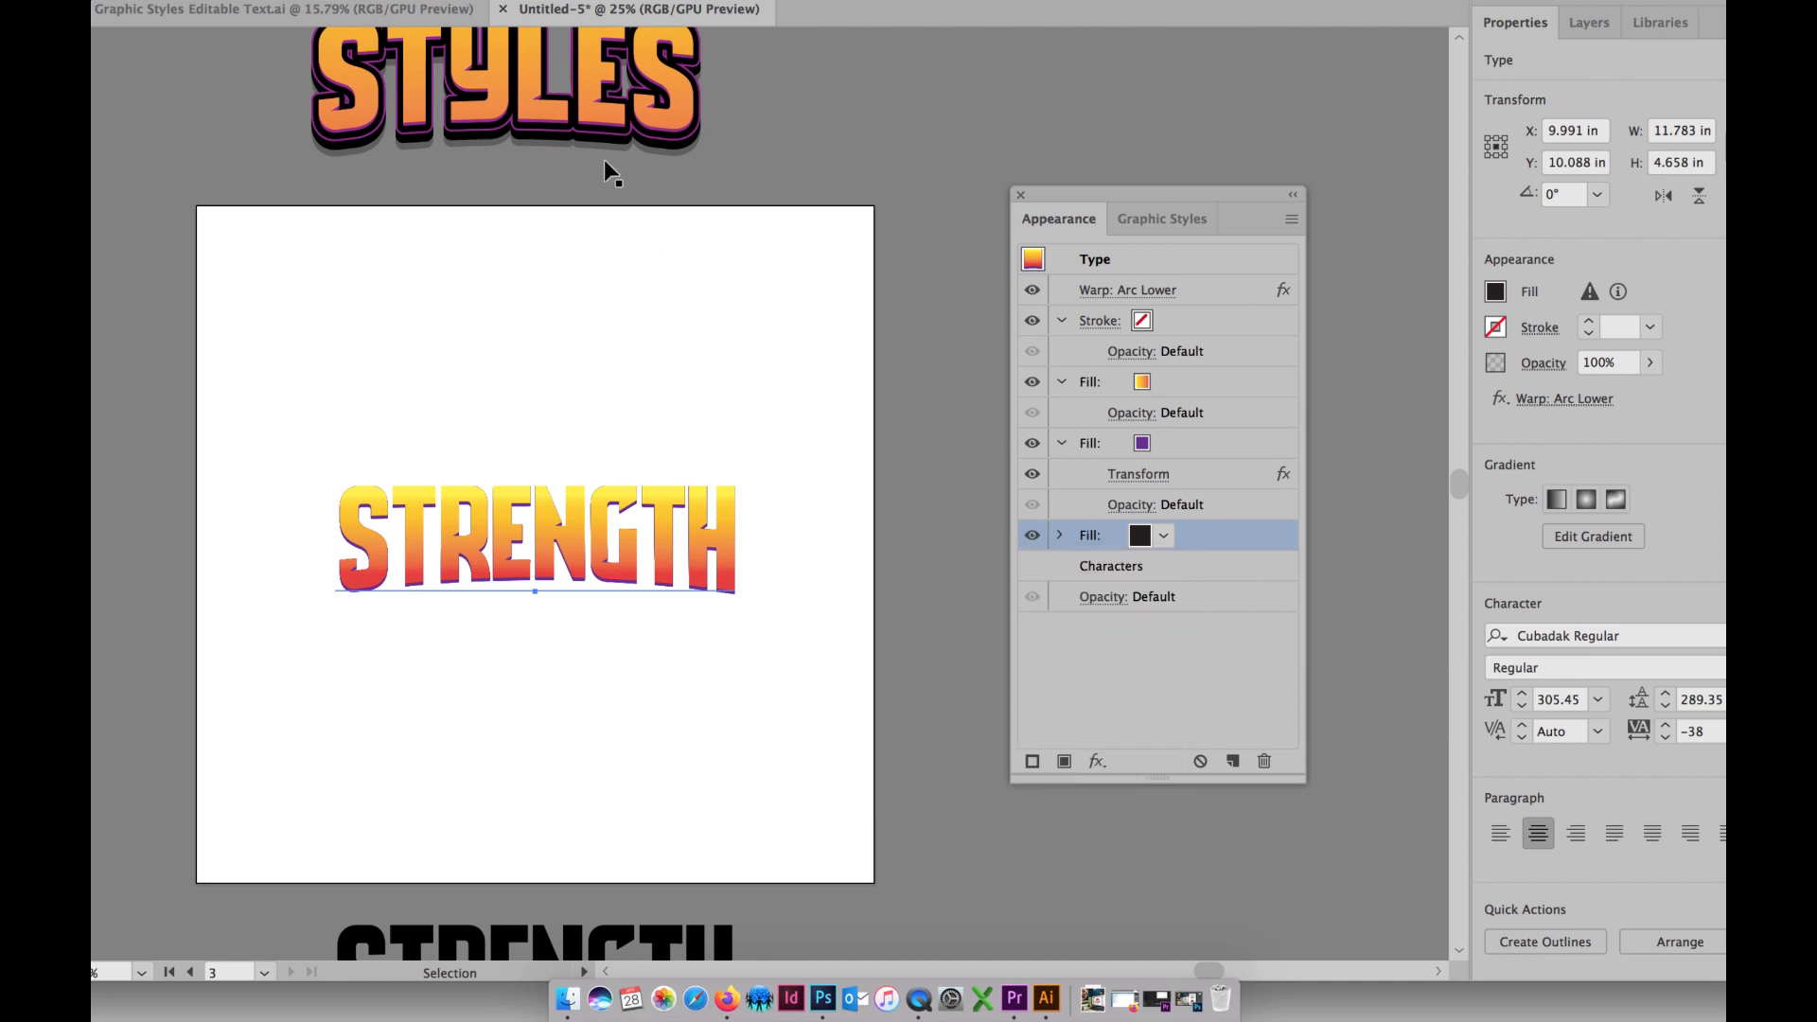
- Check the Offset Path settings on the first black fill of the GRAPHIC STYLES lettering
{"action": "left_click", "coordinate": [581, 124]}
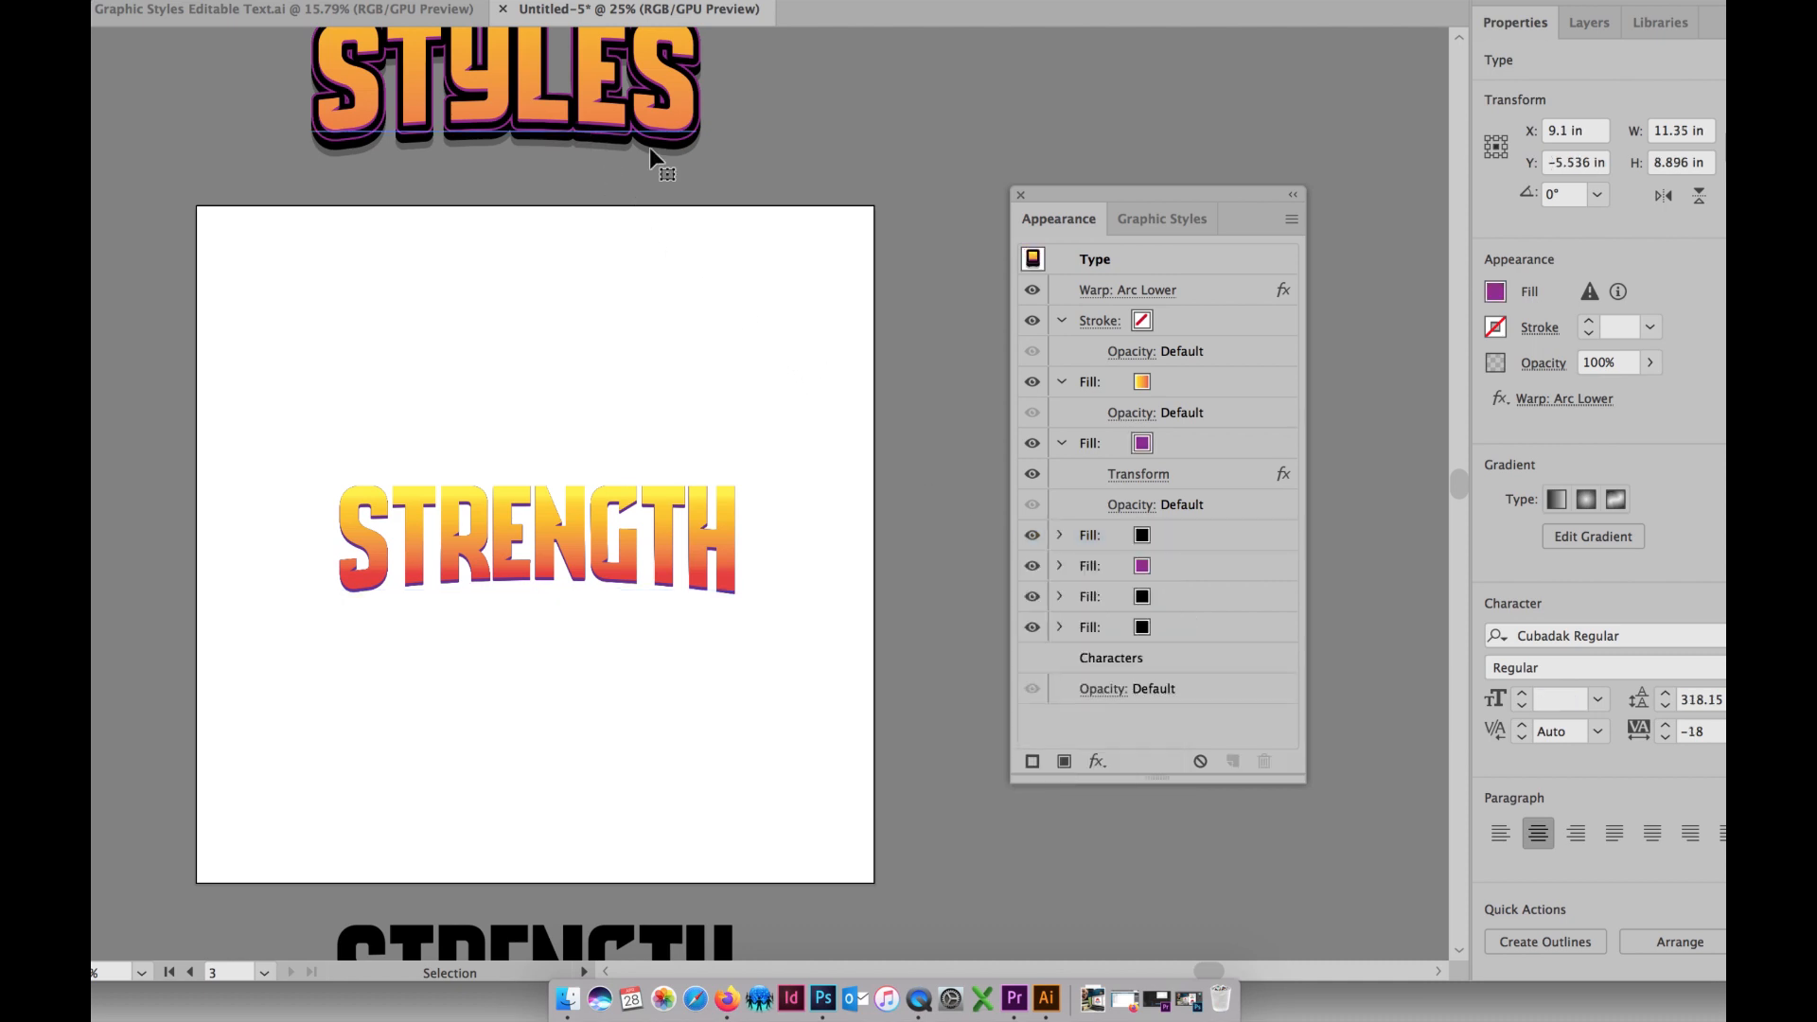
{"action": "left_click", "coordinate": [1059, 536]}
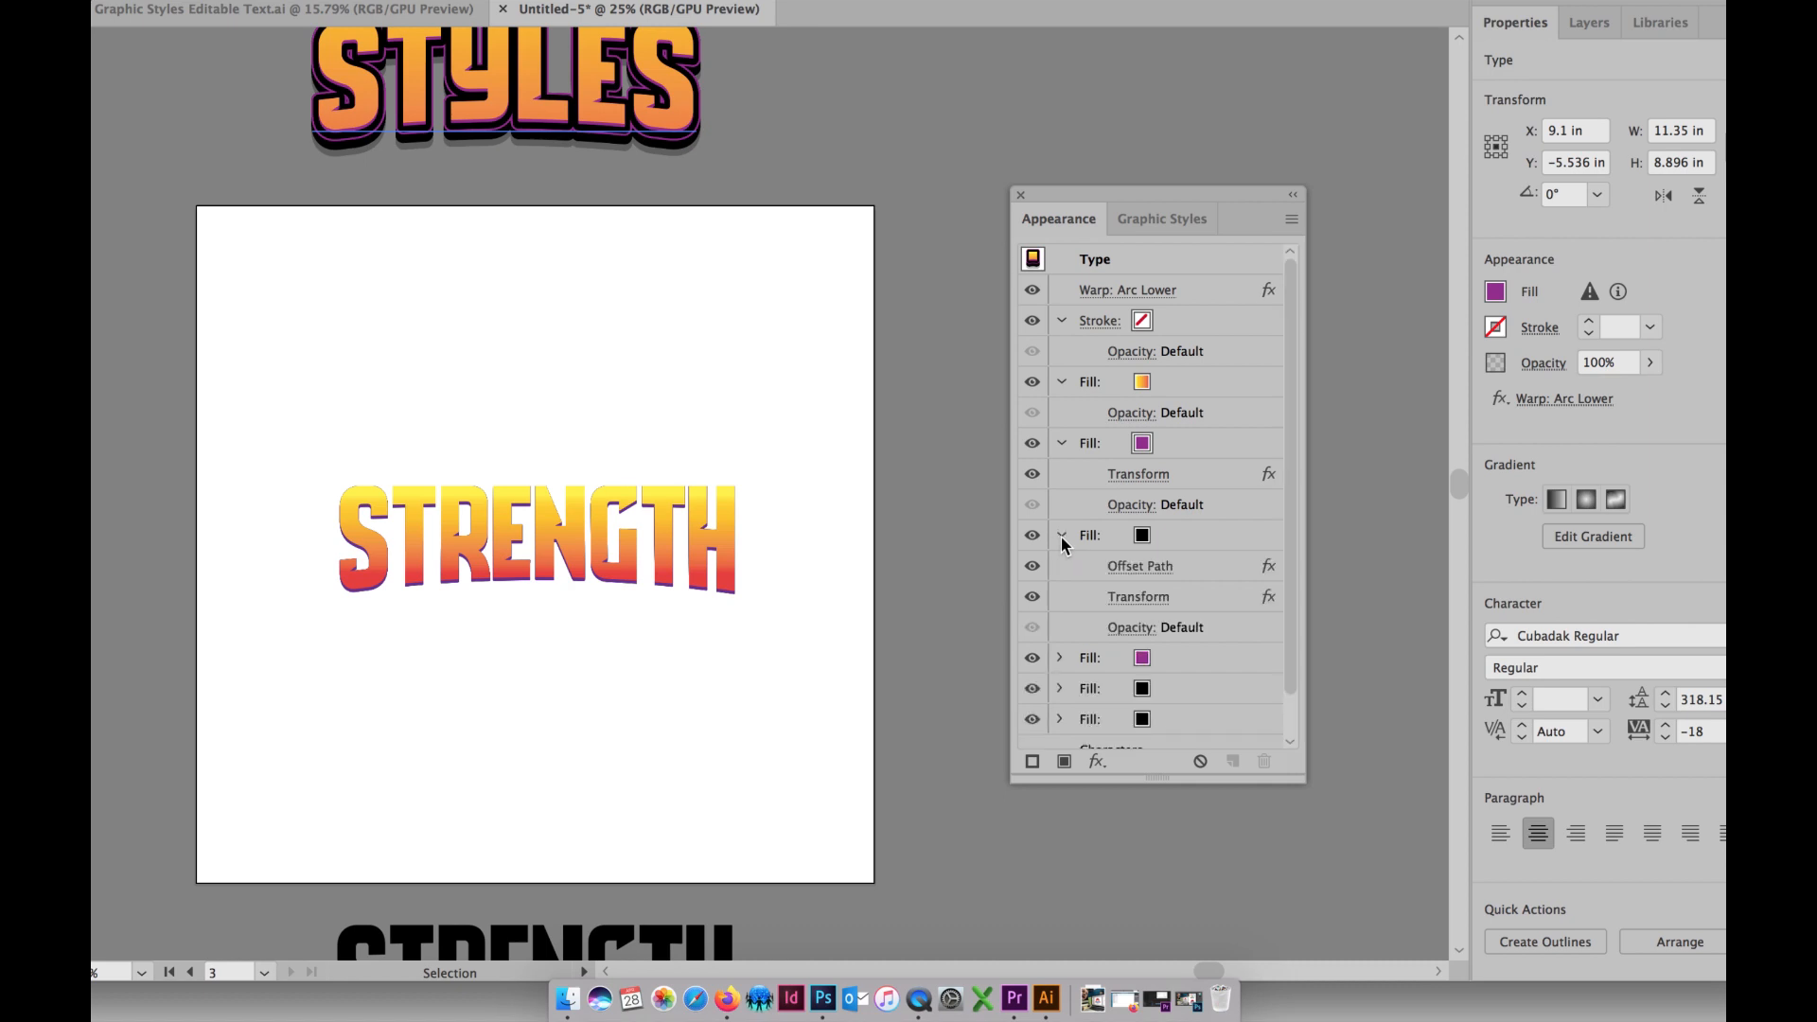
{"action": "left_click", "coordinate": [1141, 567]}
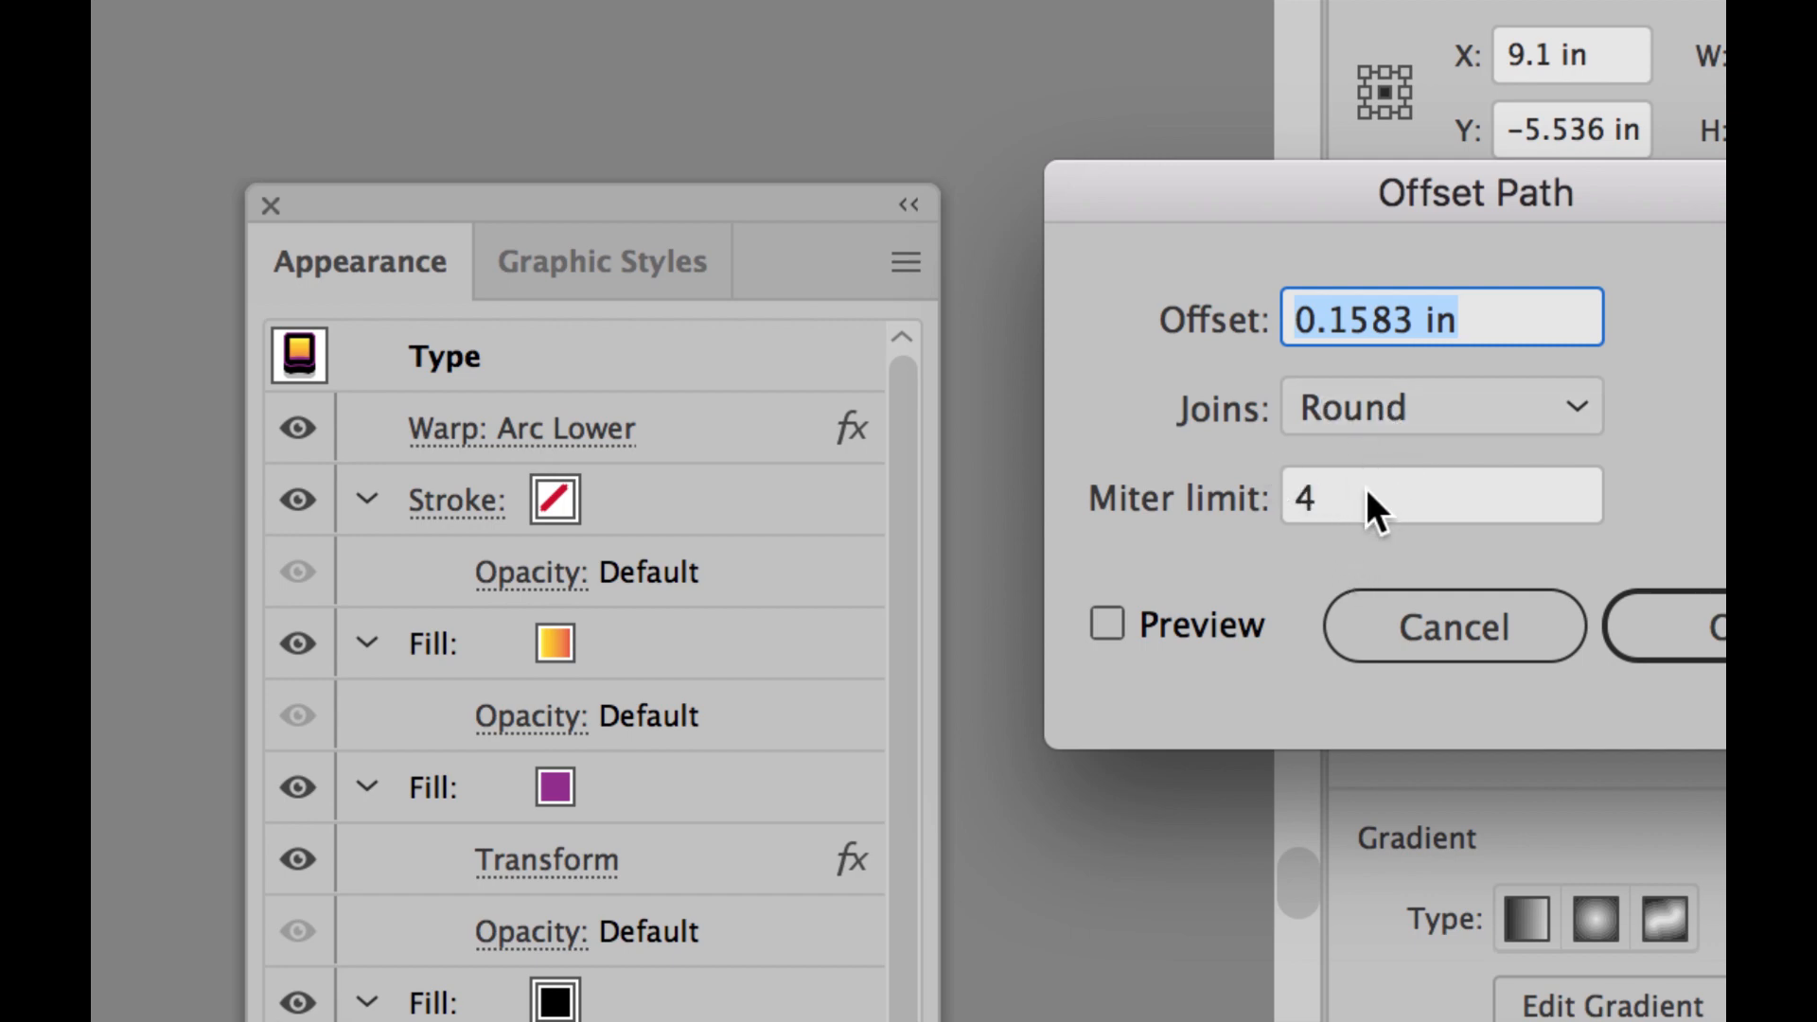
{"action": "left_click", "coordinate": [1673, 605]}
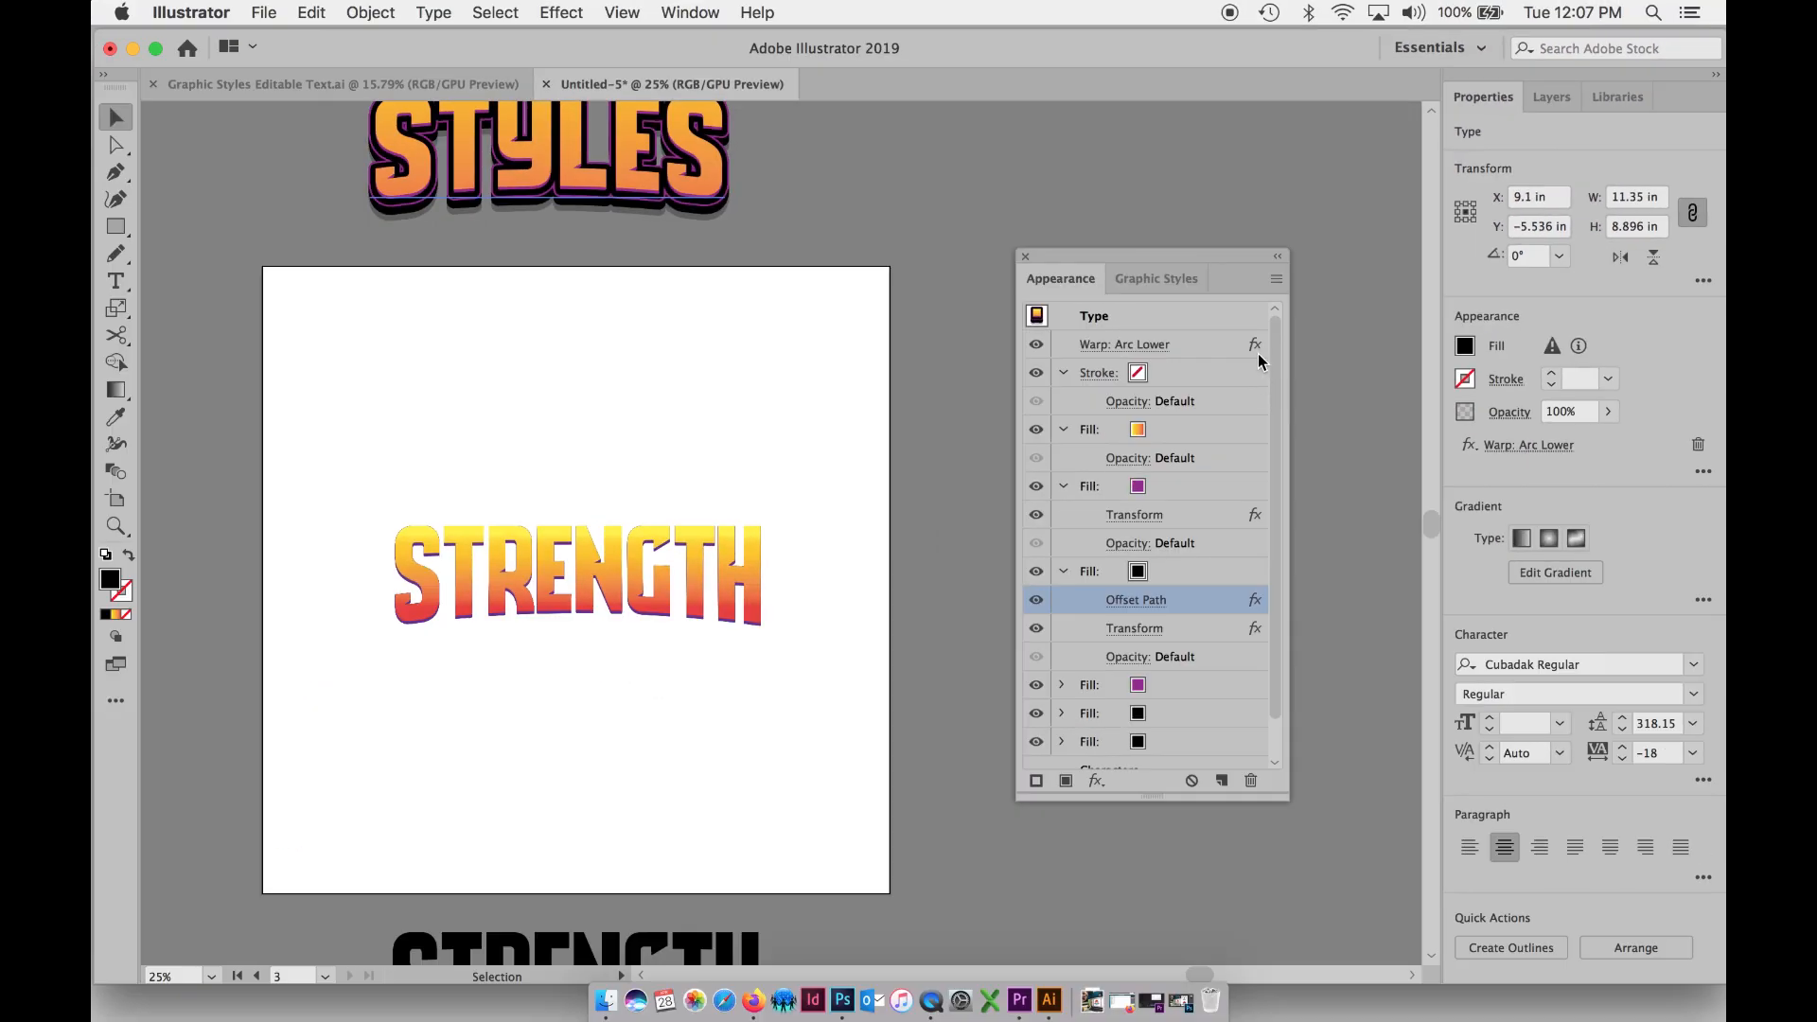
- Apply an Offset Path effect of 0.1583 in with round joins and miter limit 4 to the black fill of STRENGTH
{"action": "left_click", "coordinate": [721, 554]}
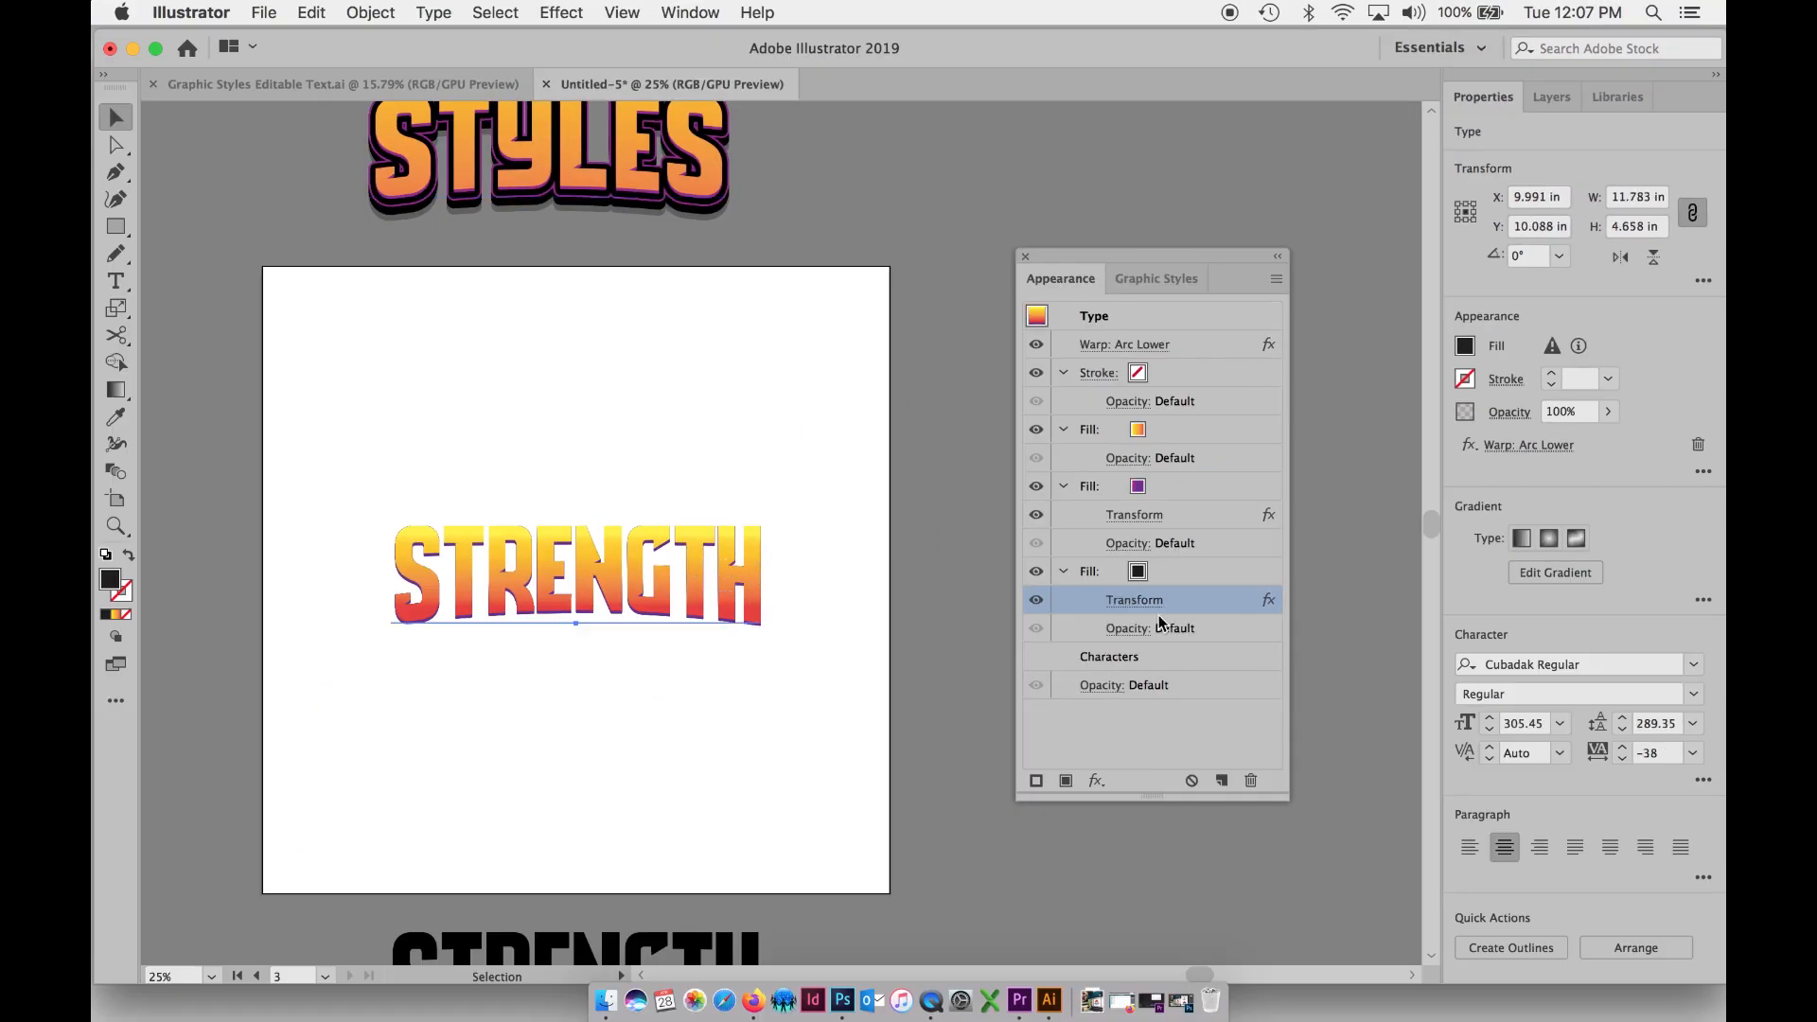
{"action": "left_click", "coordinate": [1134, 601]}
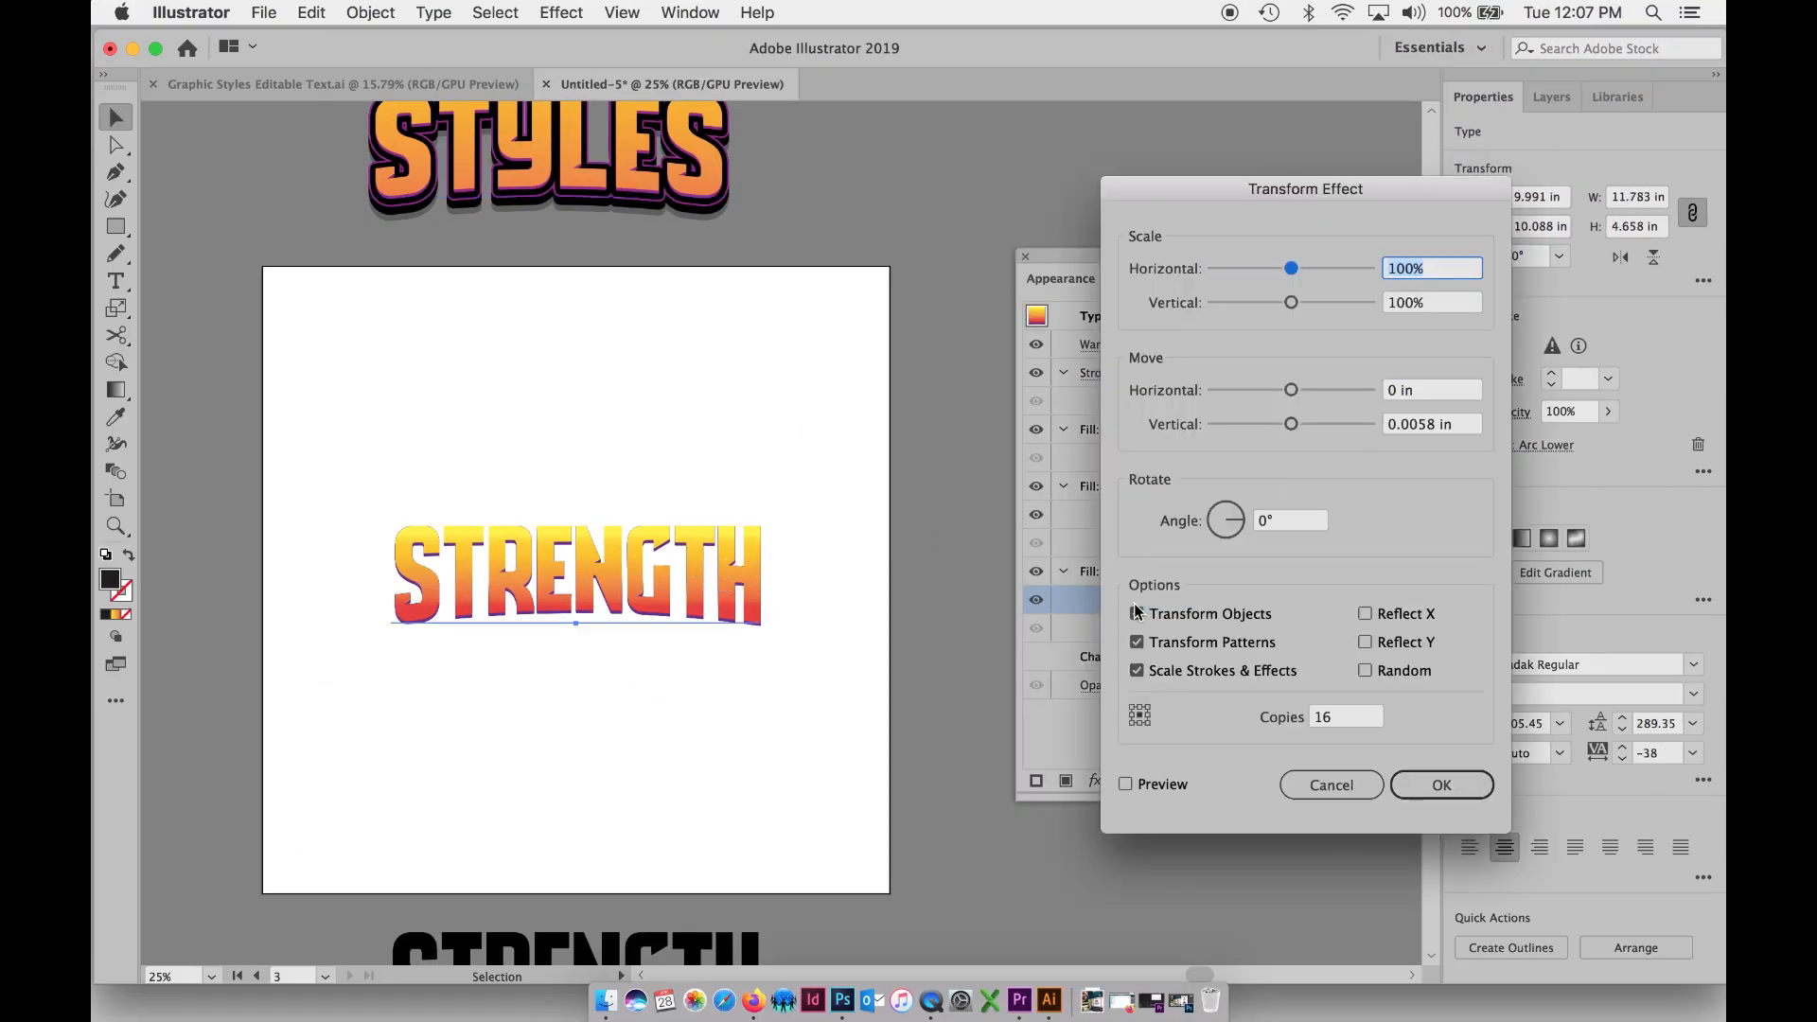
{"action": "left_click", "coordinate": [1329, 785]}
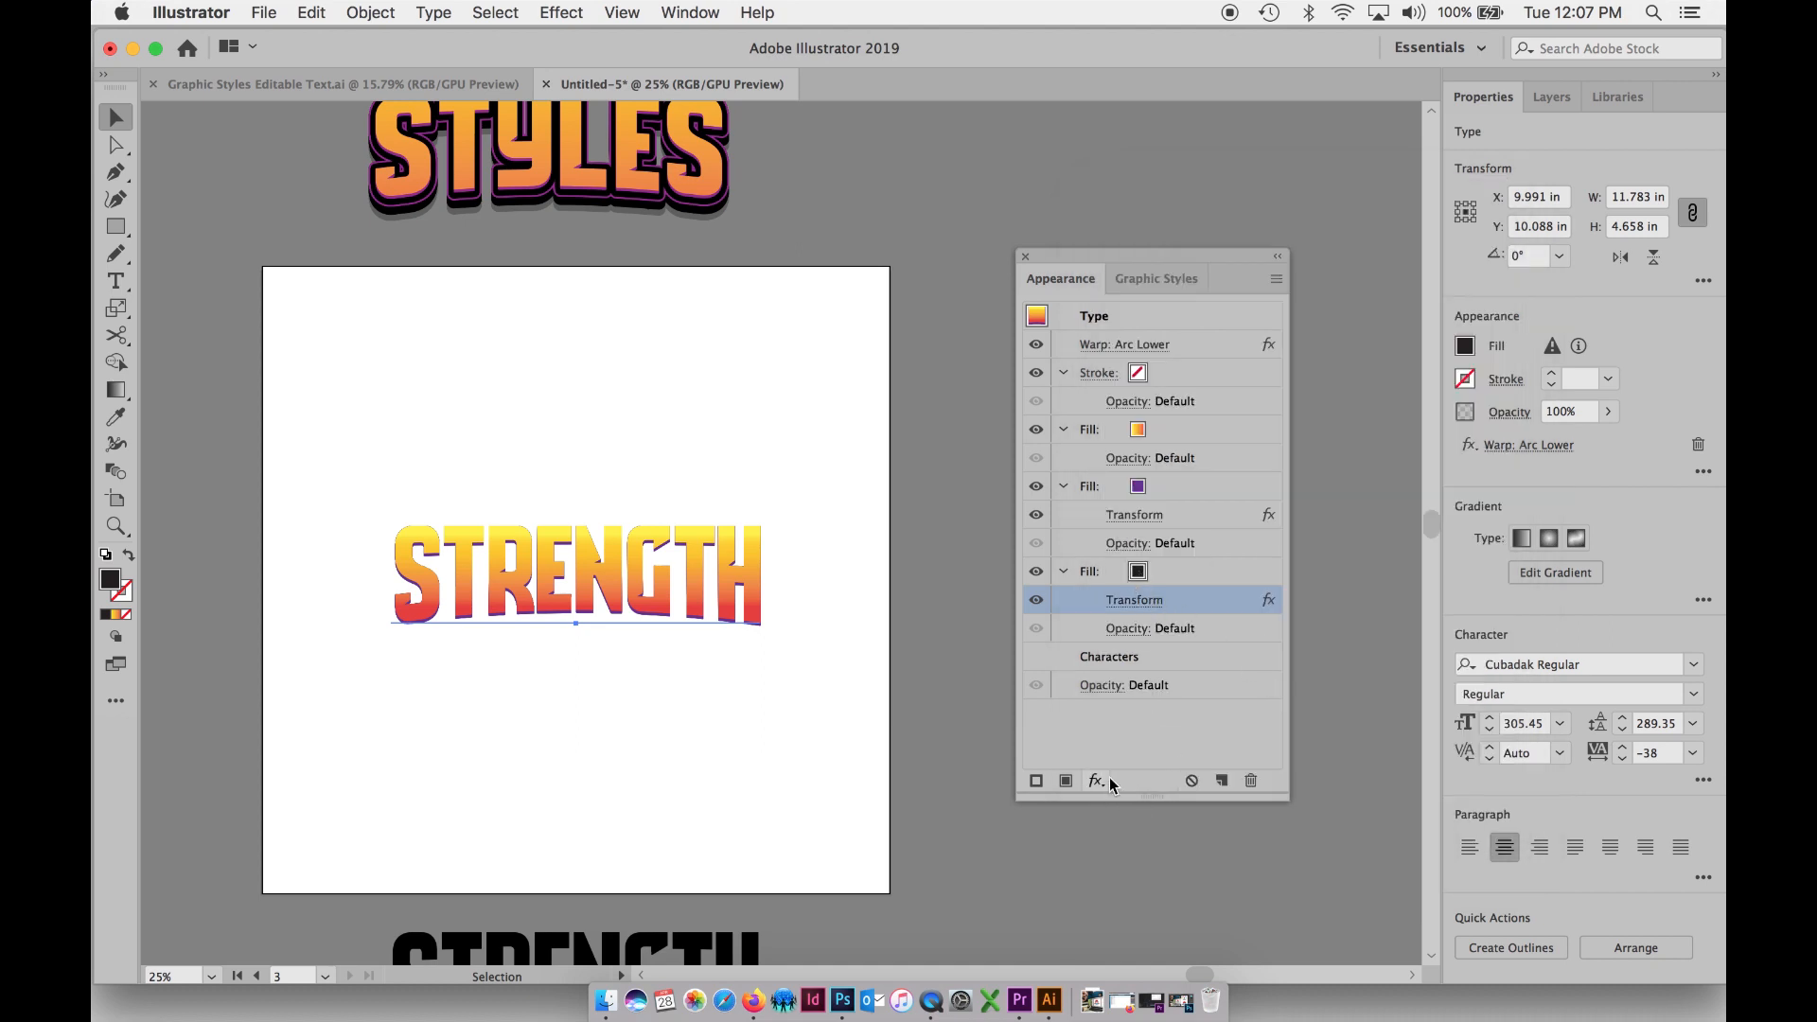
{"action": "left_click", "coordinate": [1109, 782]}
{"action": "mouse_move", "coordinate": [1147, 603]}
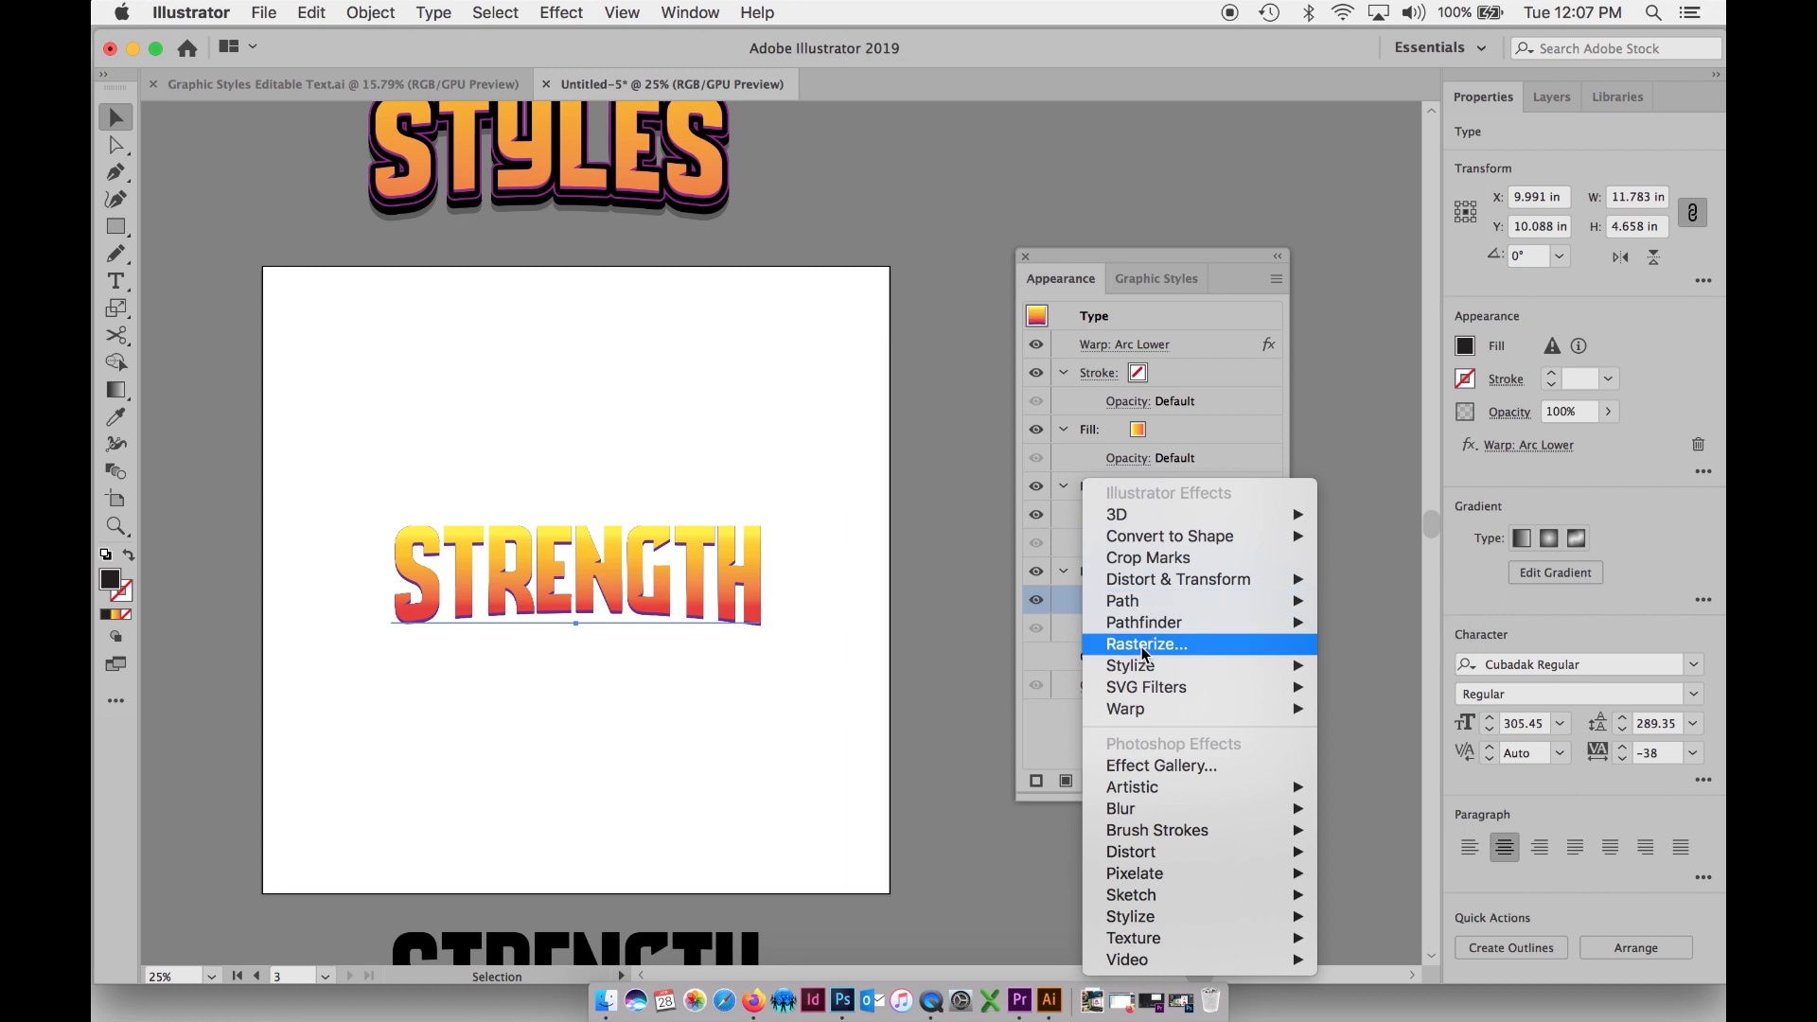
{"action": "mouse_move", "coordinate": [1147, 701]}
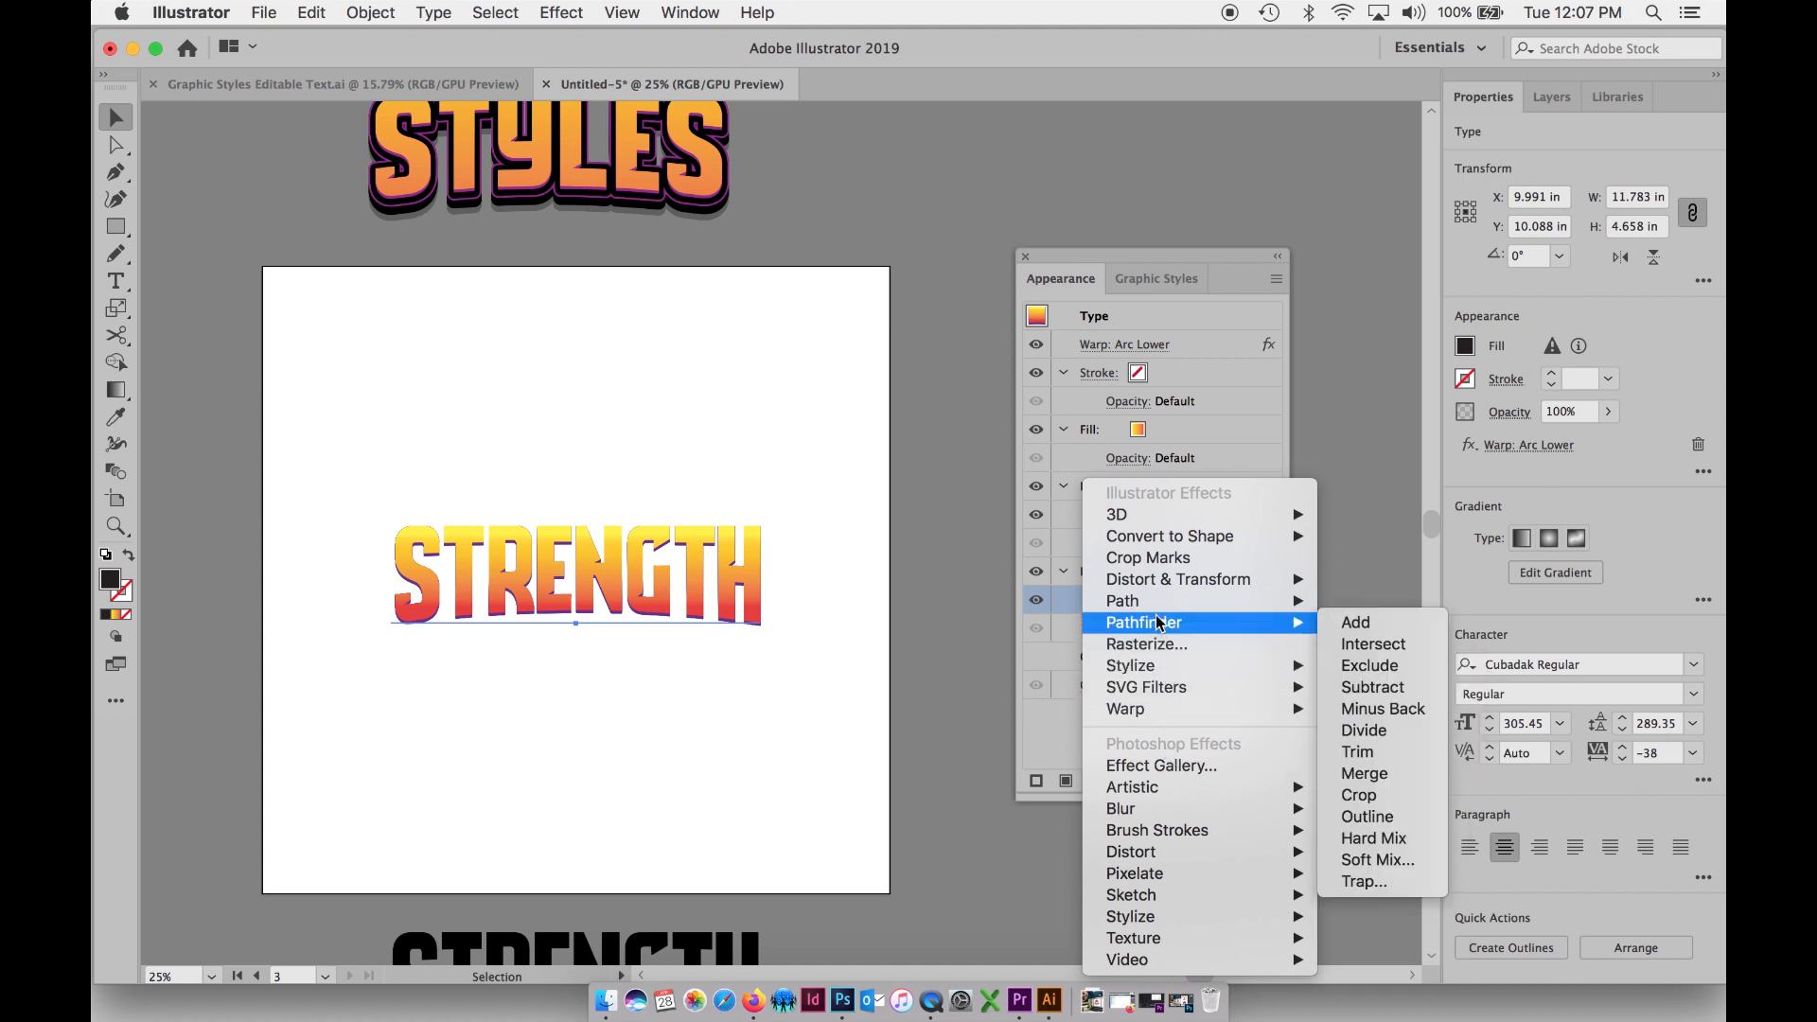
{"action": "left_click", "coordinate": [1346, 606]}
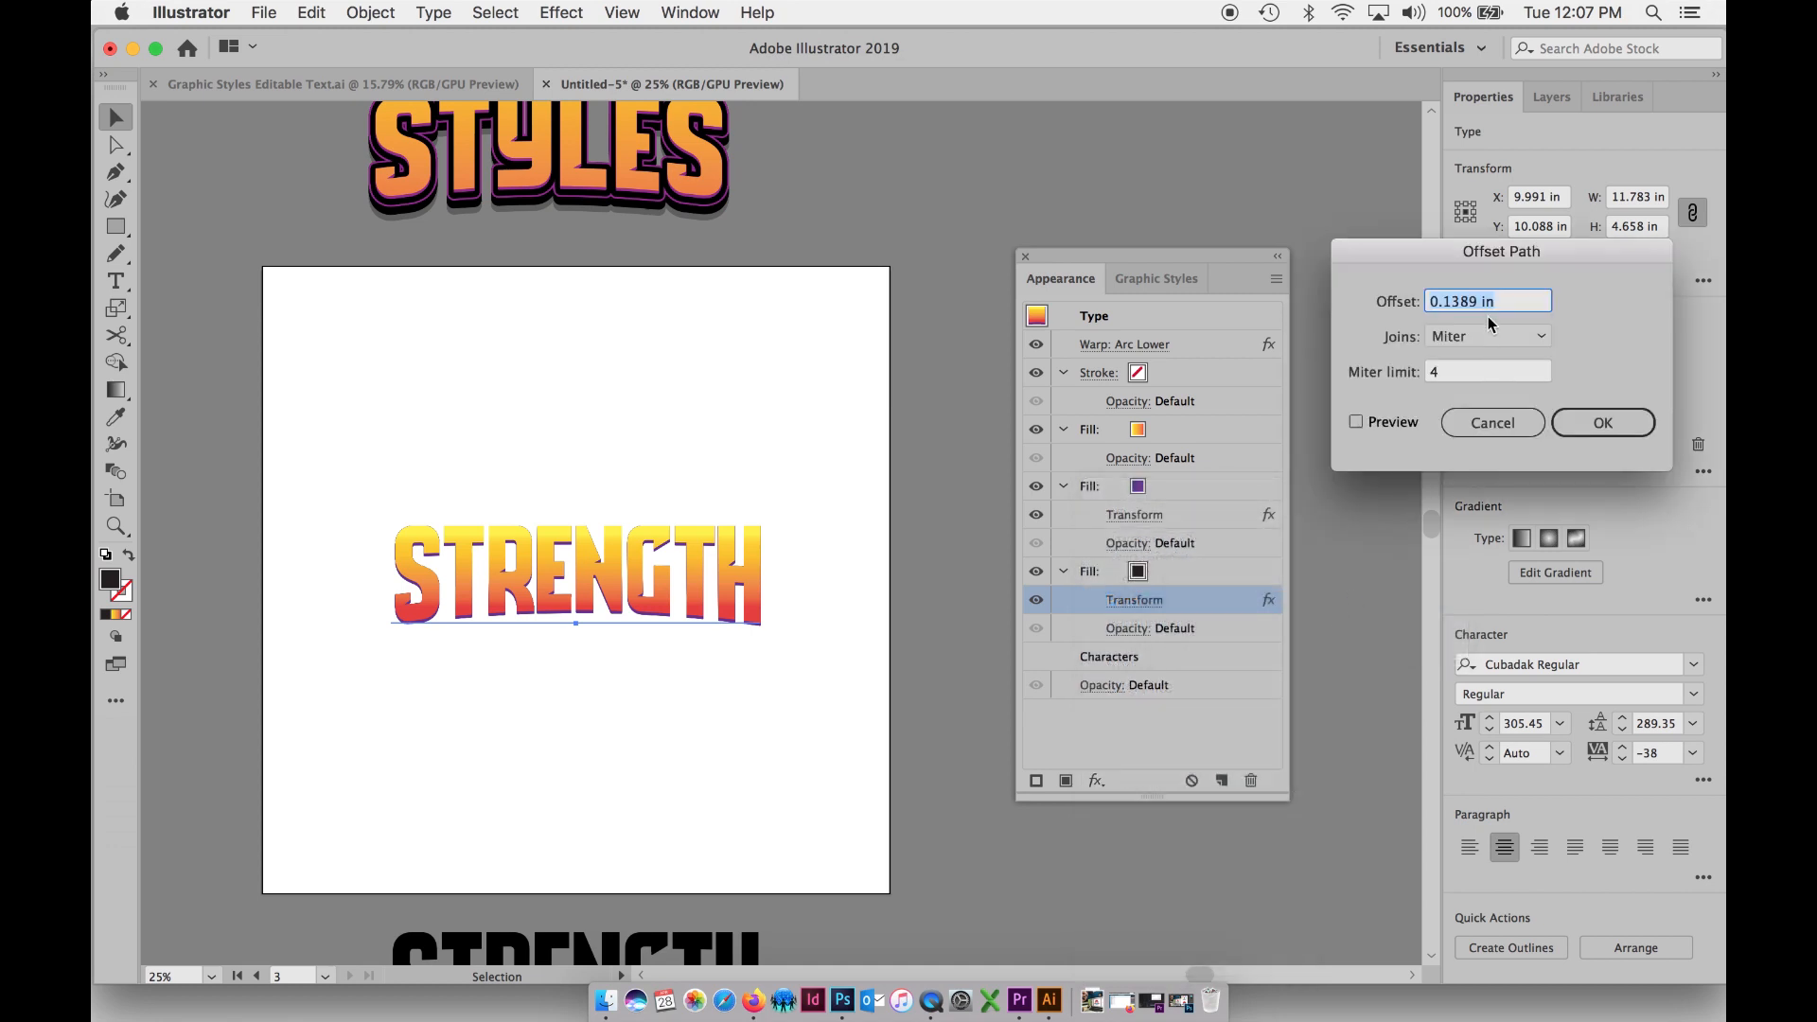
{"action": "left_click", "coordinate": [1482, 338]}
{"action": "left_click", "coordinate": [1486, 379]}
{"action": "left_click", "coordinate": [1609, 423]}
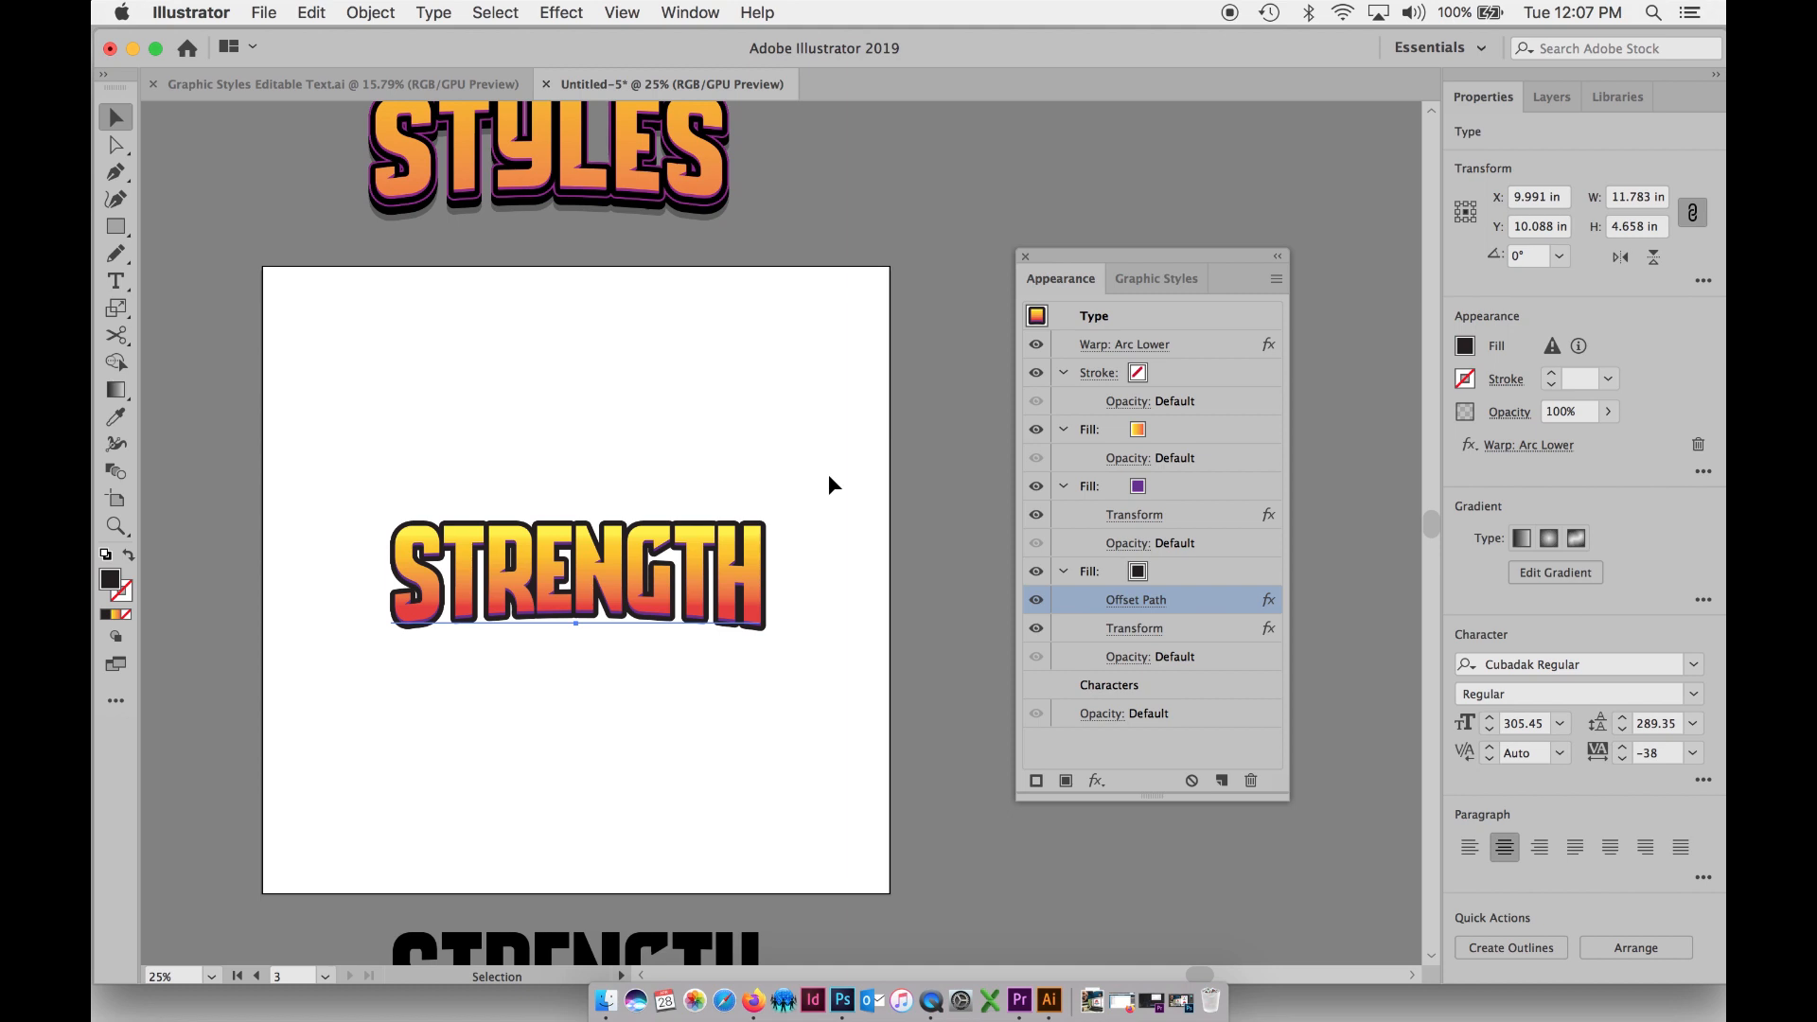
- Check the Transform effect settings on the first black fill of the GRAPHIC STYLES lettering
{"action": "left_click", "coordinate": [634, 161]}
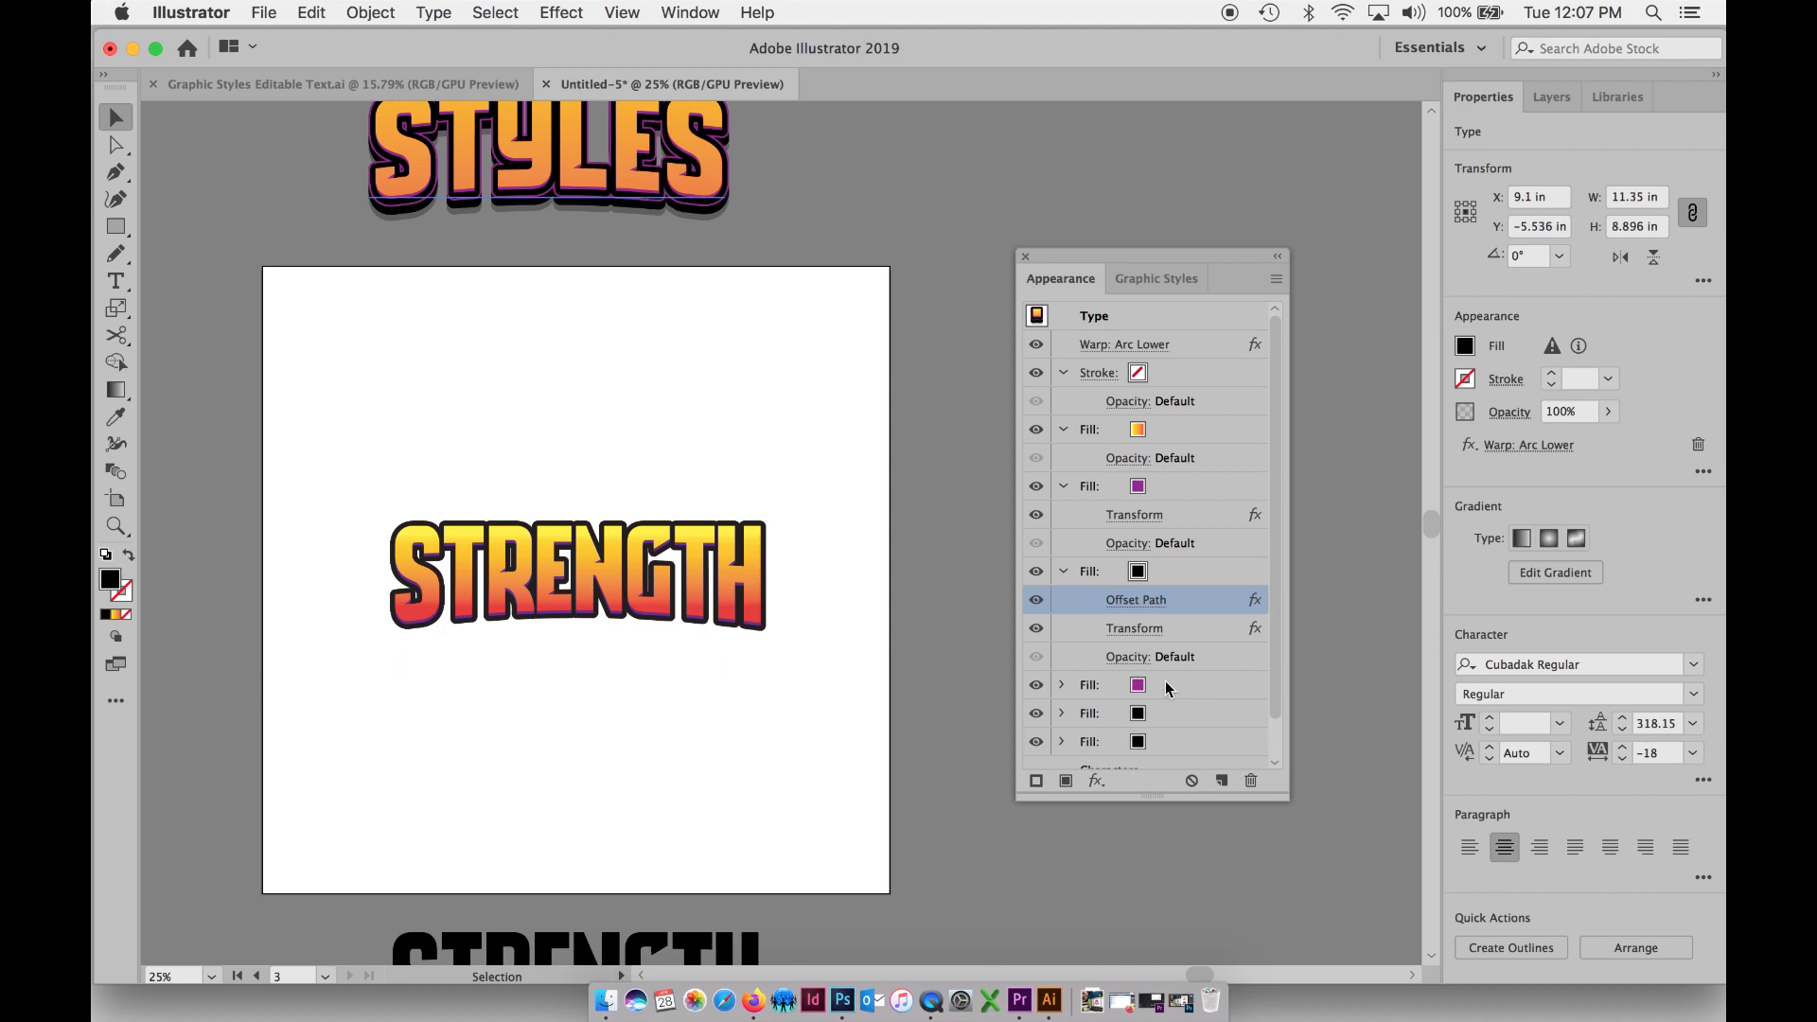
{"action": "left_click", "coordinate": [1149, 625]}
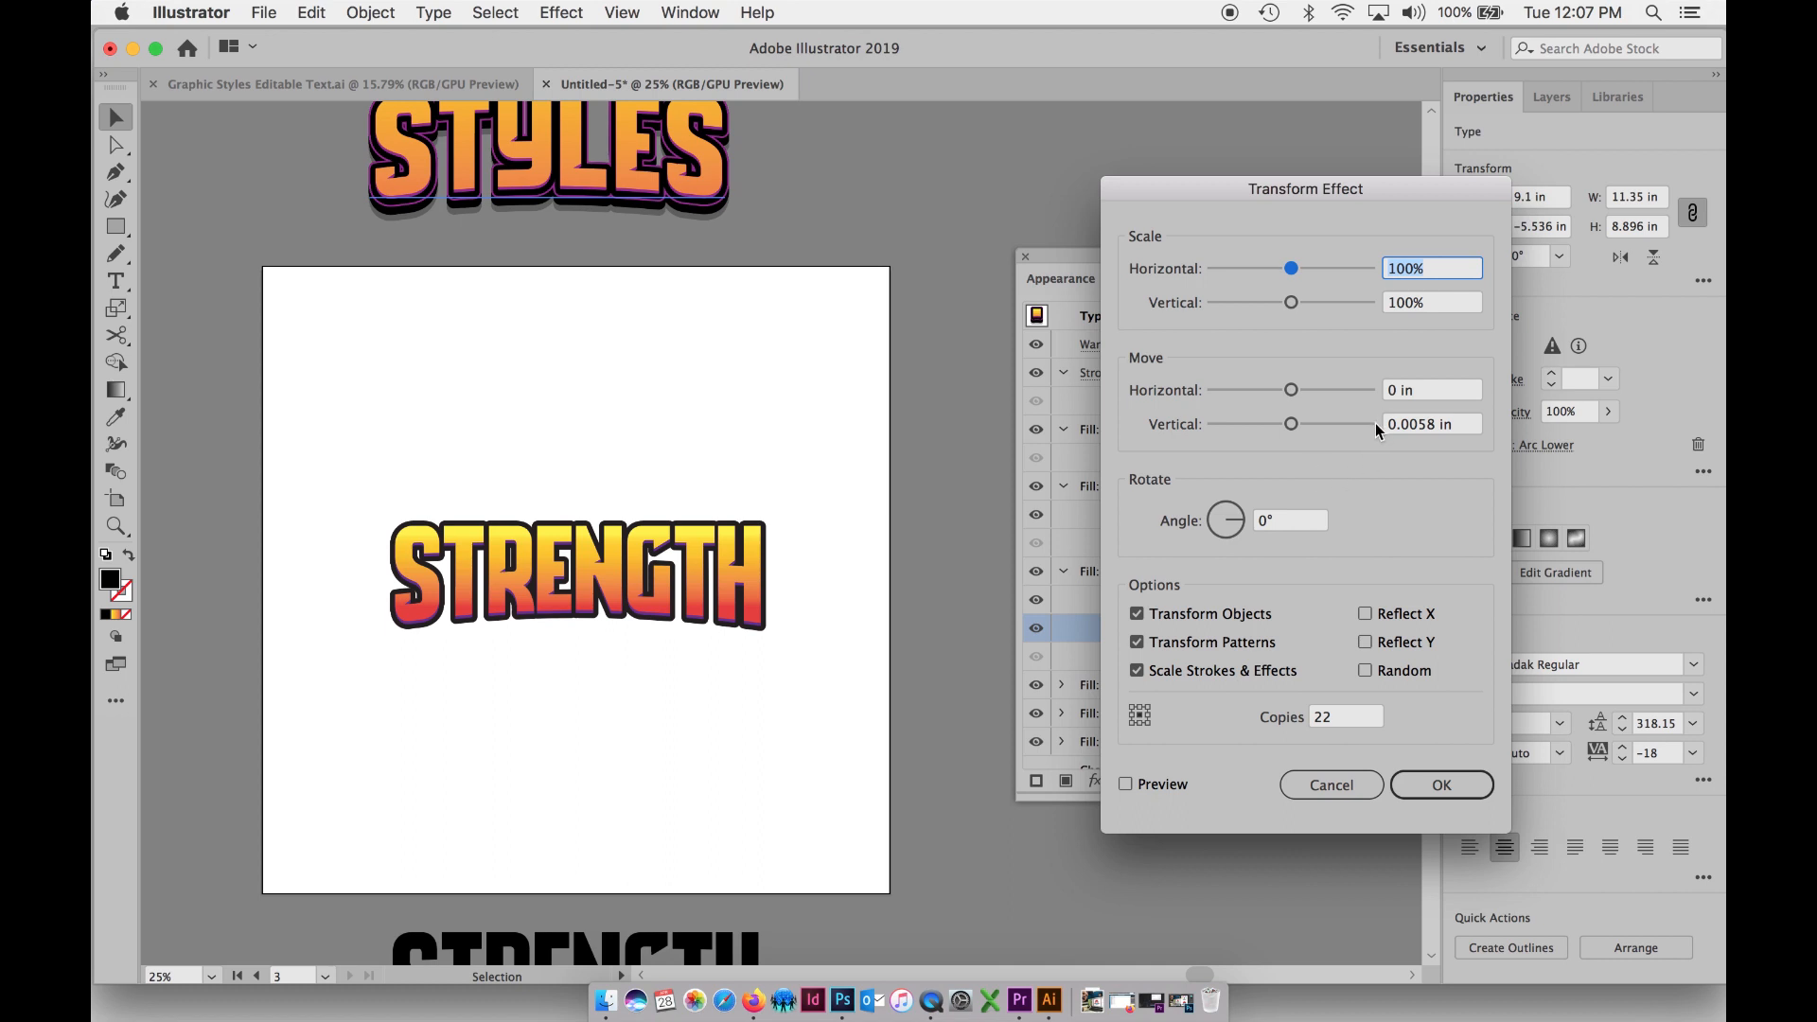
{"action": "left_click_drag", "start_coordinate": [1233, 201], "coordinate": [1279, 243]}
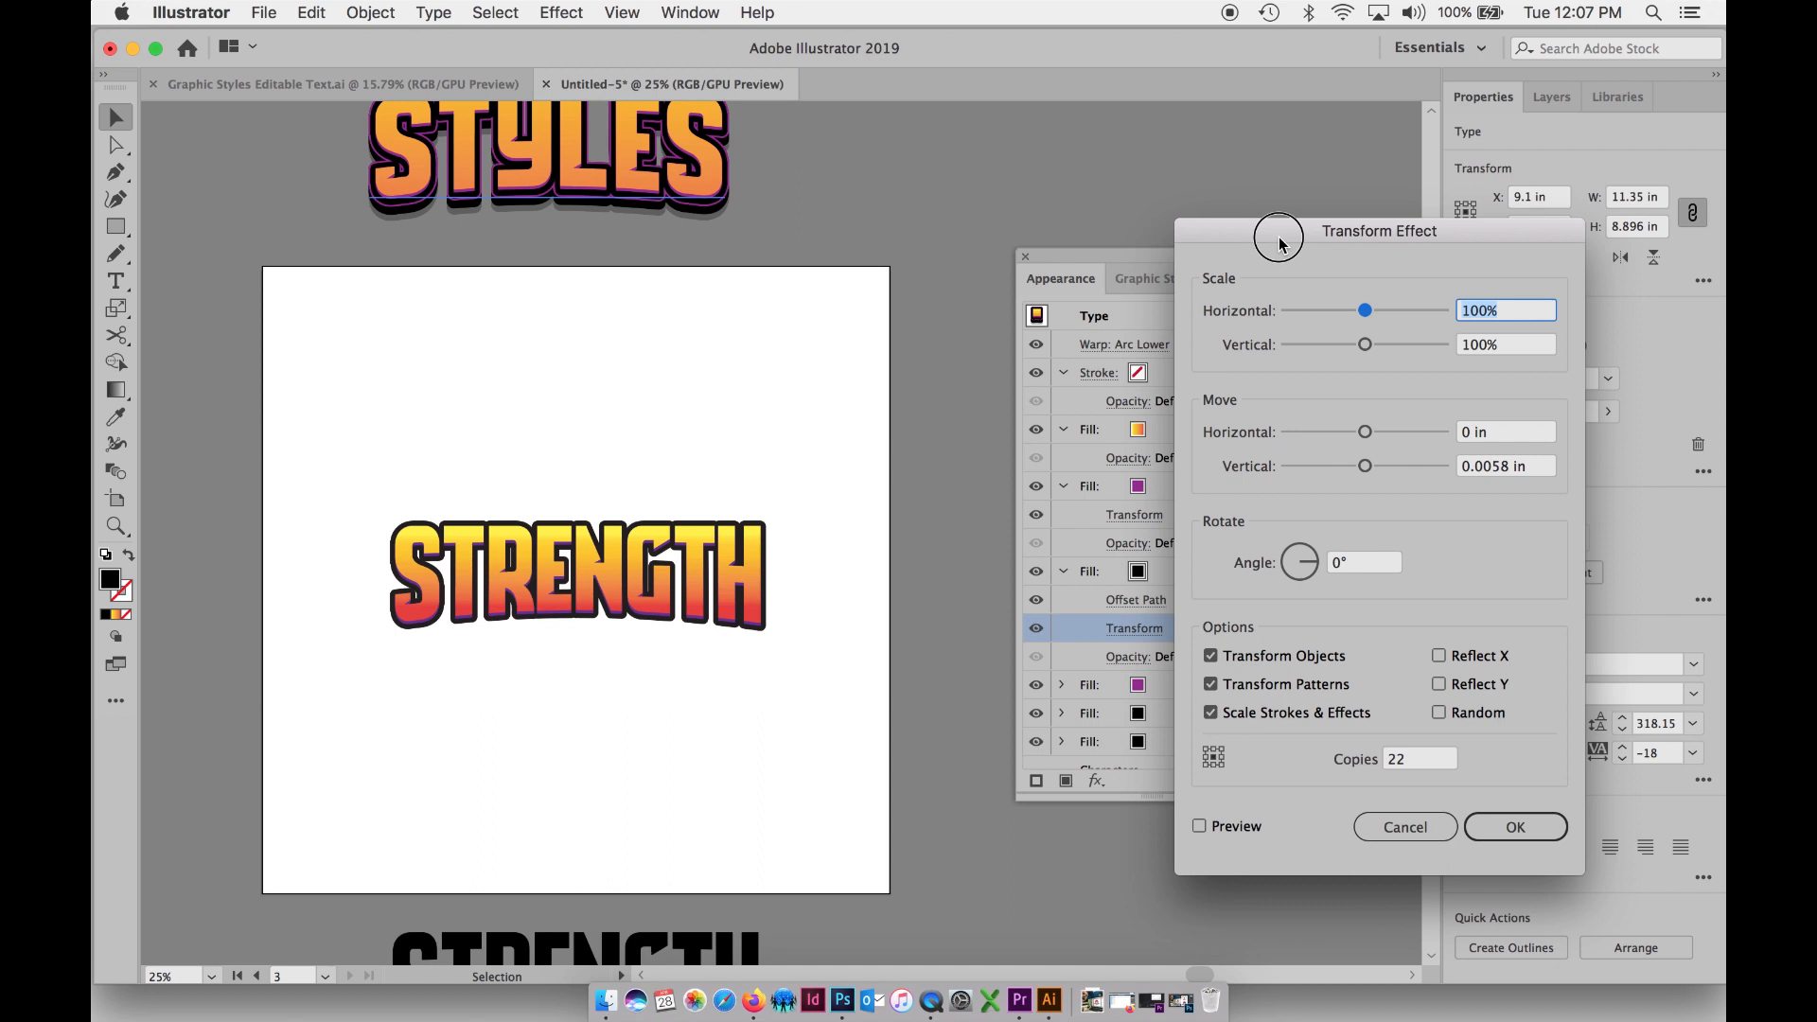
{"action": "left_click", "coordinate": [1497, 827]}
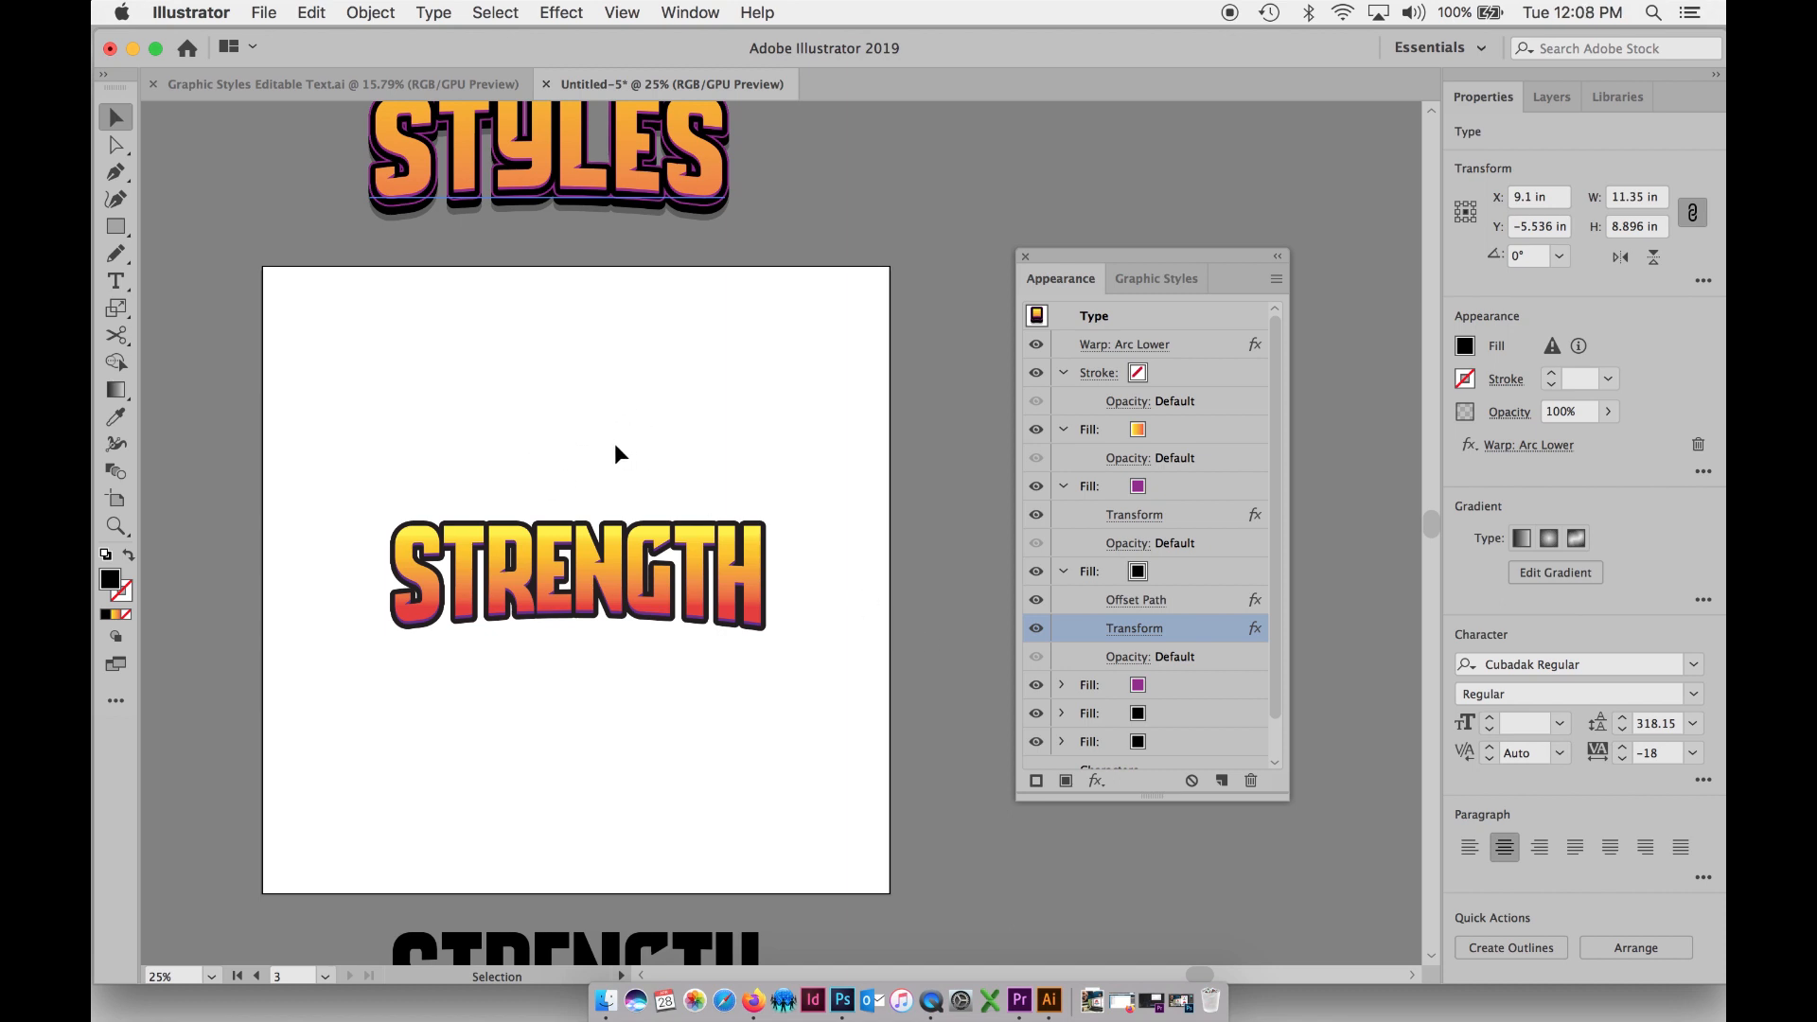
- Set the Transform effect on the black fill of STRENGTH to 22 copies
{"action": "left_click", "coordinate": [636, 579]}
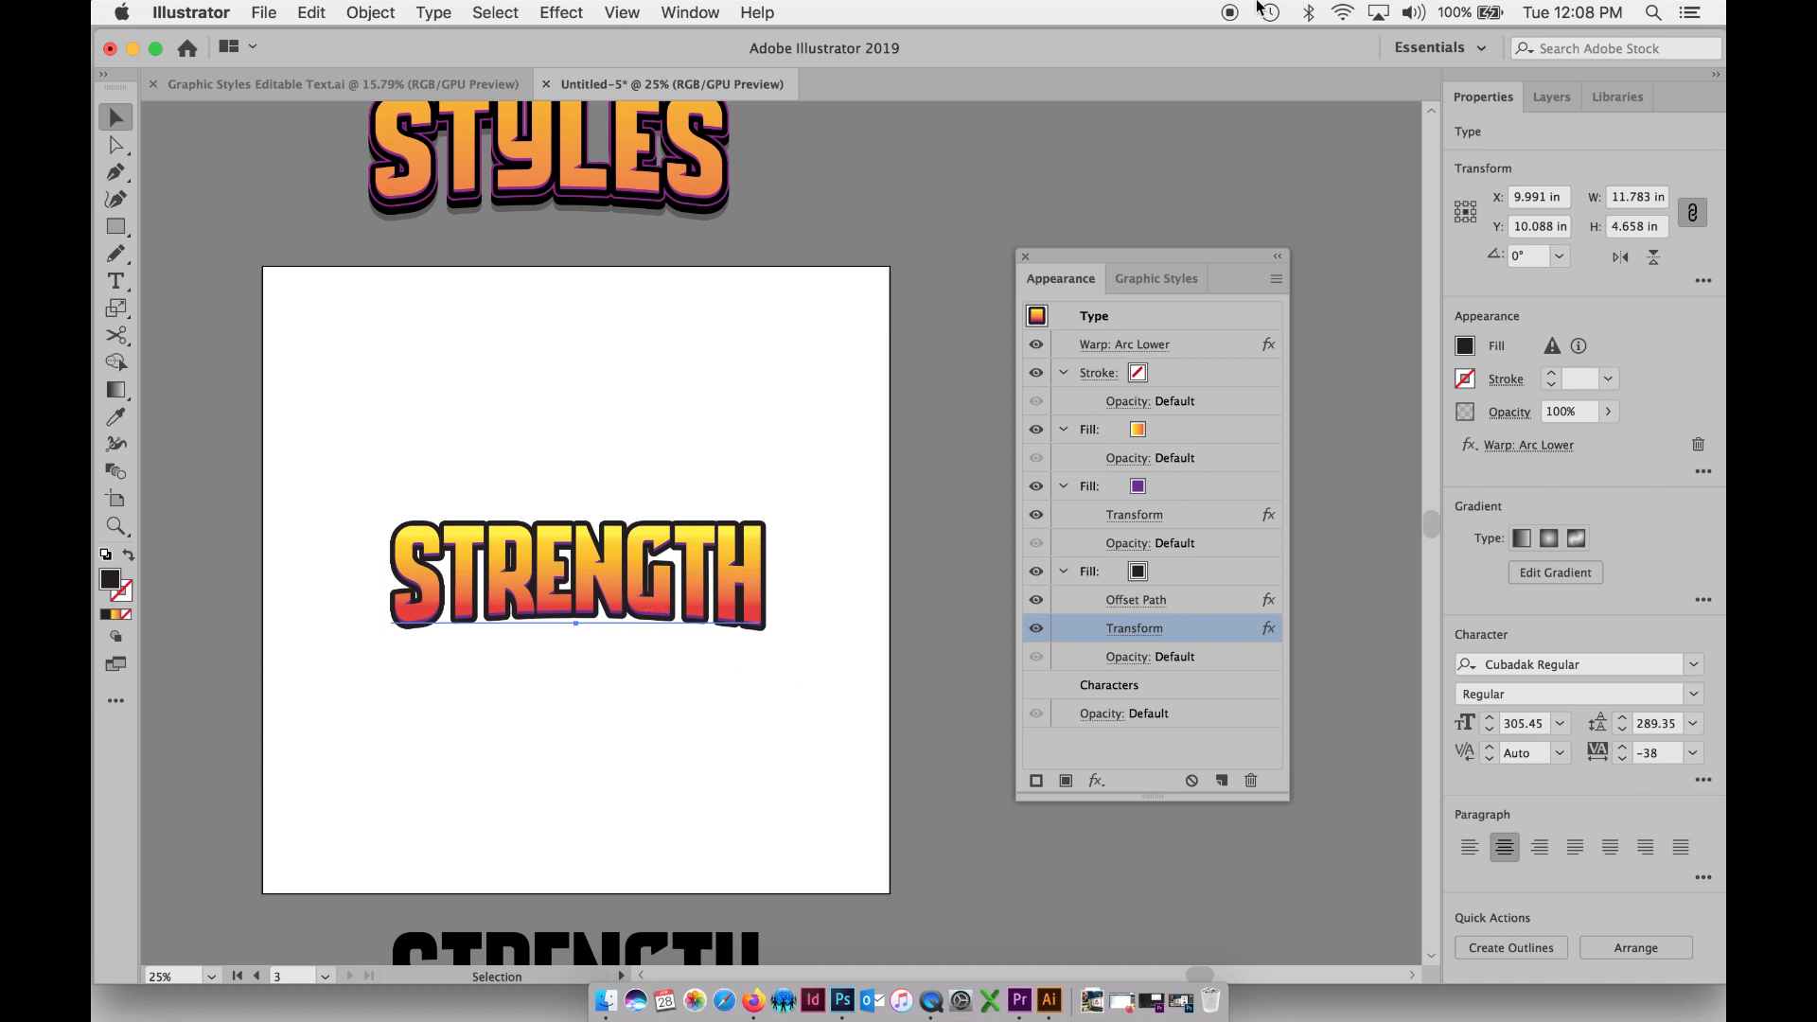
{"action": "left_click", "coordinate": [1185, 640], "text": "ctrl"}
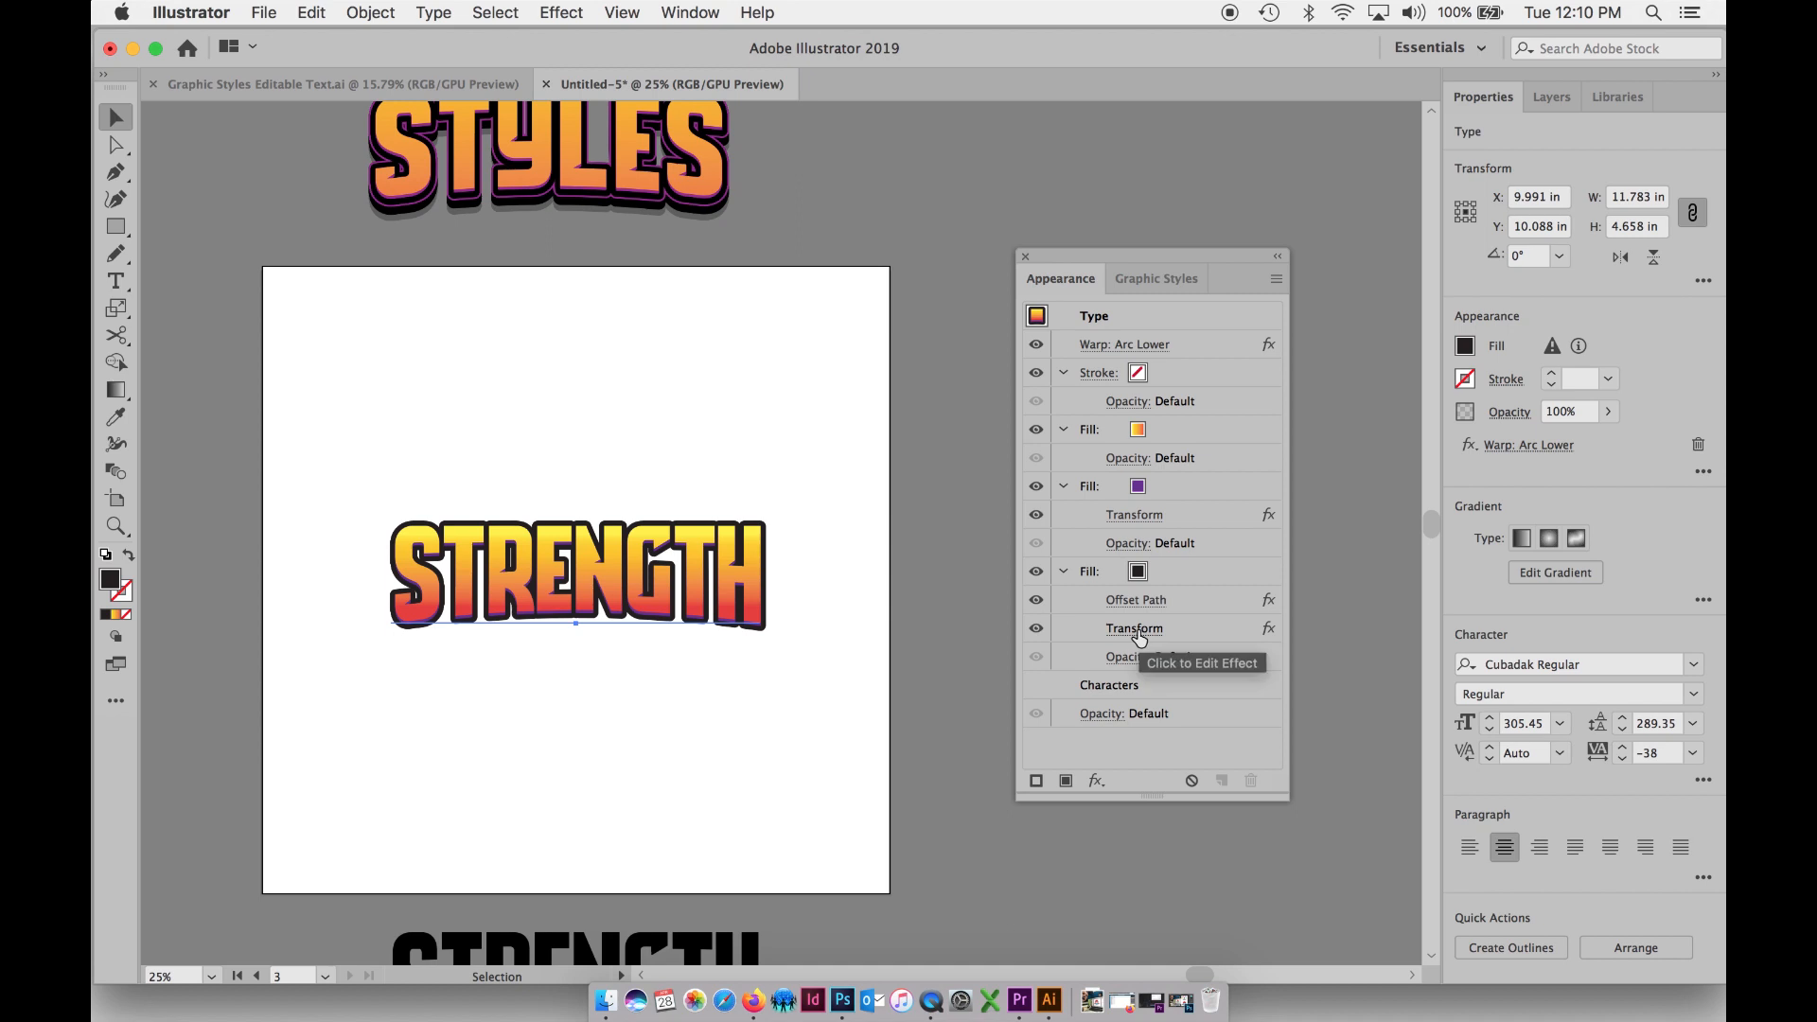
{"action": "left_click", "coordinate": [1135, 636]}
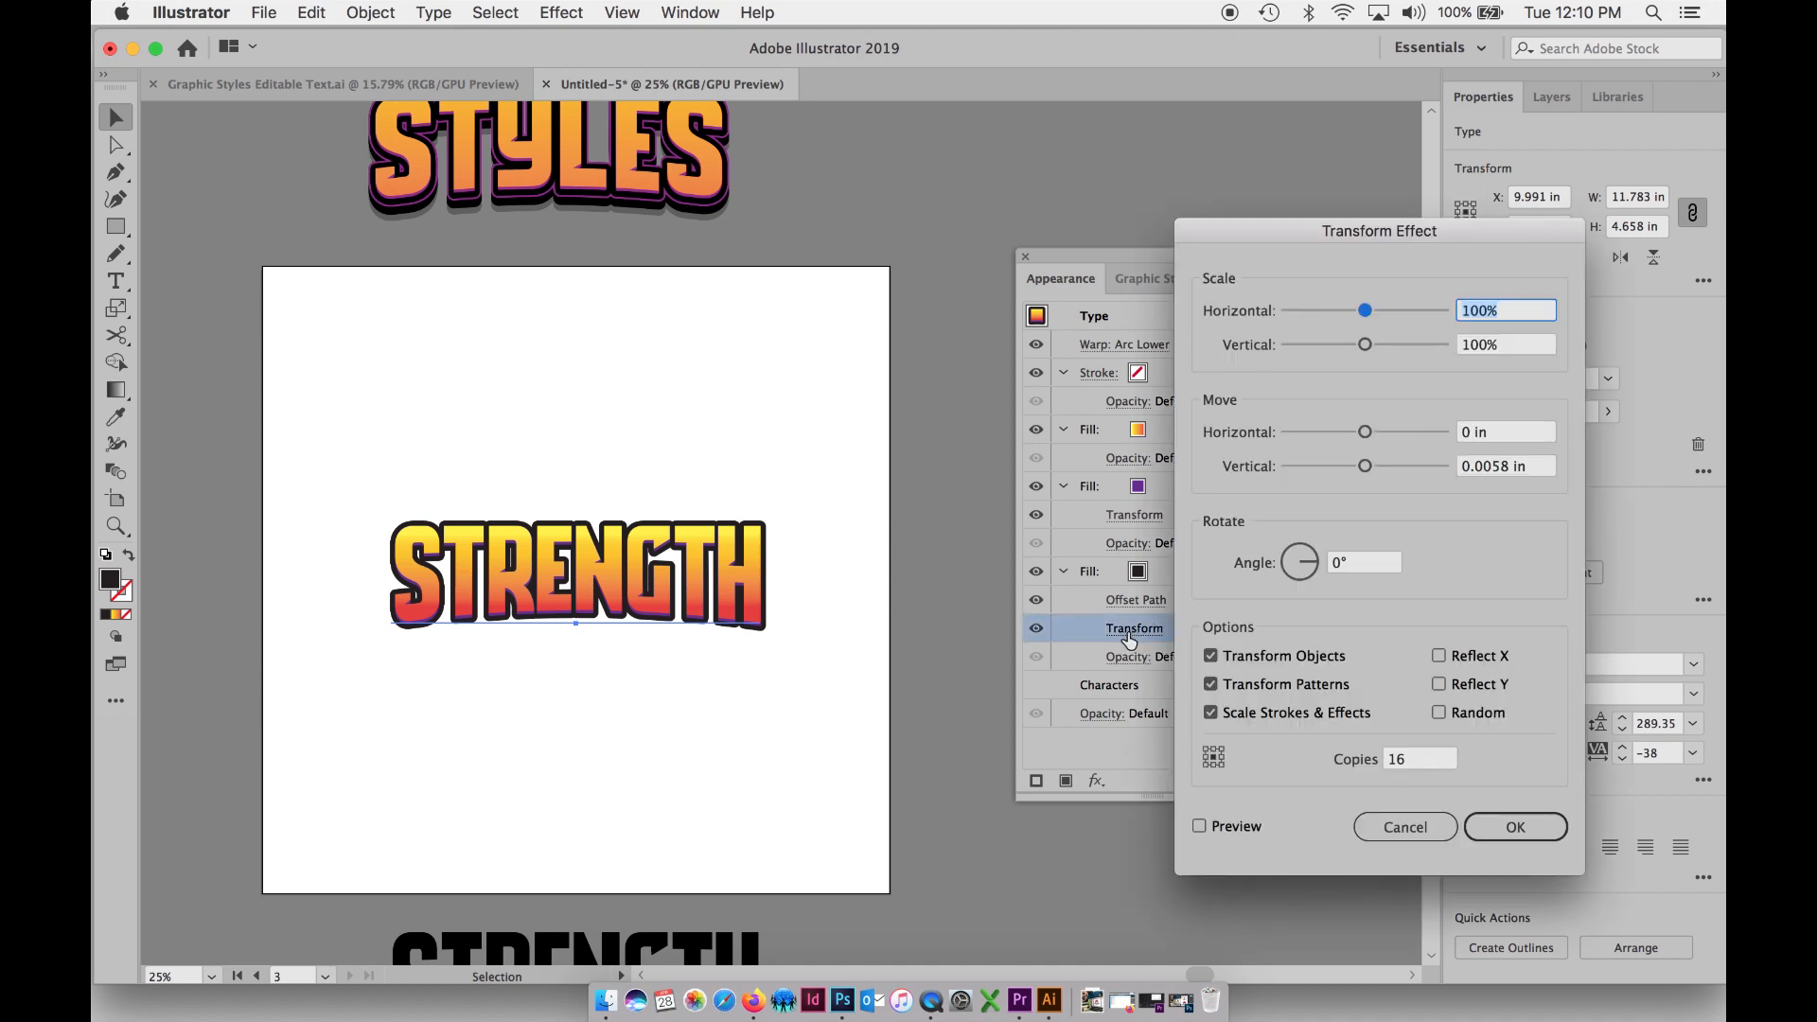
{"action": "left_click", "coordinate": [1394, 759]}
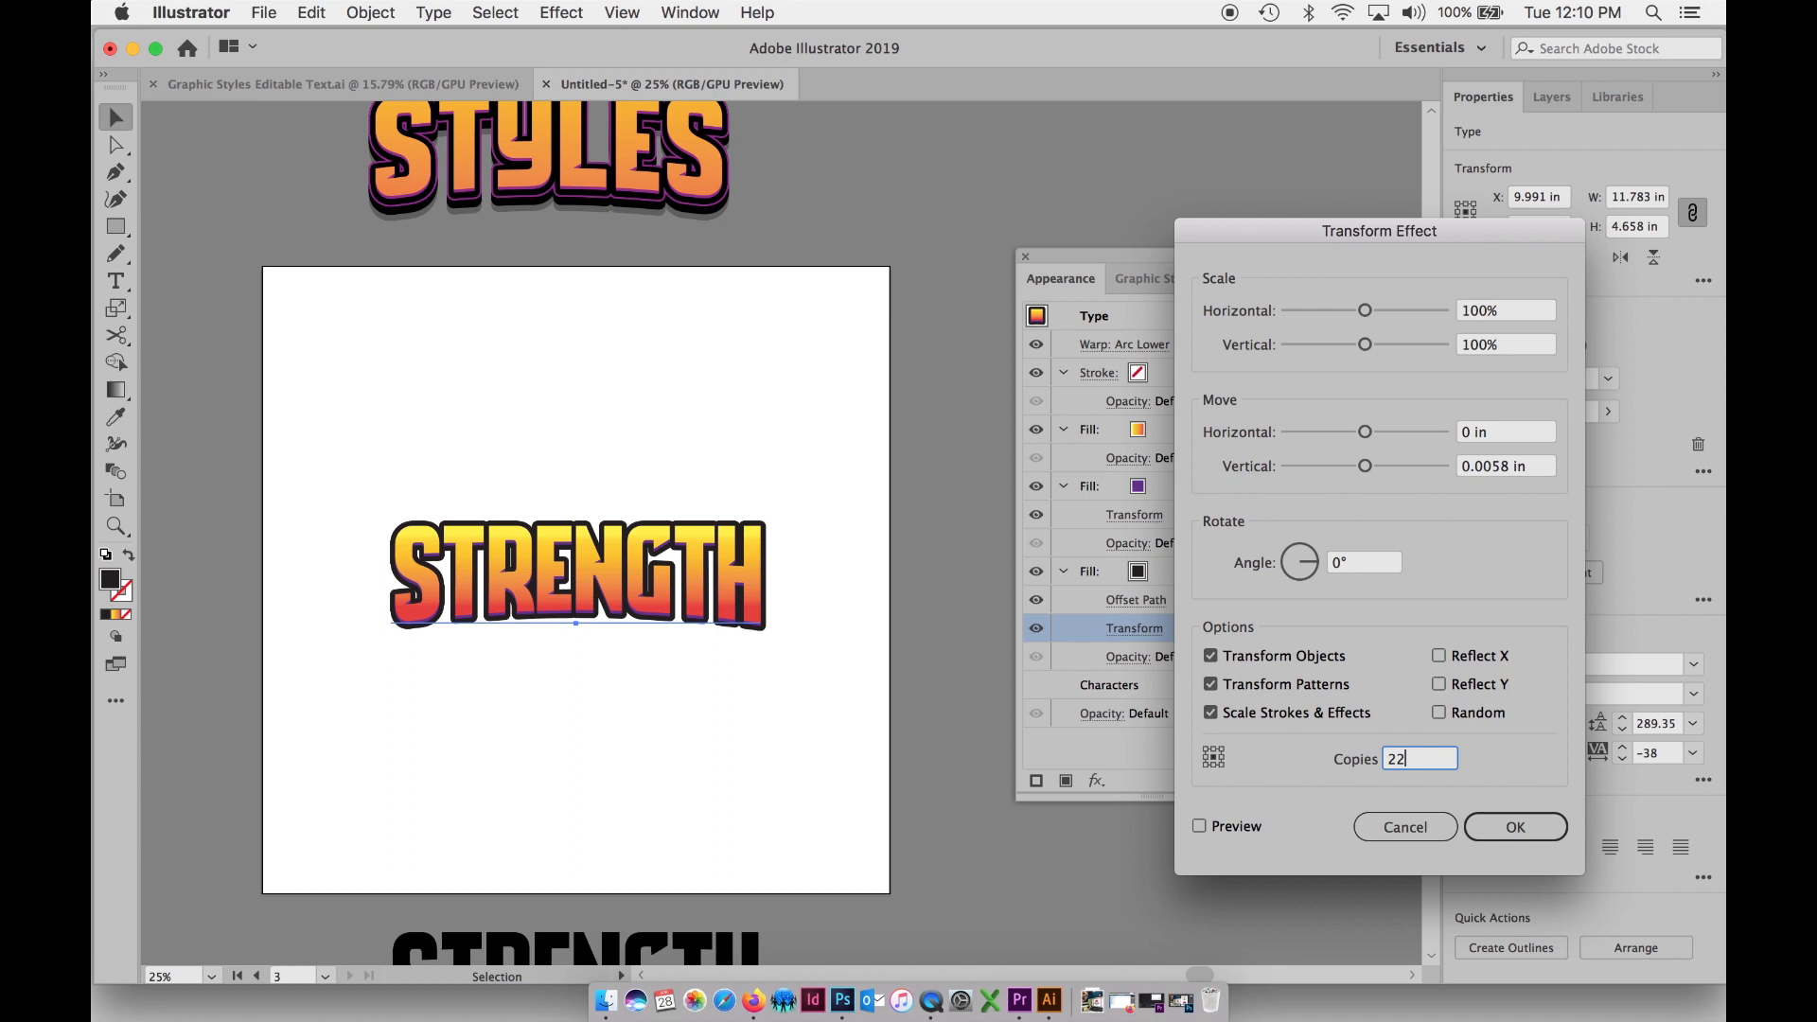
{"action": "key", "text": "Return"}
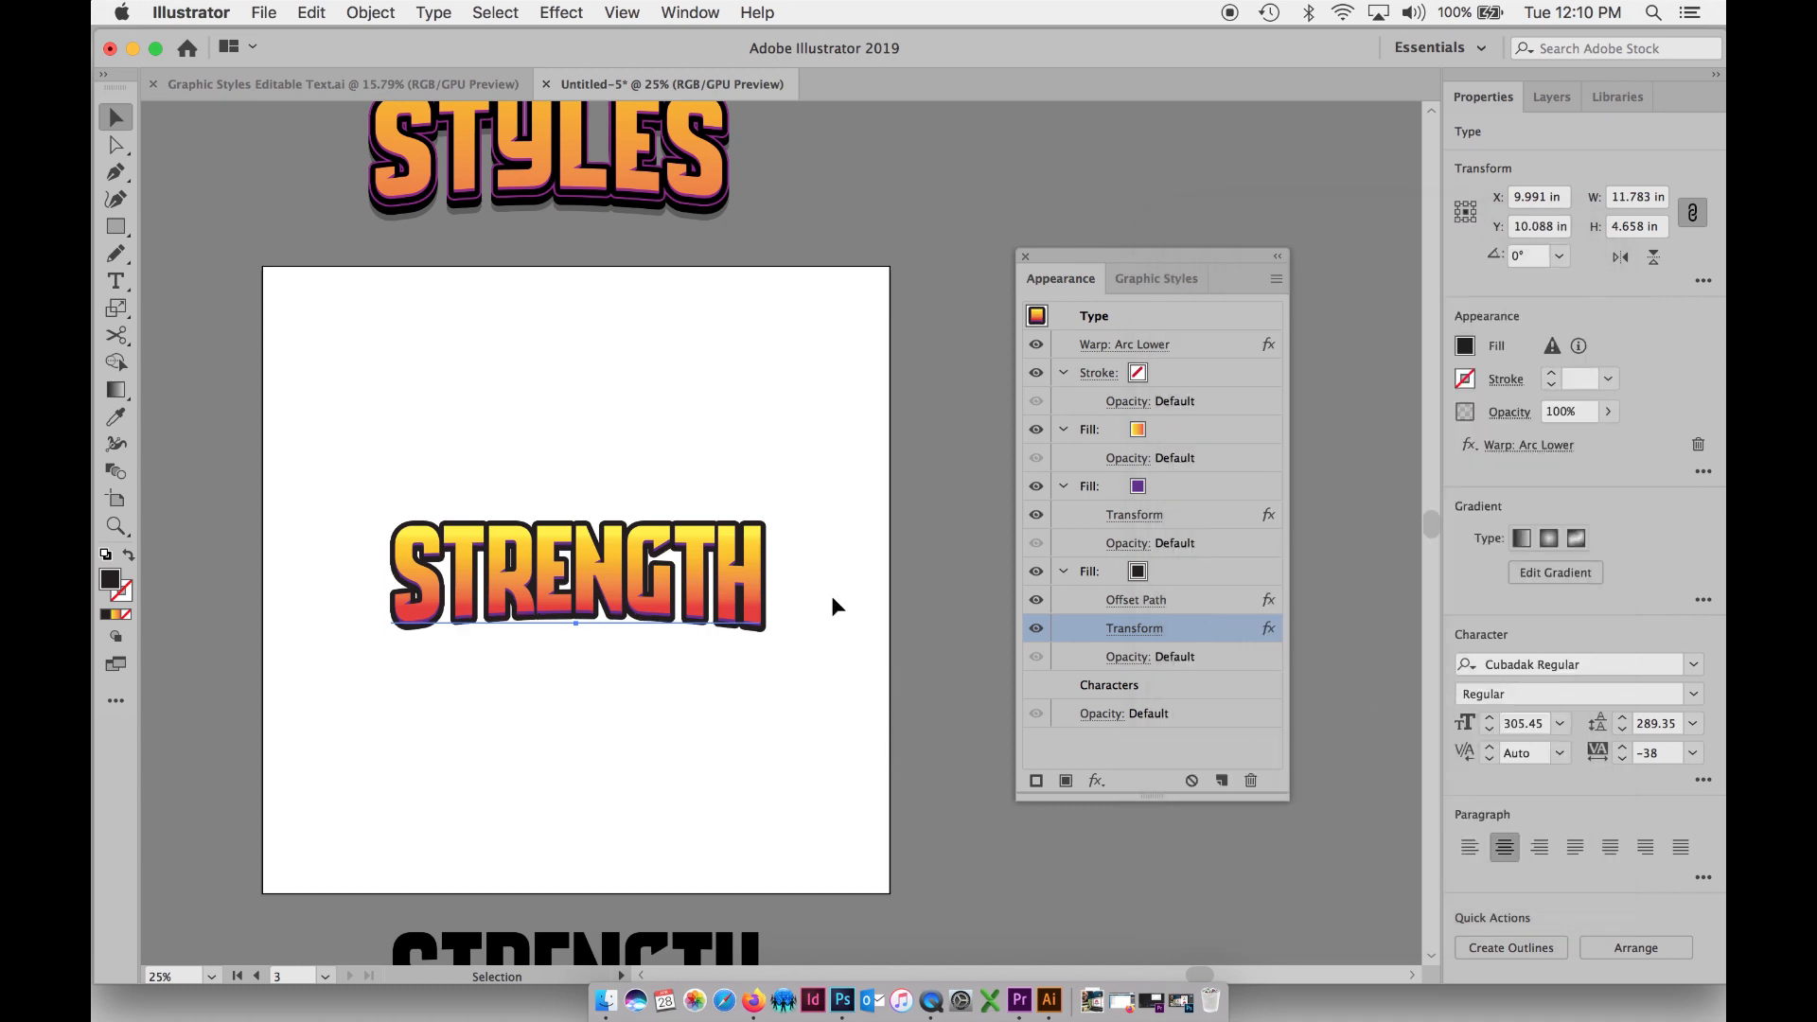
- Duplicate the black fill of STRENGTH with its effects and collapse the stroke and the fills above the lower copy
{"action": "left_click", "coordinate": [1134, 575]}
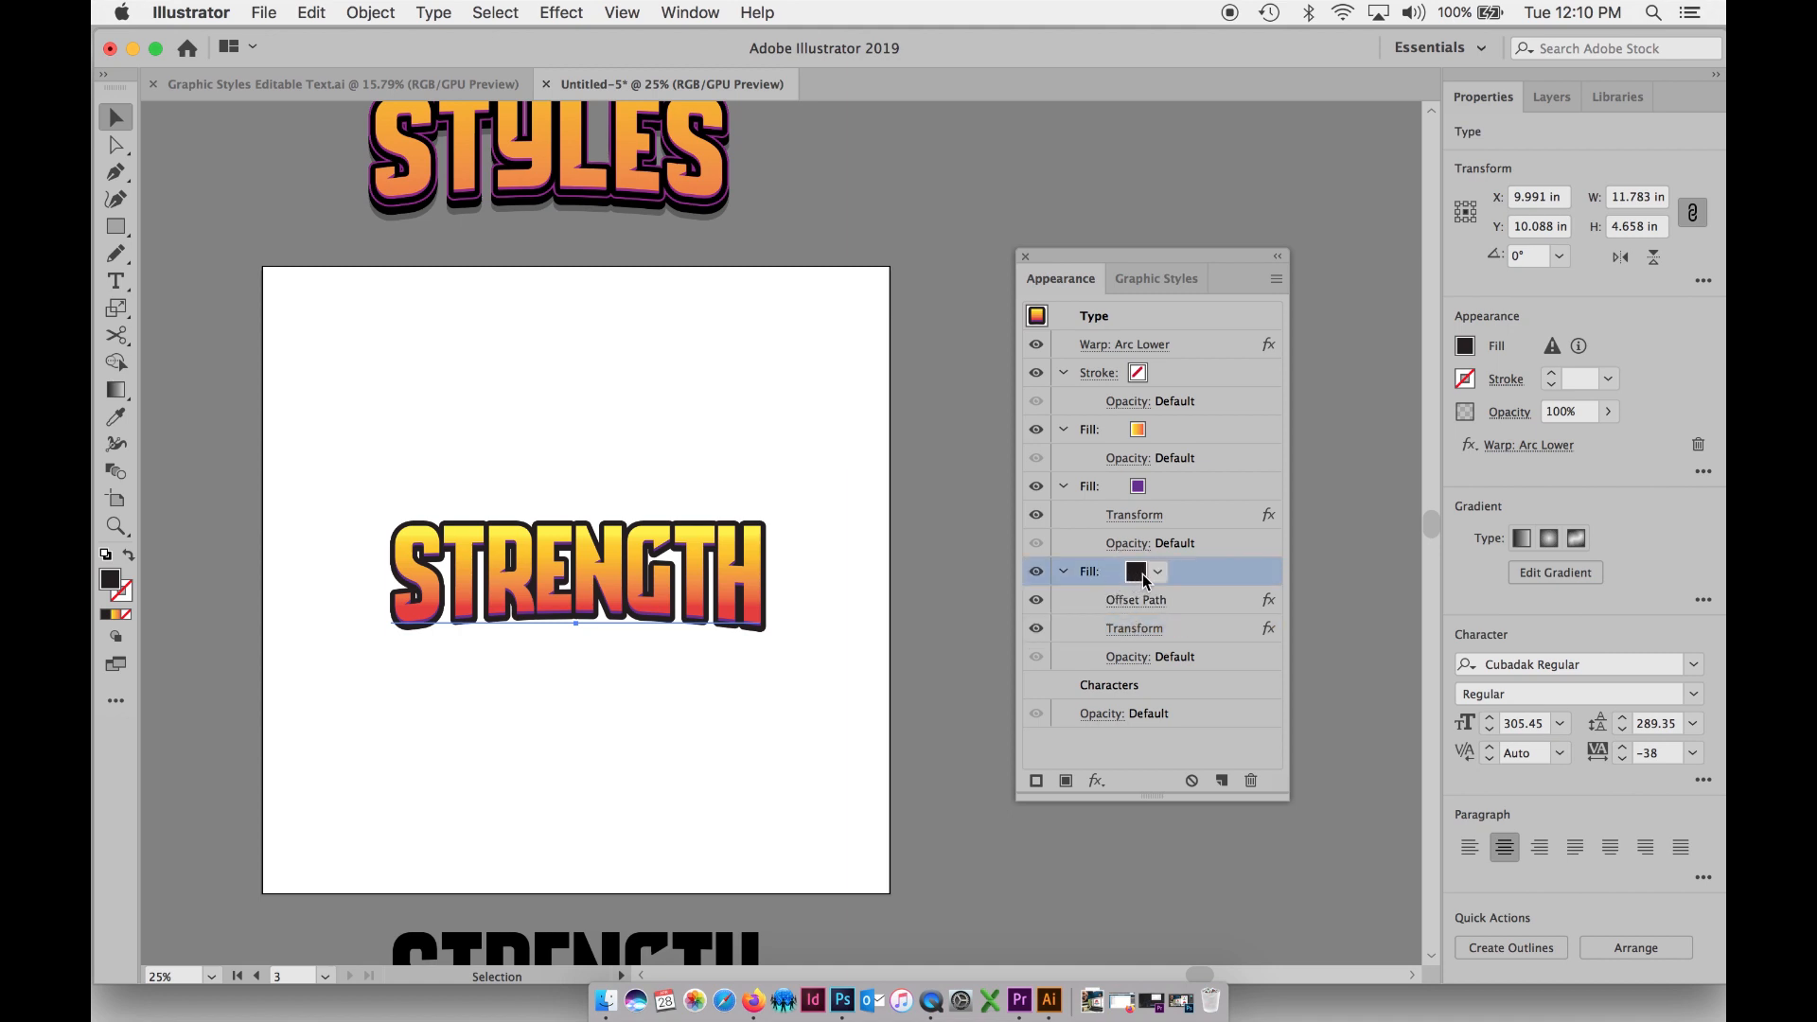
{"action": "left_click_drag", "start_coordinate": [1096, 576], "coordinate": [1223, 782]}
{"action": "left_click", "coordinate": [1064, 572]}
{"action": "left_click", "coordinate": [1062, 486]}
{"action": "left_click", "coordinate": [1064, 429]}
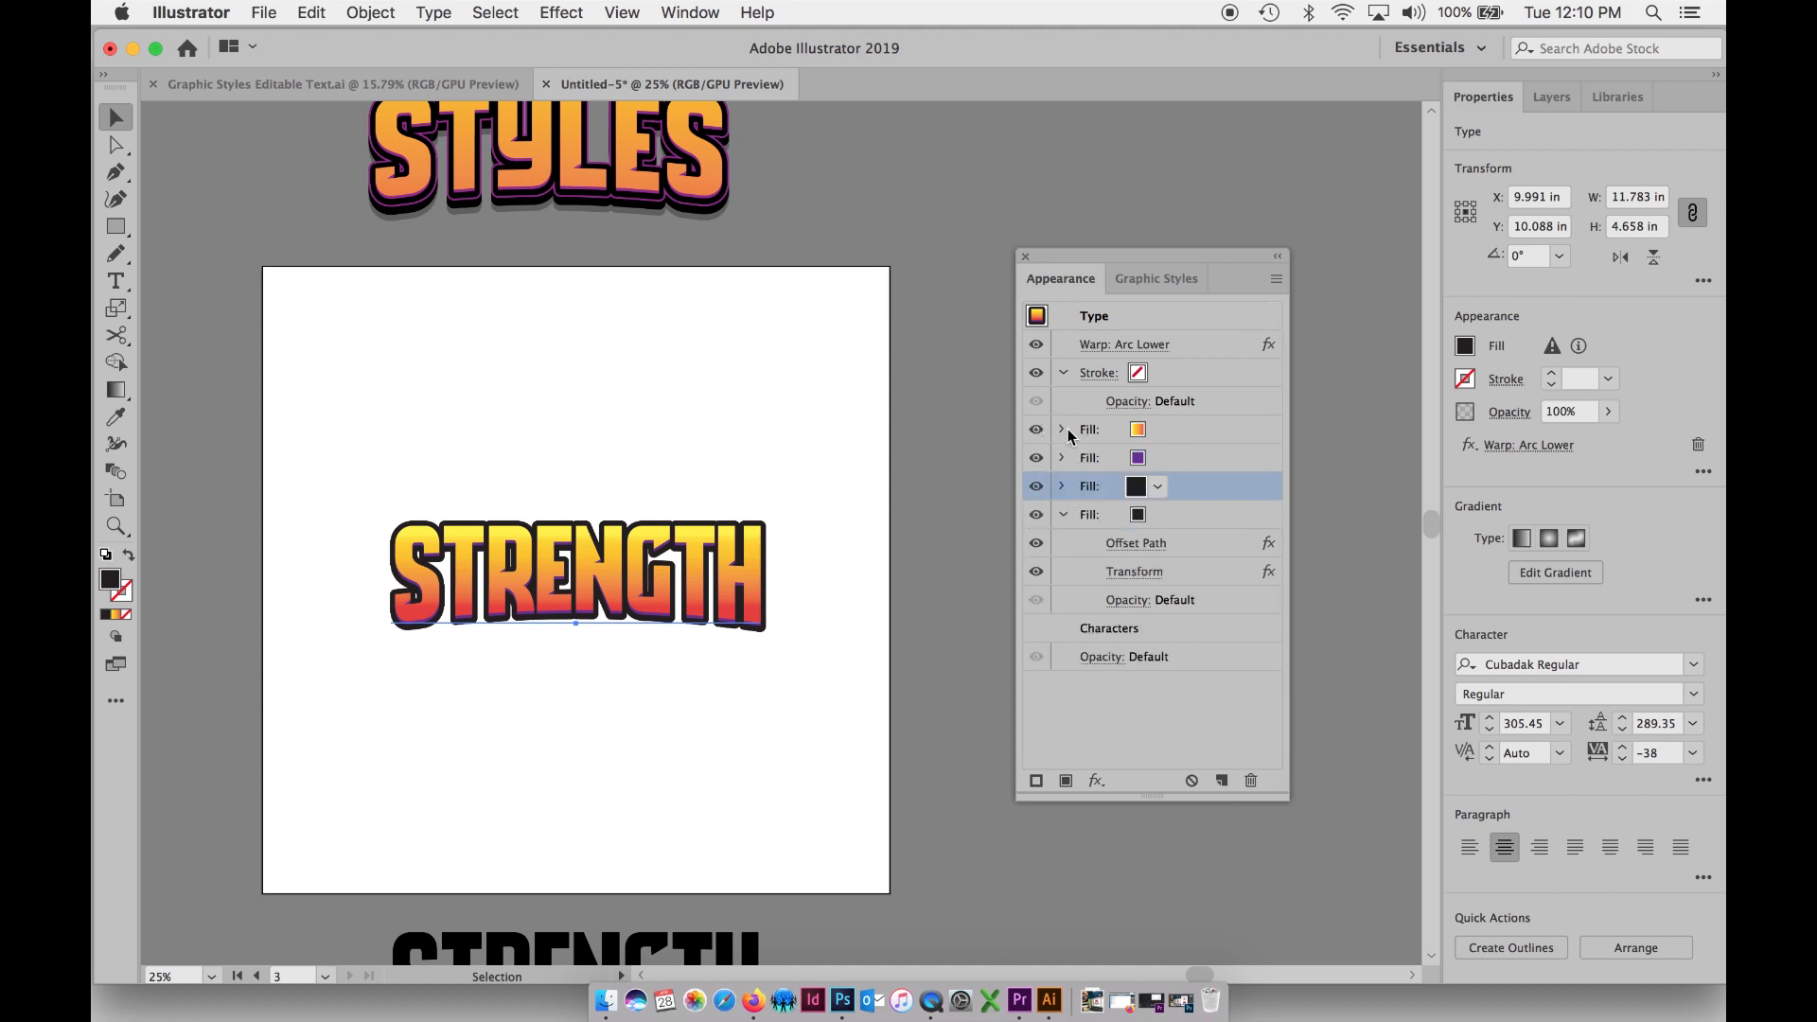
{"action": "left_click", "coordinate": [1063, 372]}
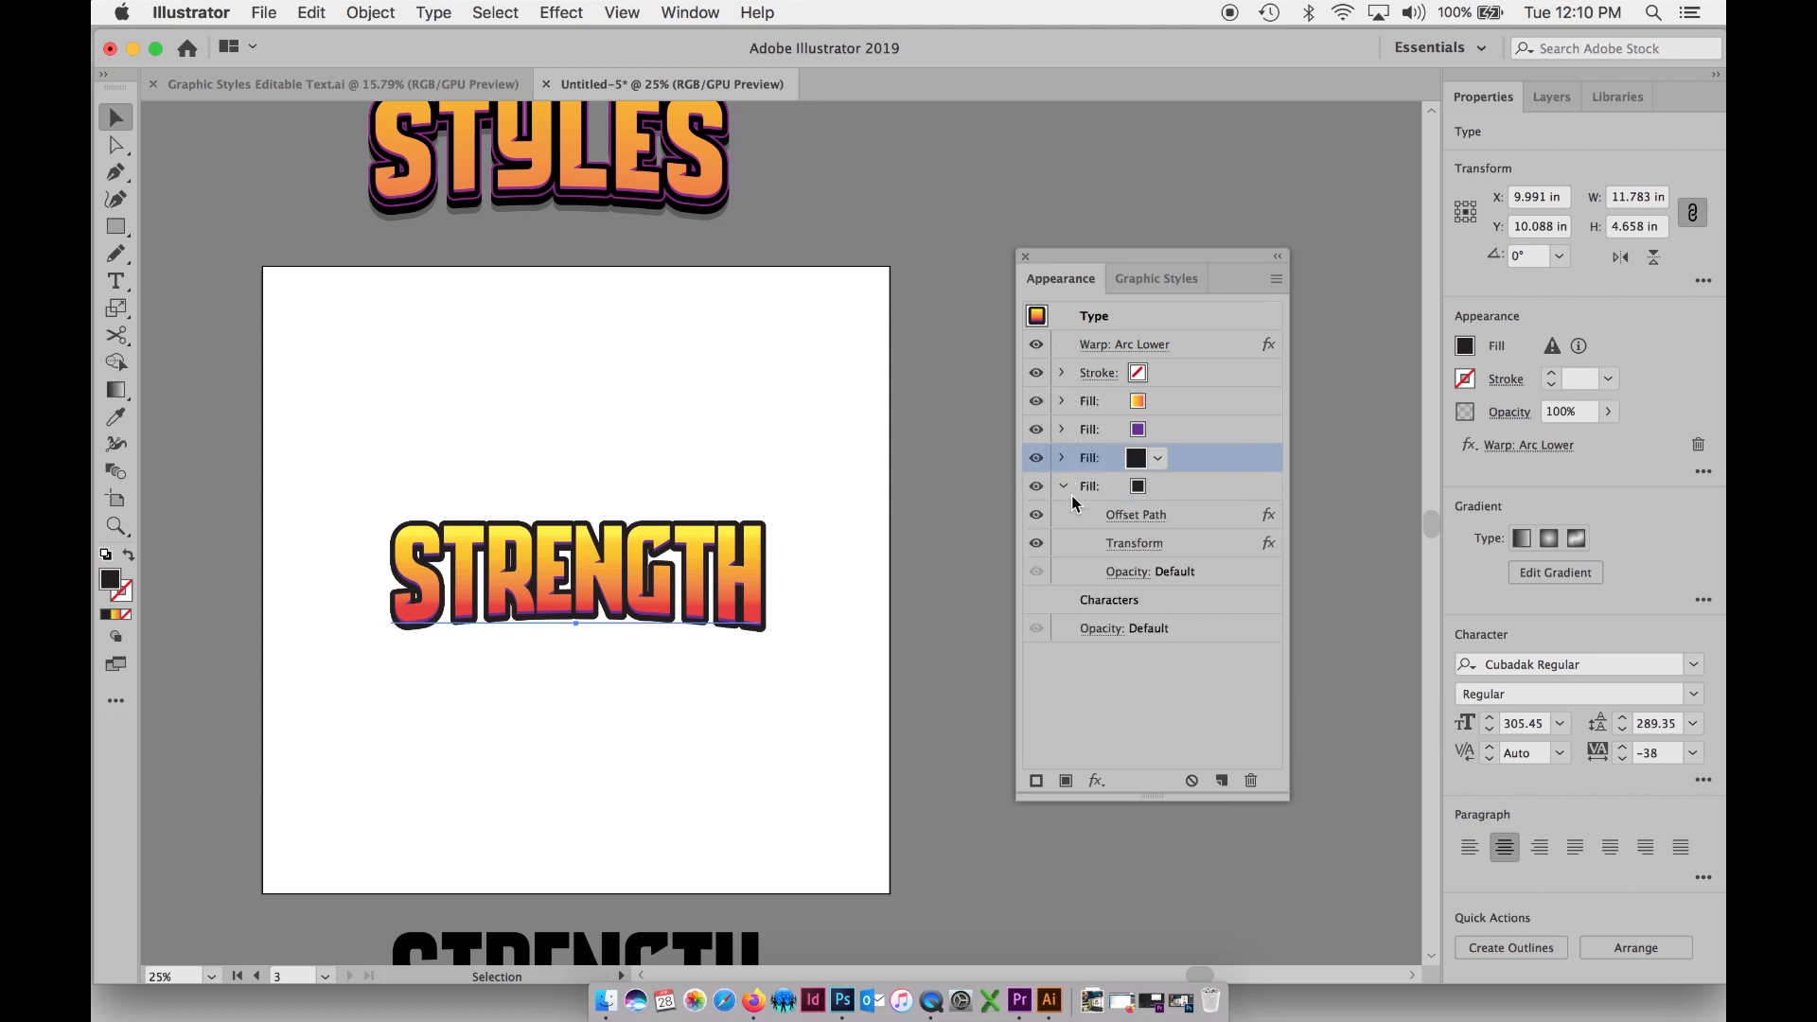
- Set the Offset Path effect on the lowest black fill of STRENGTH to 0.234 in, keeping round joins
{"action": "left_click", "coordinate": [1153, 519]}
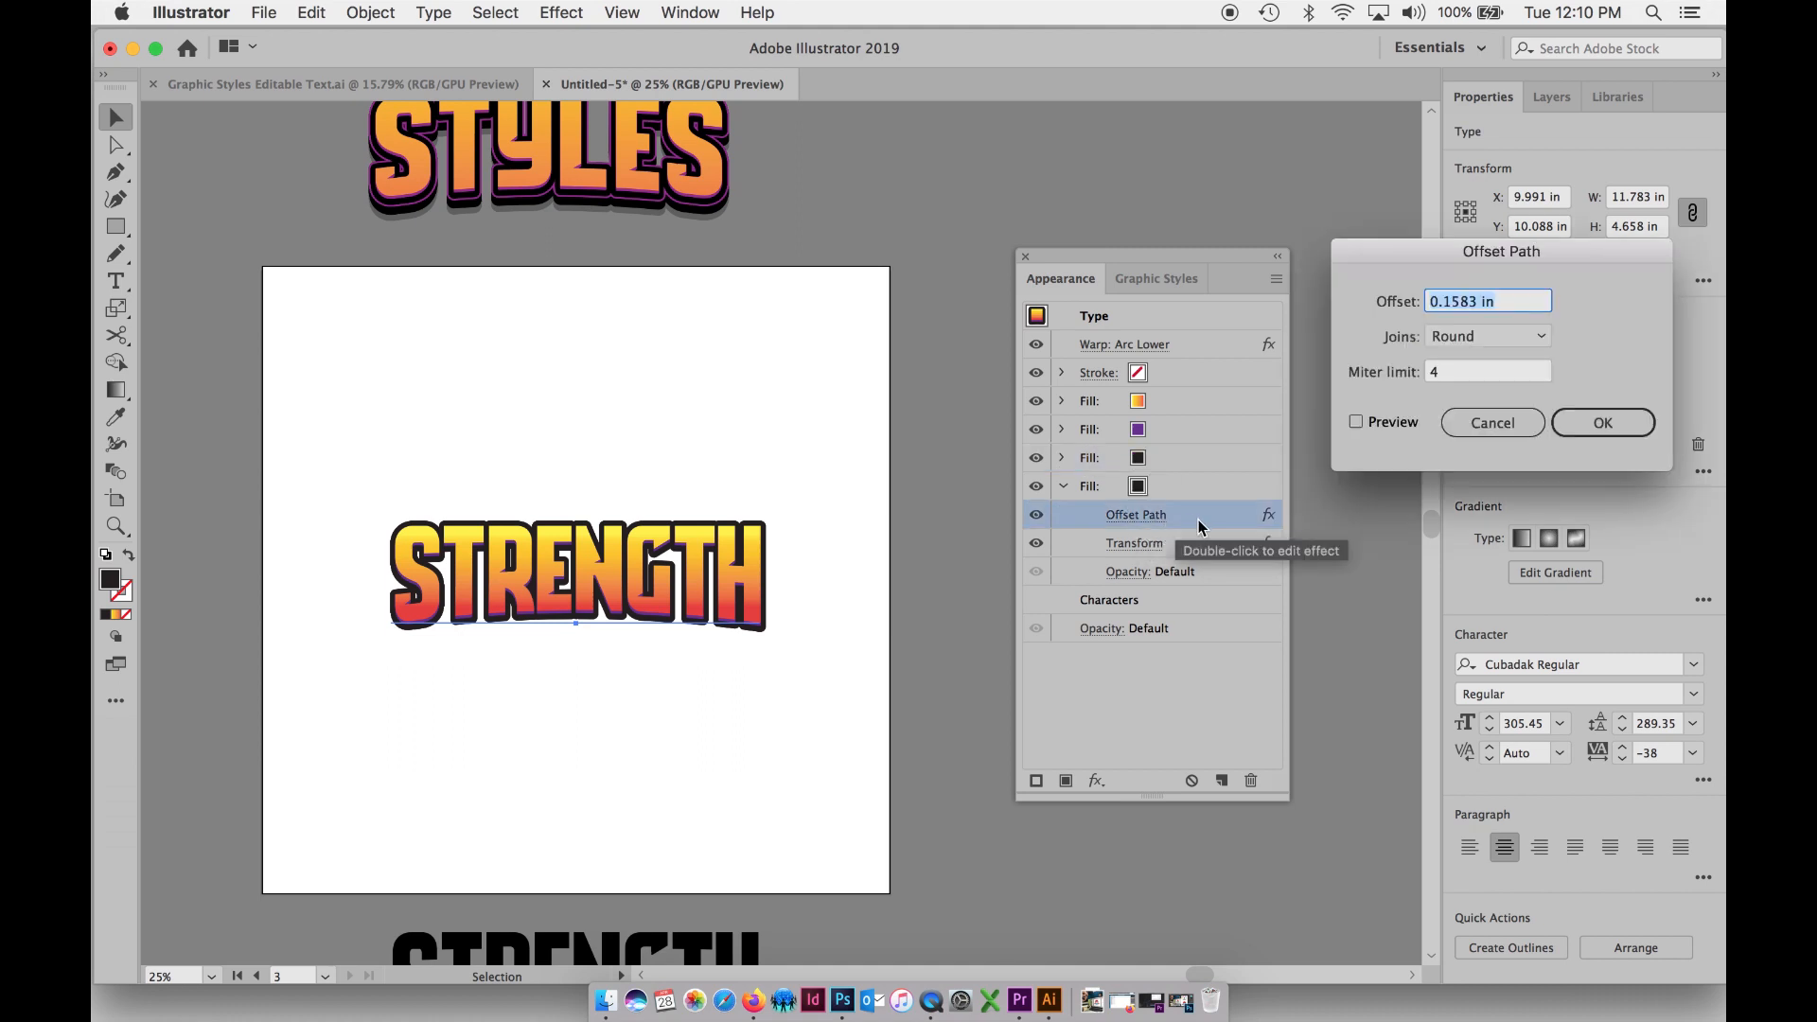
{"action": "left_click", "coordinate": [1357, 422]}
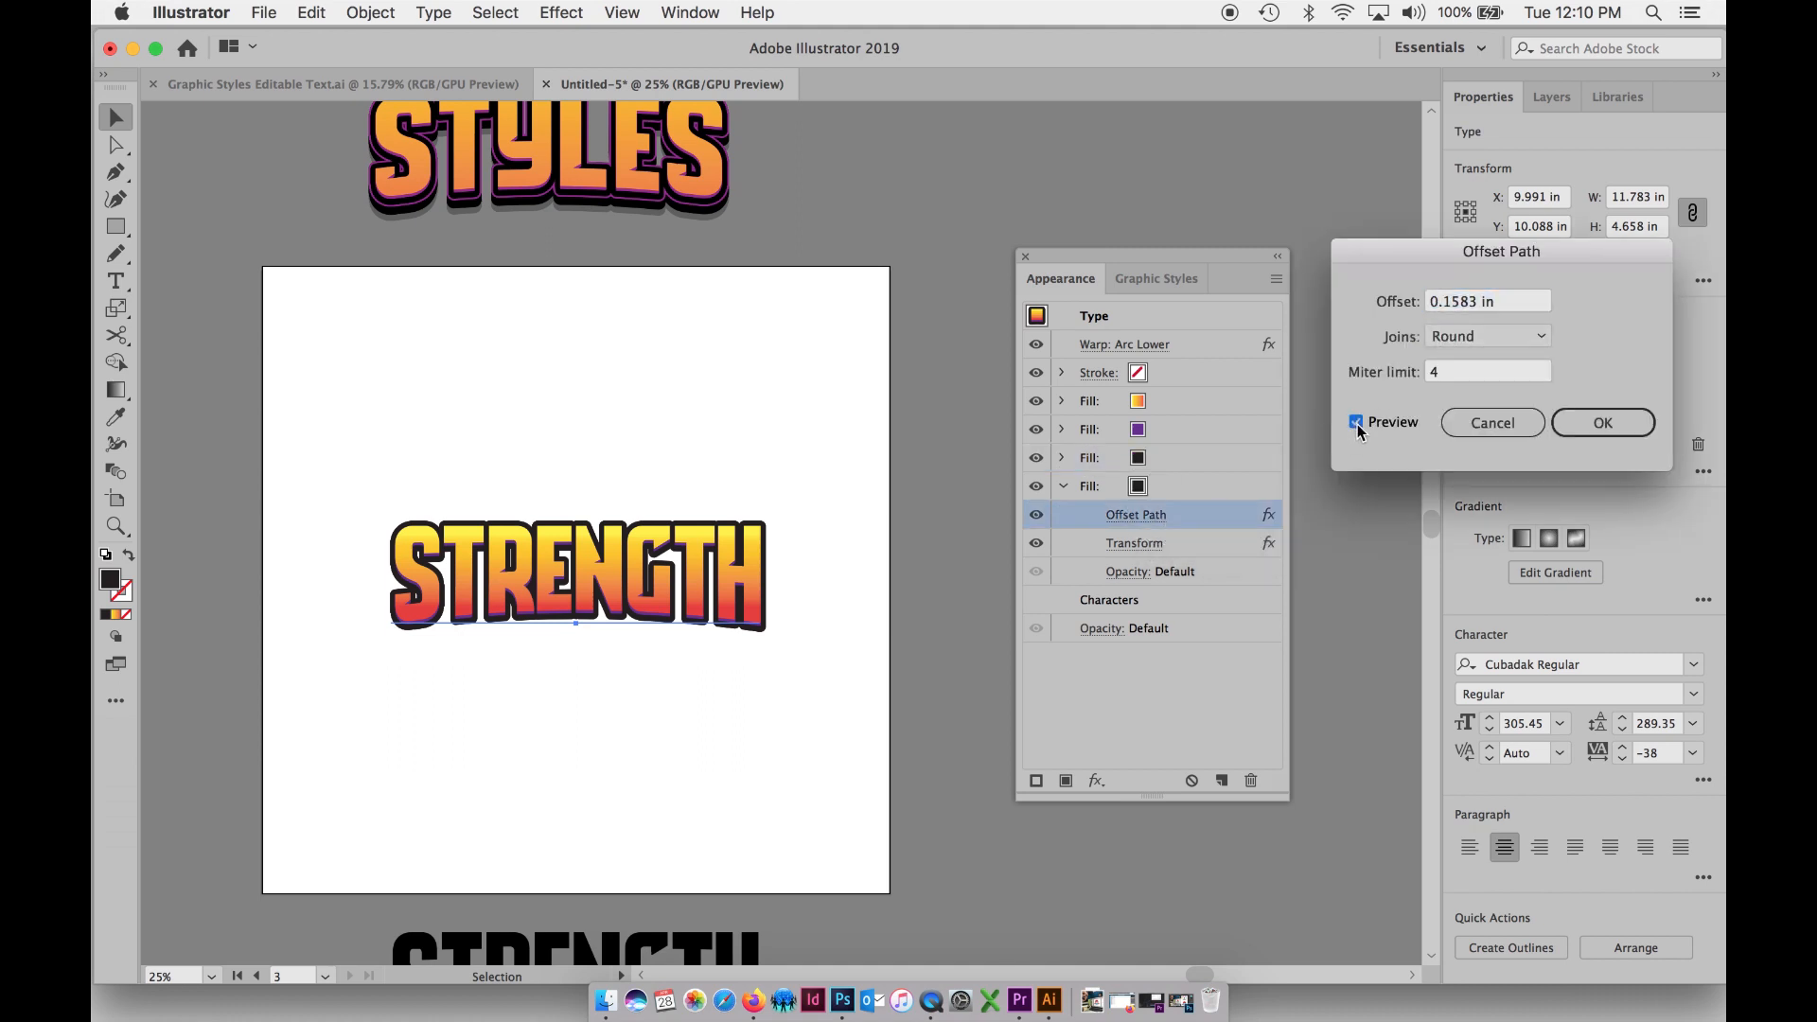
{"action": "double_click", "coordinate": [1452, 301]}
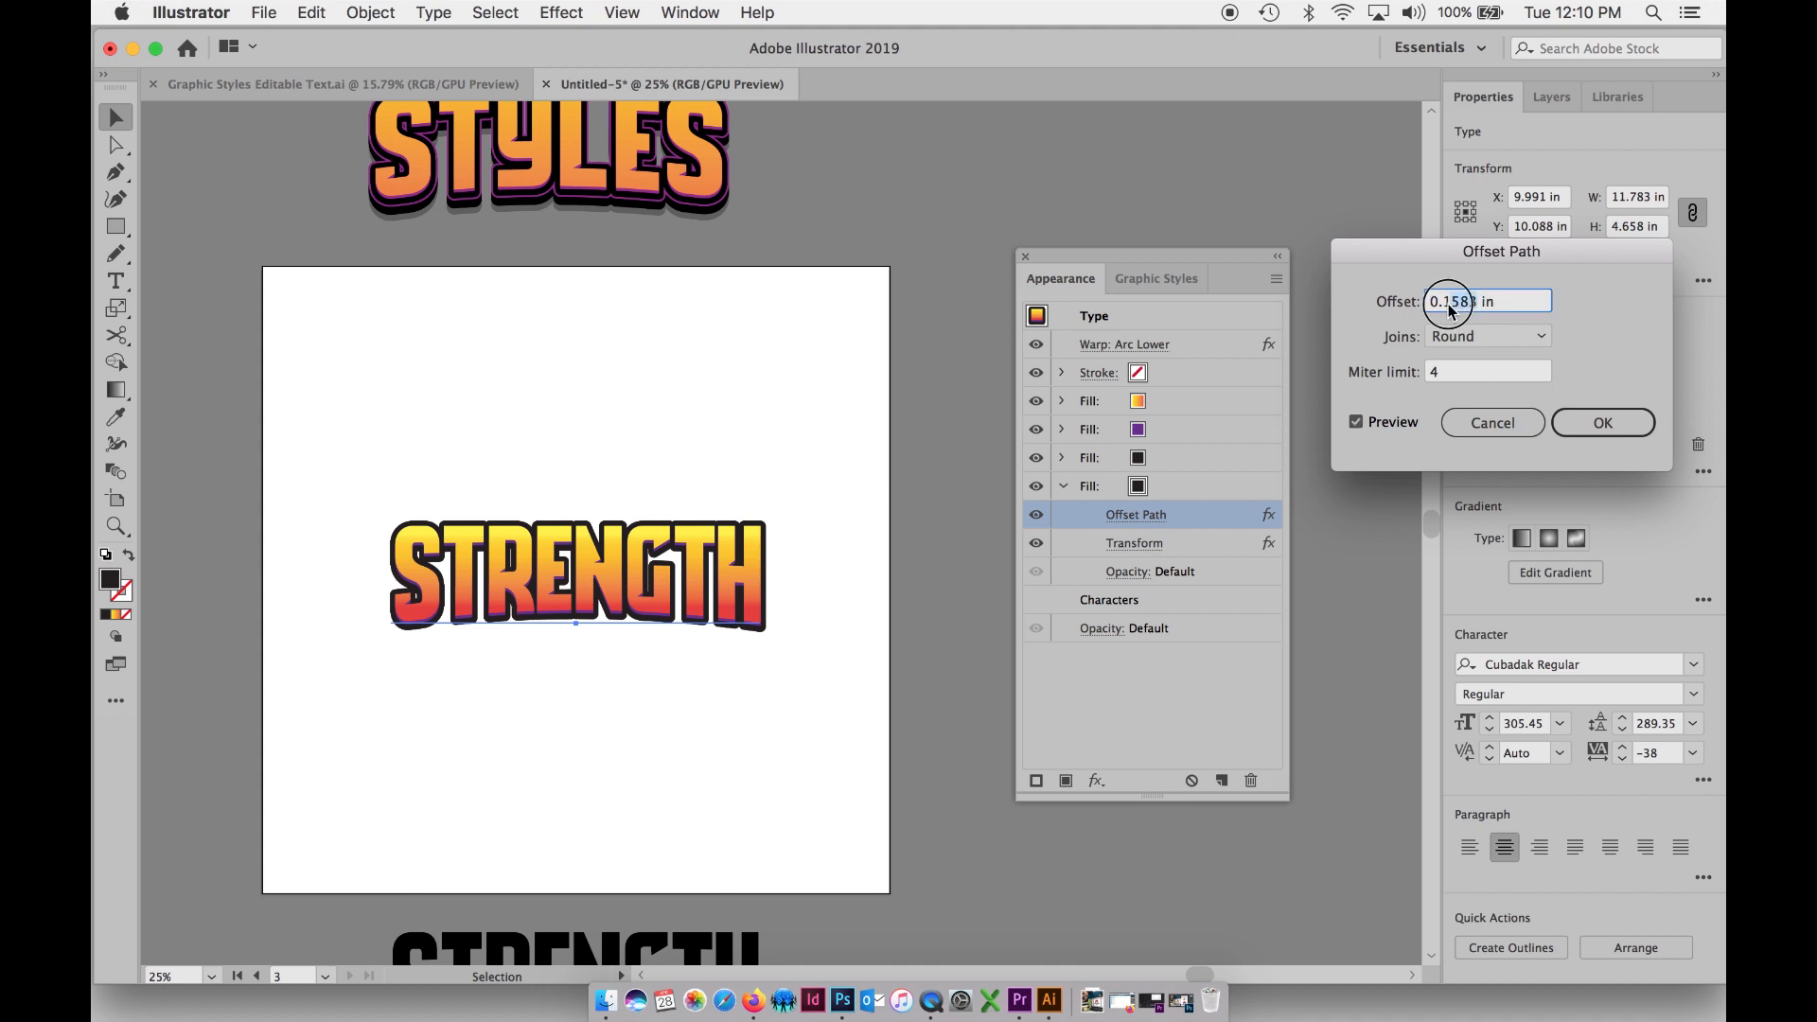
{"action": "type", "text": "0.234"}
{"action": "left_click", "coordinate": [1374, 423]}
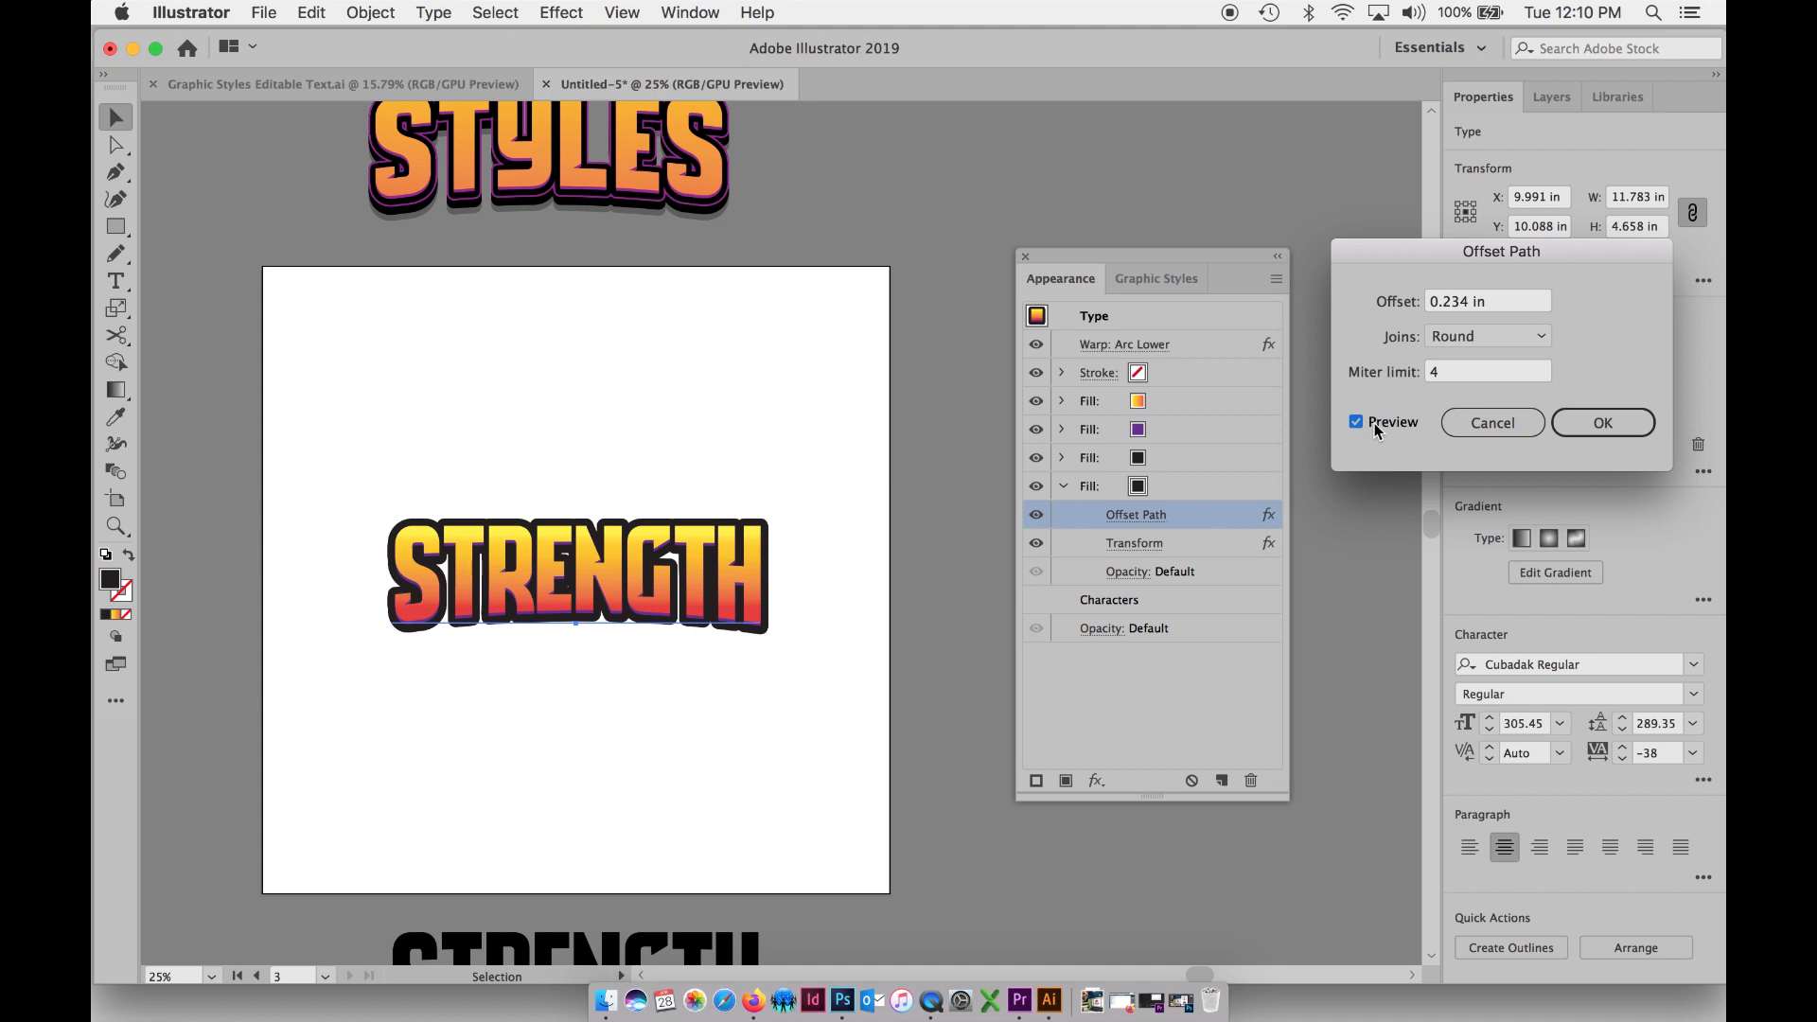
{"action": "left_click", "coordinate": [1374, 423]}
{"action": "left_click", "coordinate": [1582, 426]}
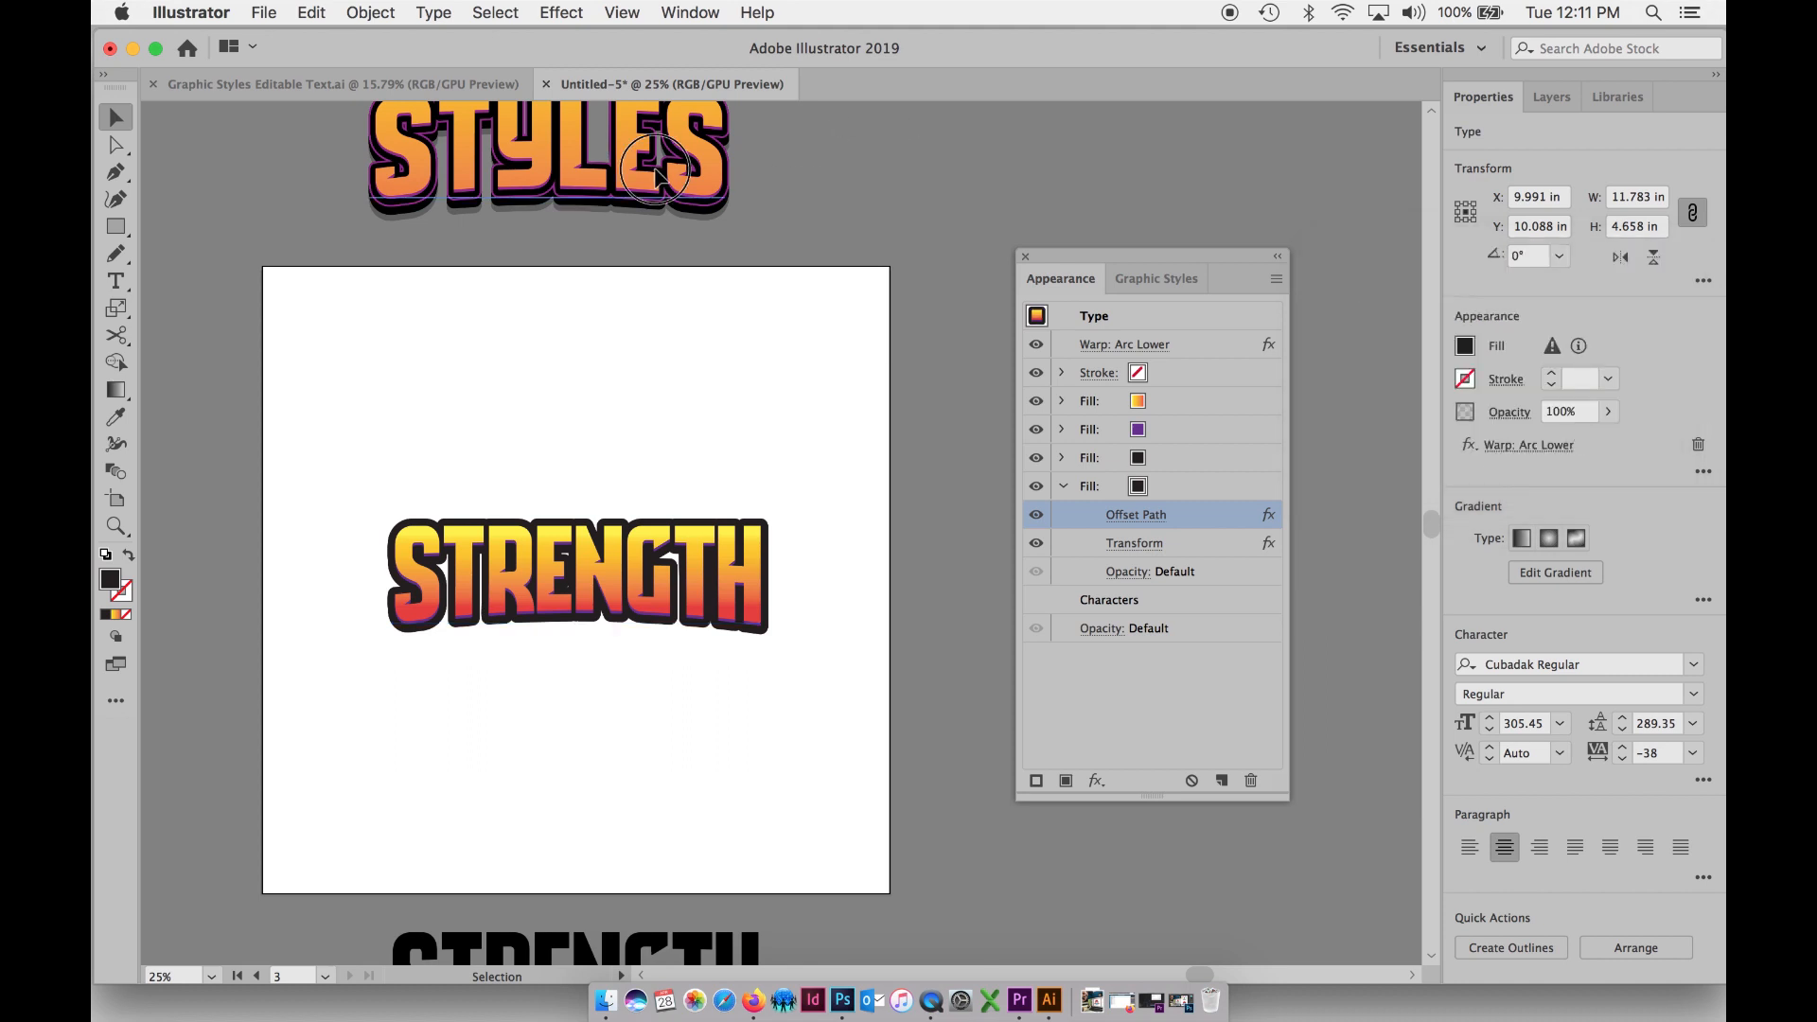
- Compare the fill order with the GRAPHIC STYLES lettering and recolor the lowest fill of STRENGTH to purple
{"action": "left_click", "coordinate": [656, 178]}
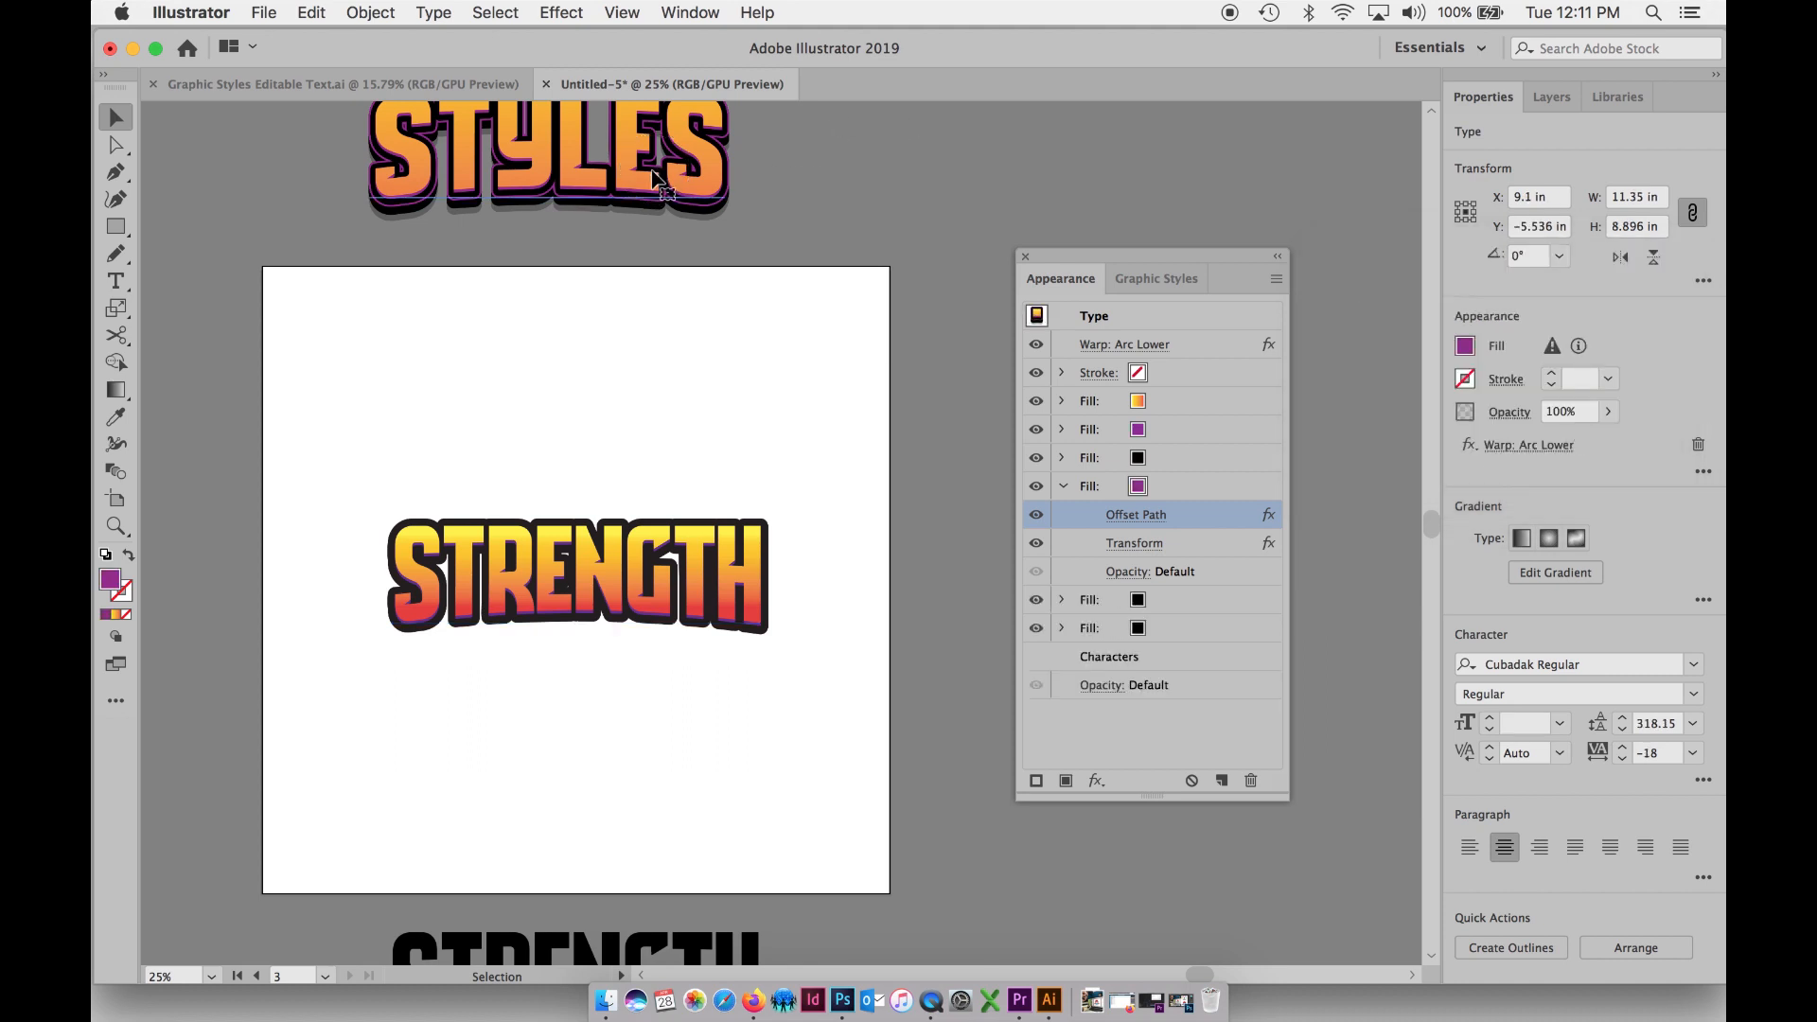
{"action": "left_click", "coordinate": [1063, 487]}
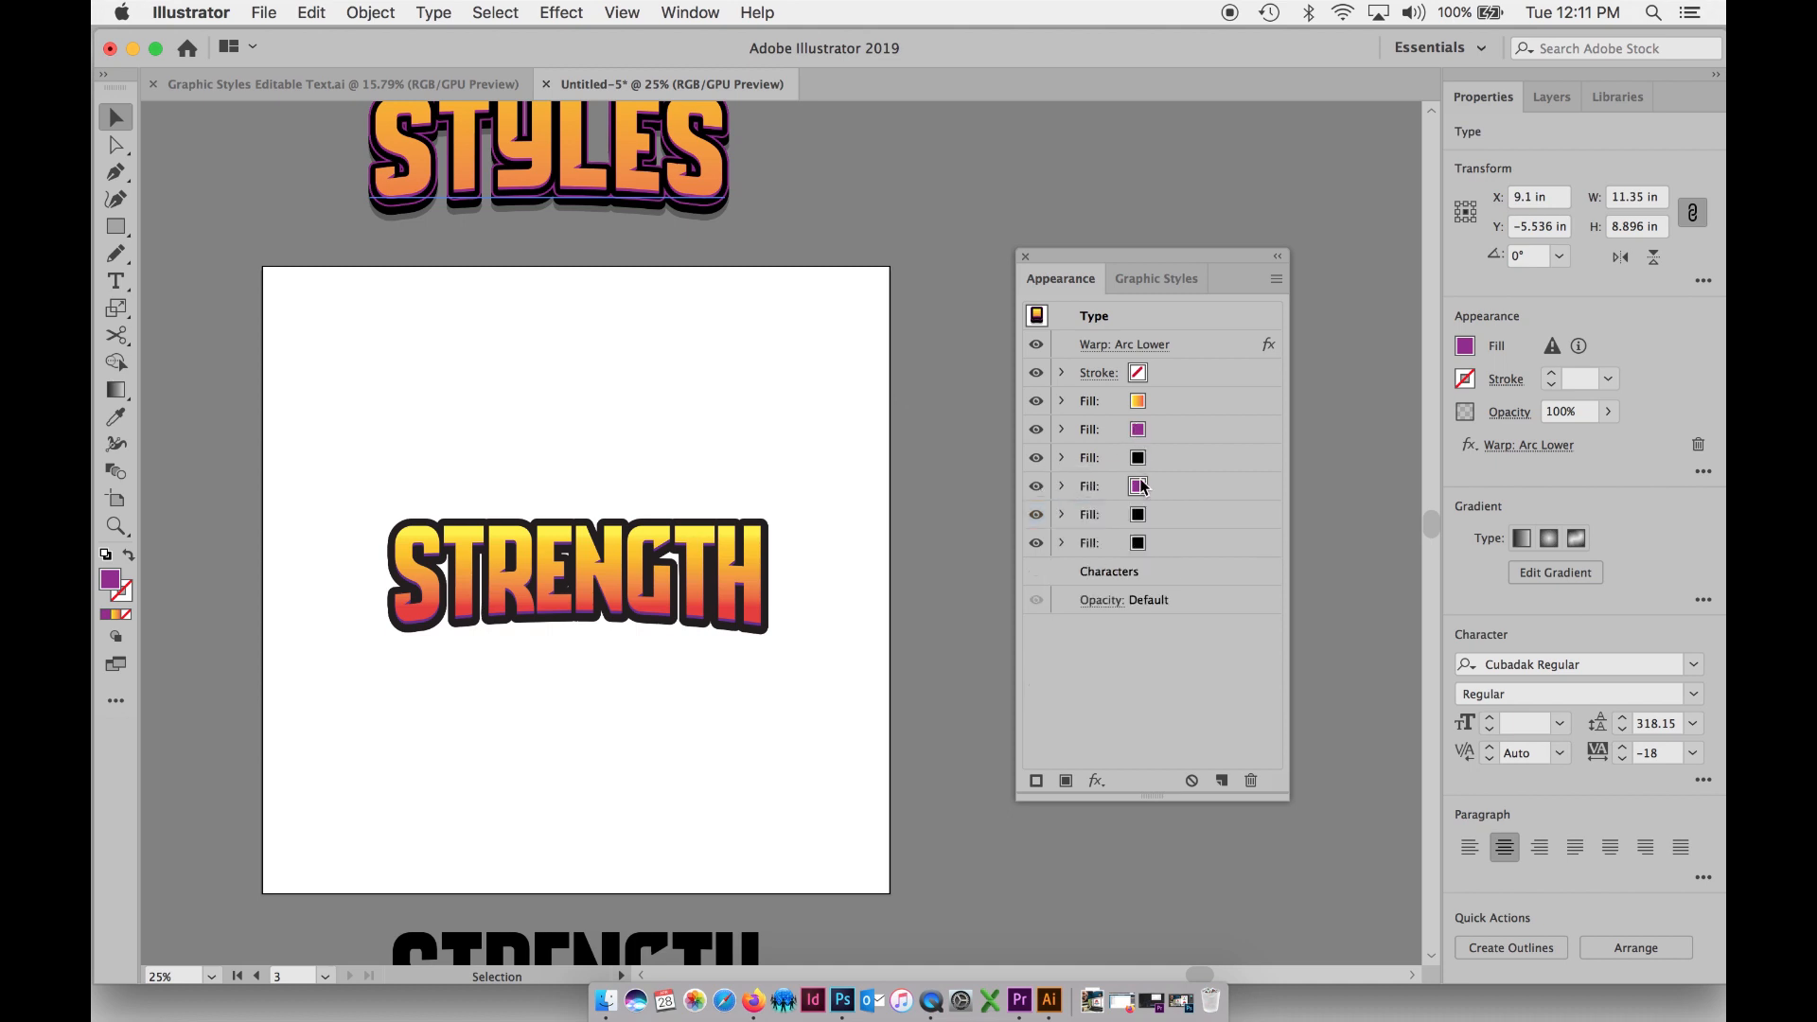
{"action": "left_click", "coordinate": [774, 543]}
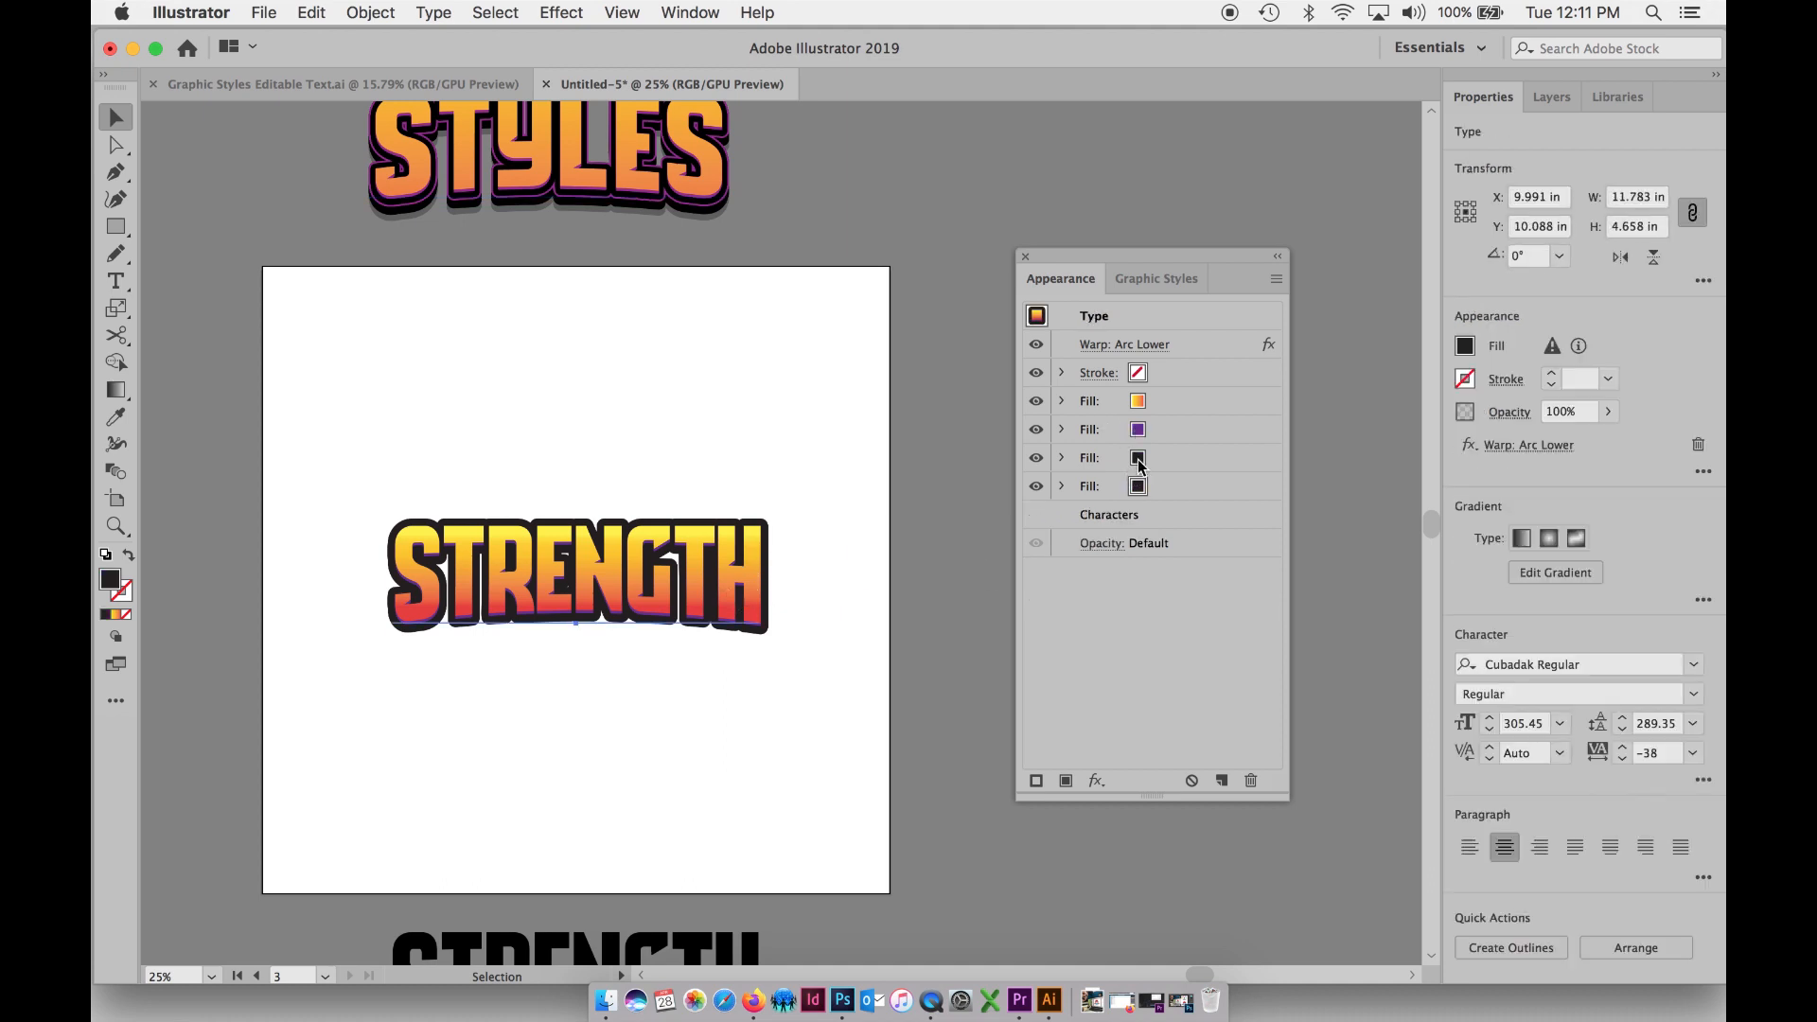
{"action": "left_click", "coordinate": [1061, 487]}
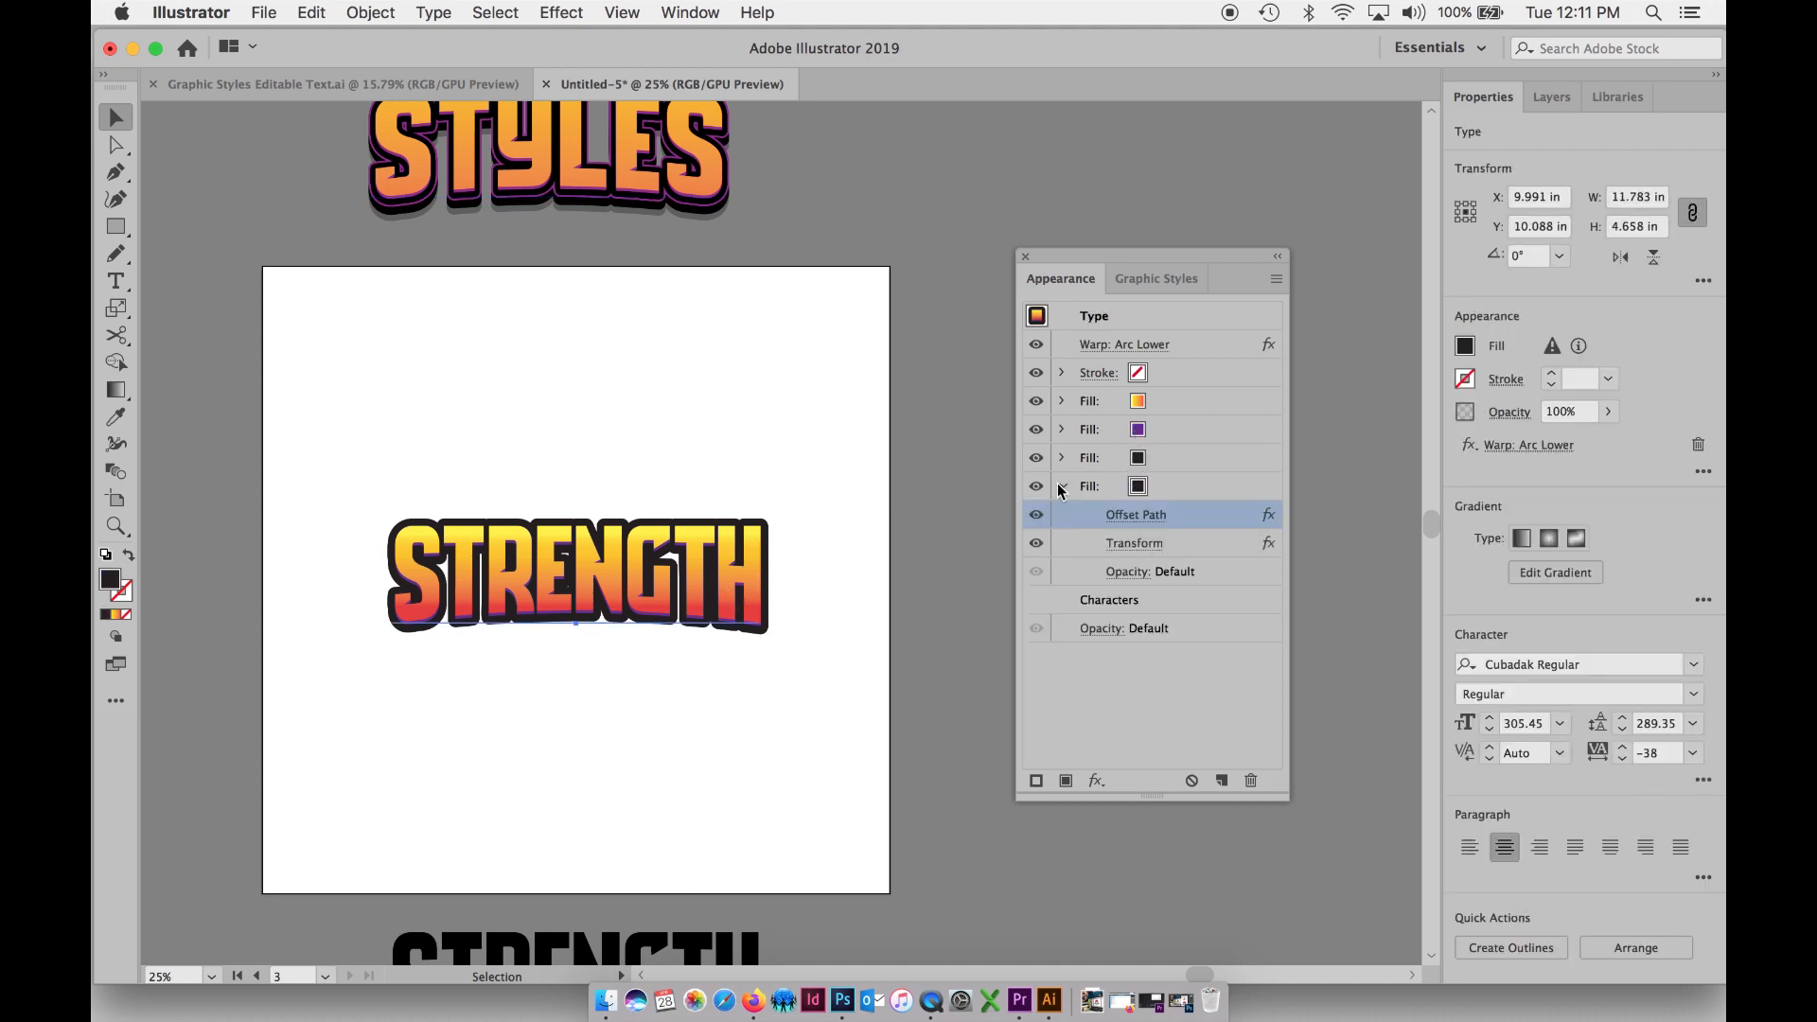
{"action": "left_click", "coordinate": [1137, 486]}
{"action": "left_click", "coordinate": [1158, 488]}
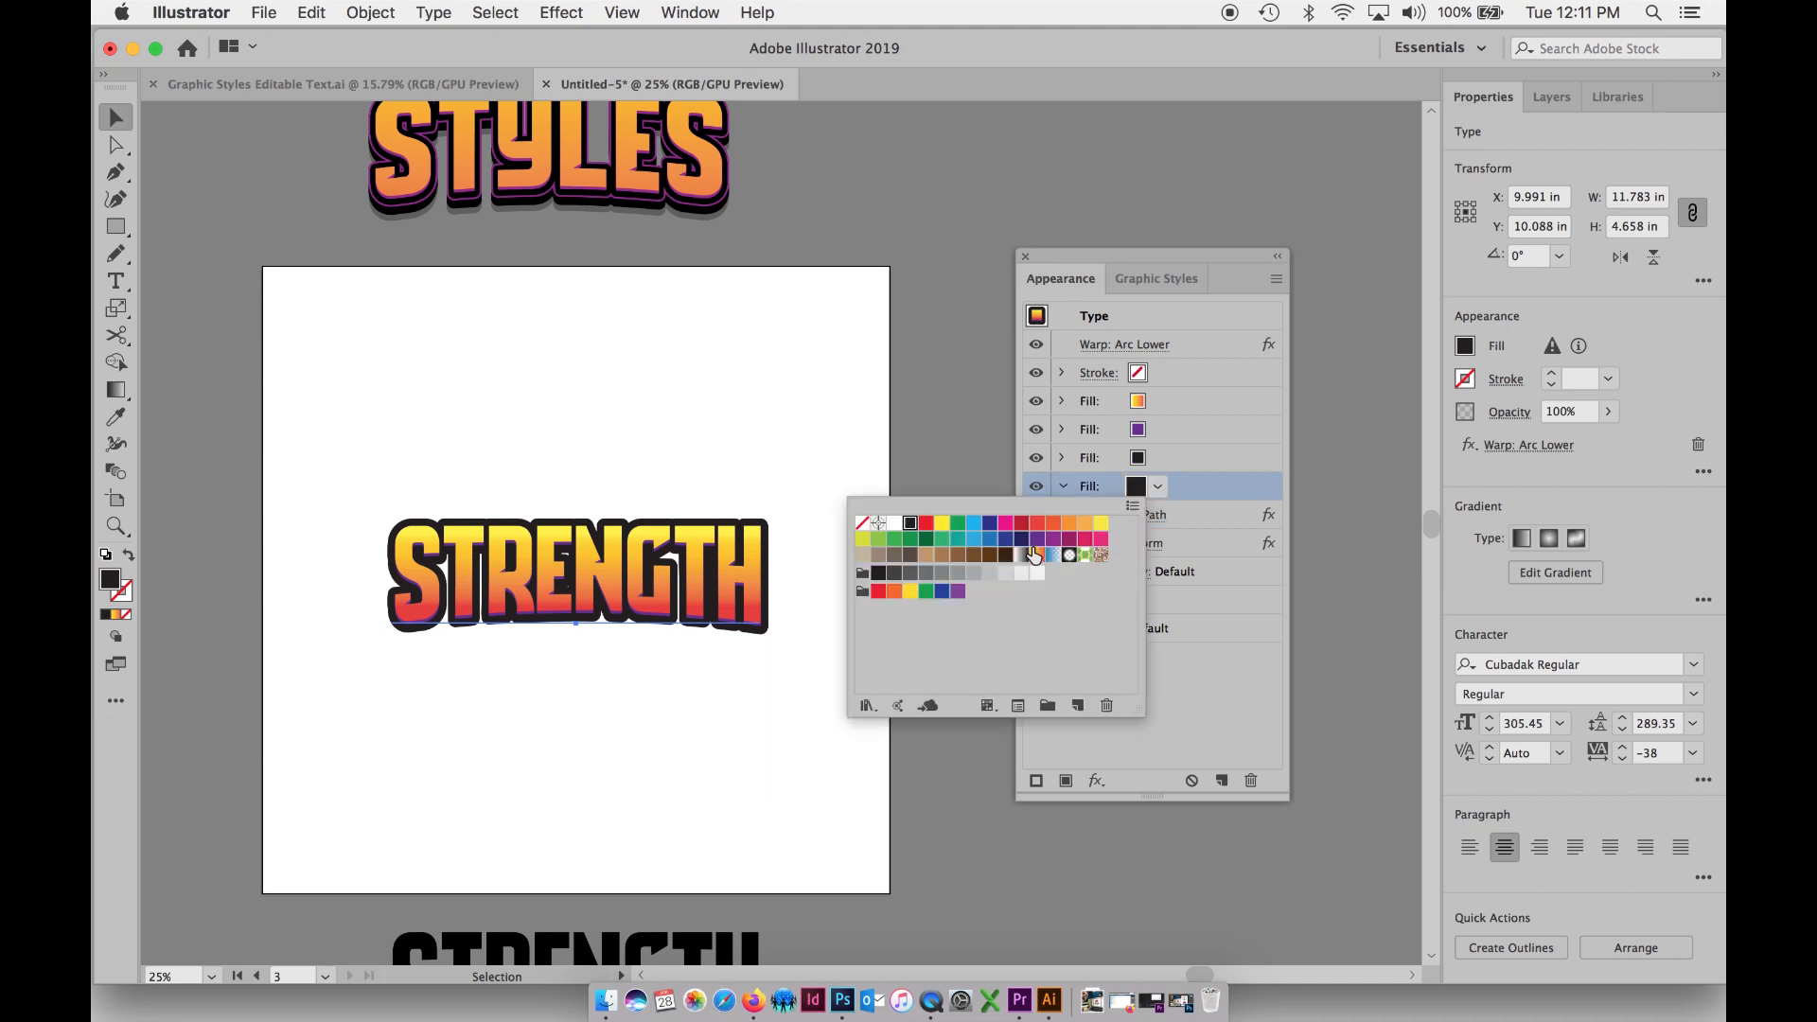
{"action": "left_click", "coordinate": [1036, 541]}
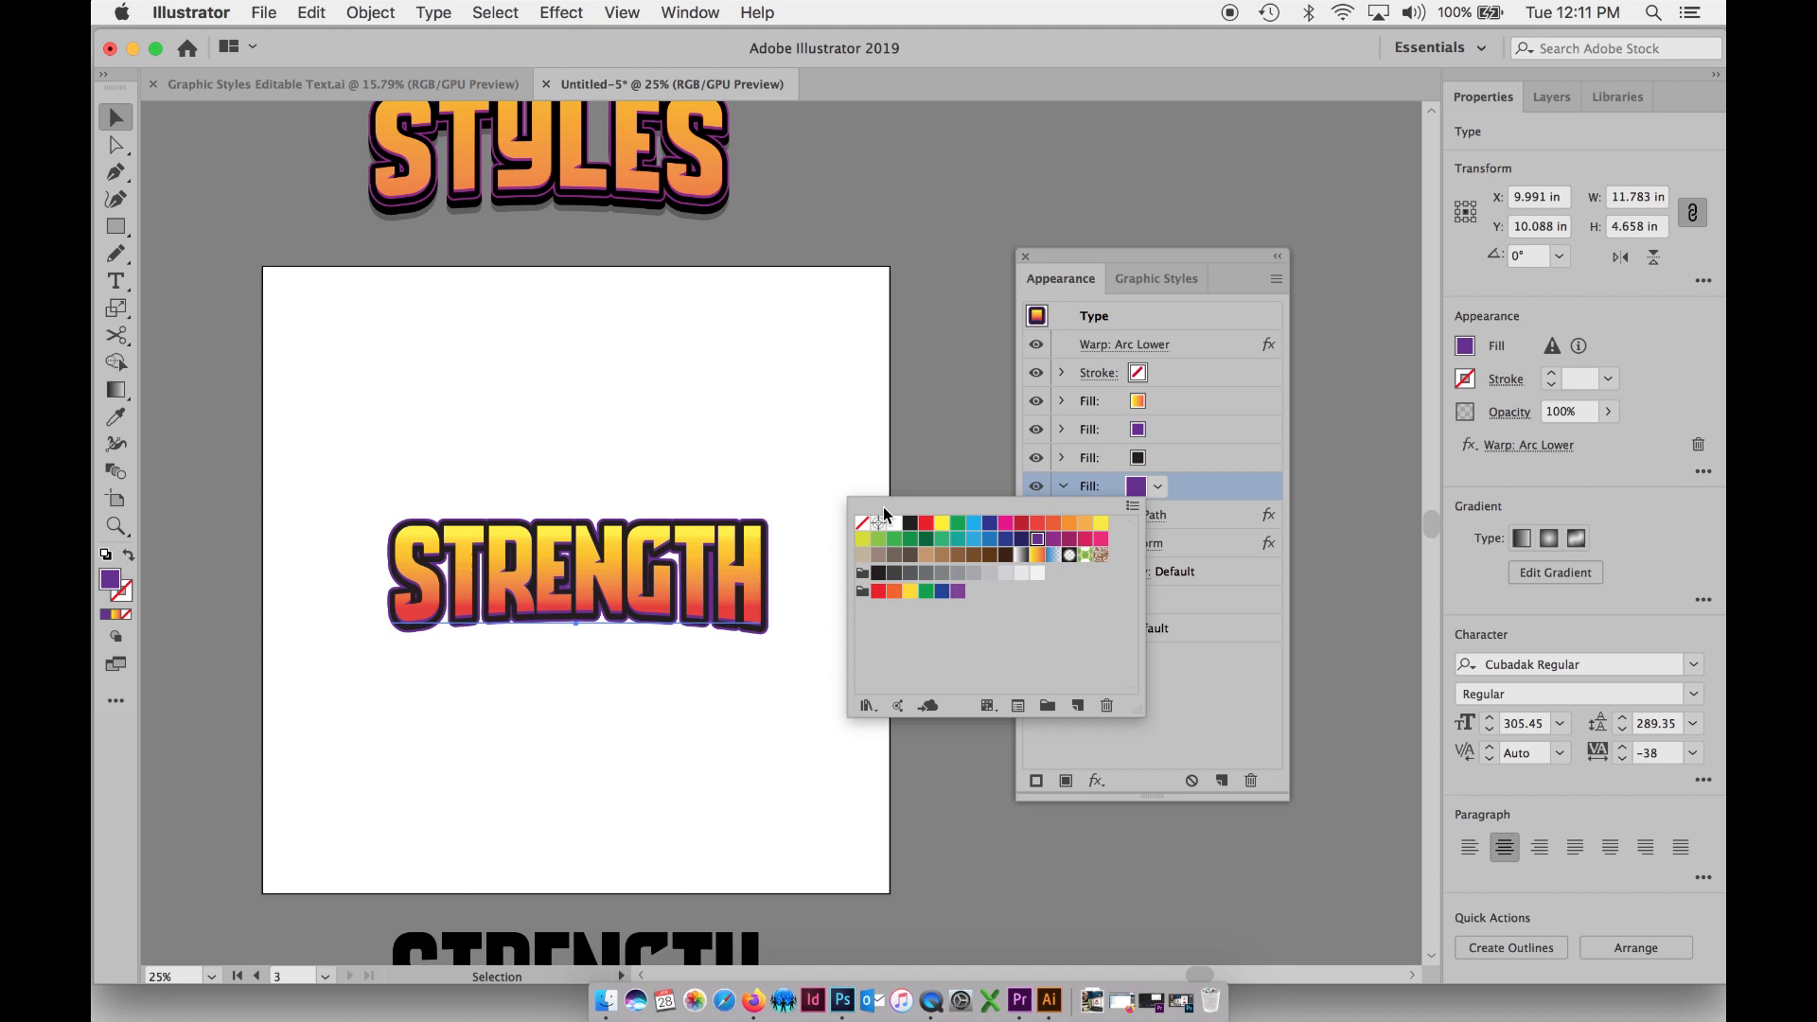
{"action": "left_click", "coordinate": [1183, 670]}
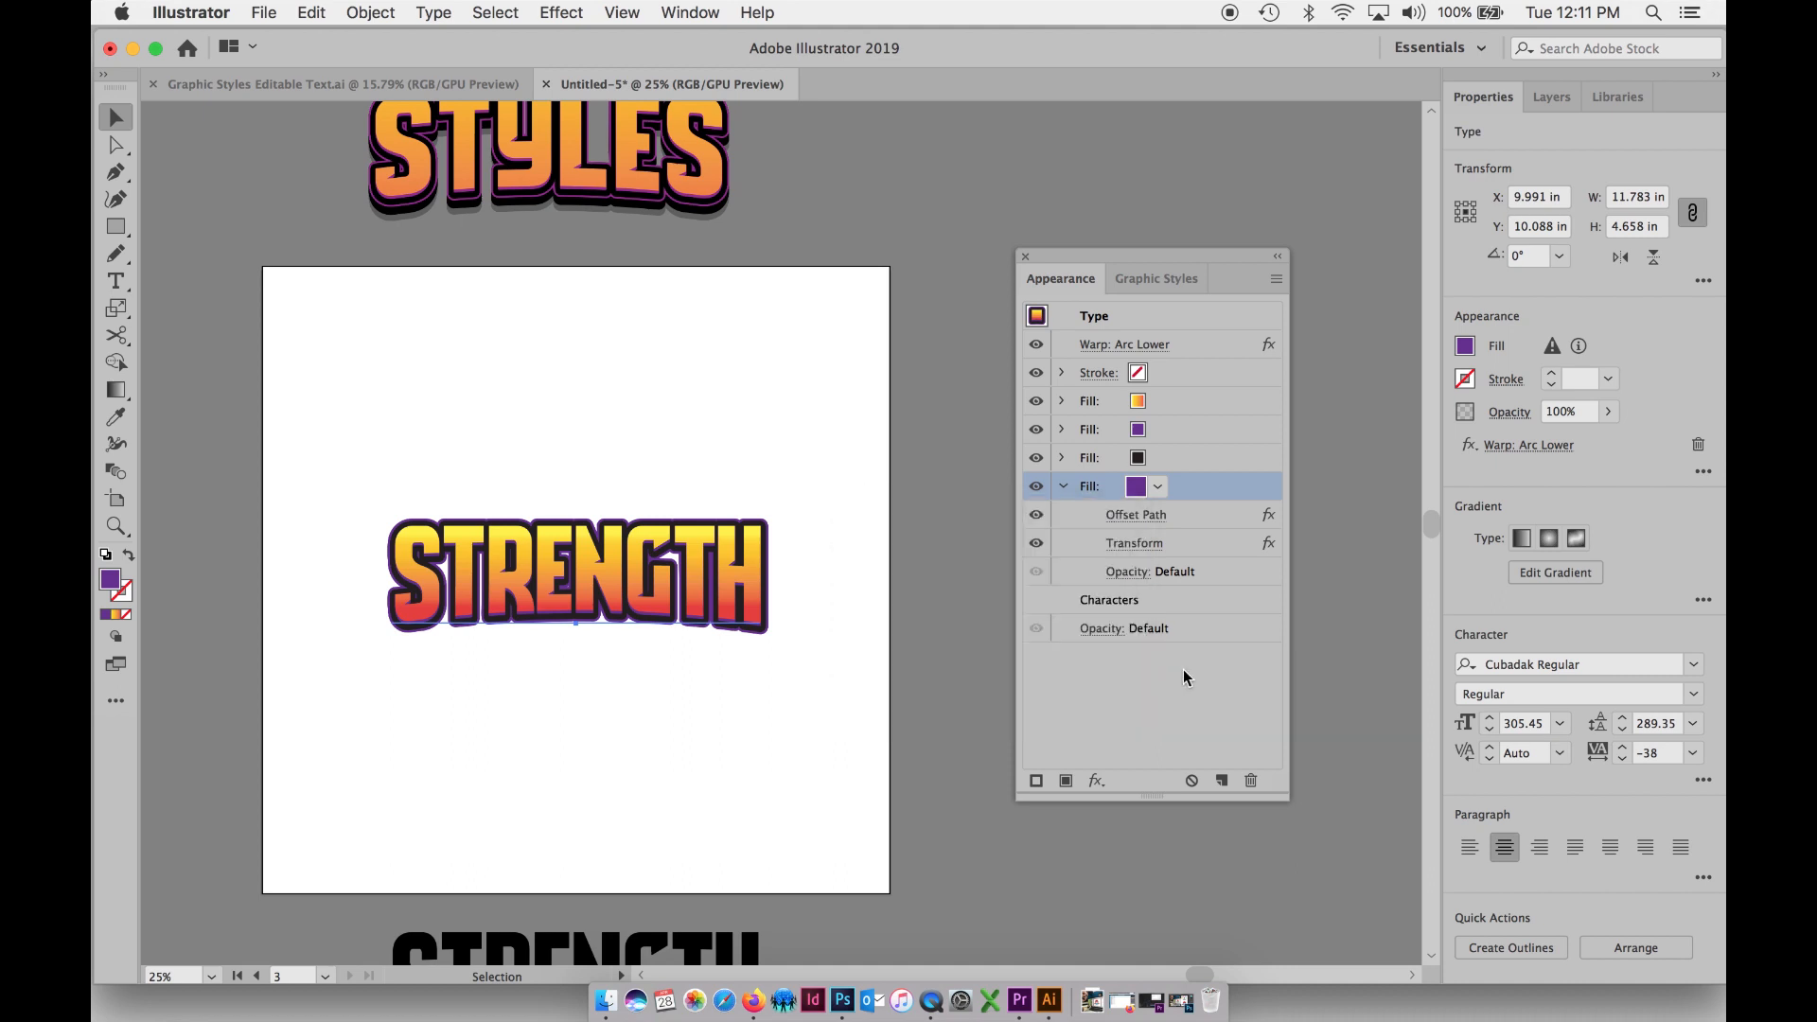
- Set the Offset Path effect on the lowest purple fill of STRENGTH to 0.2 in and collapse that fill
{"action": "left_click", "coordinate": [1063, 486]}
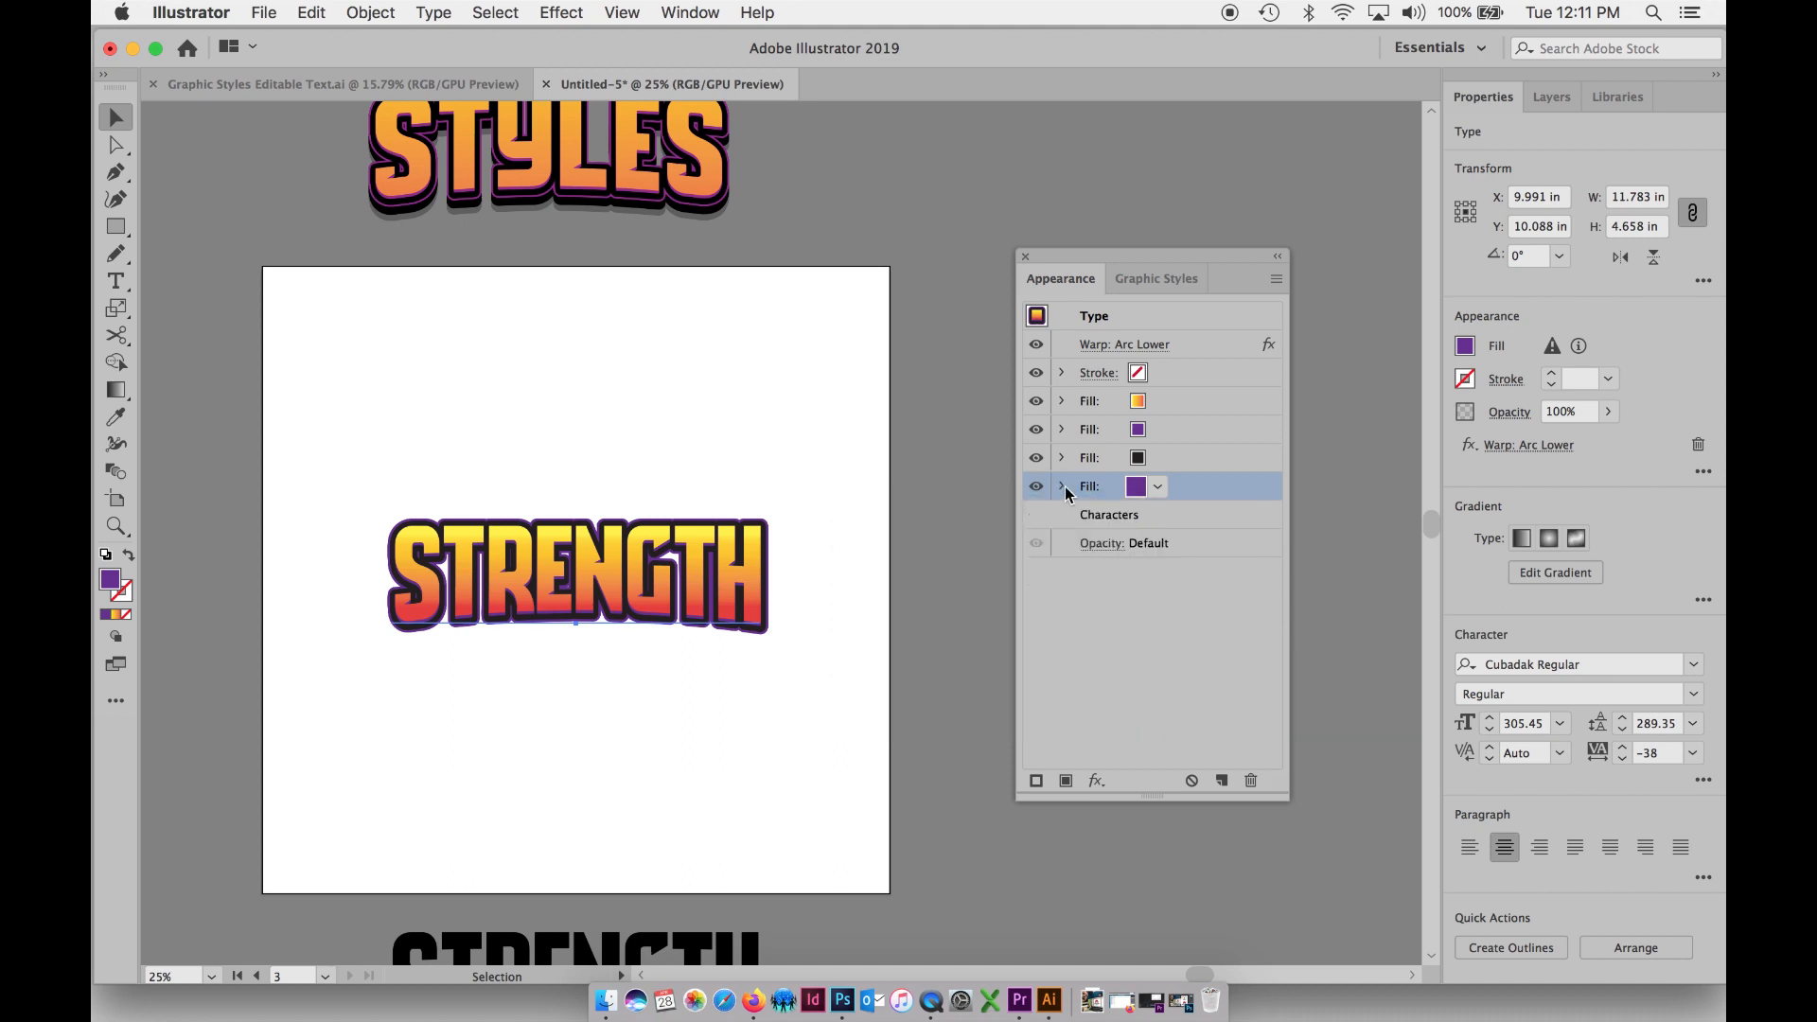
{"action": "left_click", "coordinate": [1145, 487]}
{"action": "left_click", "coordinate": [1146, 487]}
{"action": "left_click", "coordinate": [1063, 487]}
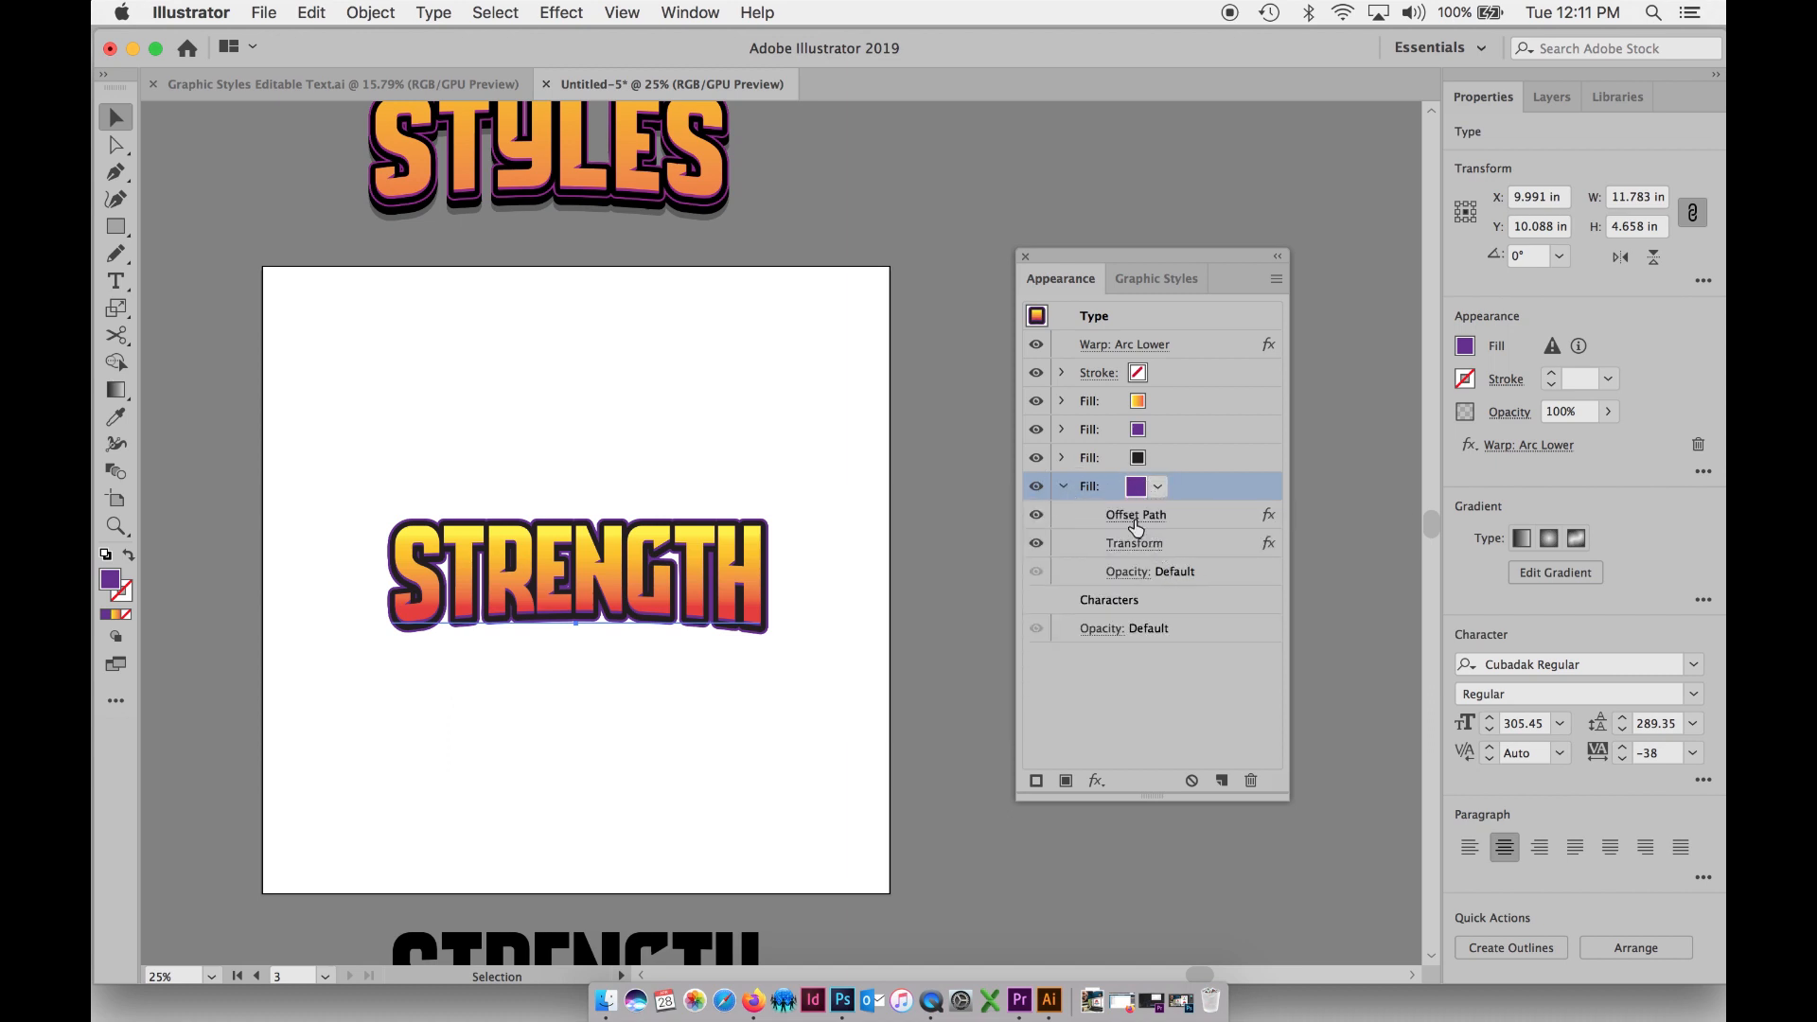
{"action": "left_click", "coordinate": [1135, 519]}
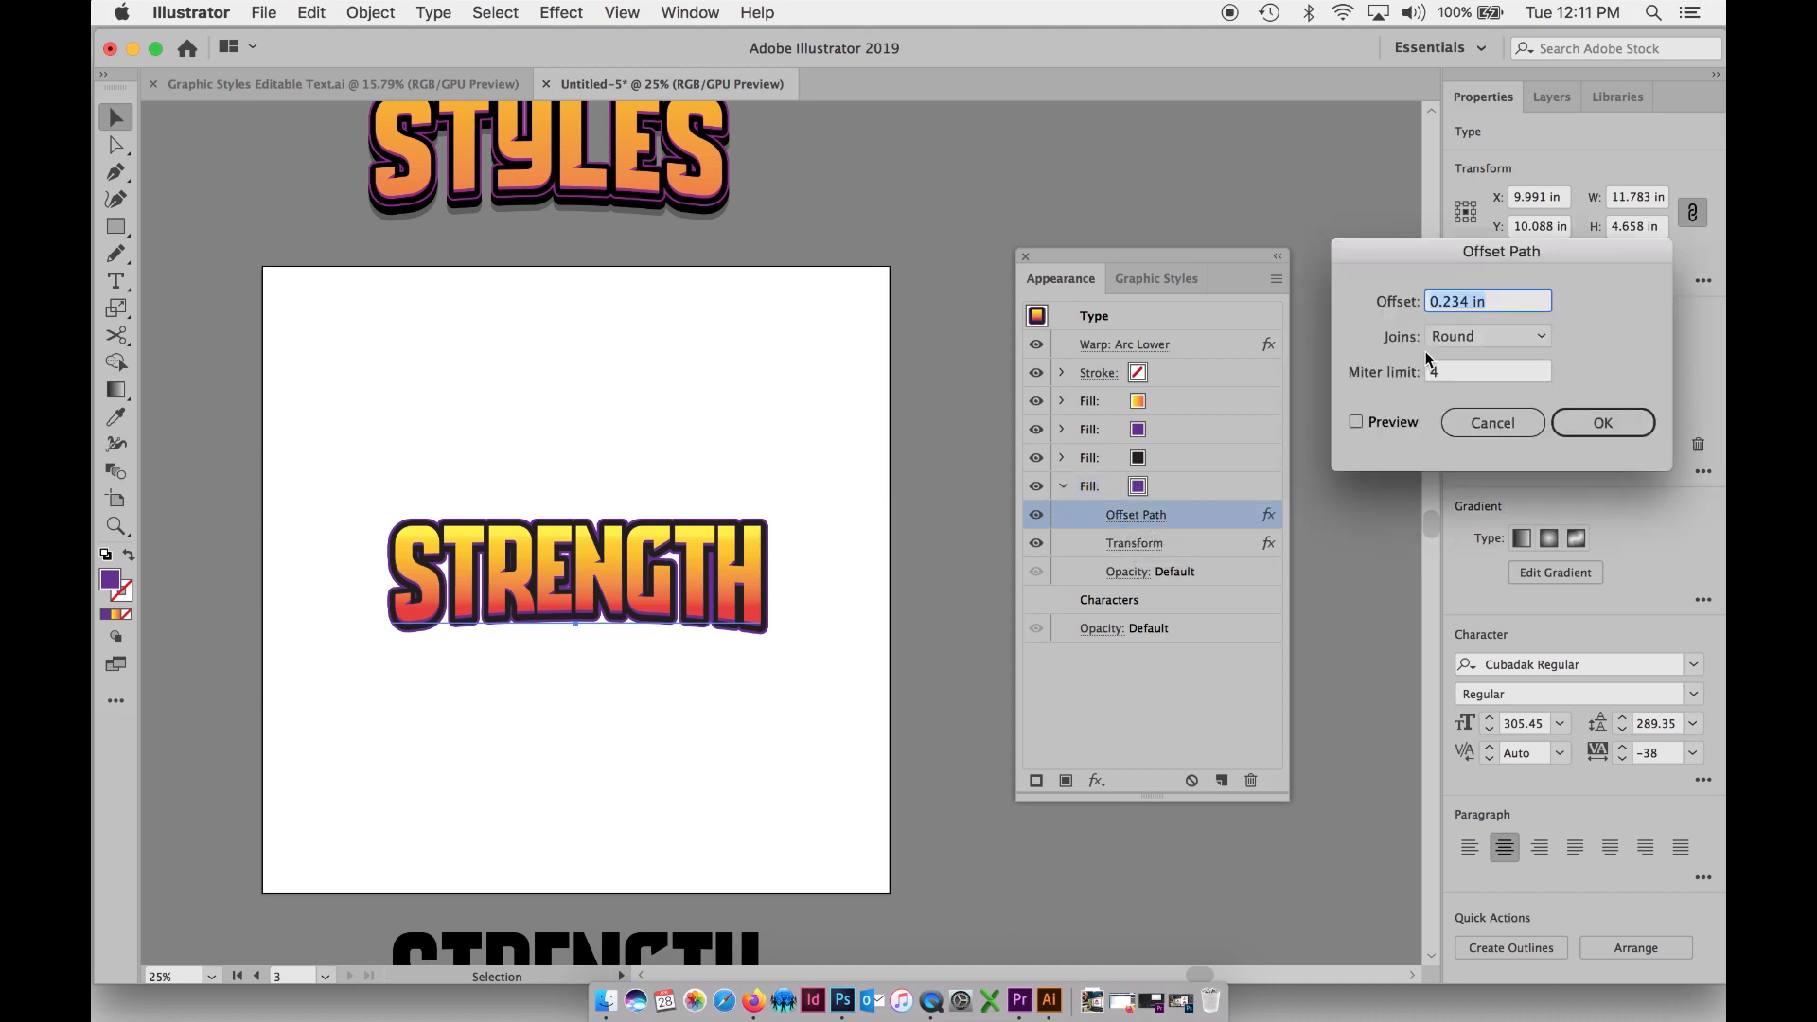
{"action": "left_click", "coordinate": [1465, 303]}
{"action": "key", "text": "BackSpace"}
{"action": "key", "text": "BackSpace"}
{"action": "key", "text": "BackSpace"}
{"action": "type", "text": "2"}
{"action": "key", "text": "Tab"}
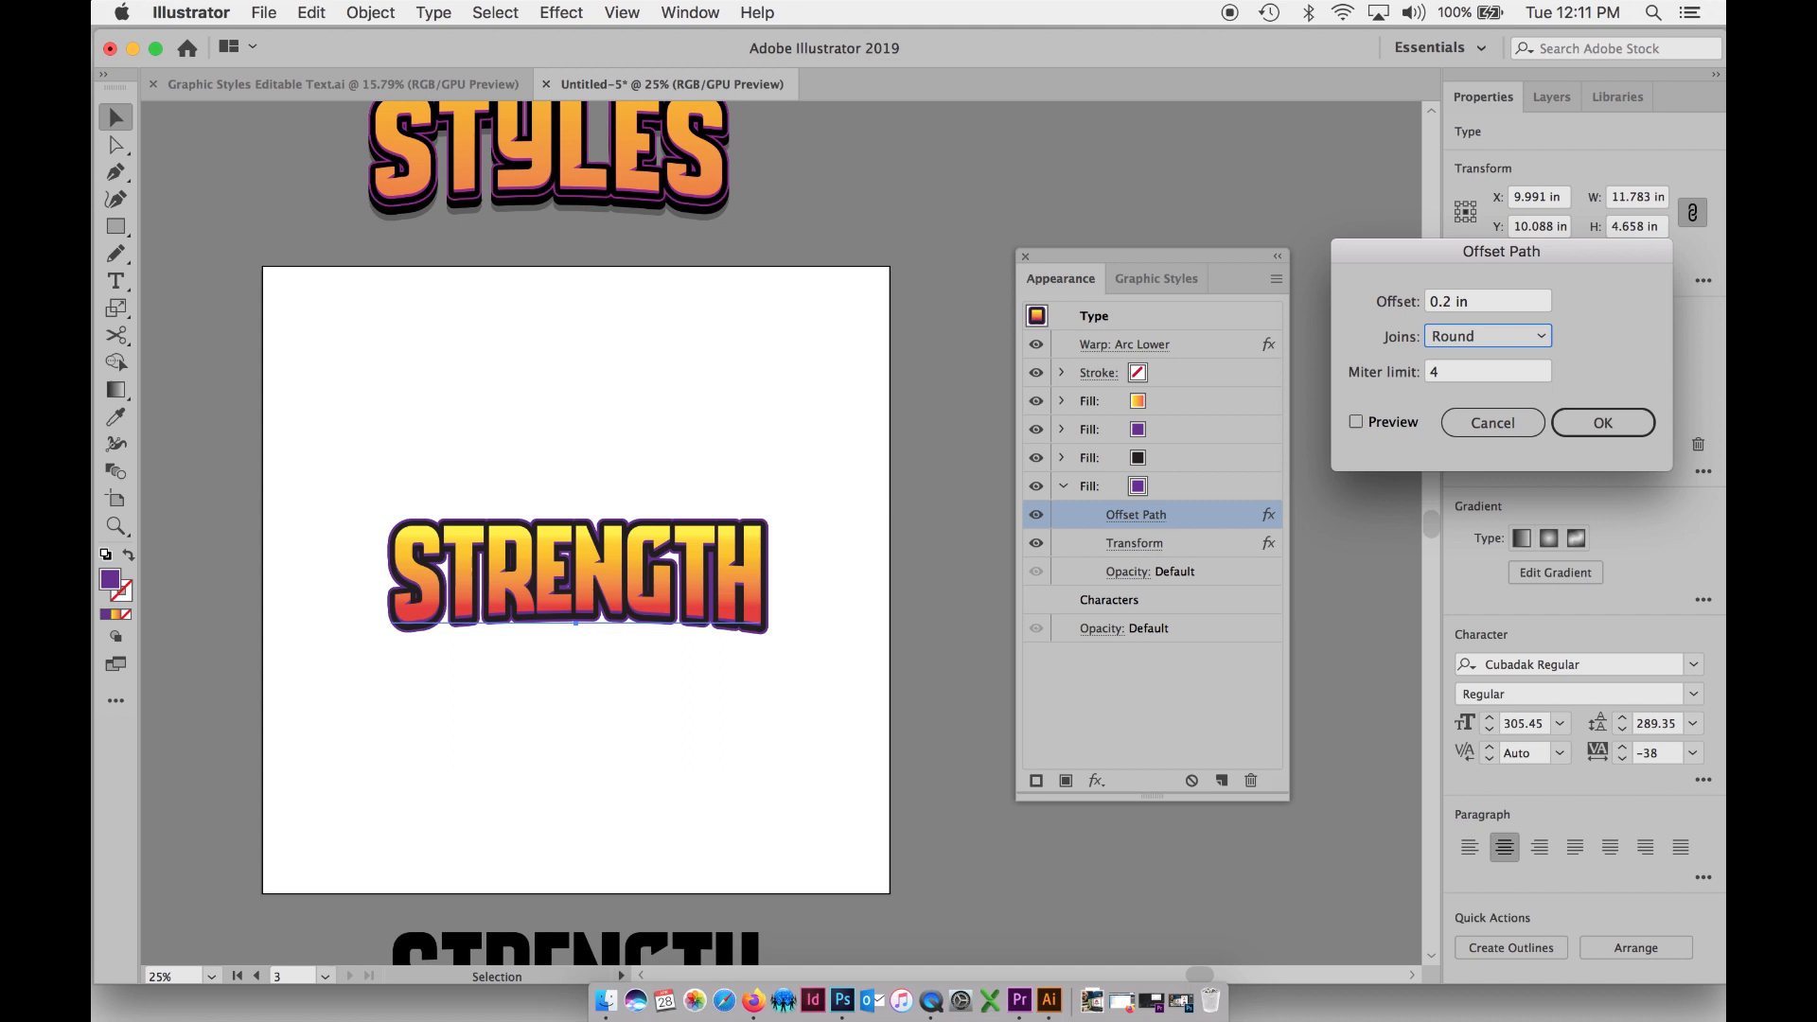
{"action": "left_click", "coordinate": [1616, 423]}
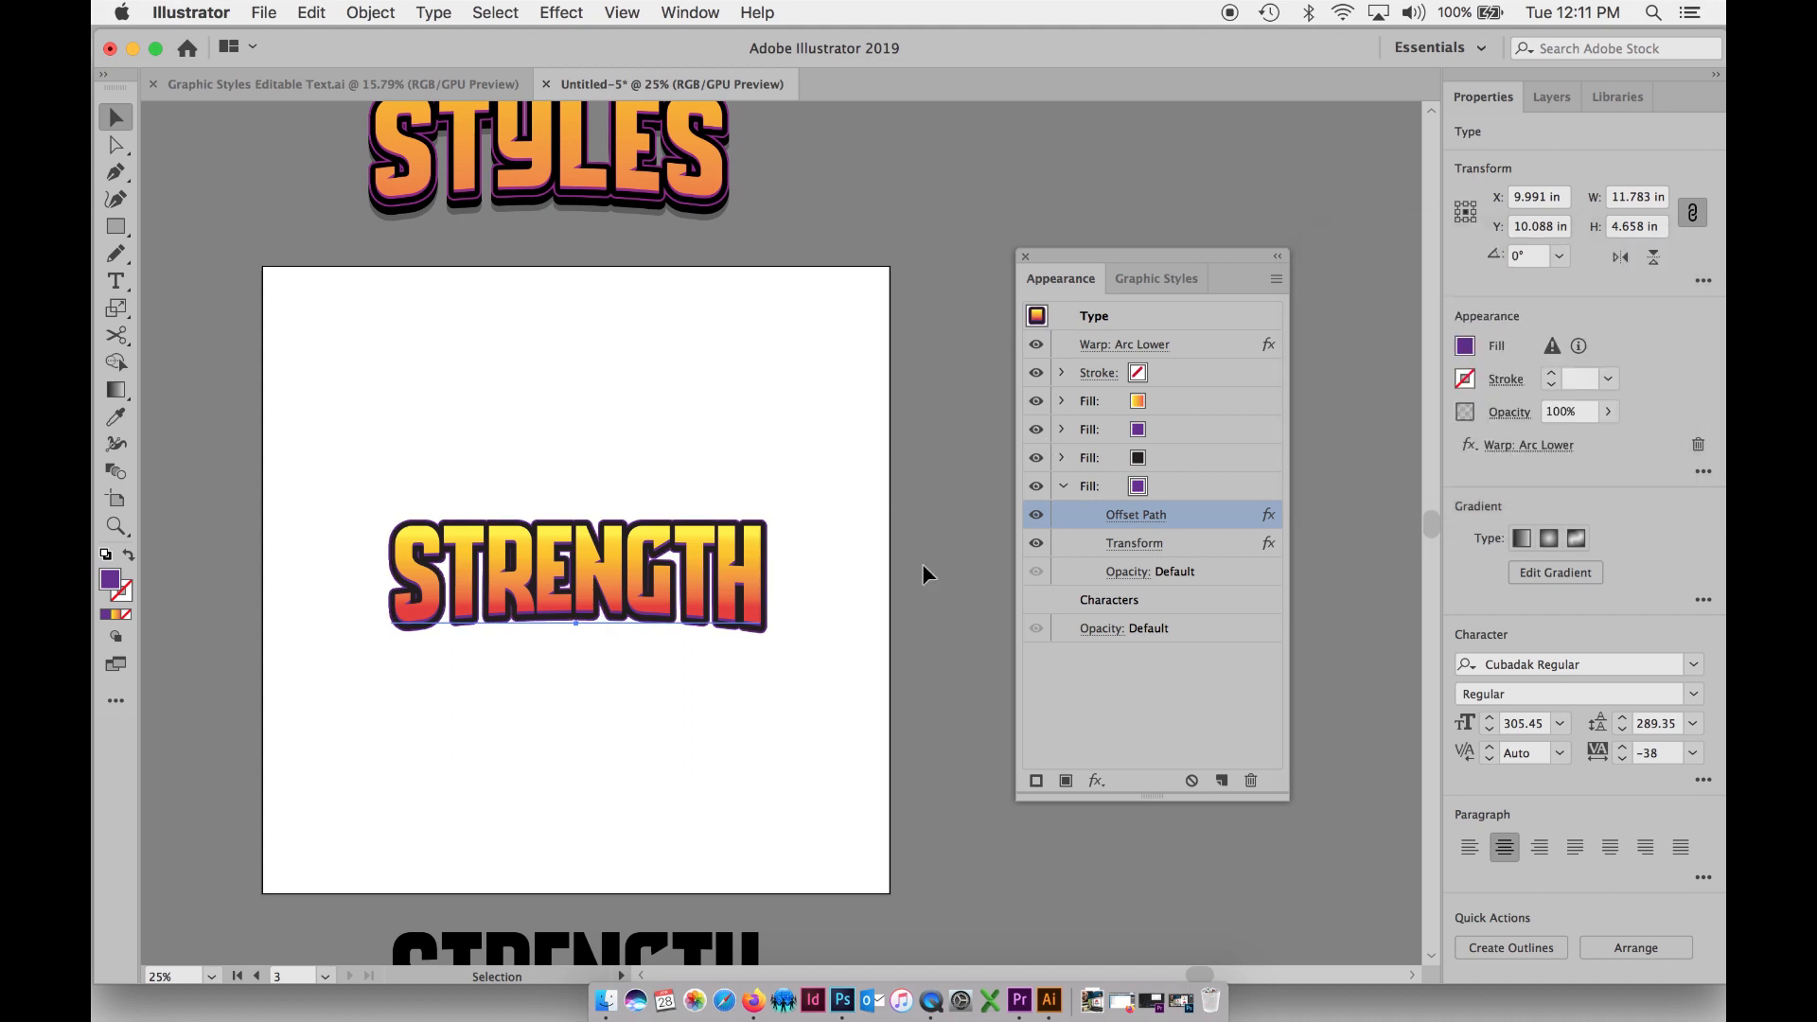
{"action": "left_click", "coordinate": [1063, 487]}
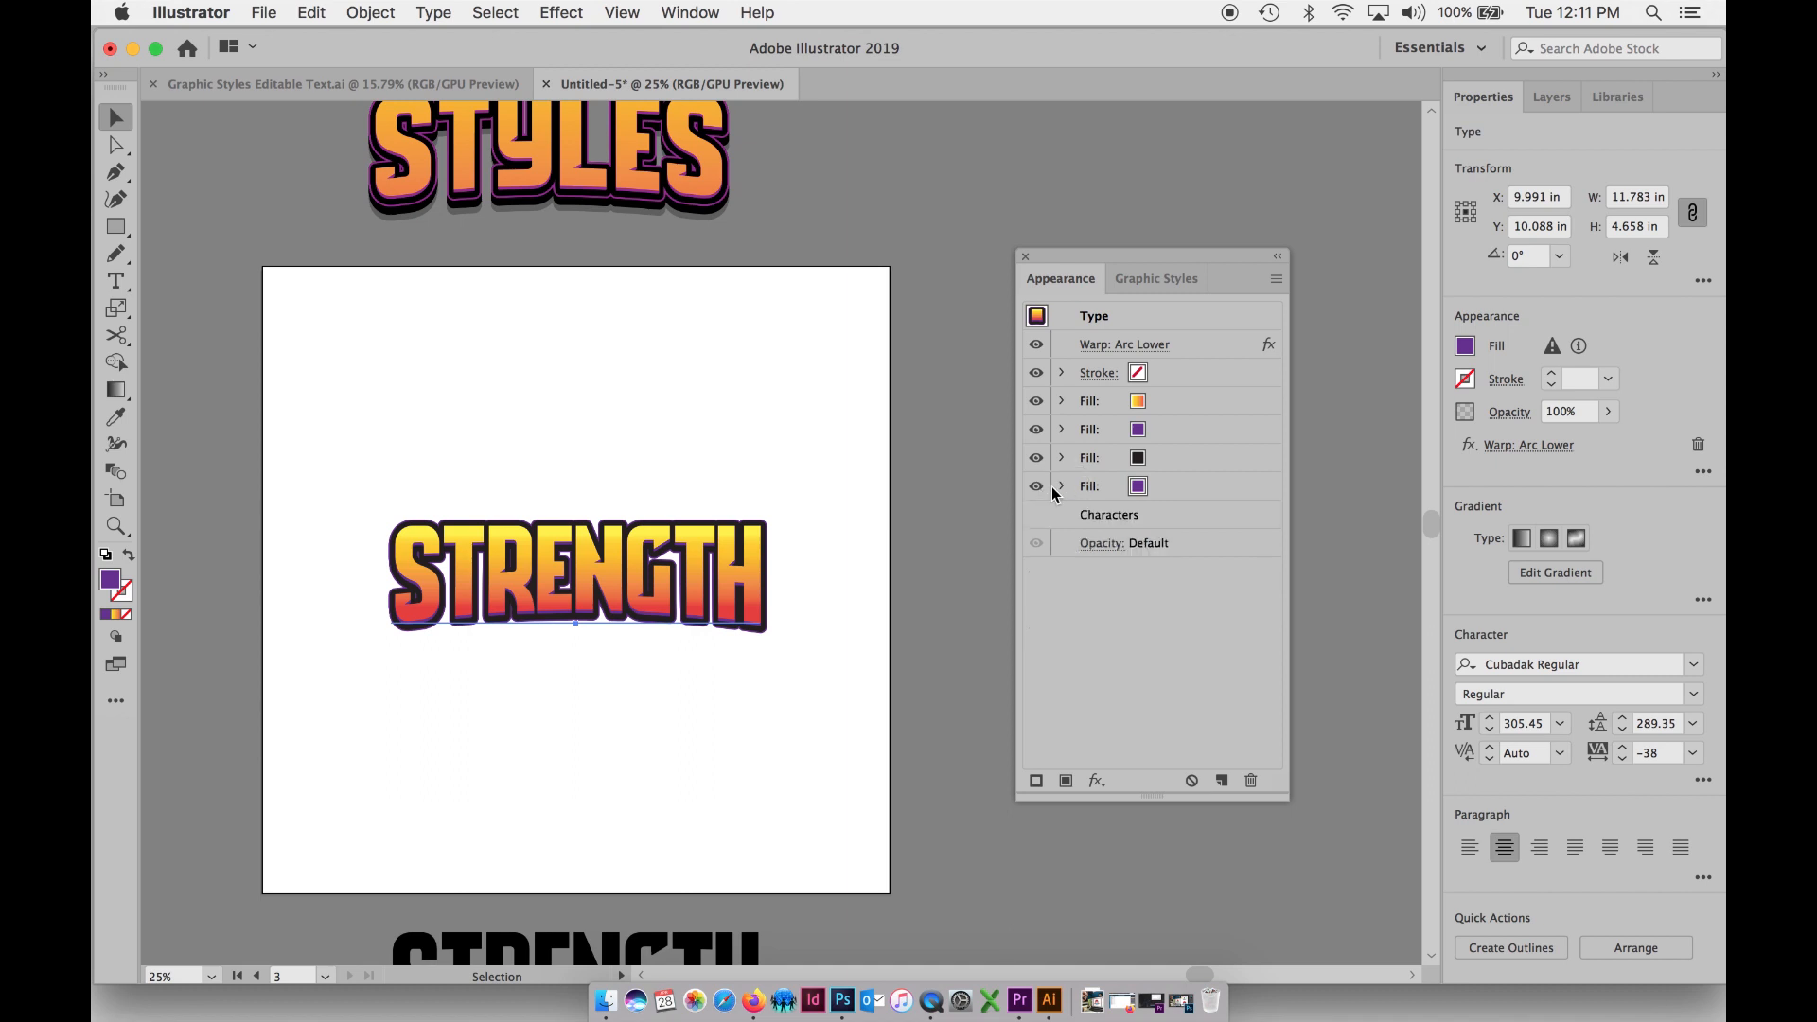
- Duplicate the lowest purple fill of STRENGTH with its effects and recolor the lower copy black
{"action": "left_click", "coordinate": [1139, 487]}
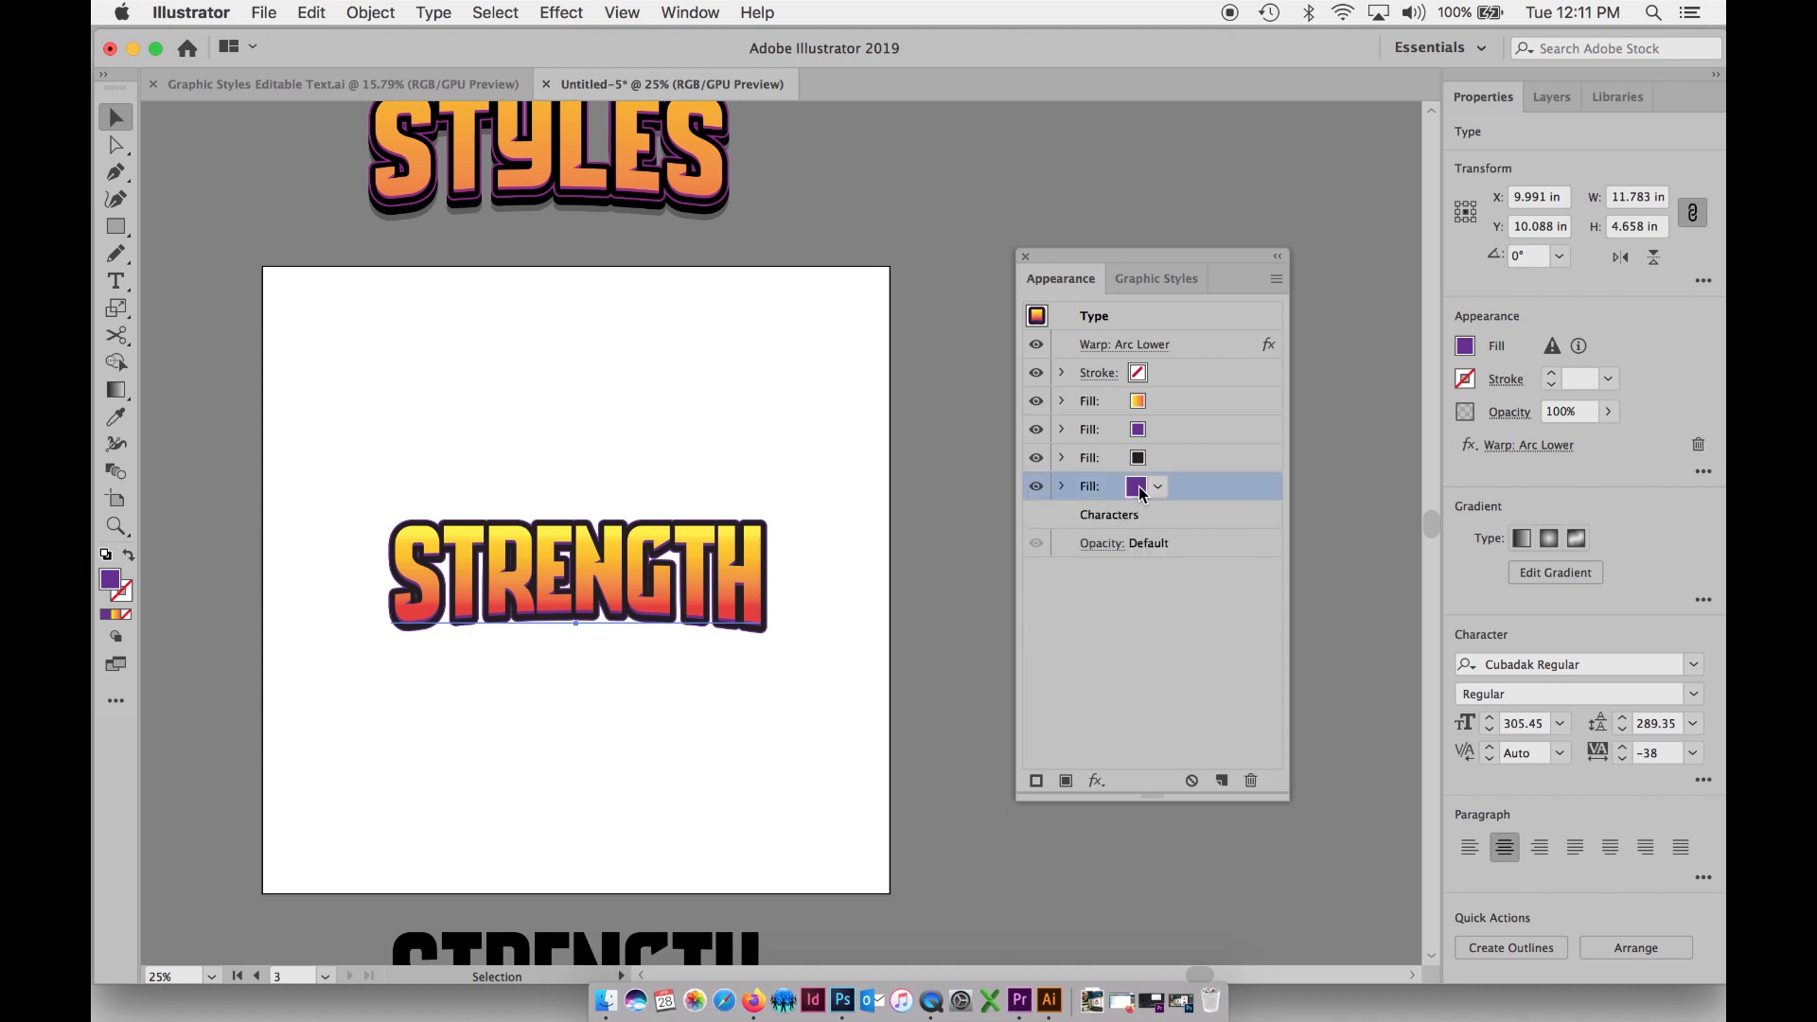
{"action": "left_click_drag", "start_coordinate": [1141, 488], "coordinate": [1222, 779]}
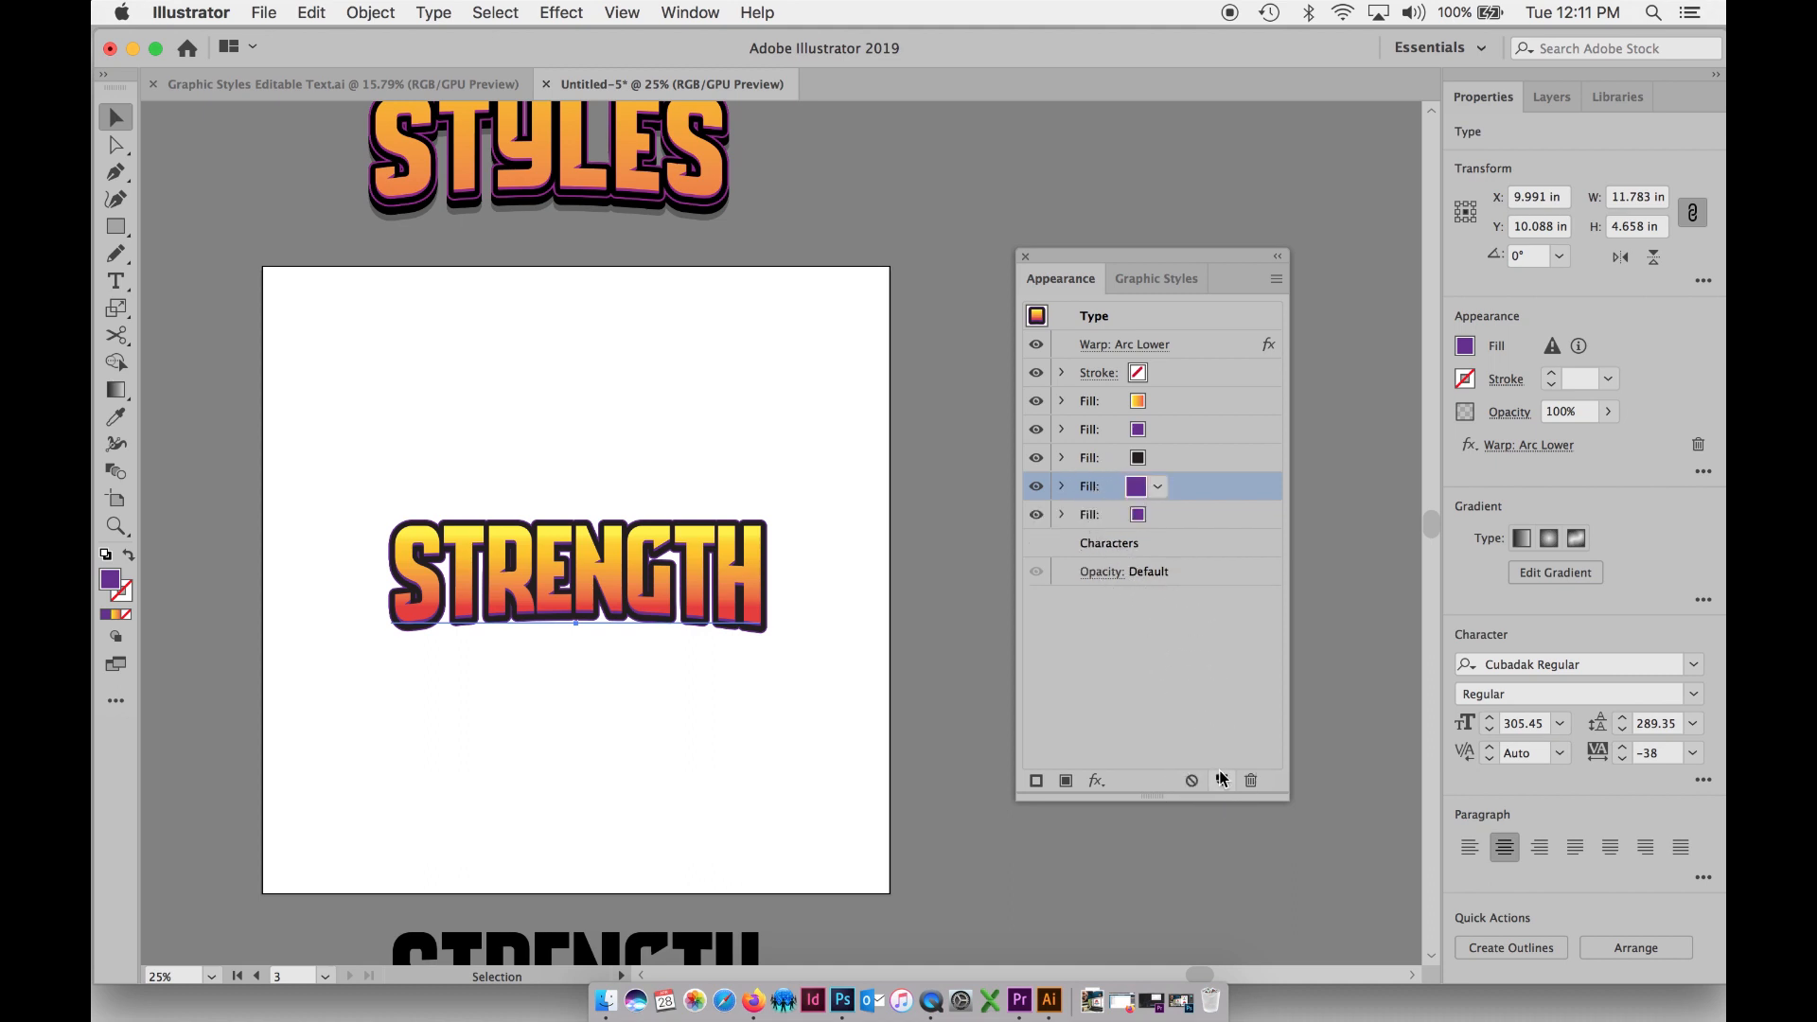
{"action": "left_click", "coordinate": [1138, 517]}
{"action": "left_click", "coordinate": [1138, 517]}
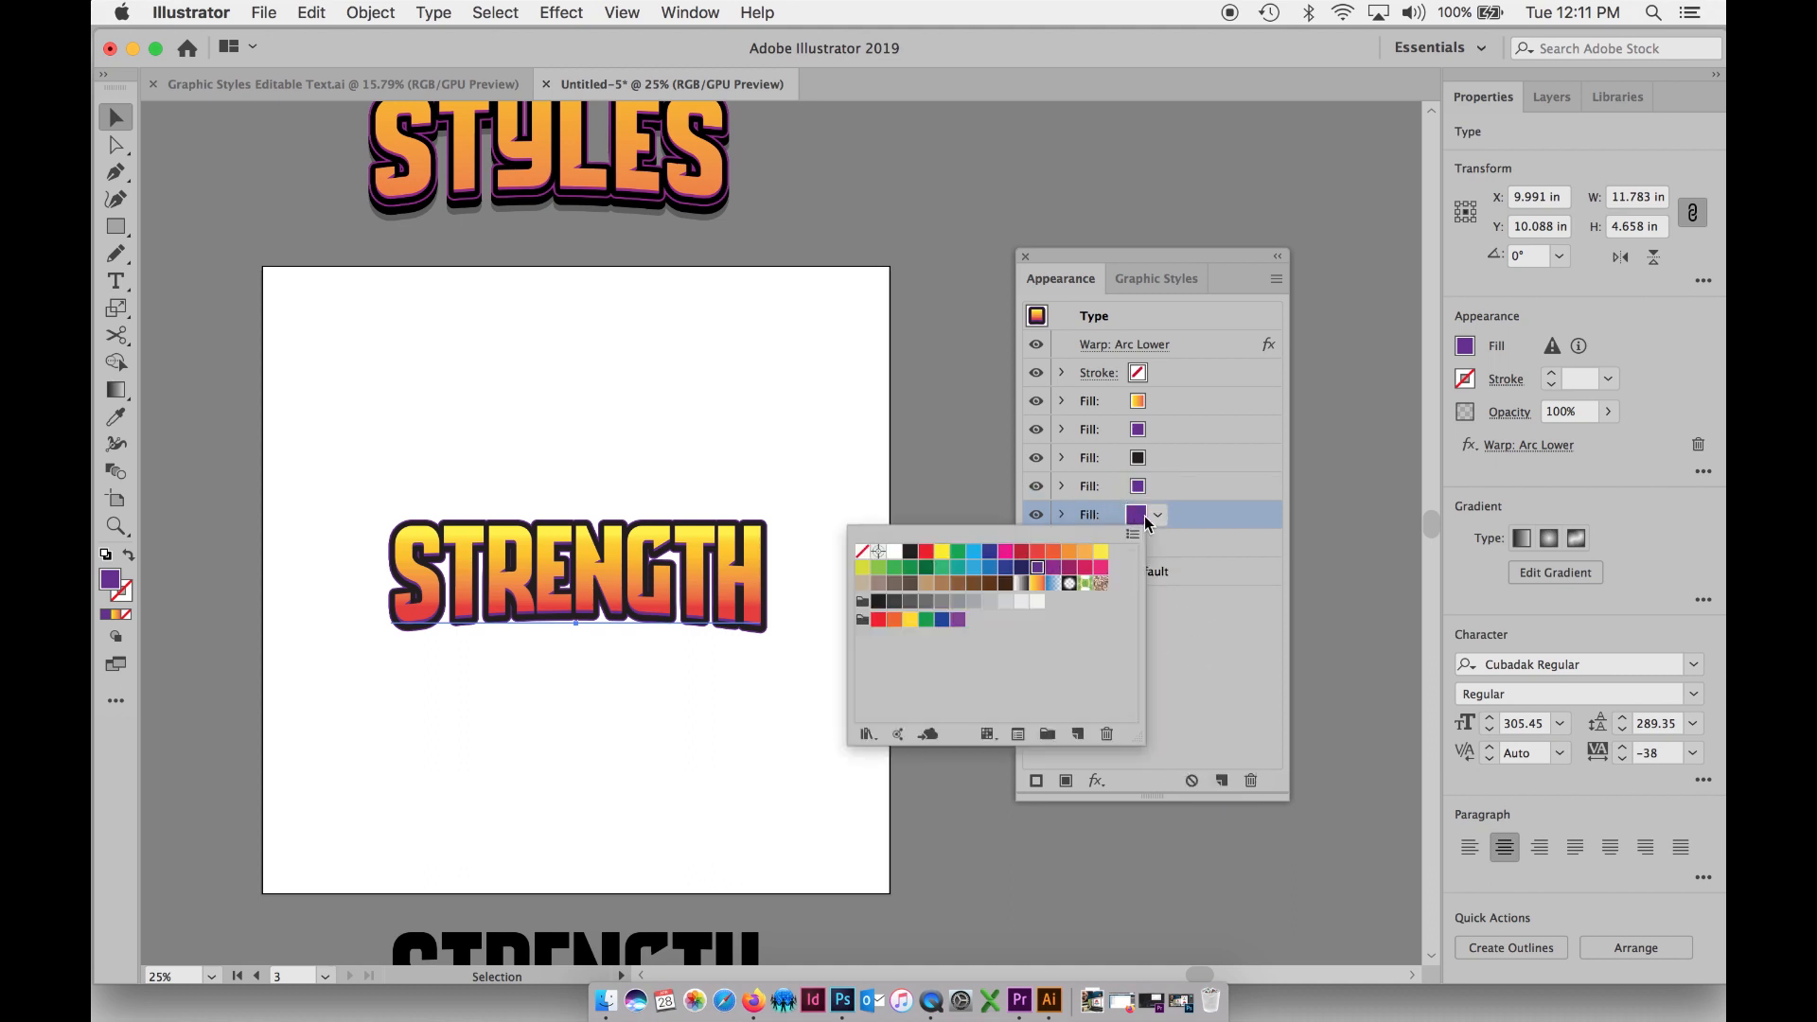
{"action": "left_click", "coordinate": [913, 555]}
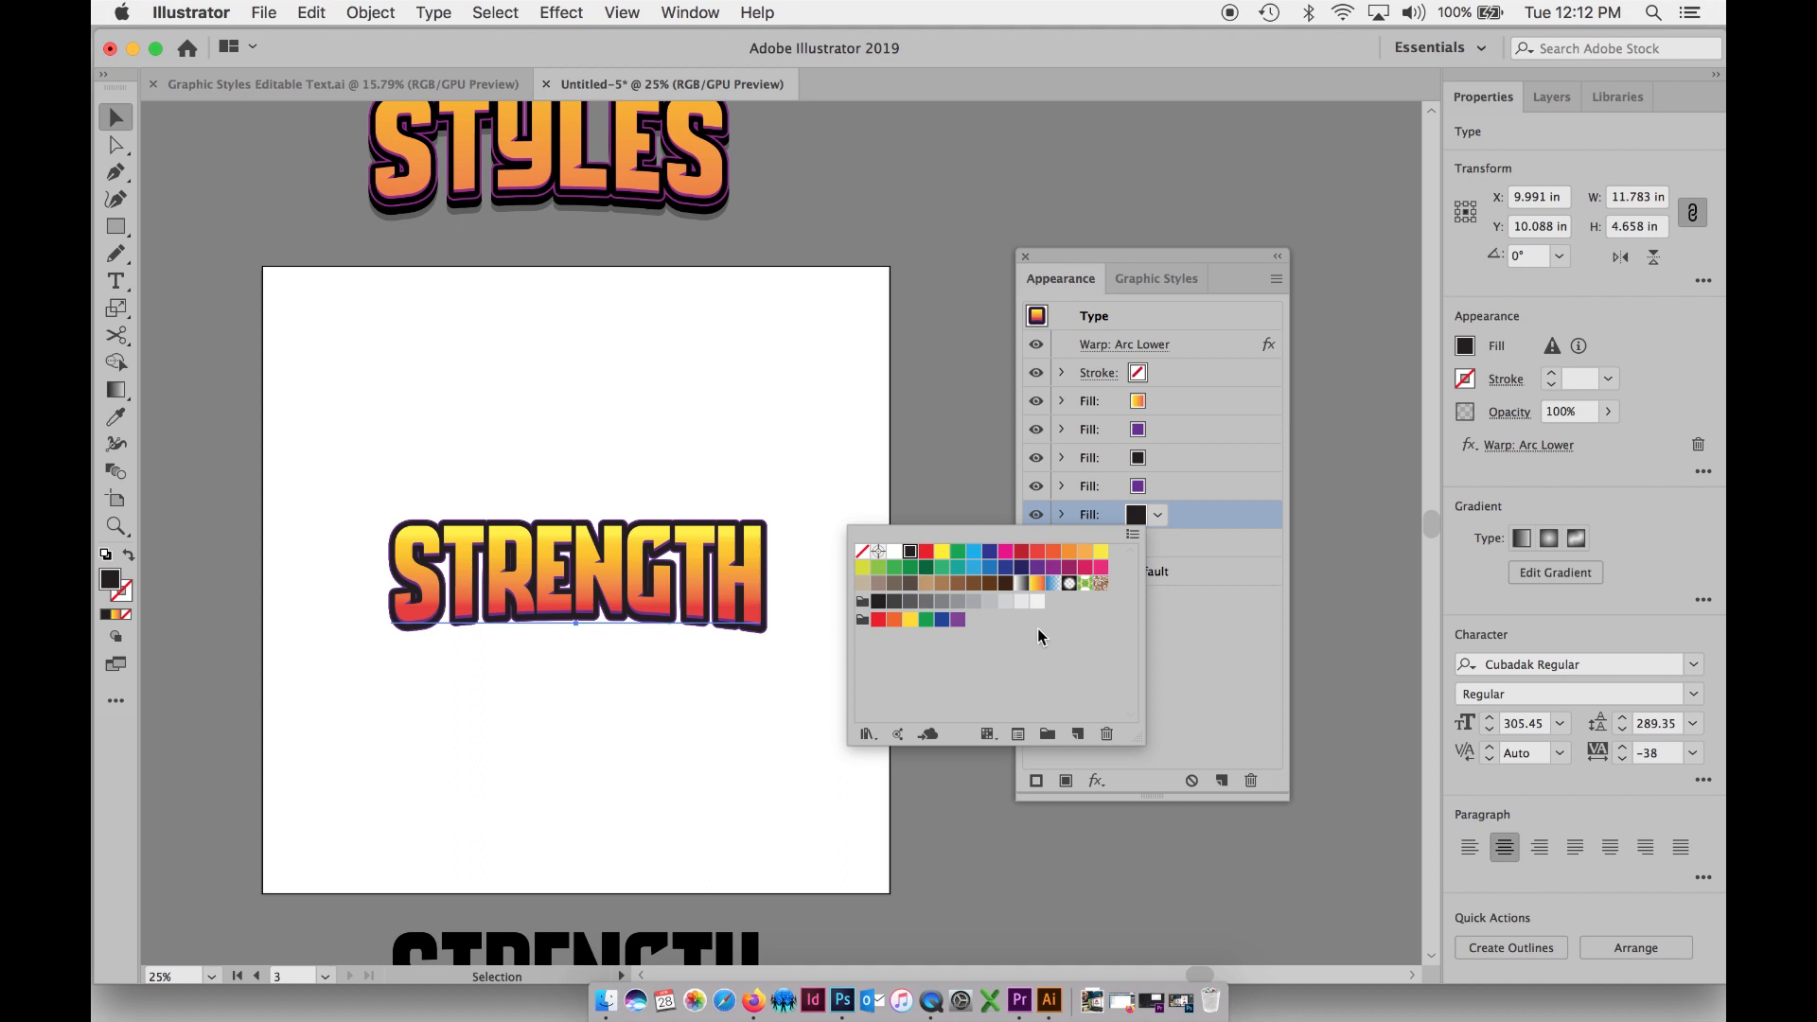
{"action": "left_click", "coordinate": [1211, 680]}
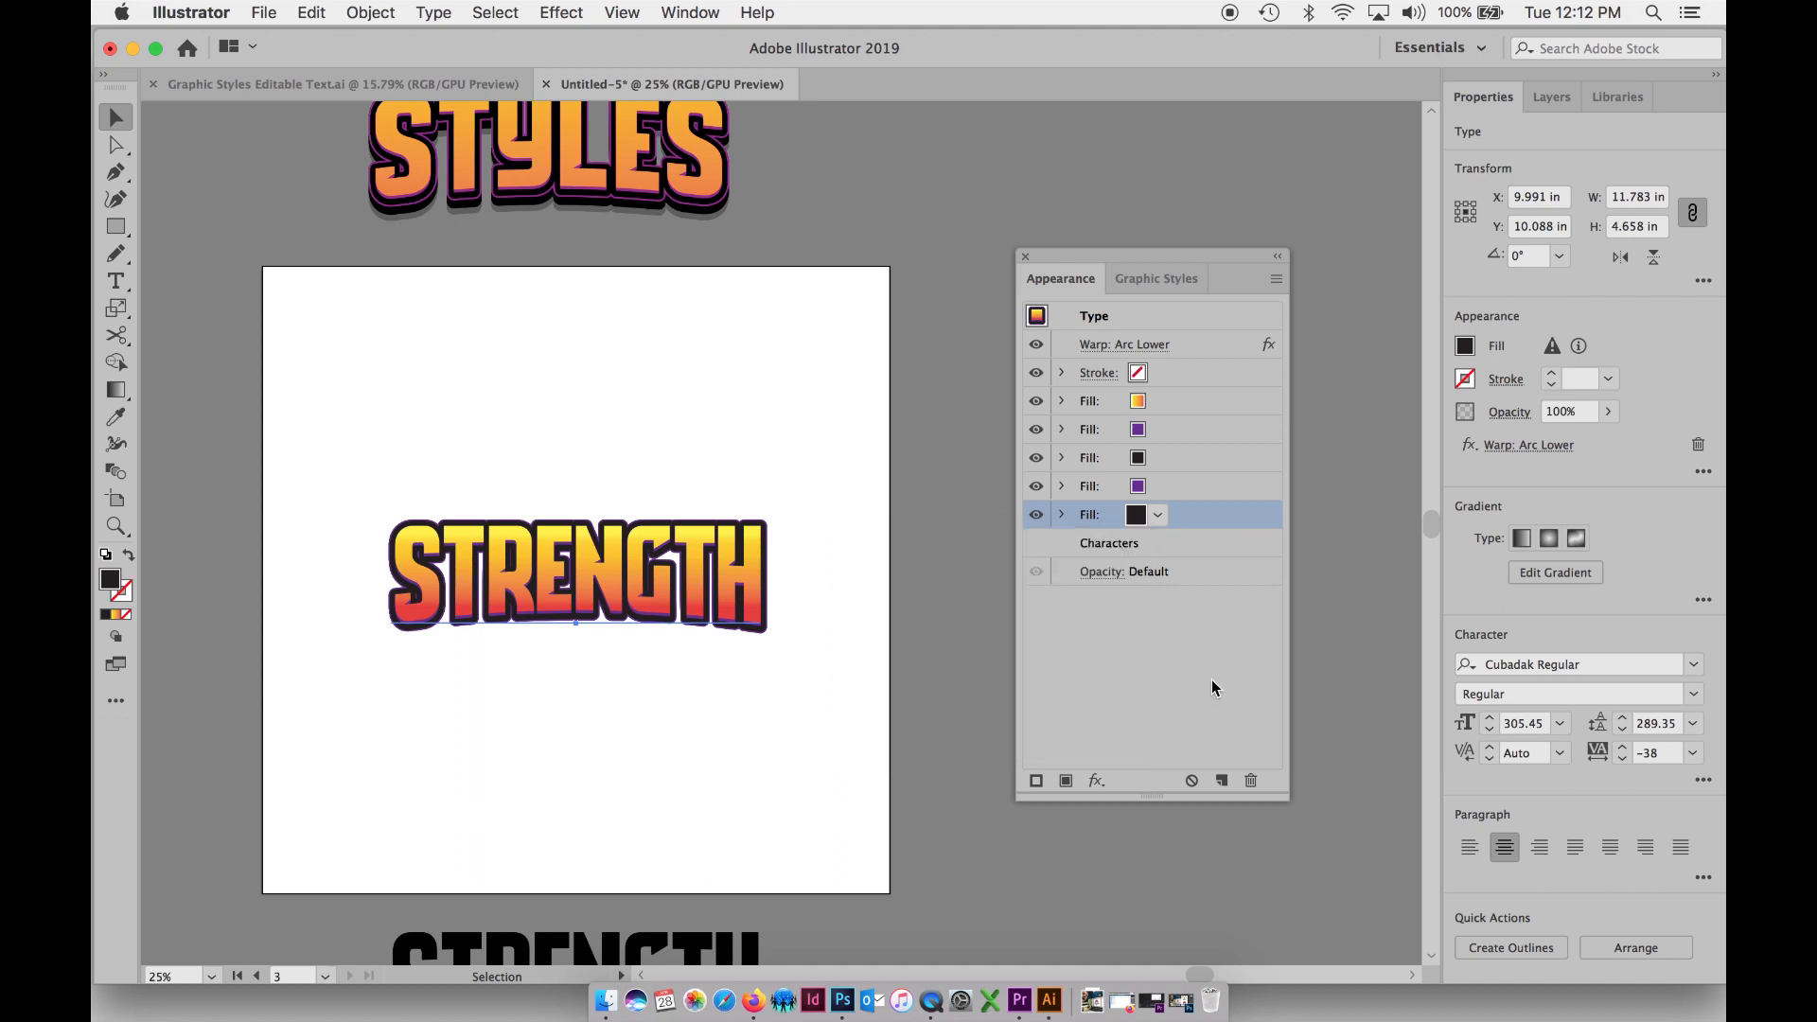
- Check the matching black fill's effects on GRAPHIC STYLES and set the Transform effect on the lowest black fill of STRENGTH to 66 copies
{"action": "left_click", "coordinate": [1062, 514]}
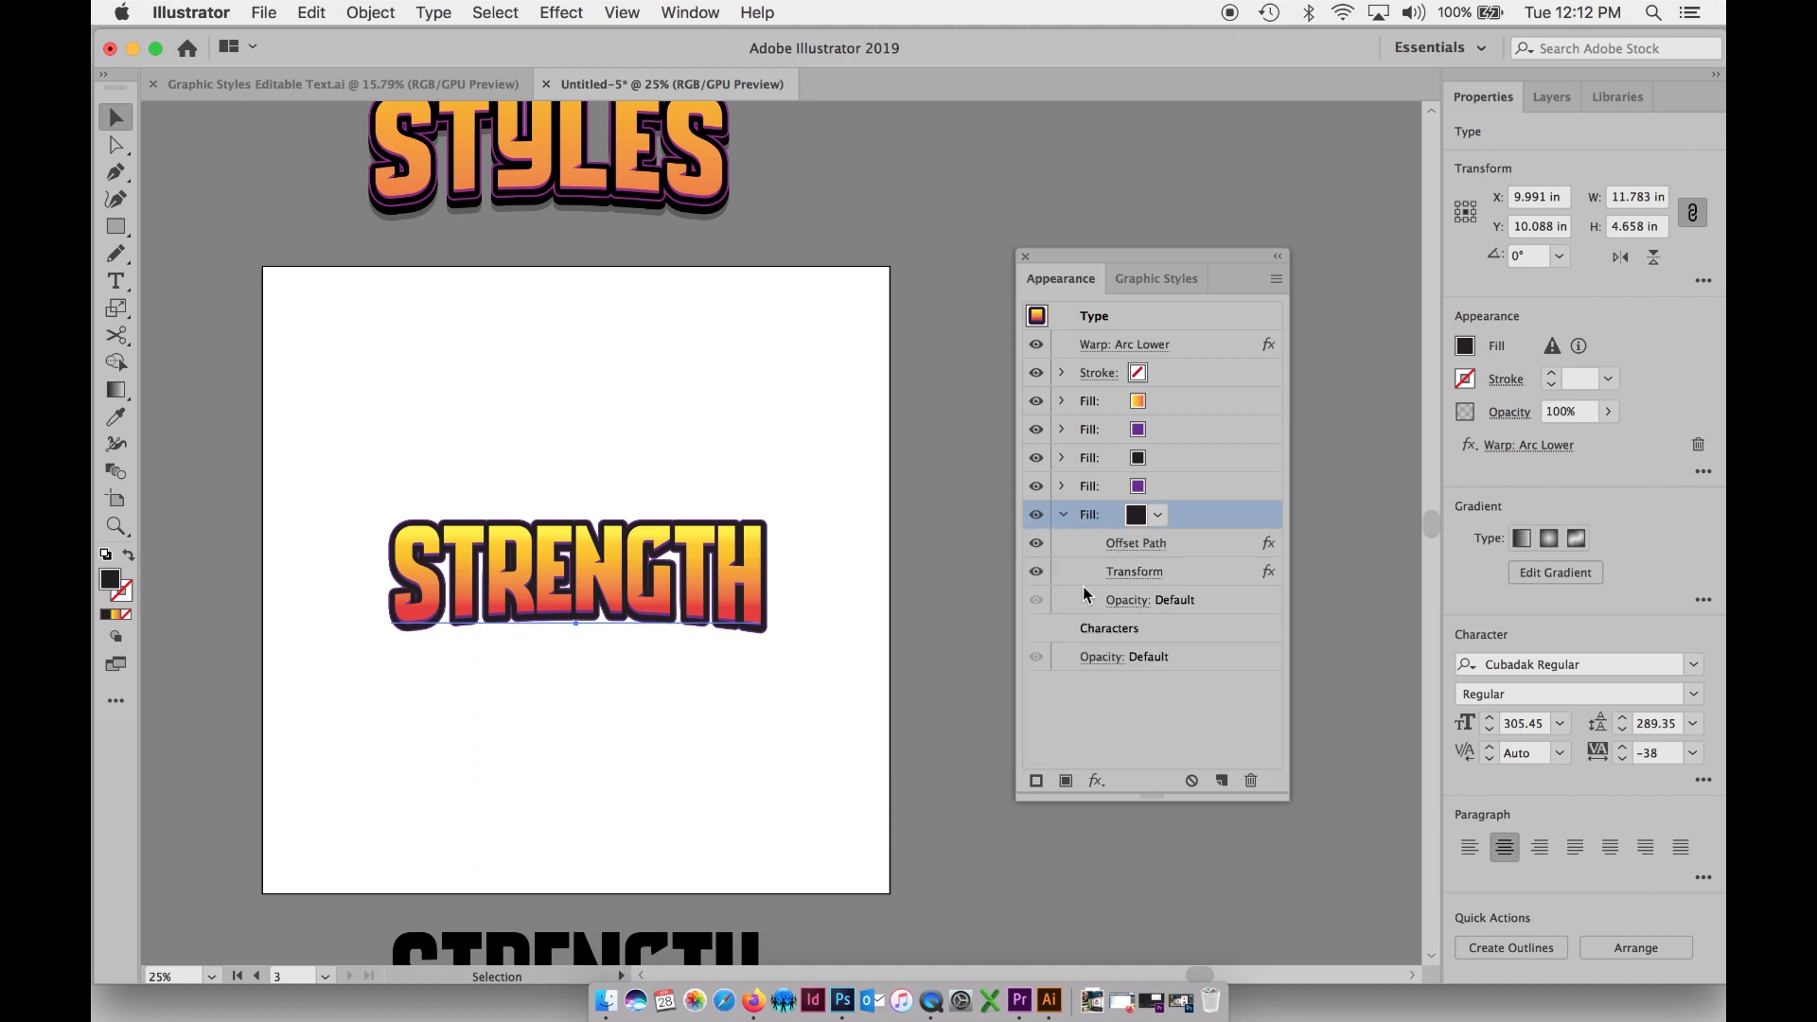
{"action": "left_click", "coordinate": [668, 173]}
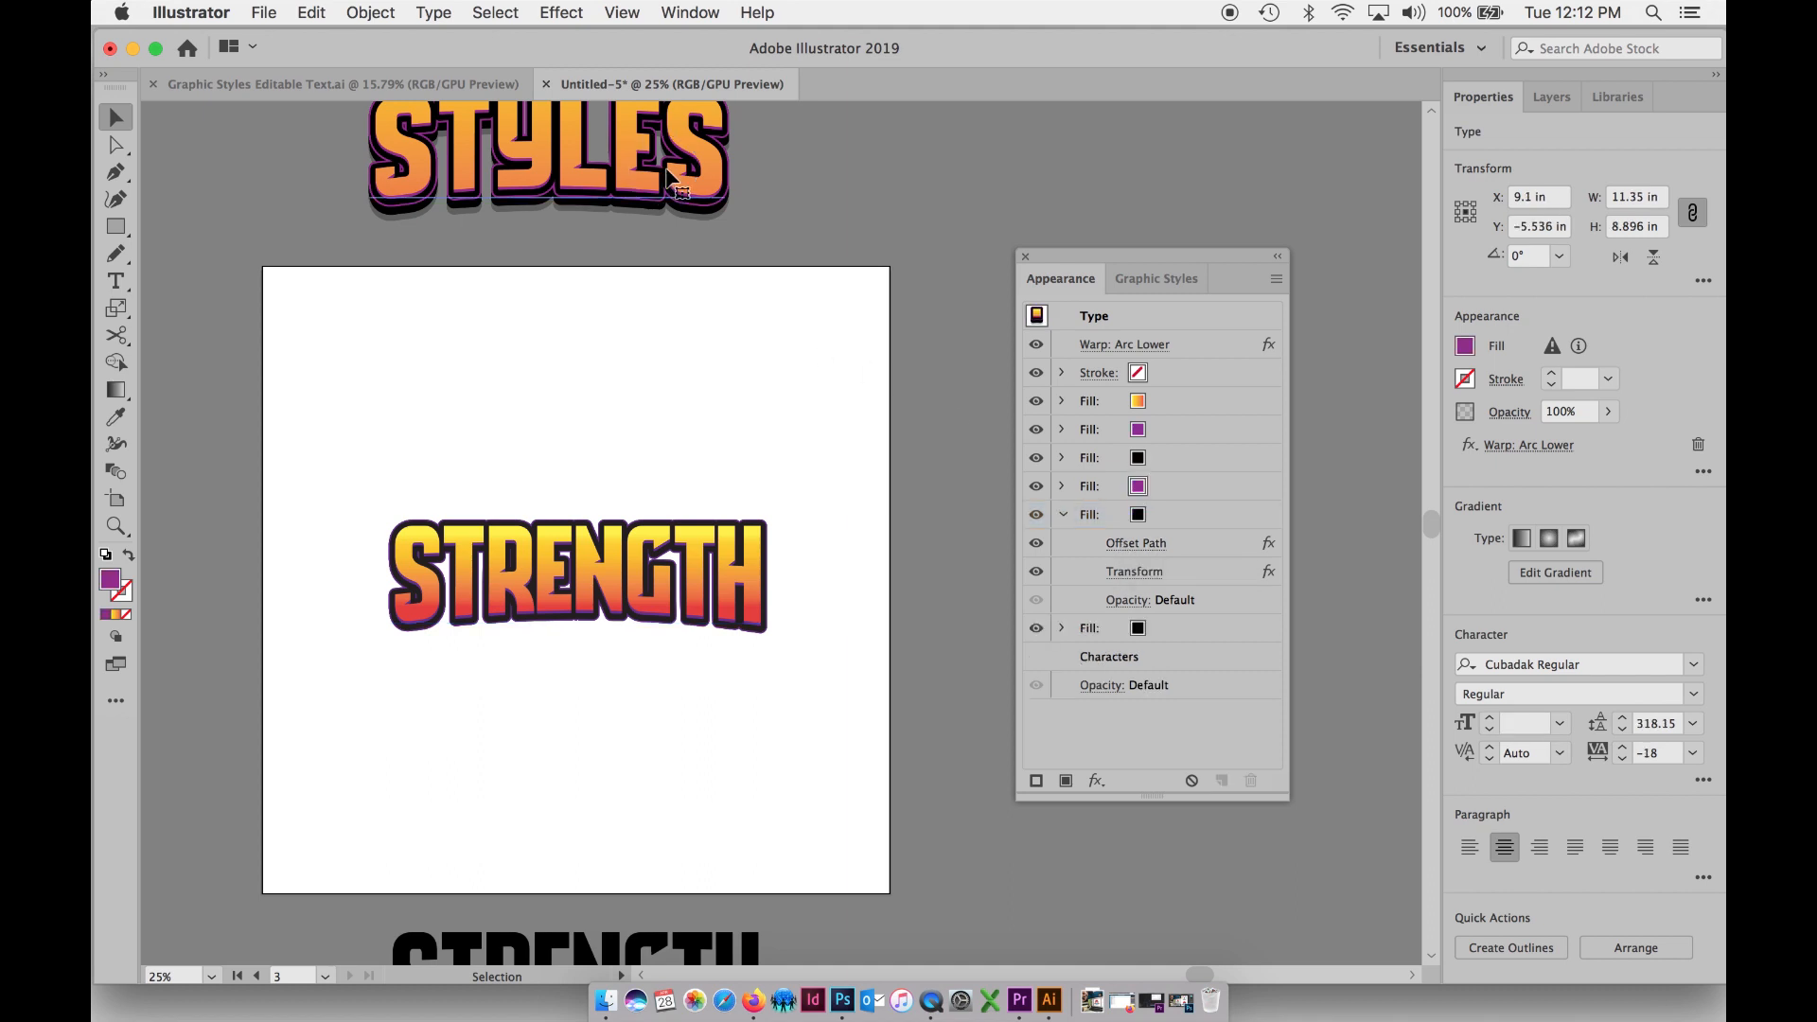
{"action": "left_click", "coordinate": [1137, 544]}
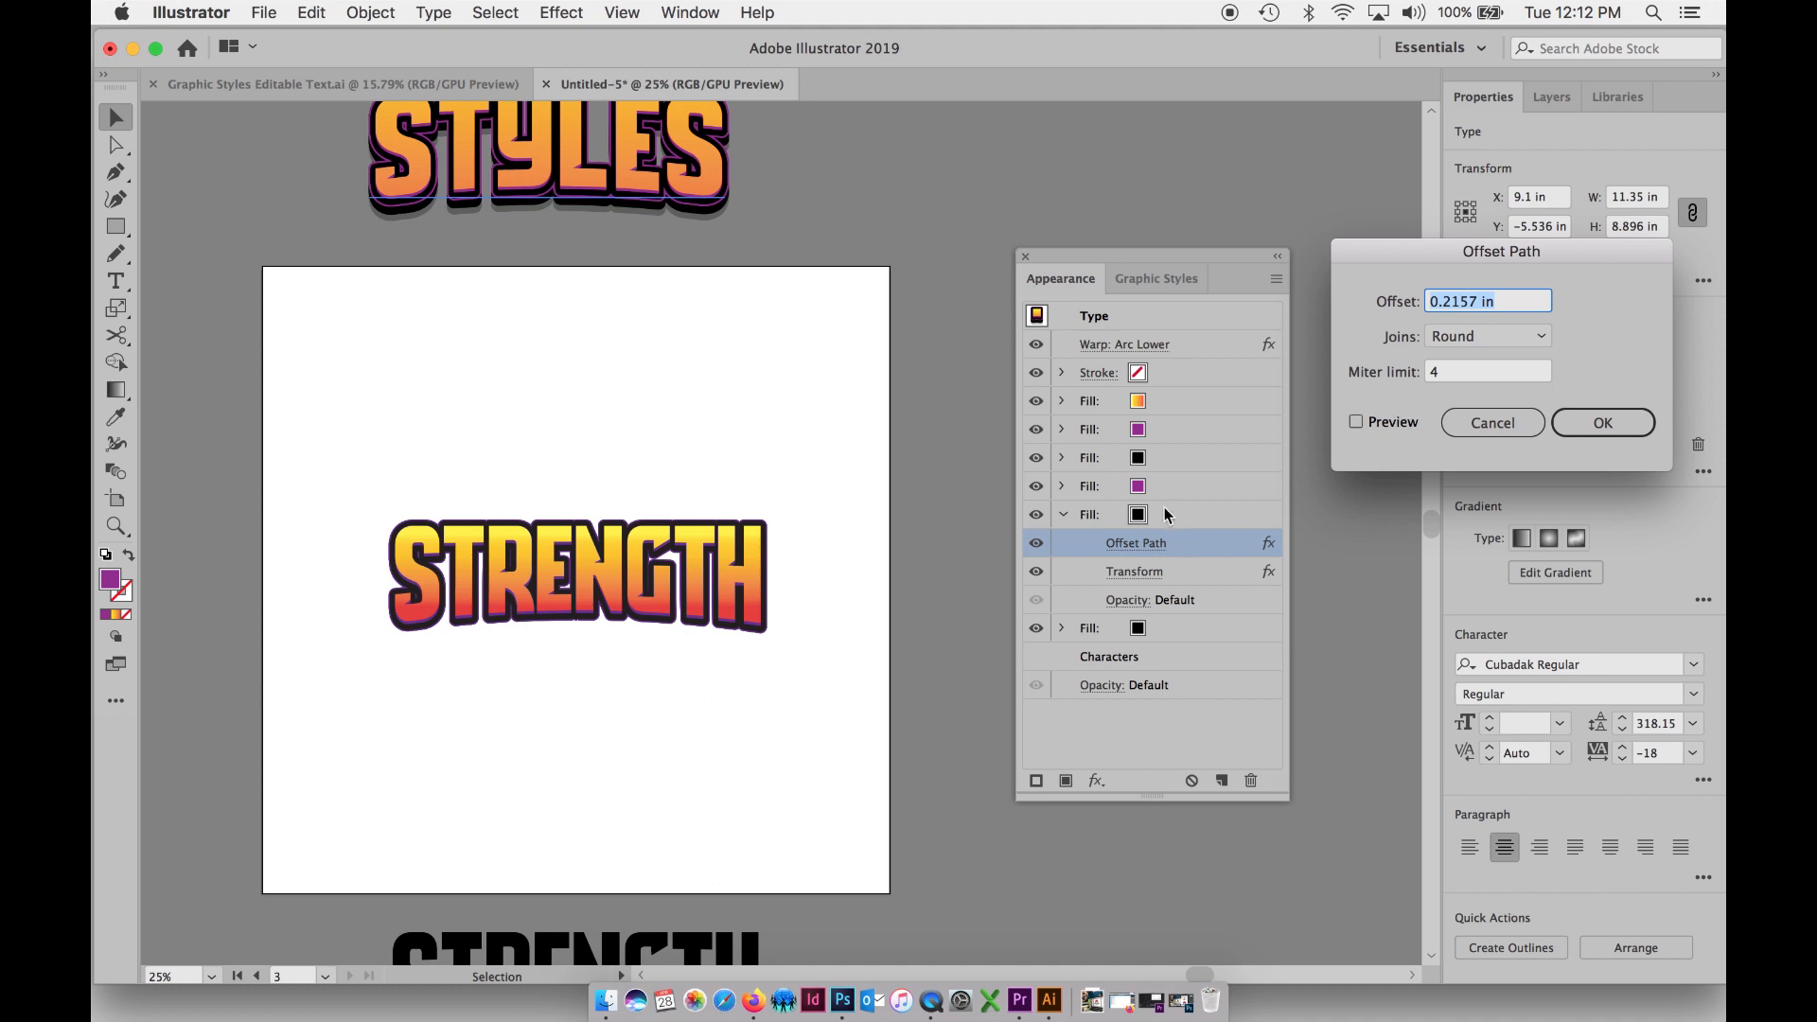
{"action": "key", "text": "Escape"}
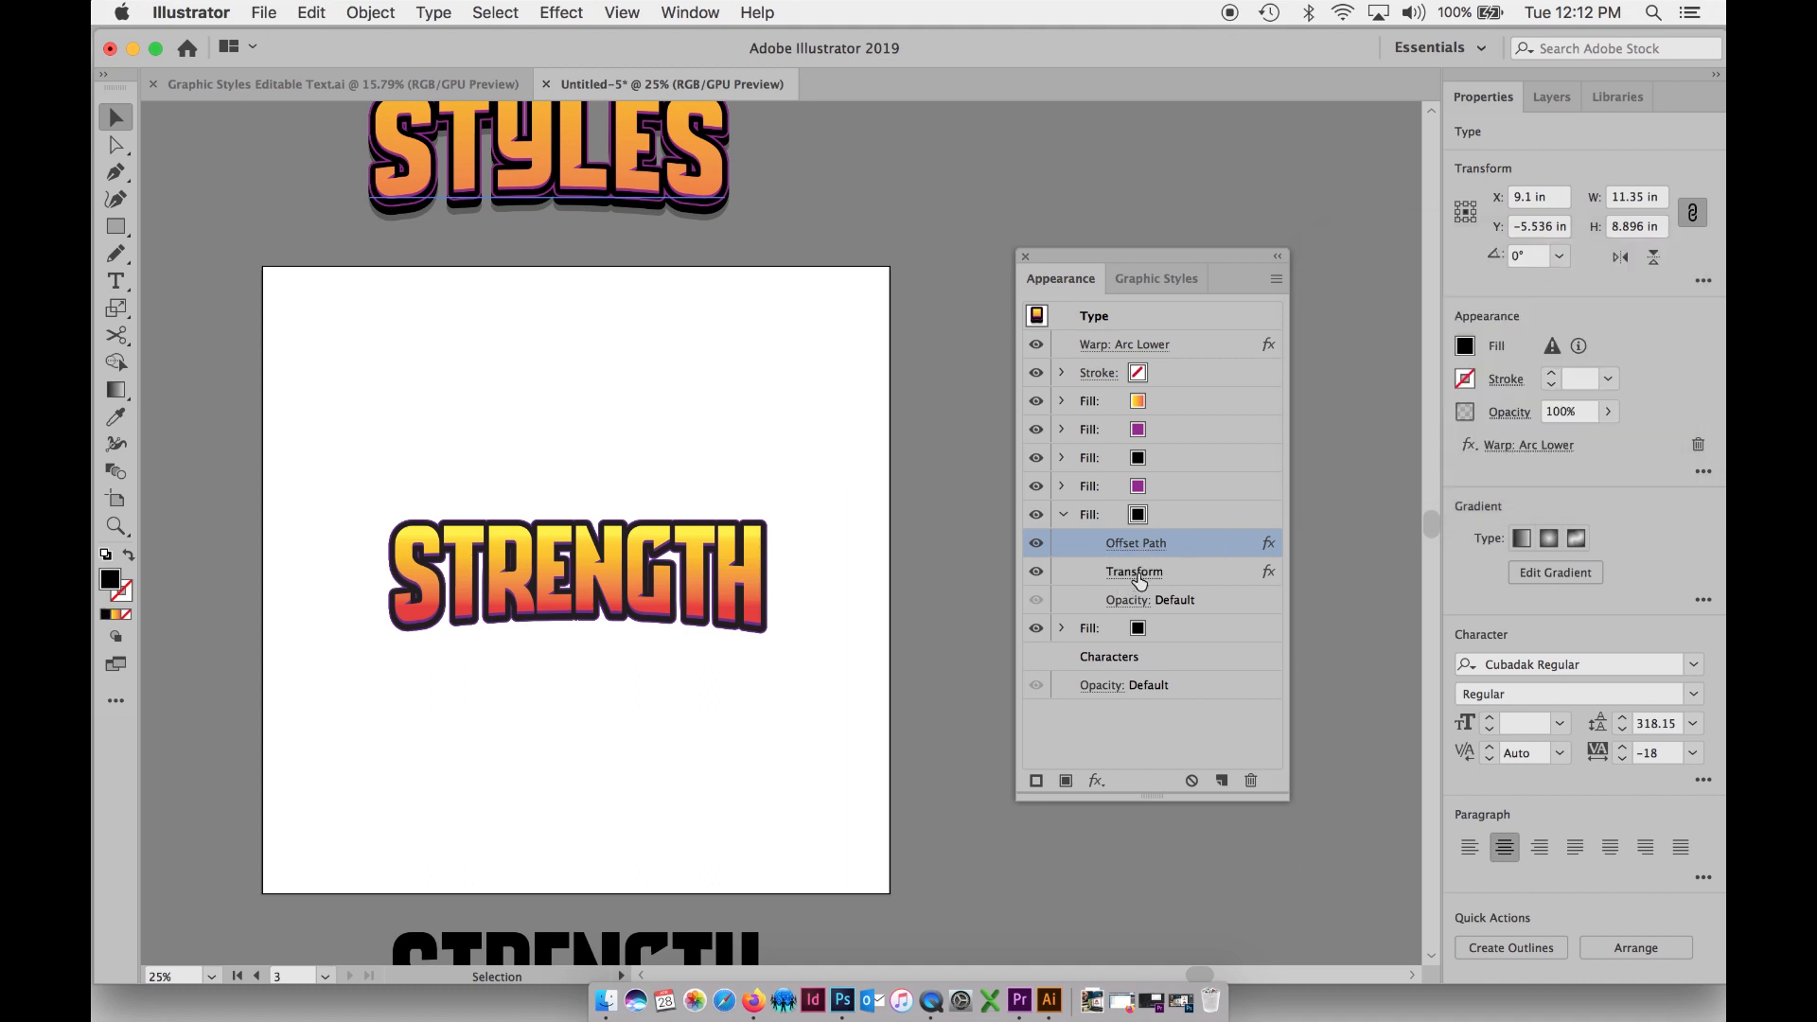
{"action": "left_click", "coordinate": [1134, 574]}
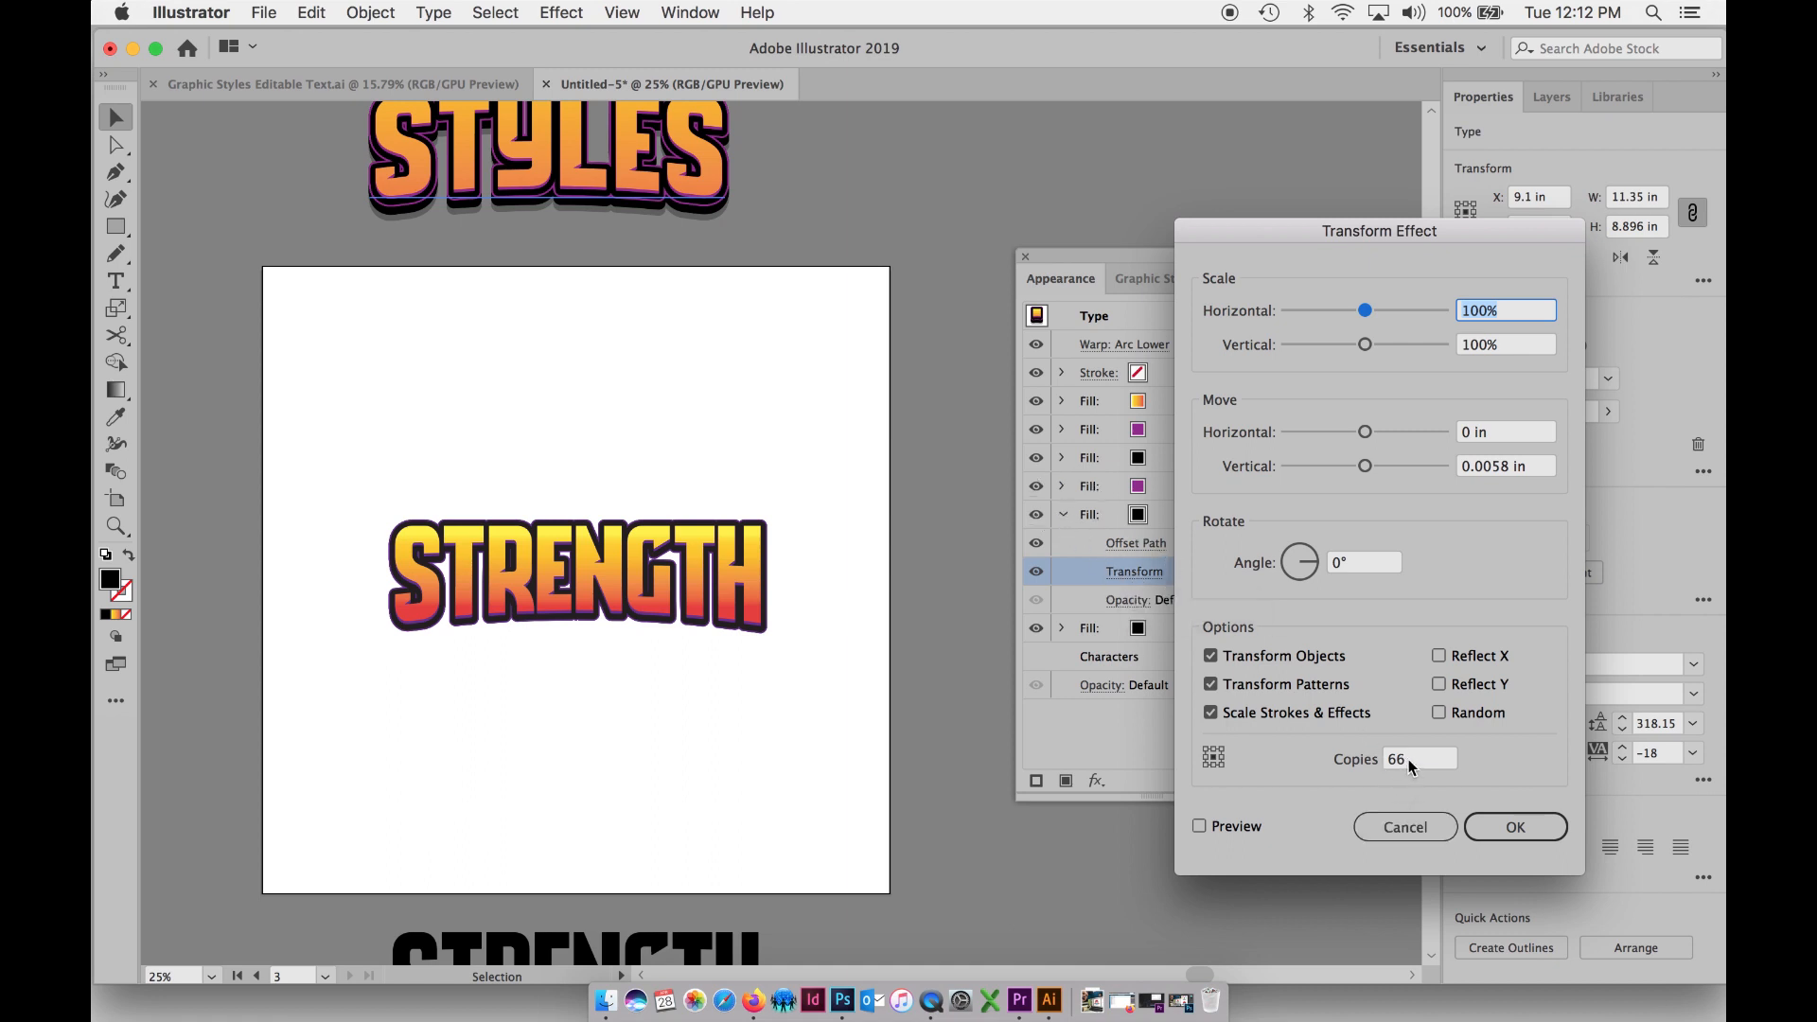
{"action": "left_click", "coordinate": [1407, 827]}
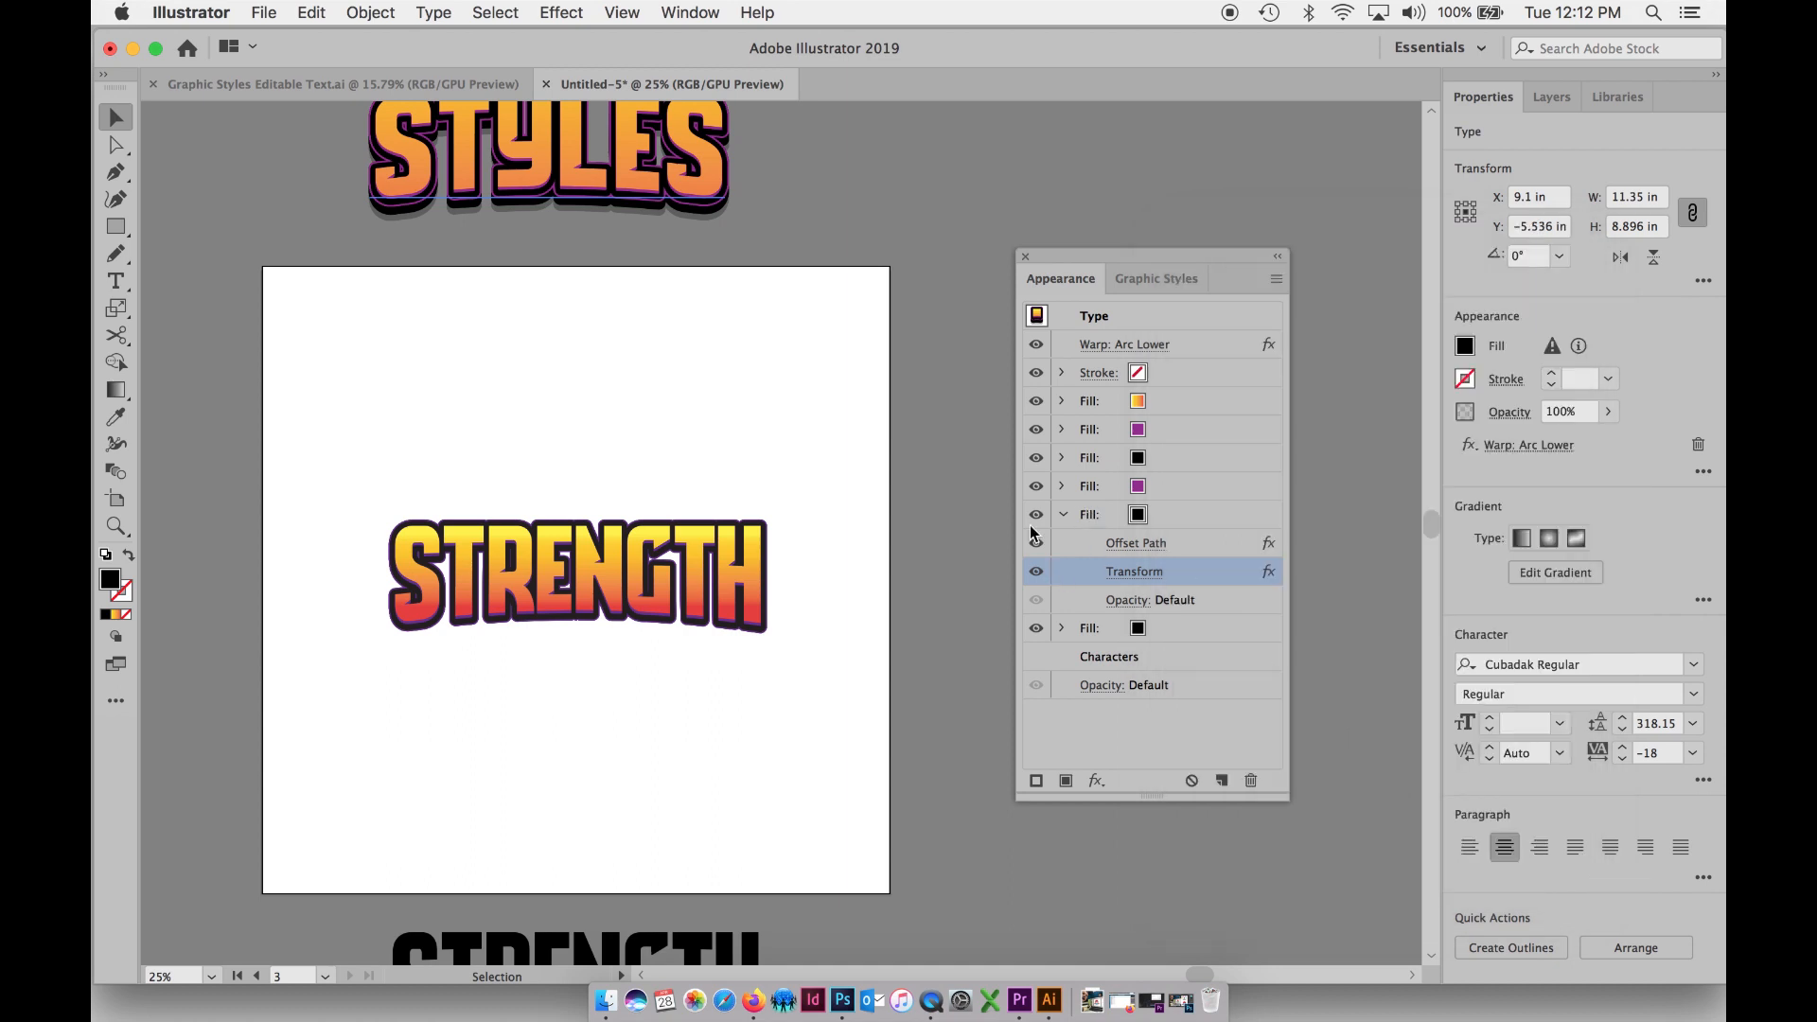
{"action": "left_click", "coordinate": [1139, 517]}
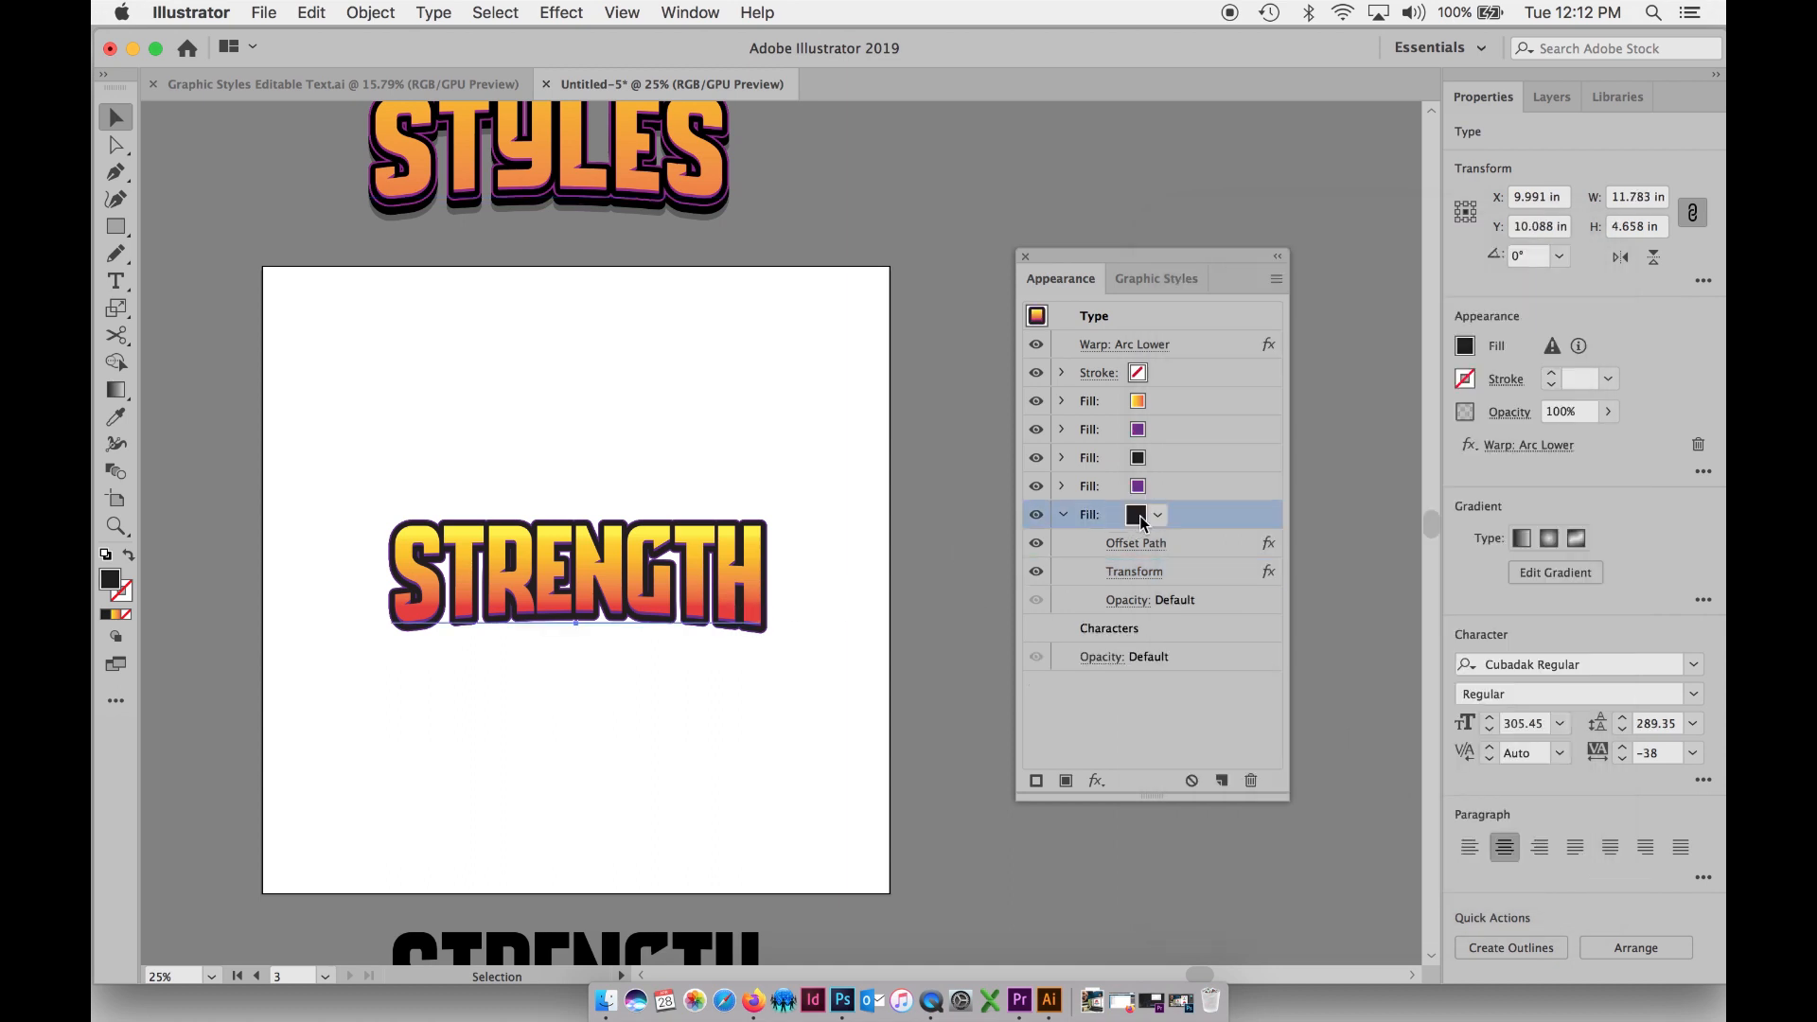
{"action": "left_click", "coordinate": [1142, 572]}
{"action": "left_click_drag", "start_coordinate": [1431, 760], "coordinate": [1337, 759]}
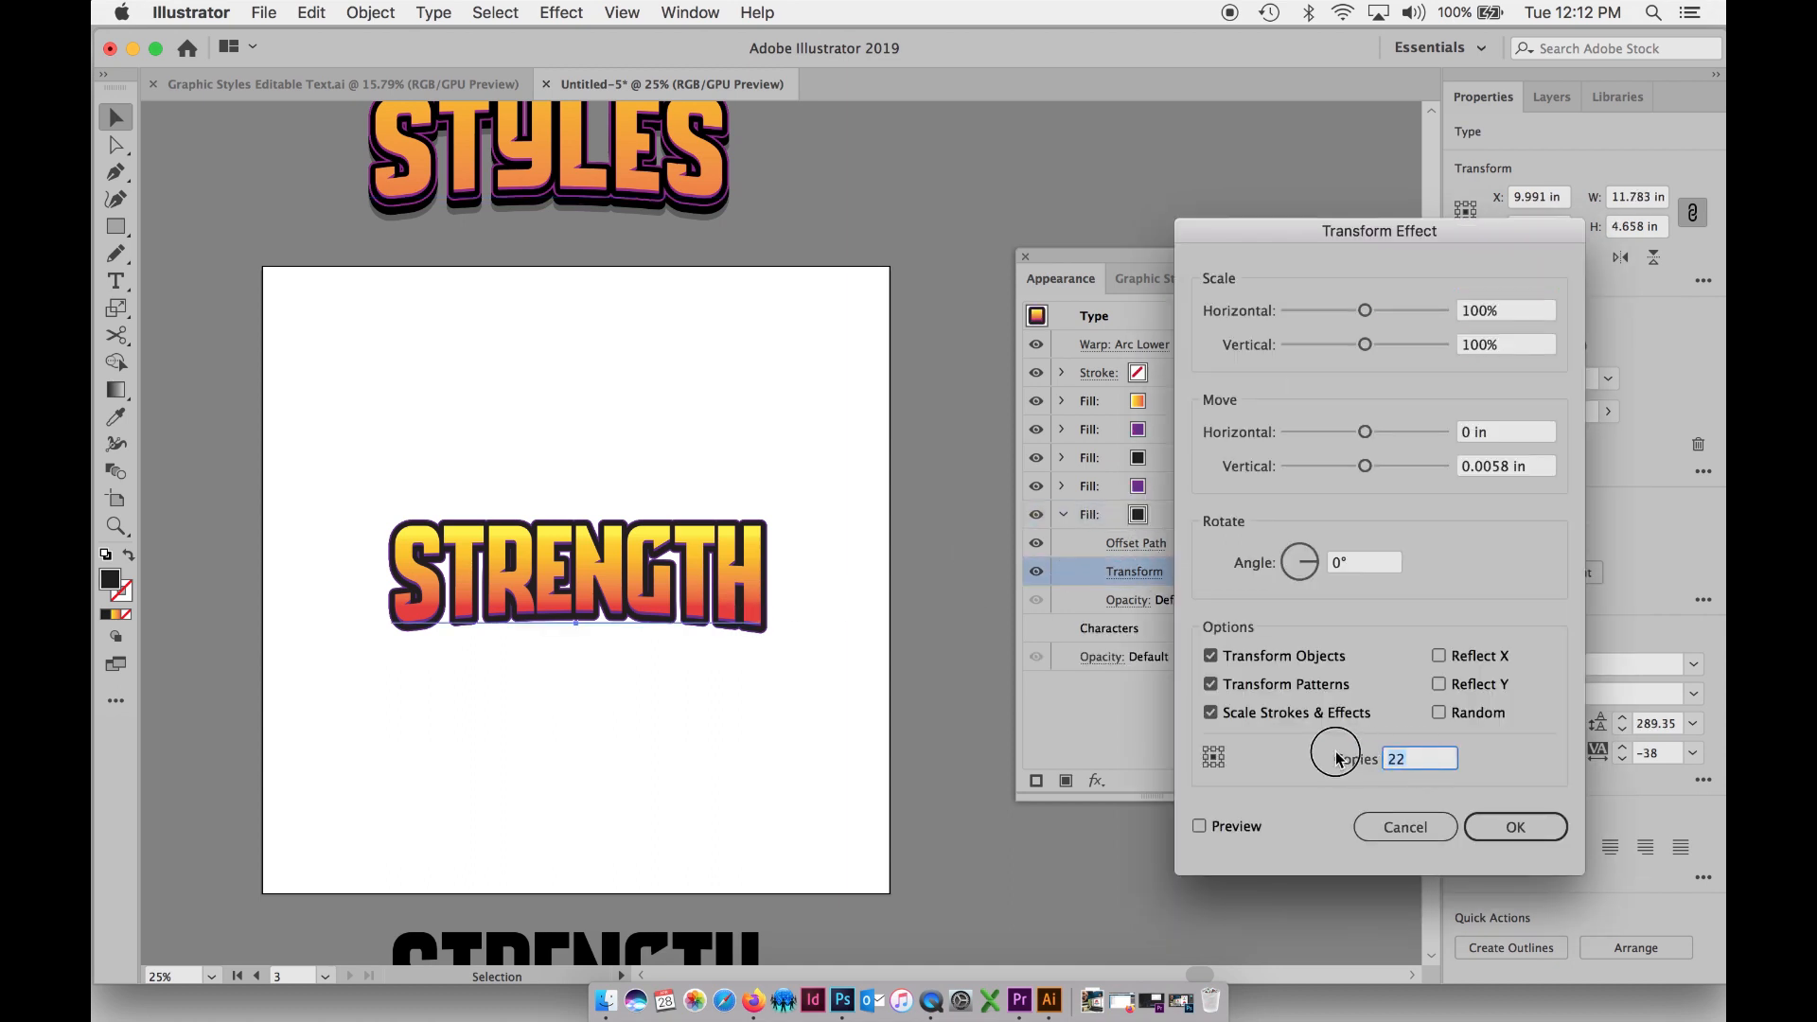
{"action": "type", "text": "66"}
{"action": "left_click", "coordinate": [1505, 828]}
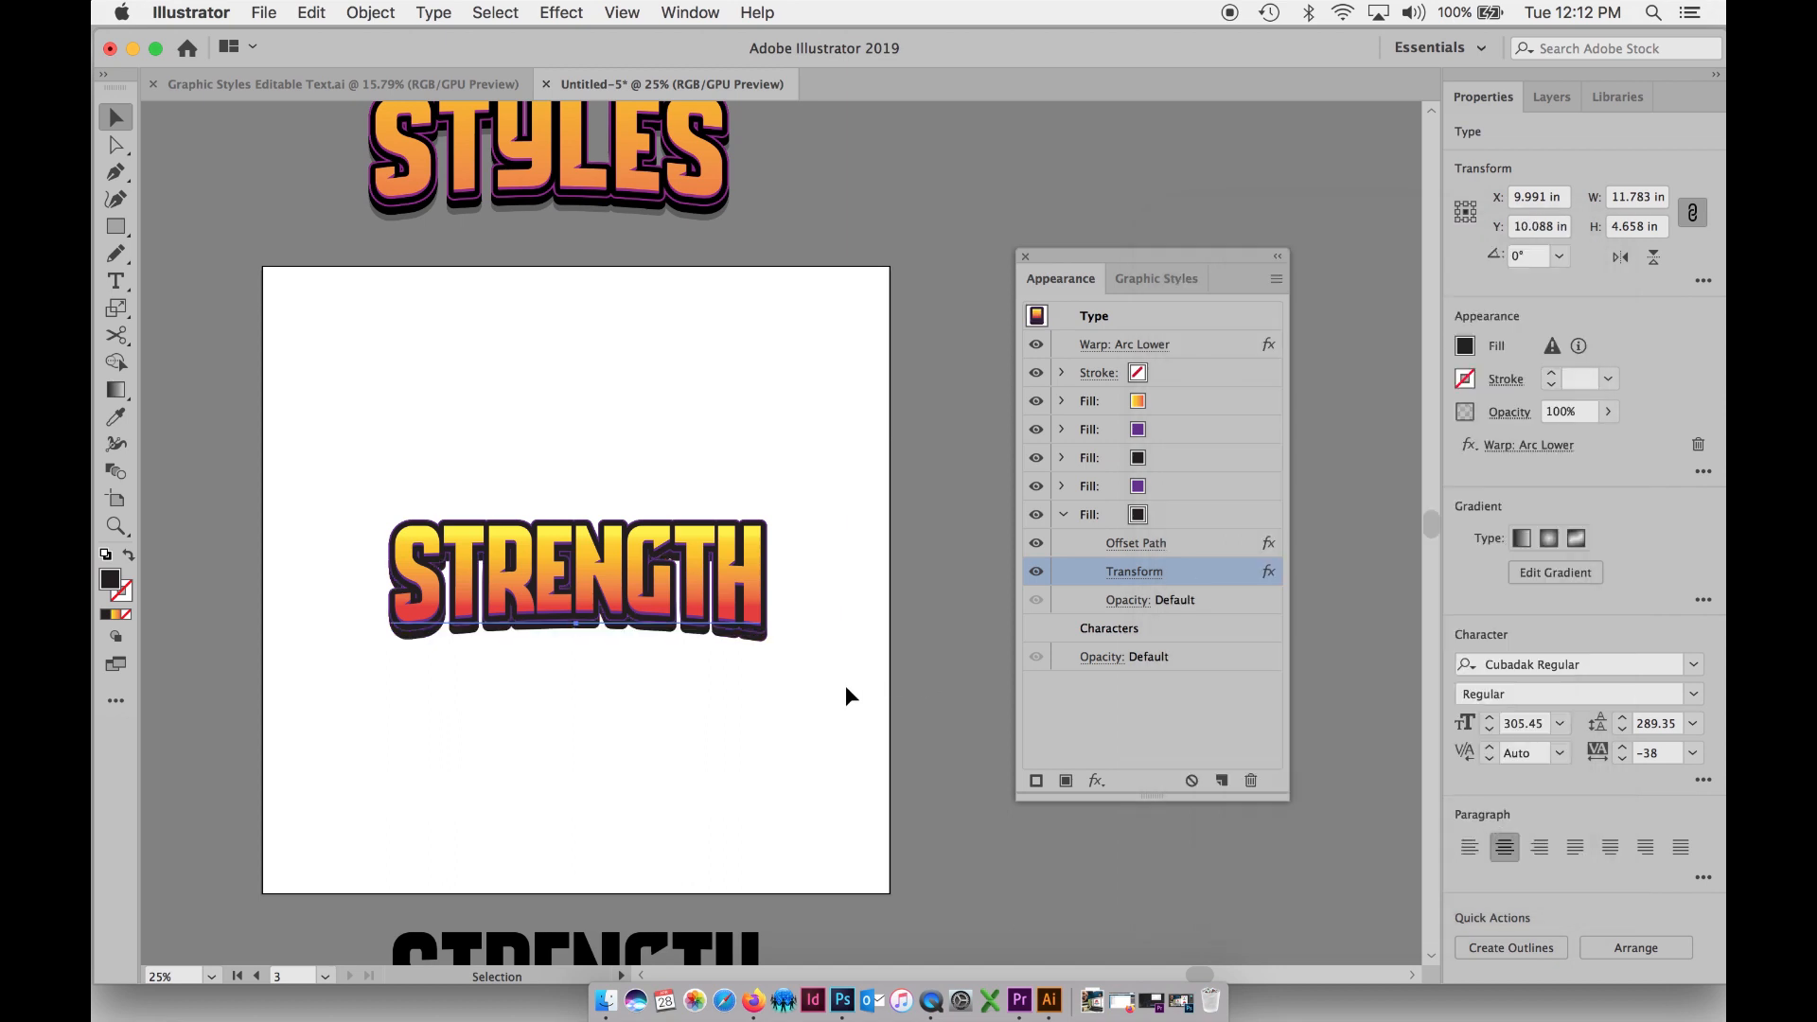
- Recolor both purple fills of STRENGTH with the brighter, redder purple swatch beside the current one
{"action": "left_click", "coordinate": [814, 702]}
{"action": "scroll", "coordinate": [810, 568], "scroll_direction": "up", "scroll_amount": 1}
{"action": "left_click", "coordinate": [705, 625]}
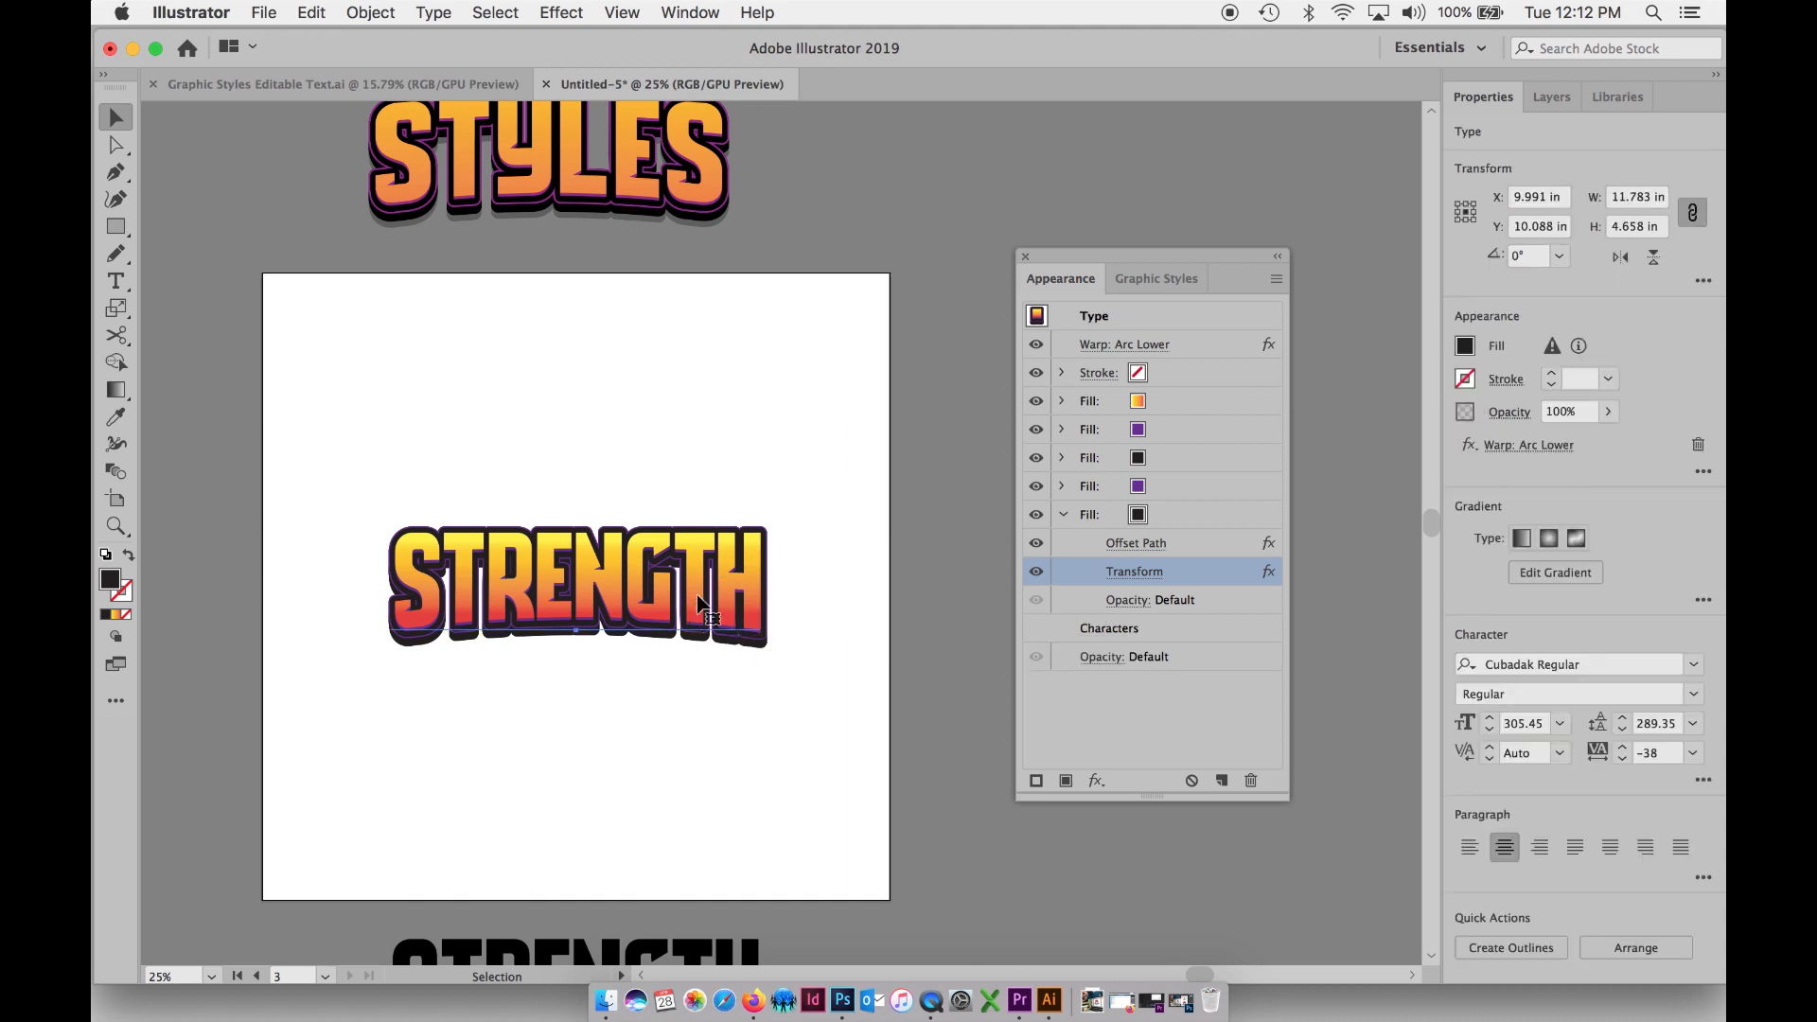
{"action": "left_click", "coordinate": [1139, 488]}
{"action": "left_click", "coordinate": [1160, 490]}
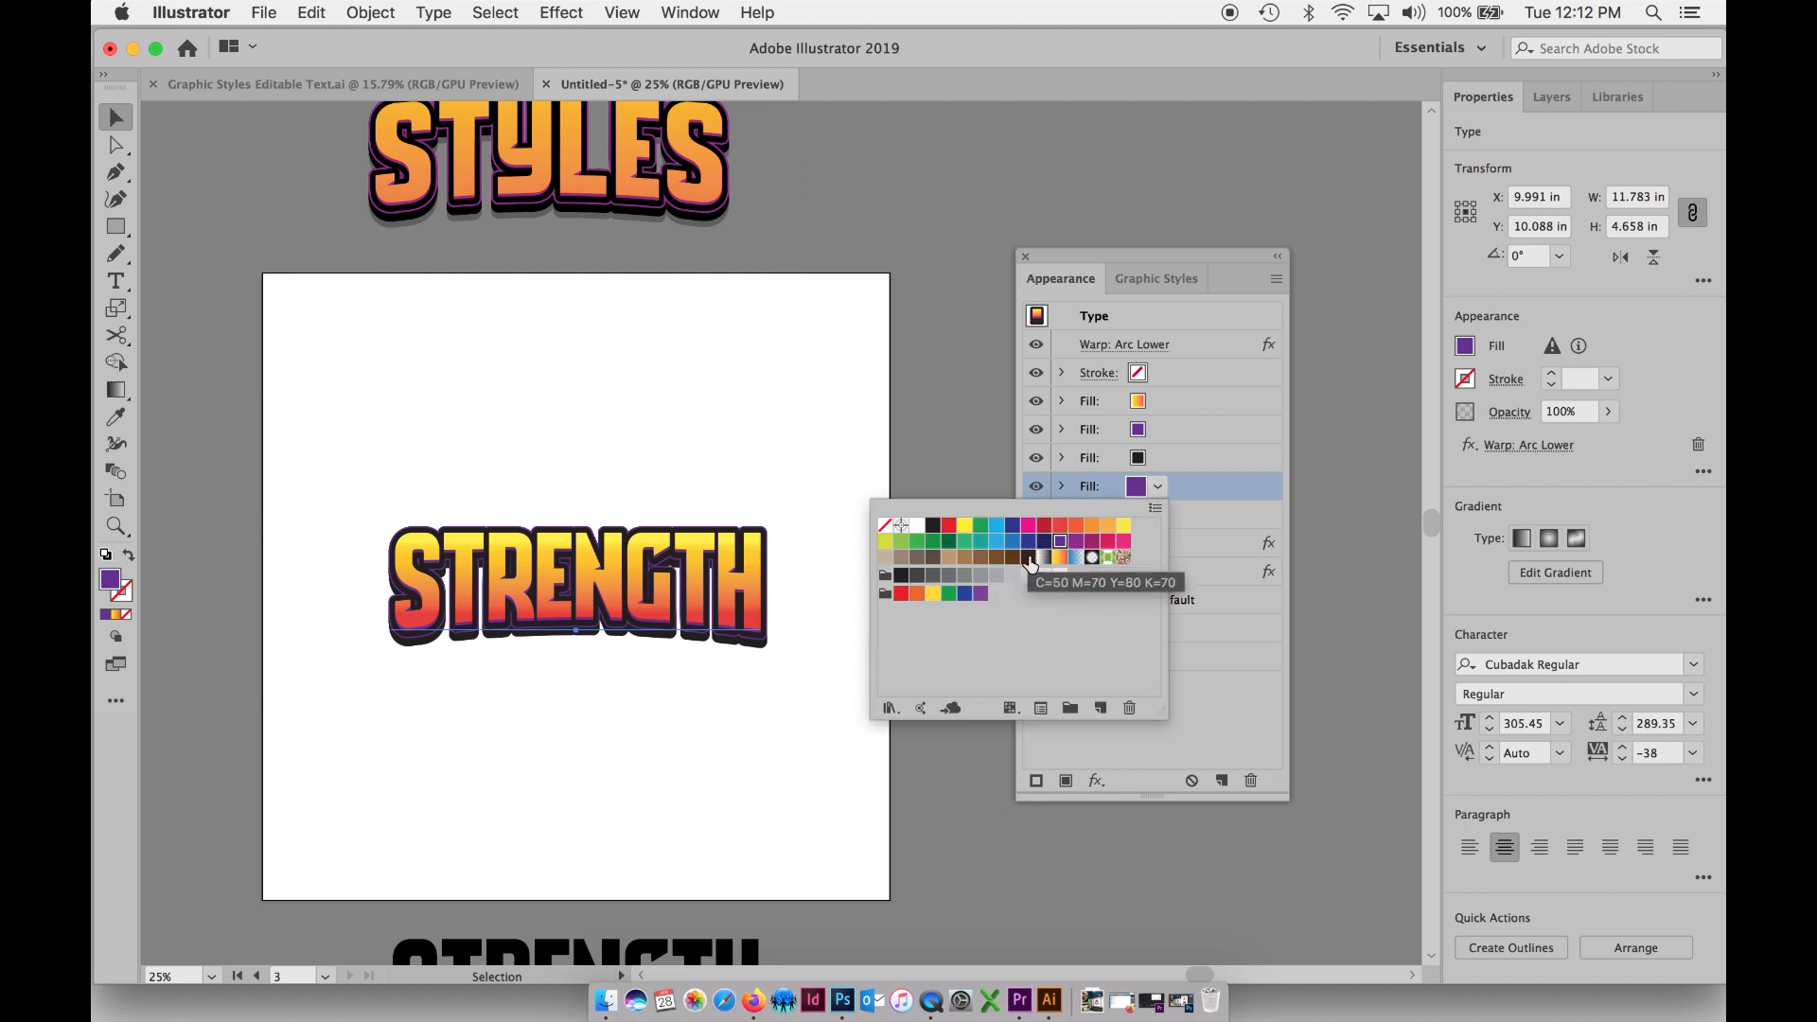
{"action": "left_click", "coordinate": [1076, 541]}
{"action": "left_click", "coordinate": [1137, 436]}
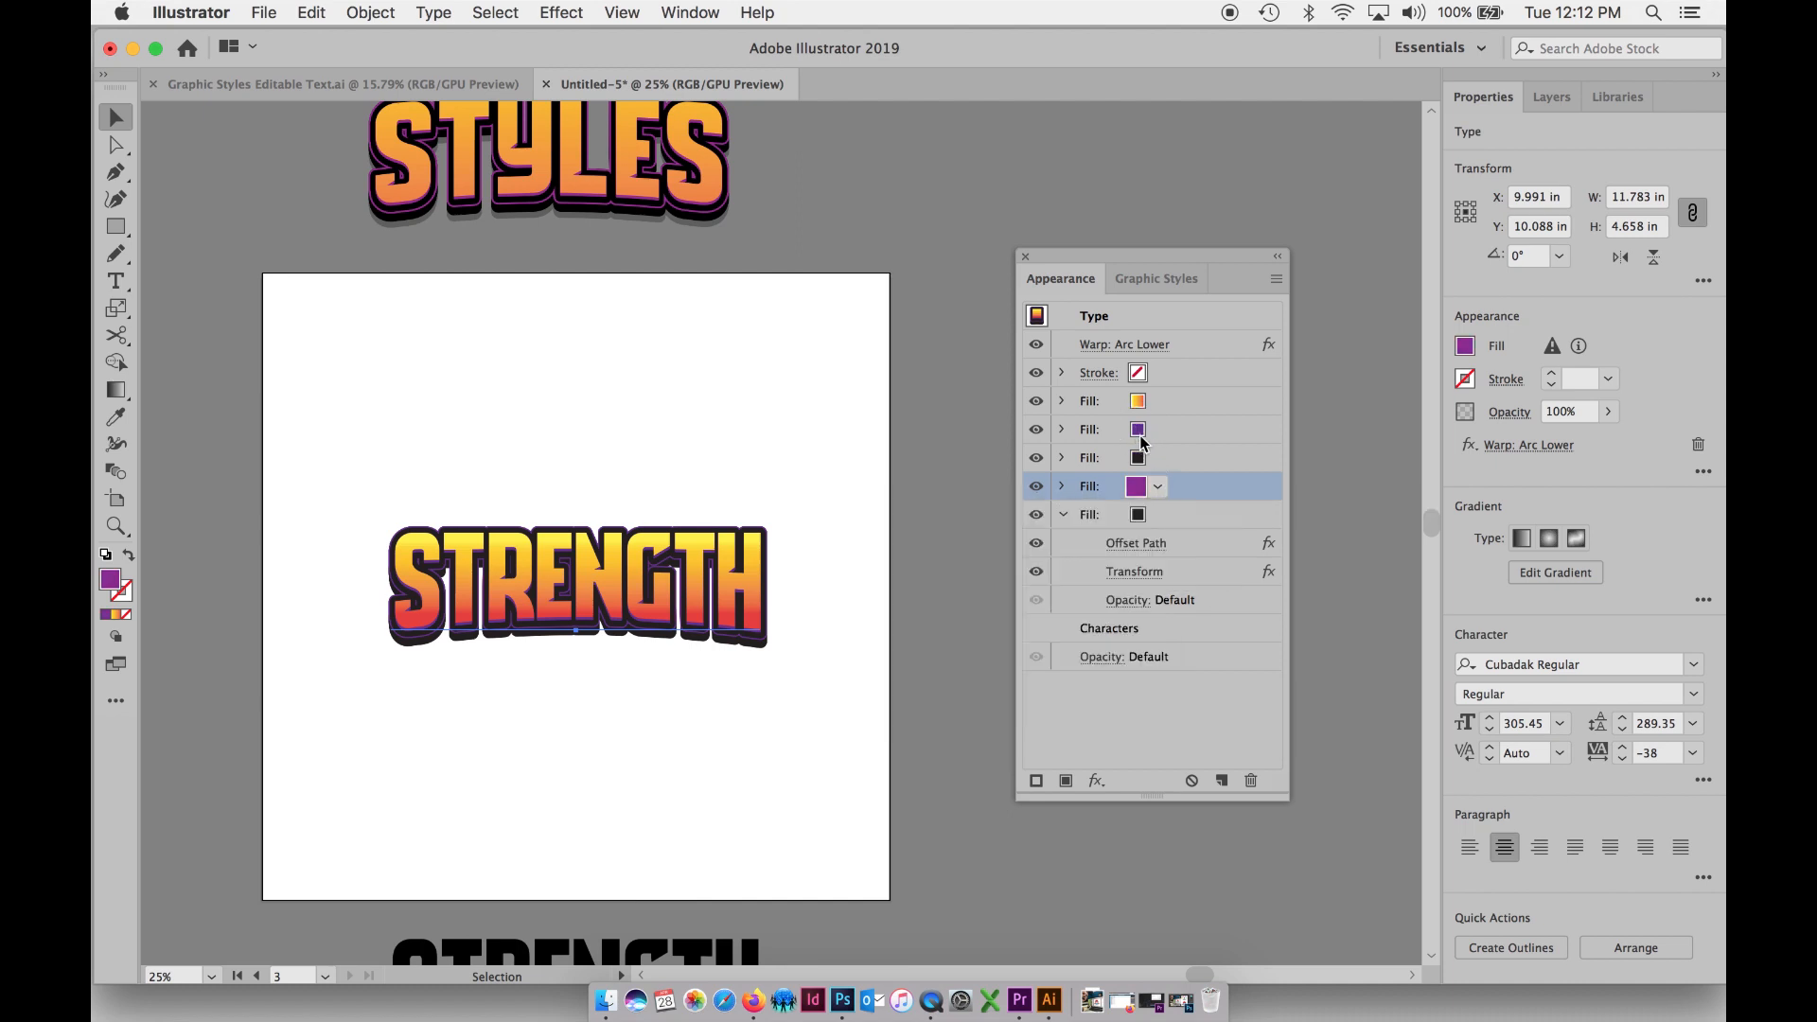
{"action": "left_click", "coordinate": [1141, 431]}
{"action": "left_click", "coordinate": [1149, 432]}
{"action": "left_click", "coordinate": [1076, 483]}
{"action": "left_click", "coordinate": [754, 437]}
{"action": "left_click", "coordinate": [752, 437]}
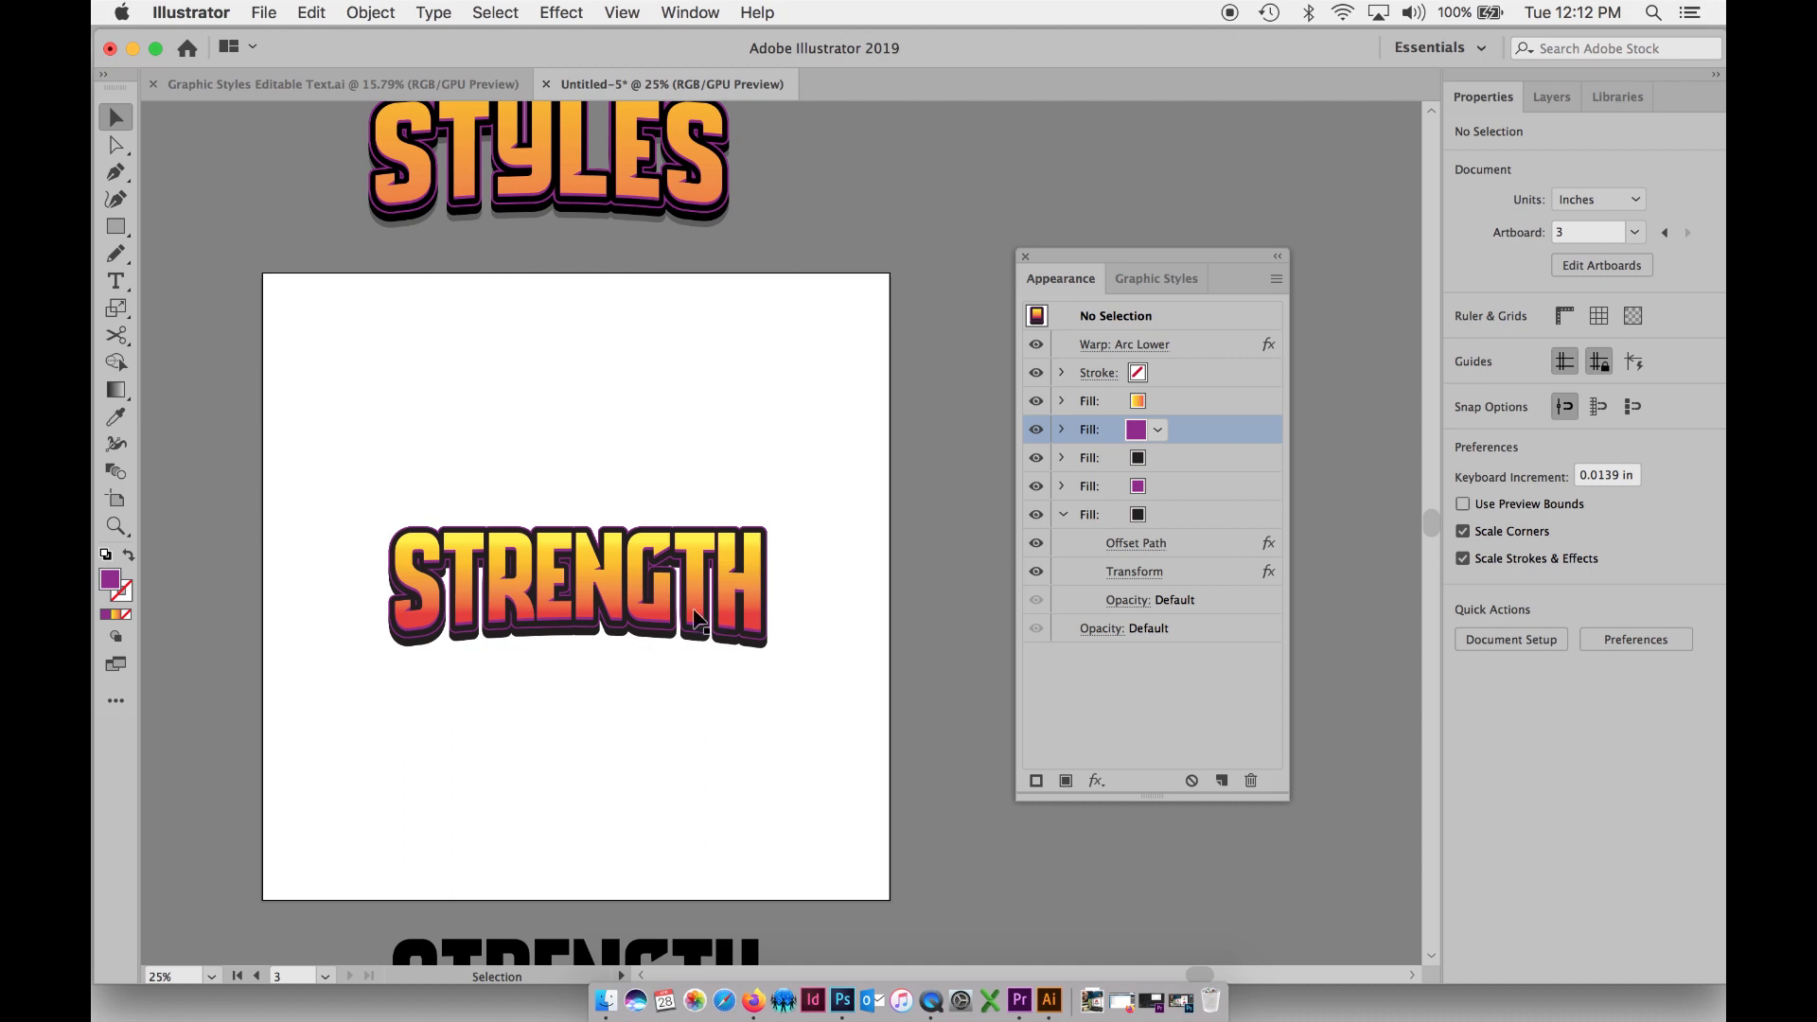
- Compare the fill stack with the GRAPHIC STYLES lettering and duplicate the lowest black fill of STRENGTH with its effects
{"action": "left_click", "coordinate": [683, 199]}
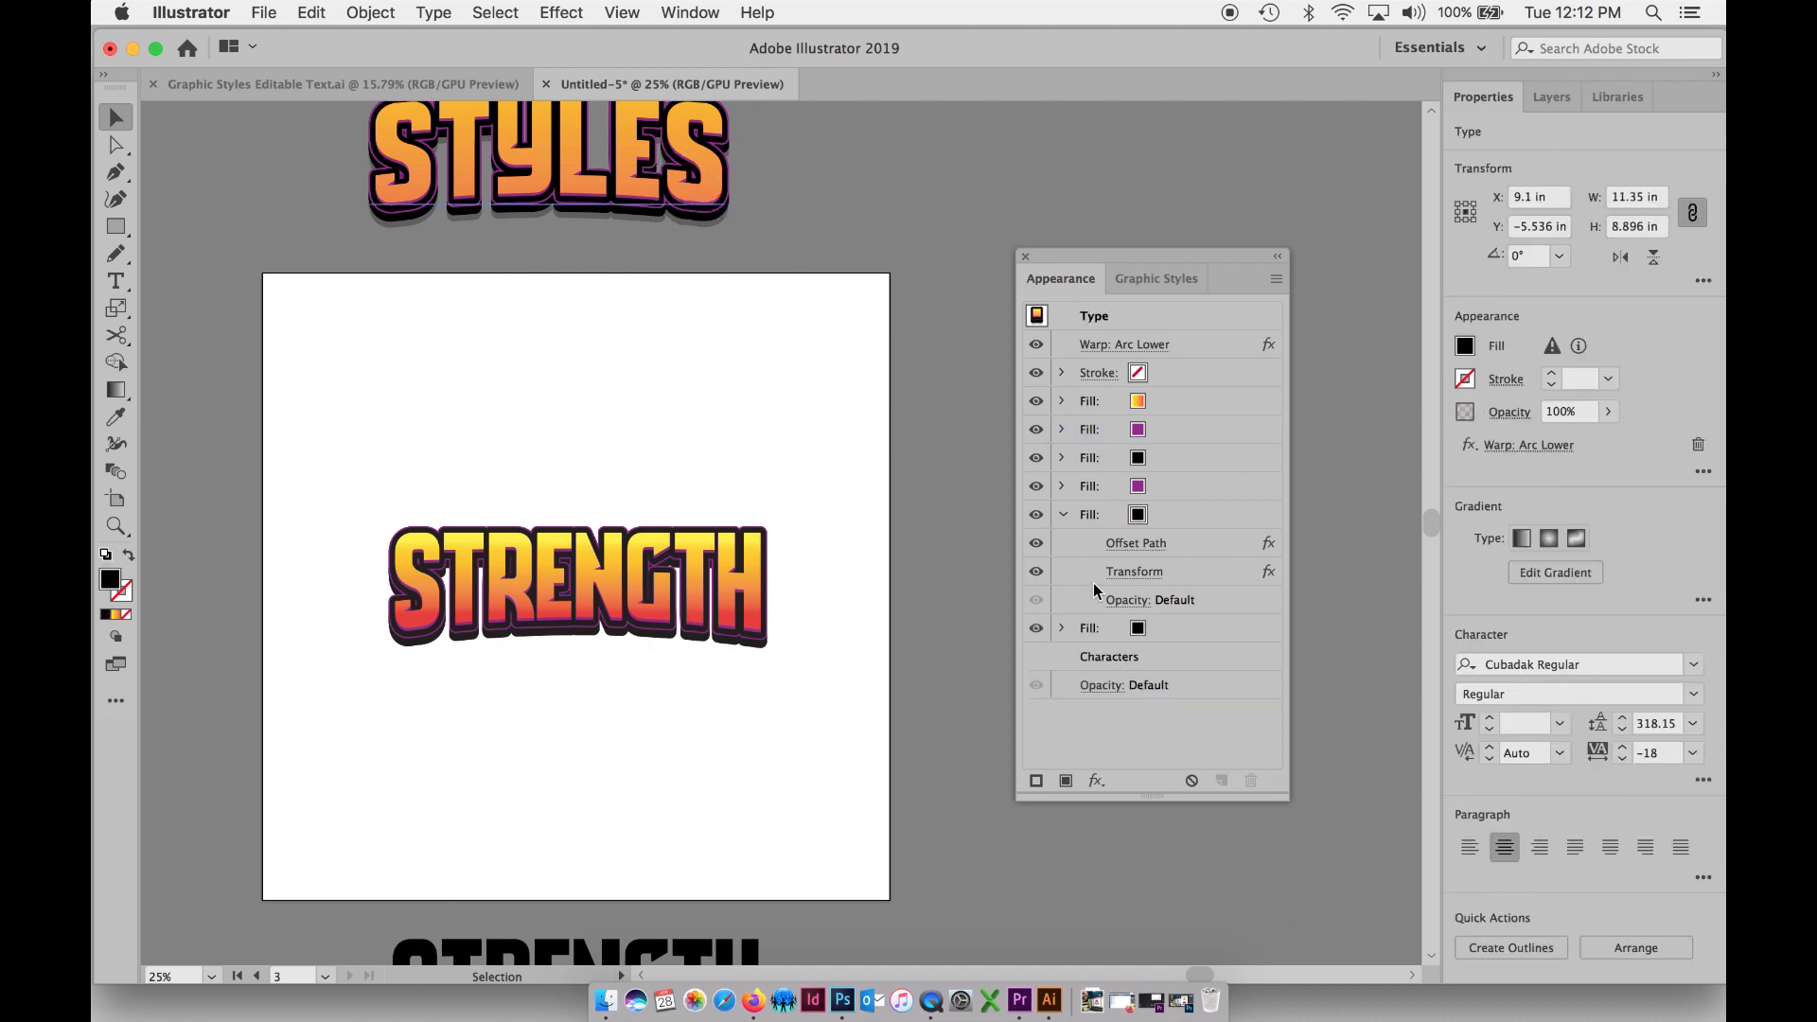
{"action": "left_click", "coordinate": [1064, 513]}
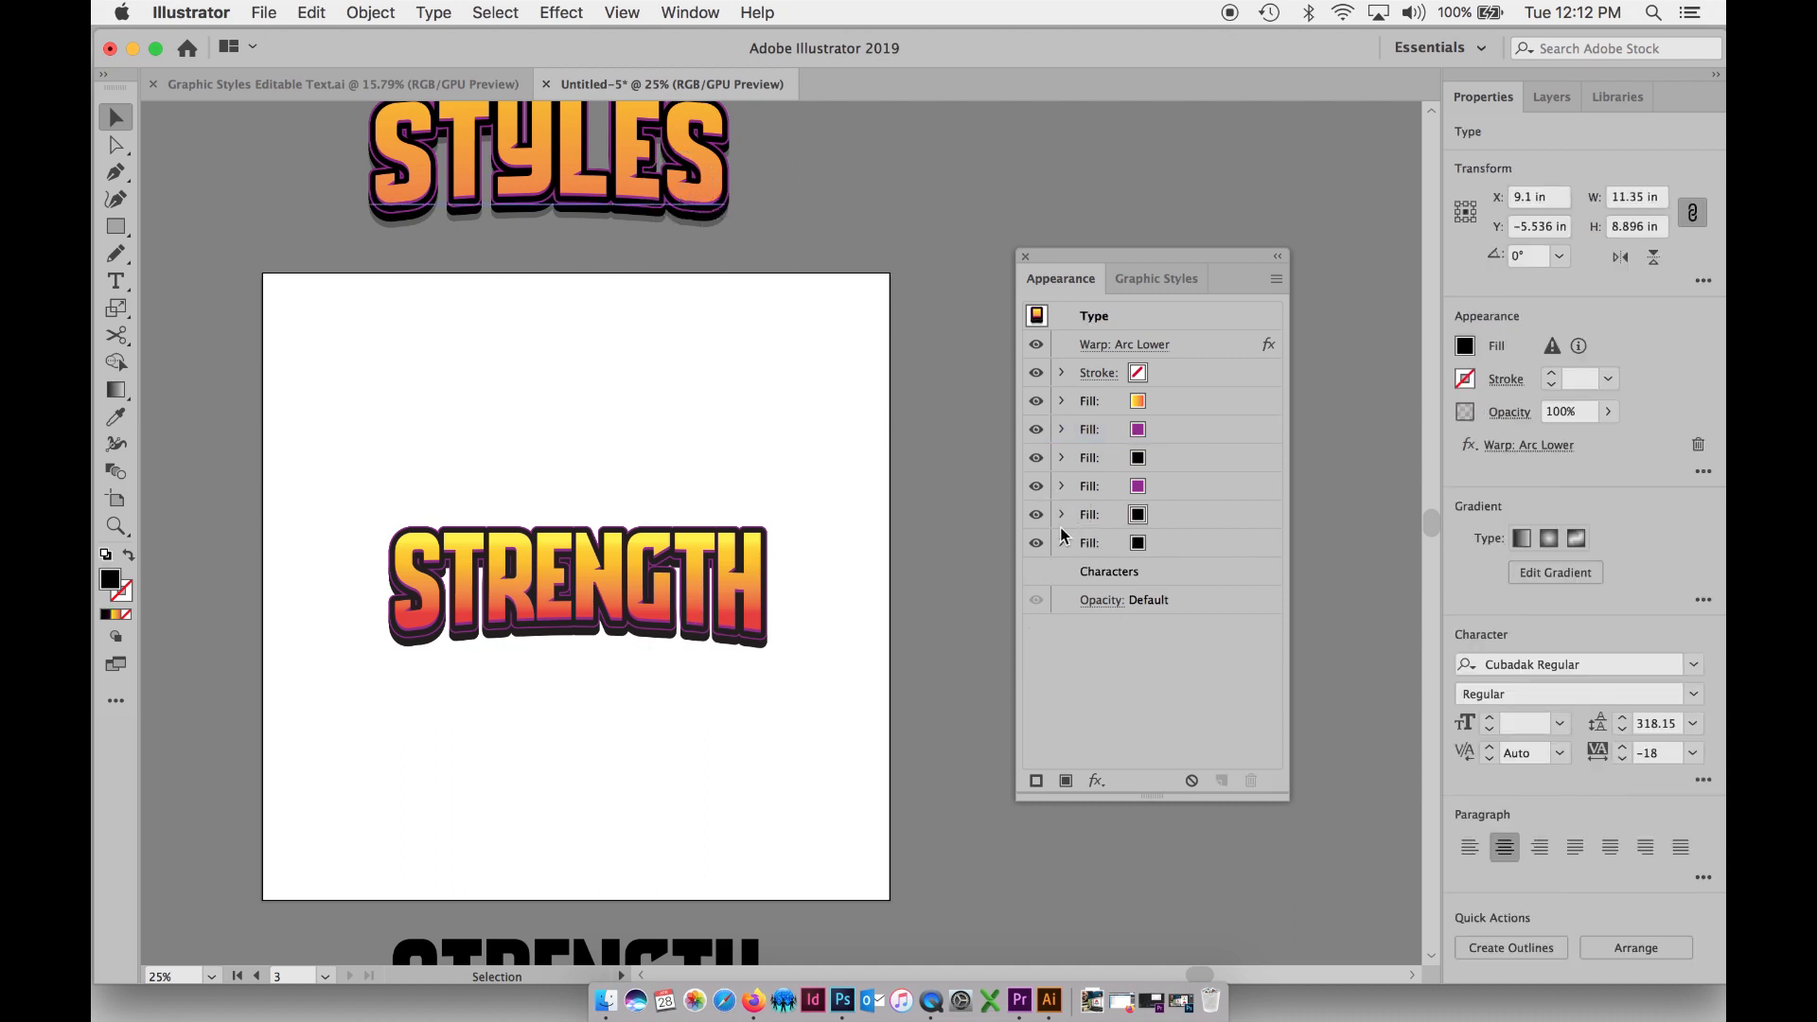
{"action": "left_click", "coordinate": [703, 602]}
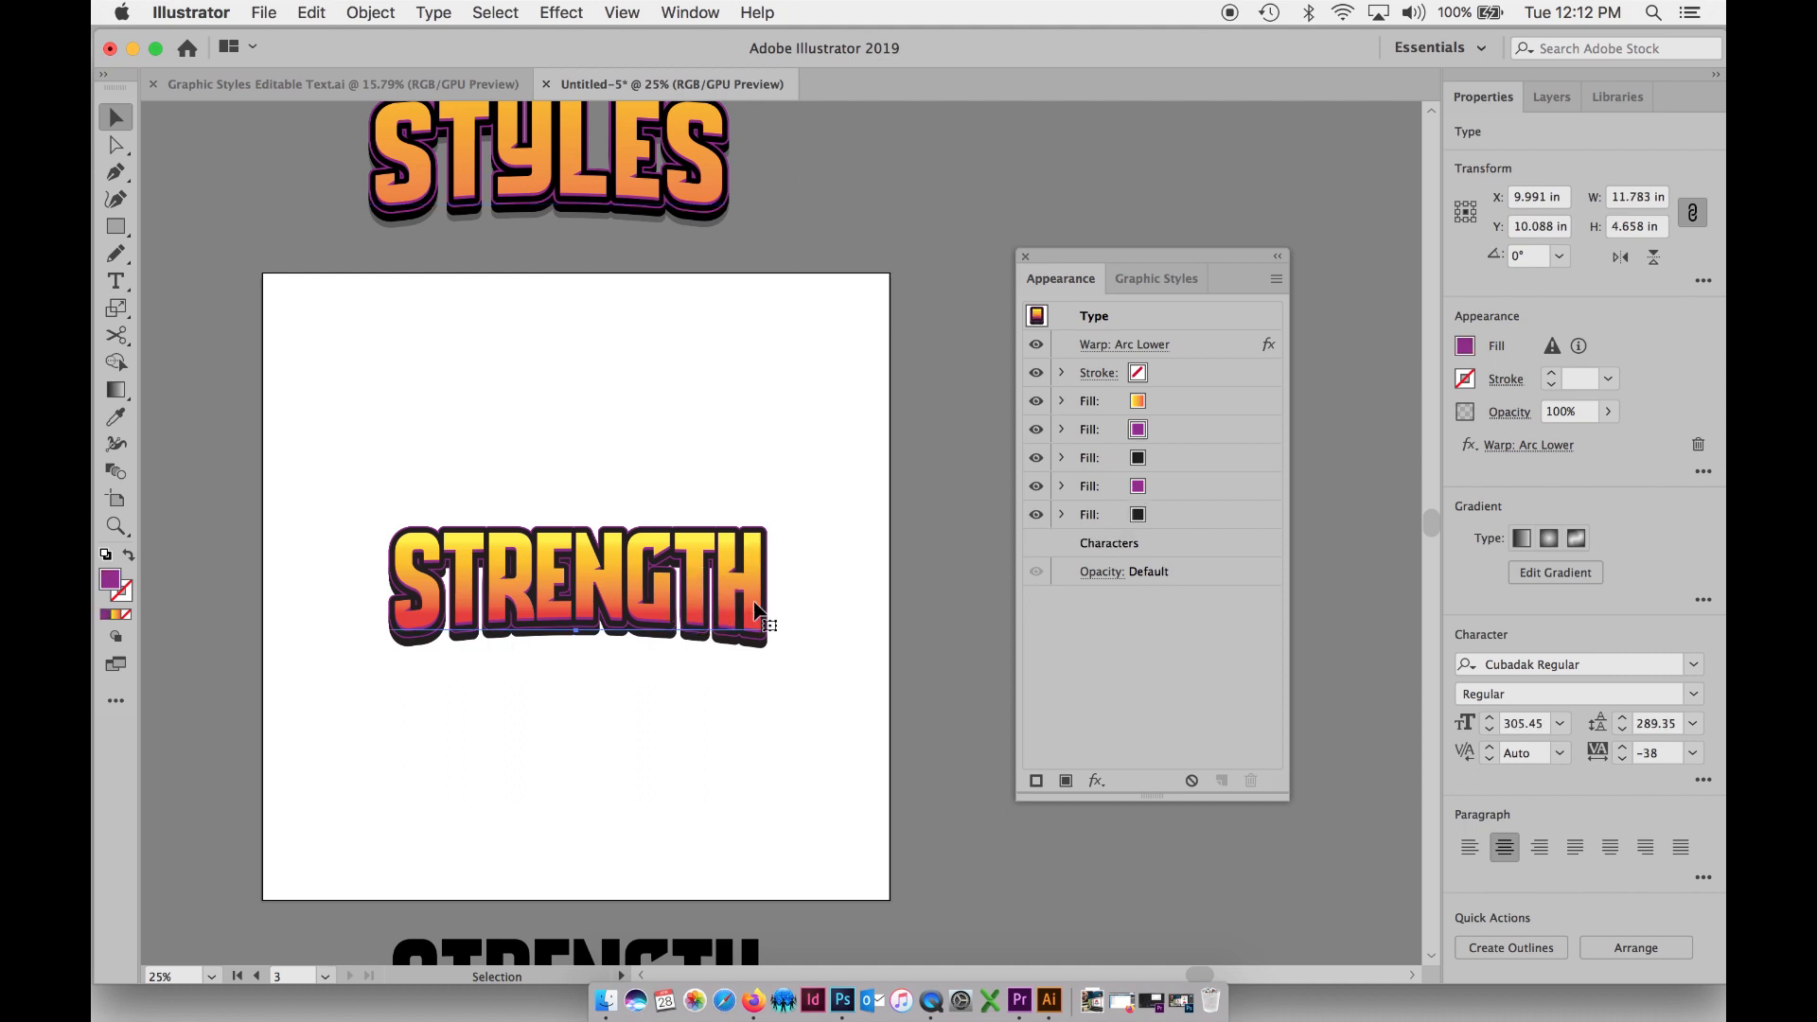
{"action": "left_click", "coordinate": [1136, 515]}
{"action": "left_click_drag", "start_coordinate": [1136, 516], "coordinate": [1156, 562]}
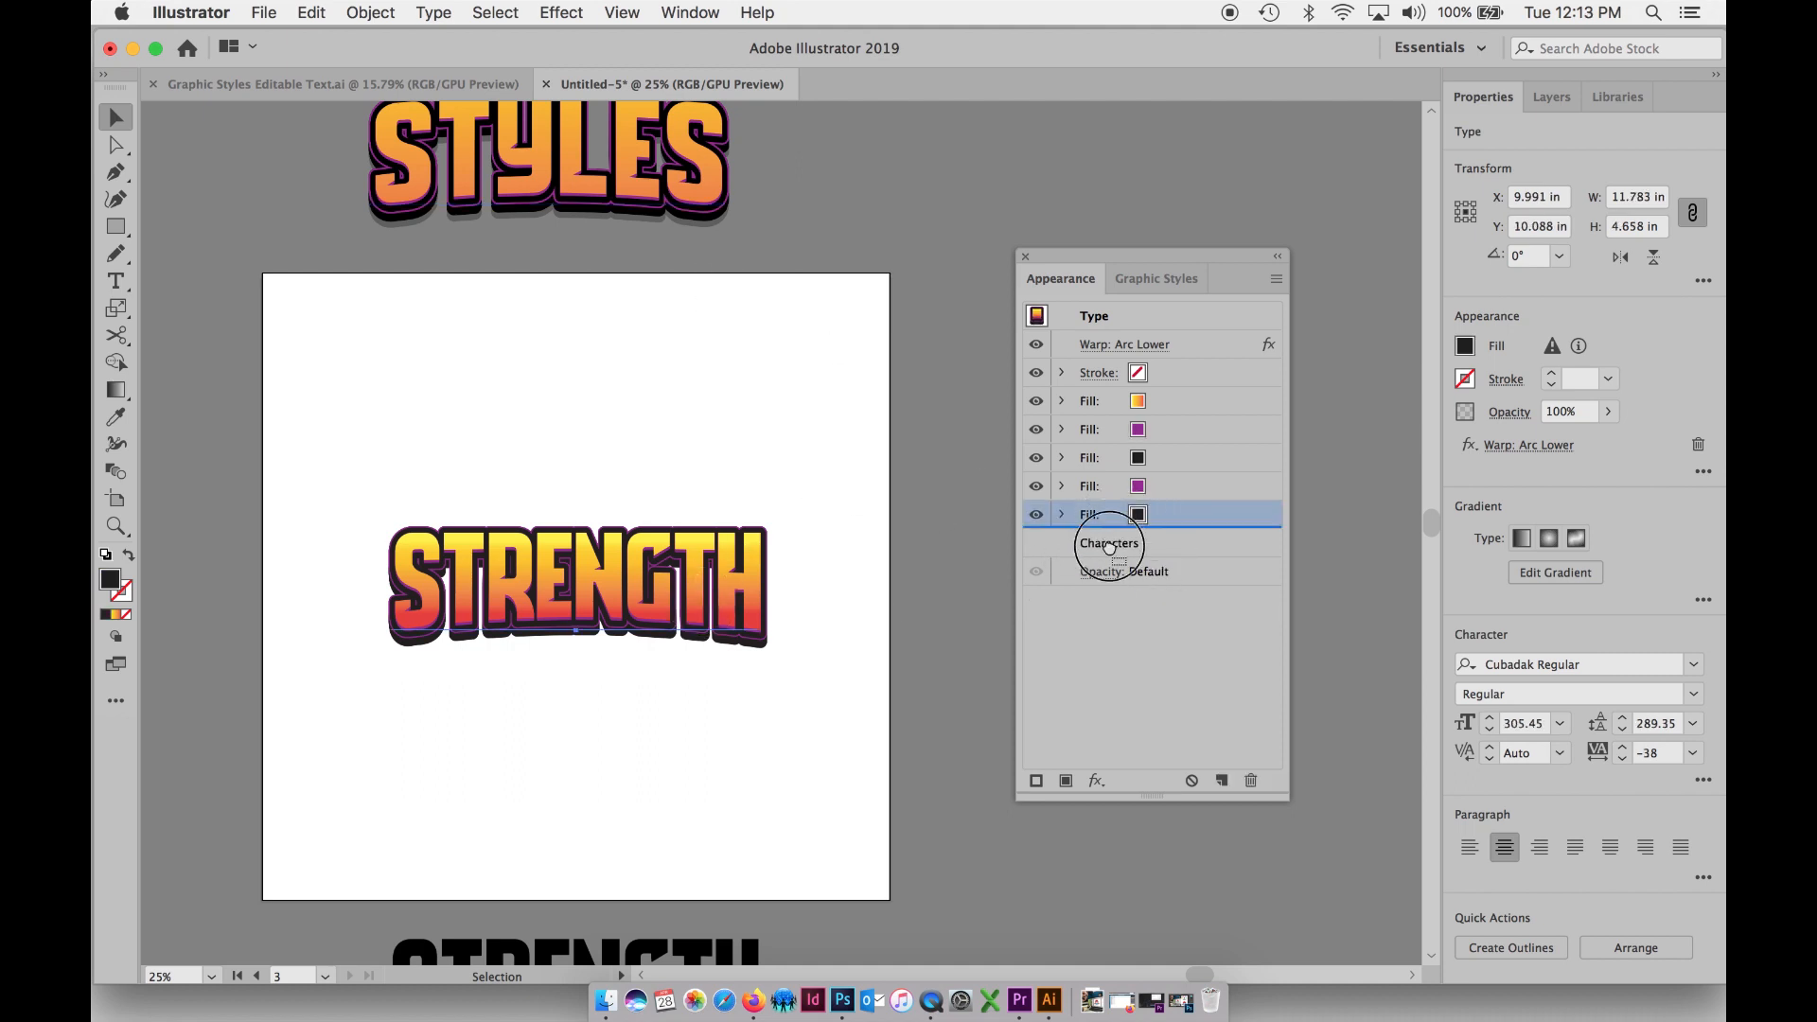
{"action": "left_click", "coordinate": [1221, 780]}
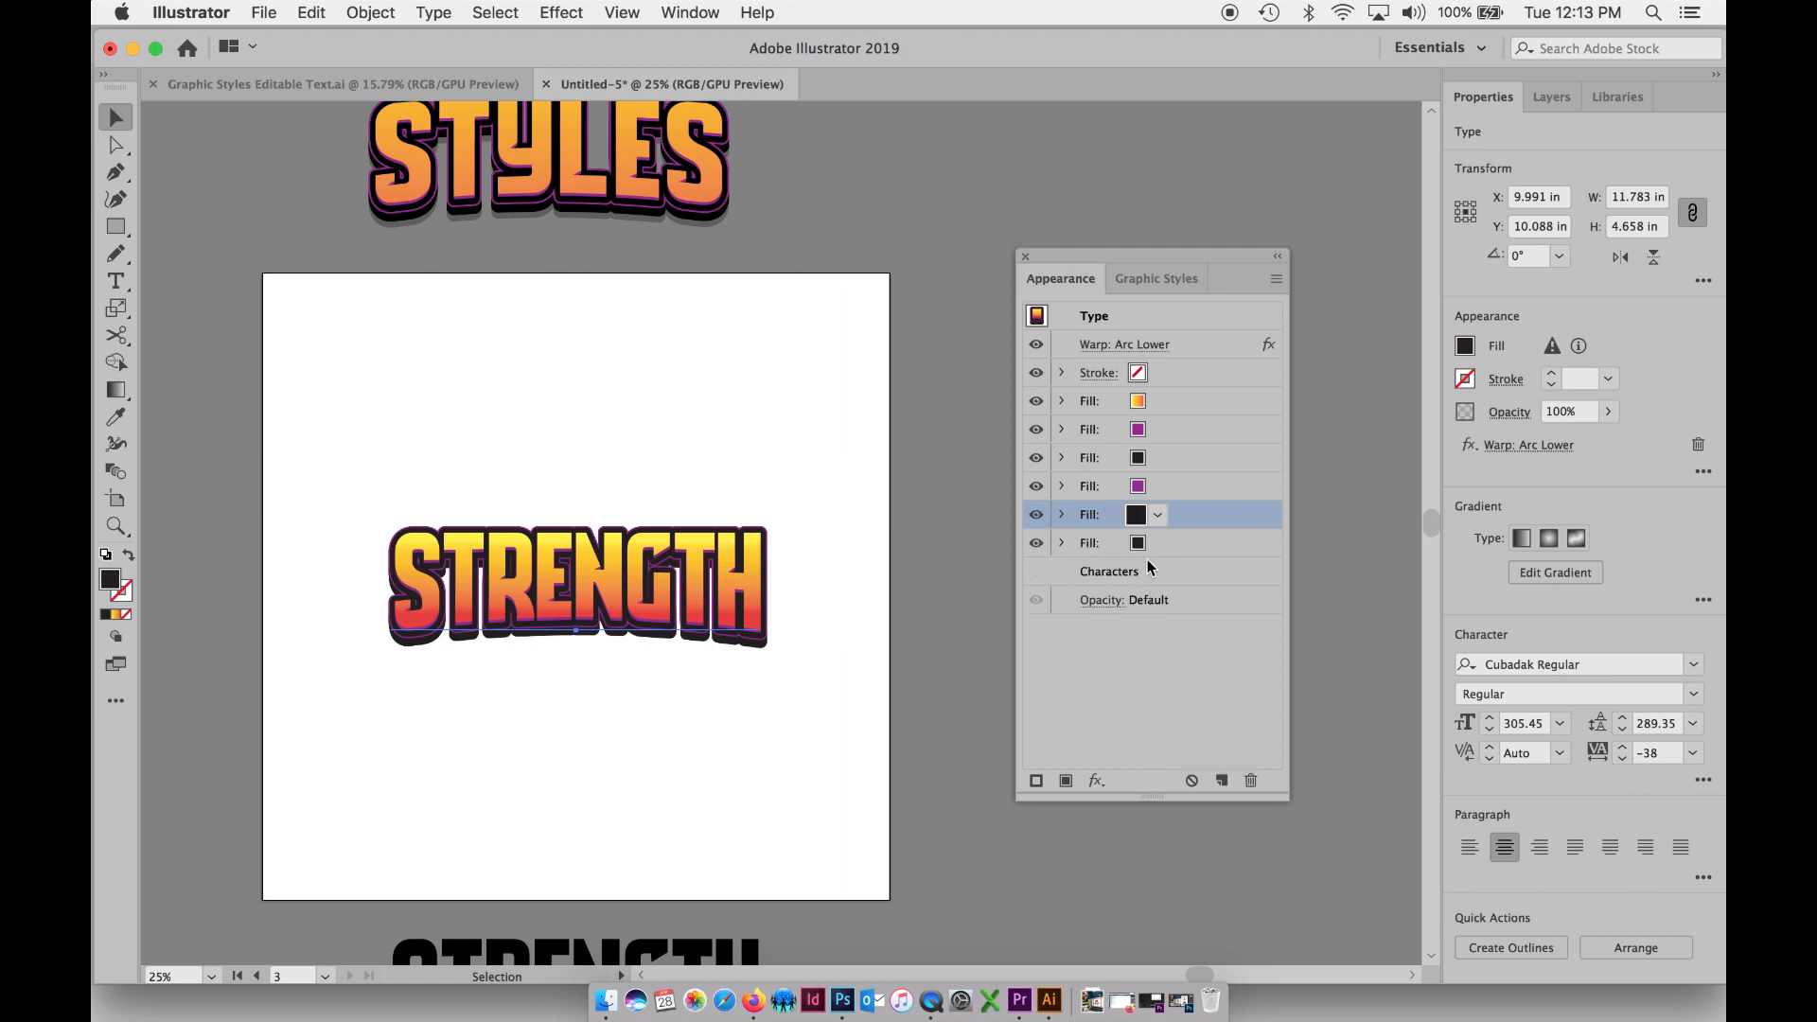
- Inspect the effects and opacity of the lowest black fill on the GRAPHIC STYLES lettering
{"action": "left_click", "coordinate": [659, 188]}
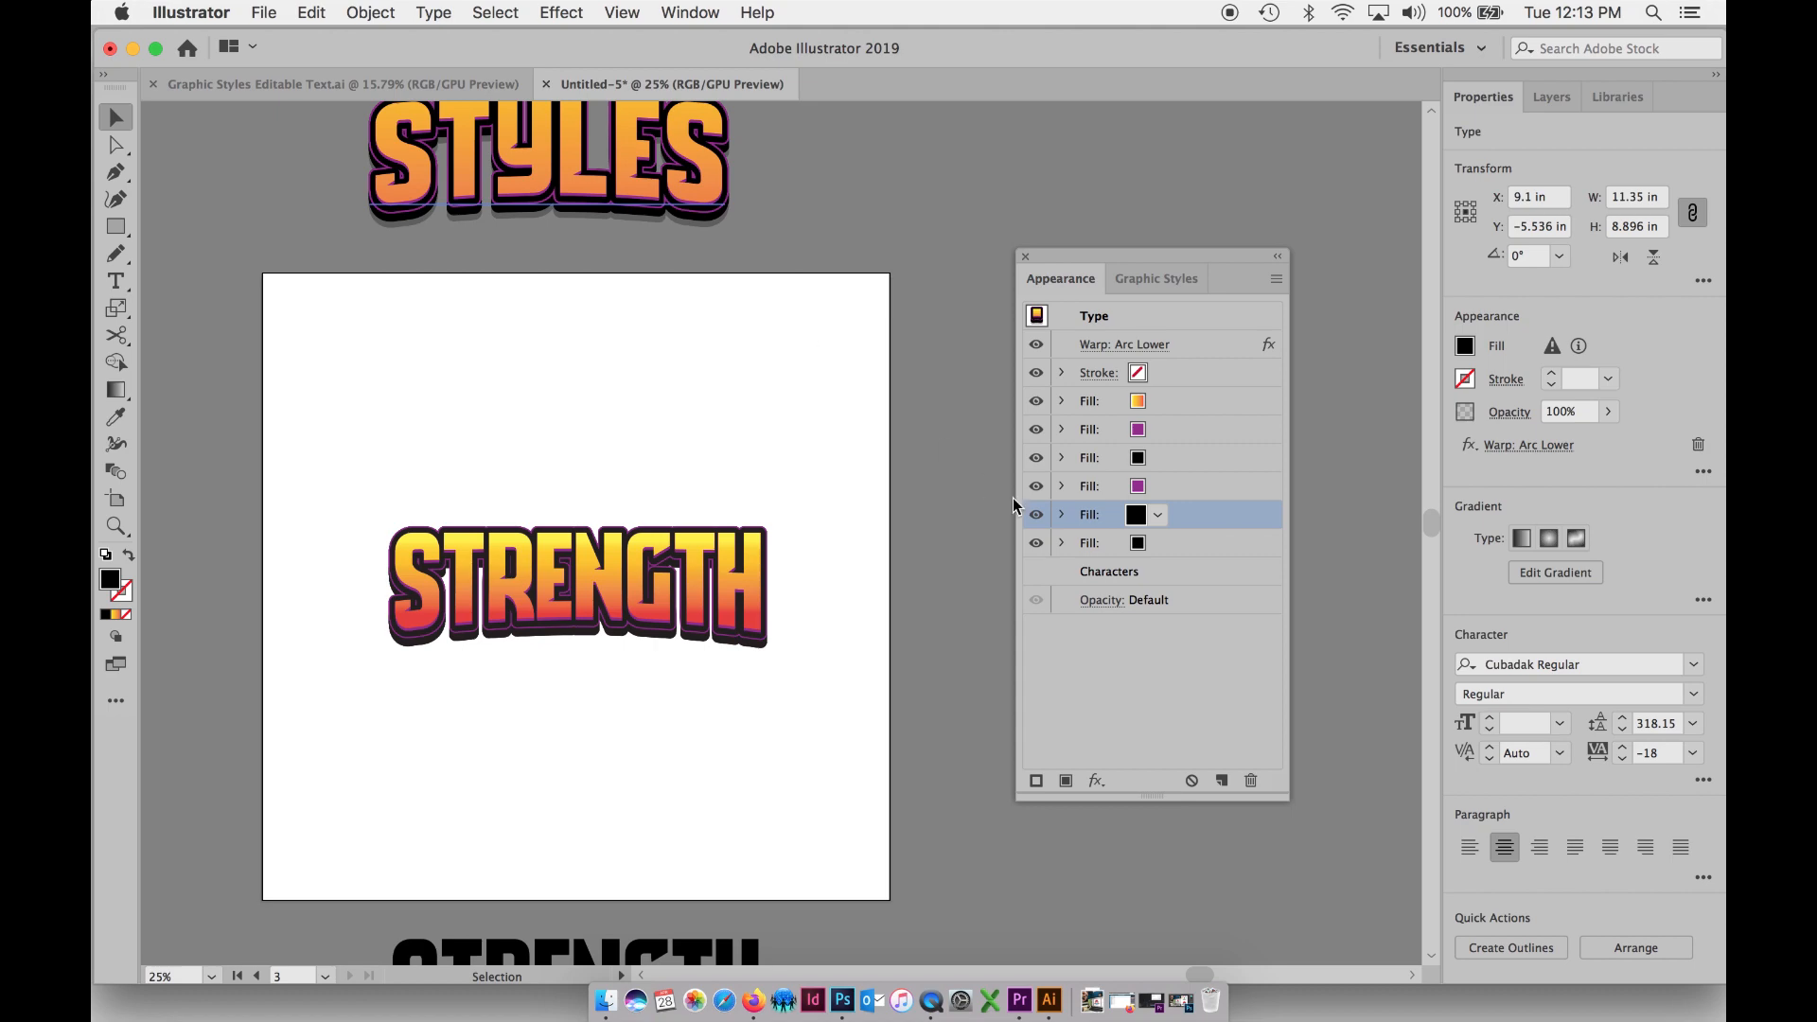
{"action": "left_click", "coordinate": [1082, 548]}
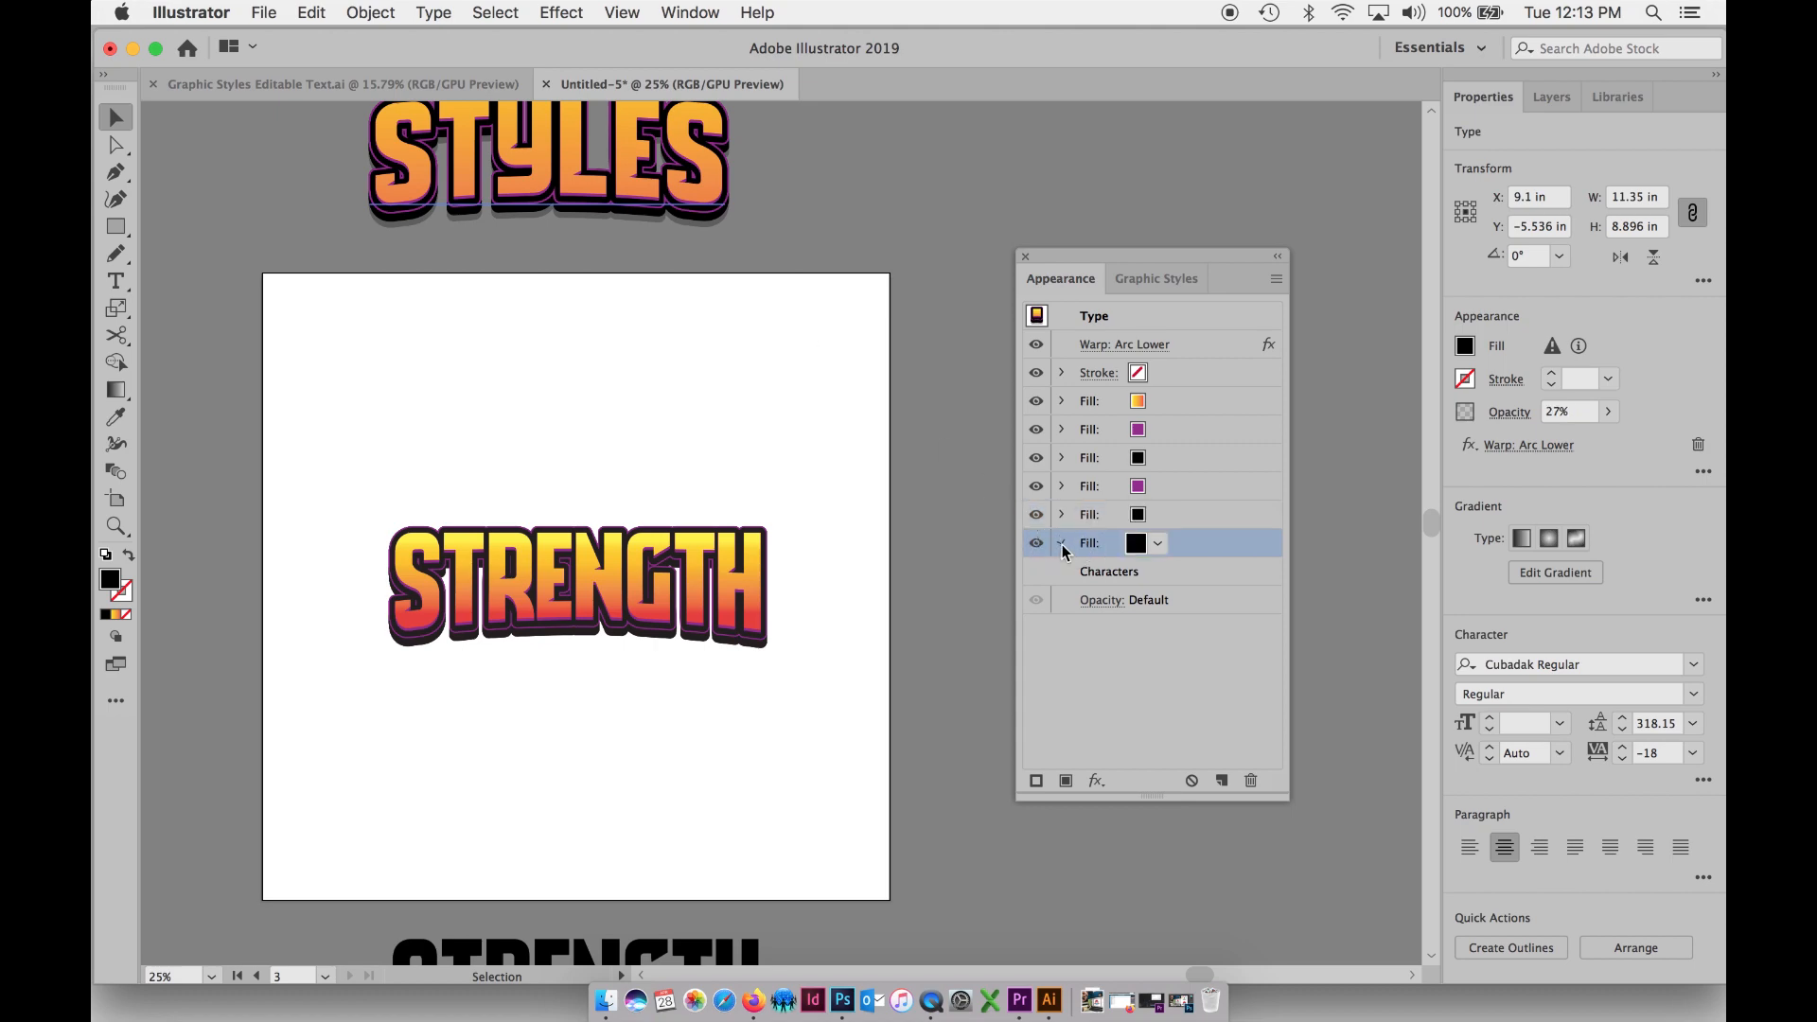
{"action": "left_click", "coordinate": [1062, 544]}
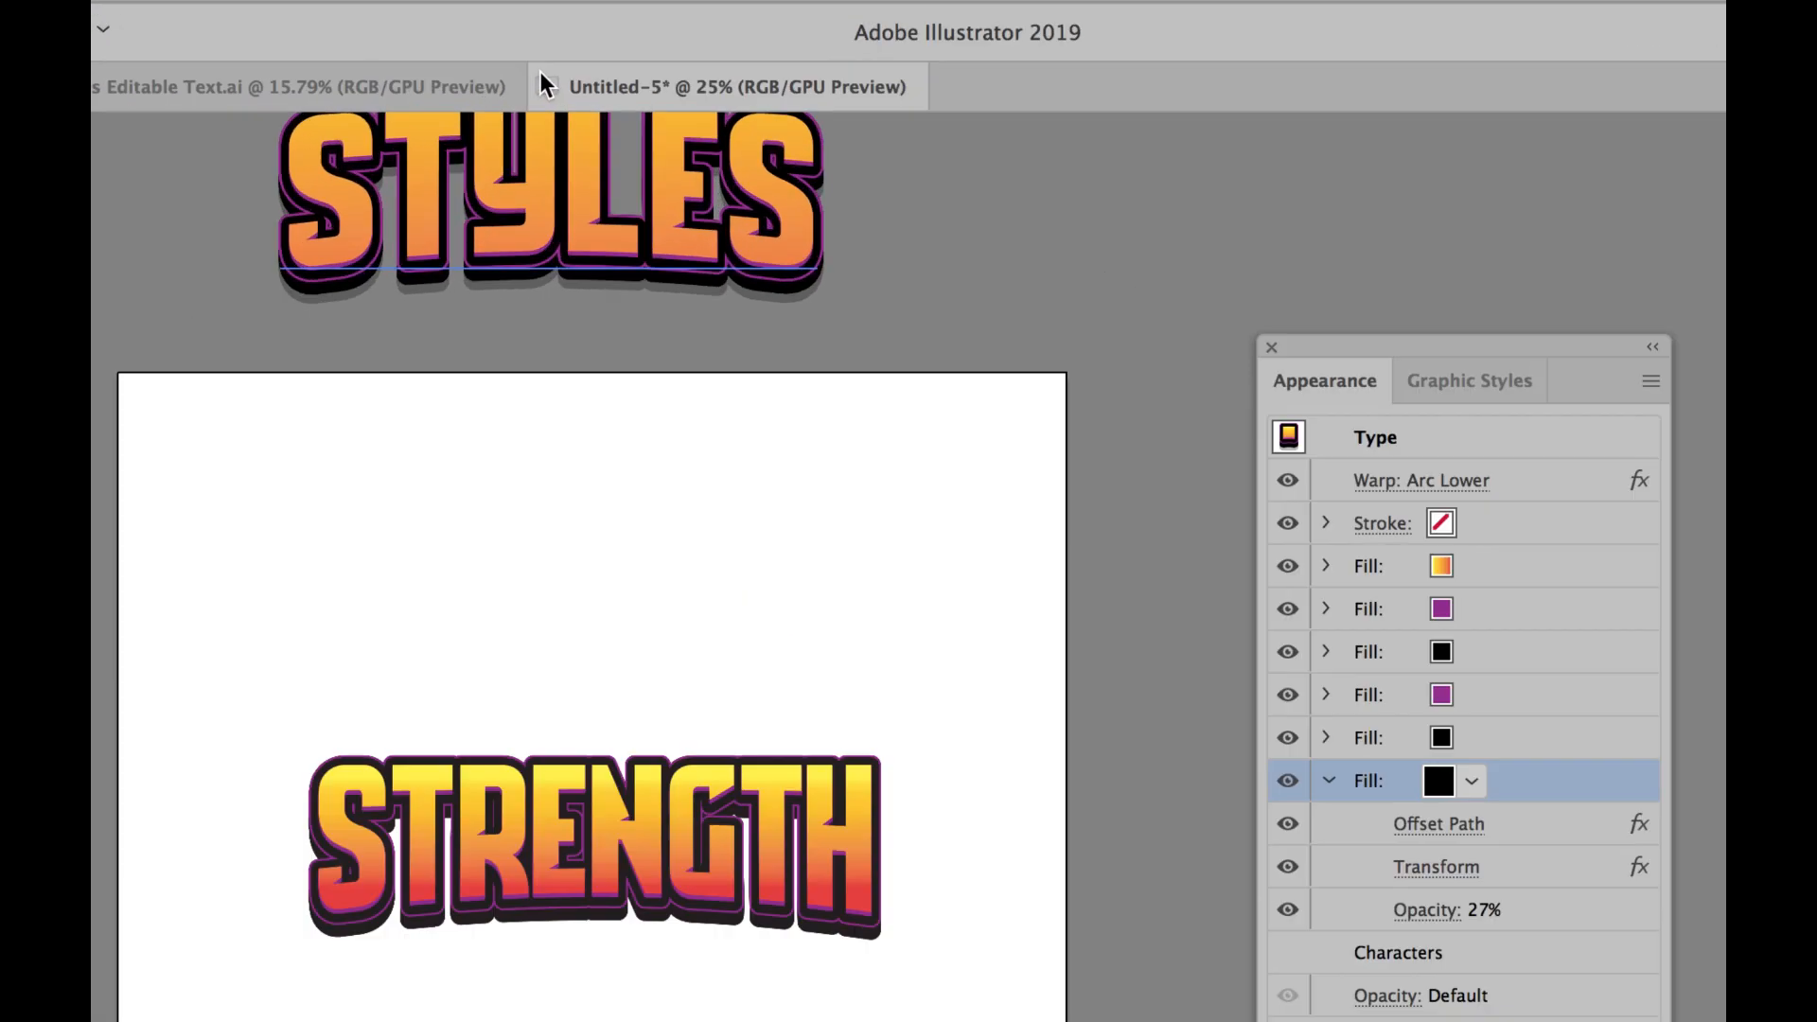
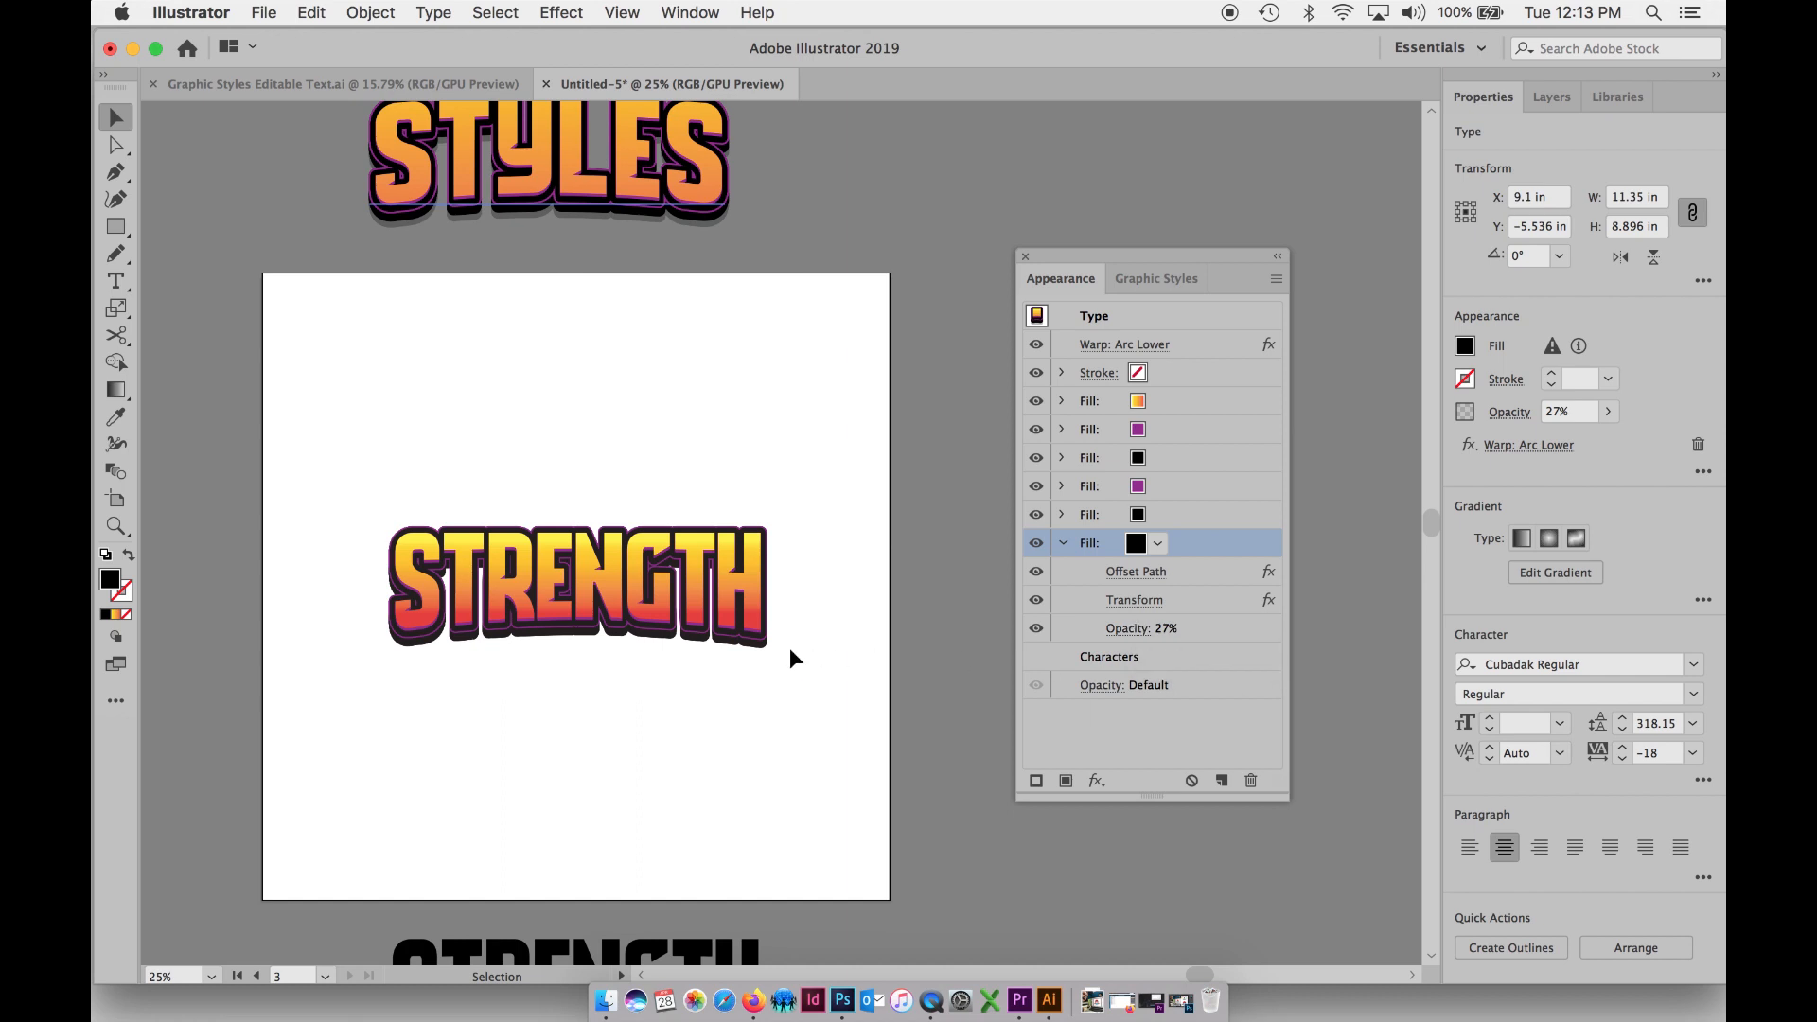
- Set the opacity of the lowest black fill of STRENGTH to 72%
{"action": "left_click", "coordinate": [704, 616]}
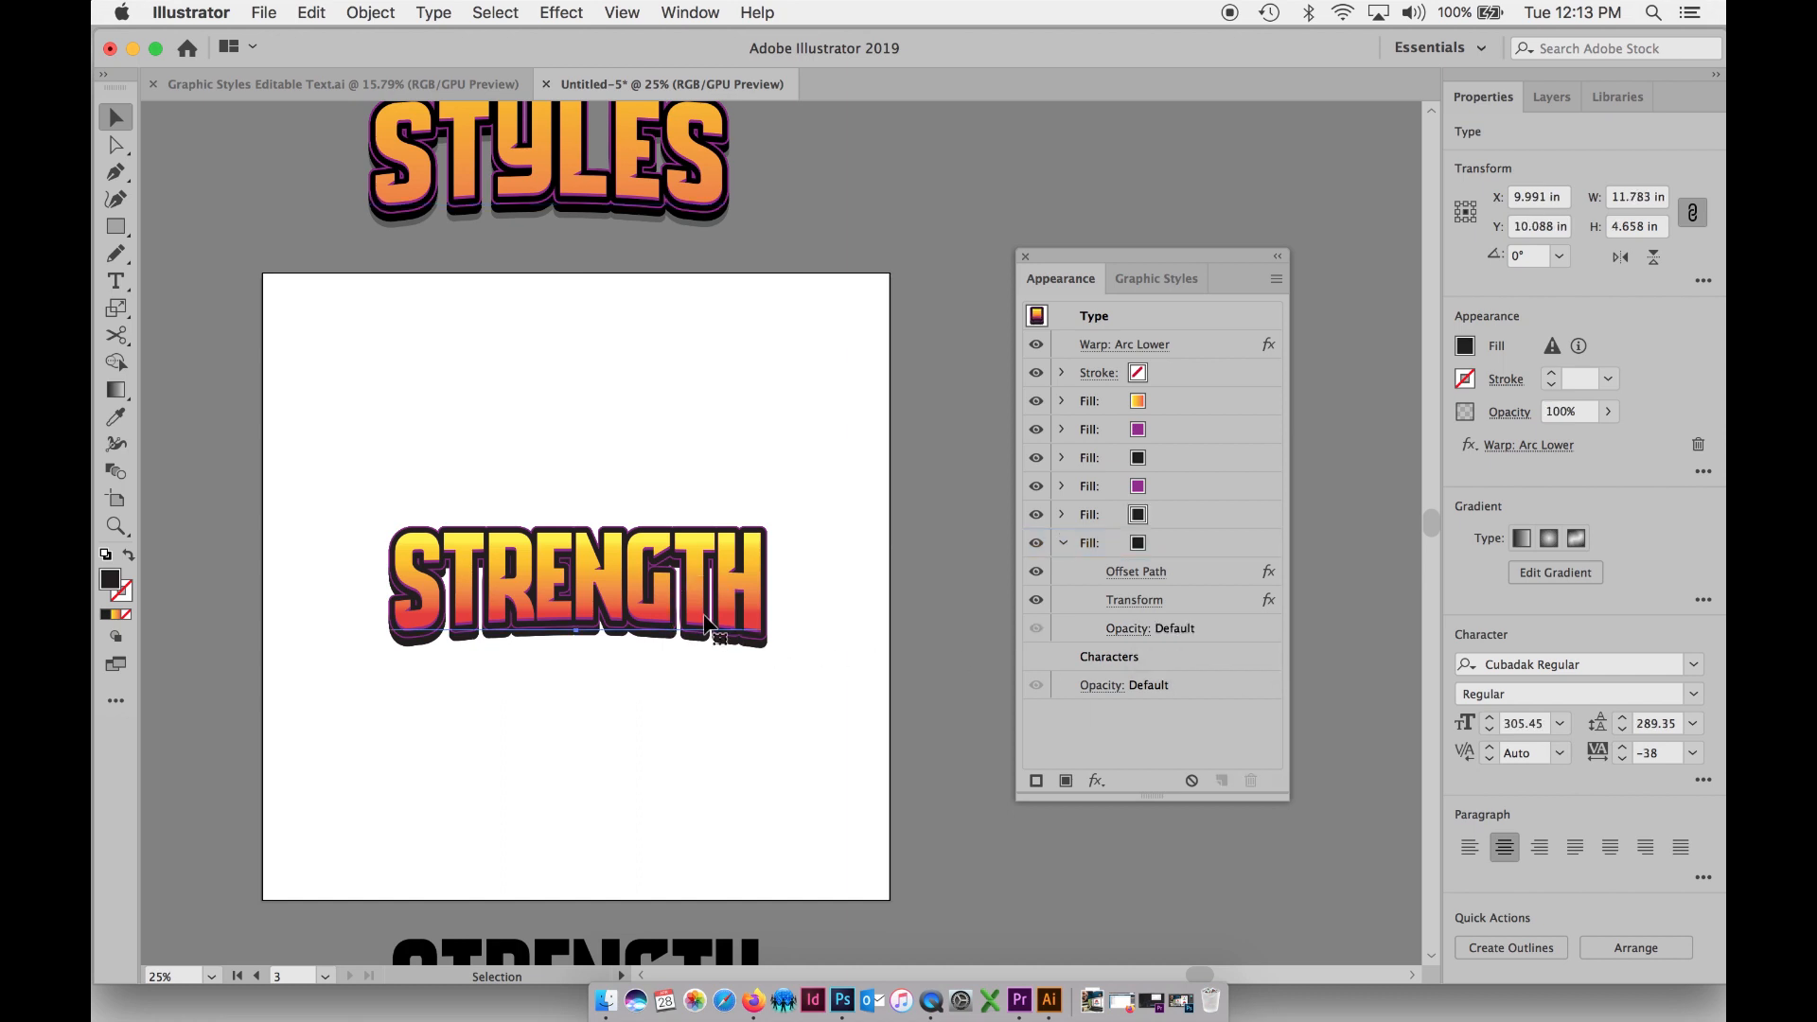
{"action": "mouse_move", "coordinate": [704, 615]}
{"action": "left_mouse_down"}
{"action": "mouse_move", "coordinate": [736, 568]}
{"action": "mouse_move", "coordinate": [724, 620]}
{"action": "left_mouse_up"}
{"action": "left_click", "coordinate": [1140, 631]}
{"action": "left_click", "coordinate": [1126, 628]}
{"action": "left_click", "coordinate": [1129, 672]}
{"action": "mouse_move", "coordinate": [1090, 700]}
{"action": "left_mouse_down"}
{"action": "mouse_move", "coordinate": [1065, 698]}
{"action": "mouse_move", "coordinate": [1103, 708]}
{"action": "left_mouse_up"}
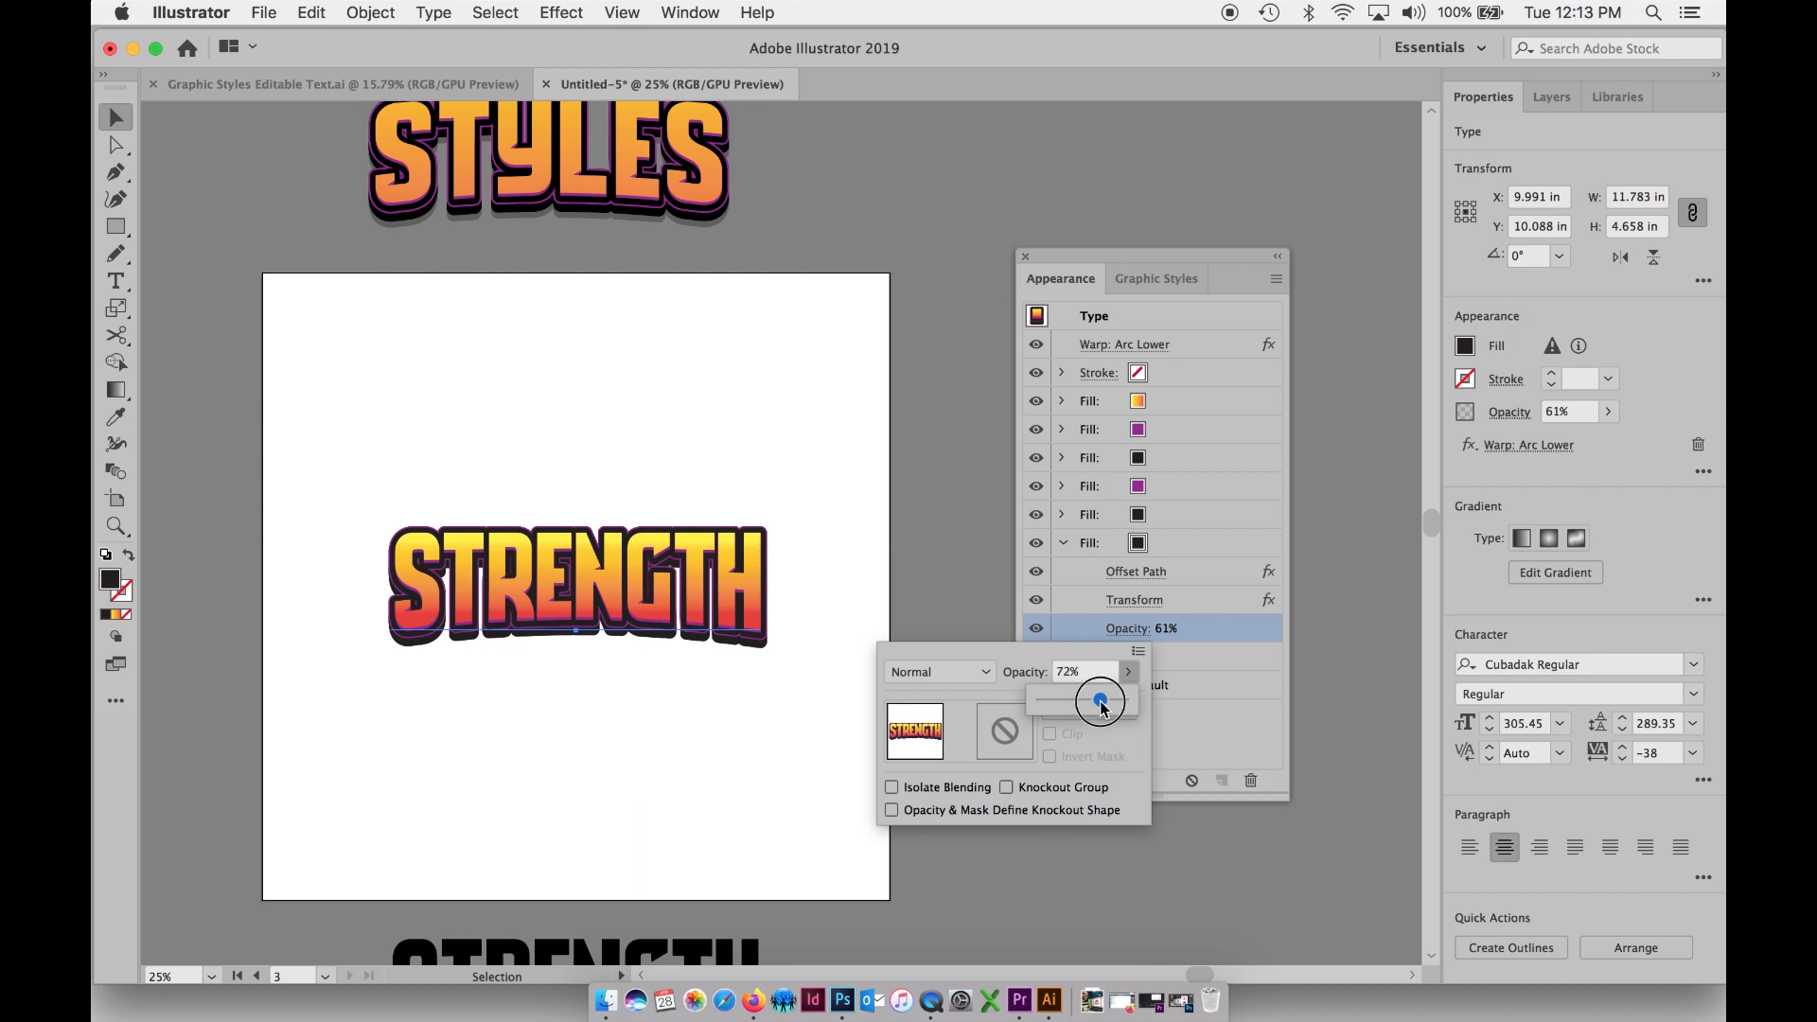
{"action": "left_click", "coordinate": [1240, 740]}
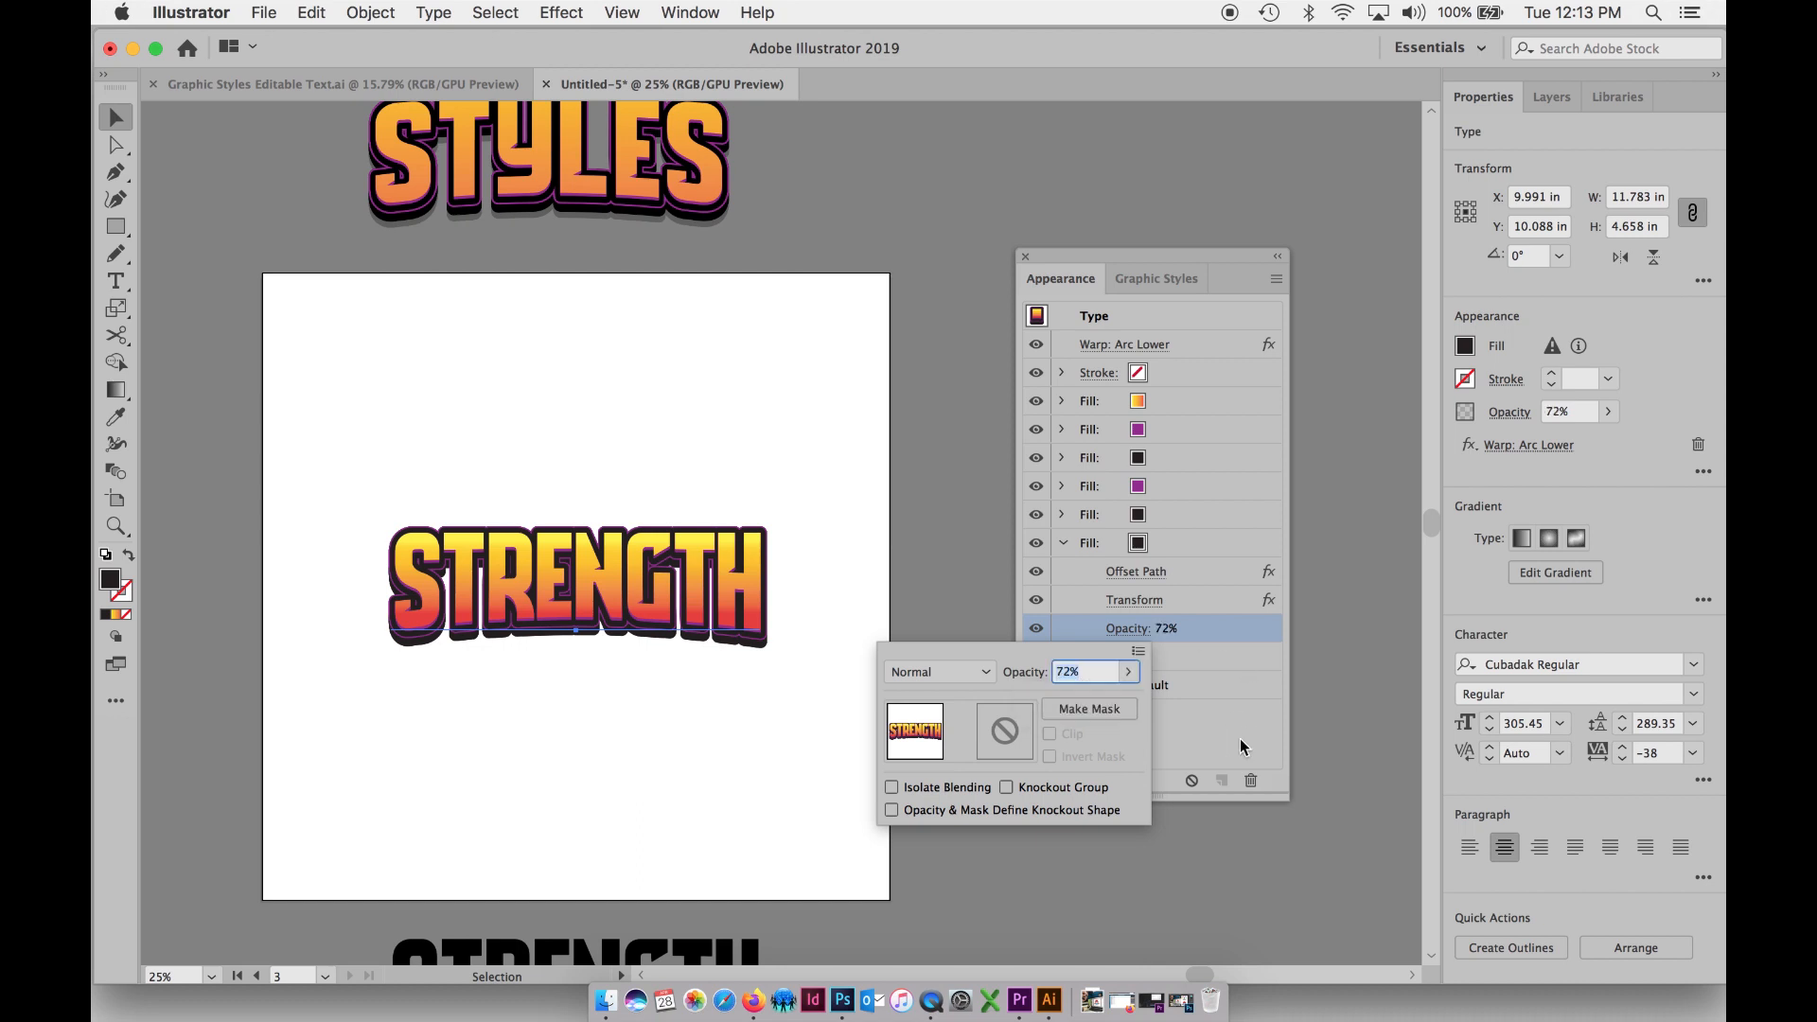
{"action": "left_click", "coordinate": [1229, 715]}
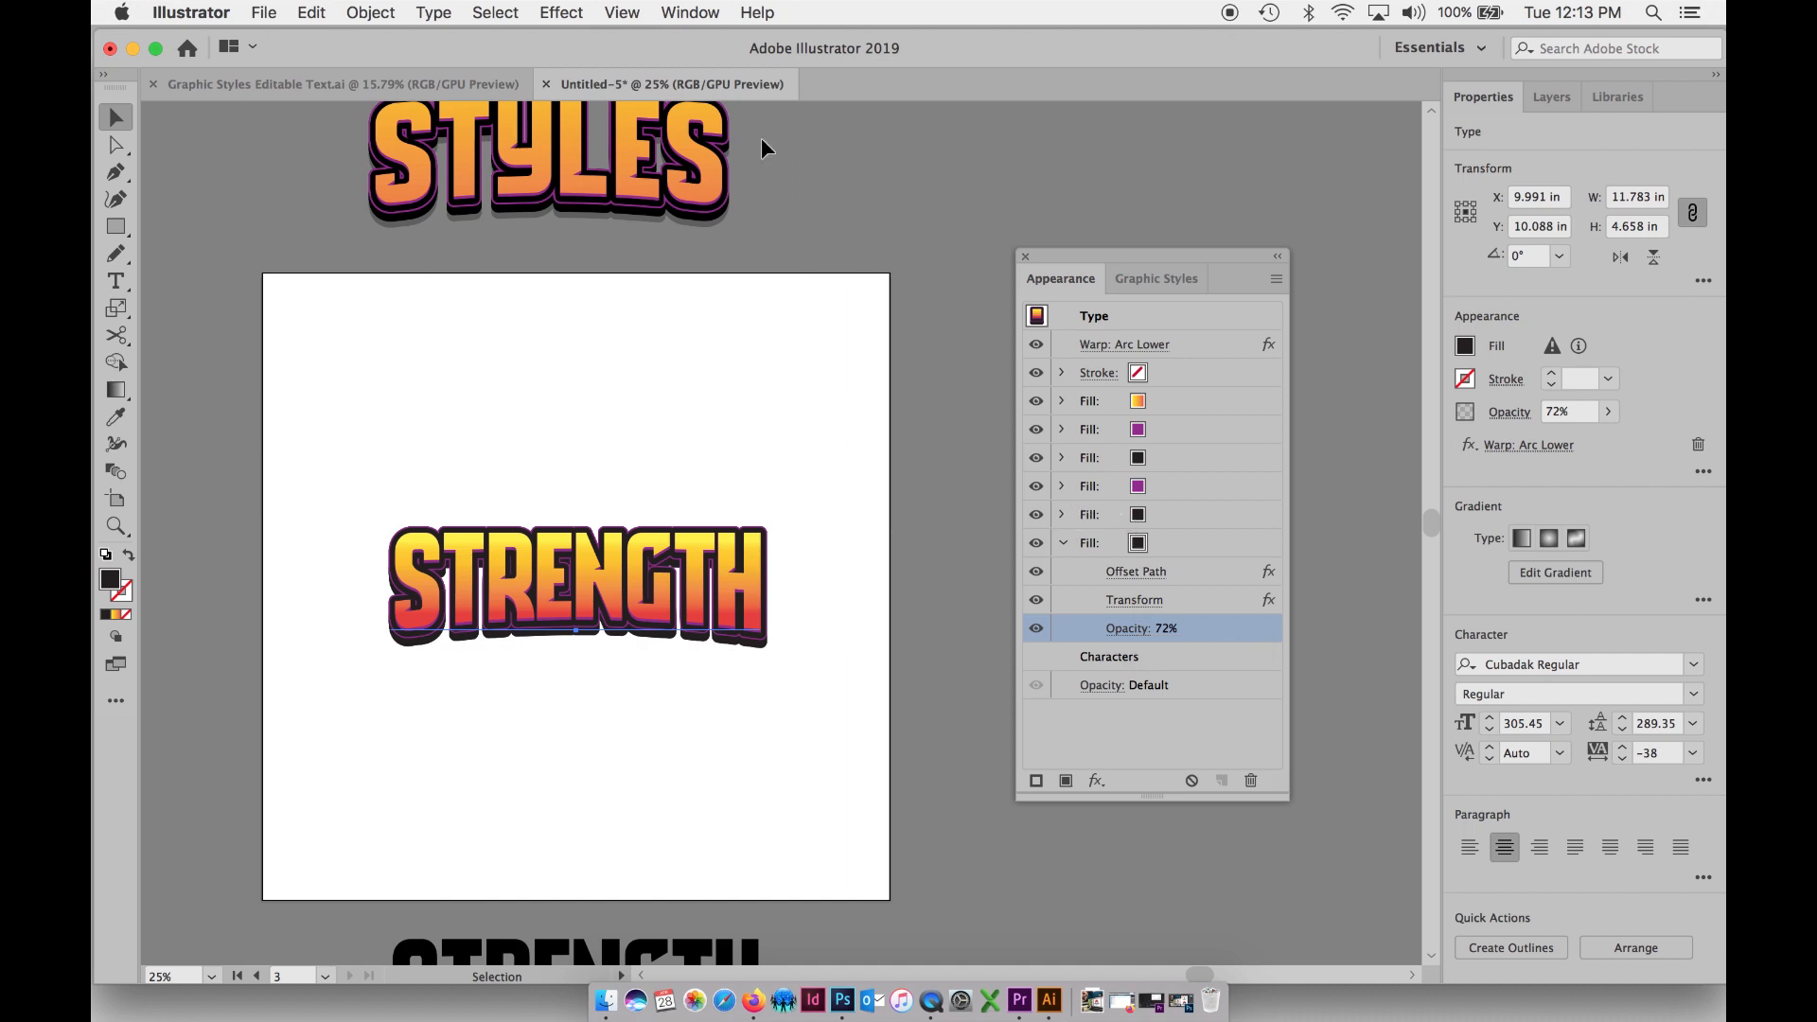
- Check the Transform effect settings on the lowest black fill of GRAPHIC STYLES without changing them
{"action": "left_click", "coordinate": [719, 163]}
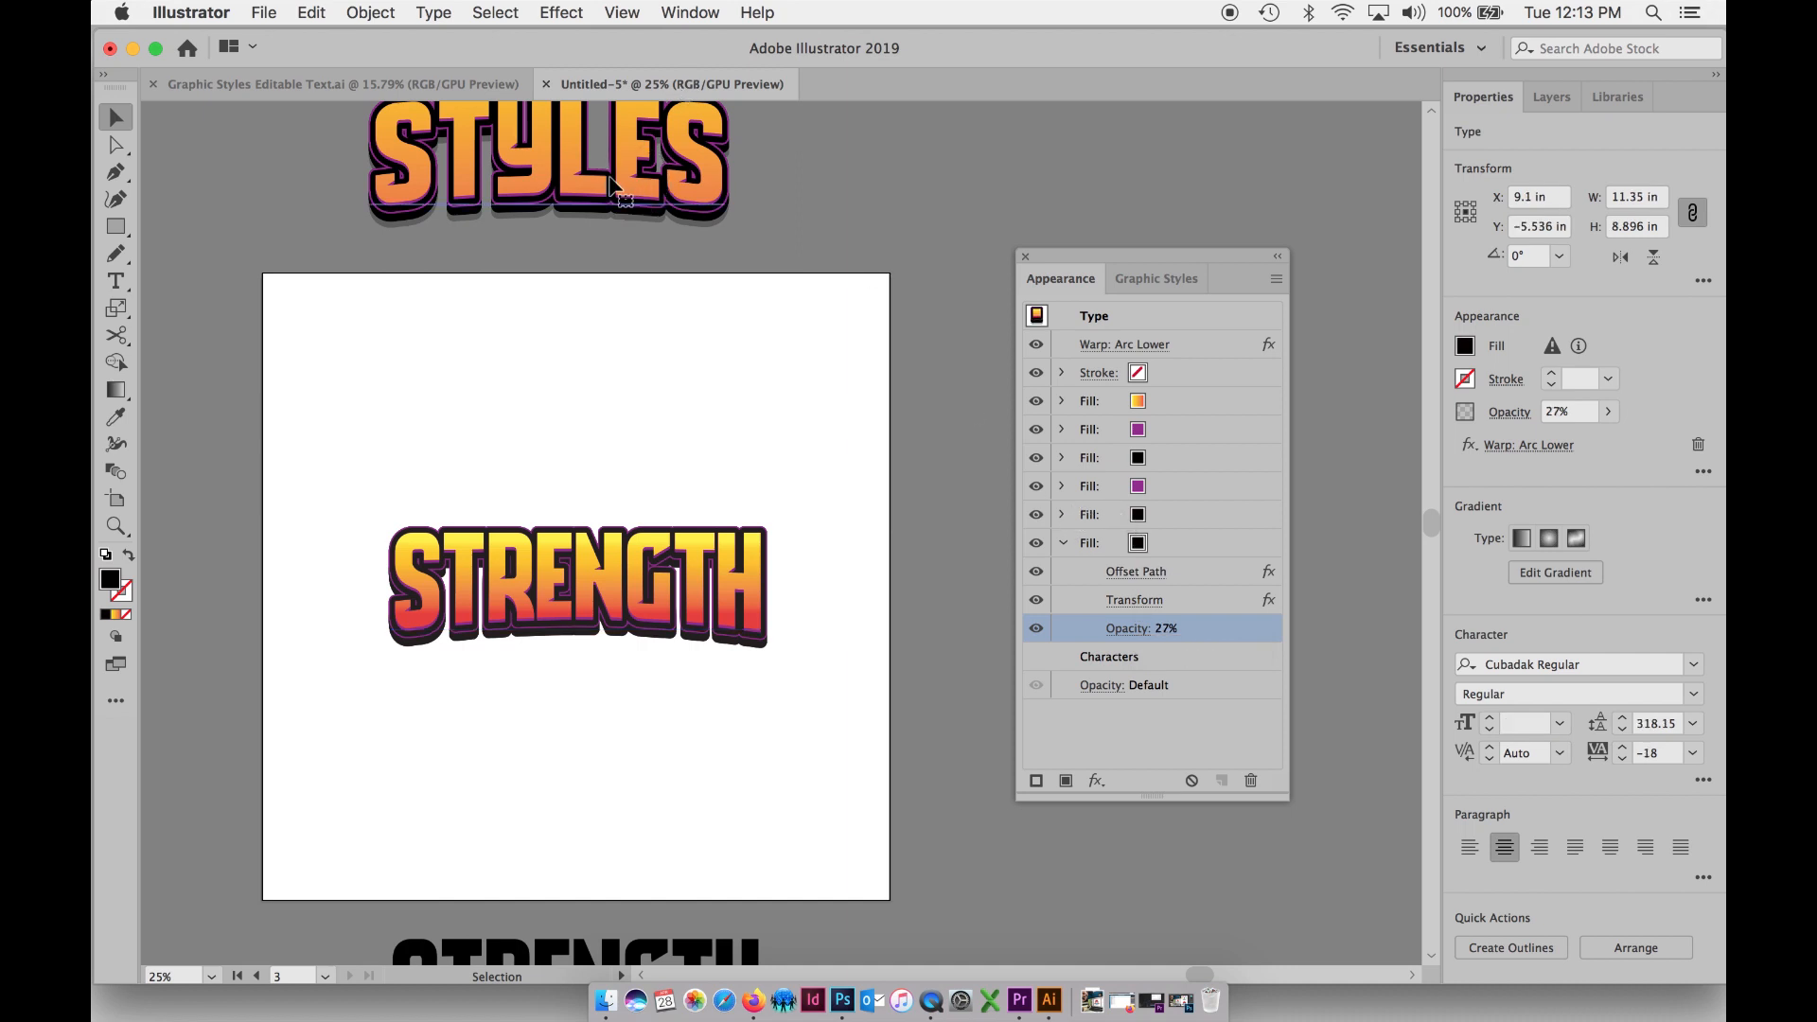
{"action": "left_click", "coordinate": [1133, 600]}
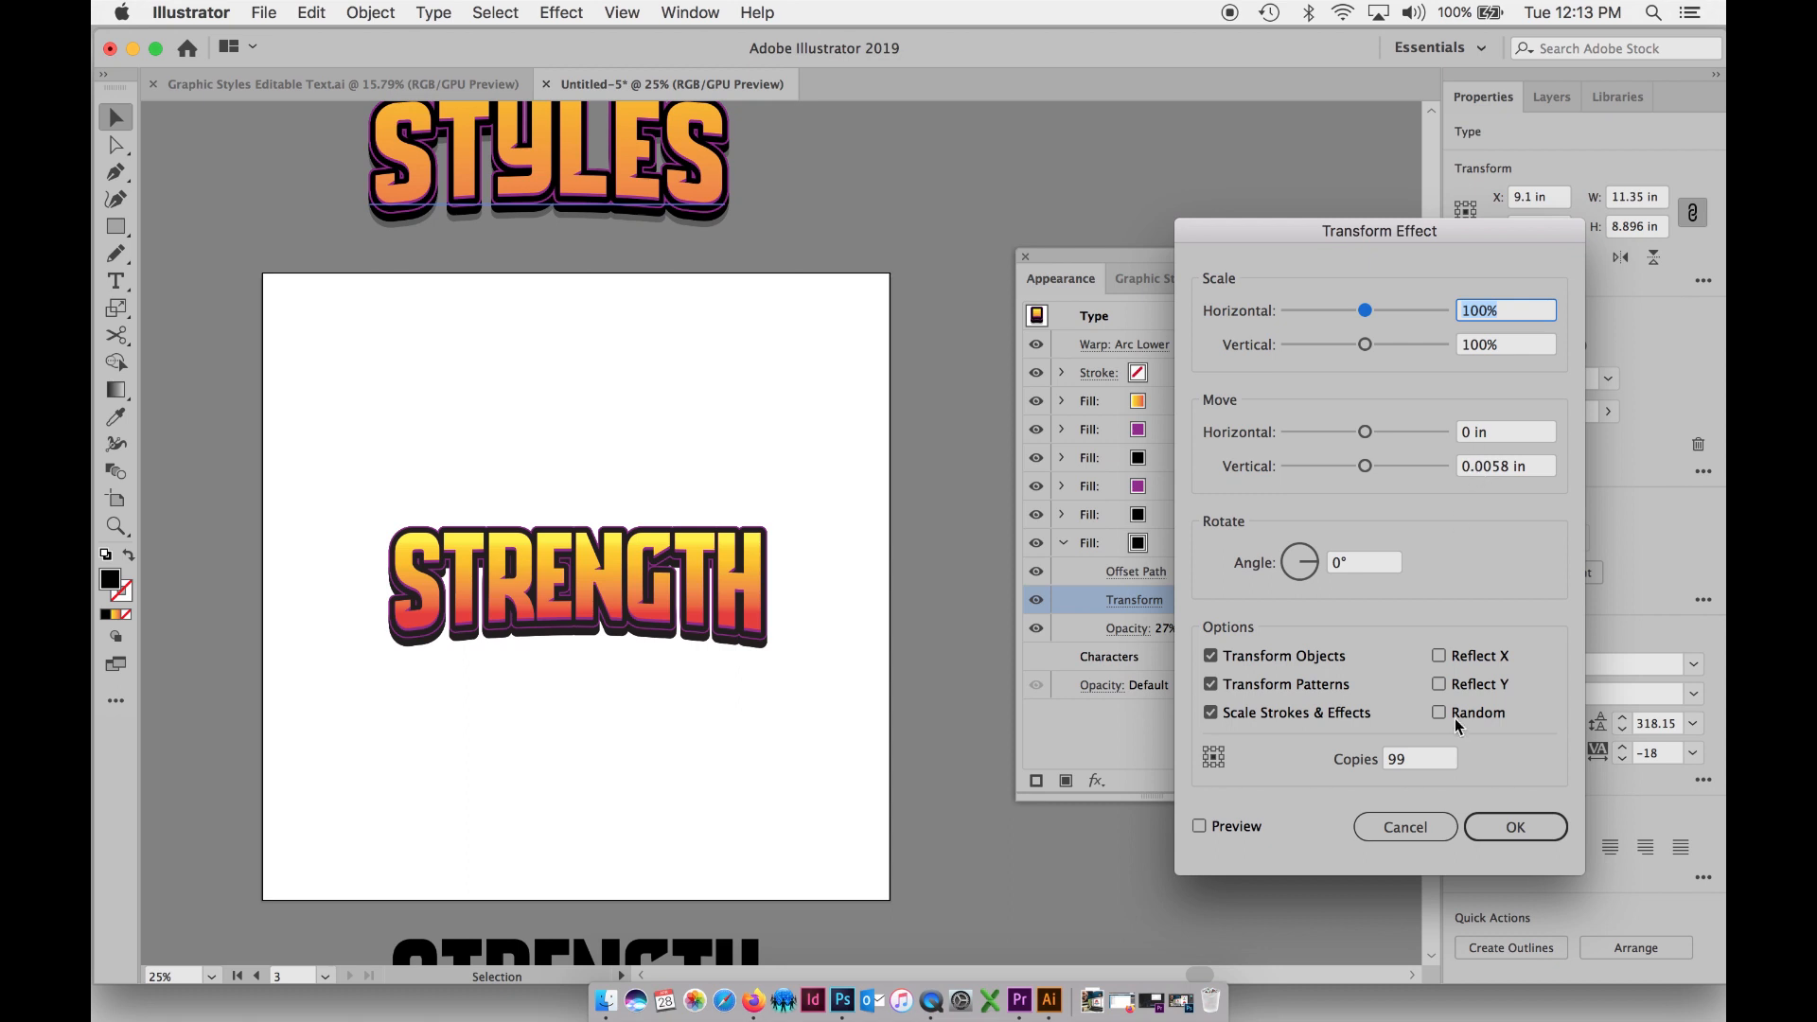
{"action": "left_click", "coordinate": [1425, 827]}
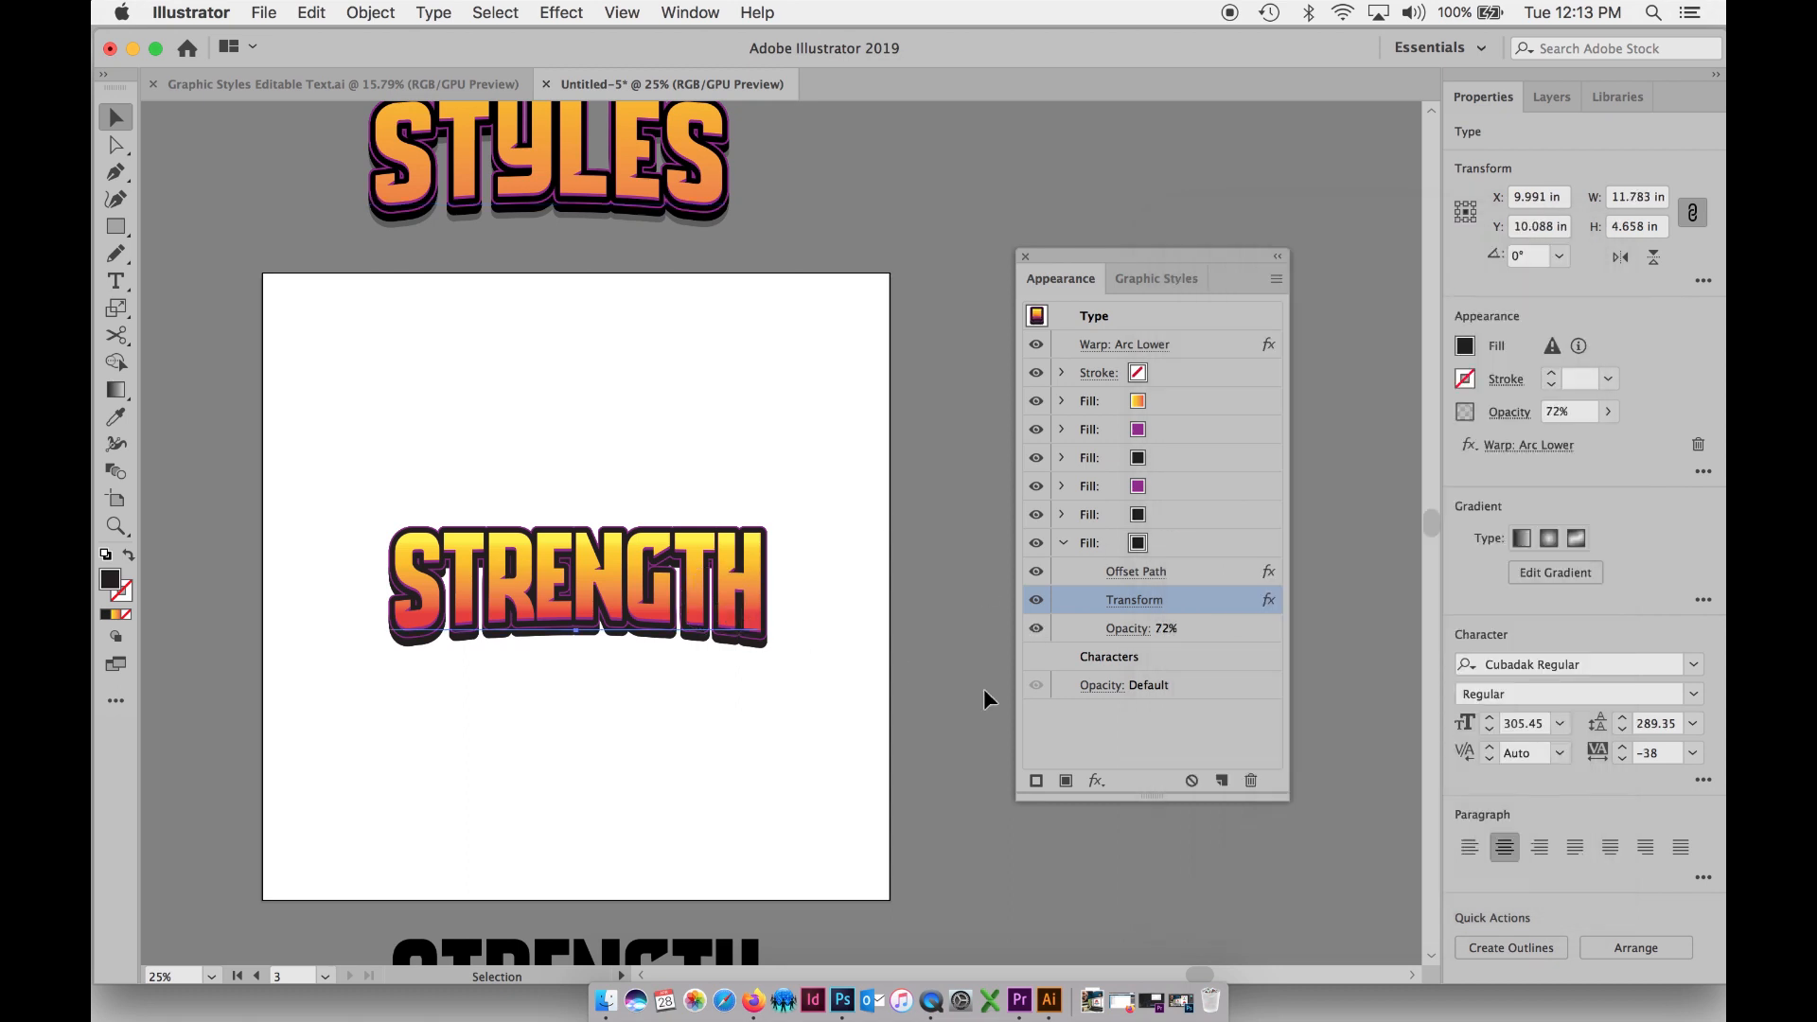
- Set the opacity of the lowest black fill of STRENGTH to 27%
{"action": "left_click", "coordinate": [1161, 629]}
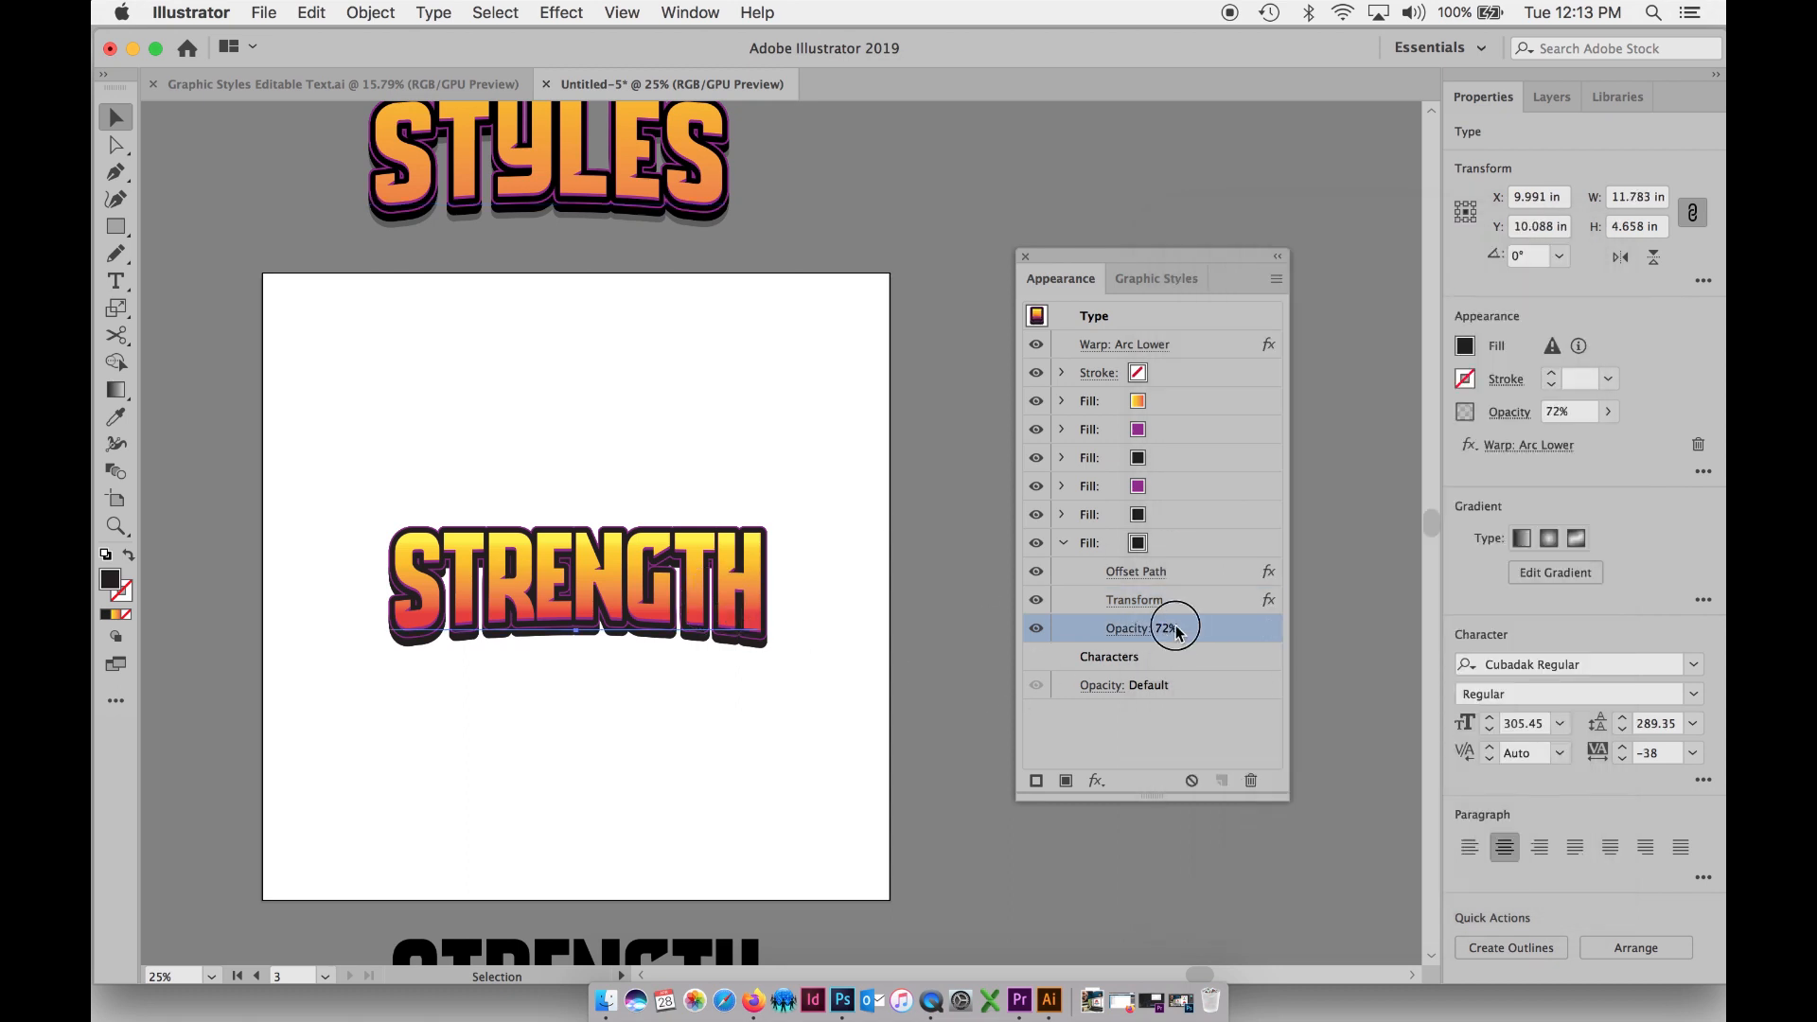
{"action": "left_click", "coordinate": [1173, 629]}
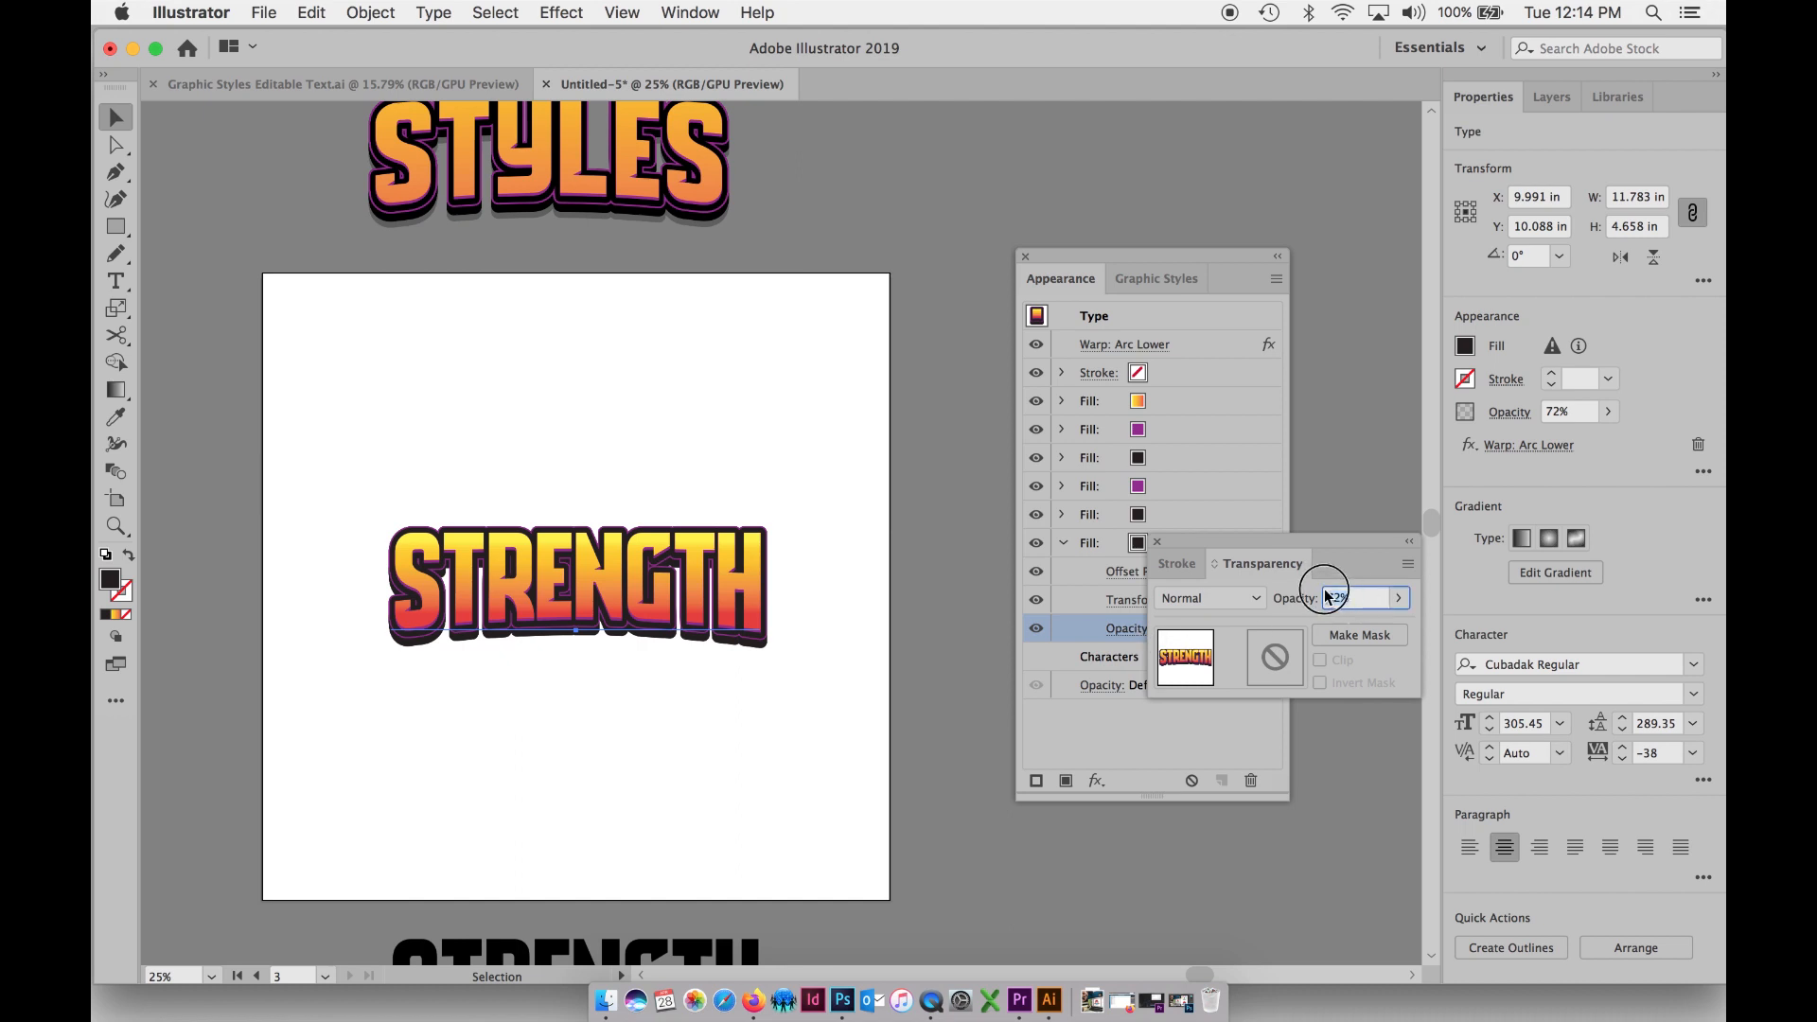
{"action": "type", "text": "27"}
{"action": "left_click", "coordinate": [1305, 505]}
{"action": "left_click", "coordinate": [1117, 701]}
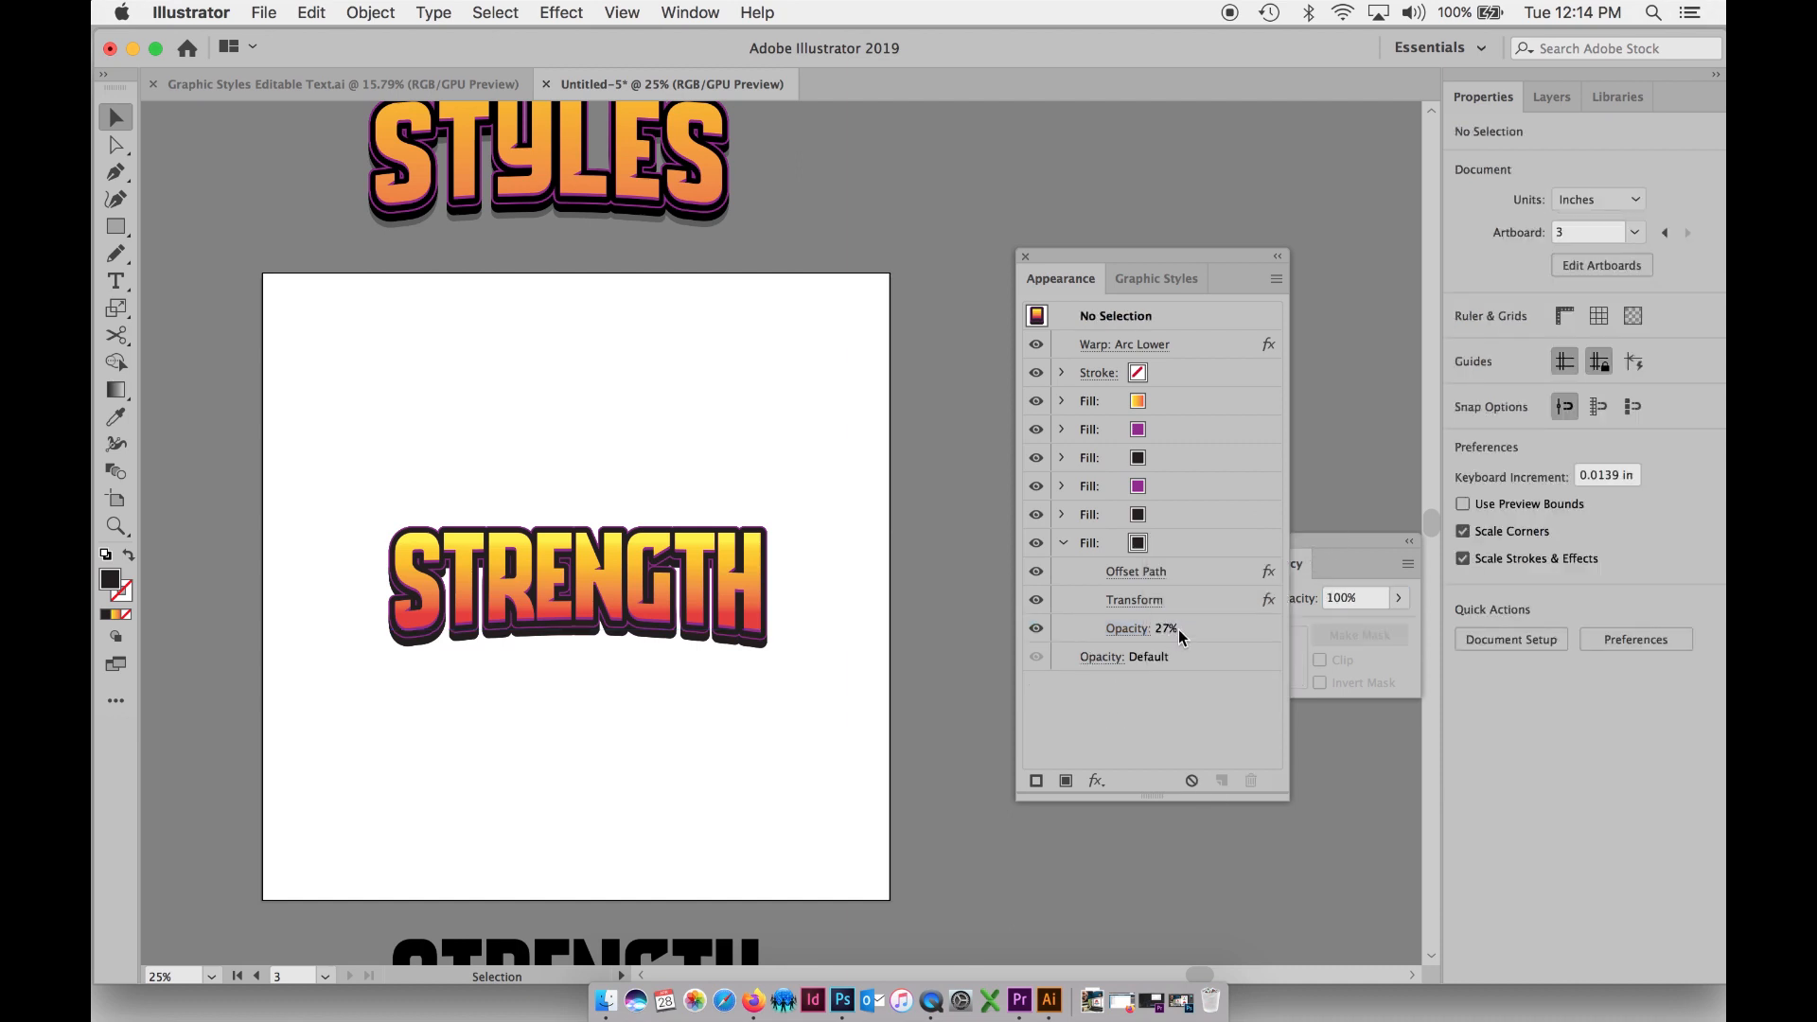
- Set the Transform effect on the lowest black fill of STRENGTH to 99 copies and deselect the text
{"action": "left_click", "coordinate": [699, 639]}
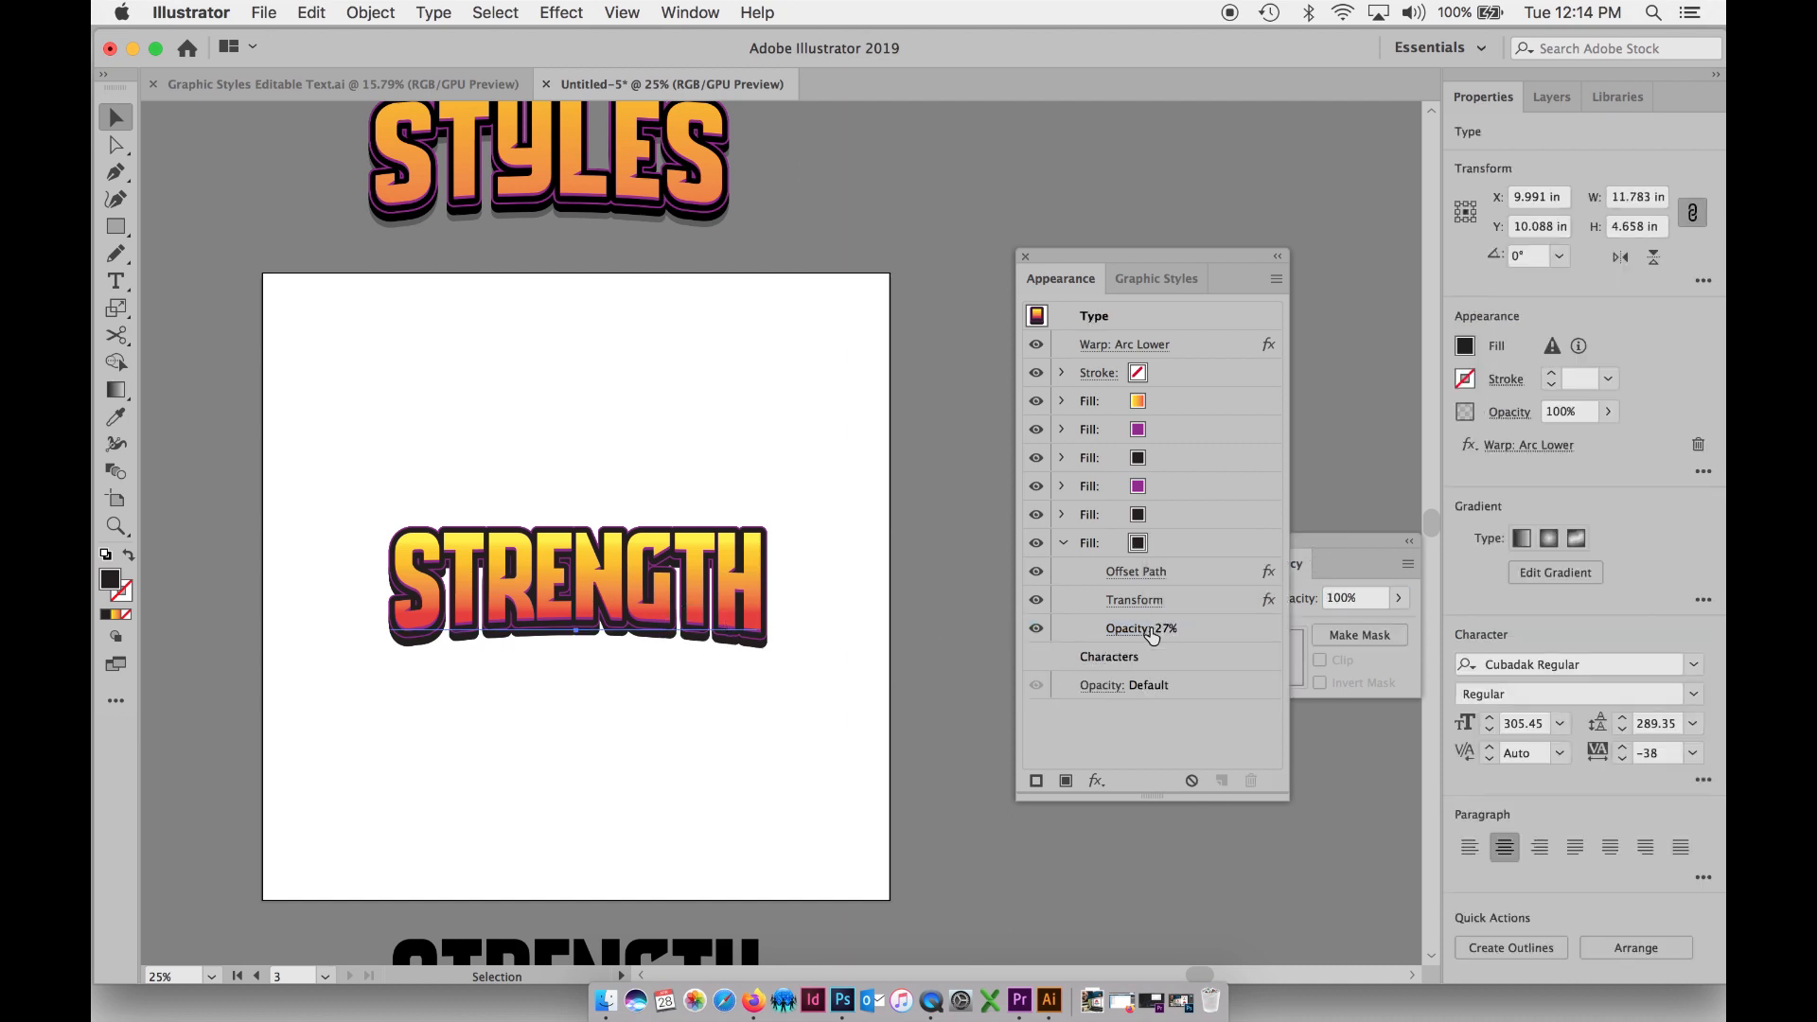
{"action": "left_click", "coordinate": [1135, 600]}
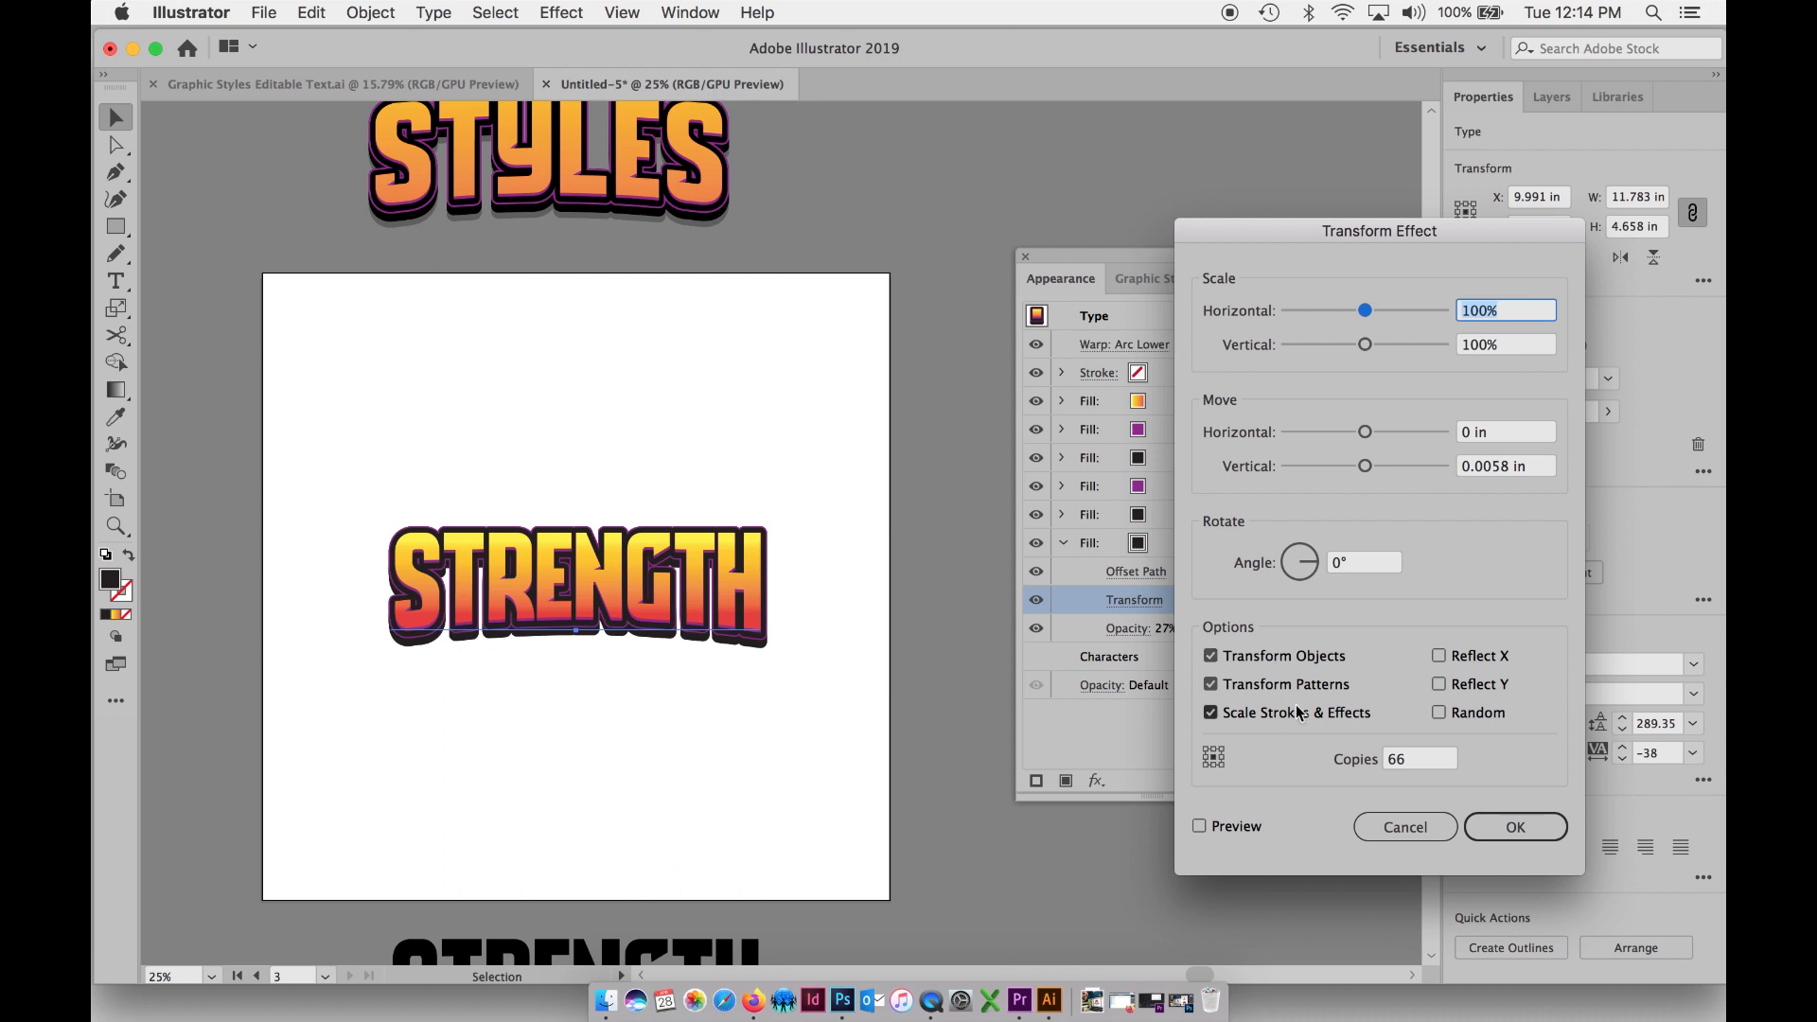
{"action": "left_click", "coordinate": [1389, 770]}
{"action": "double_click", "coordinate": [1389, 770]}
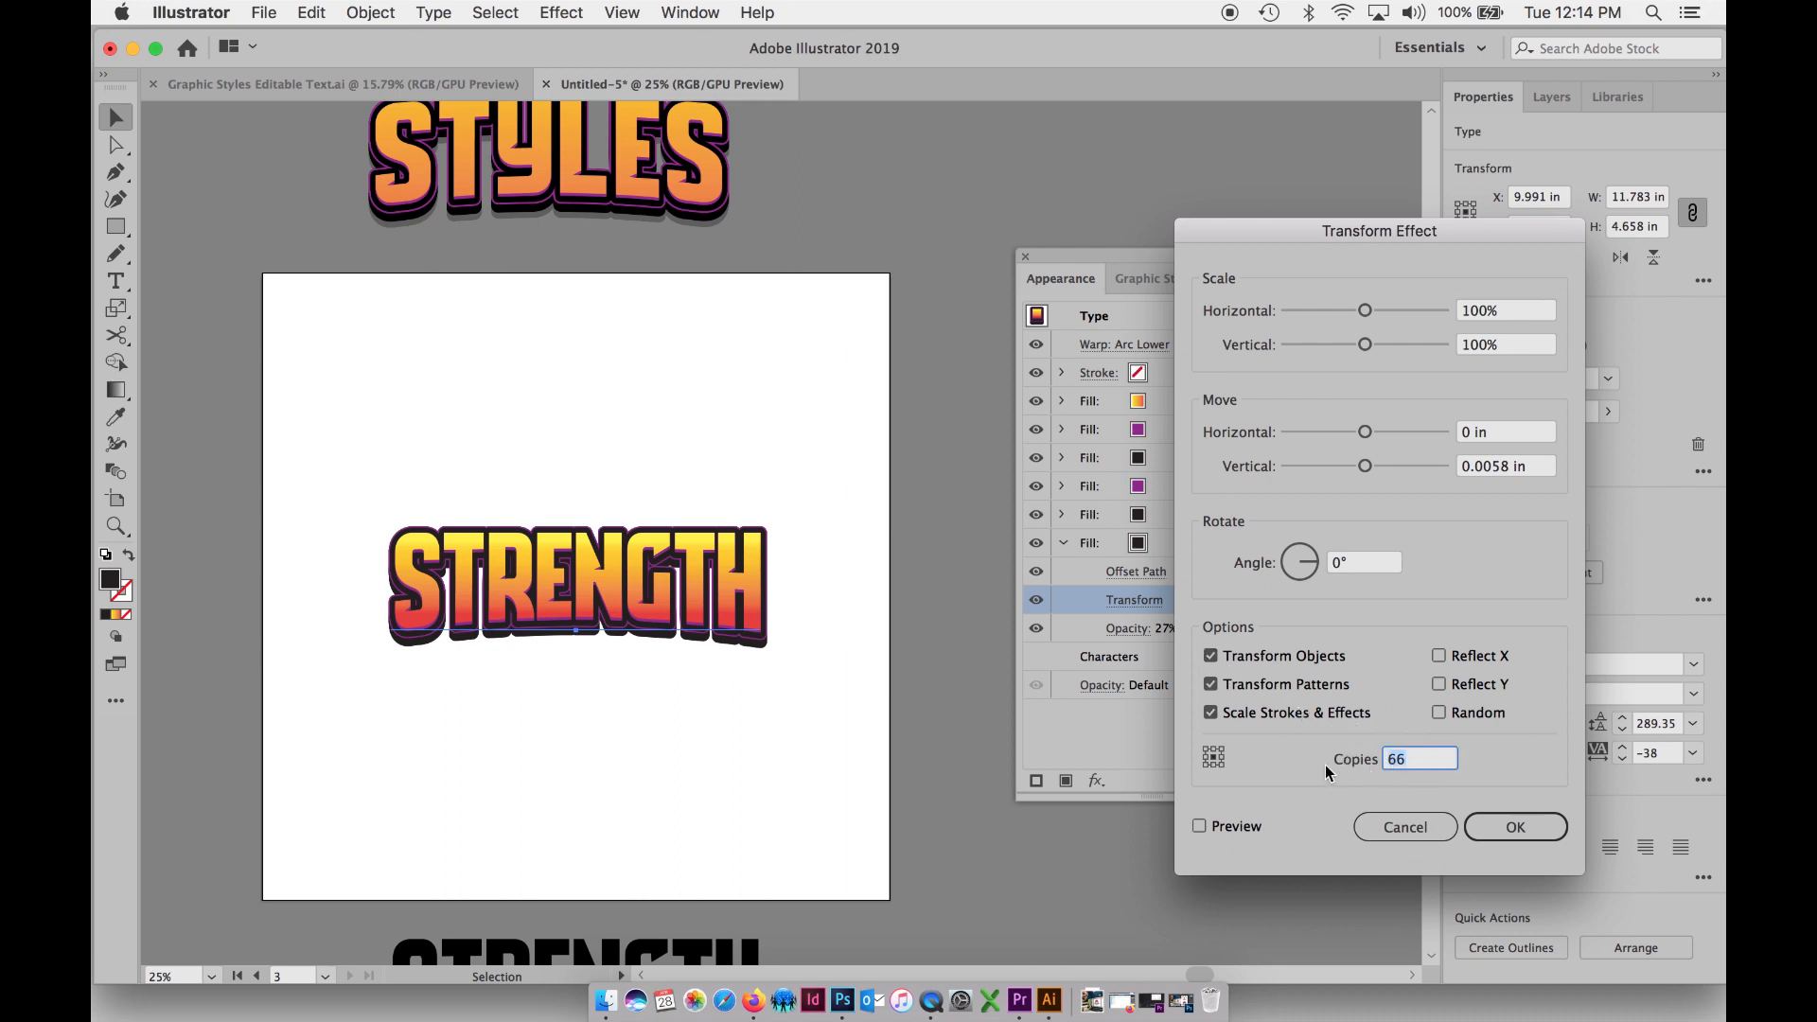
{"action": "type", "text": "99"}
{"action": "key", "text": "Return"}
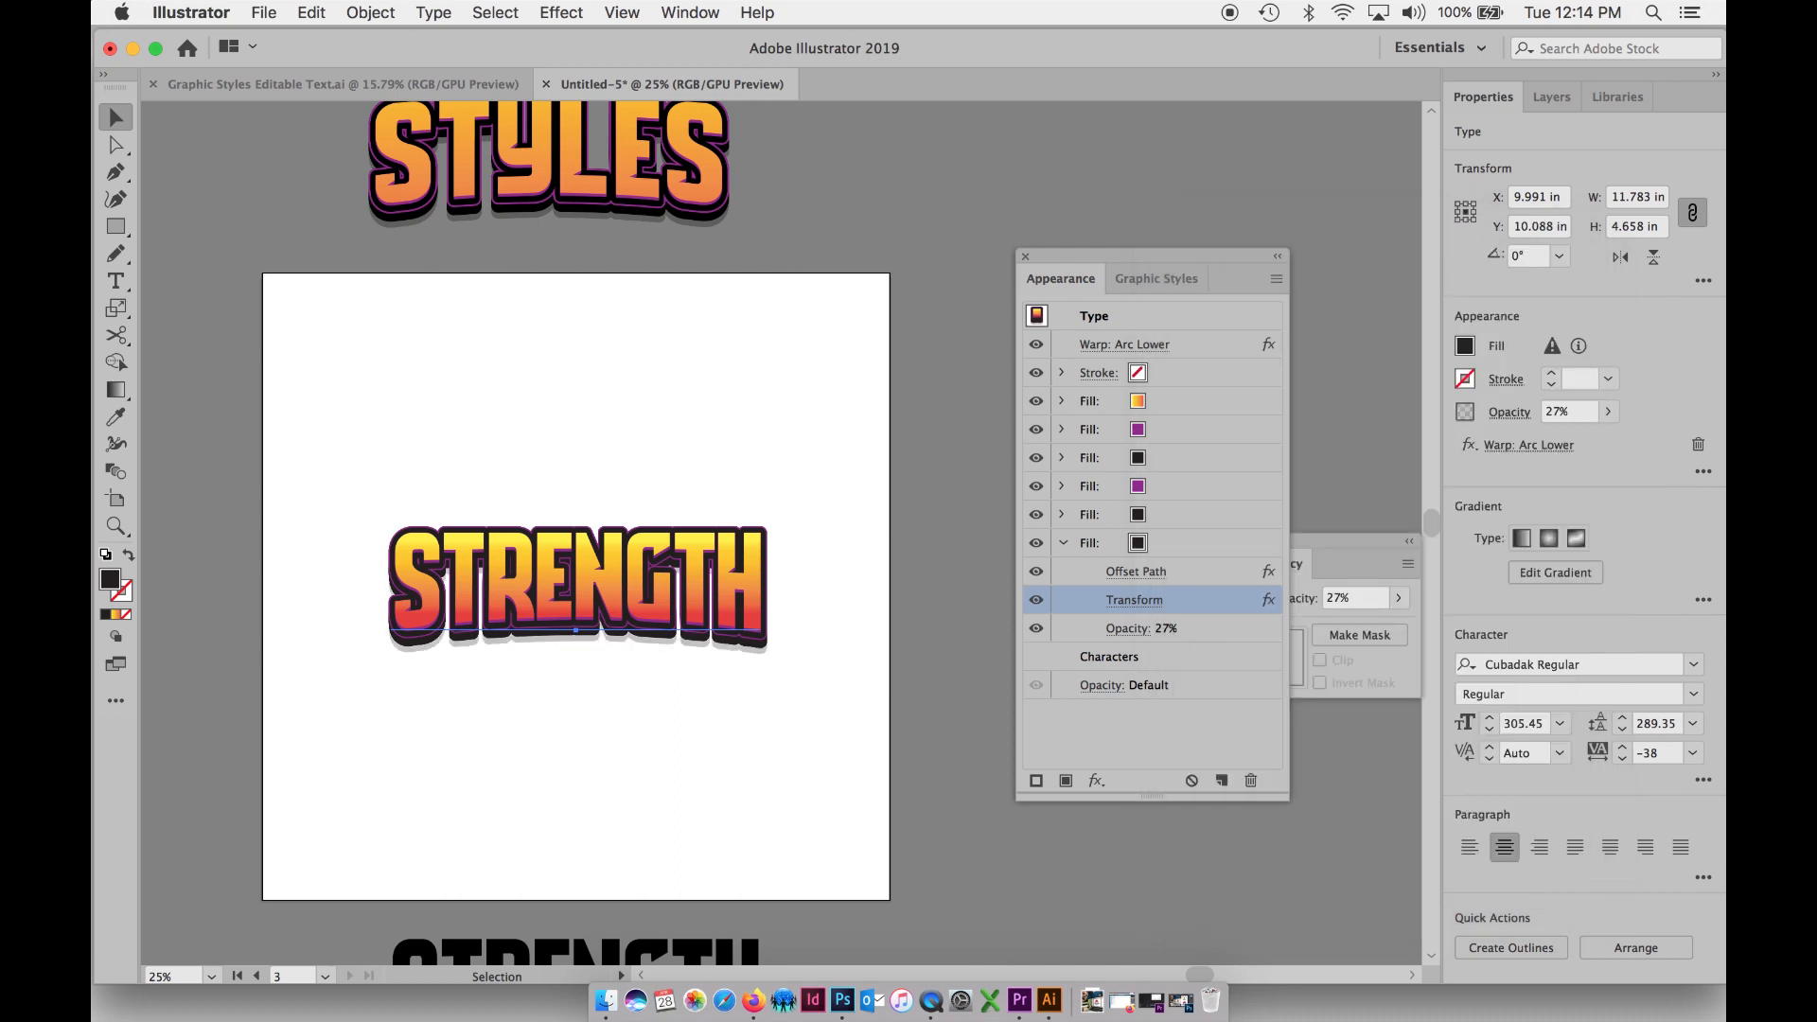
{"action": "left_click", "coordinate": [606, 496]}
{"action": "left_click", "coordinate": [466, 485]}
- Redraw the gradient of the topmost STRENGTH fill nearly vertically, from just above the letters to slightly below them
{"action": "left_click", "coordinate": [563, 587]}
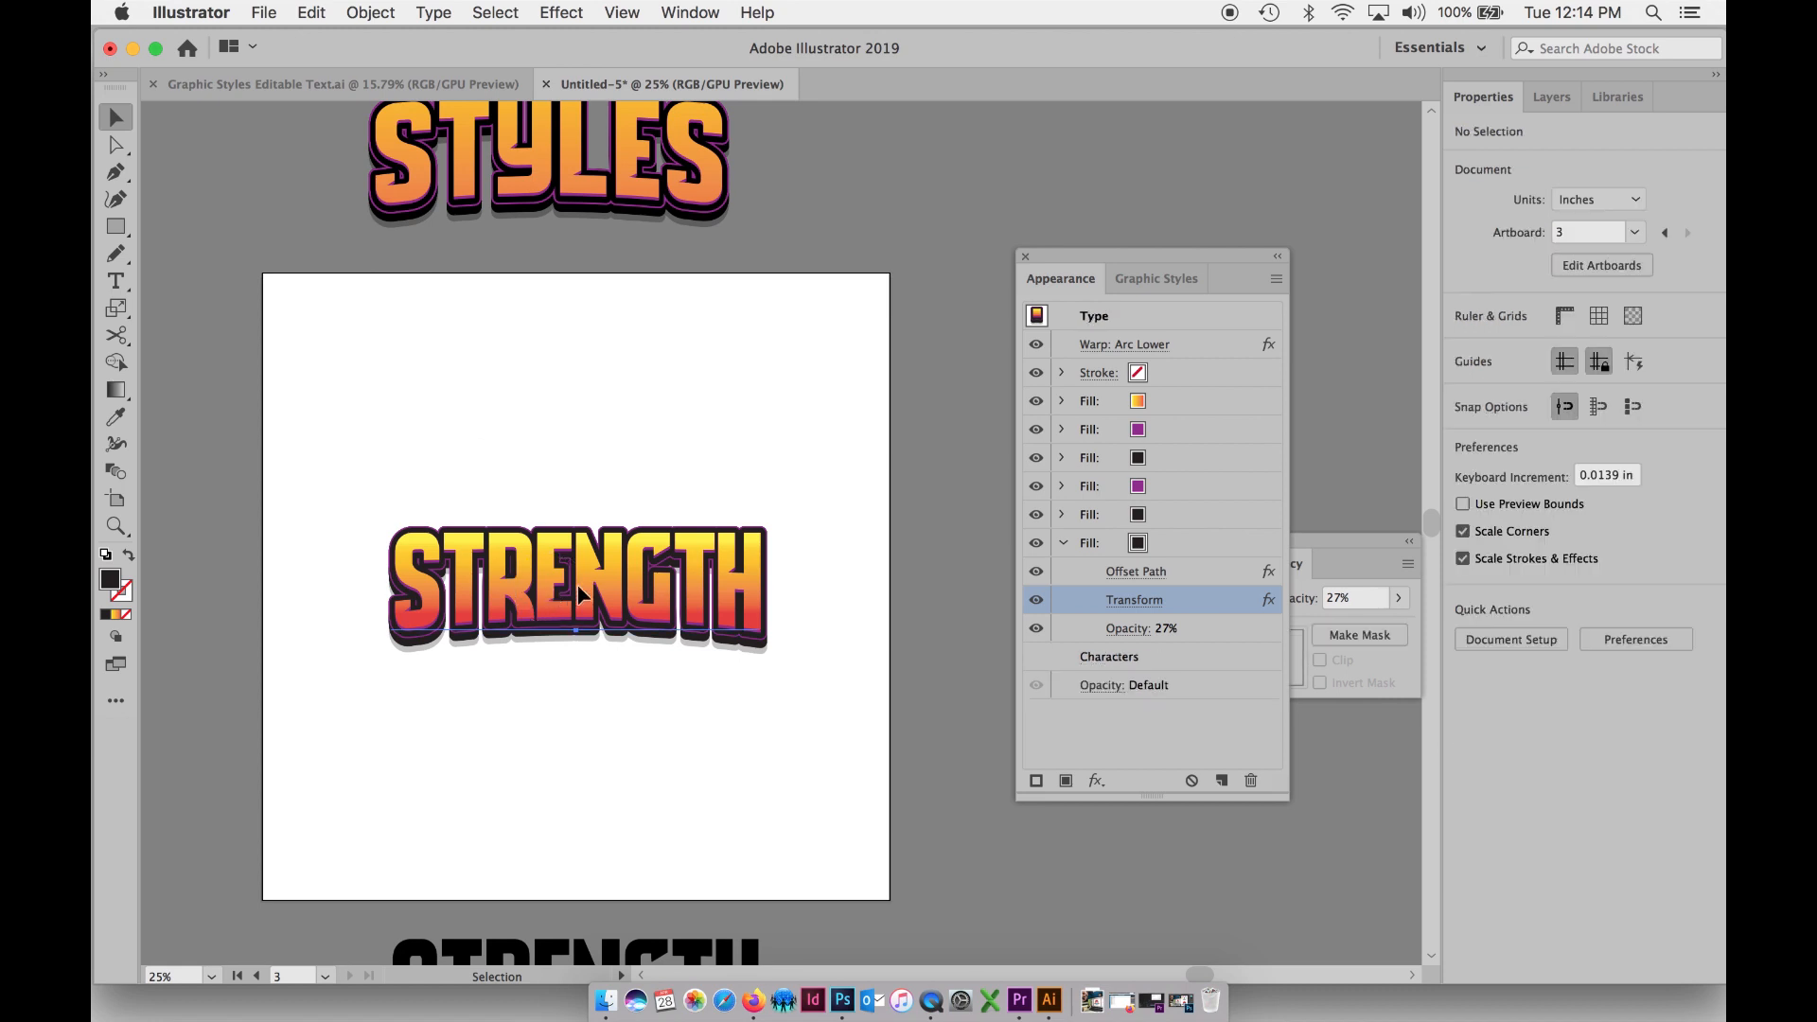
{"action": "left_click", "coordinate": [1144, 408]}
{"action": "left_click", "coordinate": [1063, 403]}
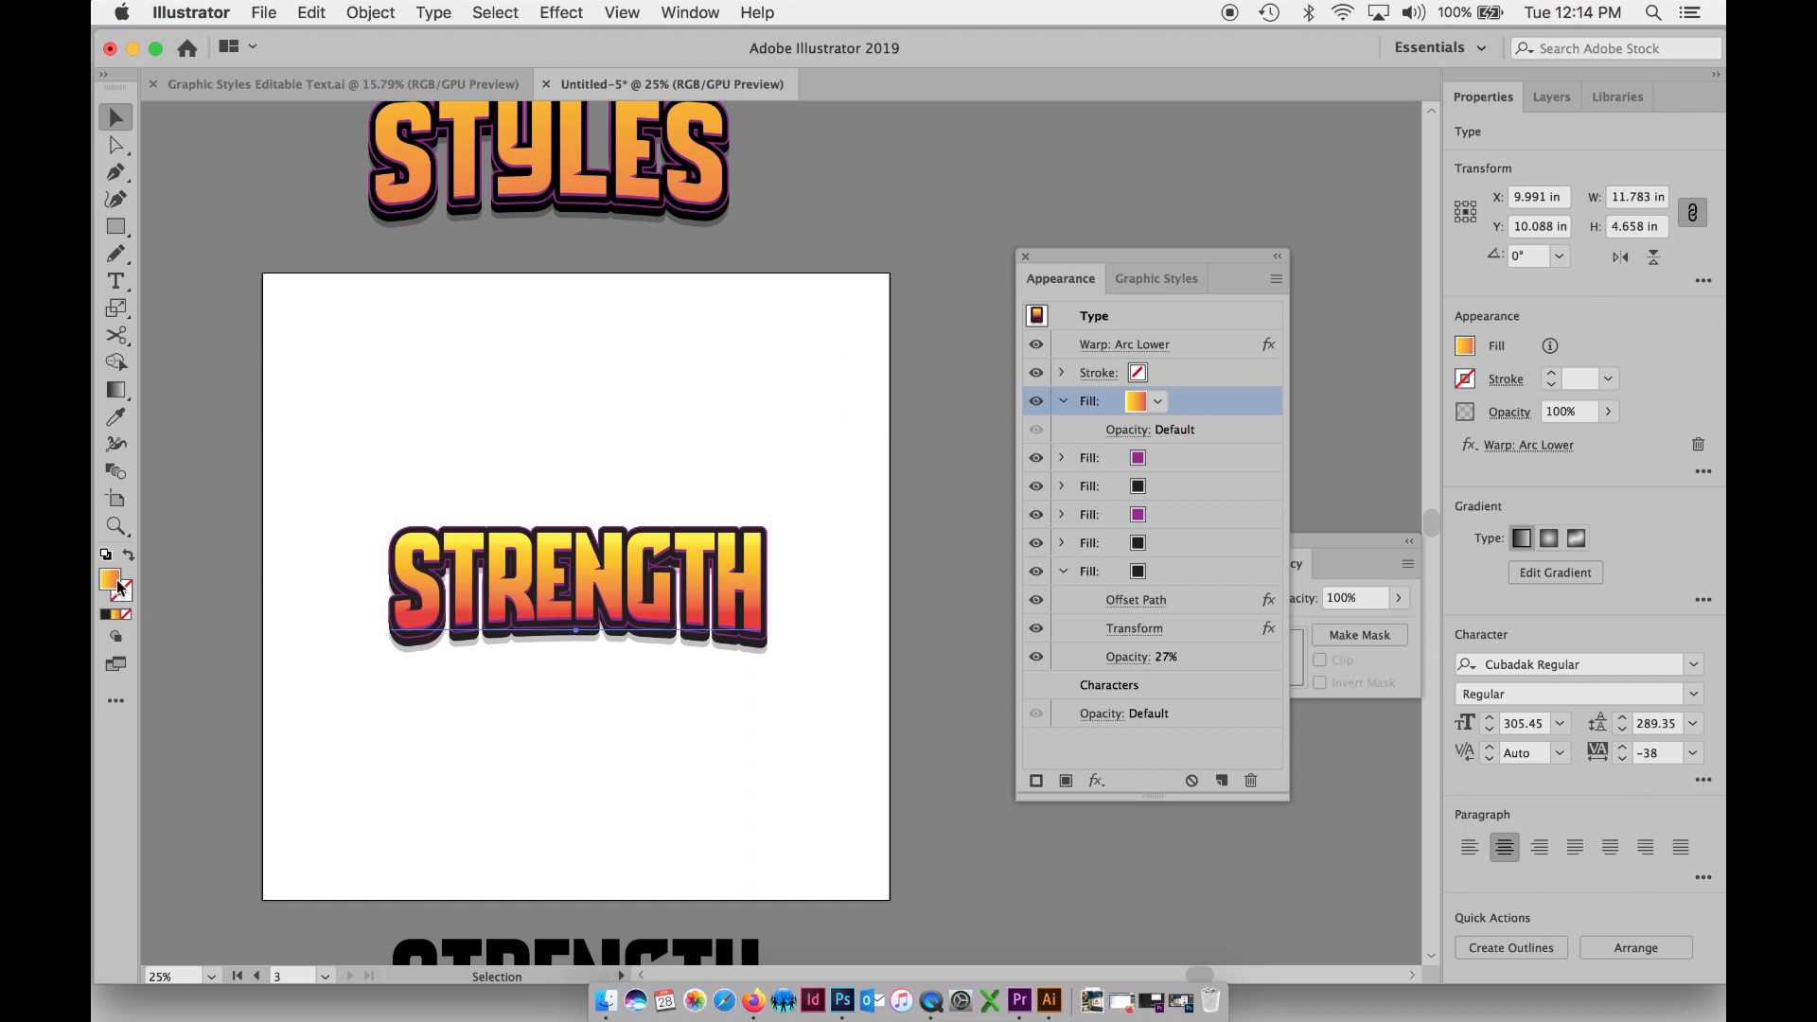
{"action": "left_click", "coordinate": [116, 389]}
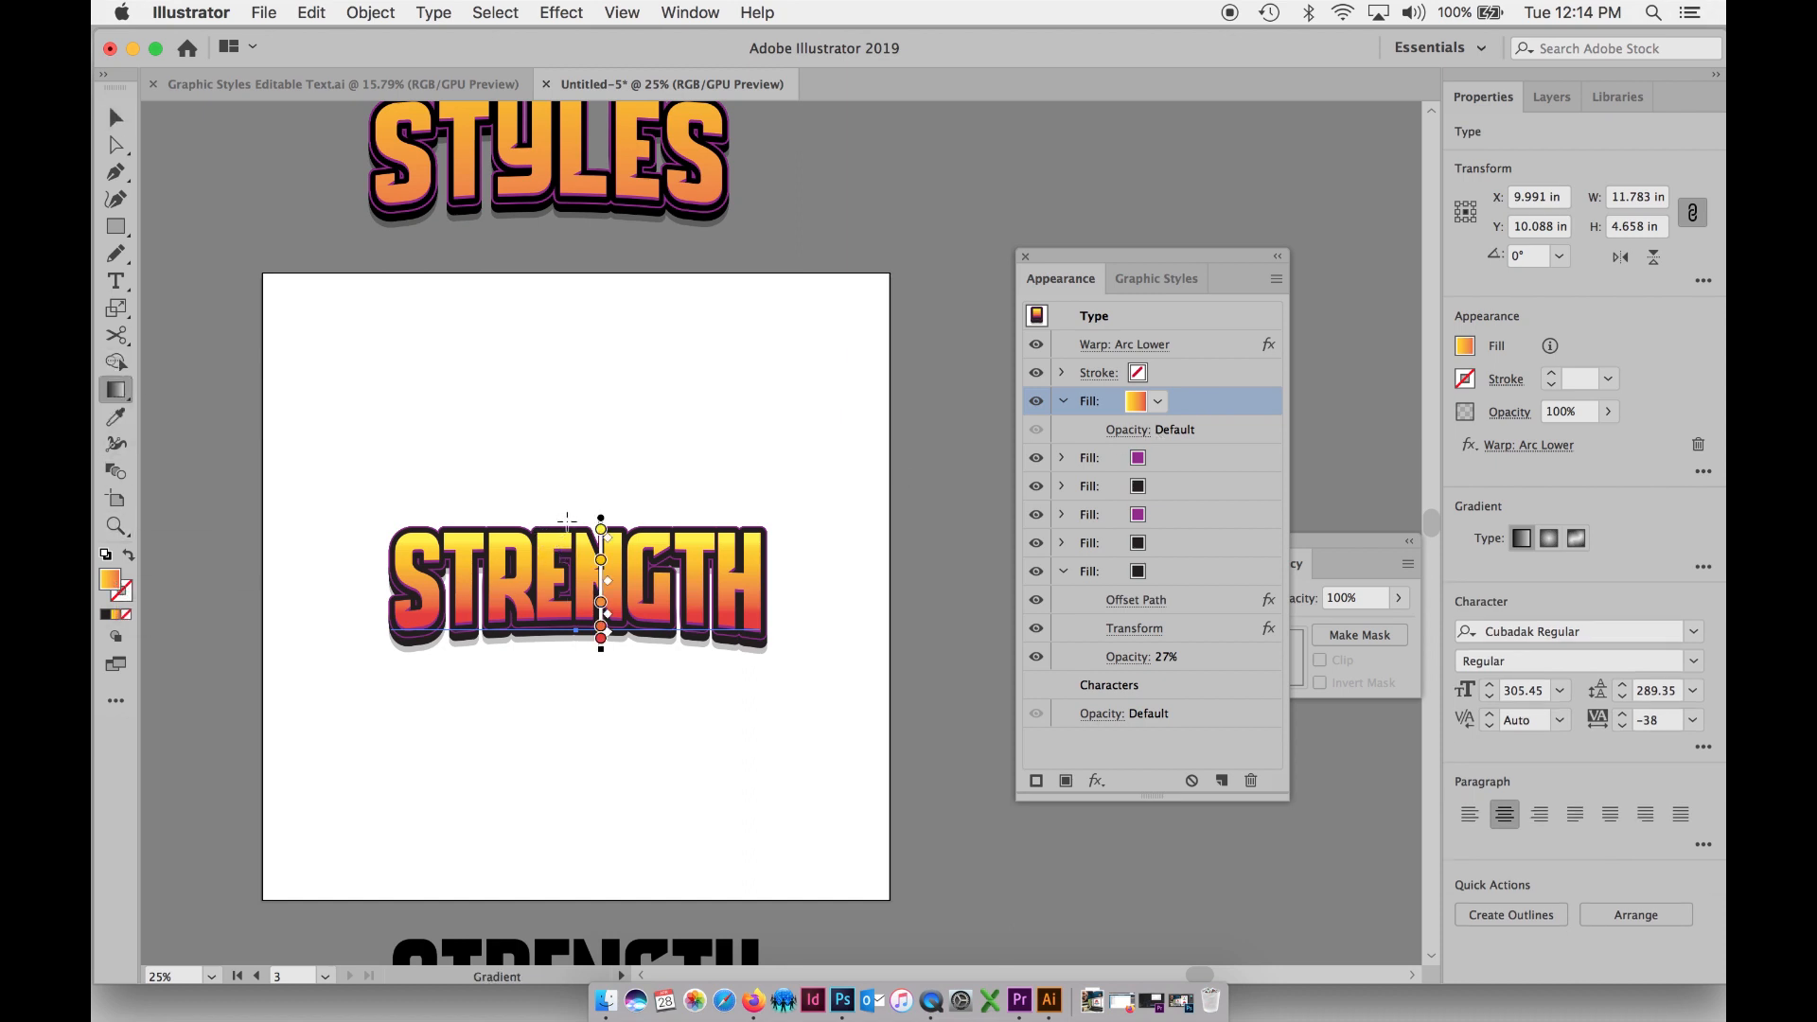
{"action": "left_click_drag", "start_coordinate": [566, 513], "coordinate": [568, 789]}
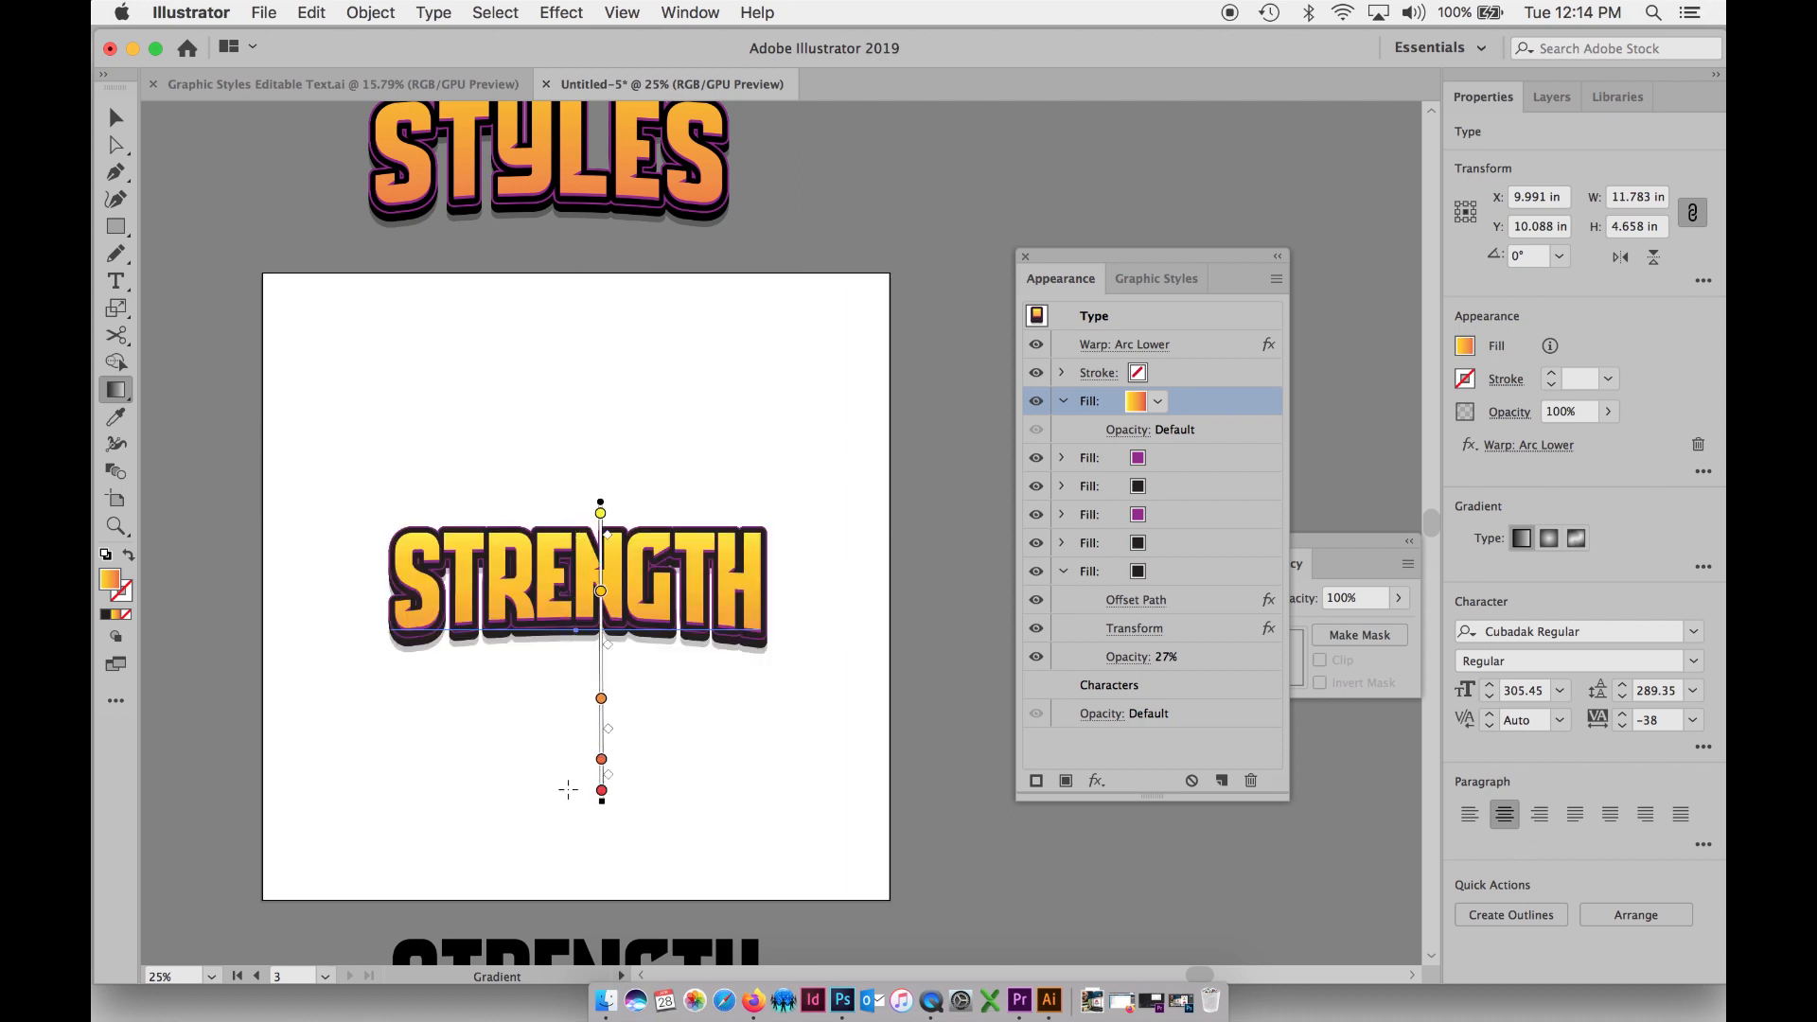
{"action": "mouse_move", "coordinate": [572, 502]}
{"action": "left_mouse_down"}
{"action": "mouse_move", "coordinate": [568, 649]}
{"action": "mouse_move", "coordinate": [593, 673]}
{"action": "left_mouse_up"}
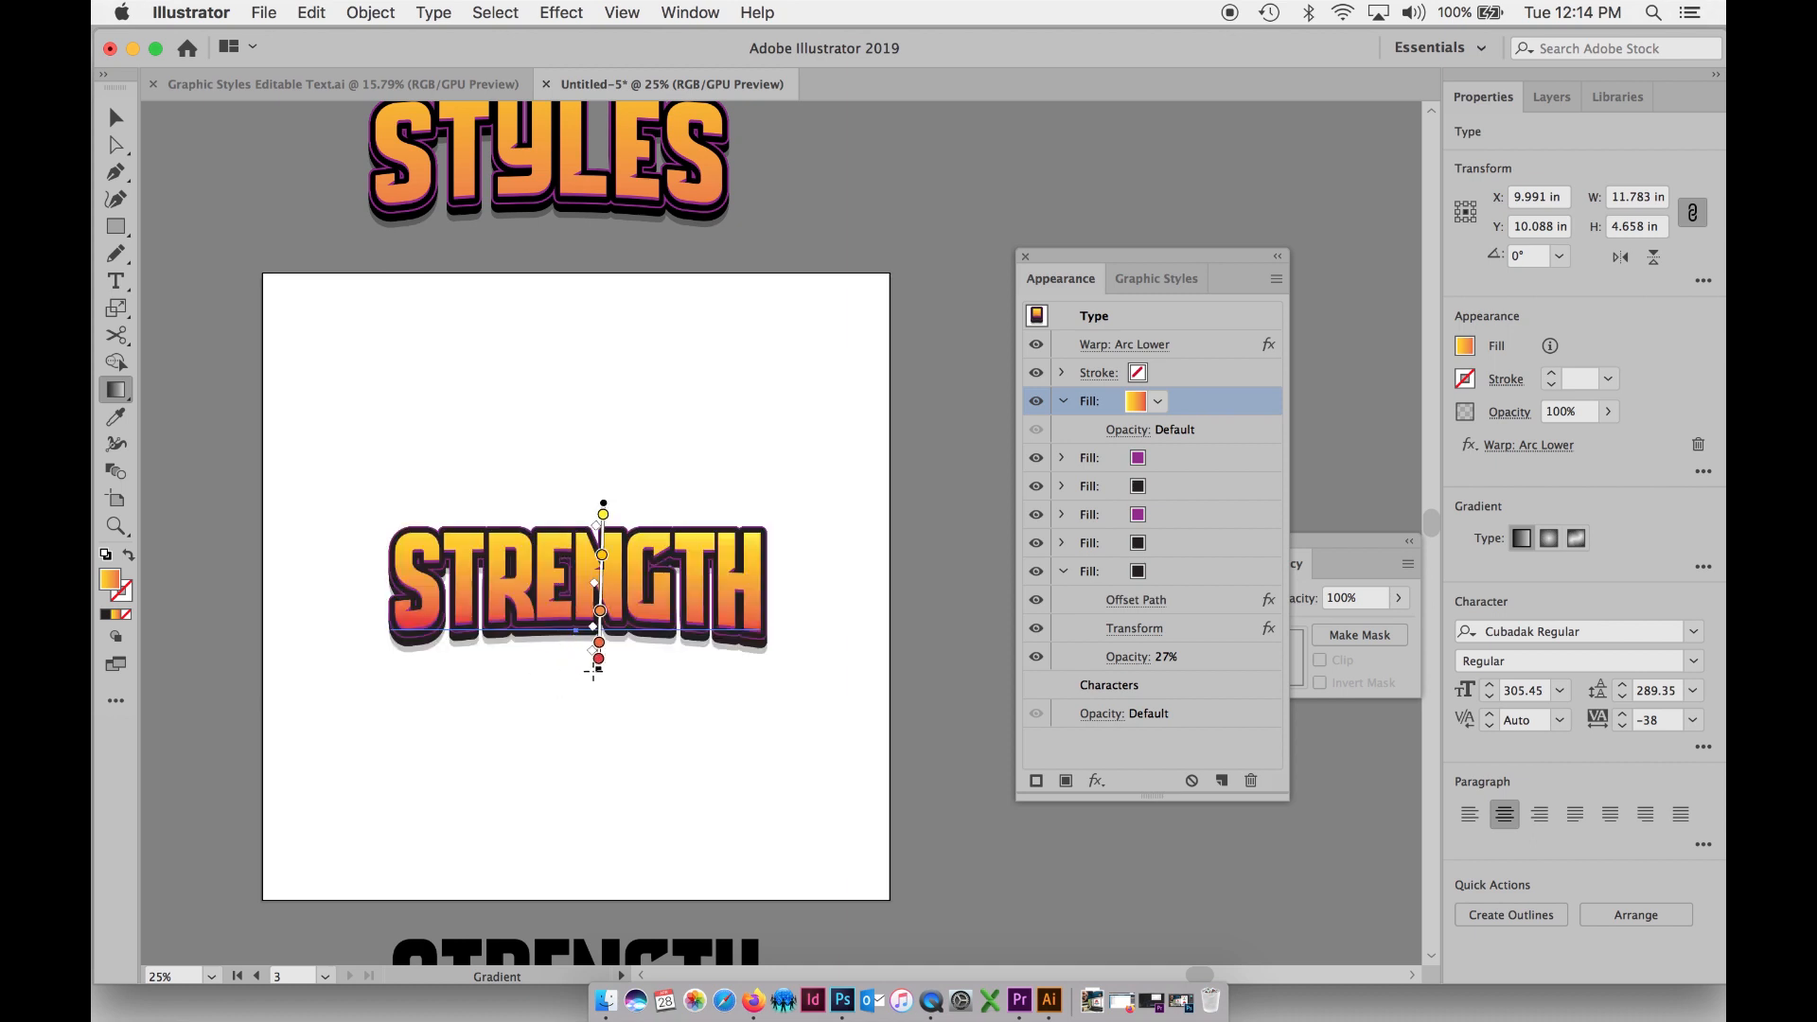
{"action": "left_click", "coordinate": [117, 117]}
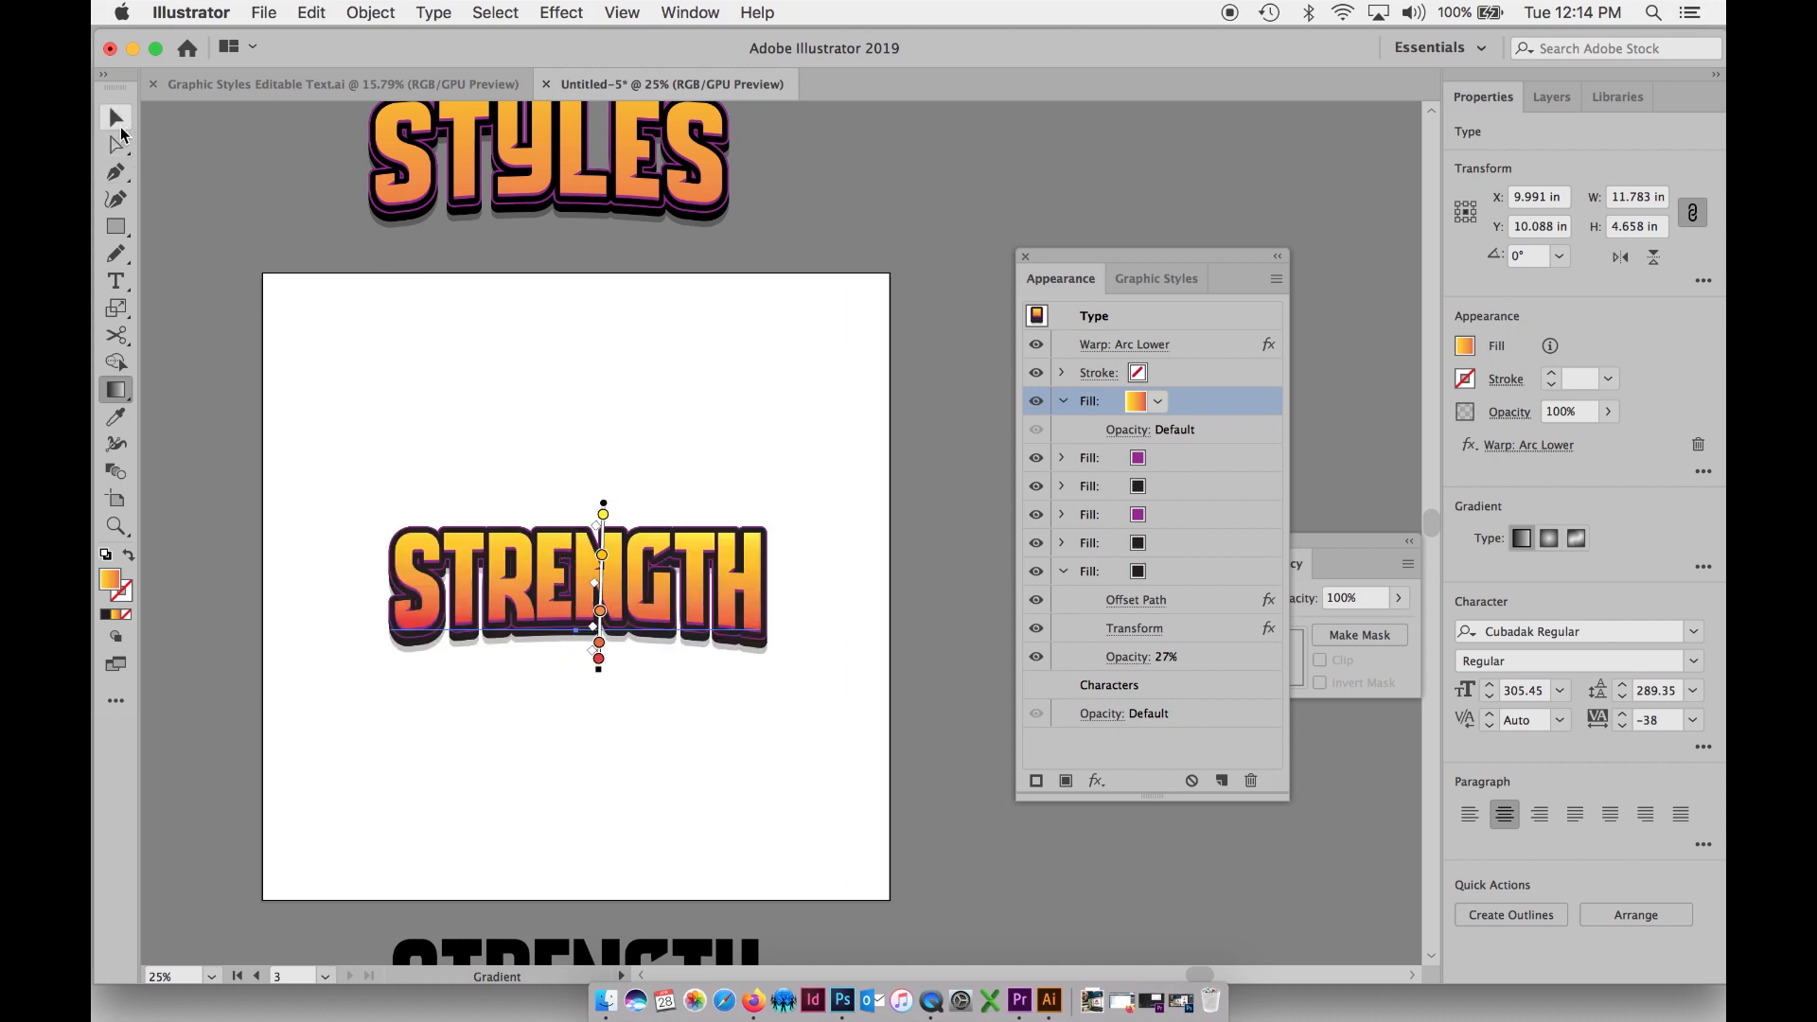
{"action": "left_click", "coordinate": [433, 413]}
- Change the topmost gradient fill of STRENGTH to the white-to-black gradient swatch
{"action": "scroll", "coordinate": [403, 469], "scroll_direction": "down", "scroll_amount": 1}
{"action": "scroll", "coordinate": [404, 470], "scroll_direction": "right", "scroll_amount": 1}
{"action": "scroll", "coordinate": [403, 470], "scroll_direction": "up", "scroll_amount": 2}
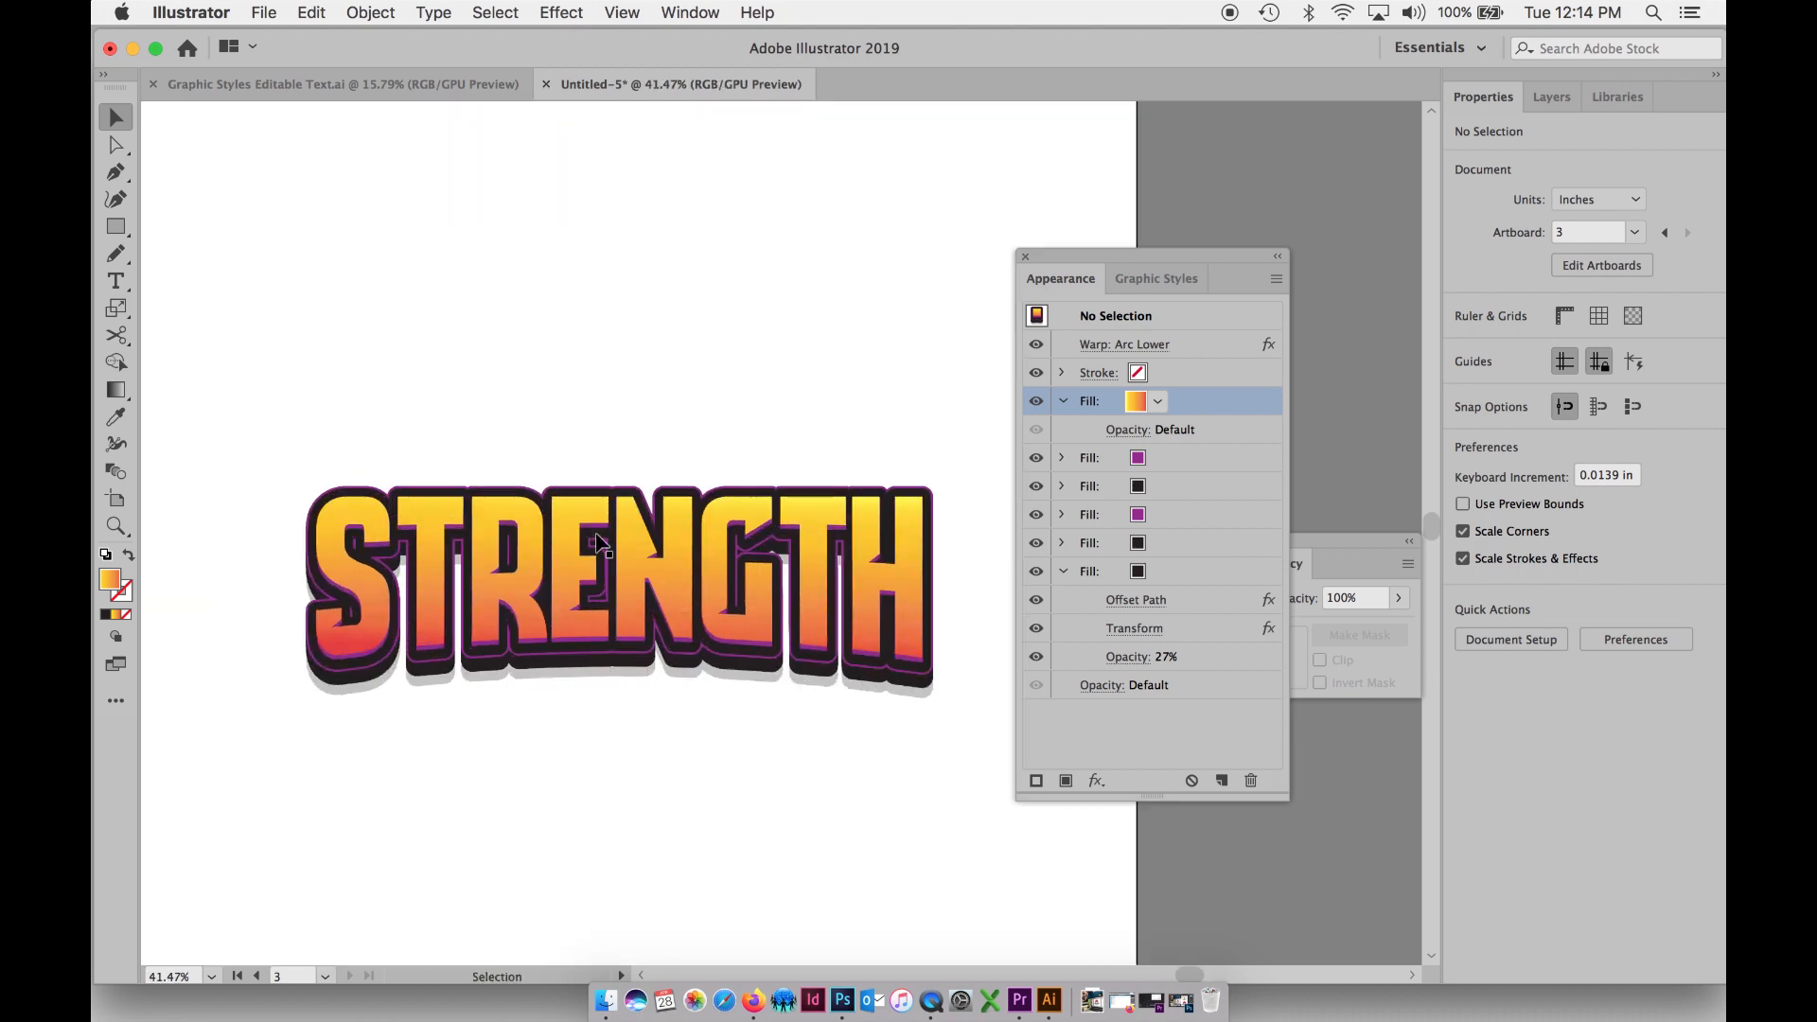
{"action": "left_click", "coordinate": [671, 577]}
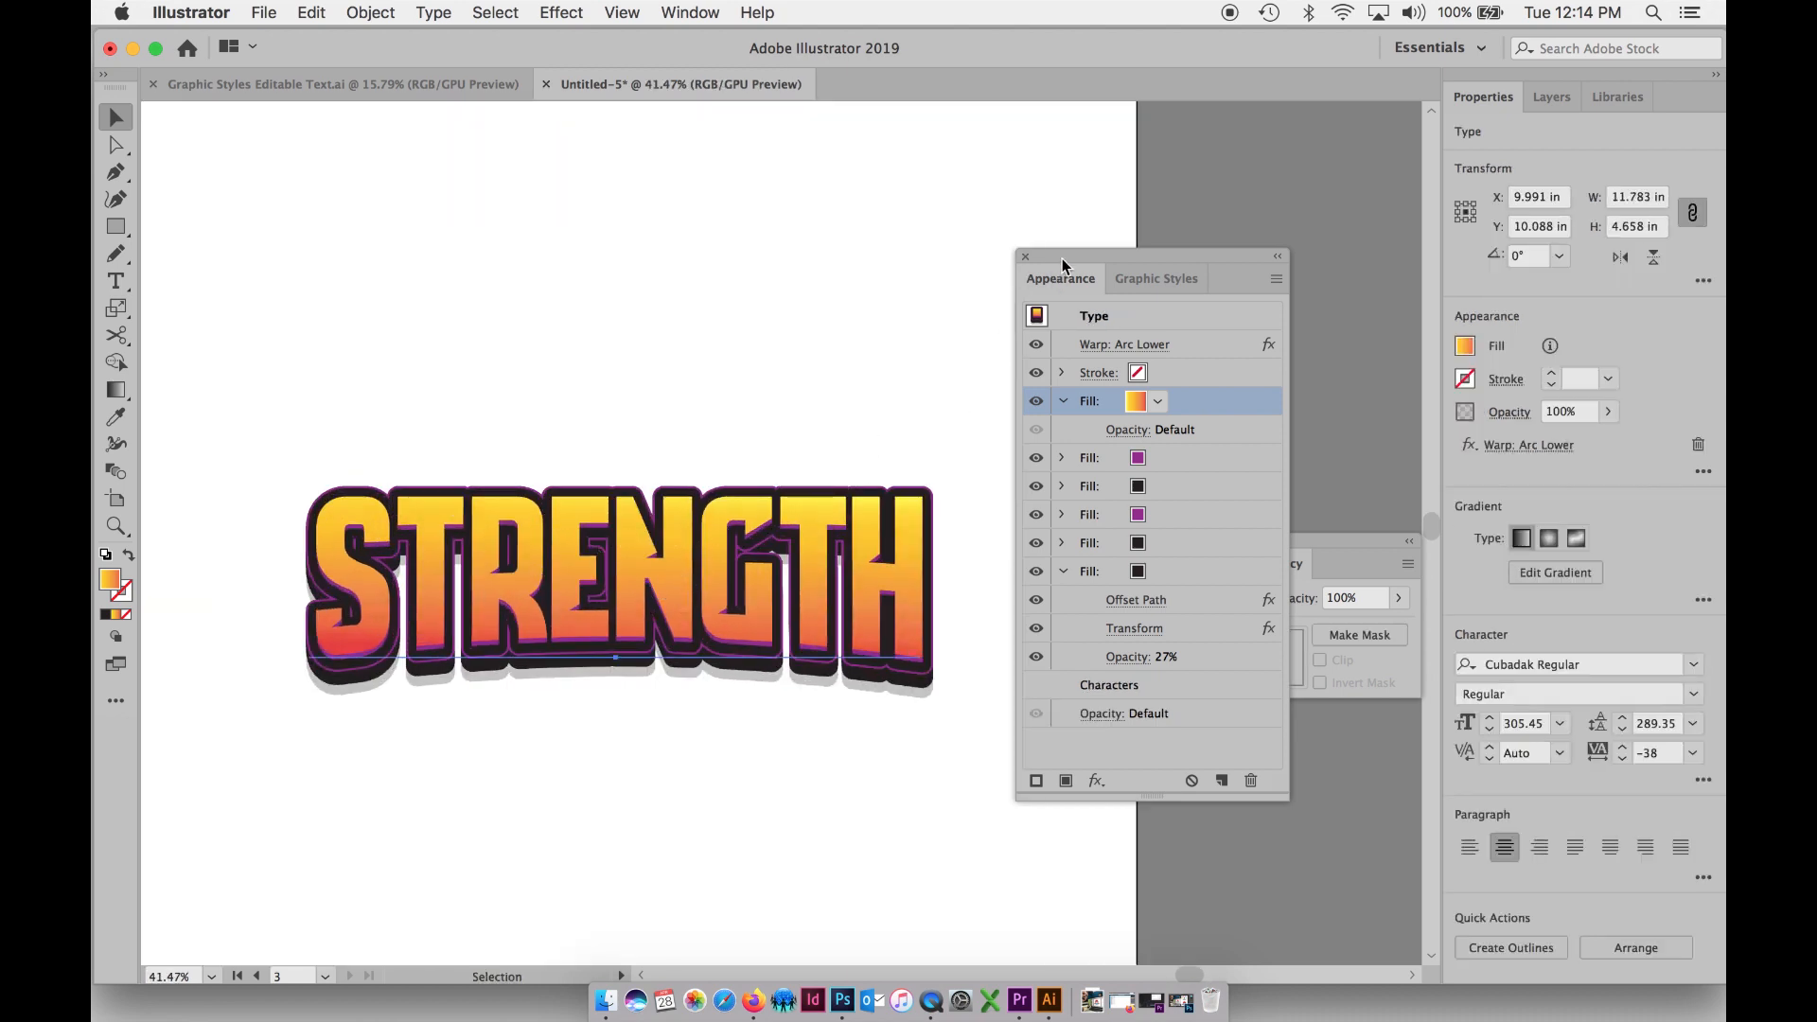
{"action": "left_click_drag", "start_coordinate": [1063, 257], "coordinate": [1077, 246]}
{"action": "left_click", "coordinate": [1153, 391]}
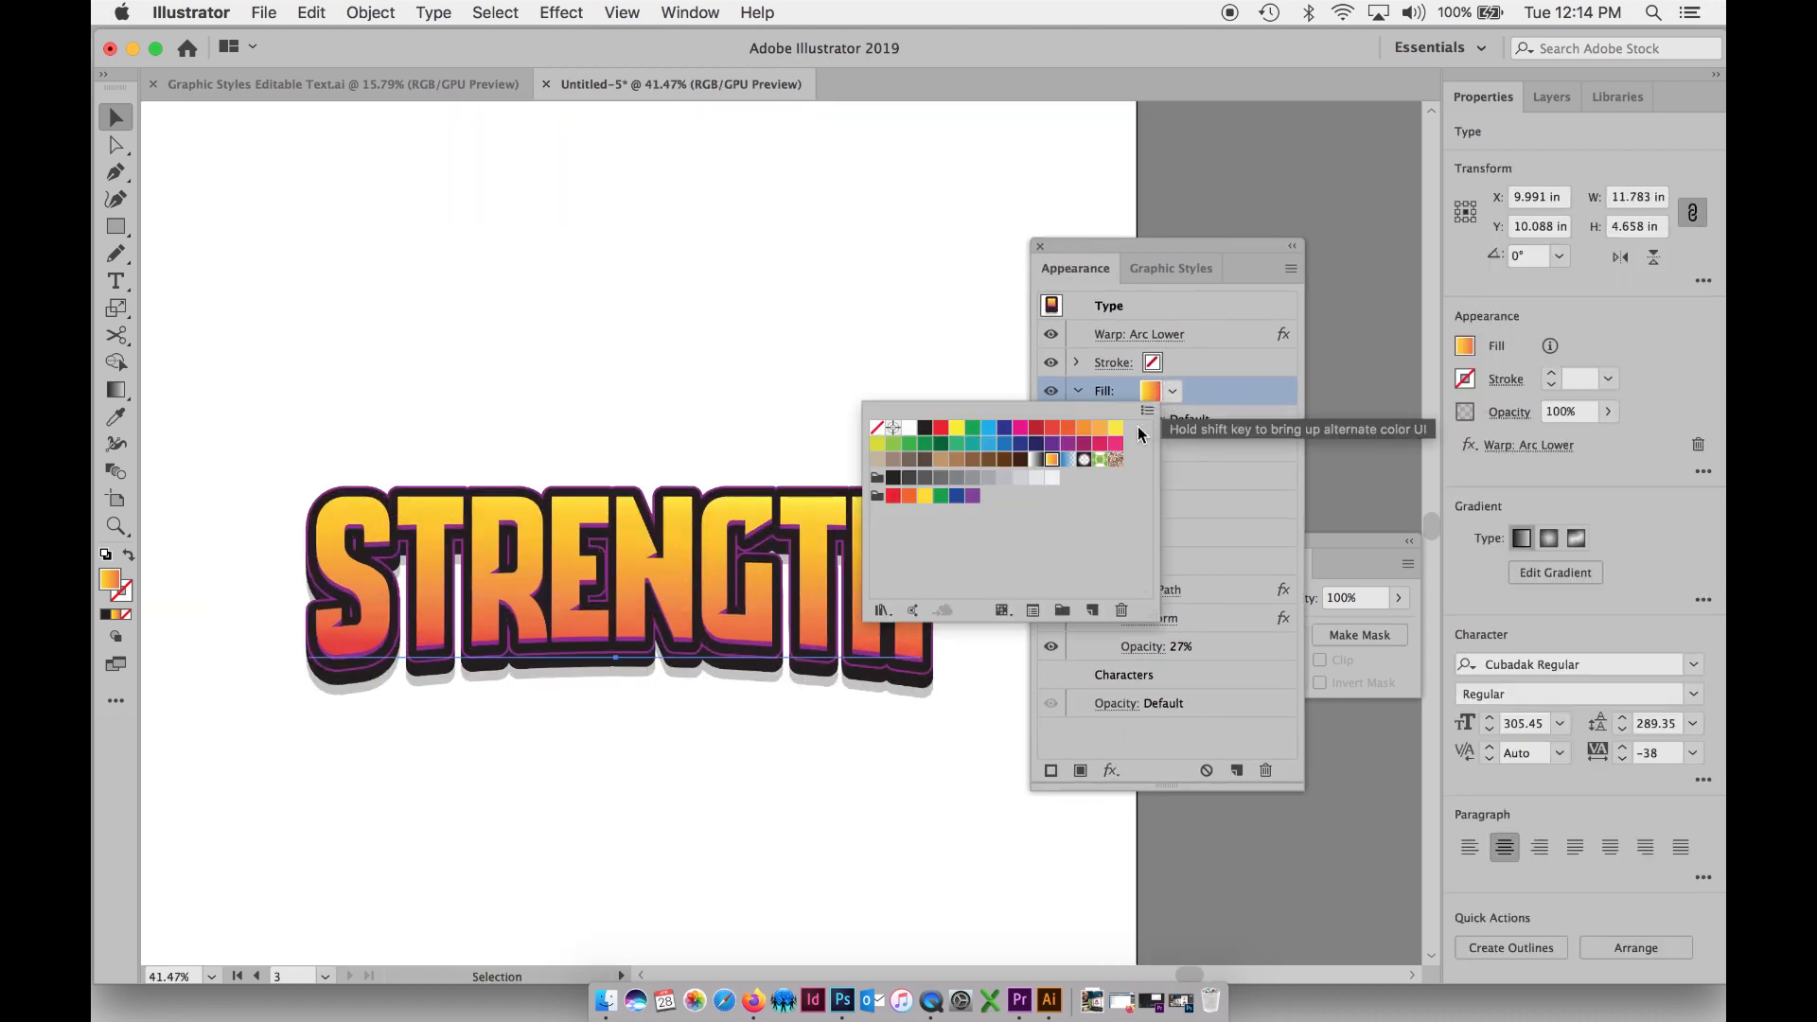
{"action": "left_click", "coordinate": [1036, 461]}
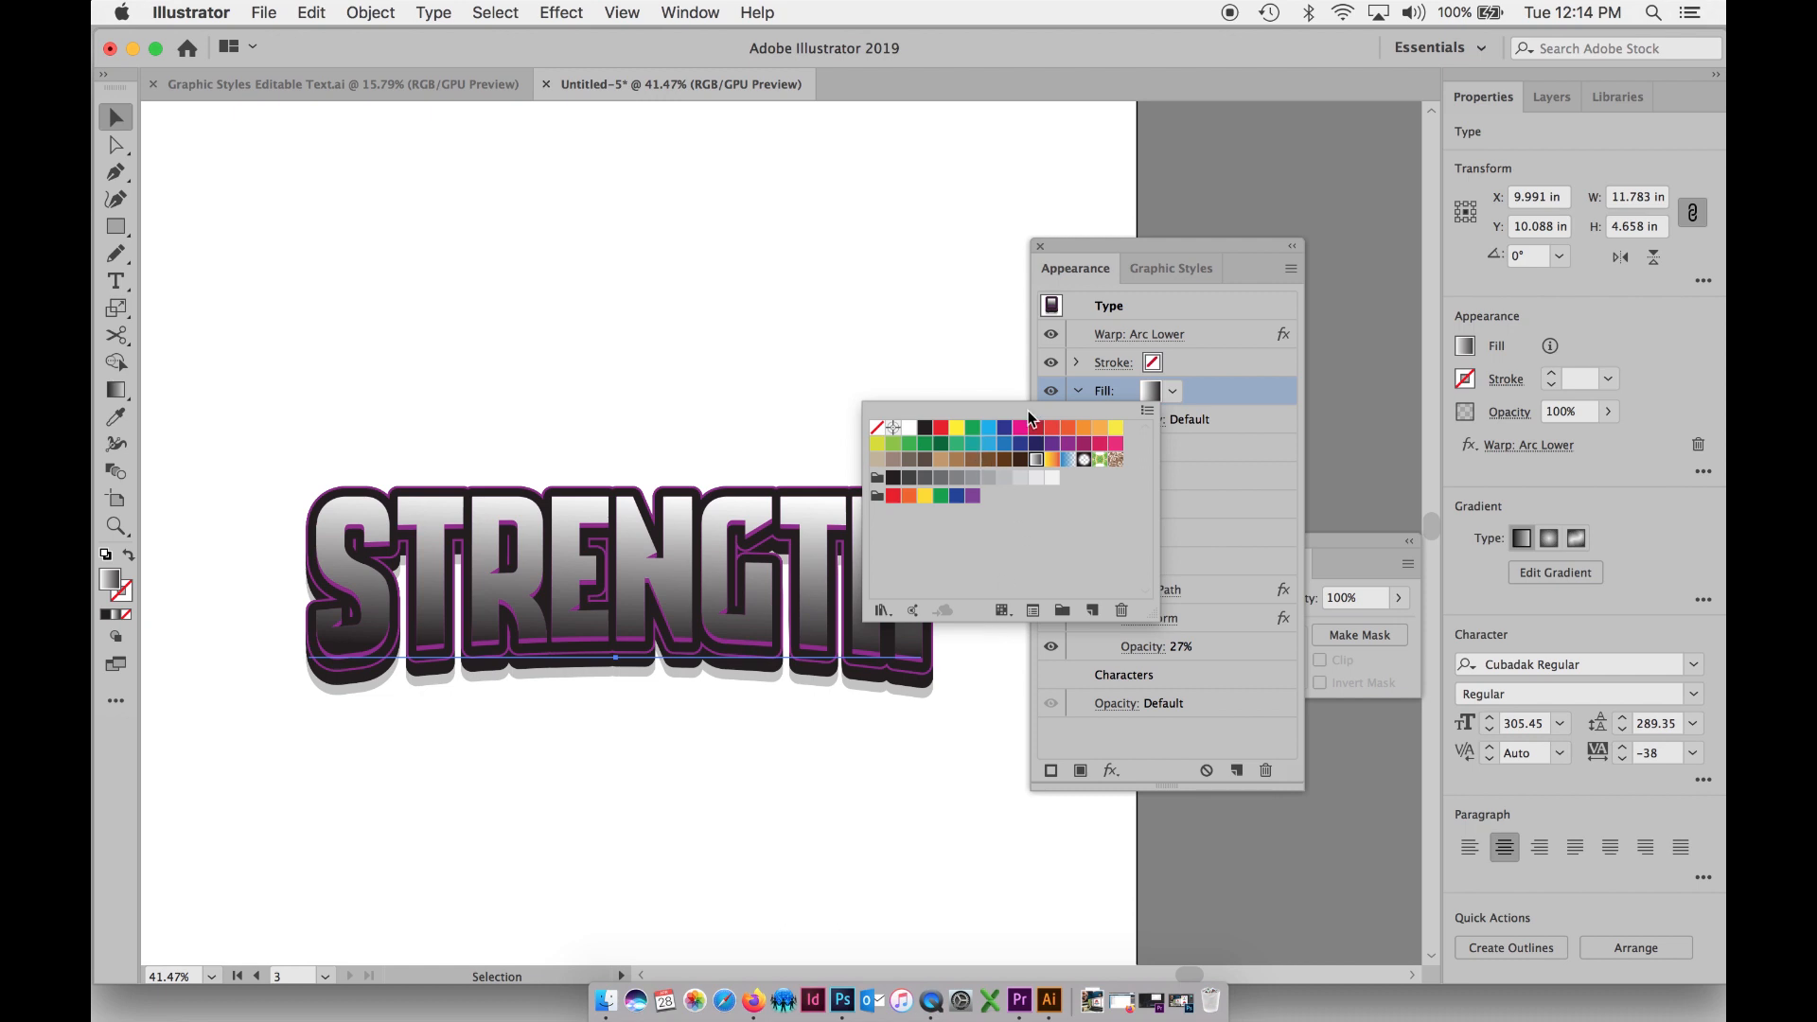
{"action": "left_click", "coordinate": [1185, 510]}
- Recolor both purple fills of STRENGTH with the same medium gray swatch and deselect the text
{"action": "left_click", "coordinate": [1161, 458]}
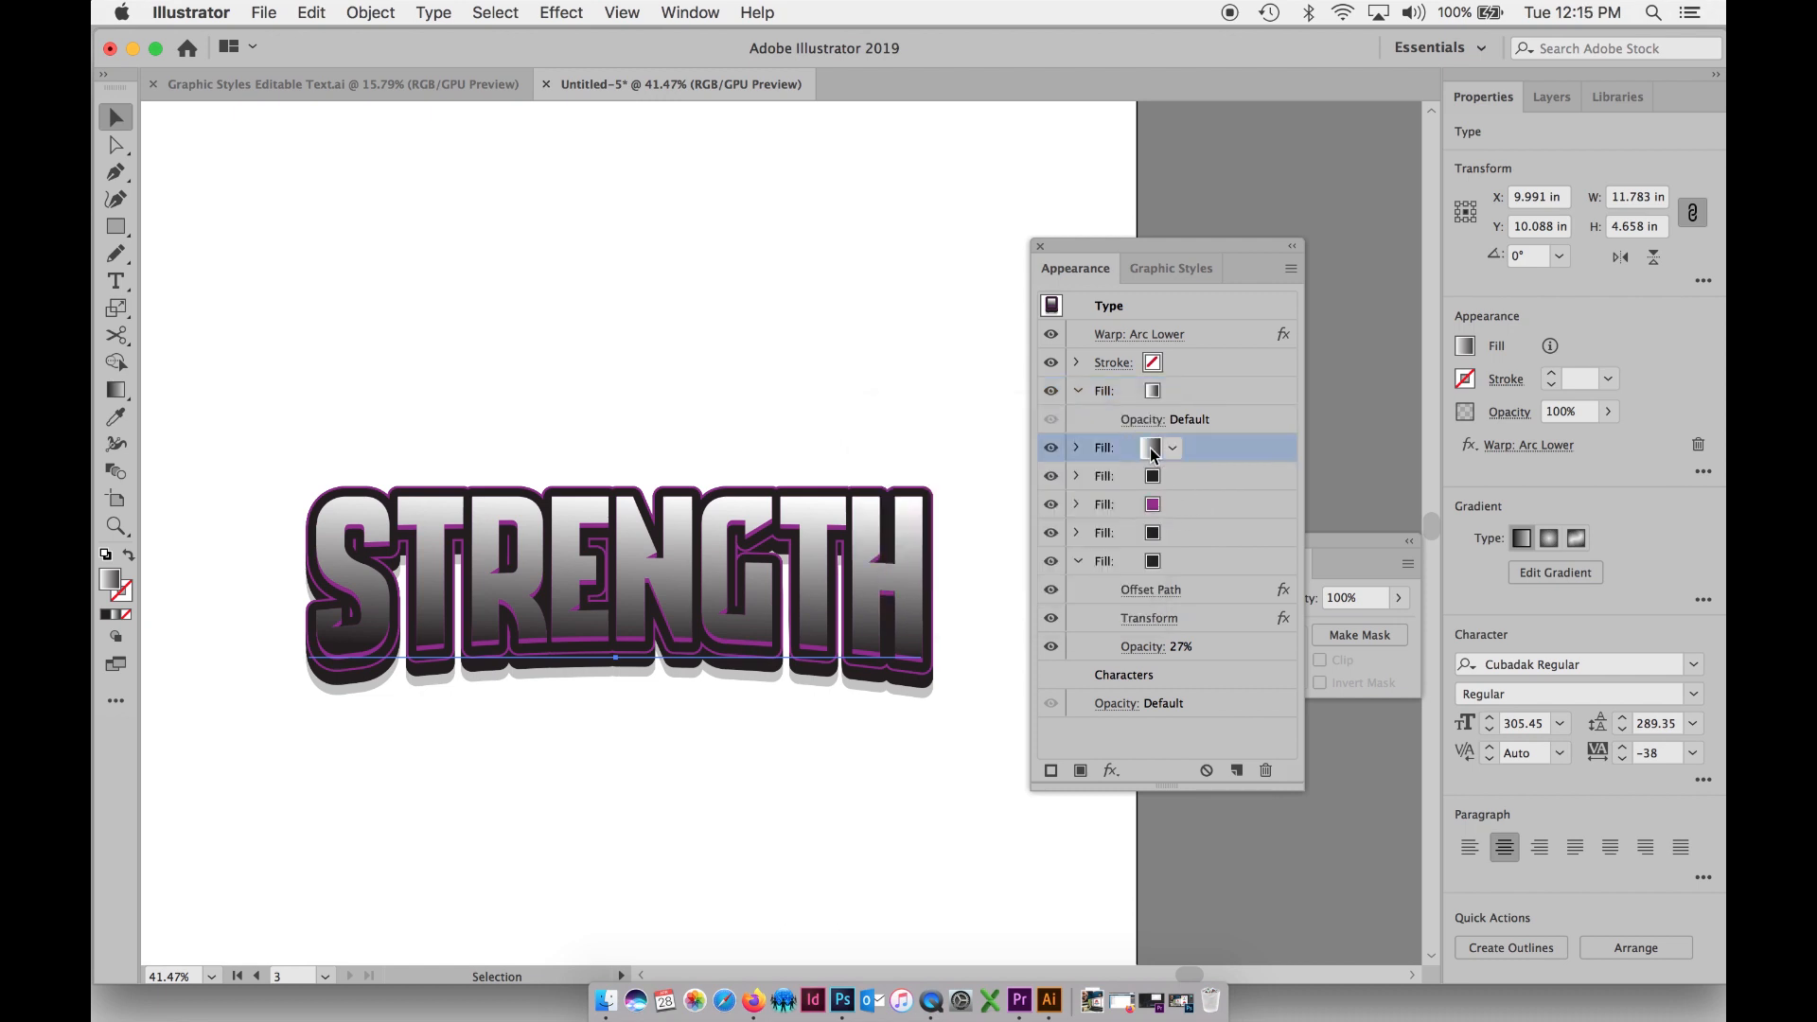
{"action": "left_click", "coordinate": [1162, 458]}
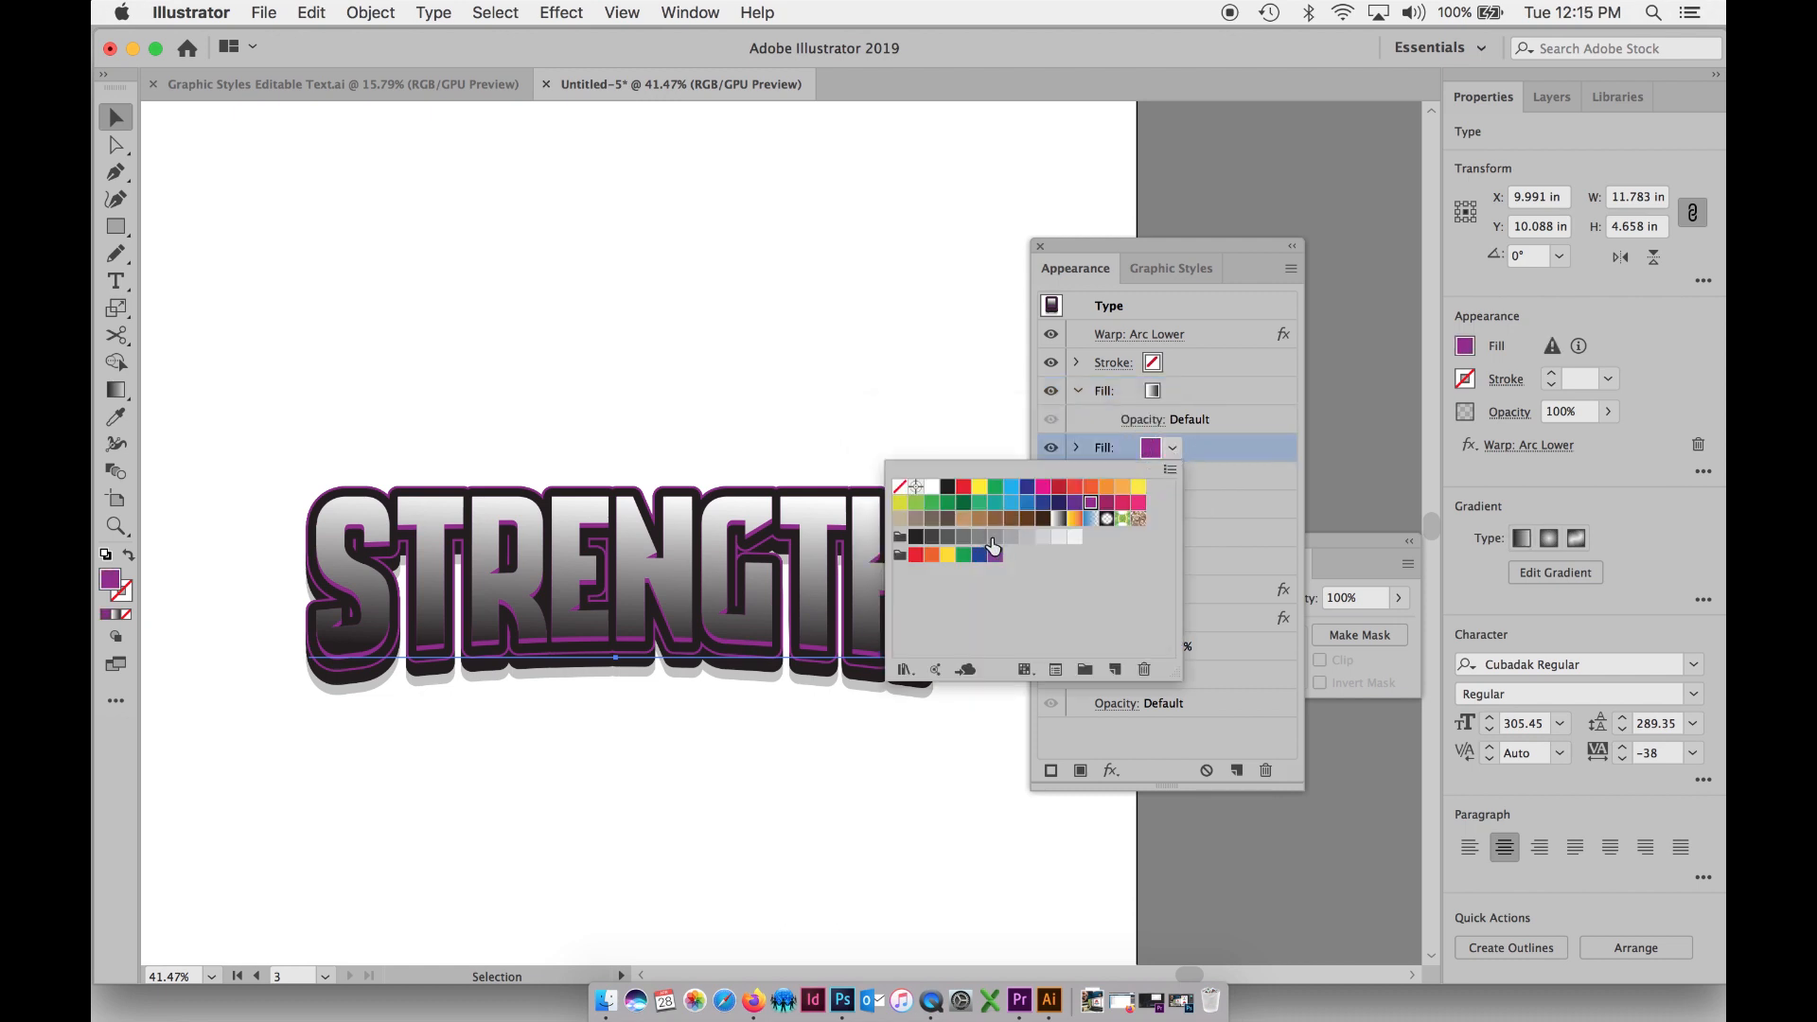
{"action": "left_click", "coordinate": [998, 537]}
{"action": "left_click", "coordinate": [1217, 447]}
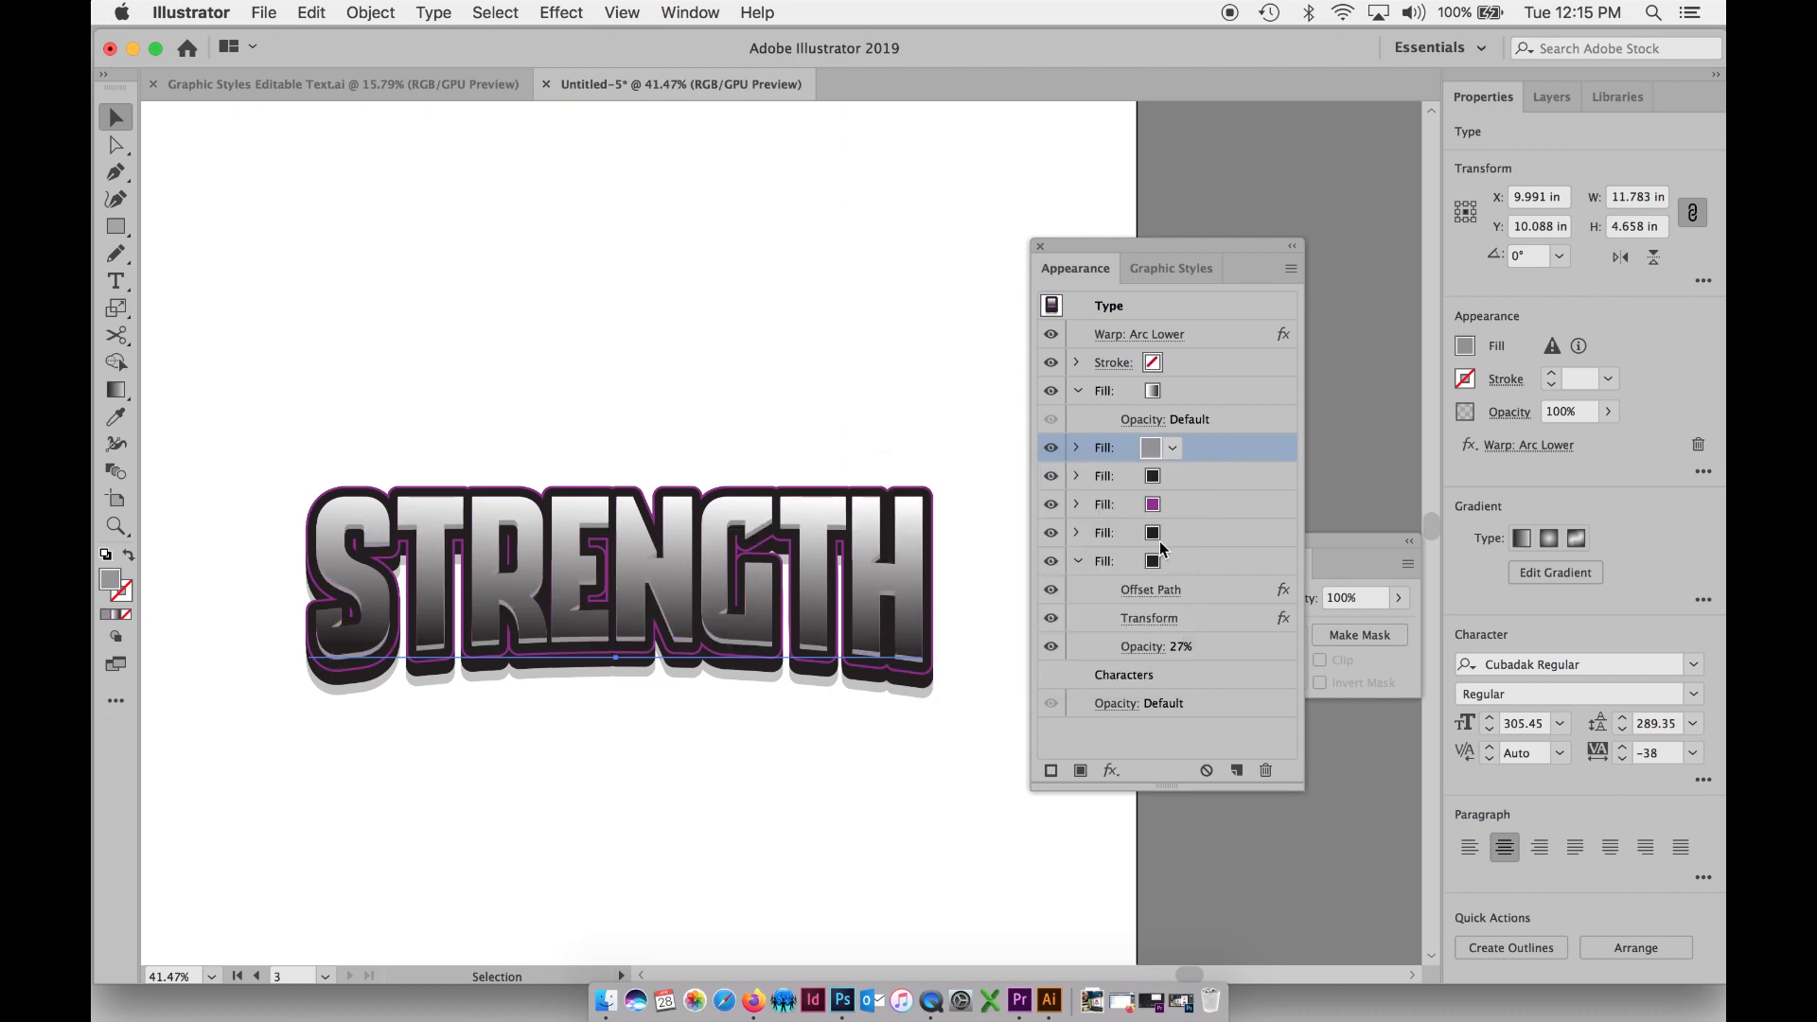
{"action": "left_click", "coordinate": [1153, 506]}
{"action": "left_click", "coordinate": [1153, 505]}
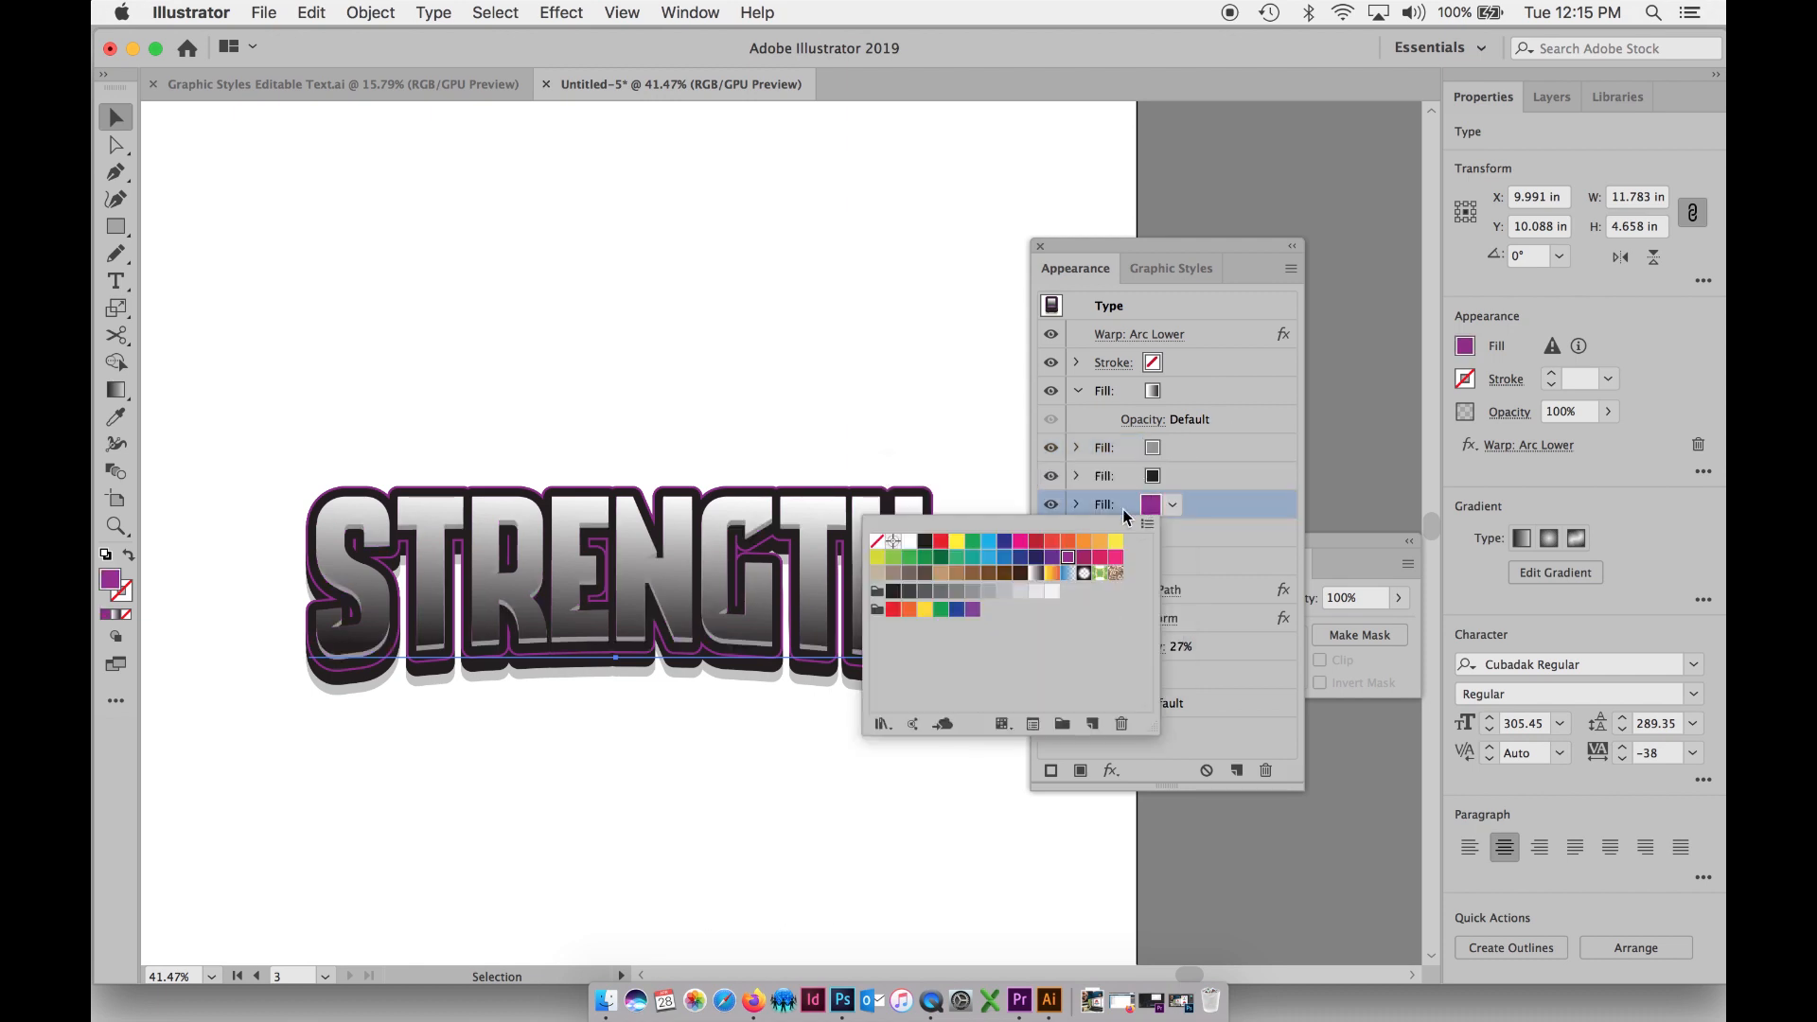
{"action": "left_click", "coordinate": [974, 588]}
{"action": "left_click", "coordinate": [686, 415]}
{"action": "left_click", "coordinate": [644, 363]}
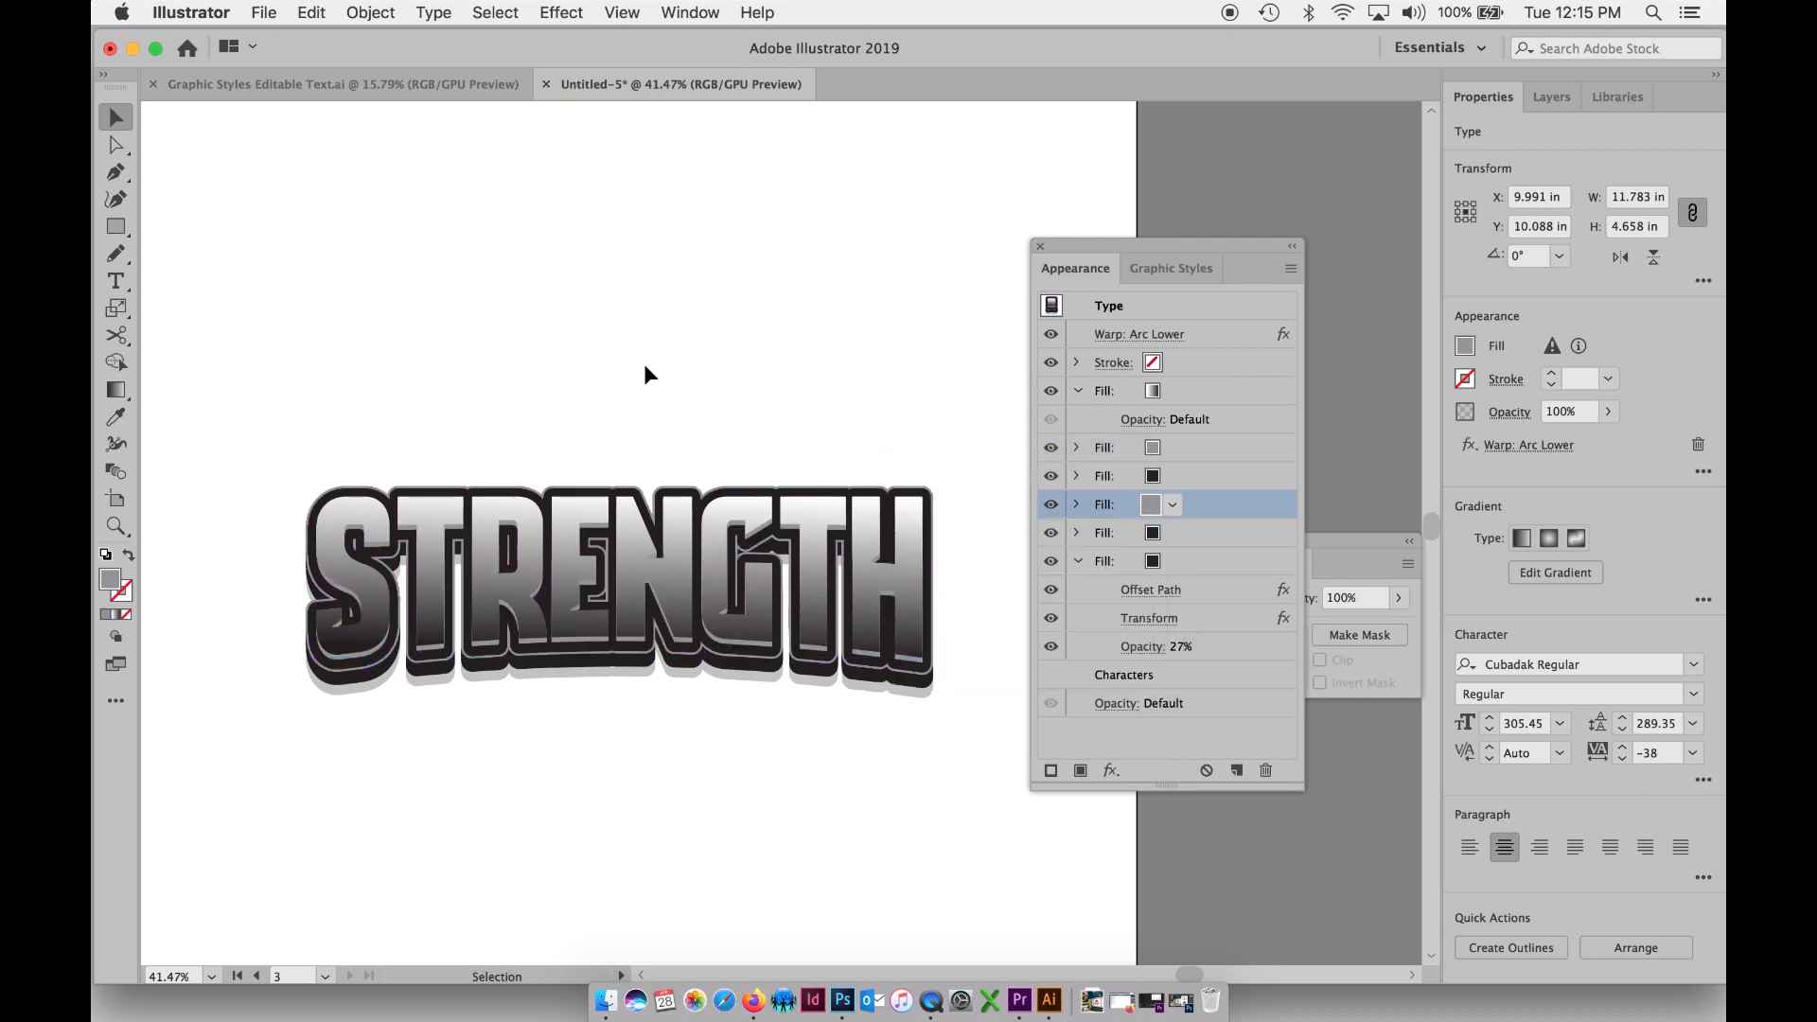
- Change the warp effect on the STRENGTH text to a horizontal Bulge with -8% bend and deselect the text
{"action": "scroll", "coordinate": [628, 370], "scroll_direction": "right", "scroll_amount": 2}
{"action": "scroll", "coordinate": [629, 369], "scroll_direction": "down", "scroll_amount": 1}
{"action": "left_click", "coordinate": [614, 534]}
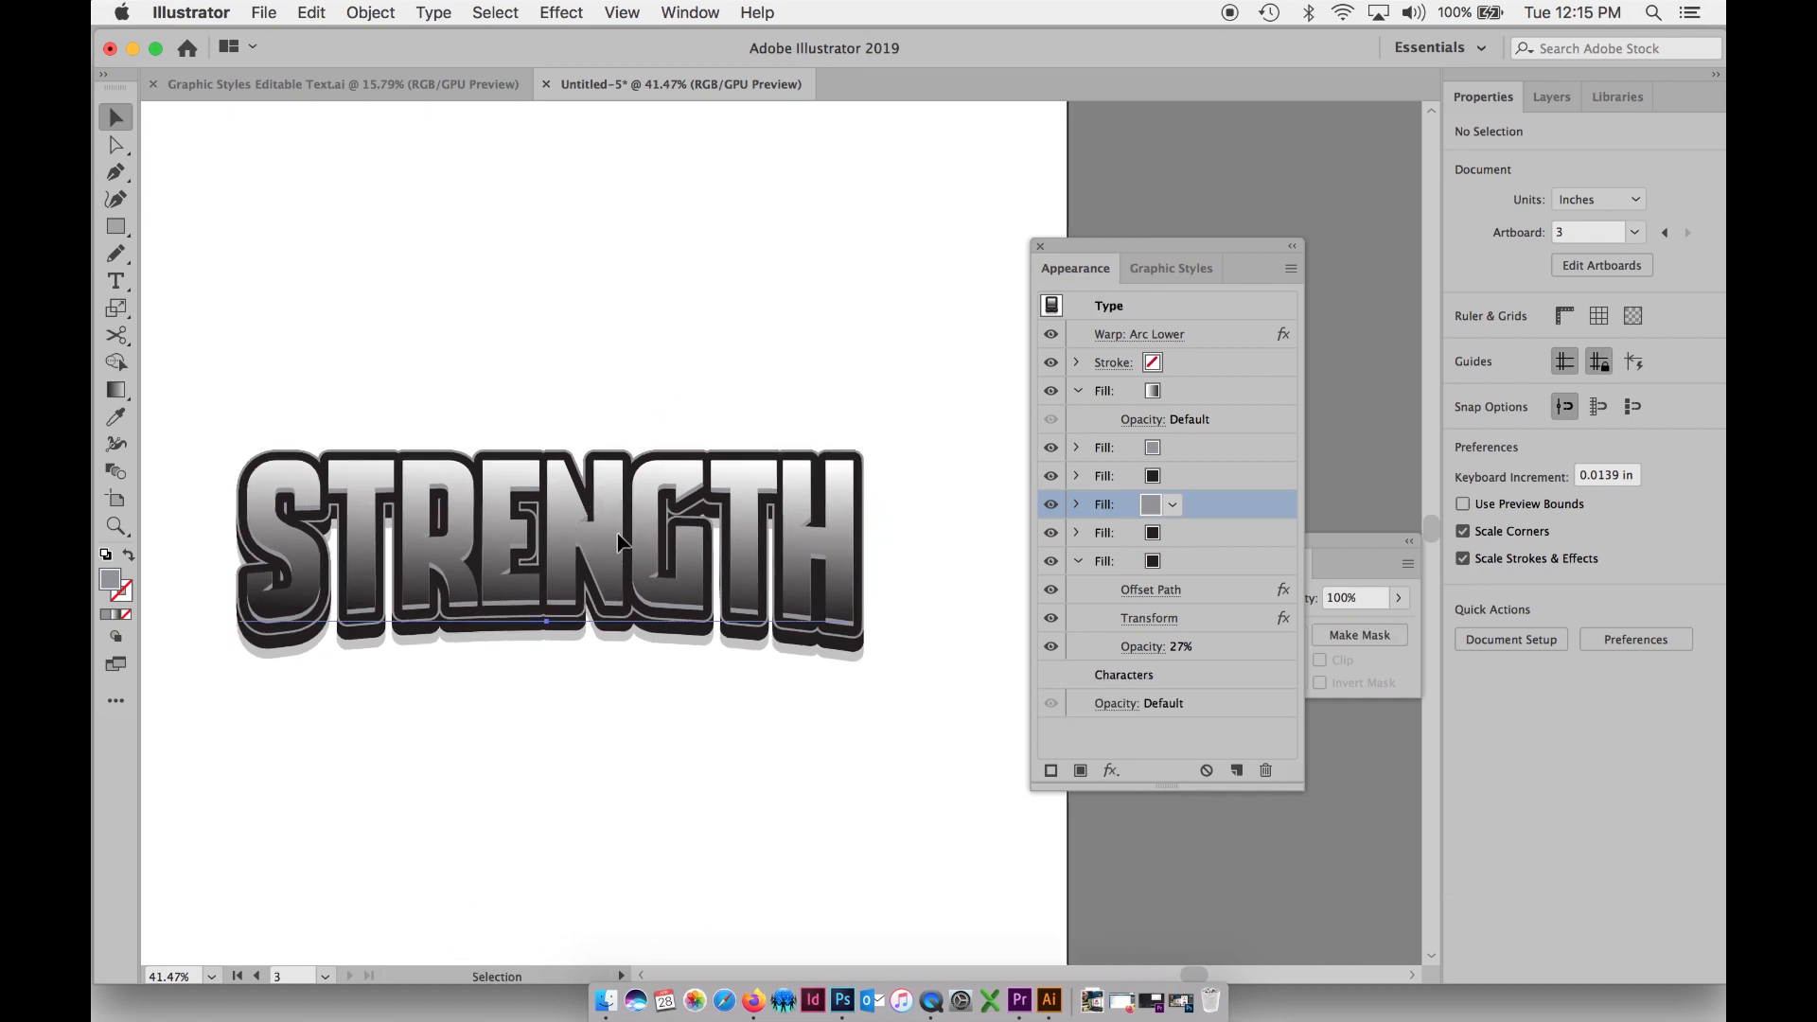
{"action": "left_click", "coordinate": [1136, 334]}
{"action": "left_click", "coordinate": [1363, 616]}
{"action": "mouse_move", "coordinate": [1368, 622]}
{"action": "left_mouse_down"}
{"action": "mouse_move", "coordinate": [1391, 620]}
{"action": "mouse_move", "coordinate": [1356, 617]}
{"action": "left_mouse_up"}
{"action": "left_click", "coordinate": [1348, 552]}
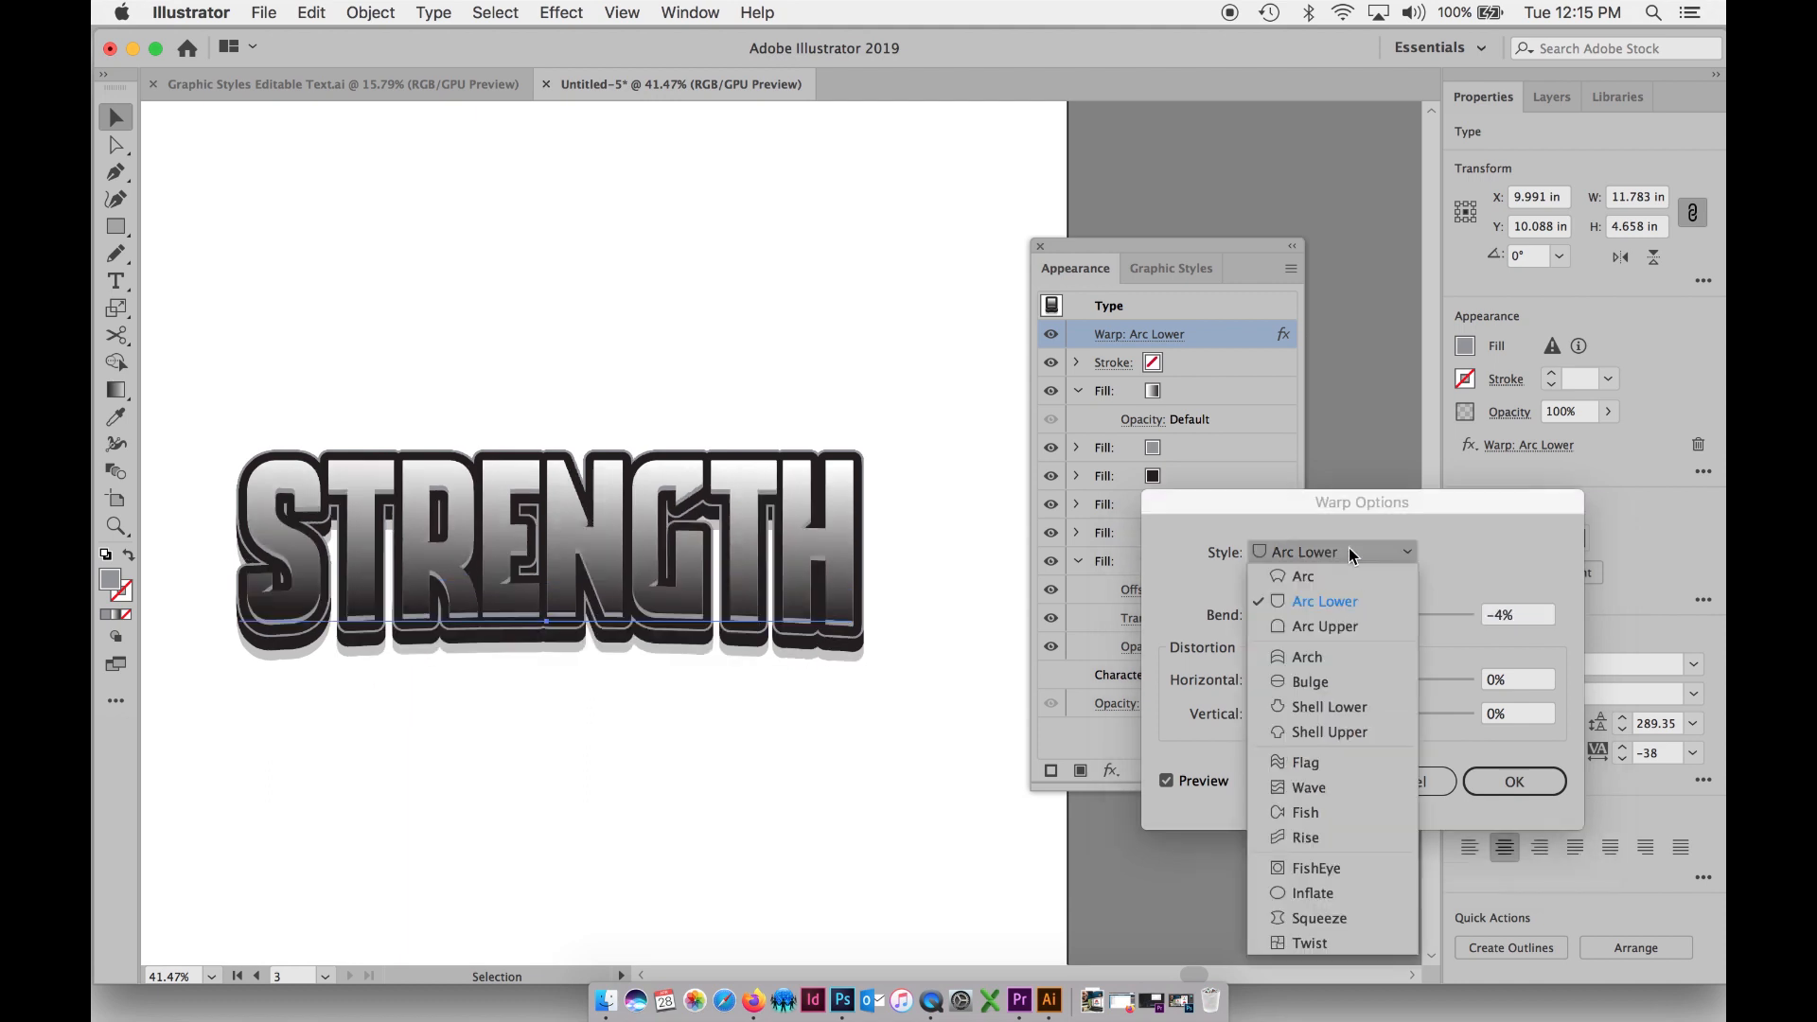
{"action": "left_click", "coordinate": [1330, 684]}
{"action": "left_click_drag", "start_coordinate": [1357, 617], "coordinate": [1355, 620]}
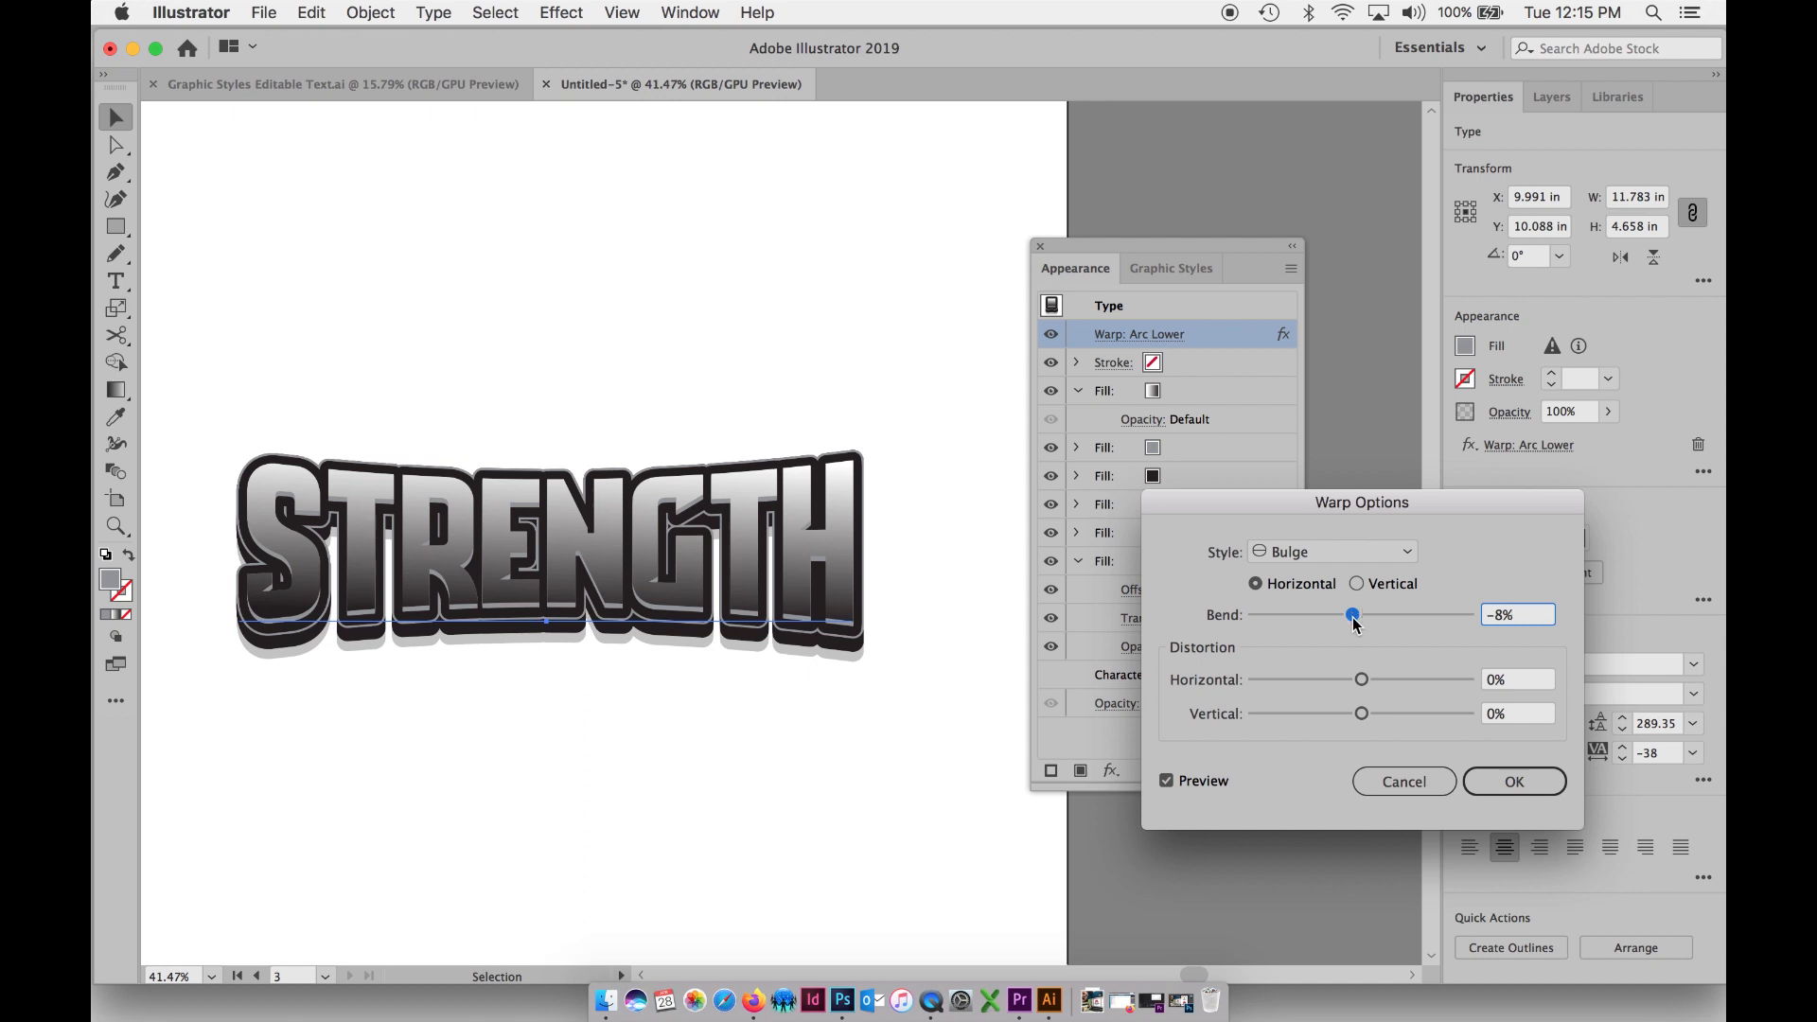
{"action": "left_click", "coordinate": [1504, 781]}
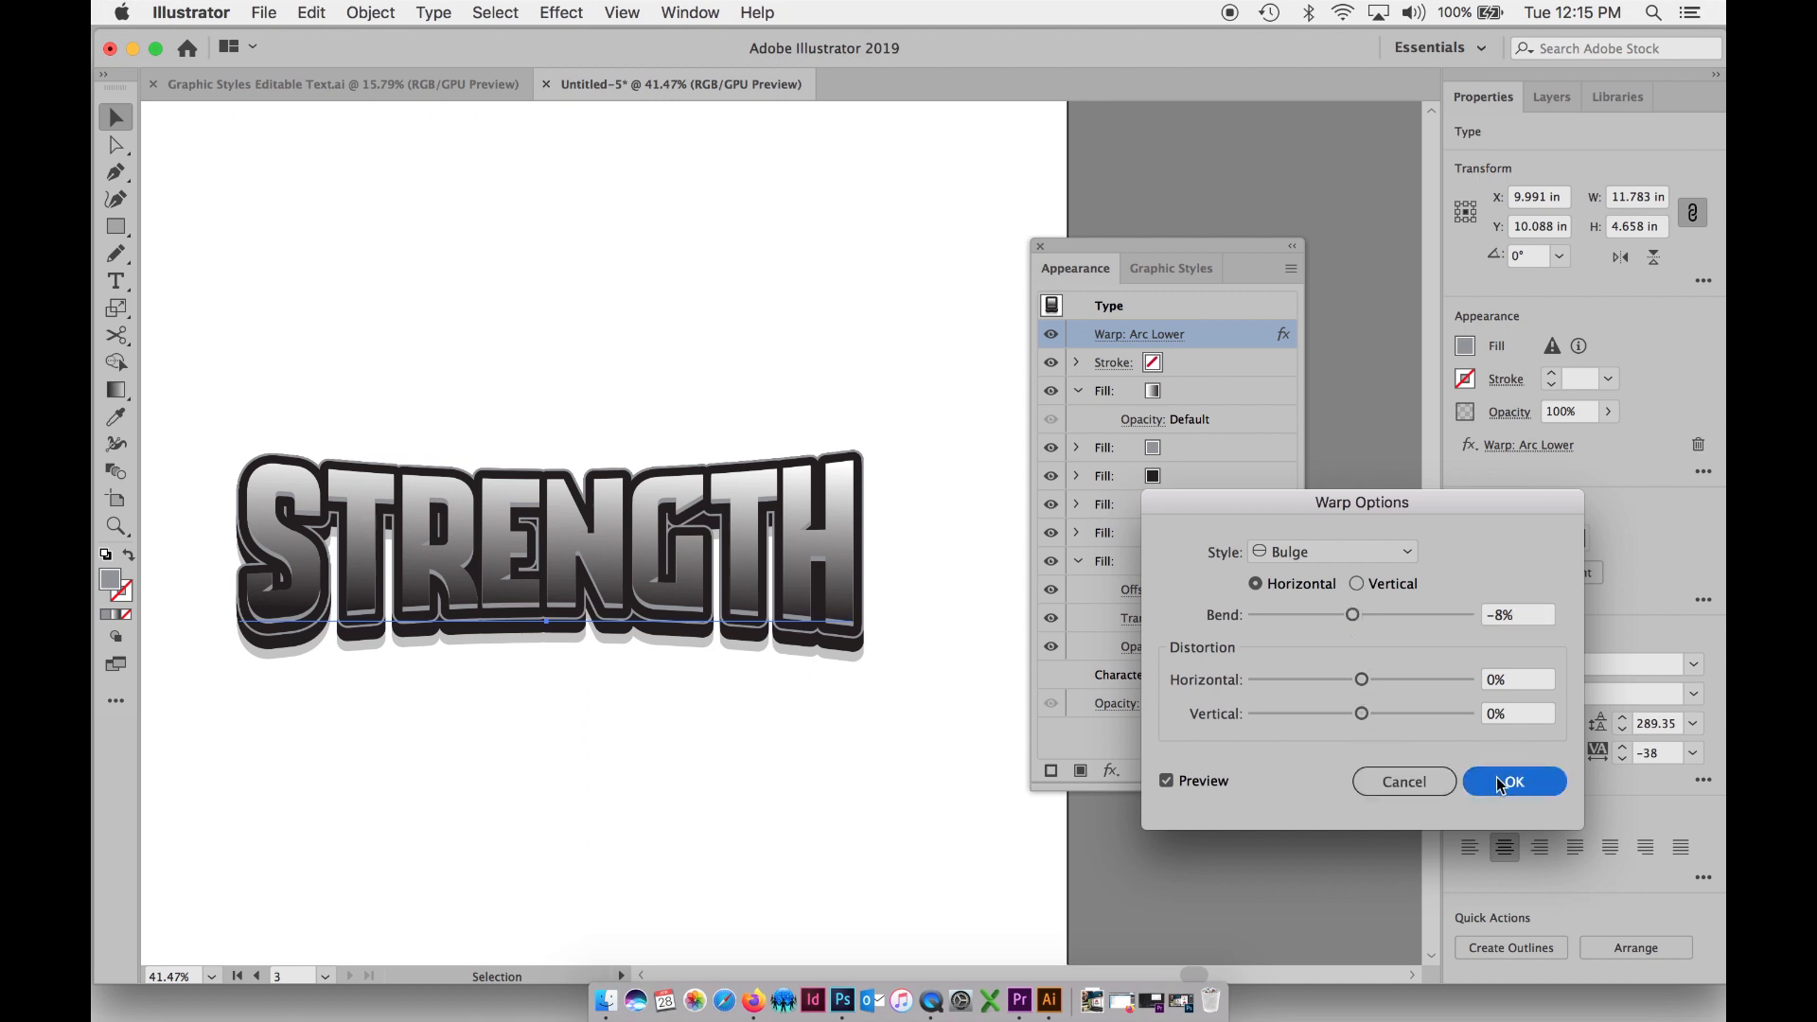
{"action": "left_click", "coordinate": [570, 352]}
- Move the STRENGTH text slightly left and up on its artboard, to about X 8.87 in, Y 9.36 in
{"action": "left_click", "coordinate": [571, 549]}
{"action": "key", "text": "t"}
{"action": "double_click", "coordinate": [561, 519]}
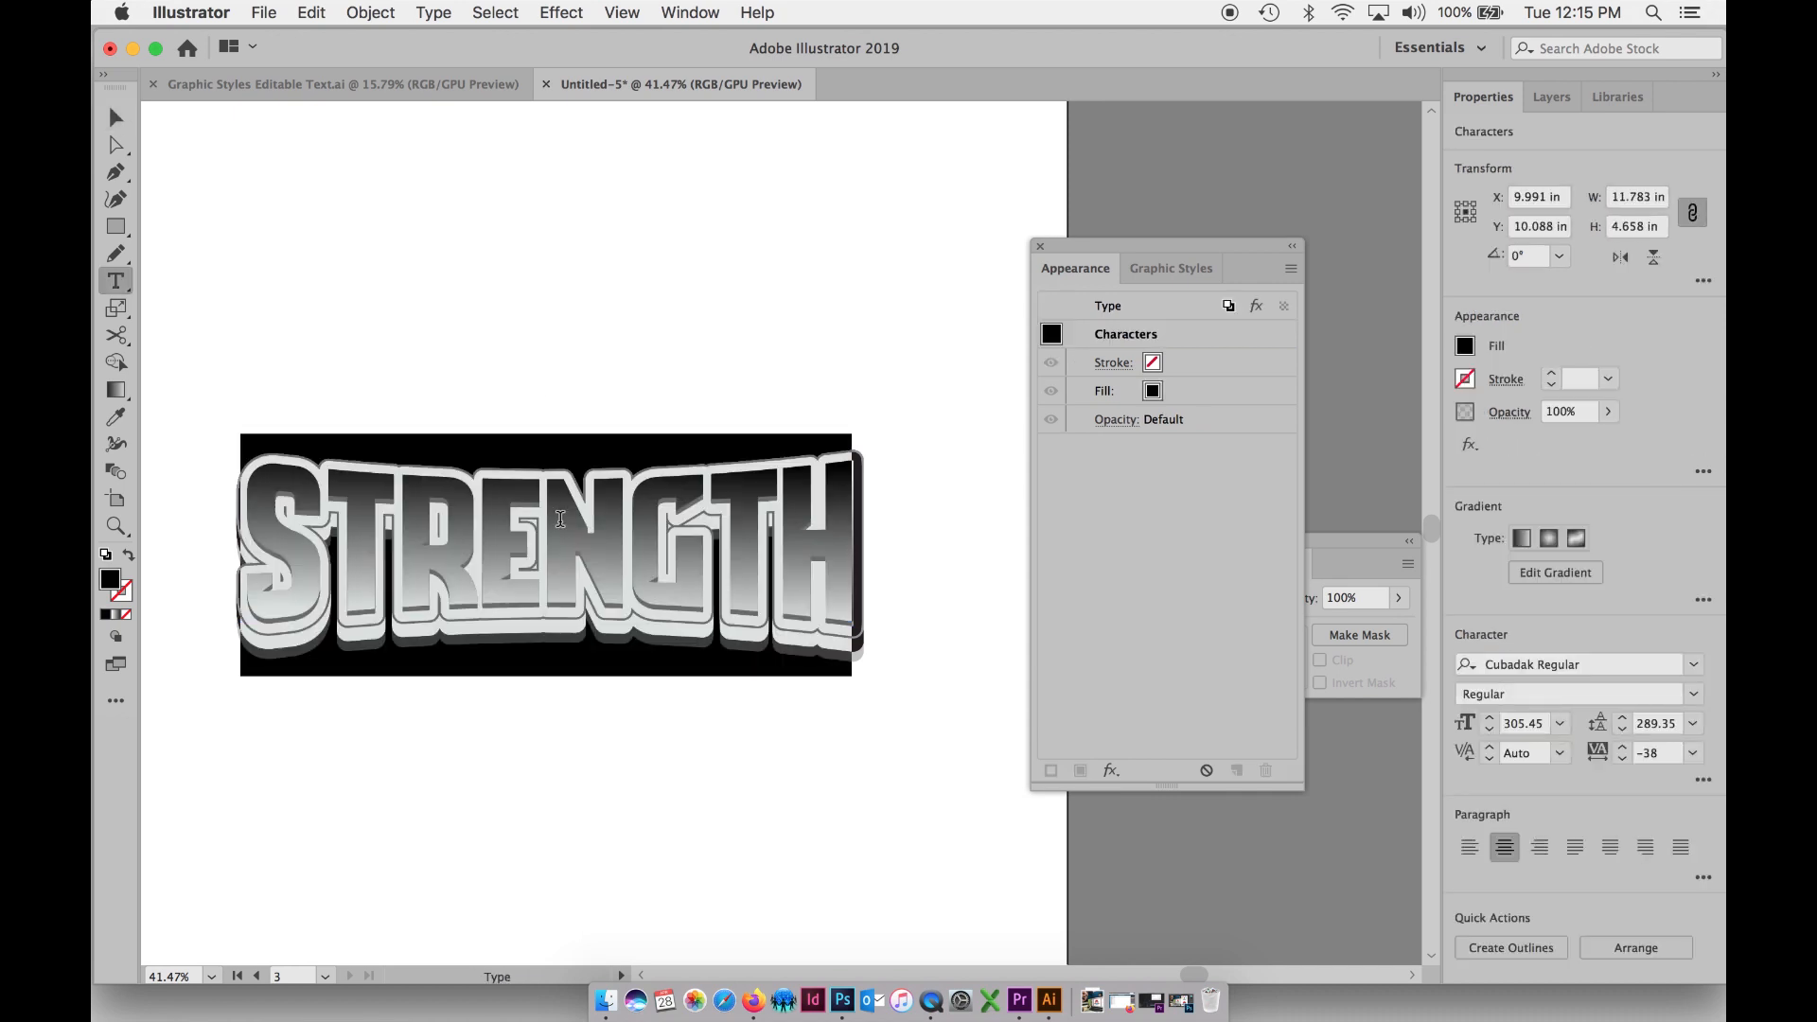
{"action": "left_click", "coordinate": [116, 117]}
{"action": "key", "text": "super+minus"}
{"action": "key", "text": "super+minus"}
{"action": "left_click_drag", "start_coordinate": [417, 463], "coordinate": [504, 510]}
{"action": "scroll", "coordinate": [763, 527], "scroll_direction": "right", "scroll_amount": 6}
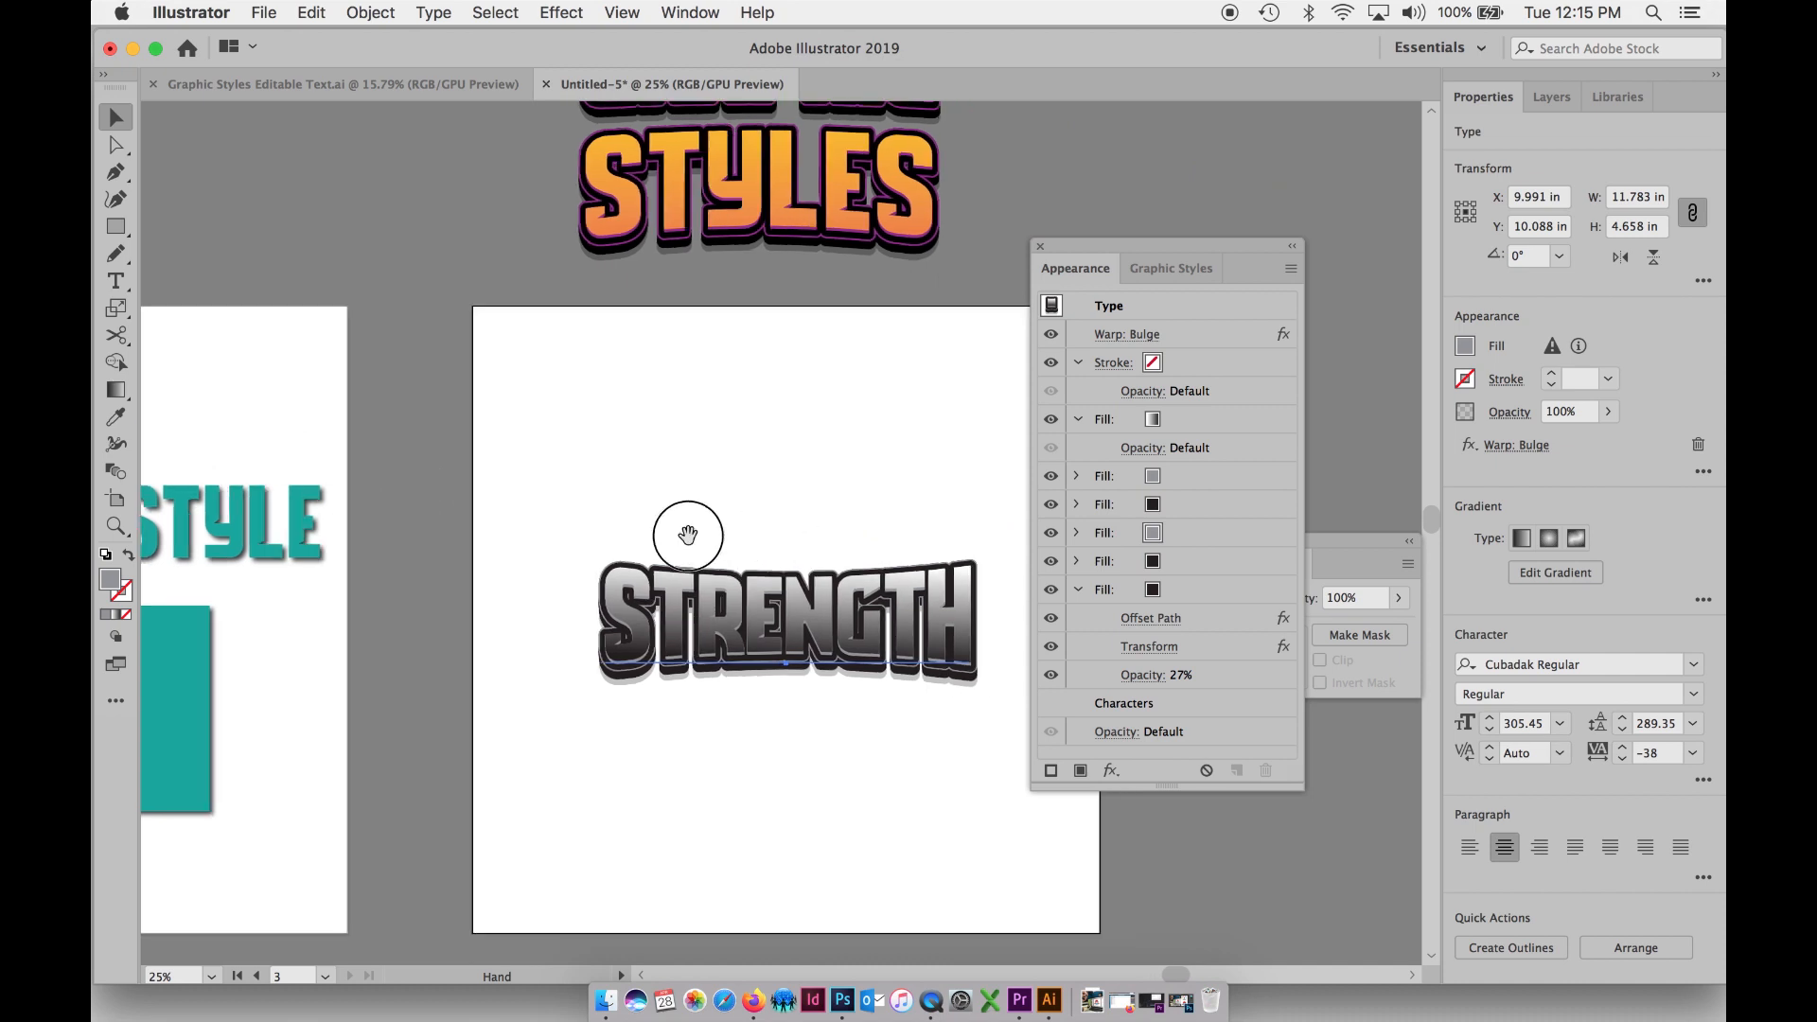
- Replace the word STRENGTH on the artboard with CROSS-FIT and finish editing the text
{"action": "key", "text": "t"}
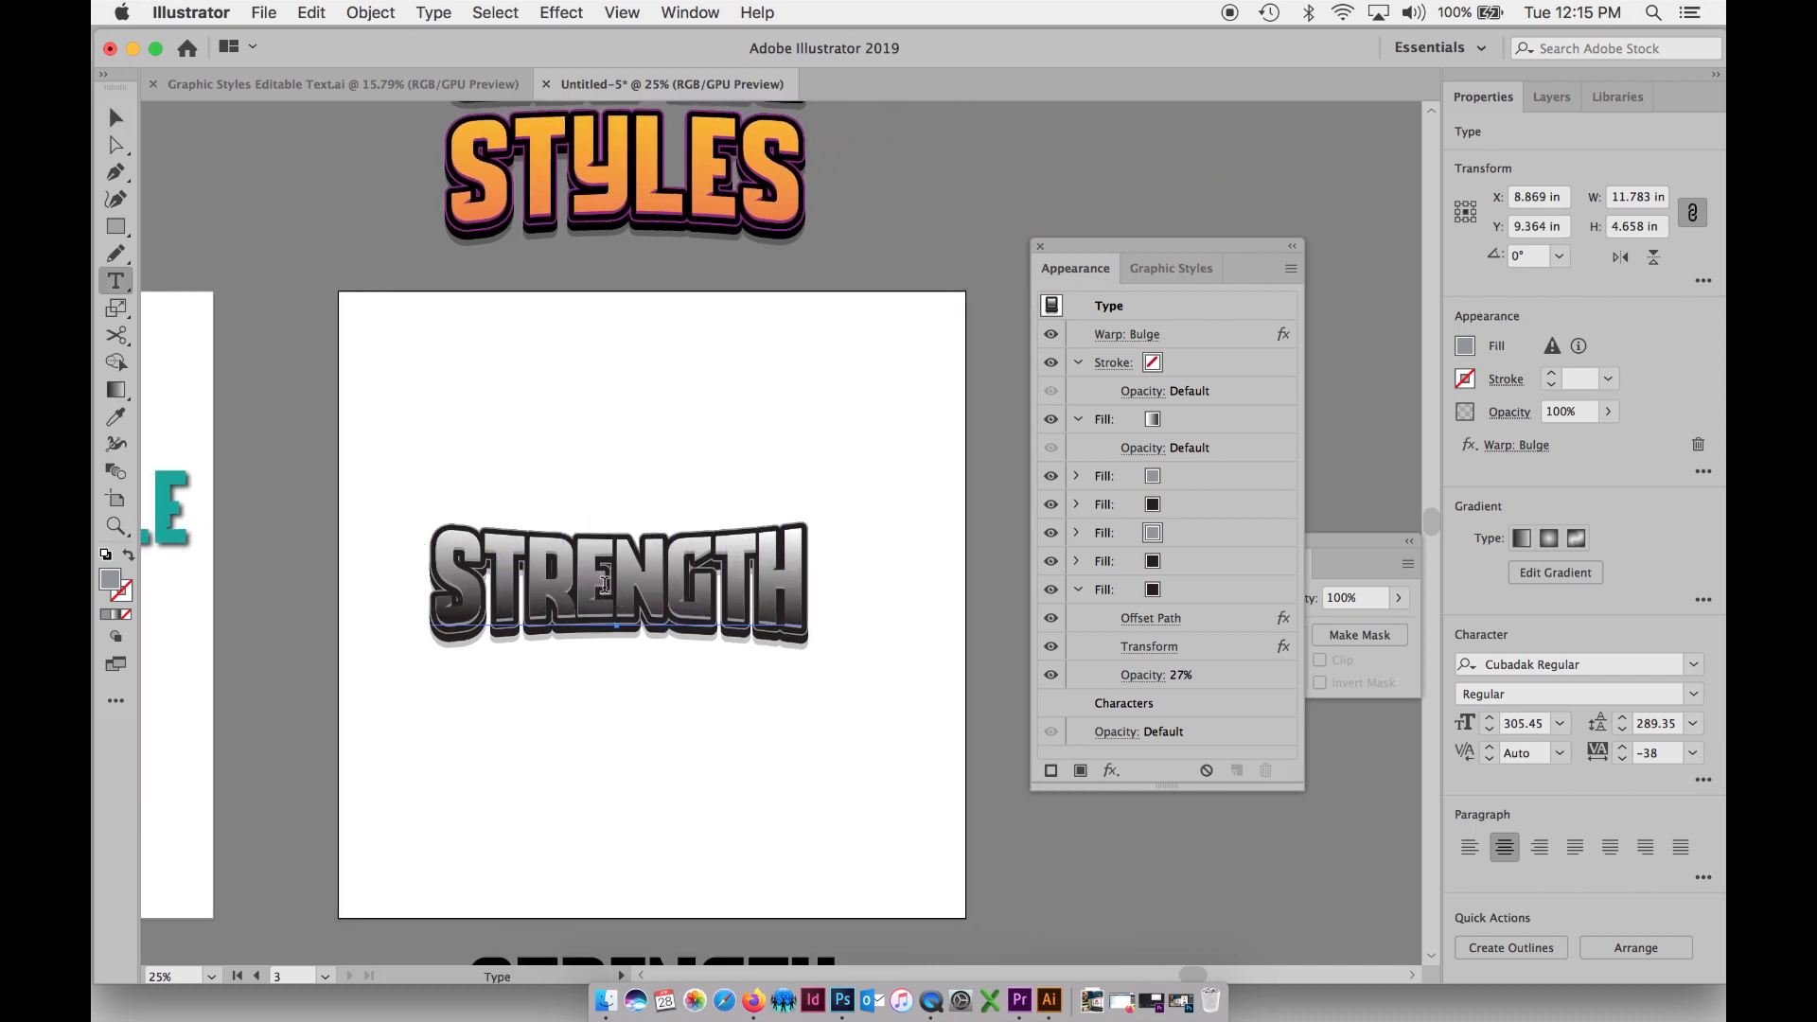
{"action": "double_click", "coordinate": [603, 584]}
{"action": "type", "text": "CR"}
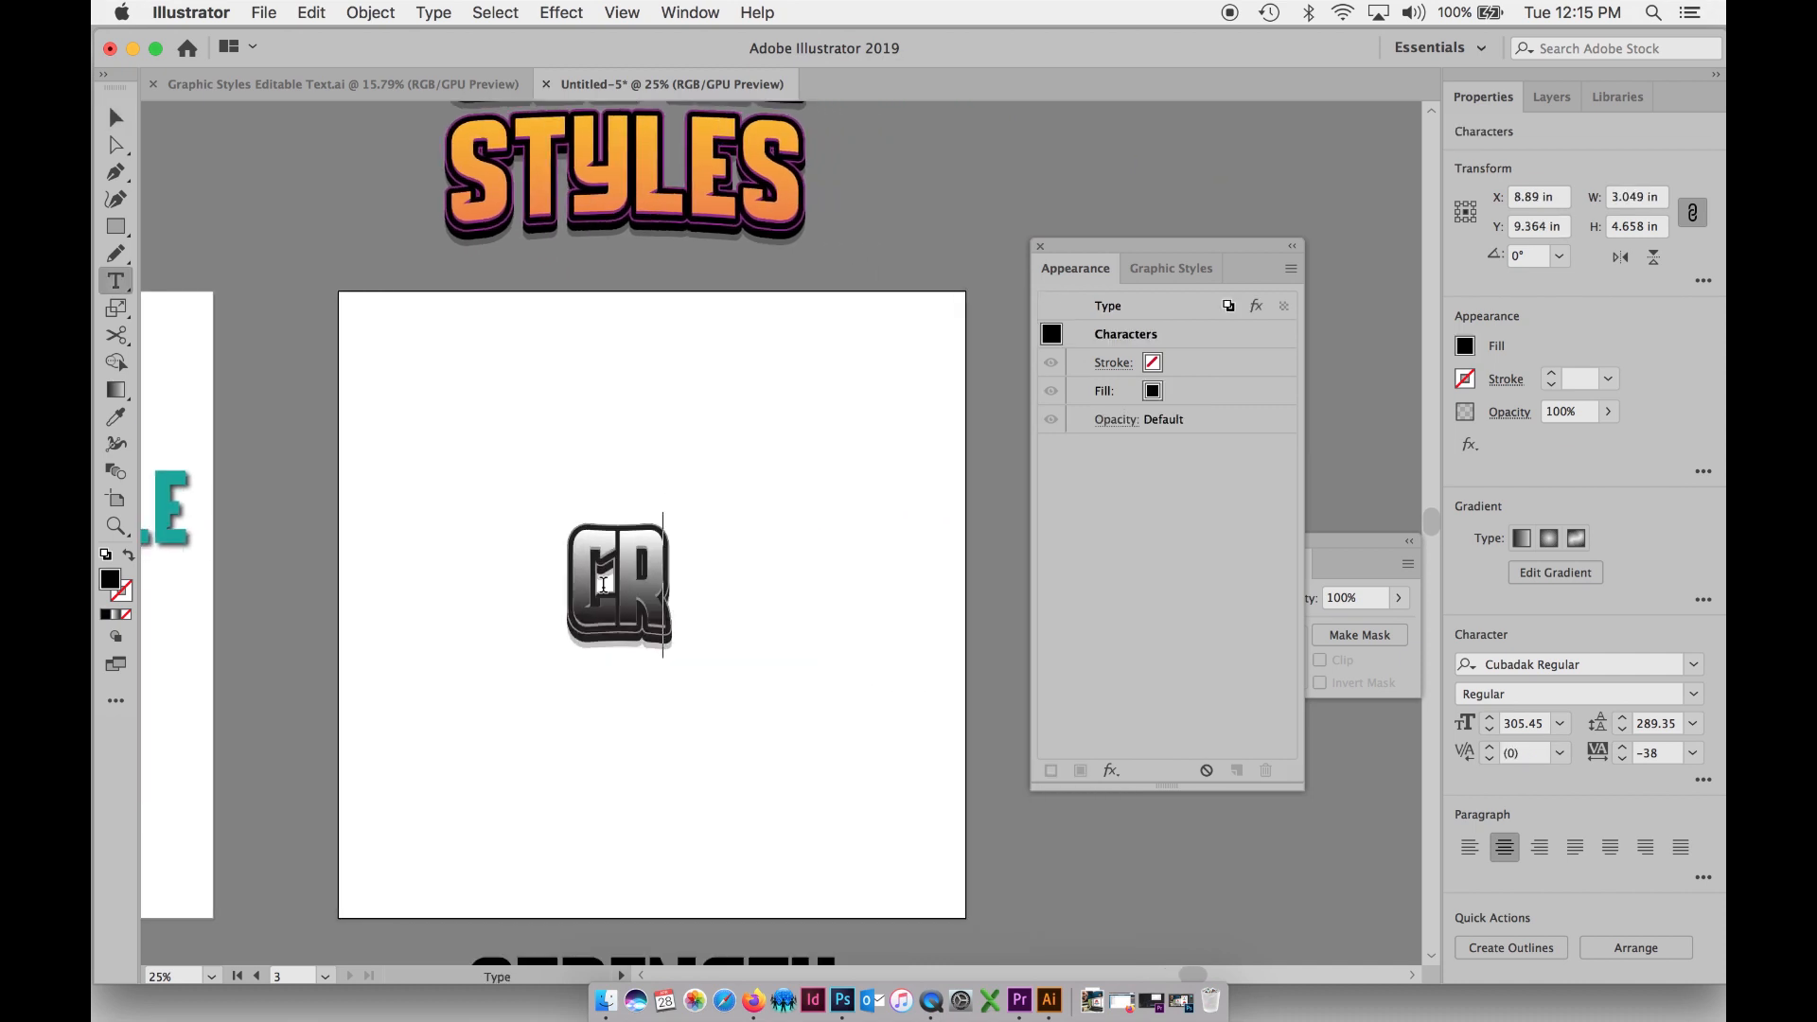
{"action": "type", "text": "OSS-FIT"}
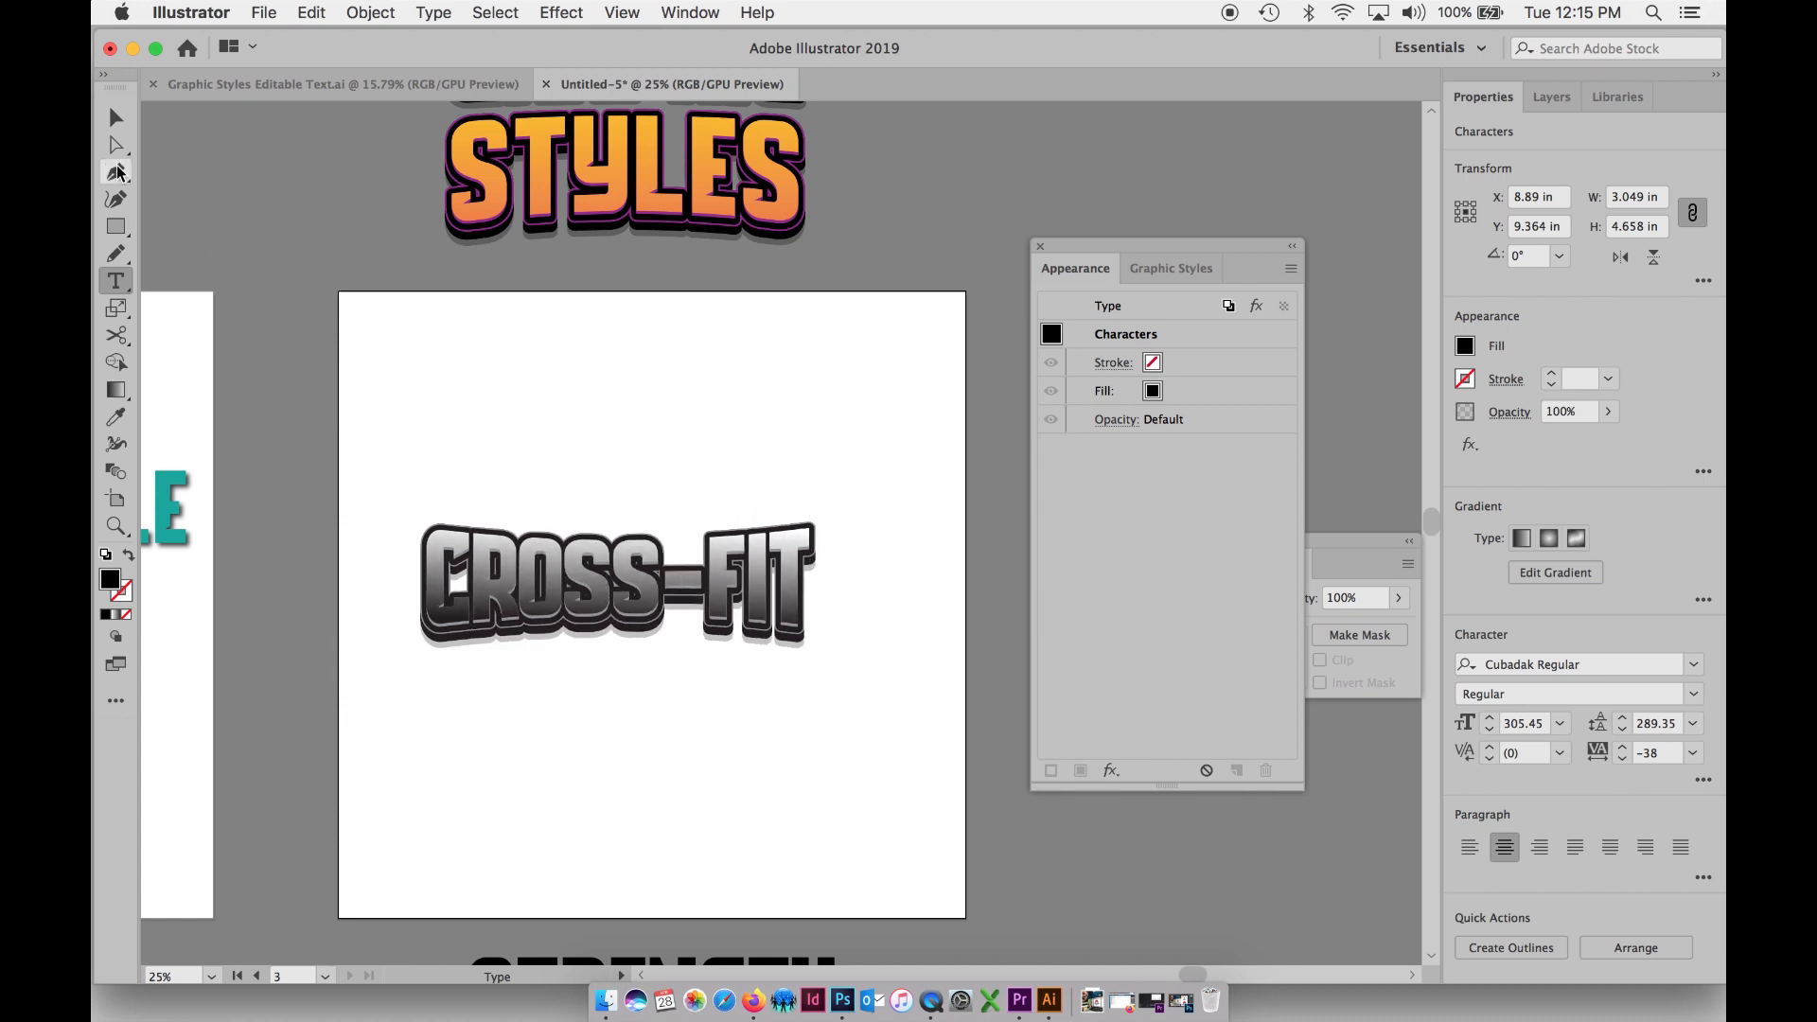
{"action": "key", "text": "Escape"}
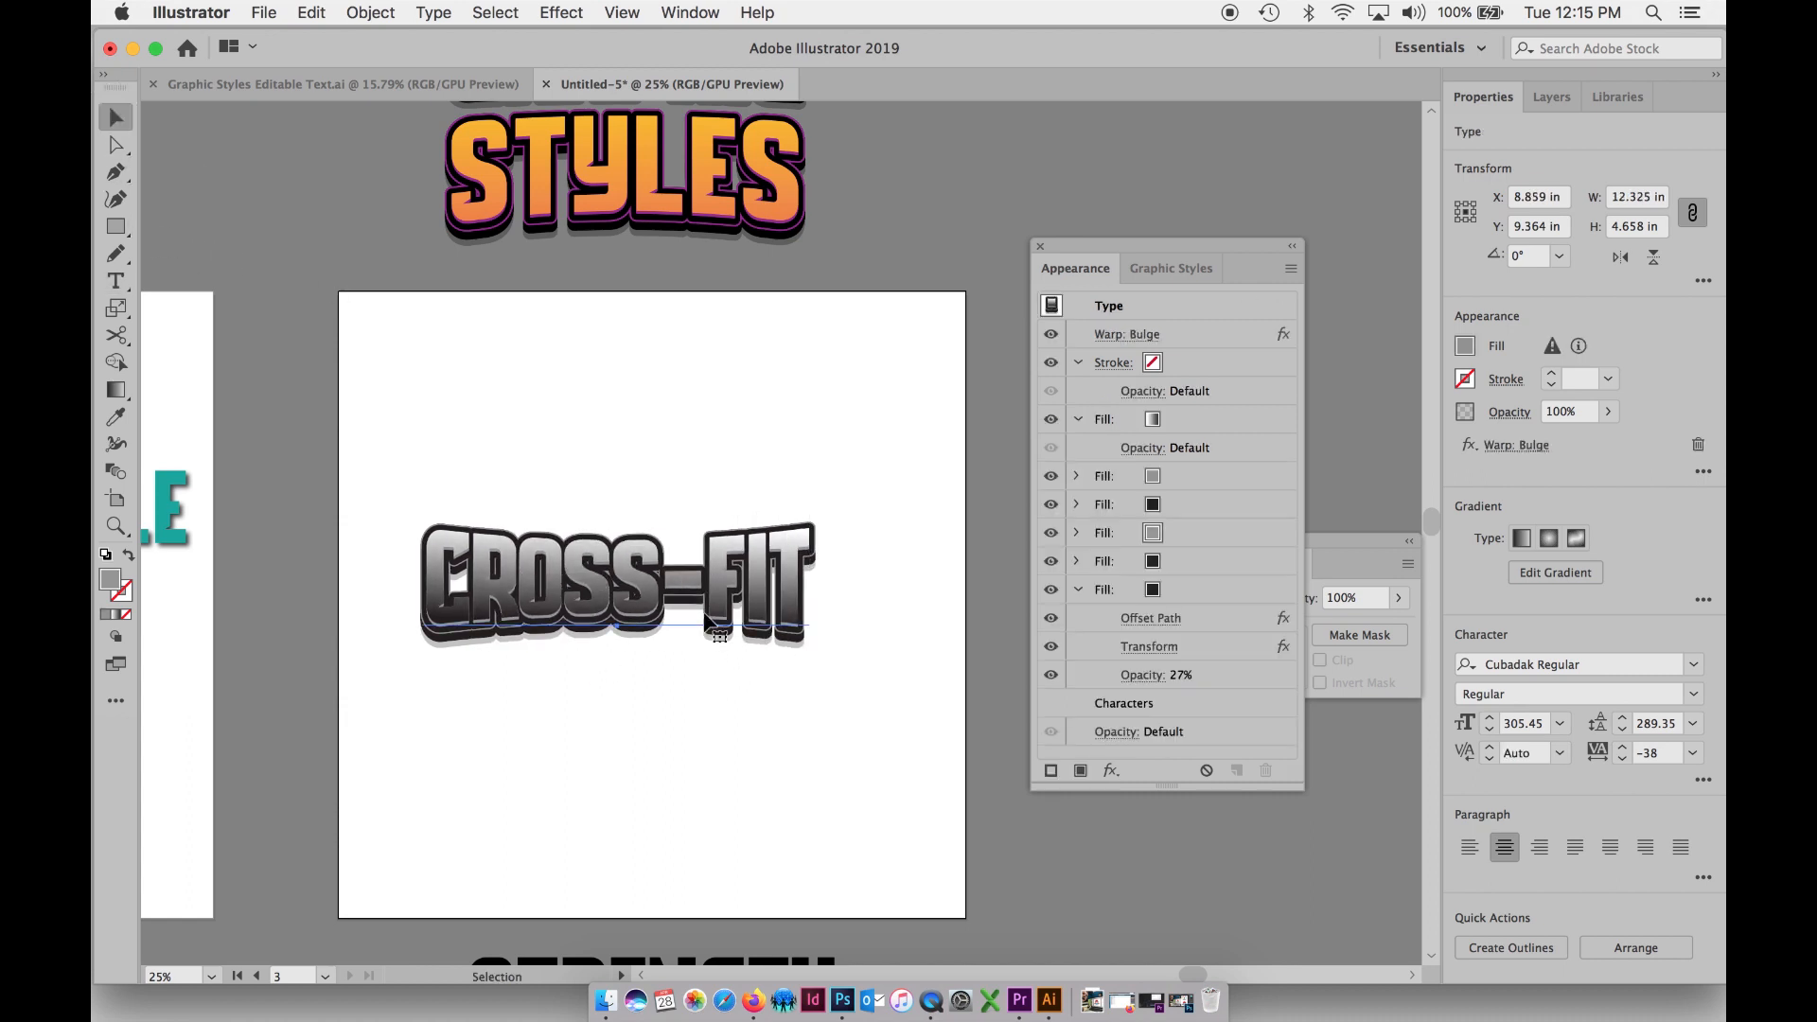
- Move the CROSS-FIT text slightly right and down, to about X 9.55 in, Y 9.59 in
{"action": "left_click_drag", "start_coordinate": [426, 520], "coordinate": [561, 570]}
{"action": "scroll", "coordinate": [624, 573], "scroll_direction": "right", "scroll_amount": 5}
{"action": "scroll", "coordinate": [623, 573], "scroll_direction": "down", "scroll_amount": 1}
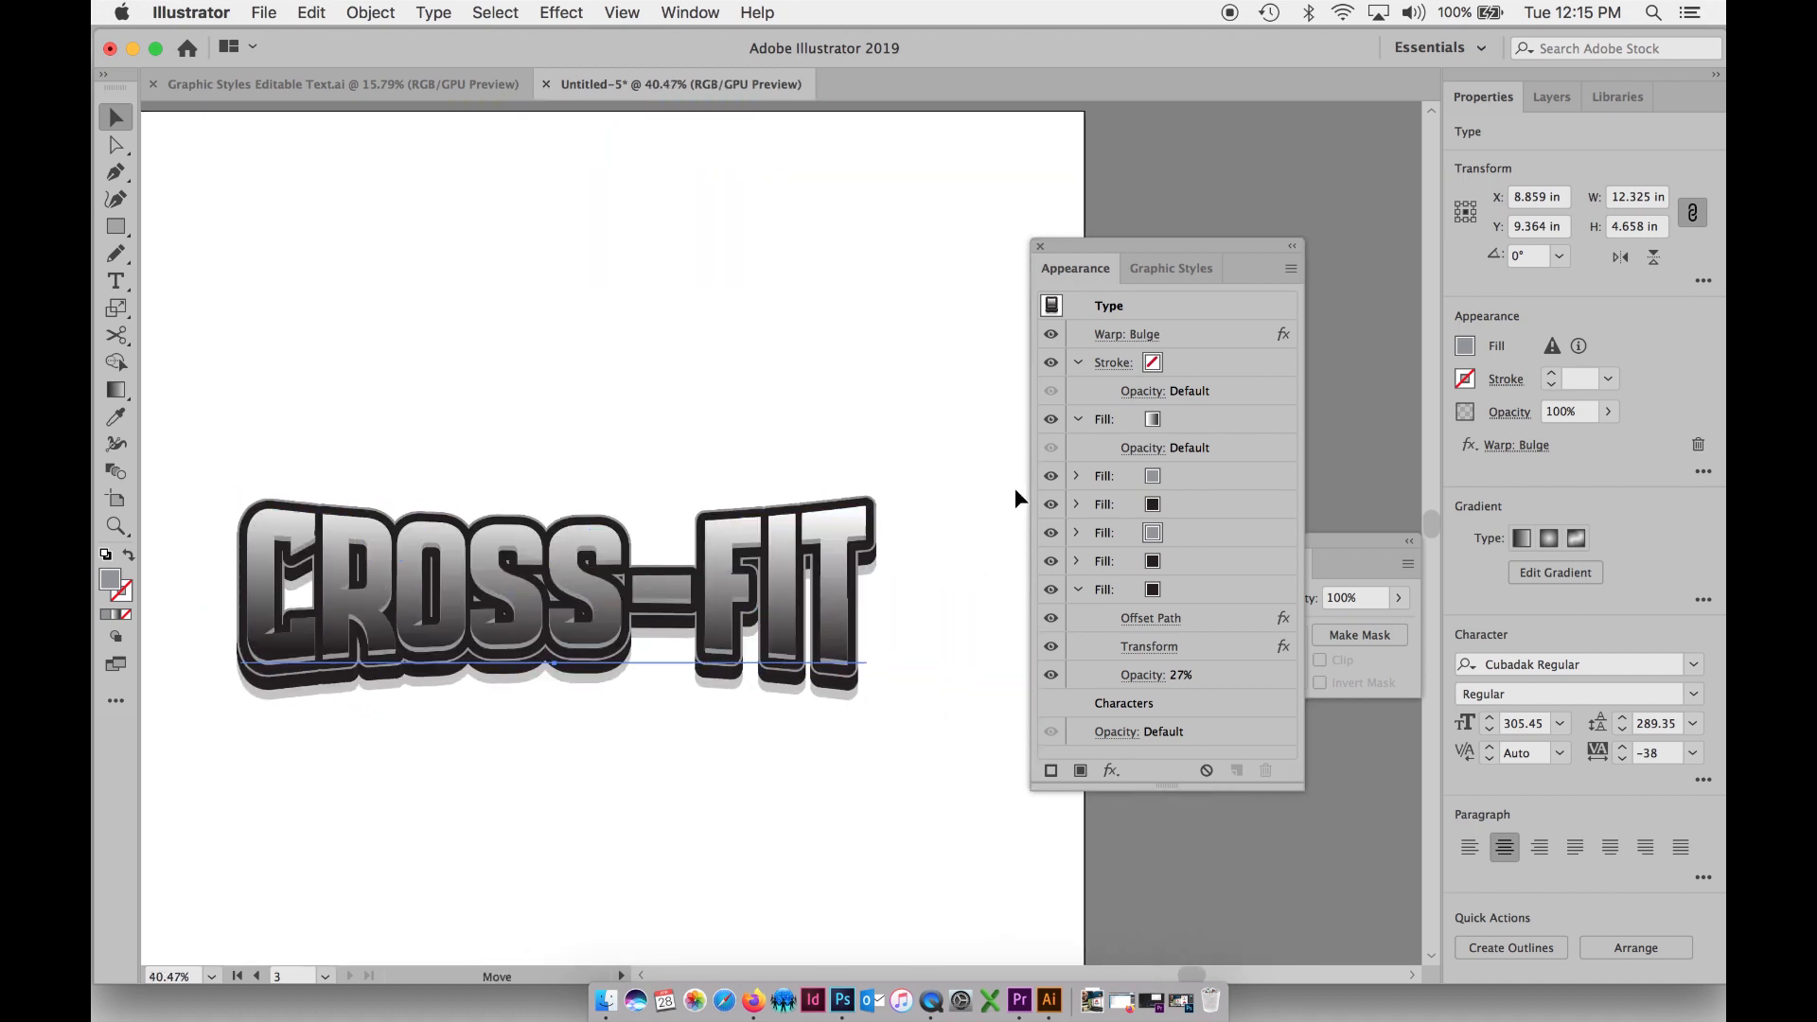
- Hide the two lowest black fills of the CROSS-FIT text, keeping the gray fill above them visible, and deselect it
{"action": "left_click", "coordinate": [1076, 591]}
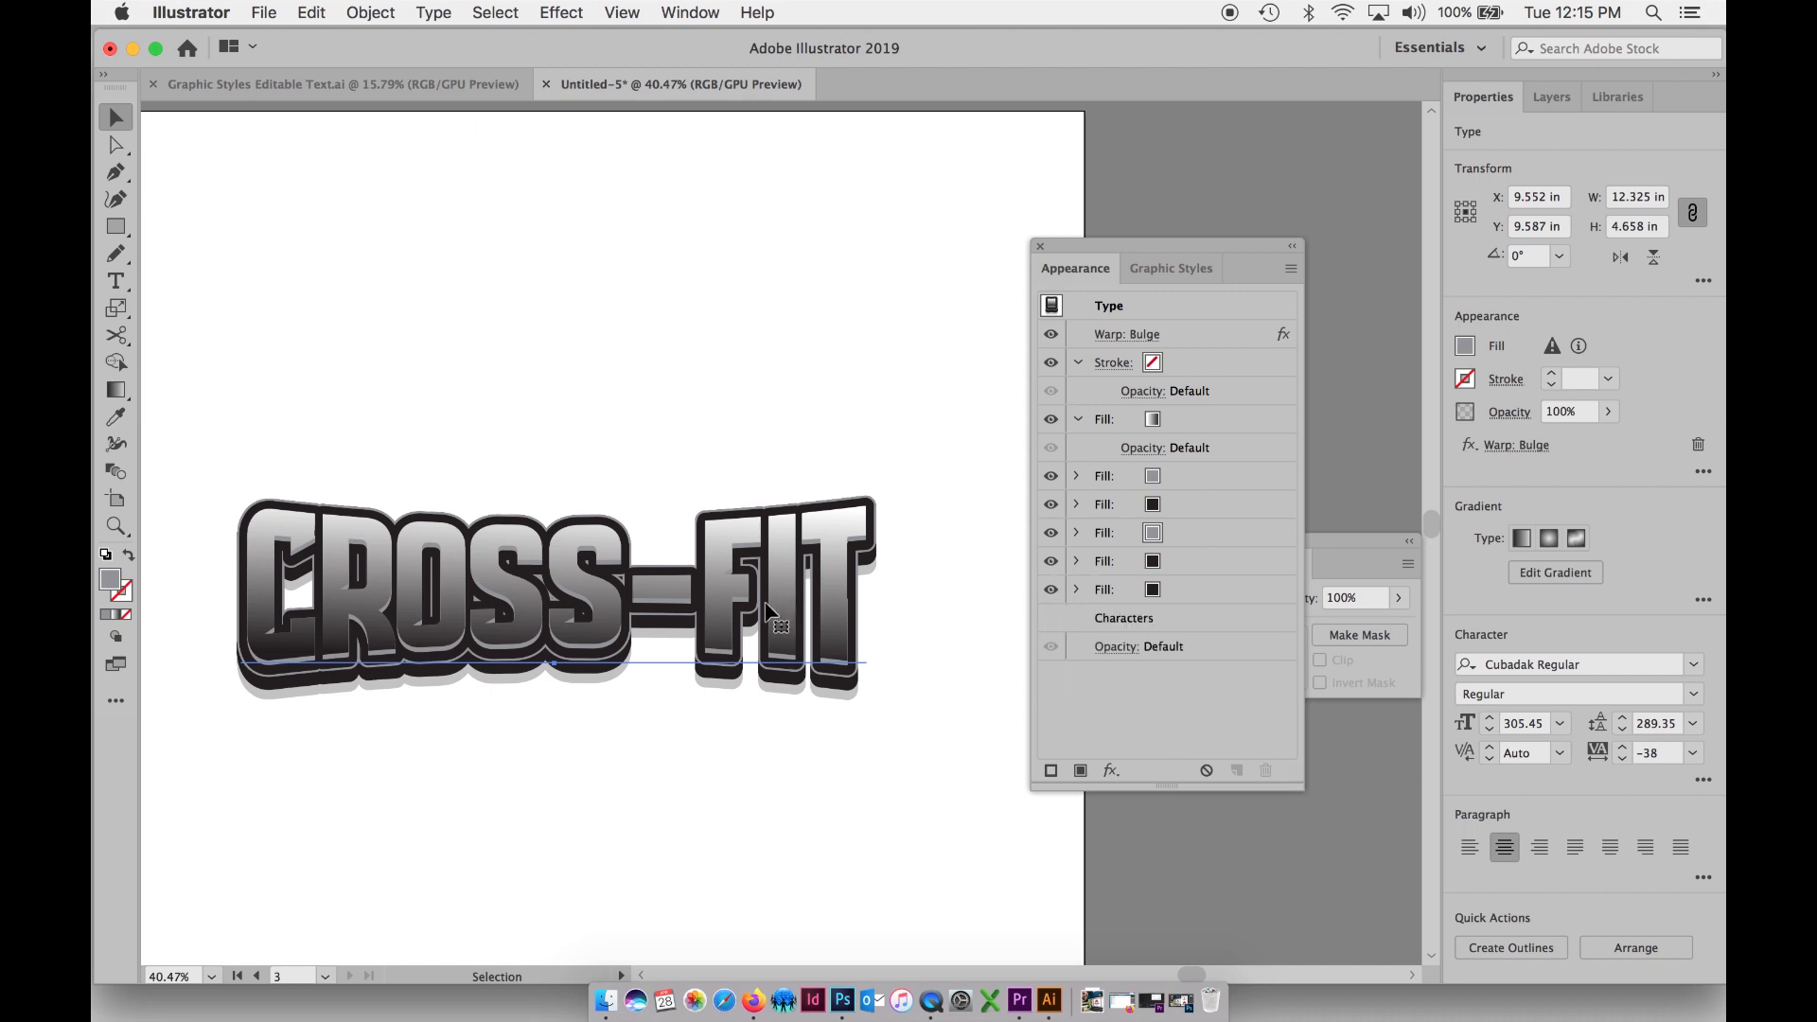
{"action": "left_click", "coordinate": [1052, 591]}
{"action": "left_click", "coordinate": [1052, 561]}
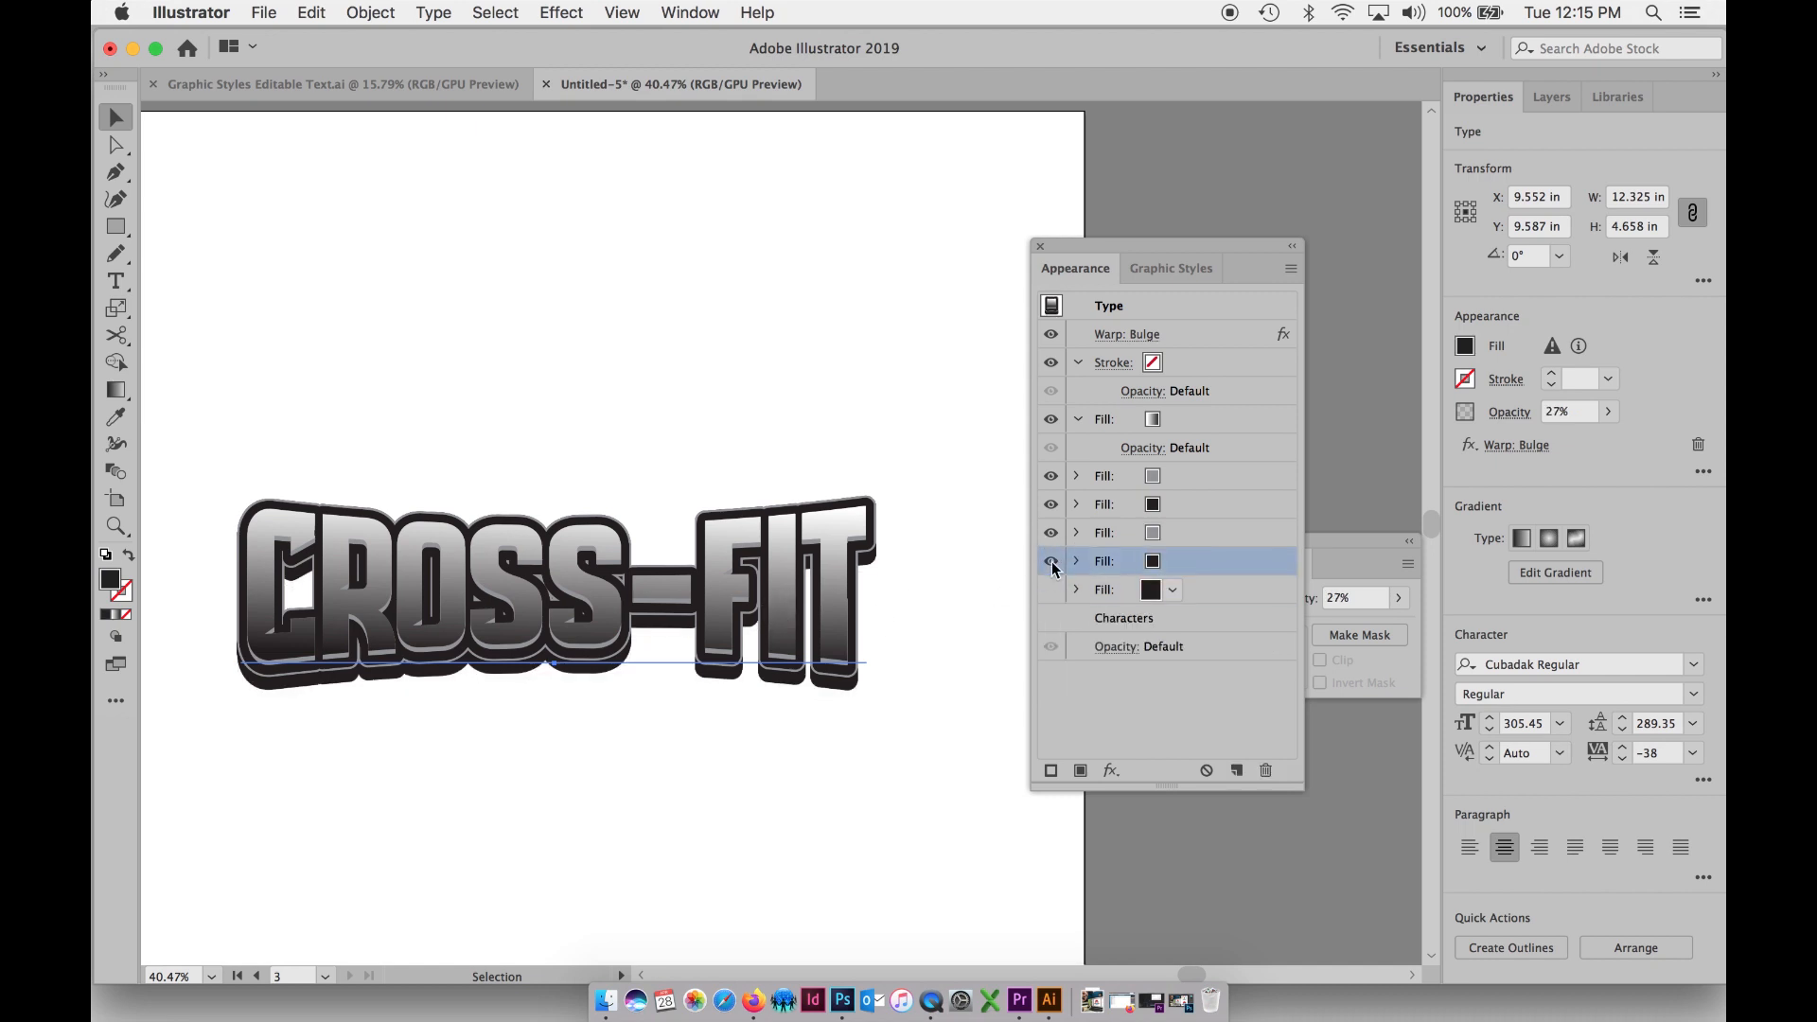
{"action": "left_click", "coordinate": [1051, 533]}
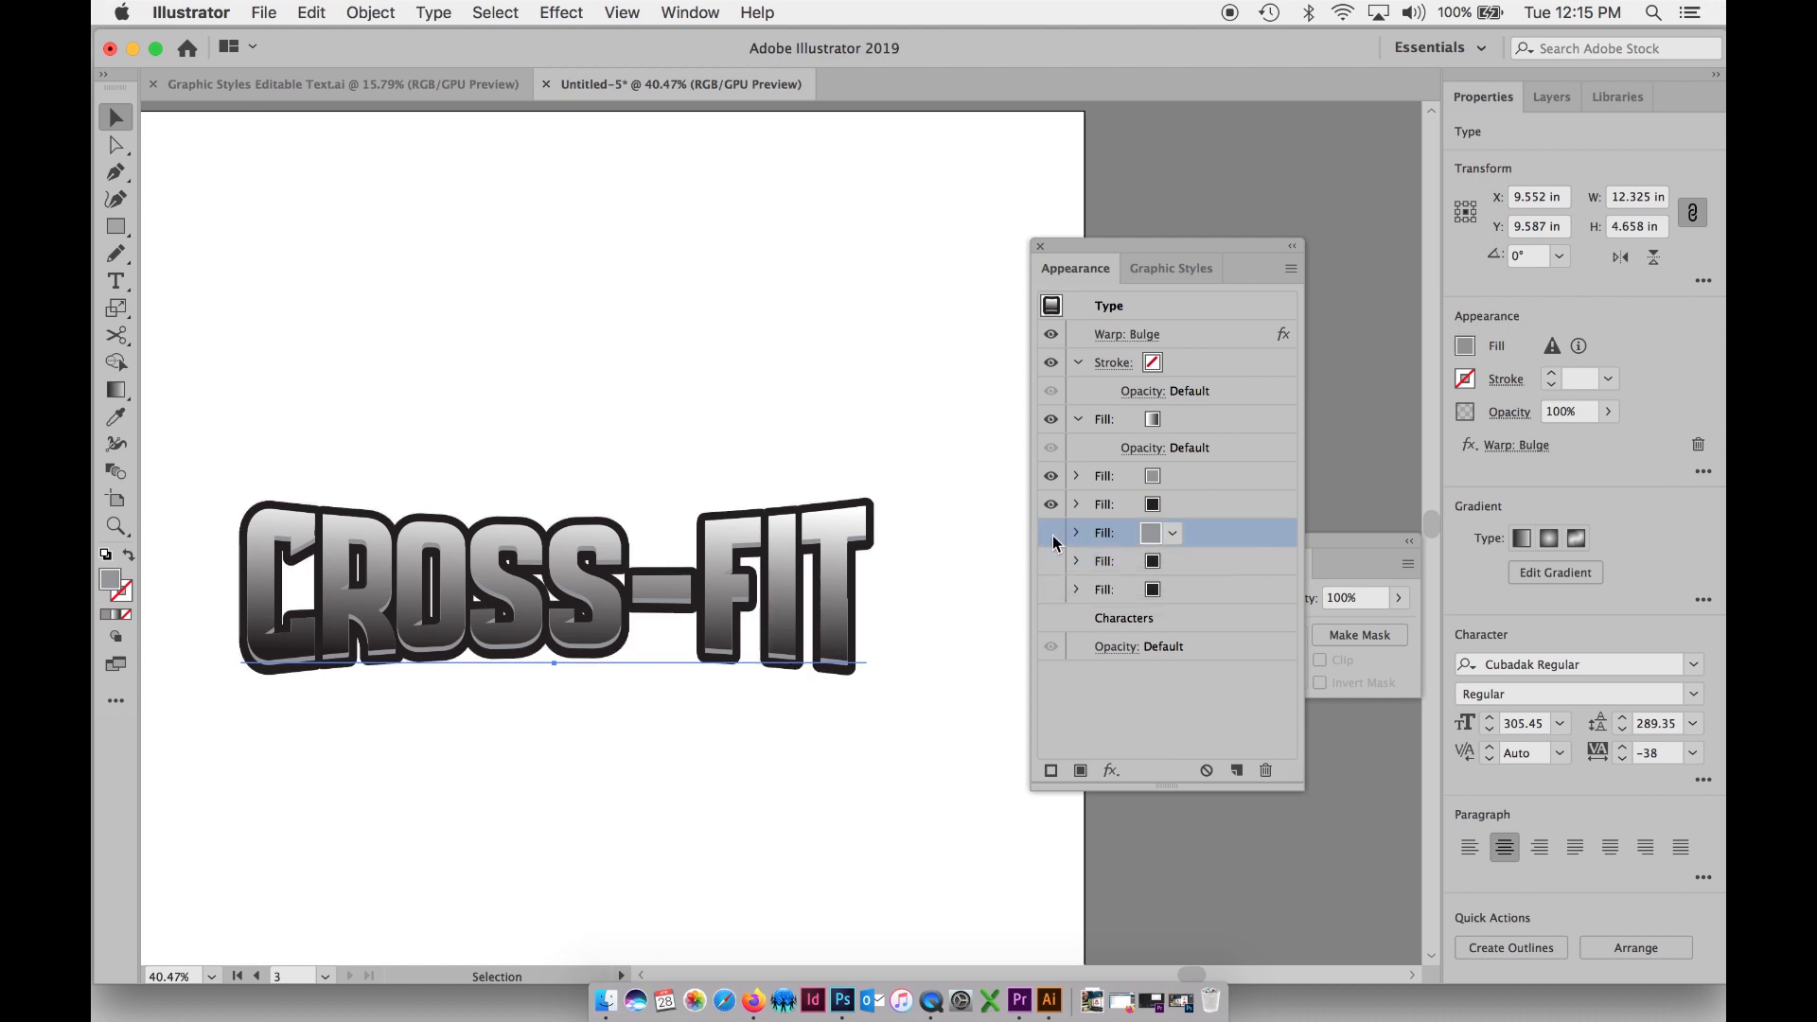
{"action": "left_click", "coordinate": [1051, 533]}
{"action": "left_click", "coordinate": [1051, 561]}
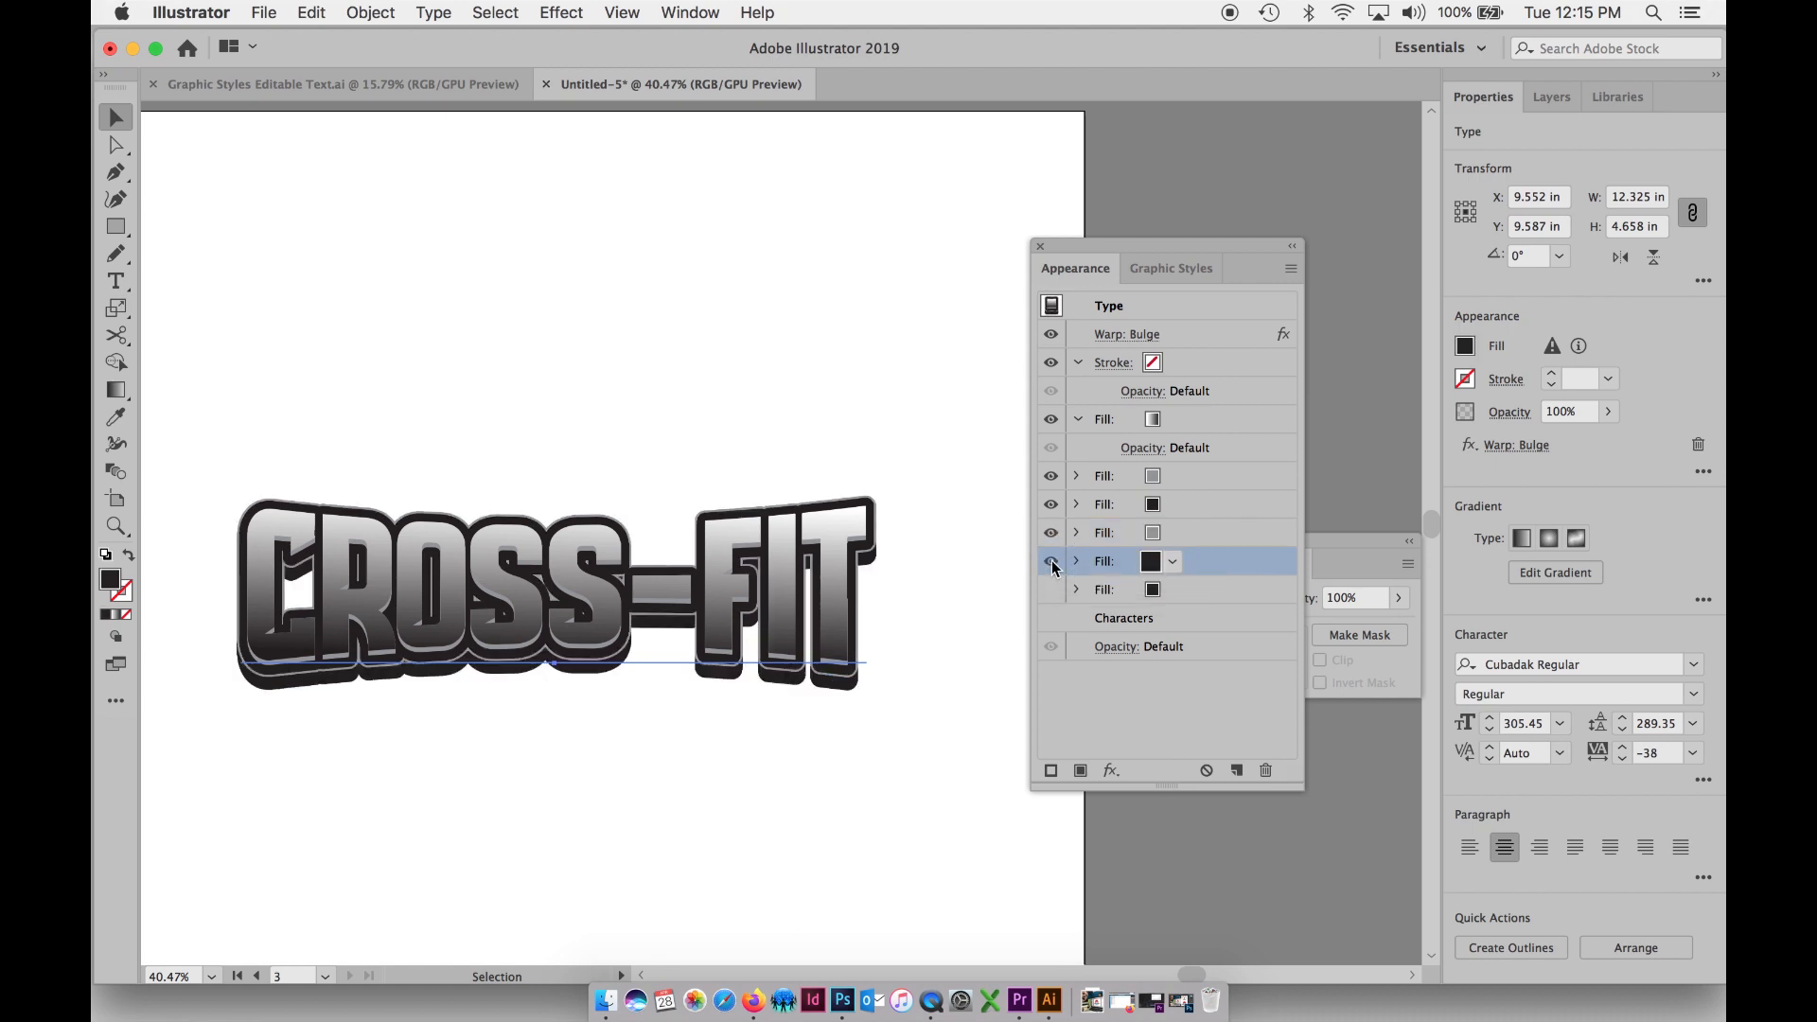
{"action": "left_click", "coordinate": [1042, 566]}
{"action": "left_click", "coordinate": [536, 386]}
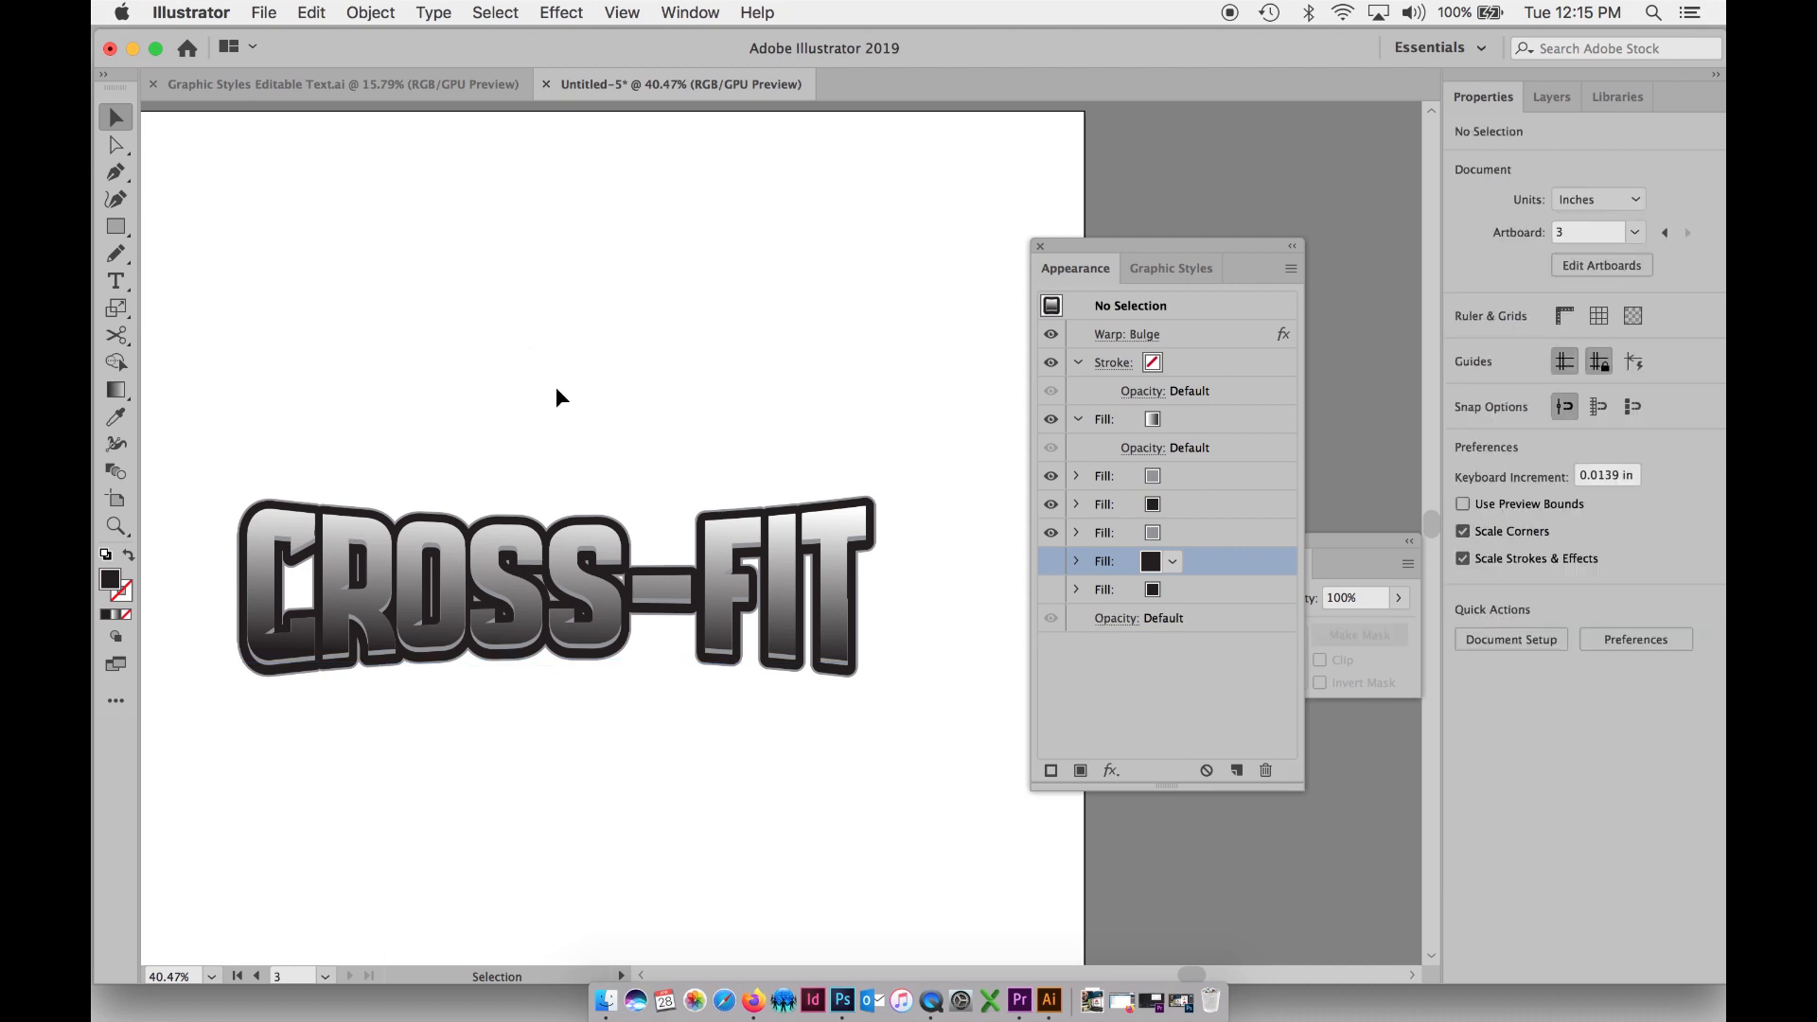
- Examine the restyled CROSS-FIT text on its artboard together with the GRAPHIC STYLES artwork above it
{"action": "left_click", "coordinate": [634, 431], "text": "alt+super"}
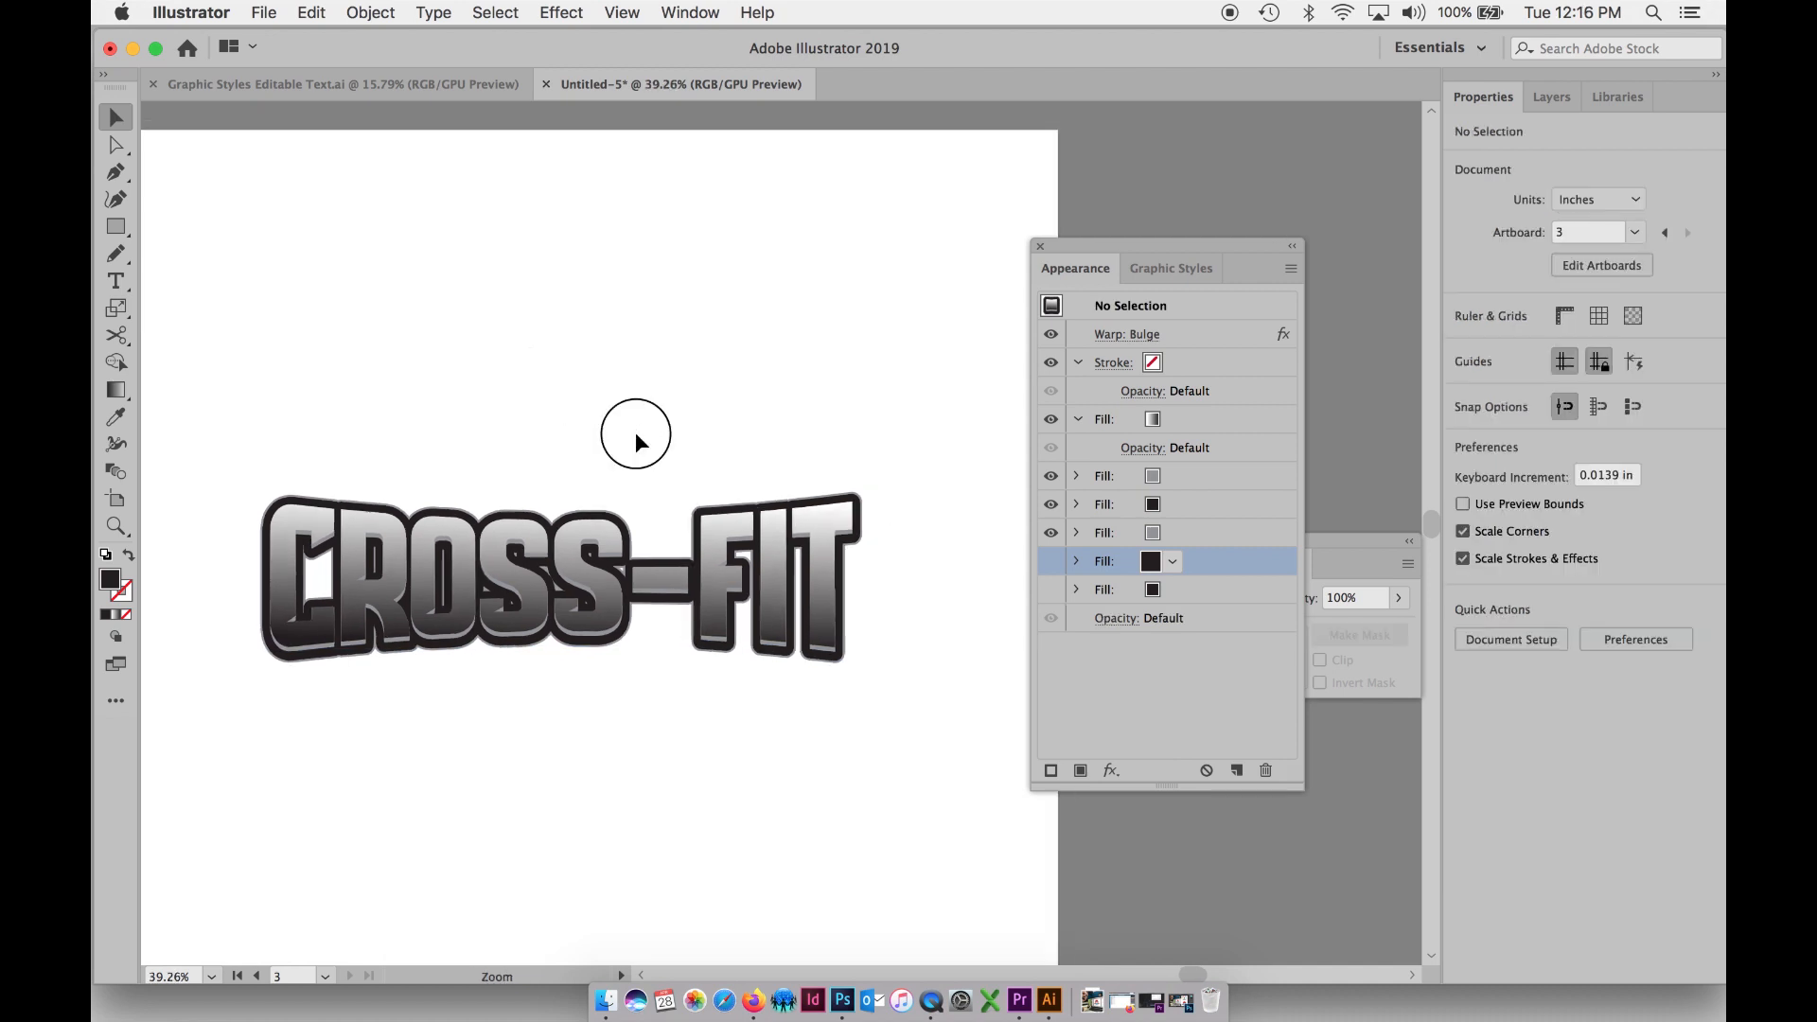
{"action": "left_click_drag", "start_coordinate": [650, 461], "coordinate": [541, 374]}
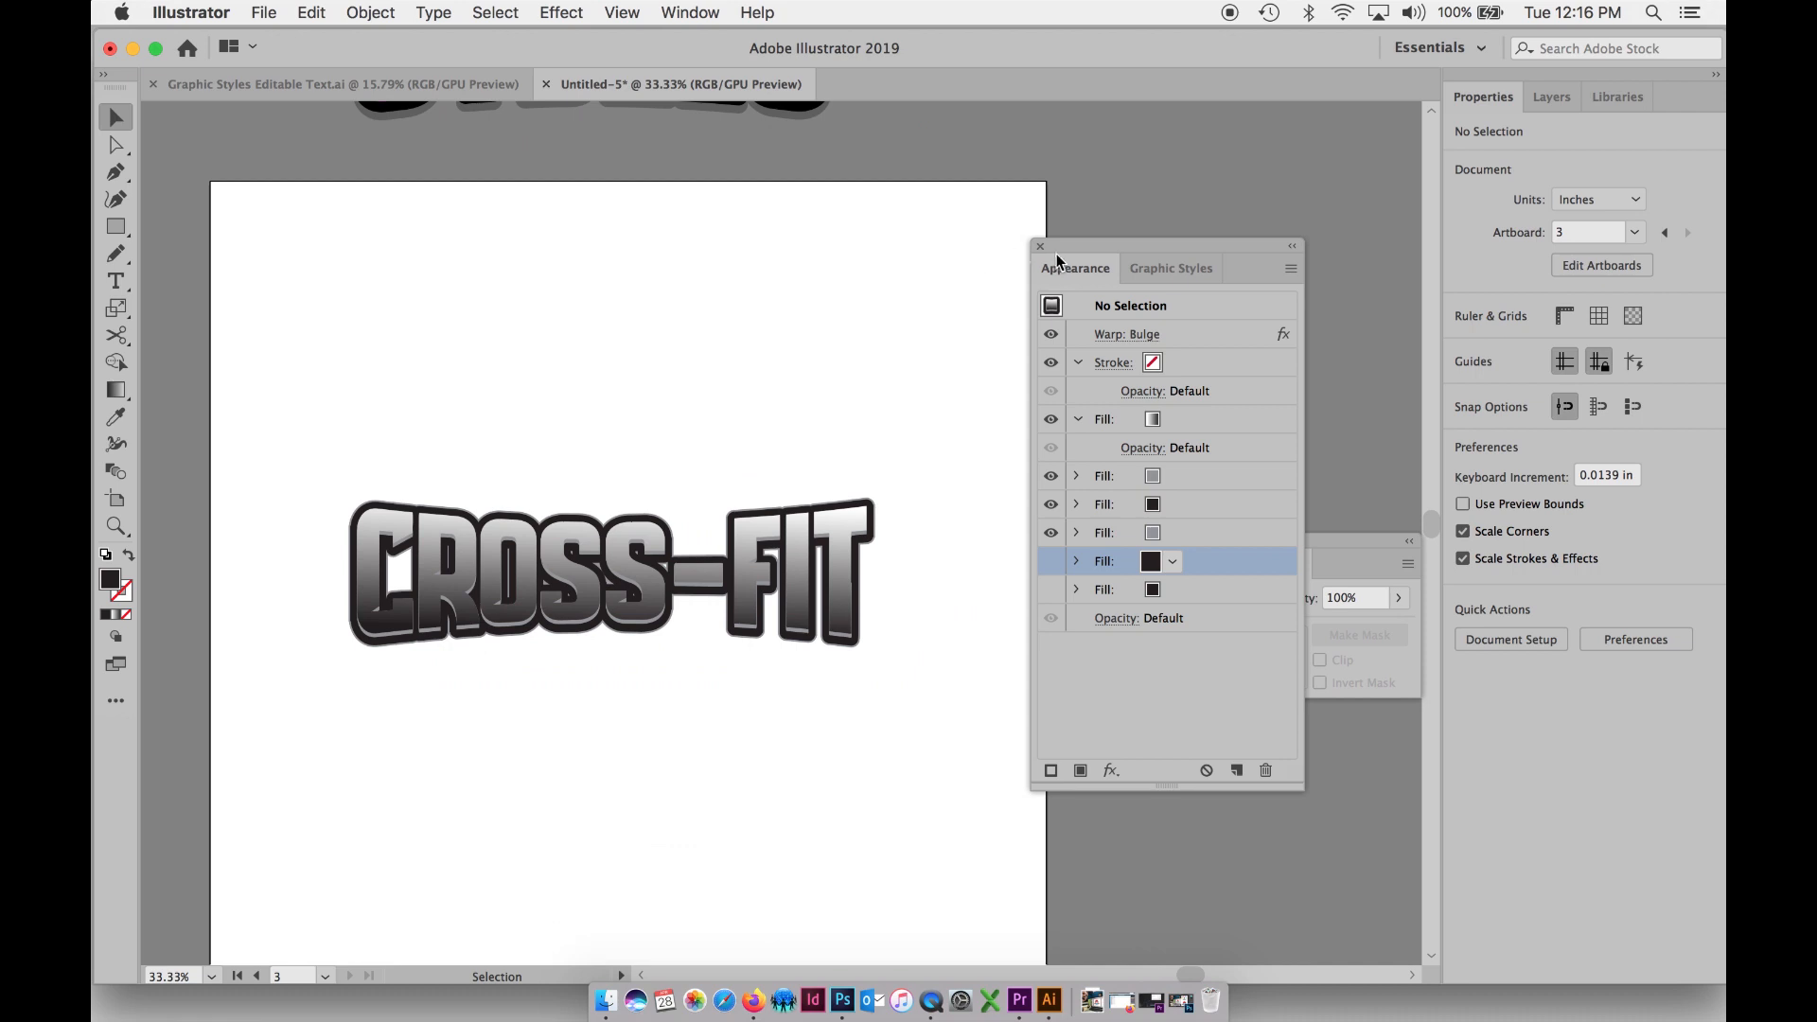
{"action": "left_click_drag", "start_coordinate": [1086, 246], "coordinate": [1128, 237]}
{"action": "left_click_drag", "start_coordinate": [680, 349], "coordinate": [871, 325]}
{"action": "left_click", "coordinate": [659, 403], "text": "alt+super"}
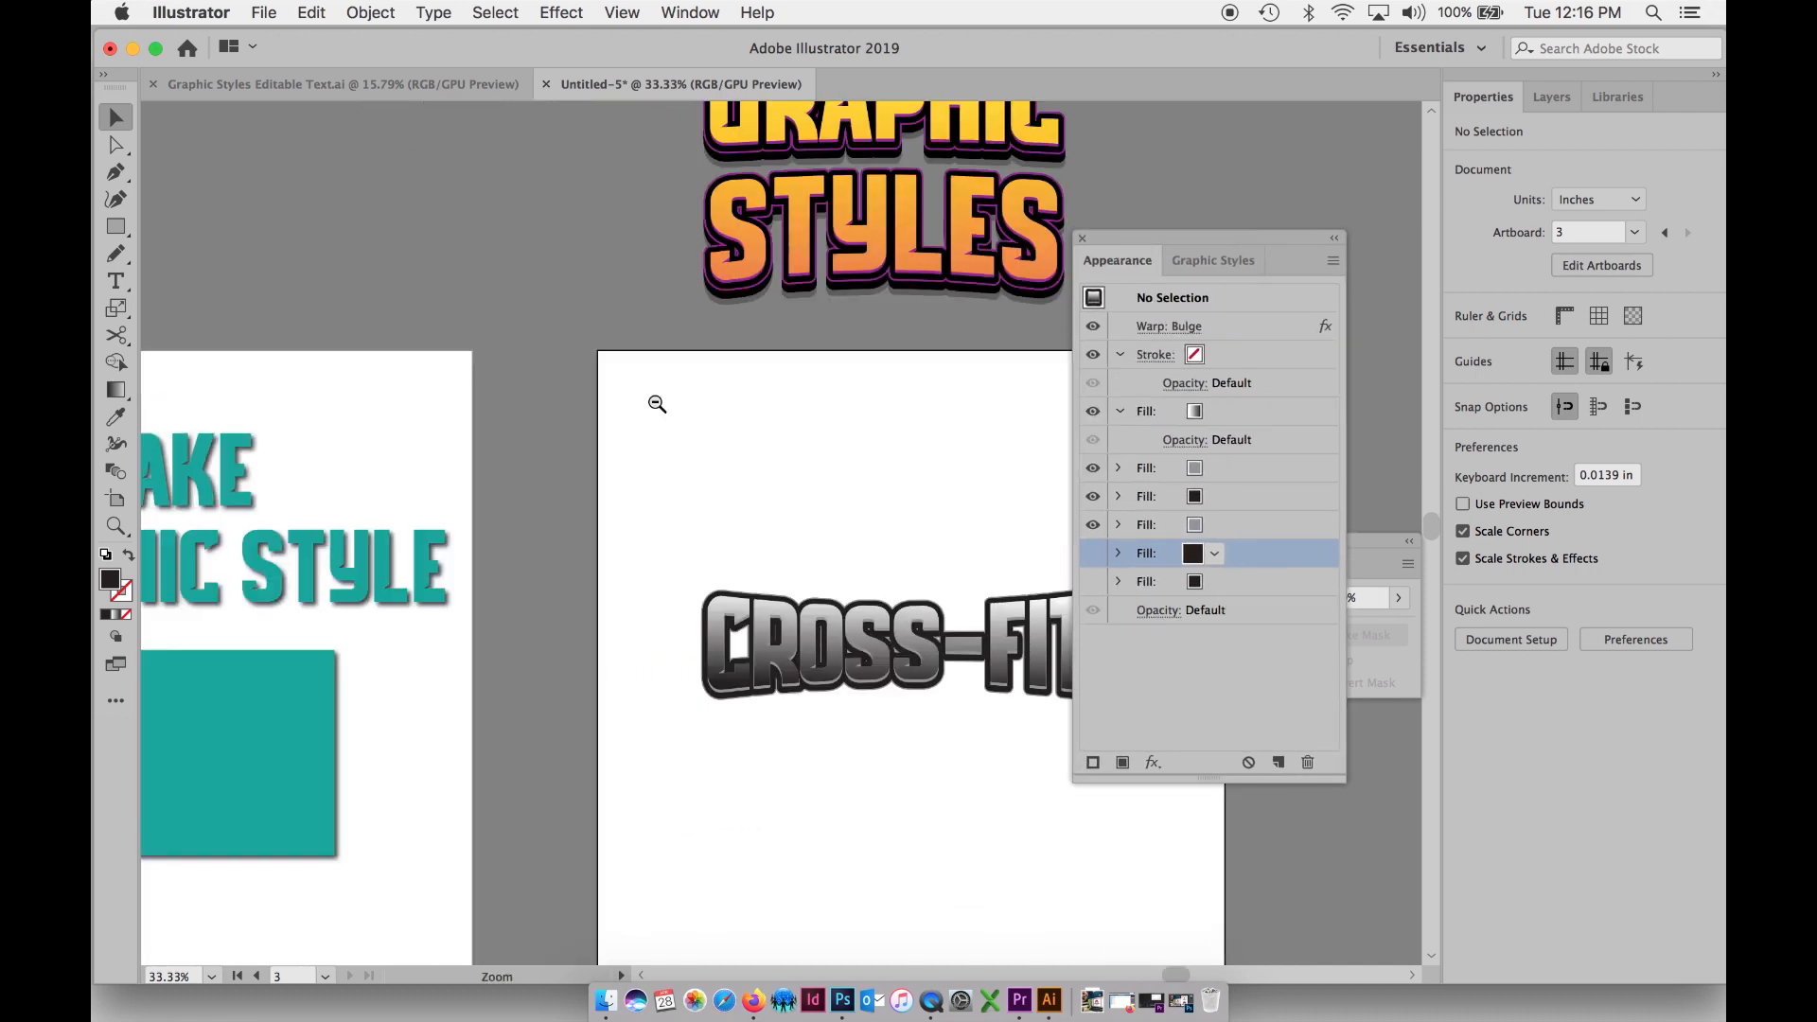
{"action": "left_click_drag", "start_coordinate": [778, 489], "coordinate": [571, 455]}
{"action": "left_click", "coordinate": [650, 458], "text": "alt+super"}
{"action": "left_click_drag", "start_coordinate": [750, 477], "coordinate": [631, 432]}
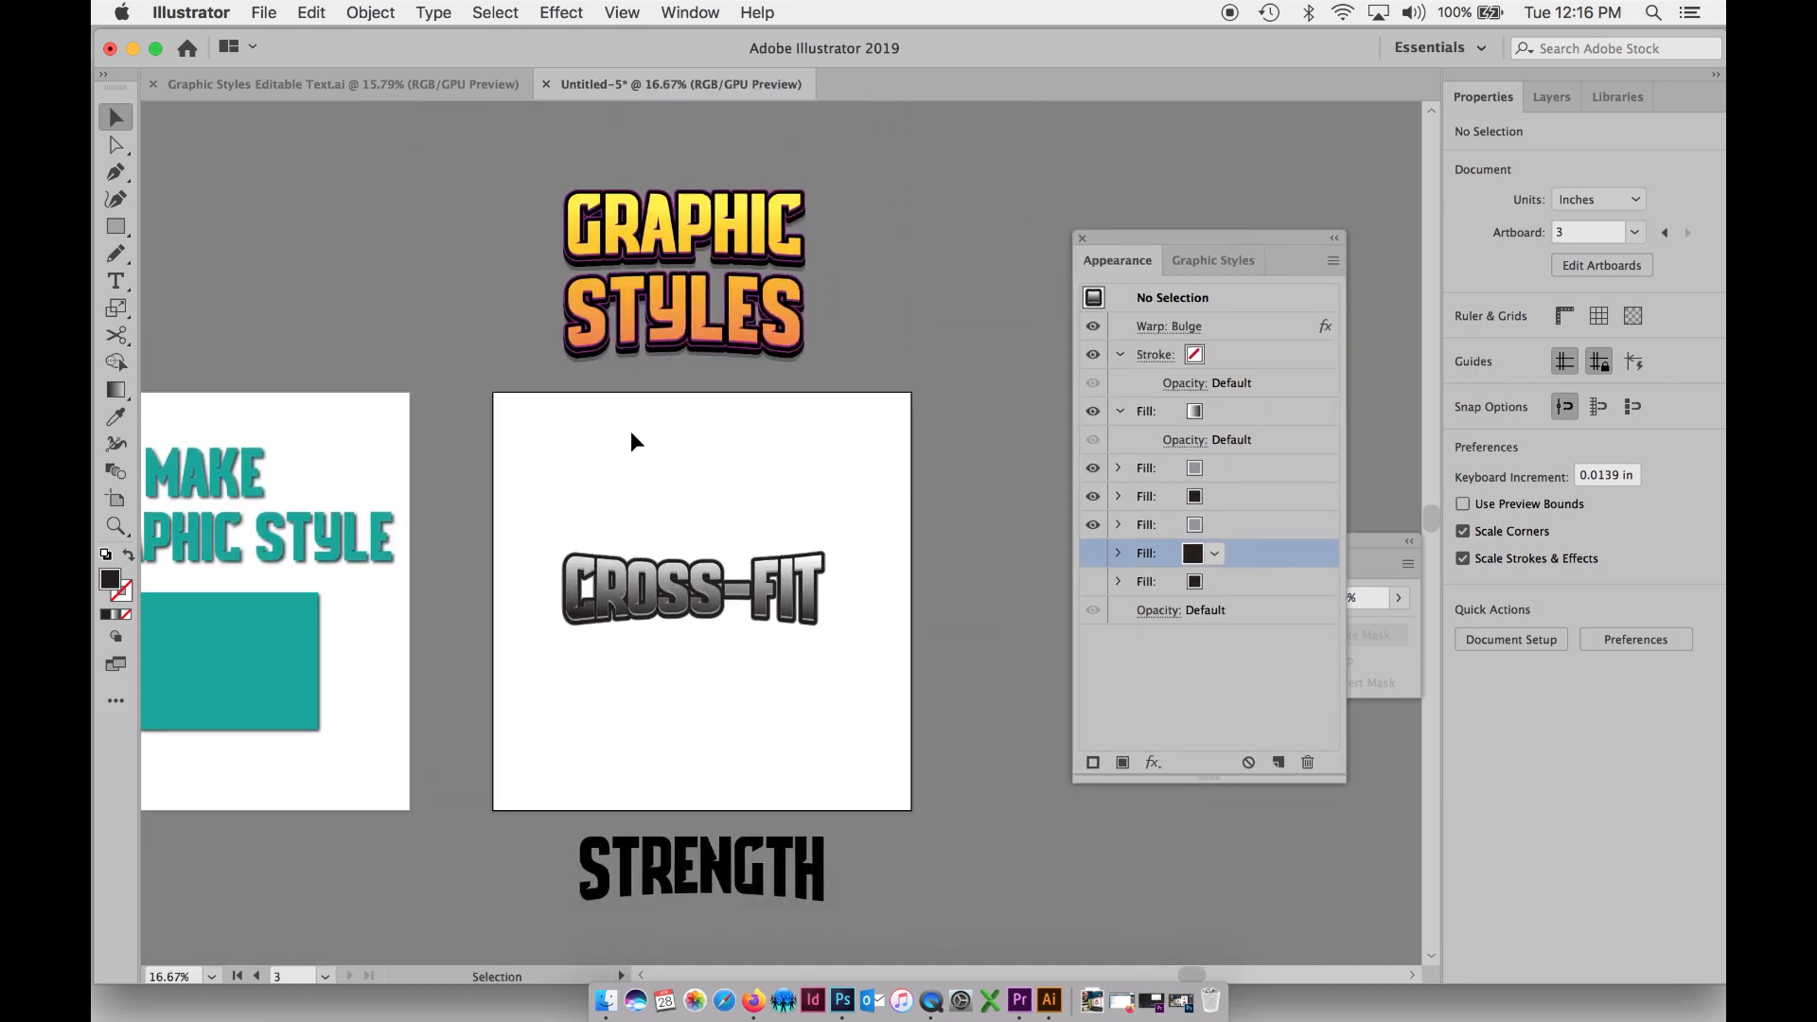